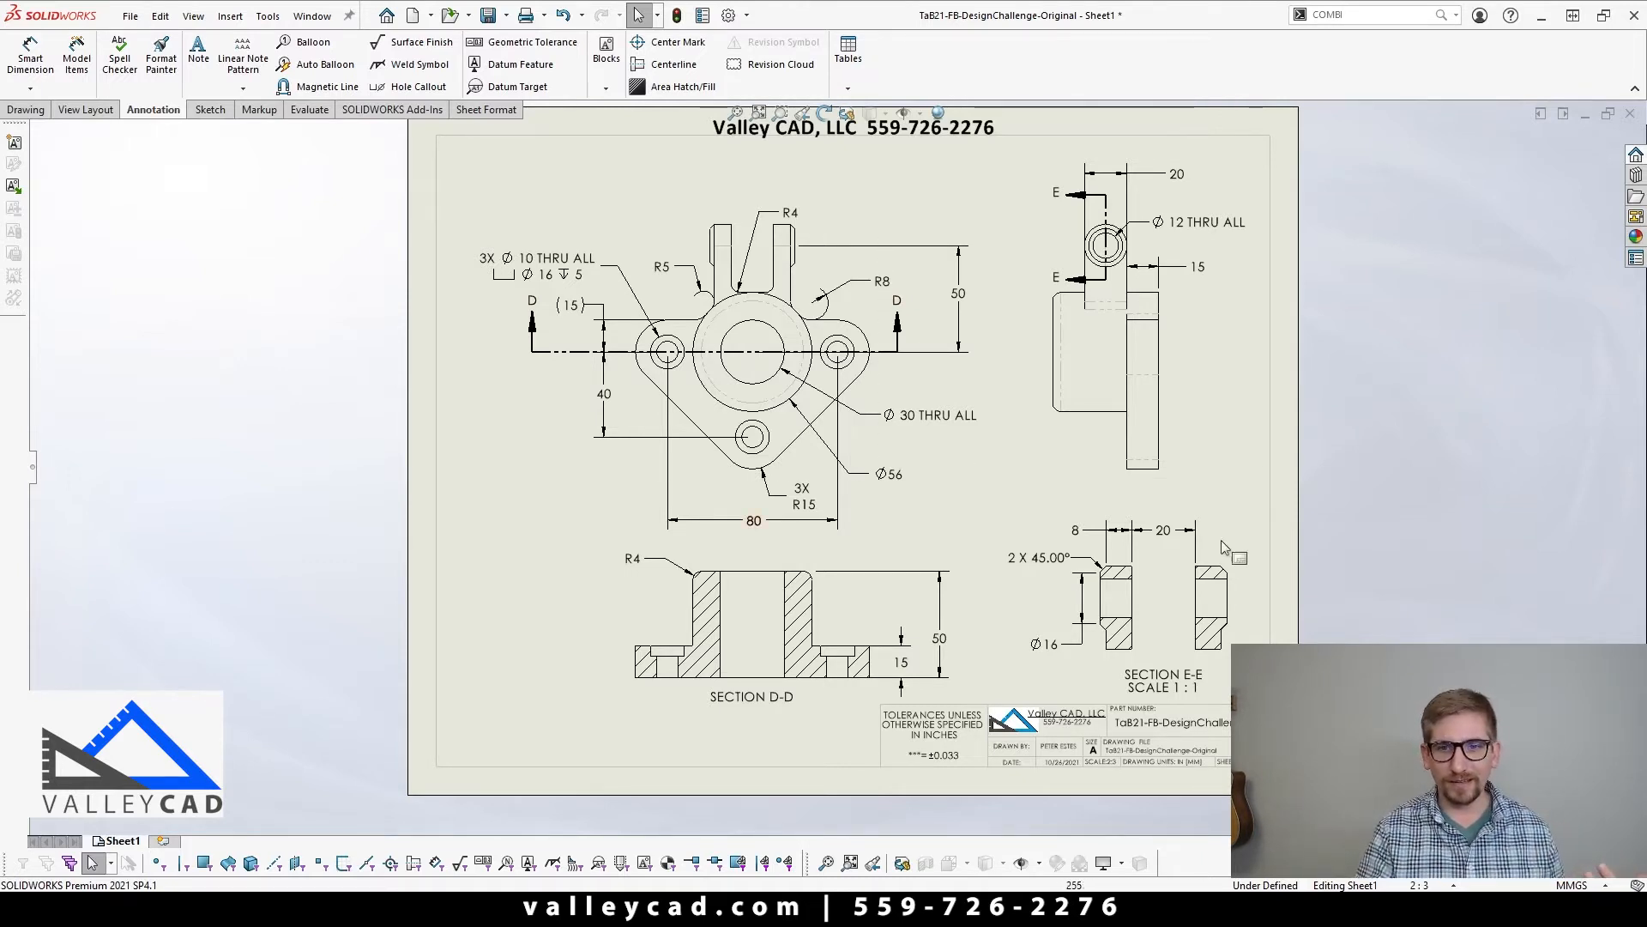
Step: Examine the reference drawing's views and dimensions, including the details in section E-E
scroll(1208, 673, down, 3)
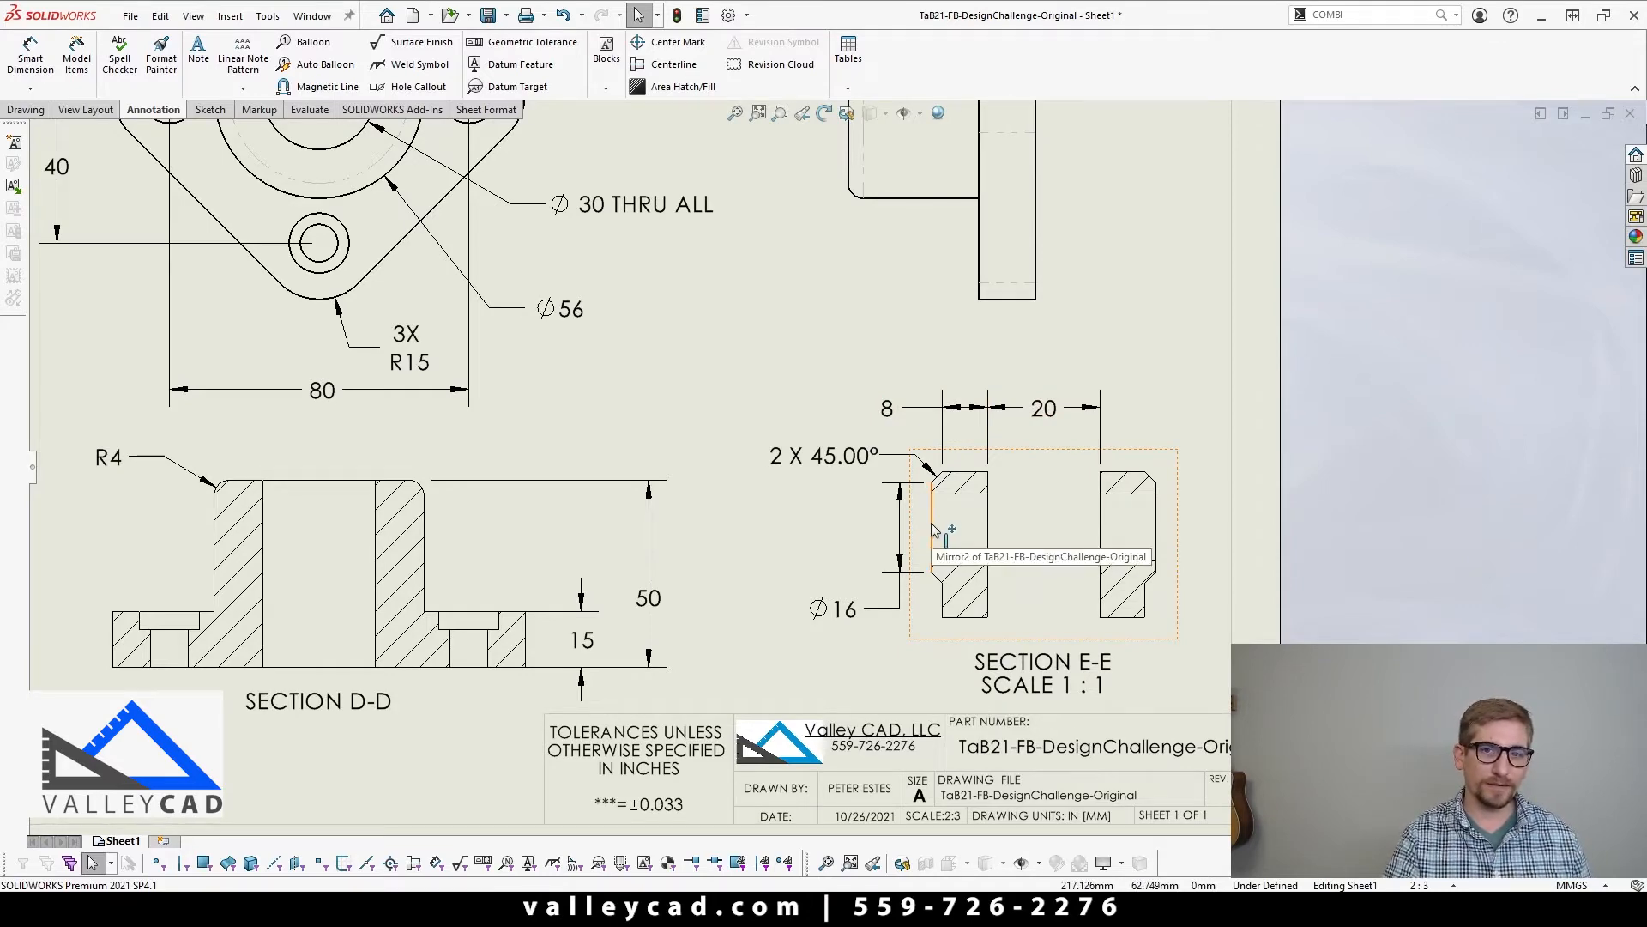
scroll(931, 506, up, 8)
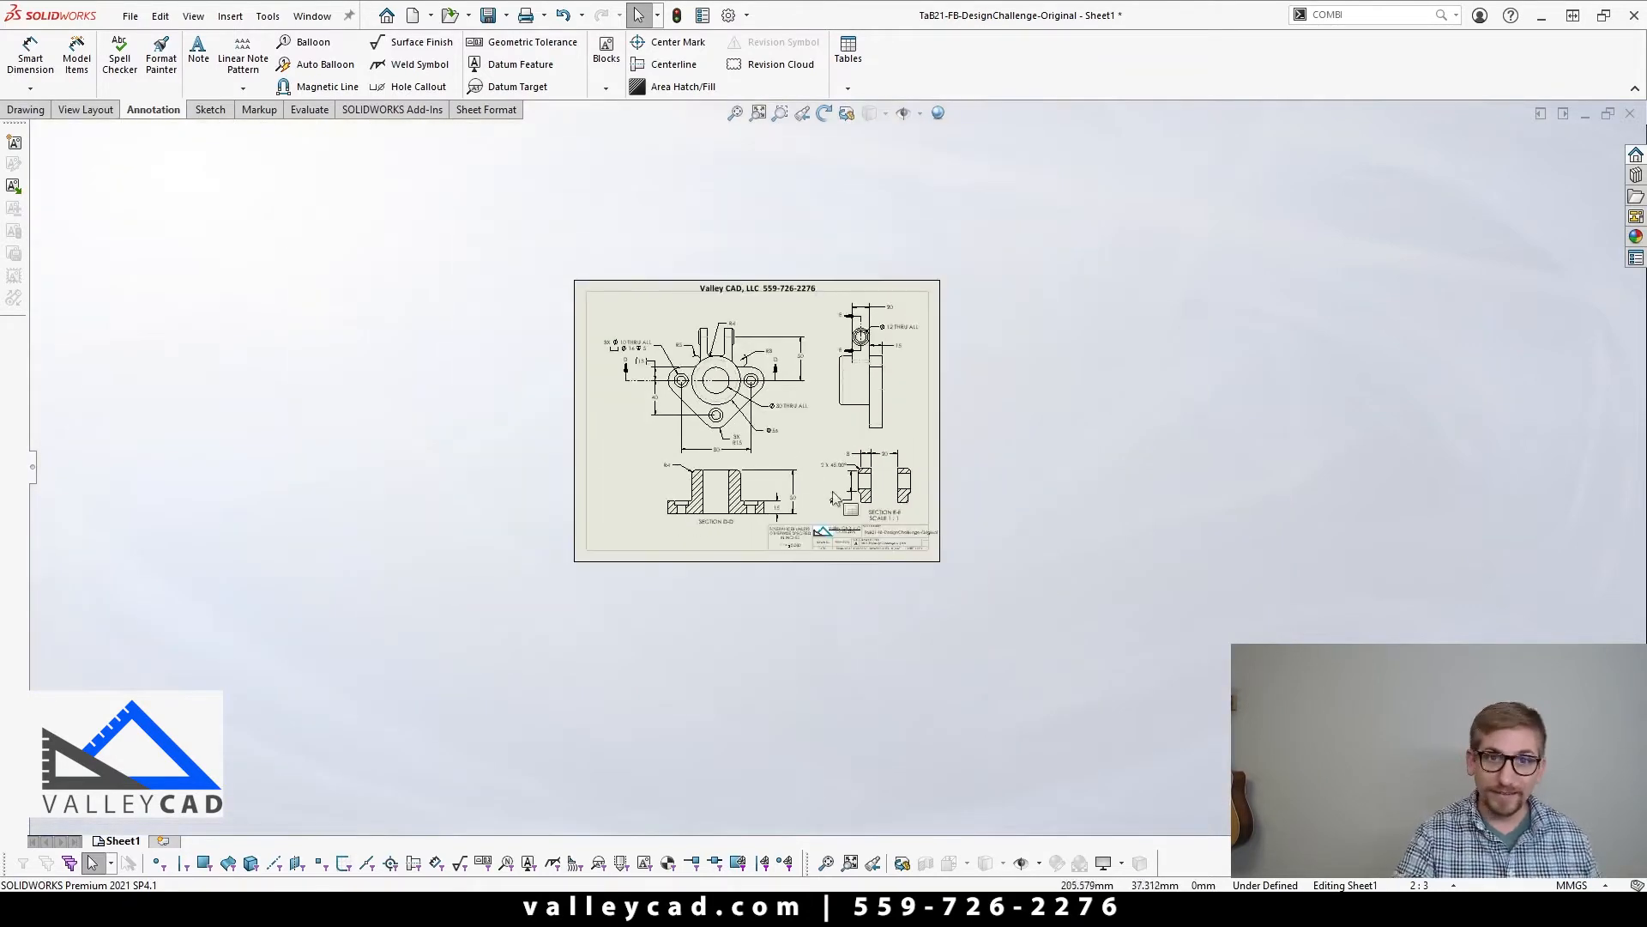
scroll(739, 356, down, 2)
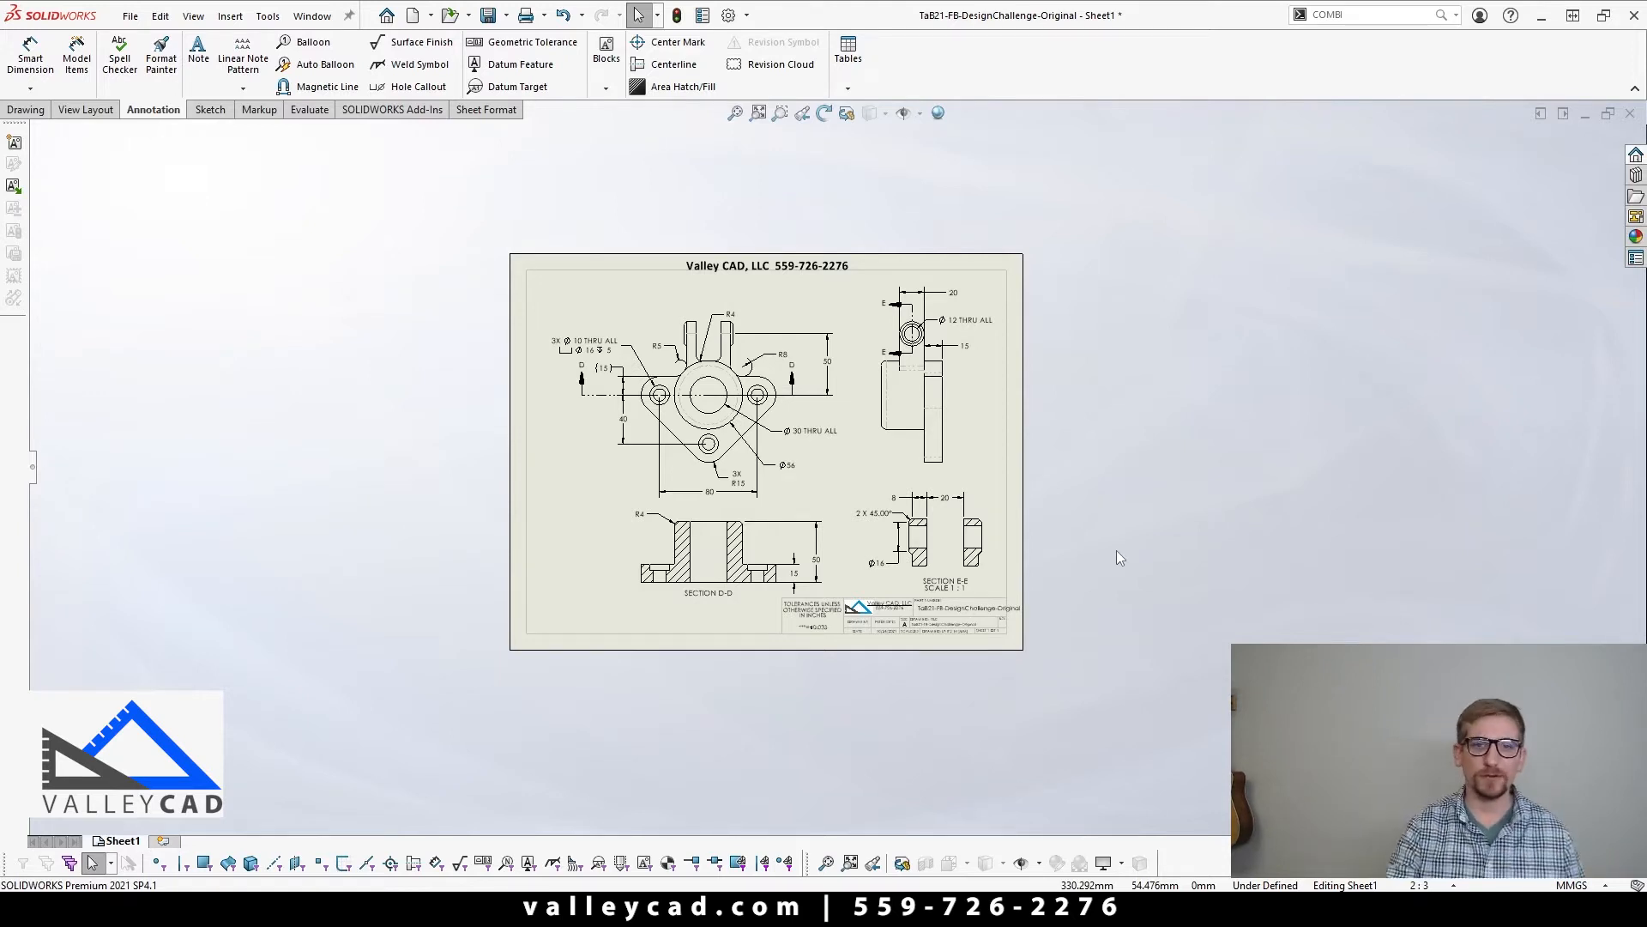
scroll(835, 523, down, 2)
scroll(691, 447, up, 1)
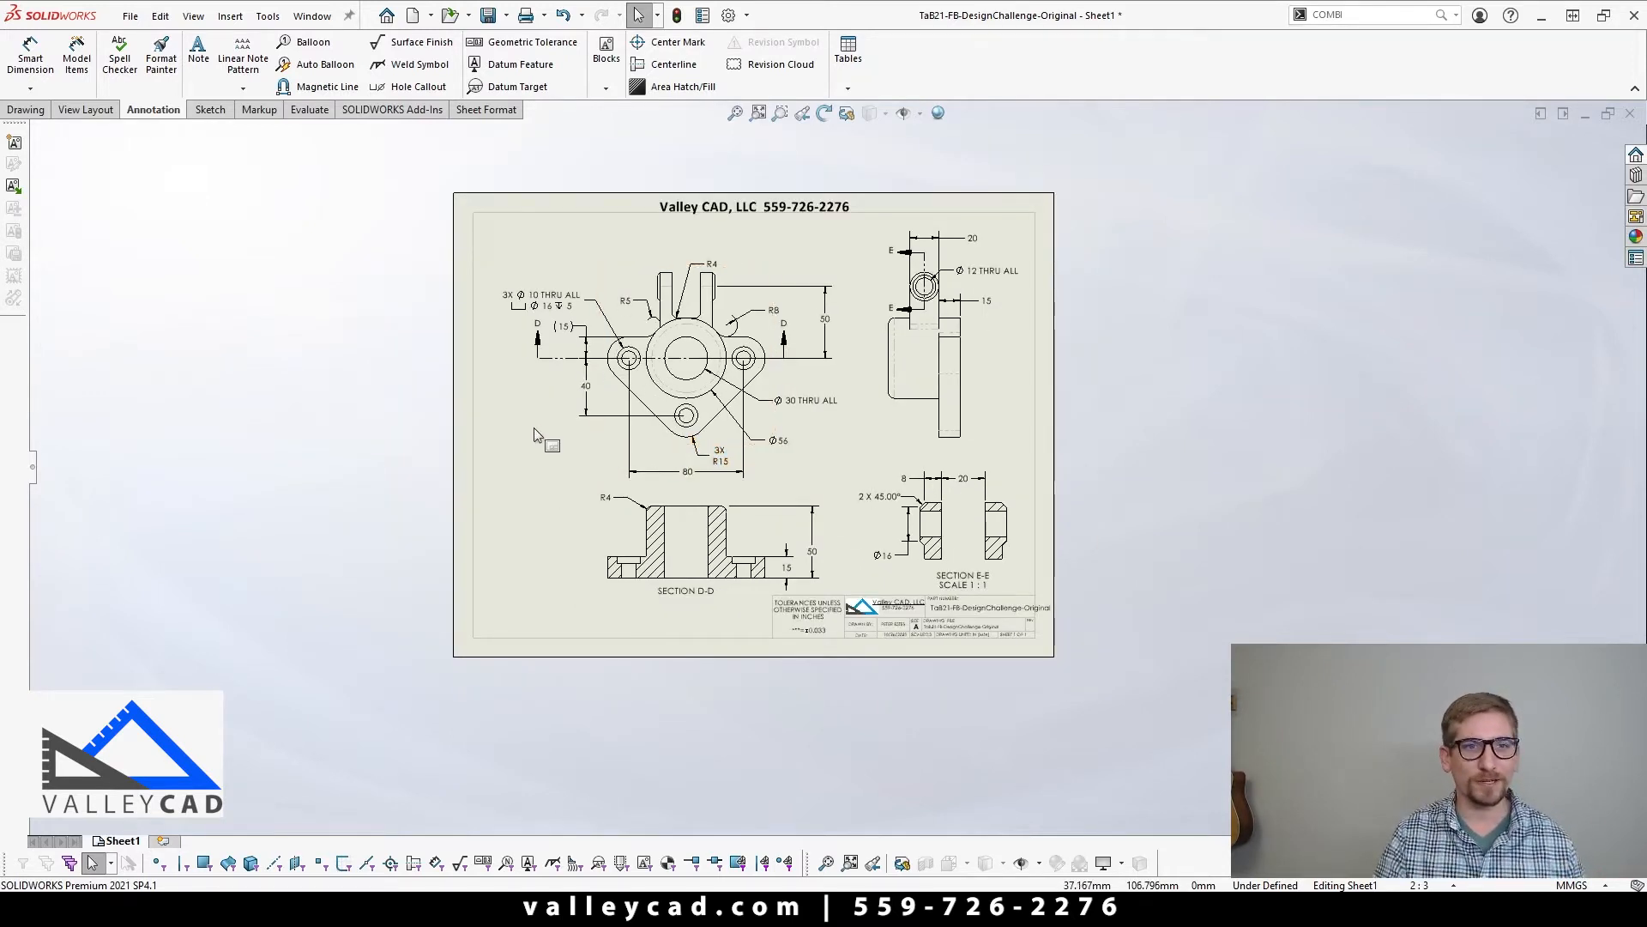
scroll(534, 435, down, 2)
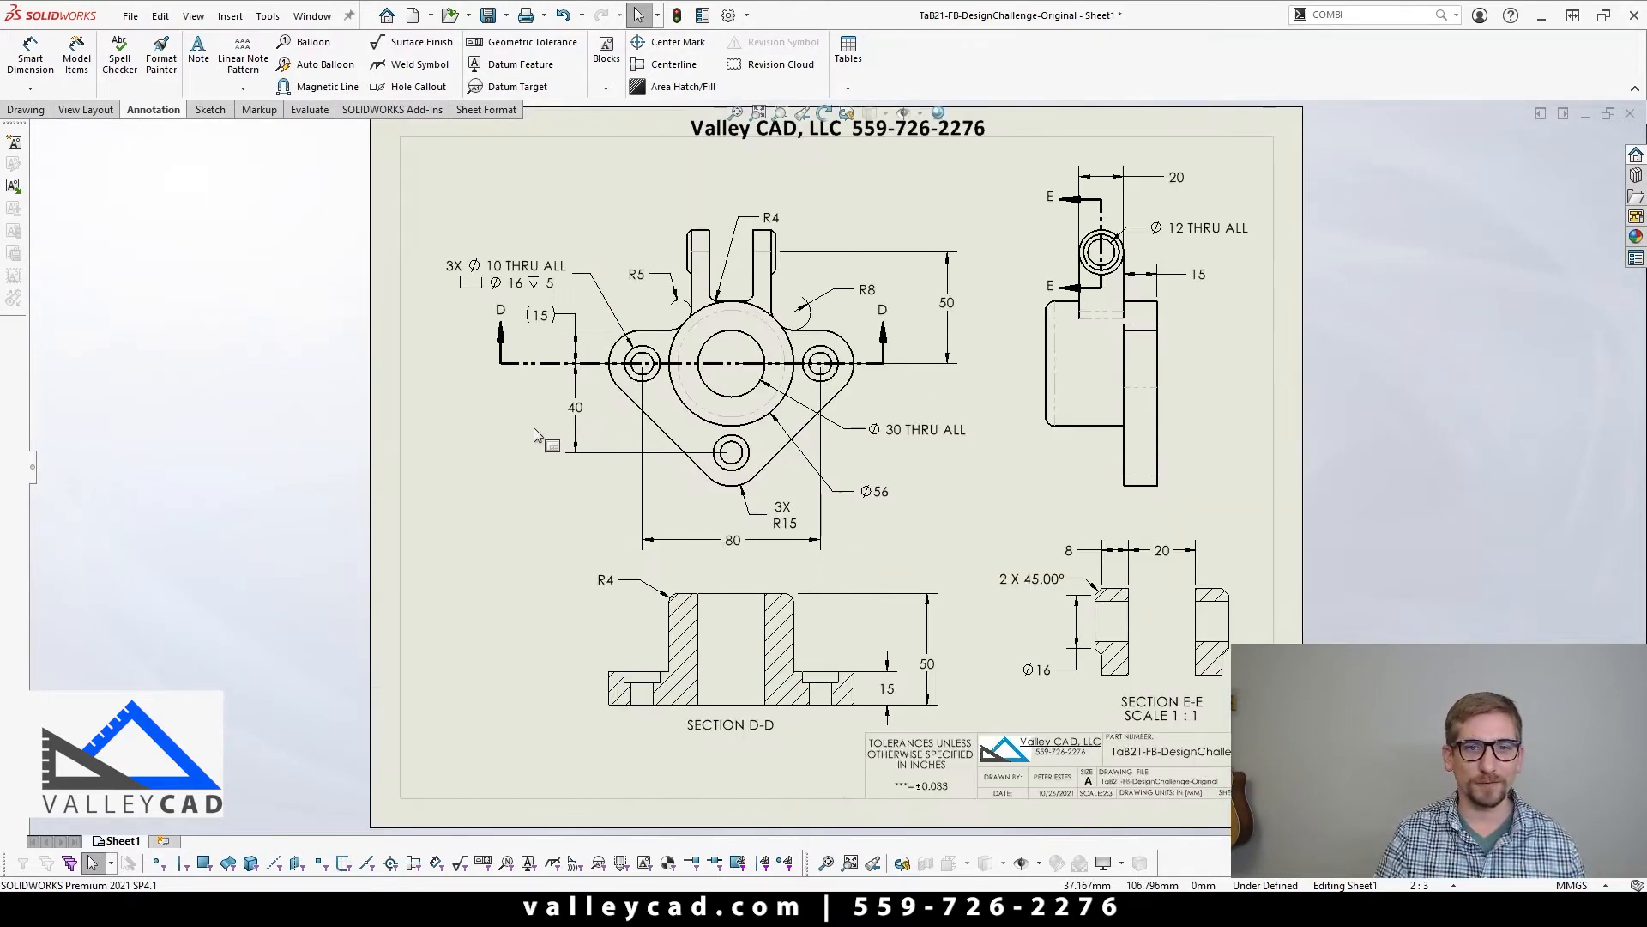
Step: Create a new document from the Part template and tile it vertically beside the reference drawing
click(411, 15)
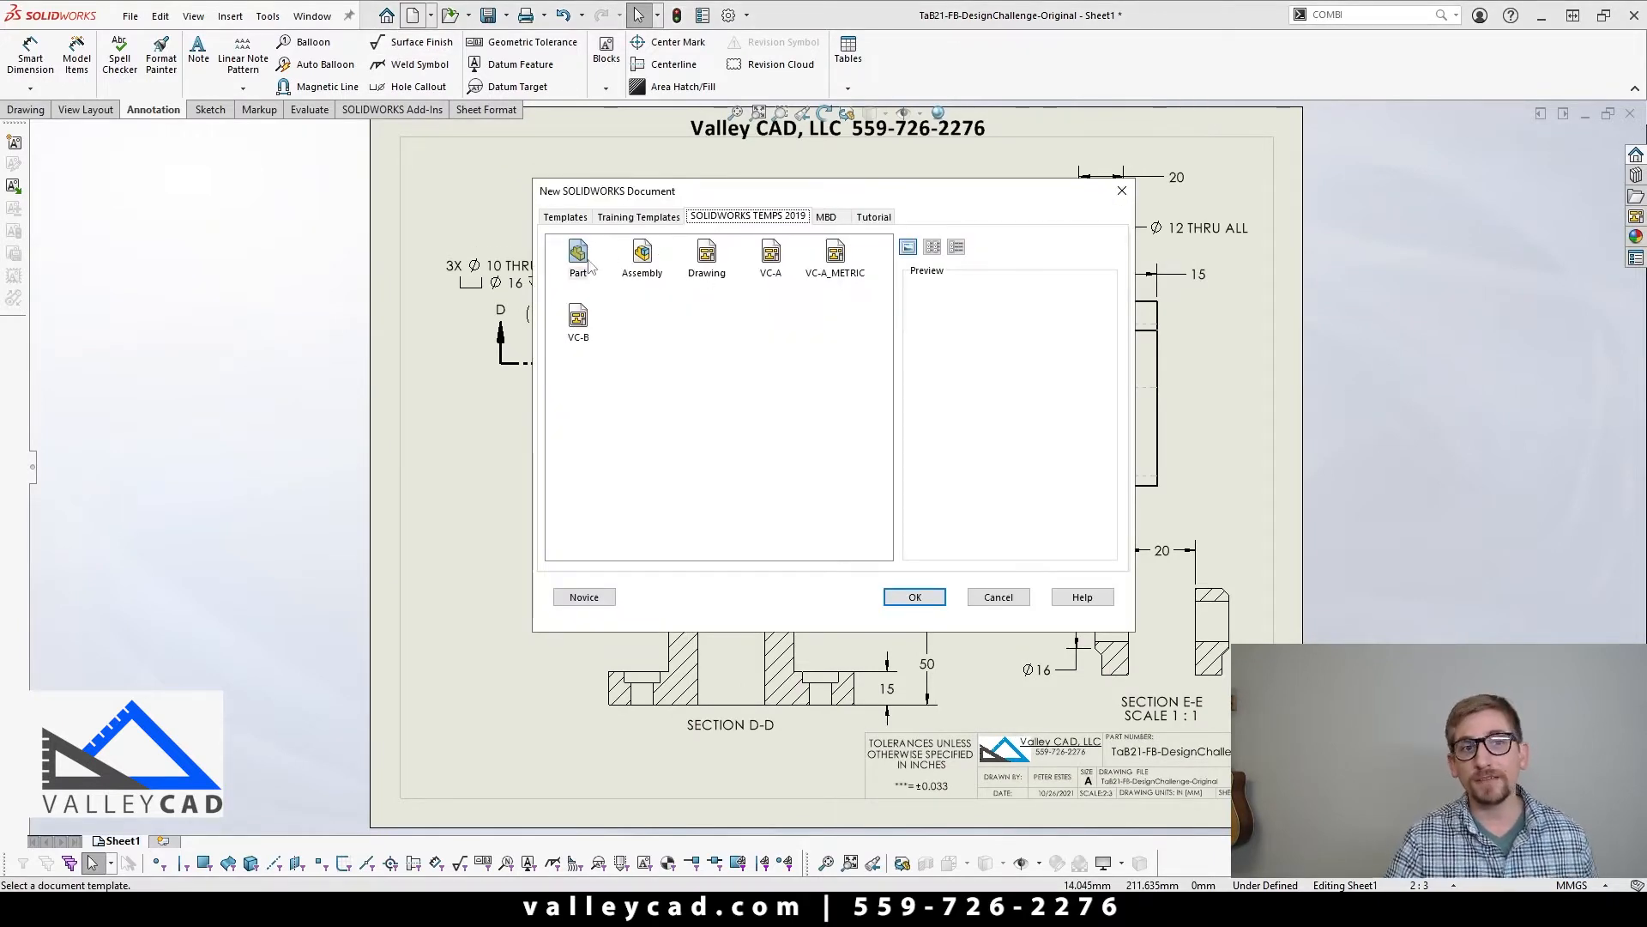
click(918, 598)
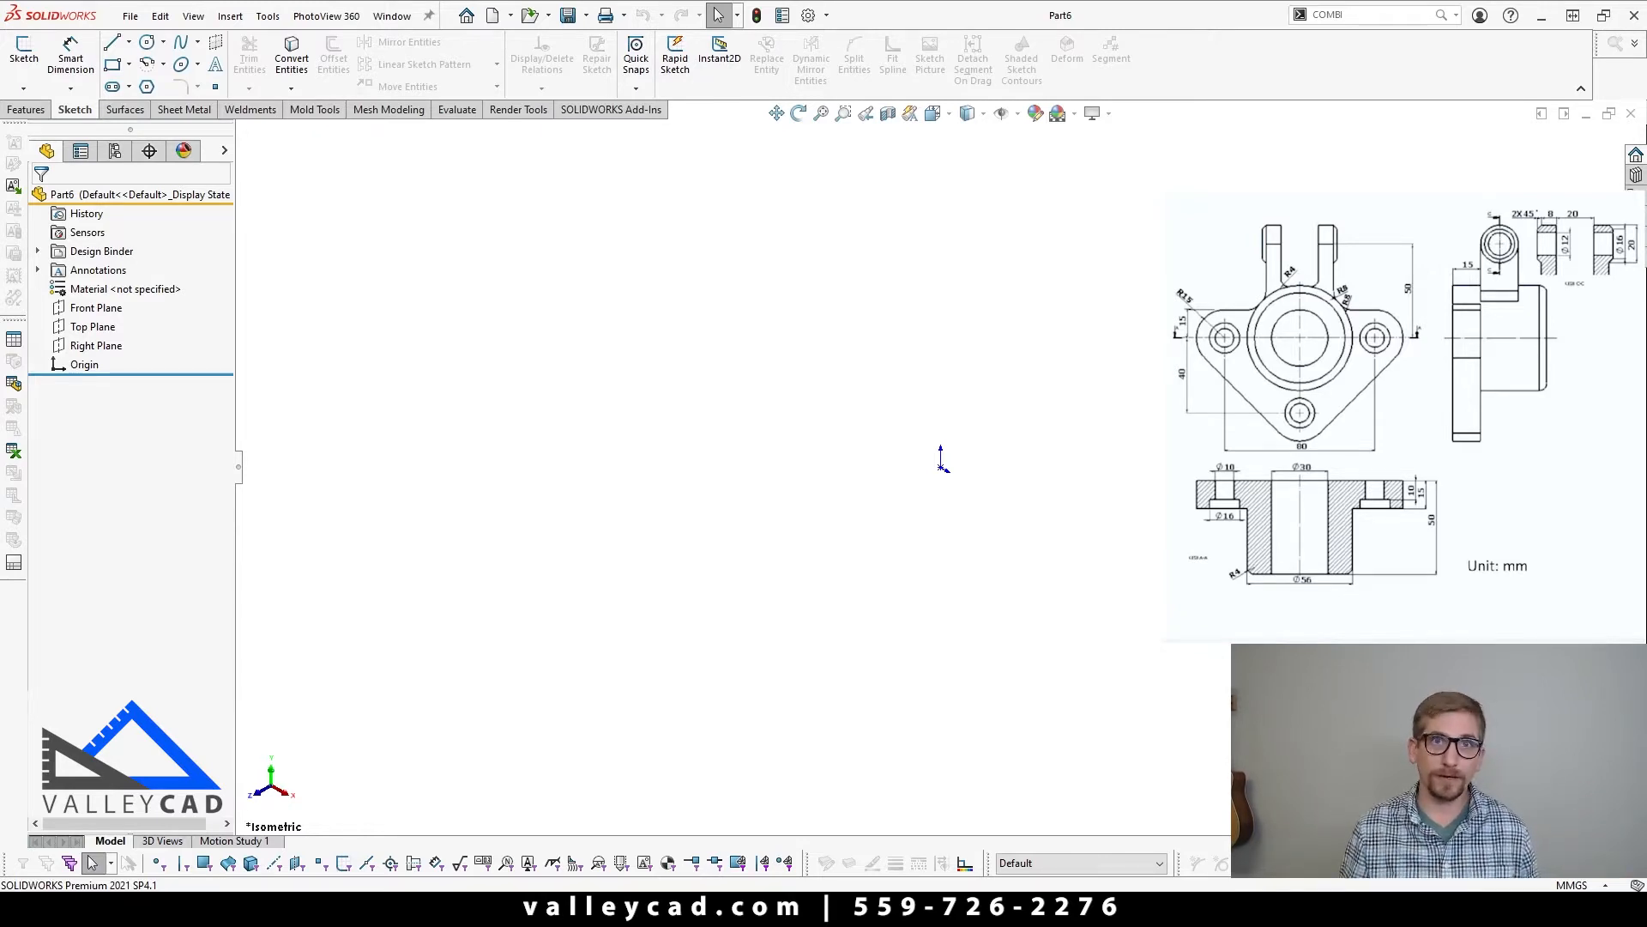
click(392, 16)
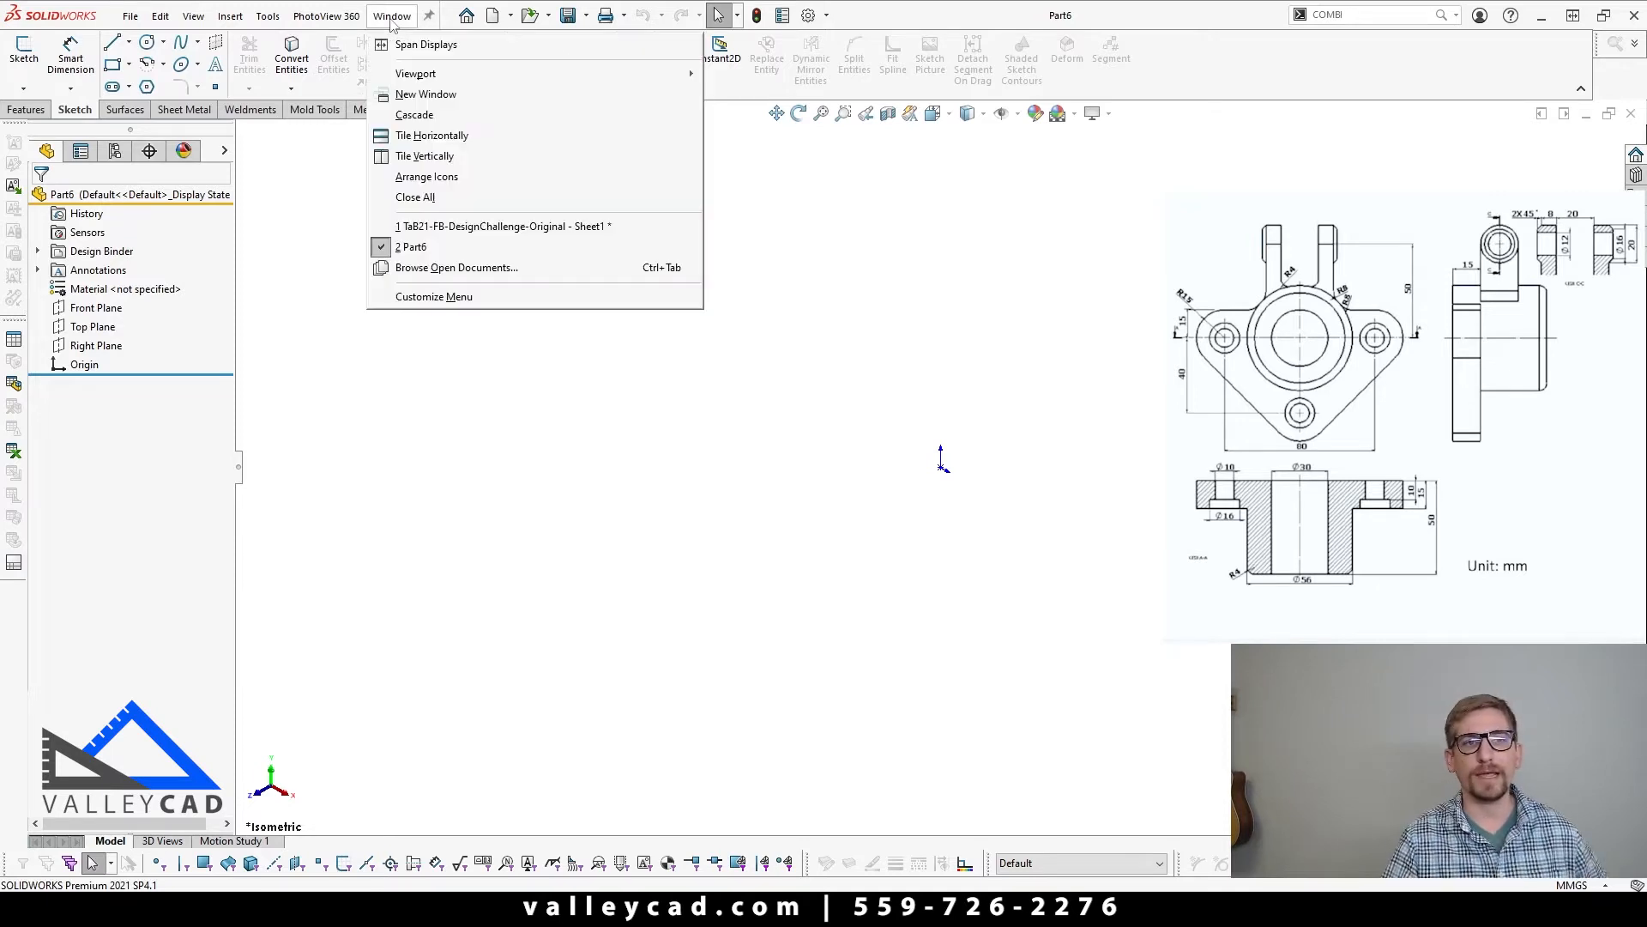
click(455, 156)
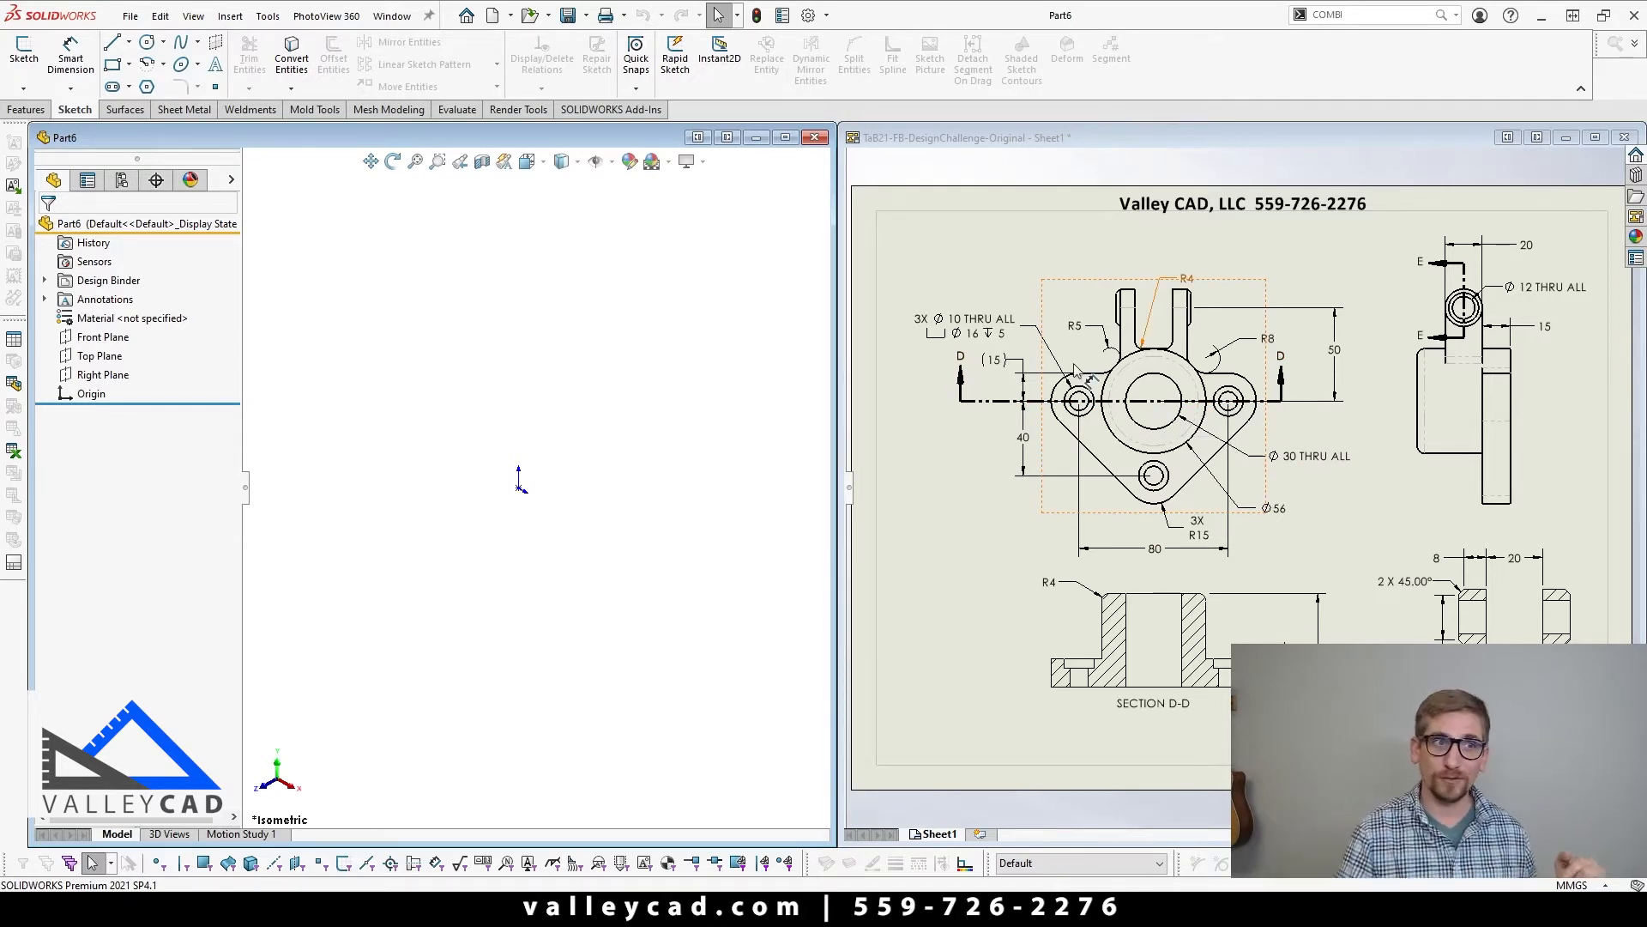
Step: Start an extruded boss sketch on the Front Plane and draw a circle about 91 mm in radius centred on the origin
click(92, 340)
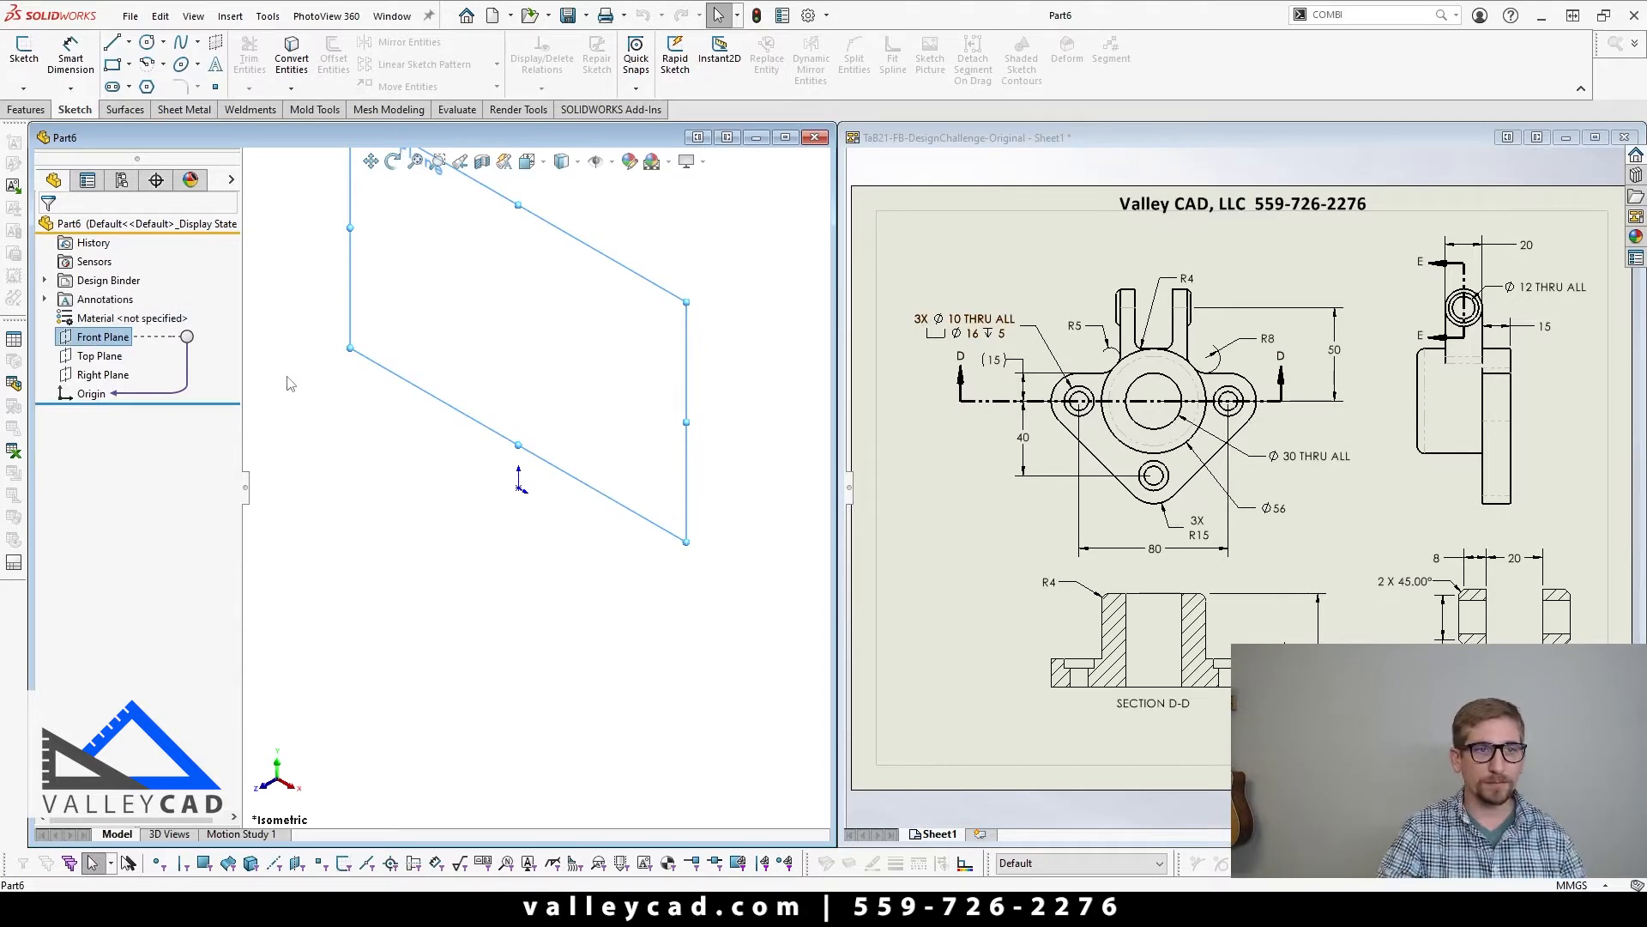
key(s)
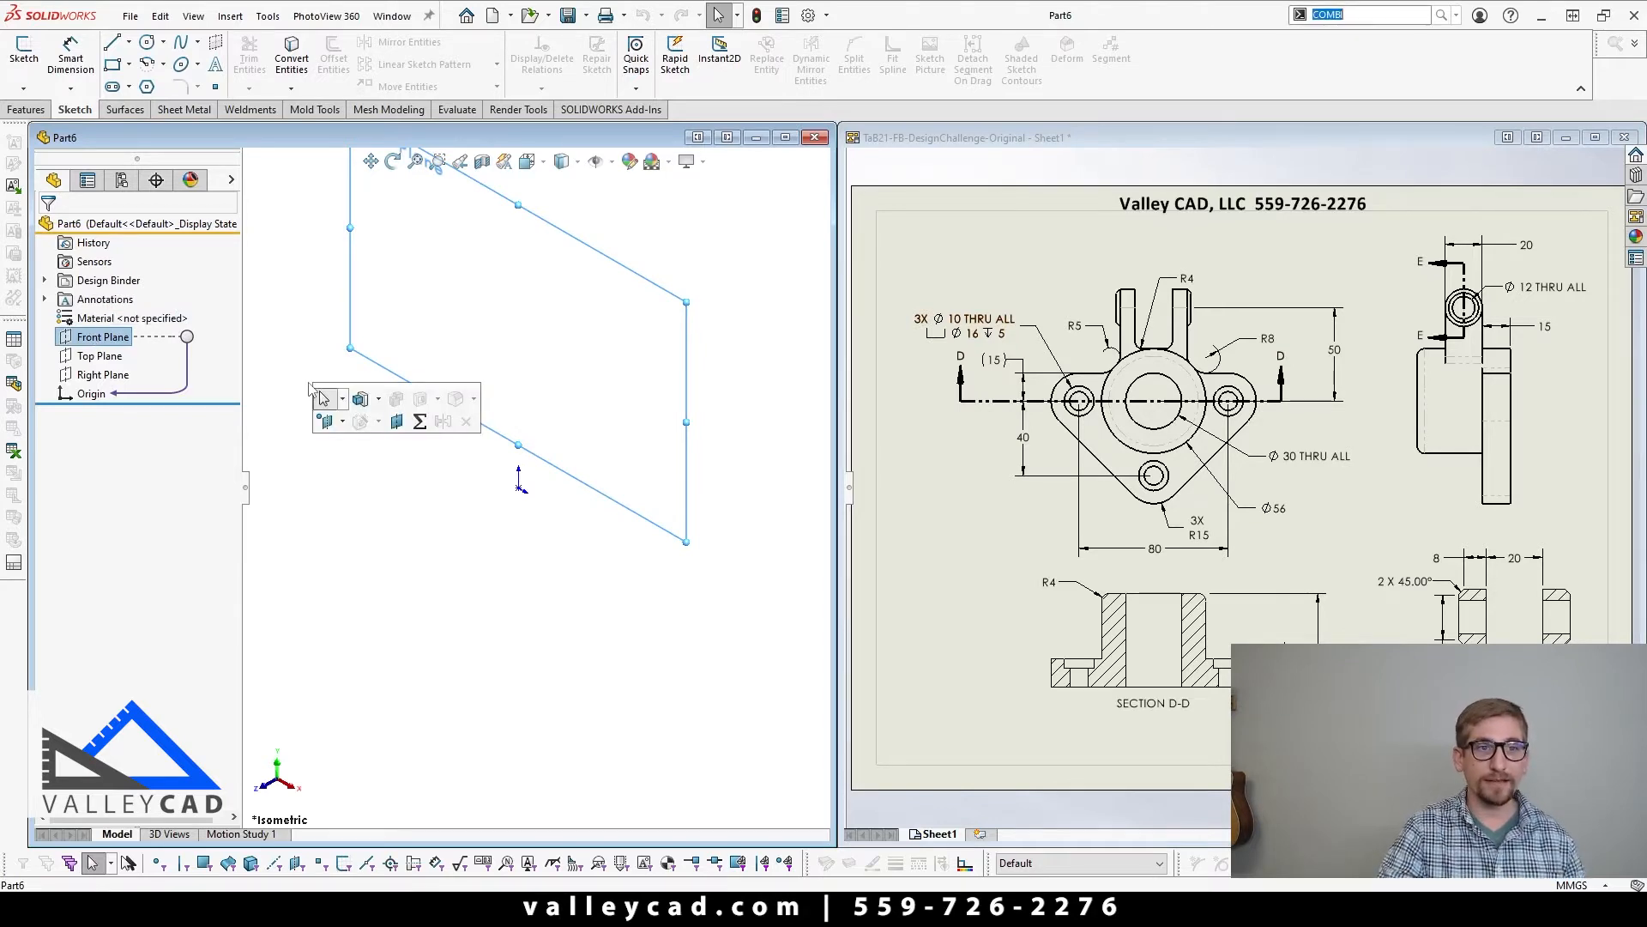
click(359, 400)
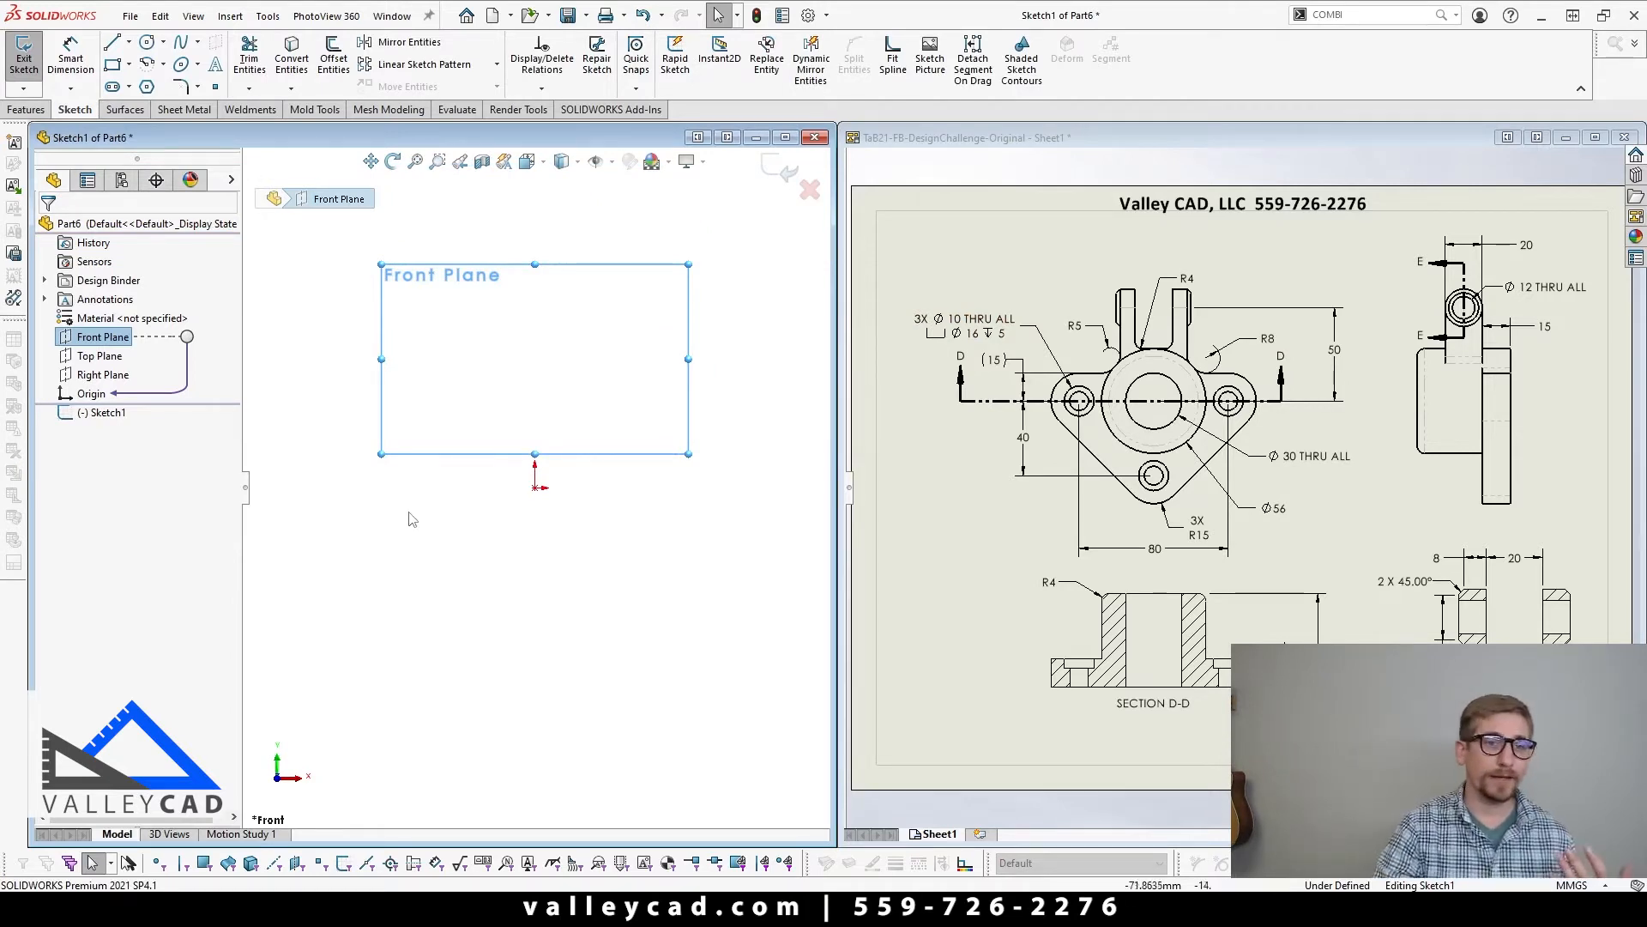
right_drag(408, 512, 506, 525)
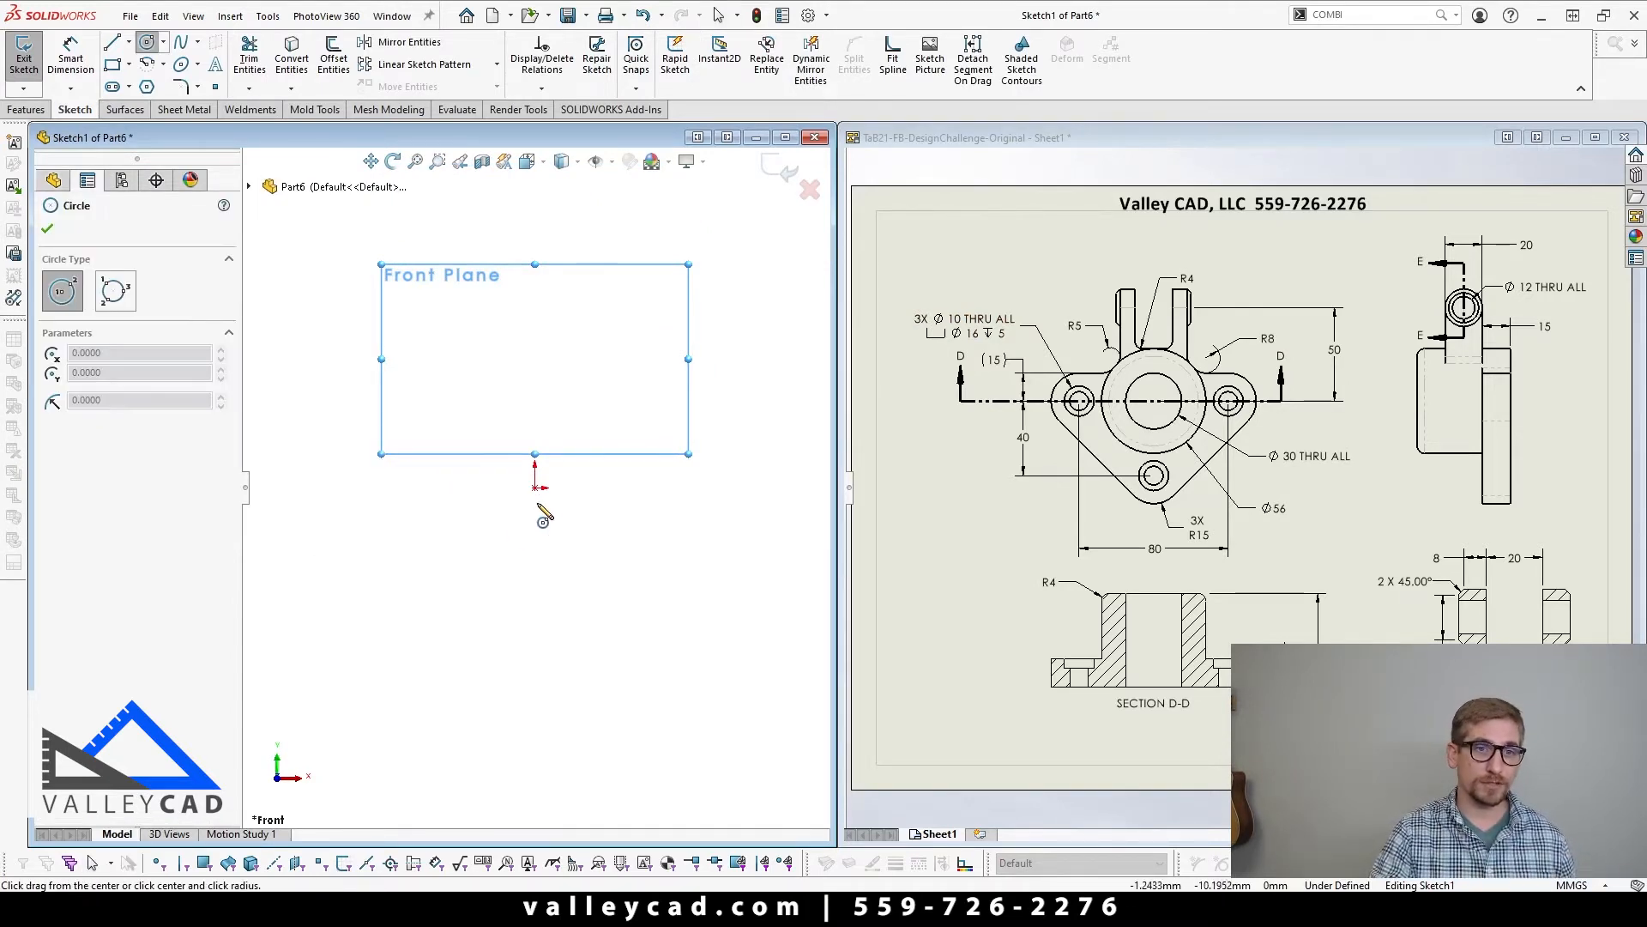
click(534, 487)
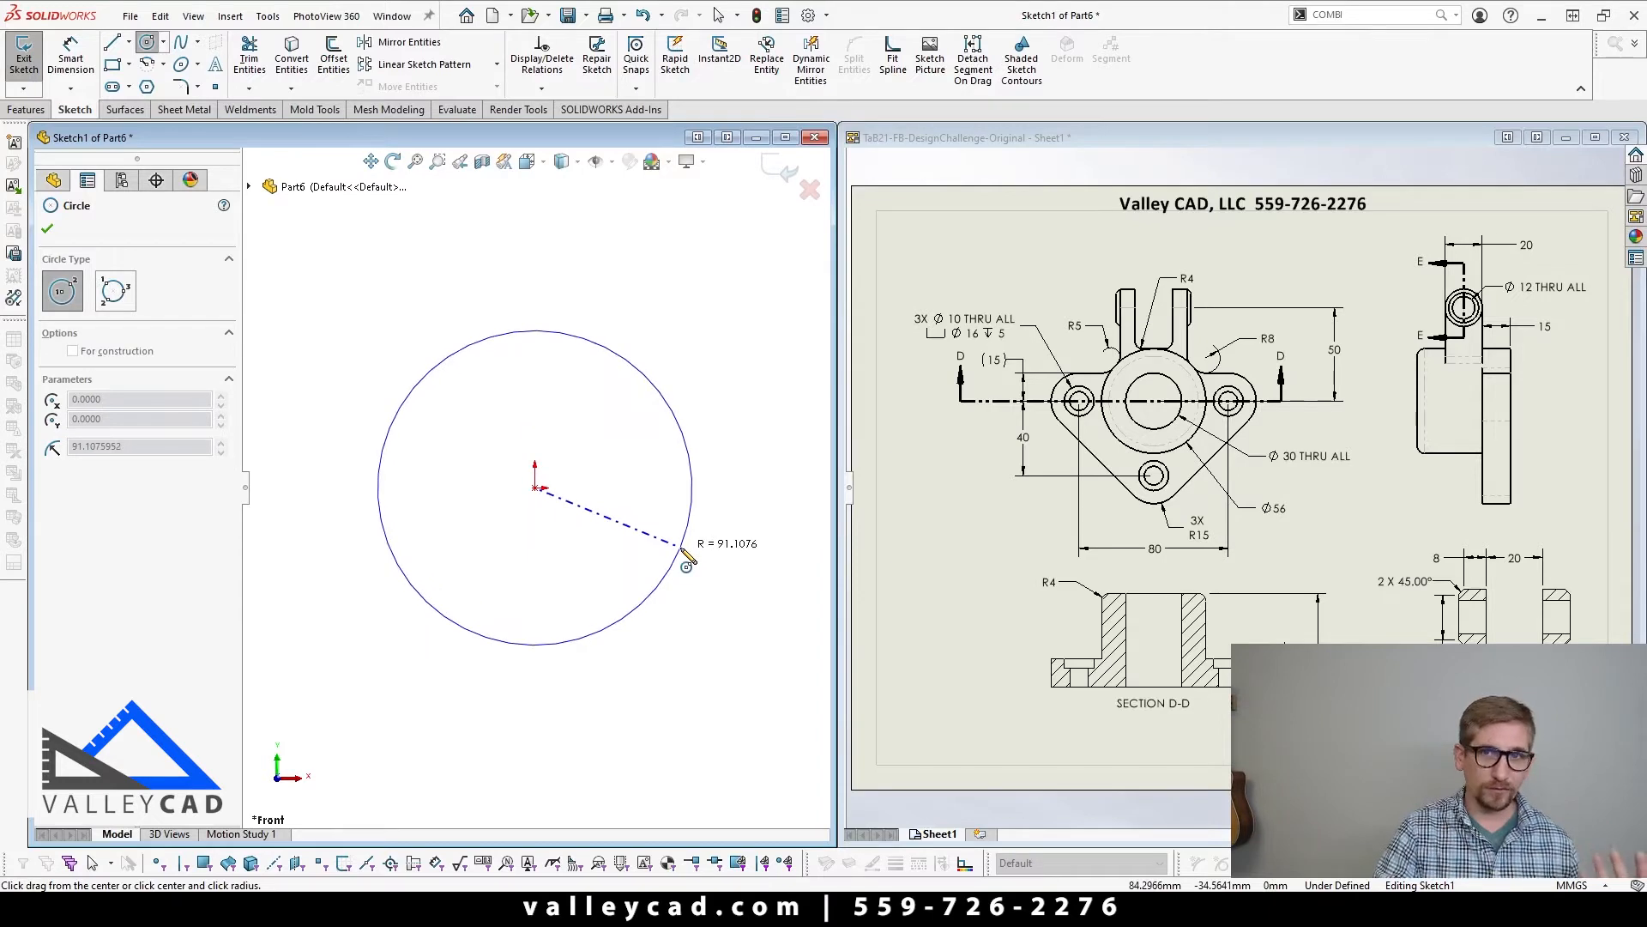
click(682, 549)
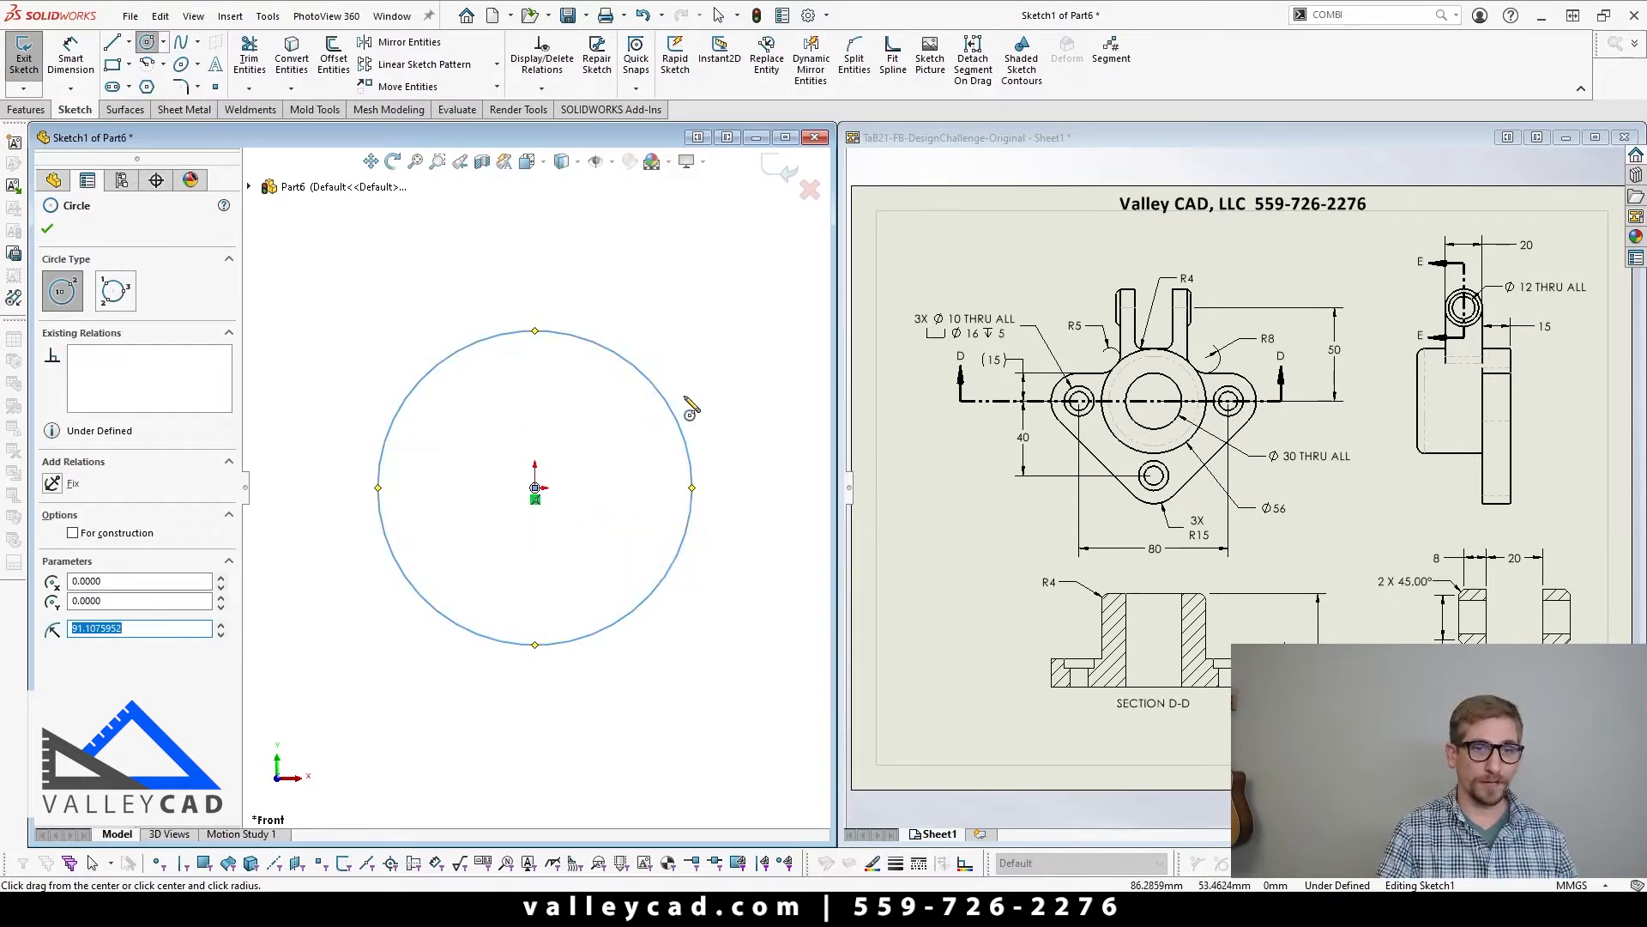
Step: Dimension the circle's diameter to 56 mm
right_drag(698, 402, 686, 323)
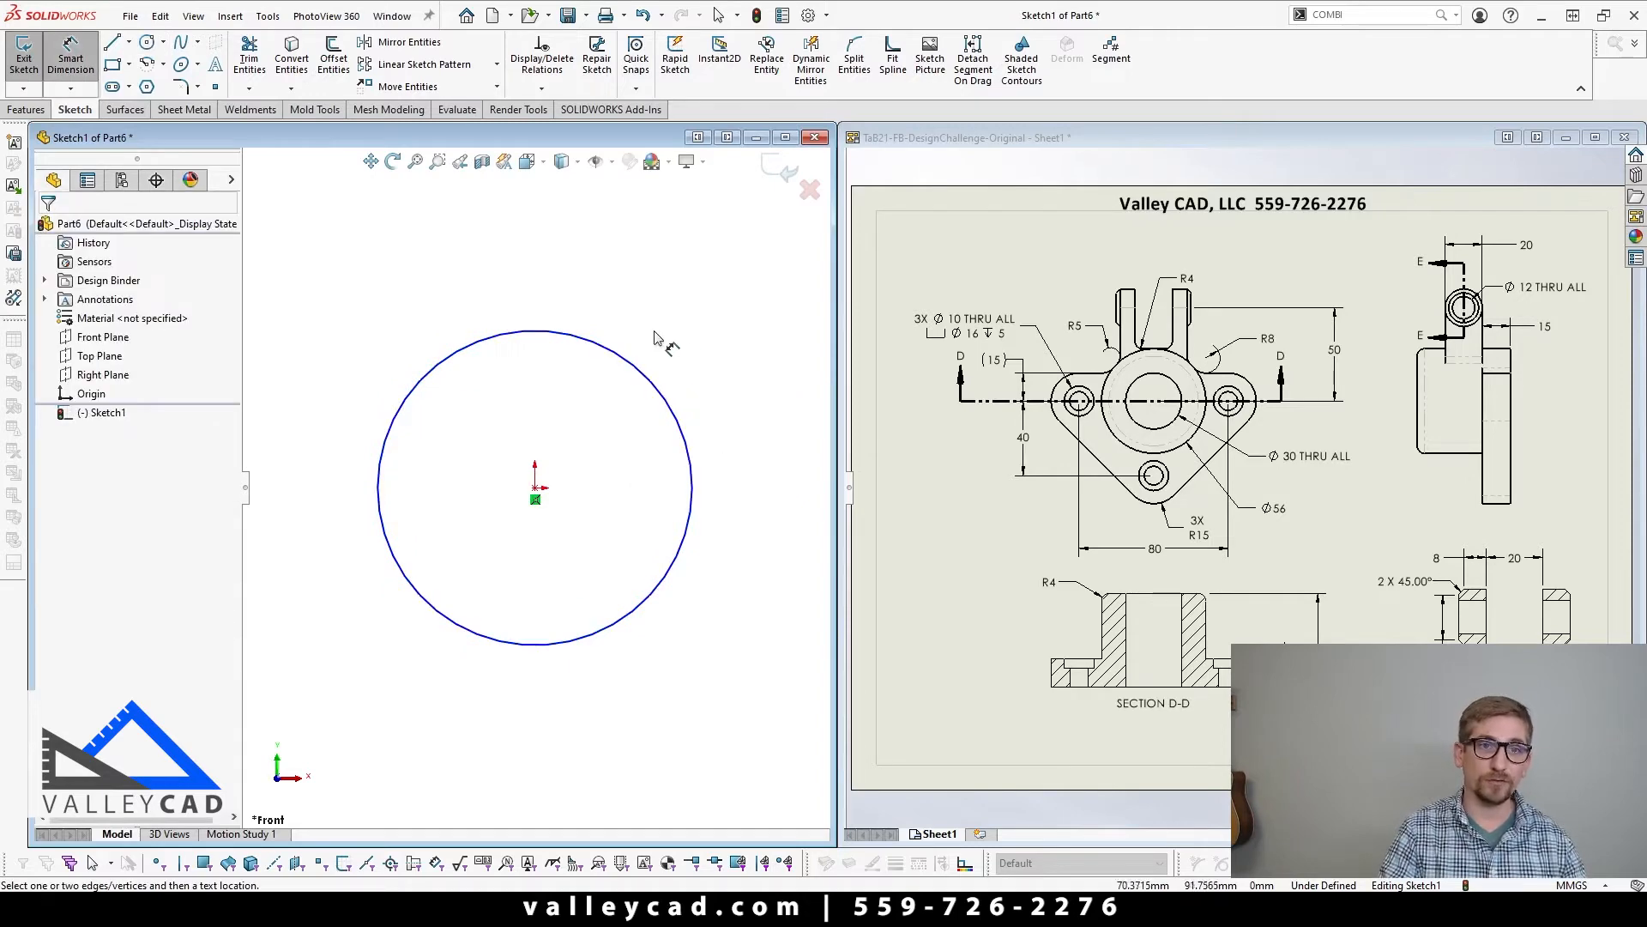
click(631, 361)
click(747, 278)
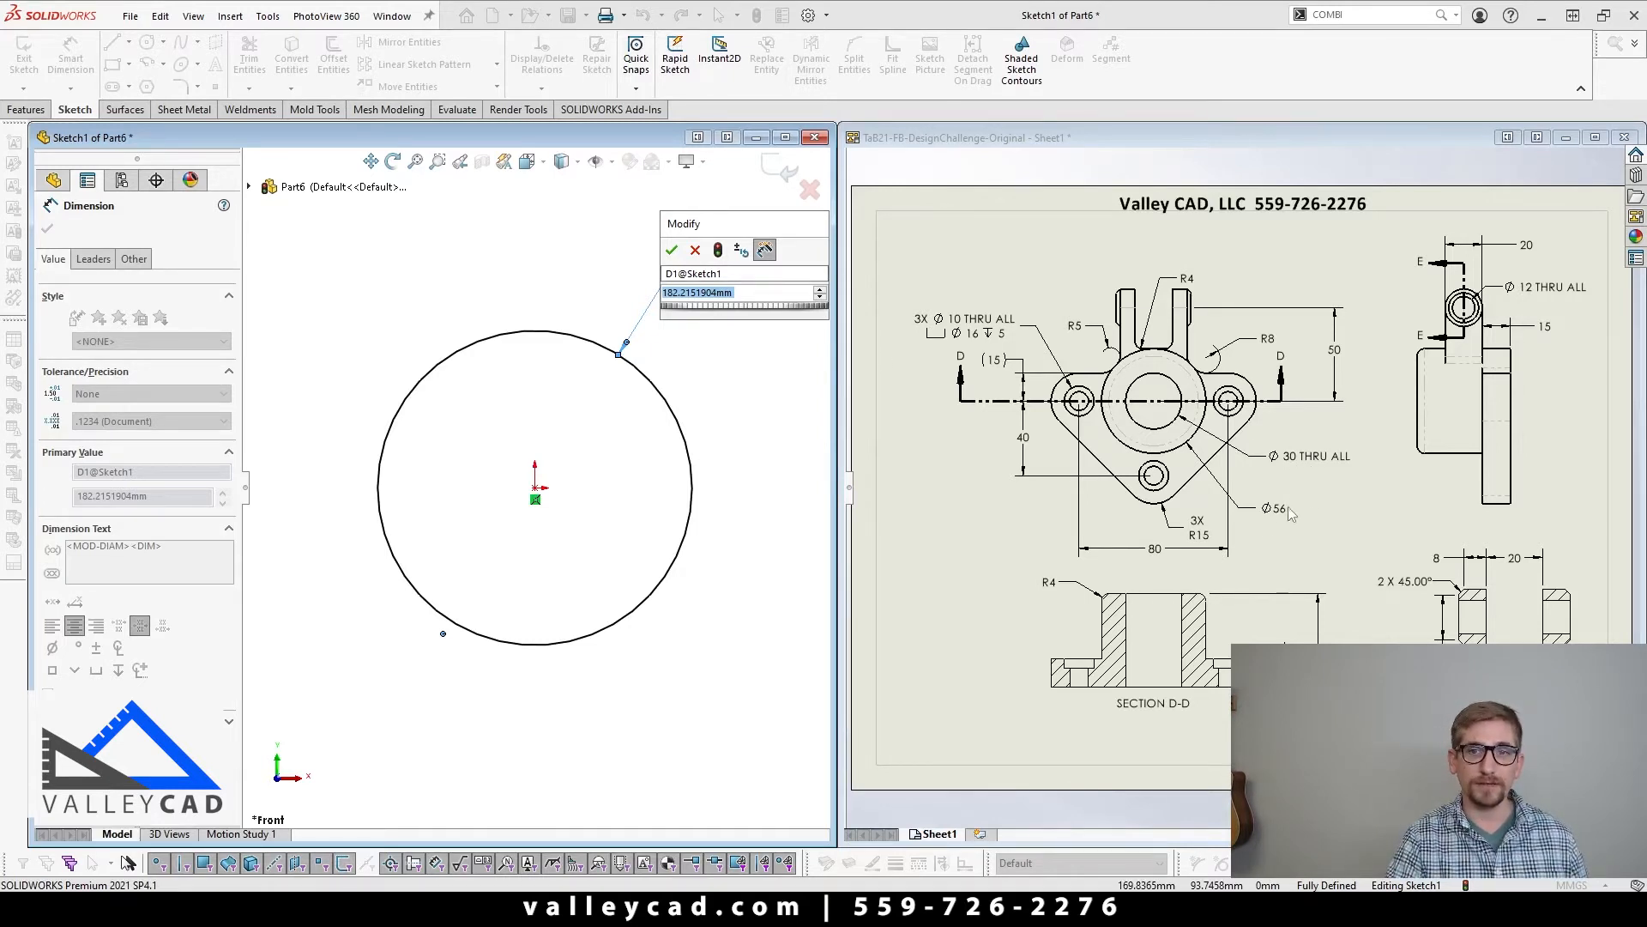
click(743, 293)
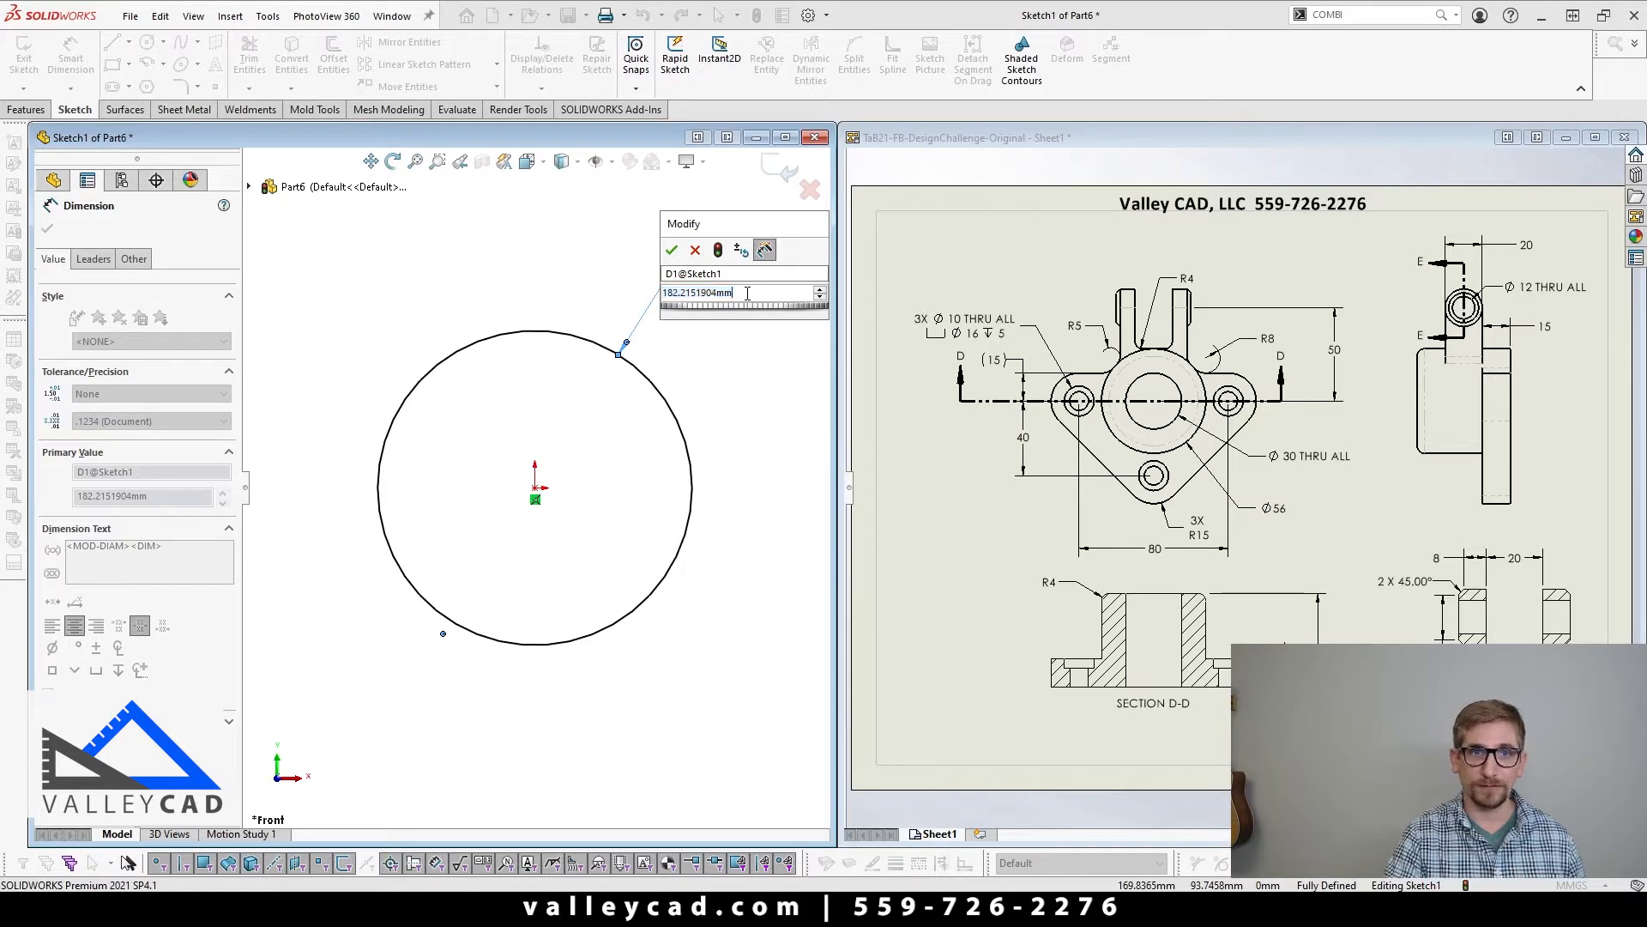
double_click(747, 293)
text(56)
key(Return)
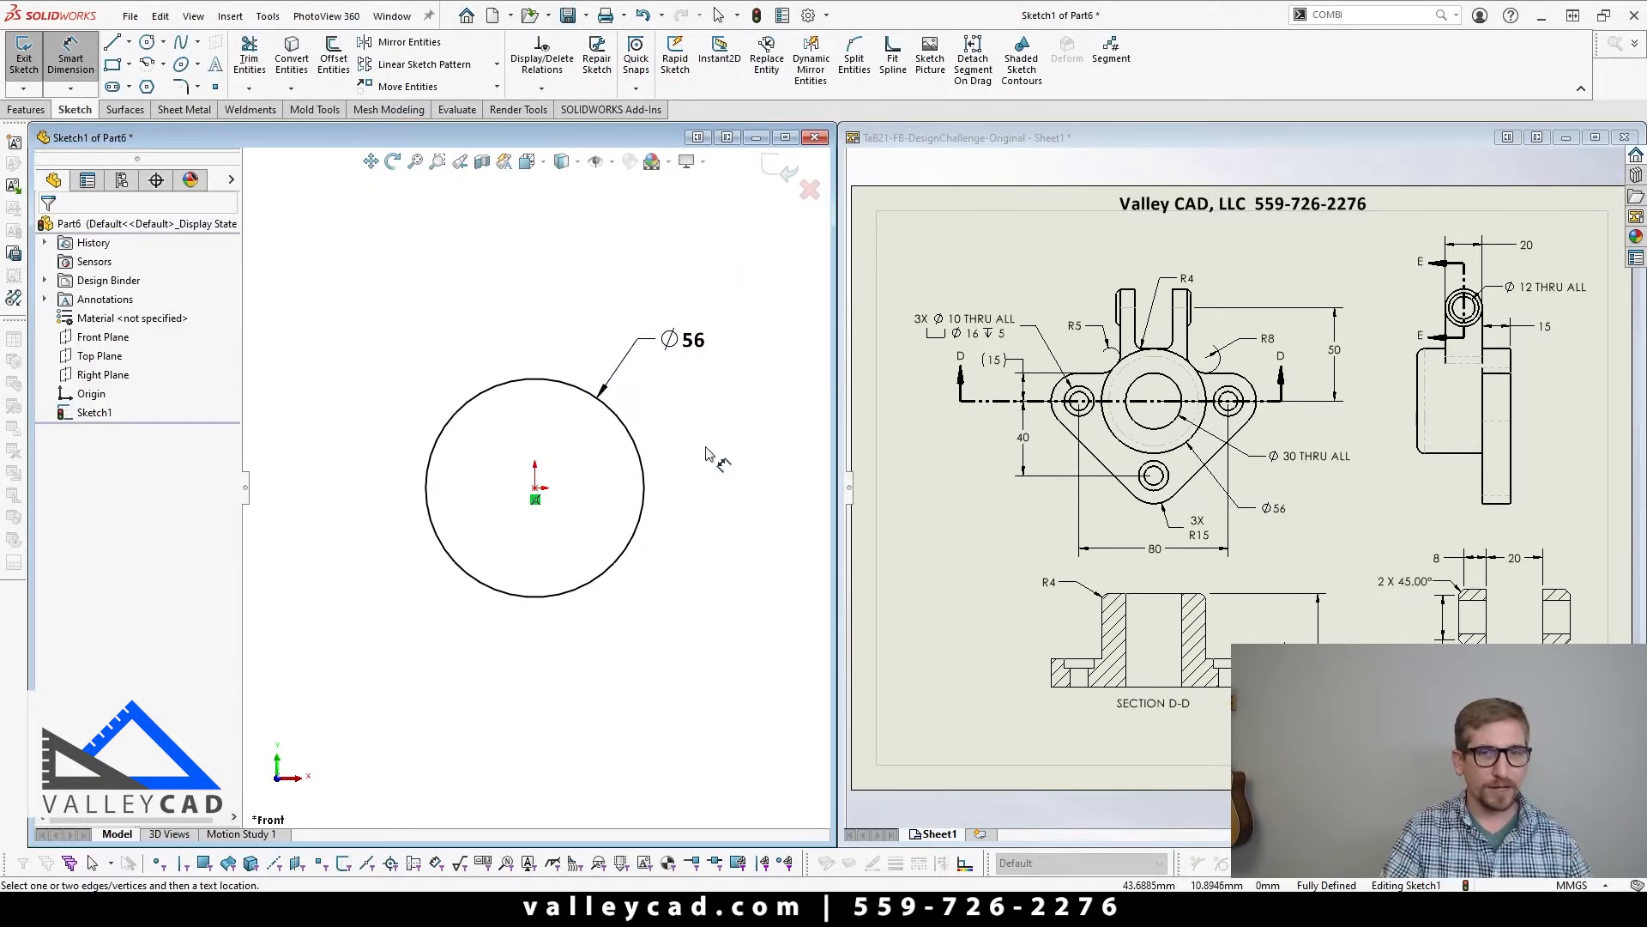
key(Escape)
Step: Check the hub height in section D-D of the drawing and extrude the circle to a blind depth of 50 mm
key(z)
scroll(561, 553, down, 4)
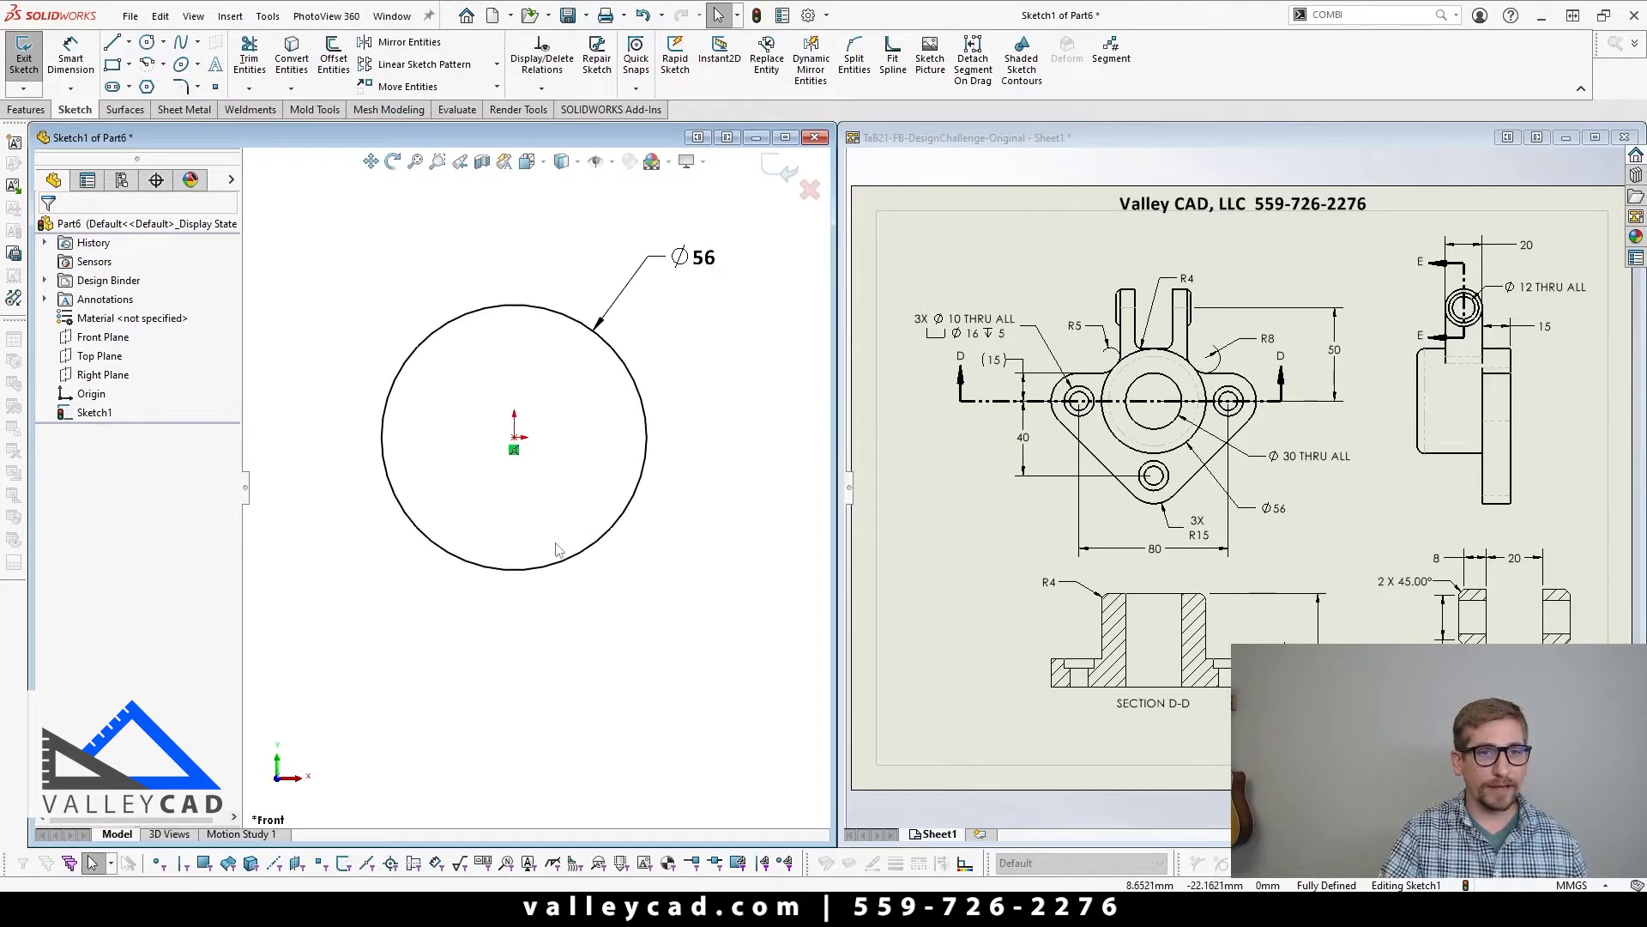
click(977, 607)
scroll(1144, 657, up, 1)
scroll(1142, 656, down, 5)
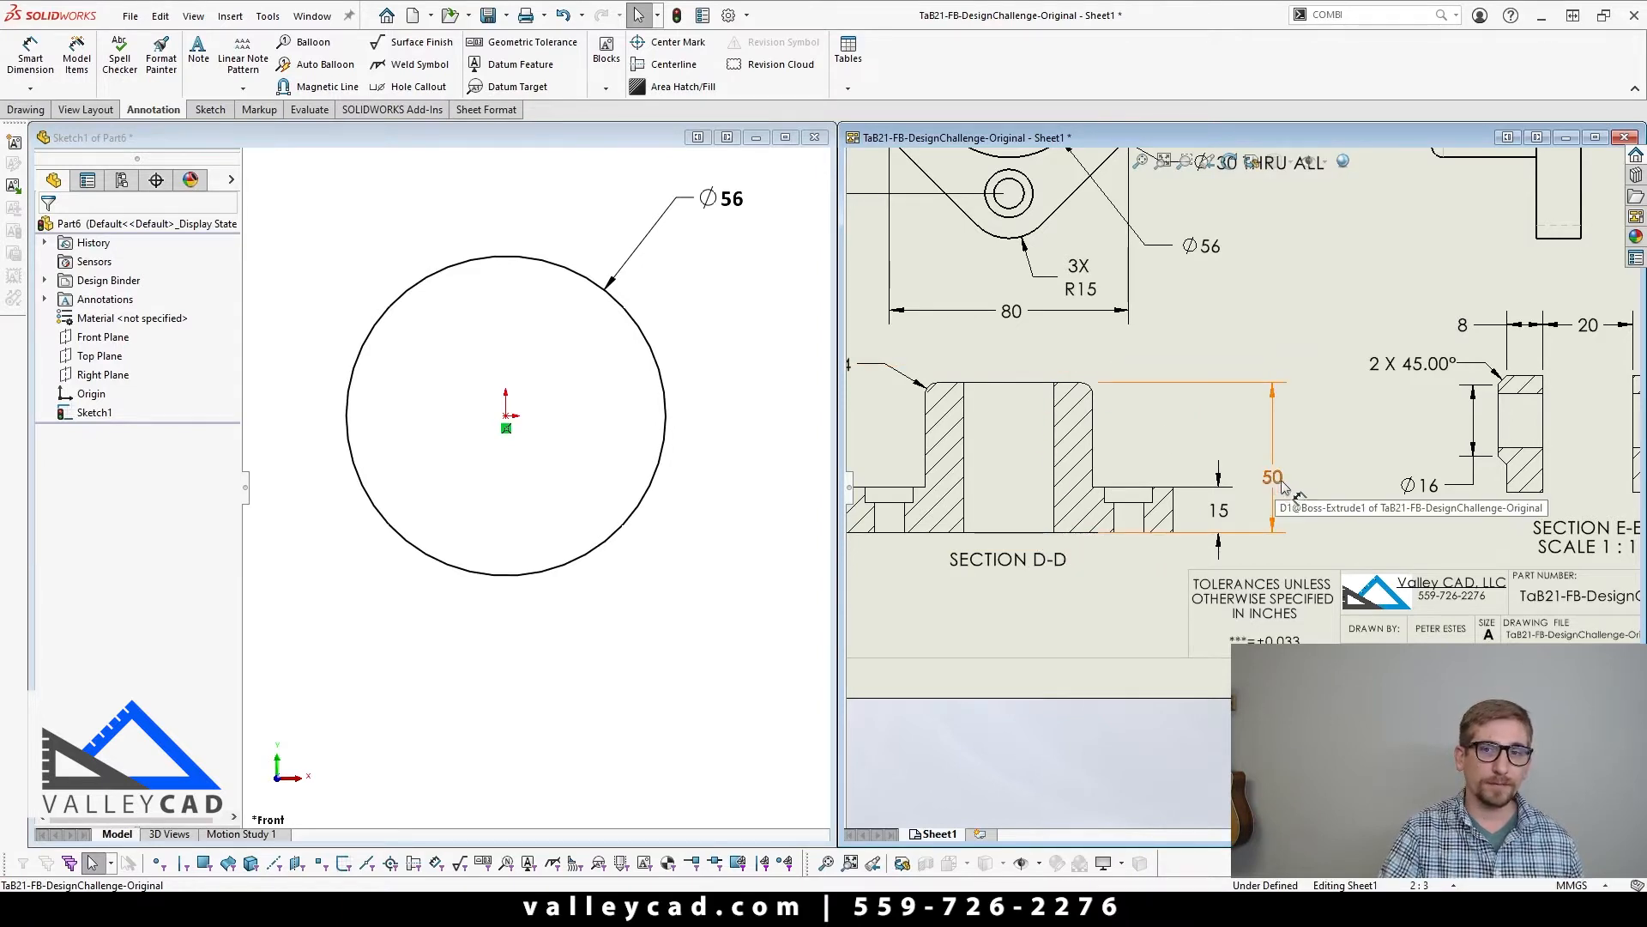
click(636, 633)
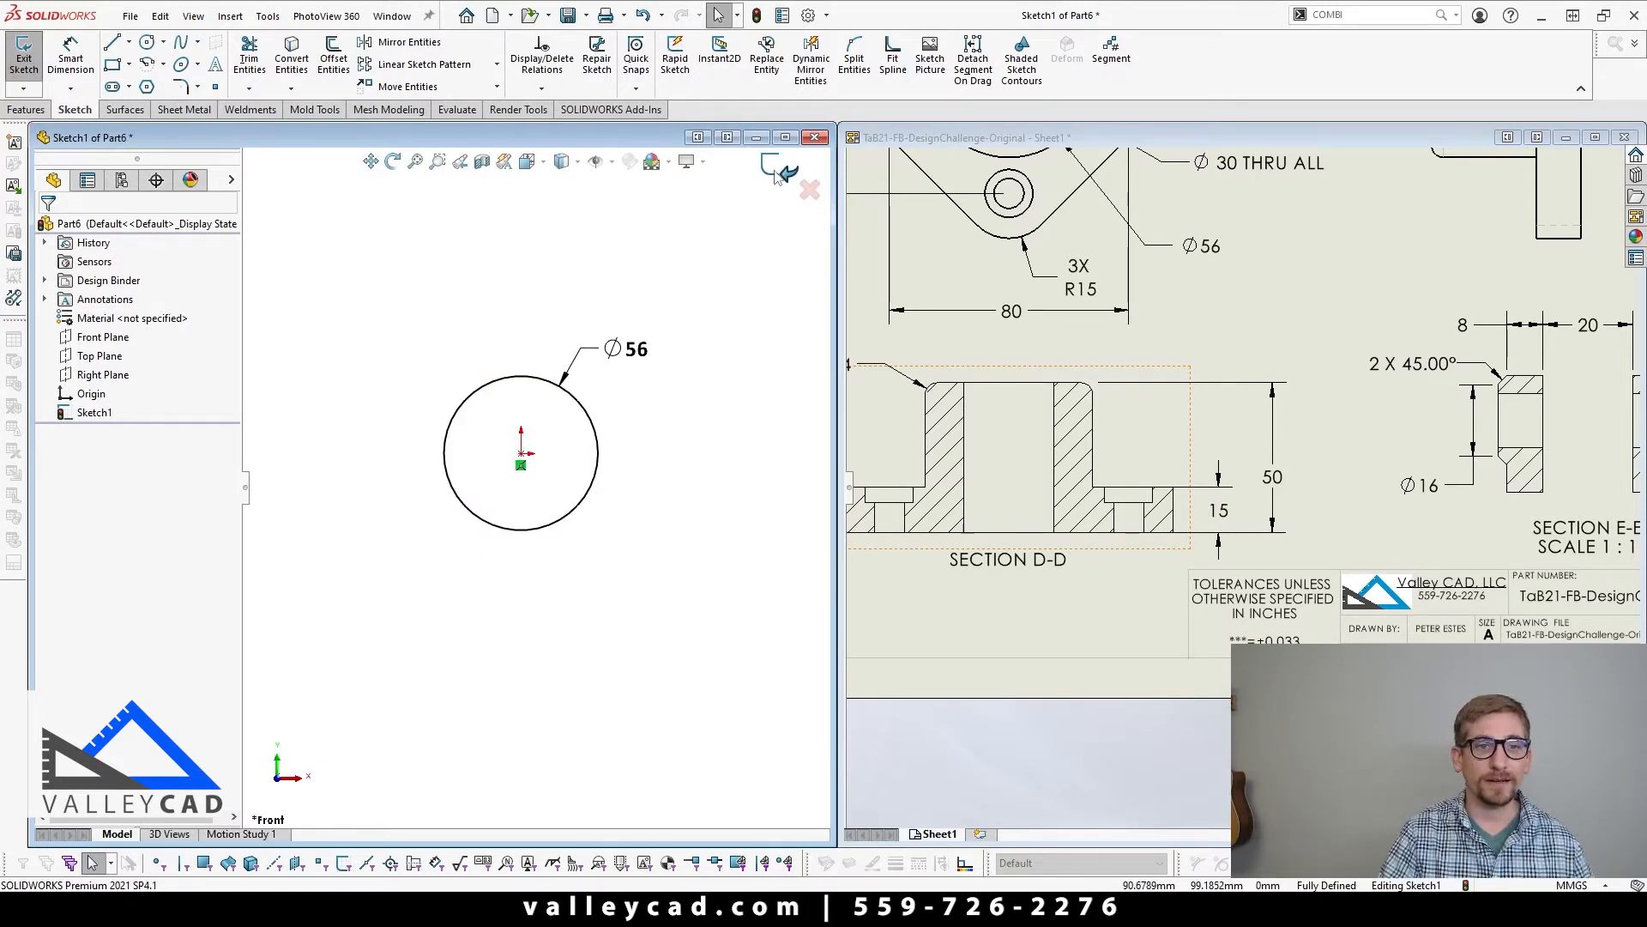
click(776, 178)
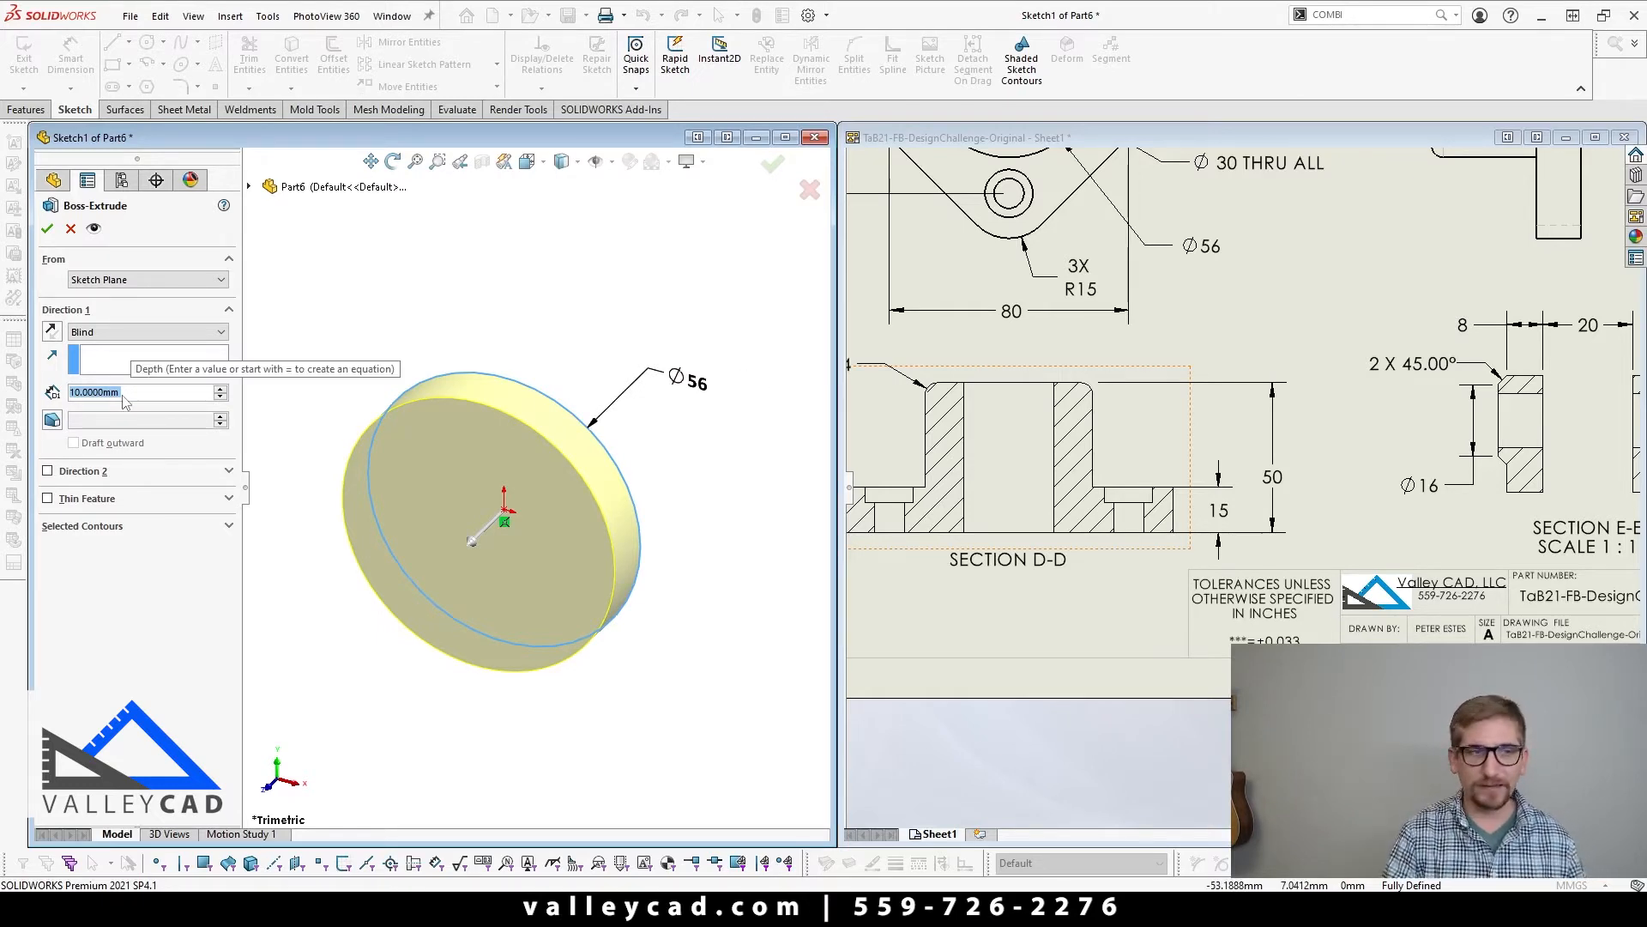
text(50)
key(Return)
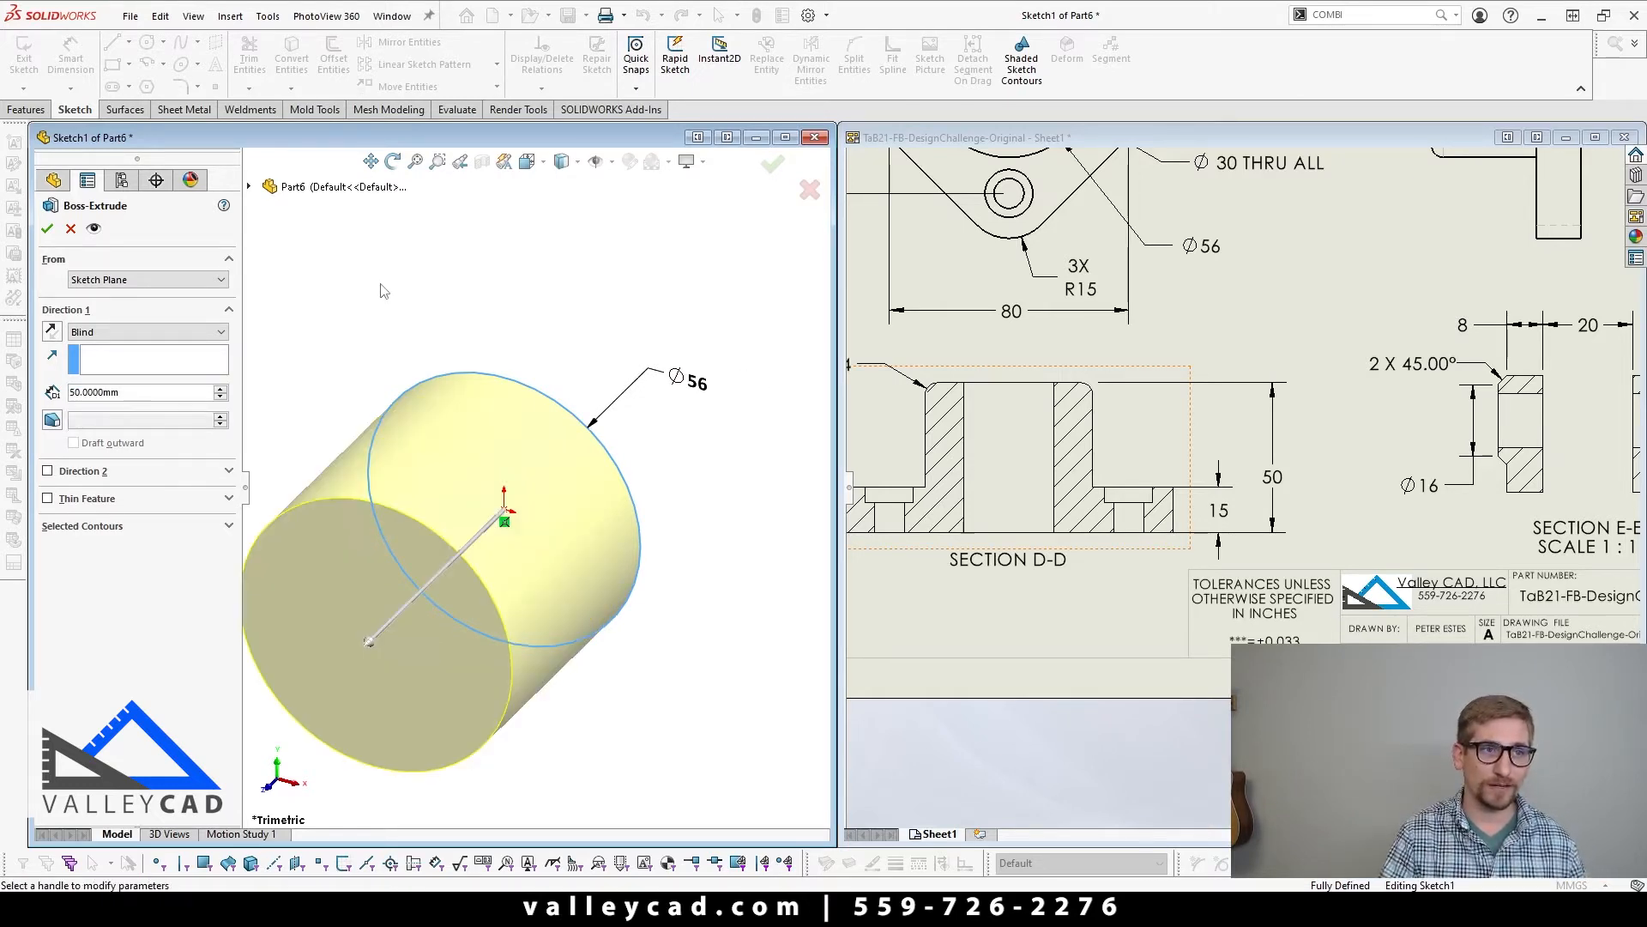
click(772, 164)
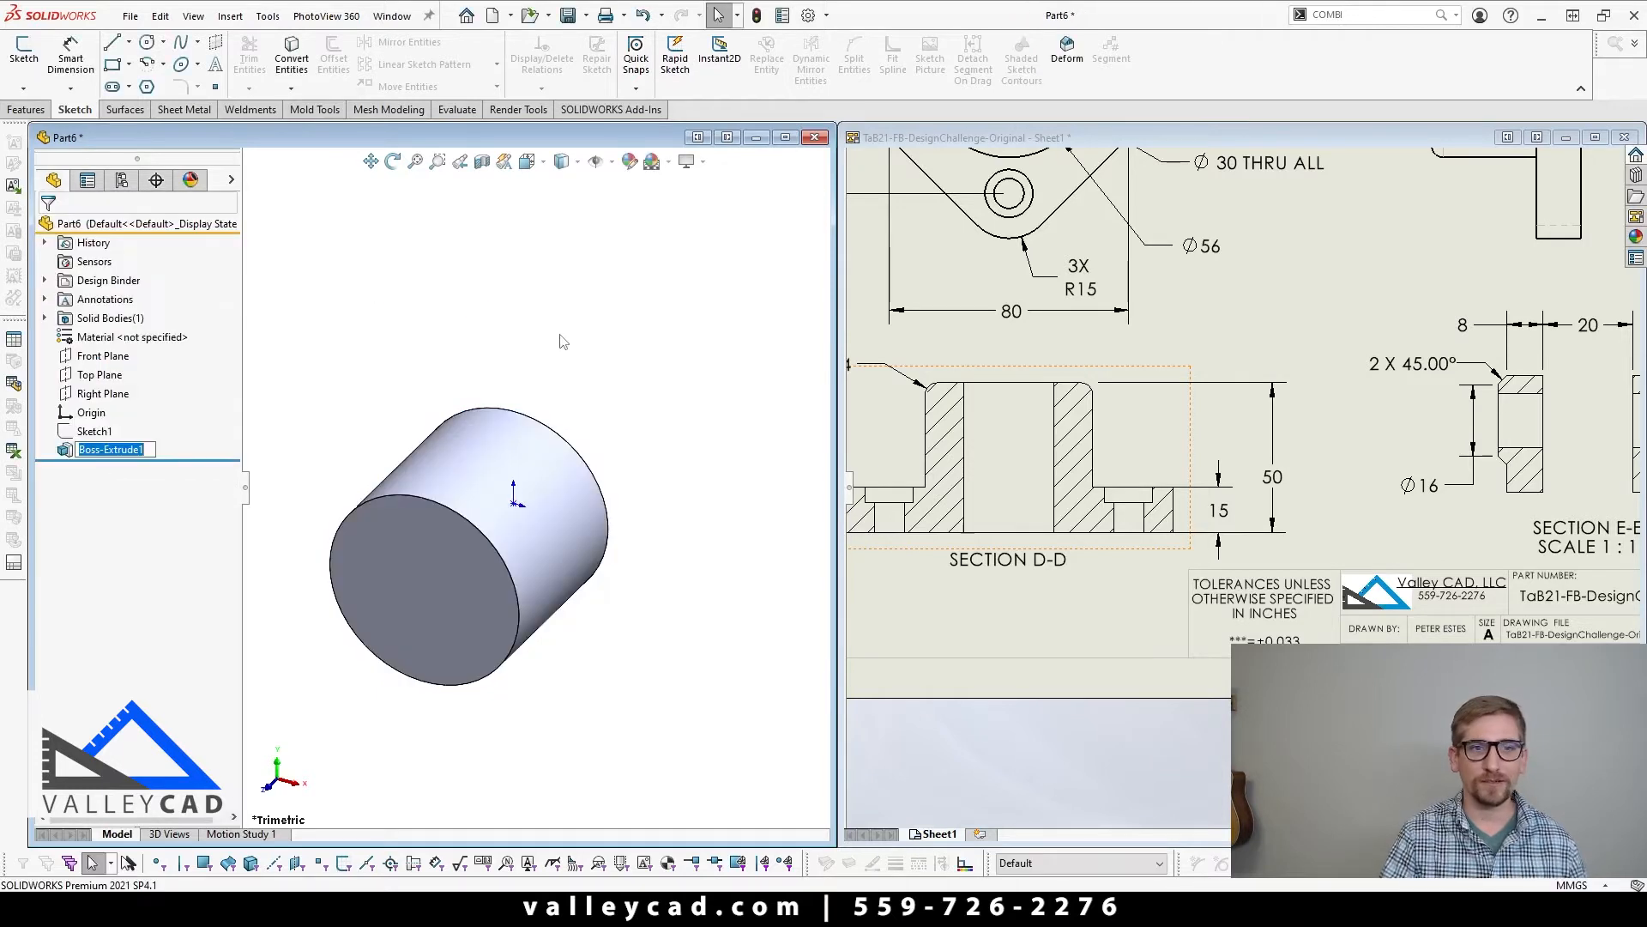
Step: Review the flange shape in the drawing and start a second extruded boss sketch on the Front Plane
scroll(558, 345, up, 3)
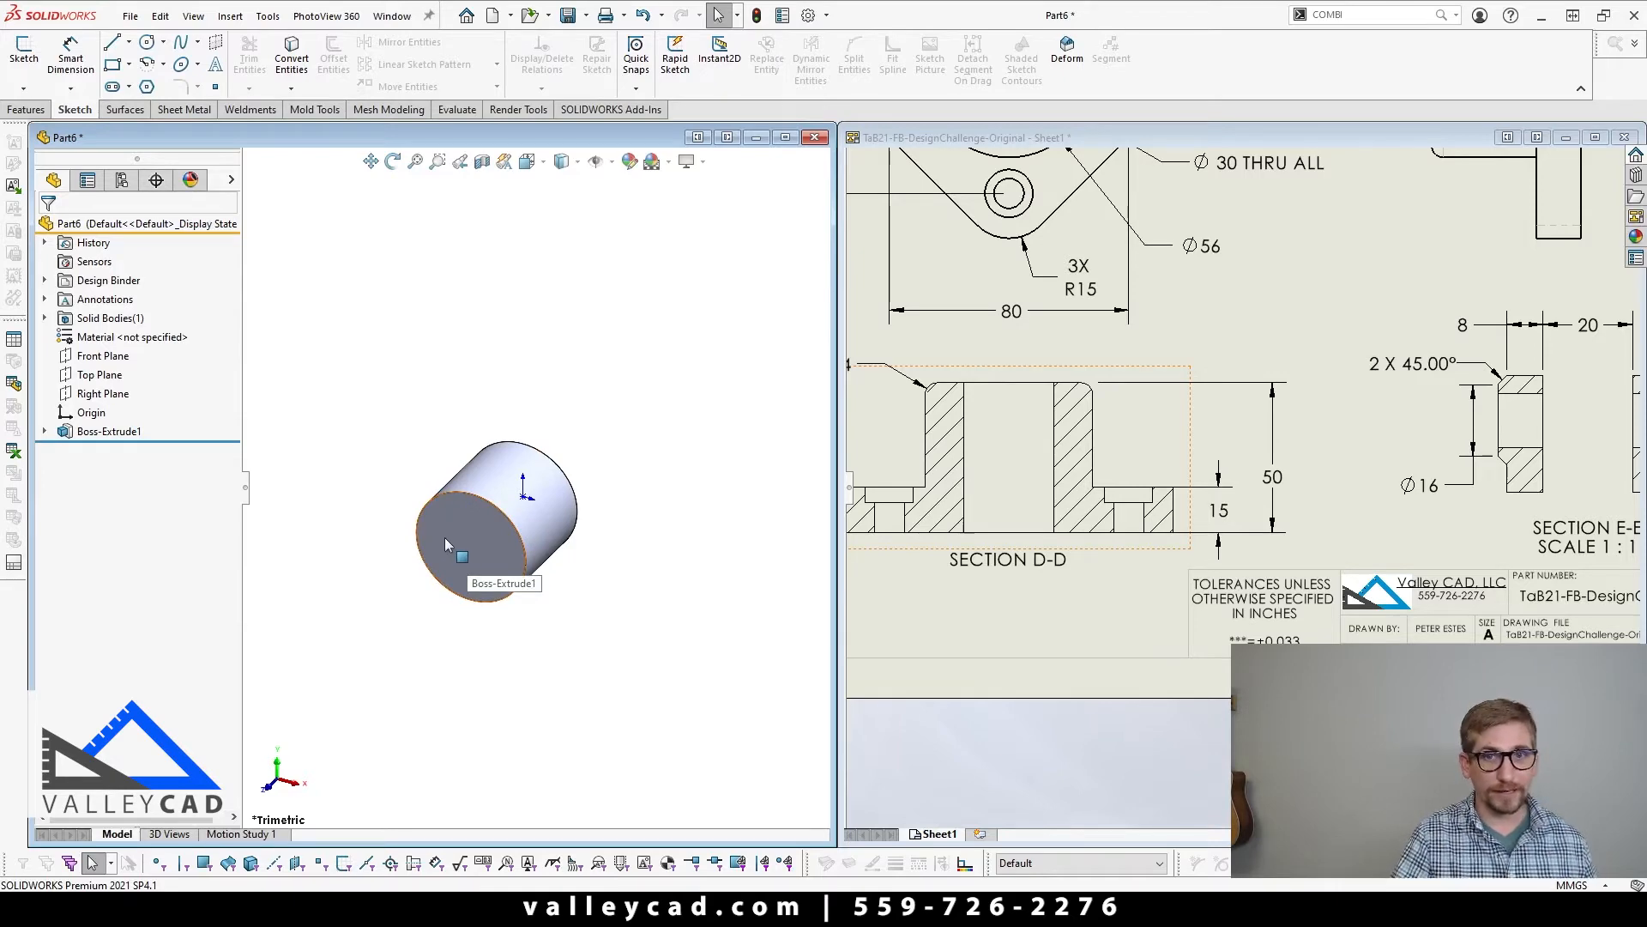
click(1064, 594)
scroll(1064, 593, down, 4)
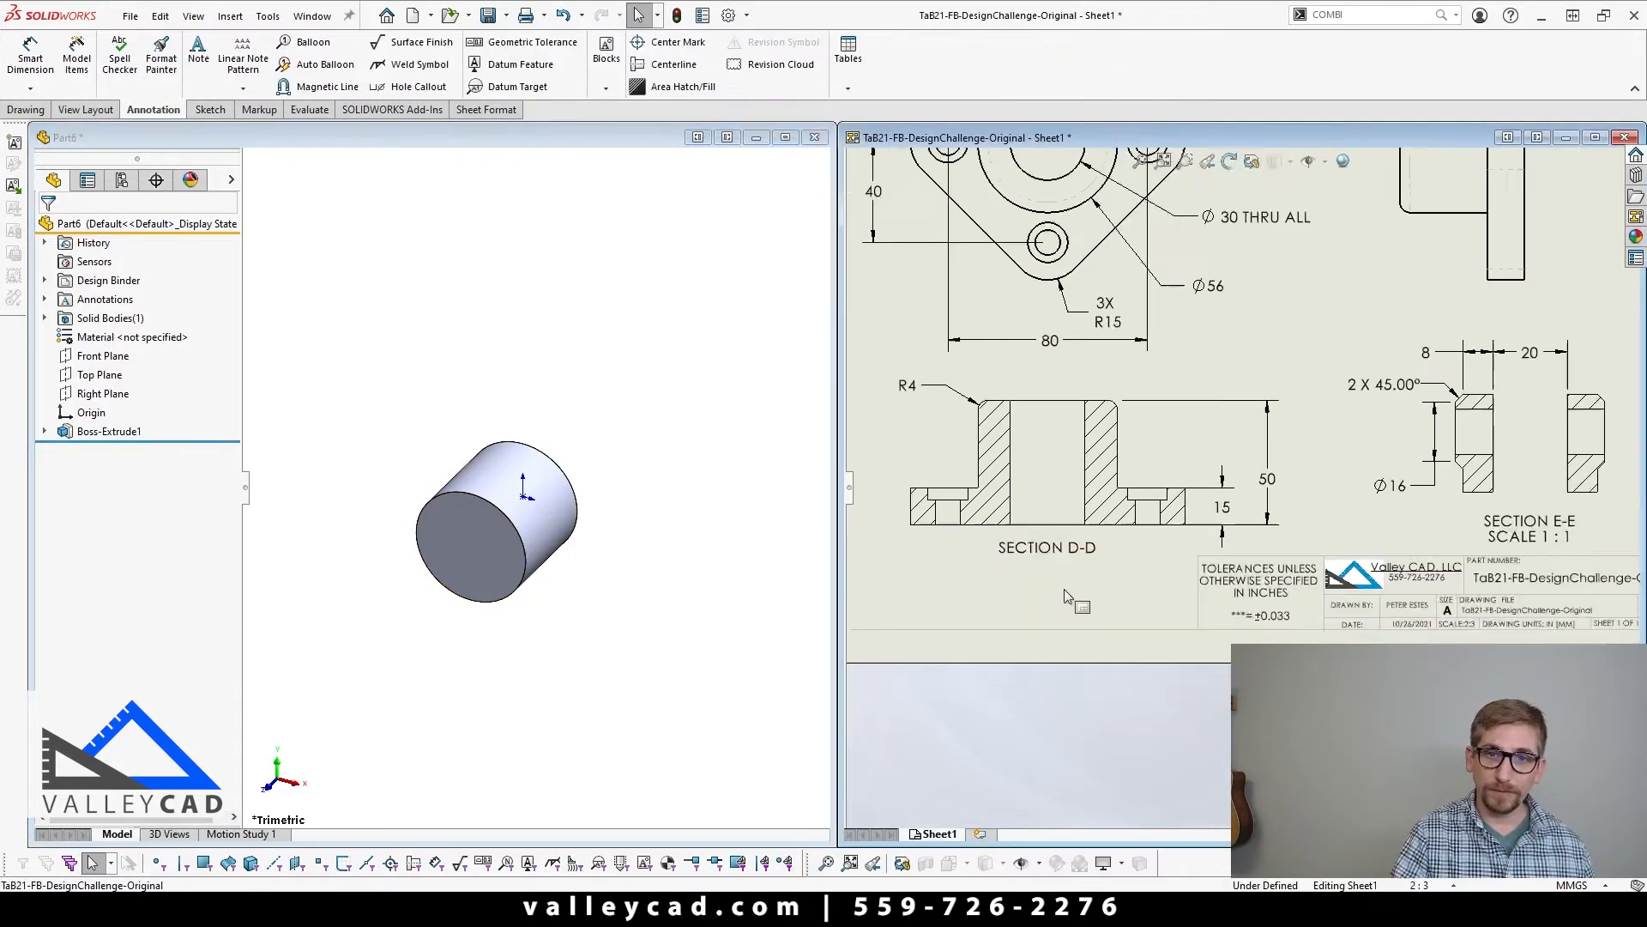
scroll(929, 513, up, 2)
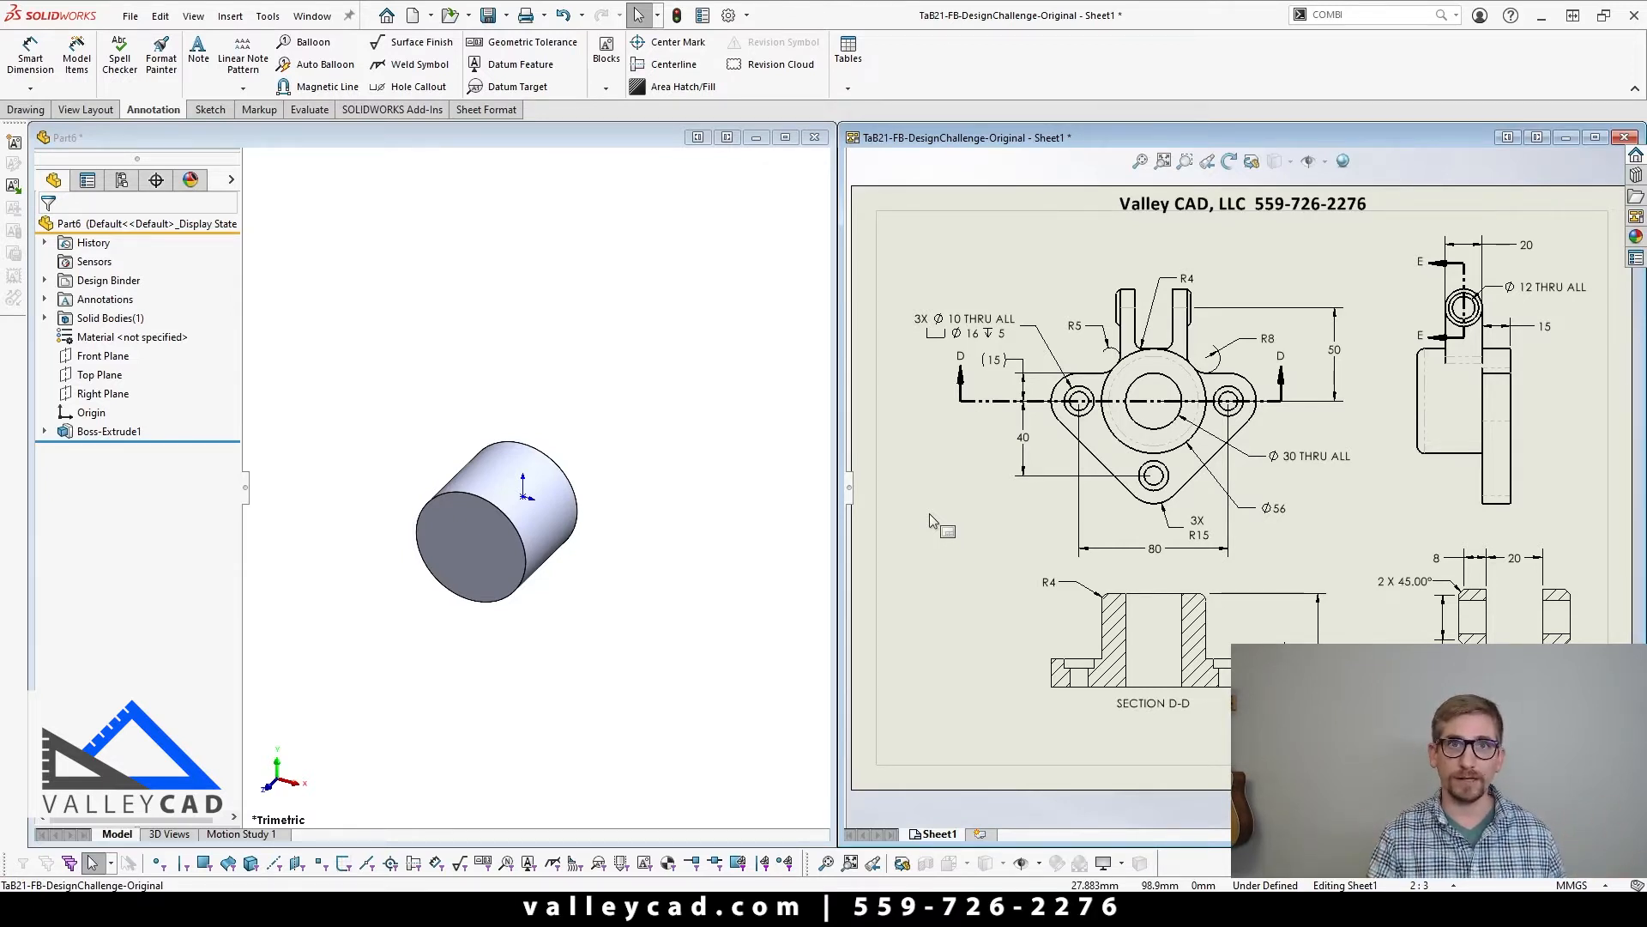
click(506, 639)
scroll(493, 607, down, 2)
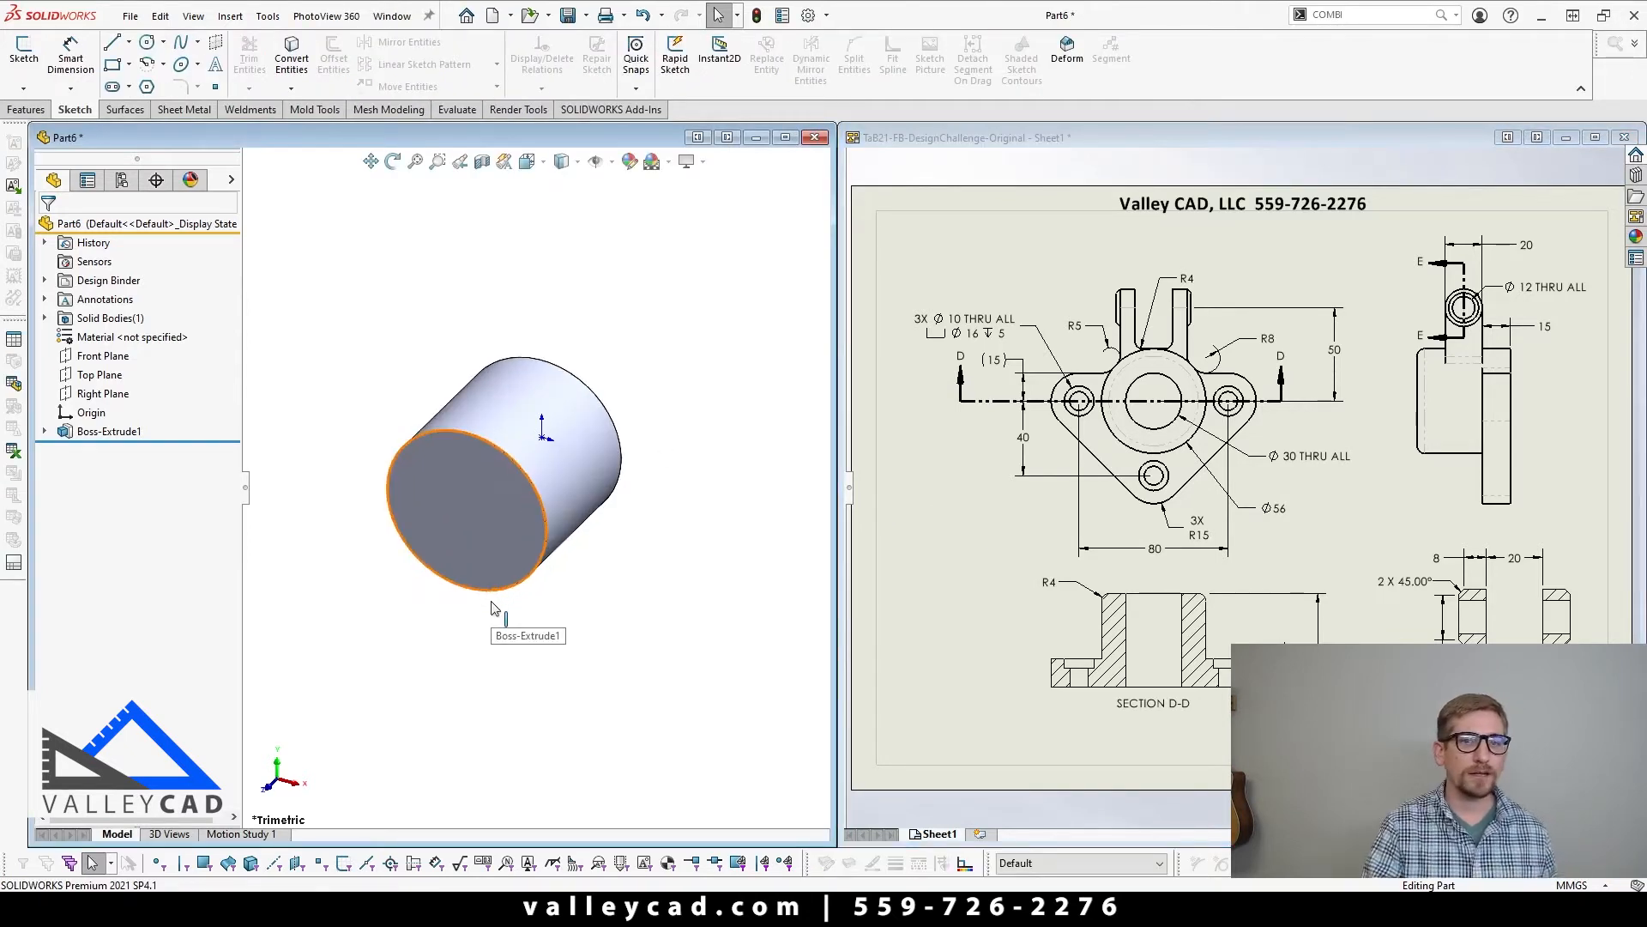
middle_drag(458, 607, 502, 544)
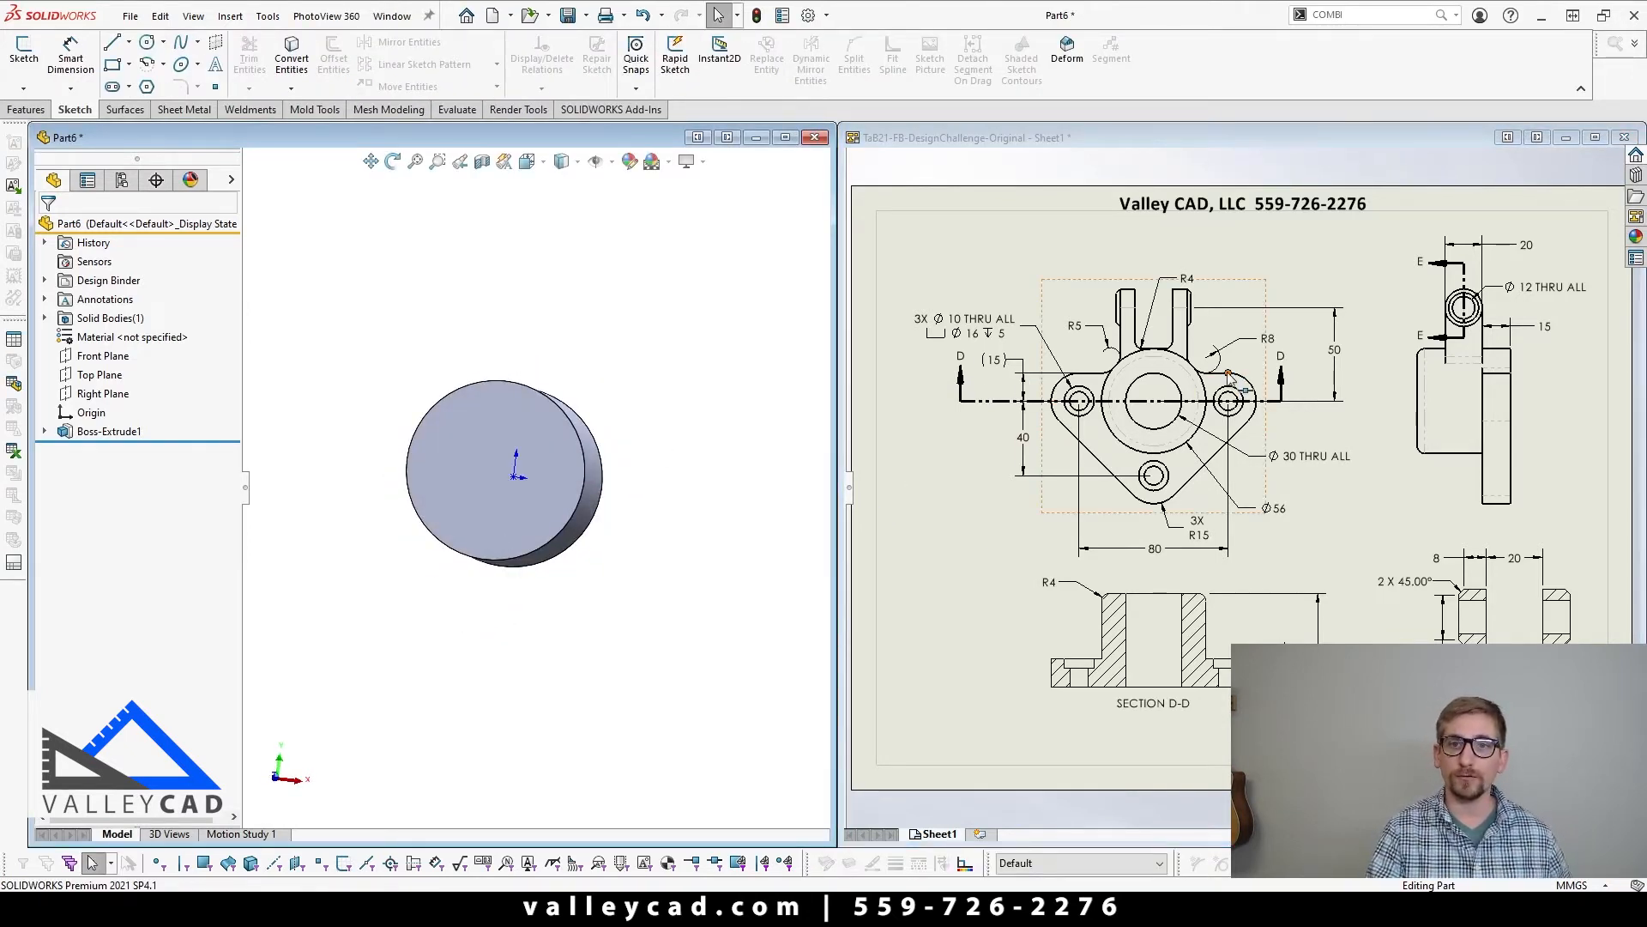
click(108, 357)
click(27, 109)
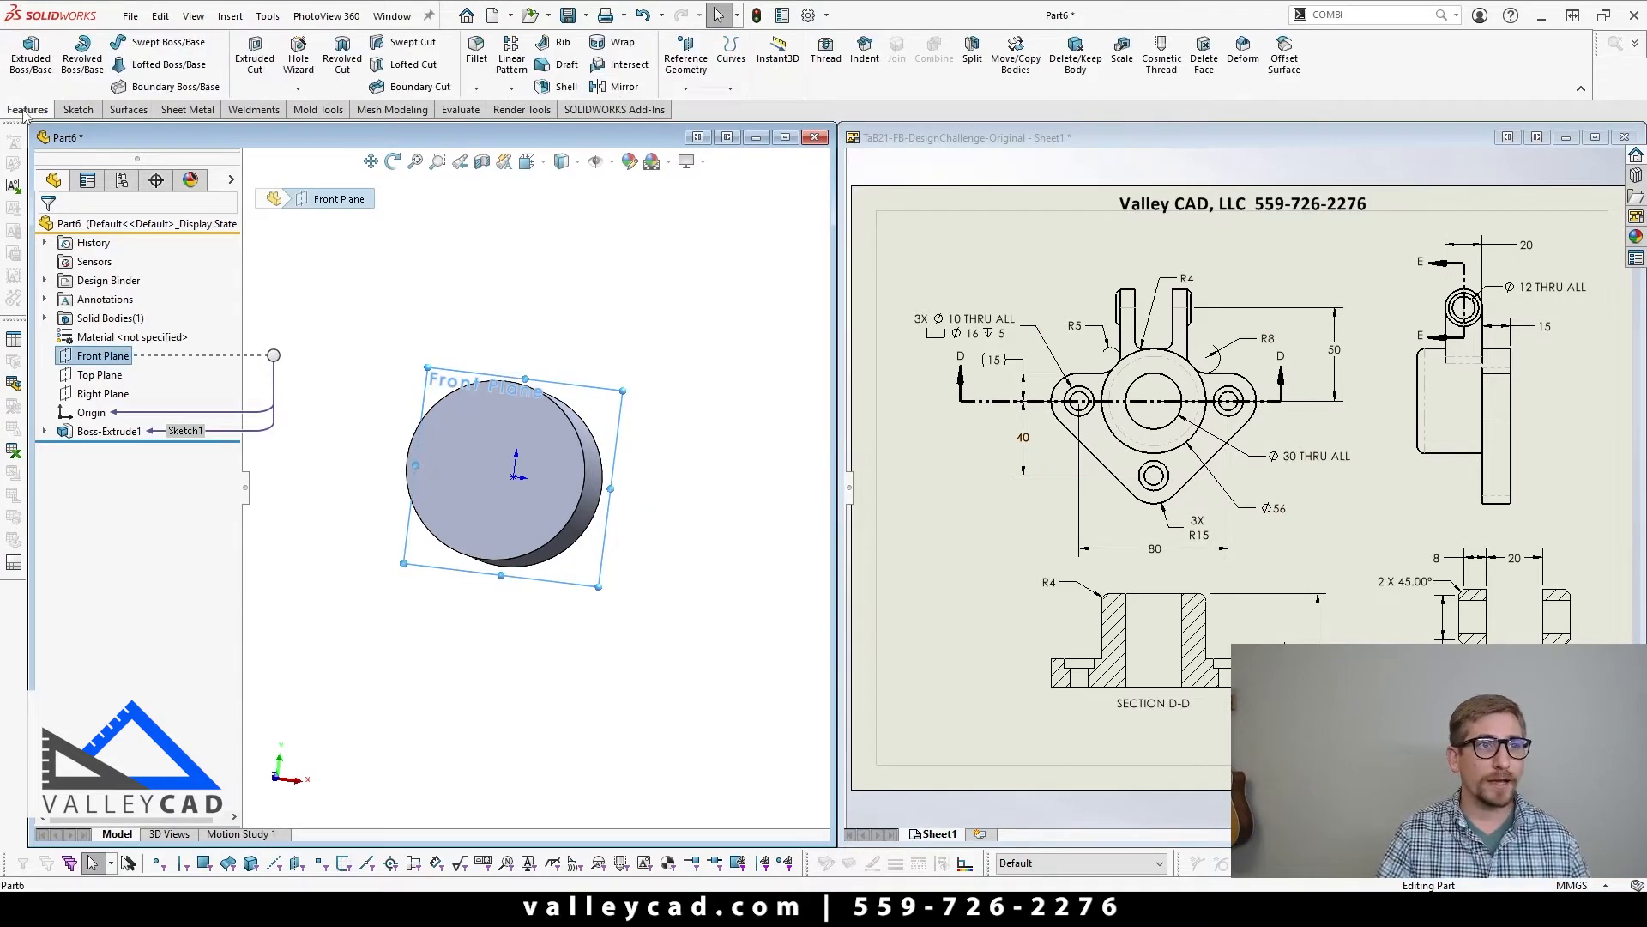
click(31, 55)
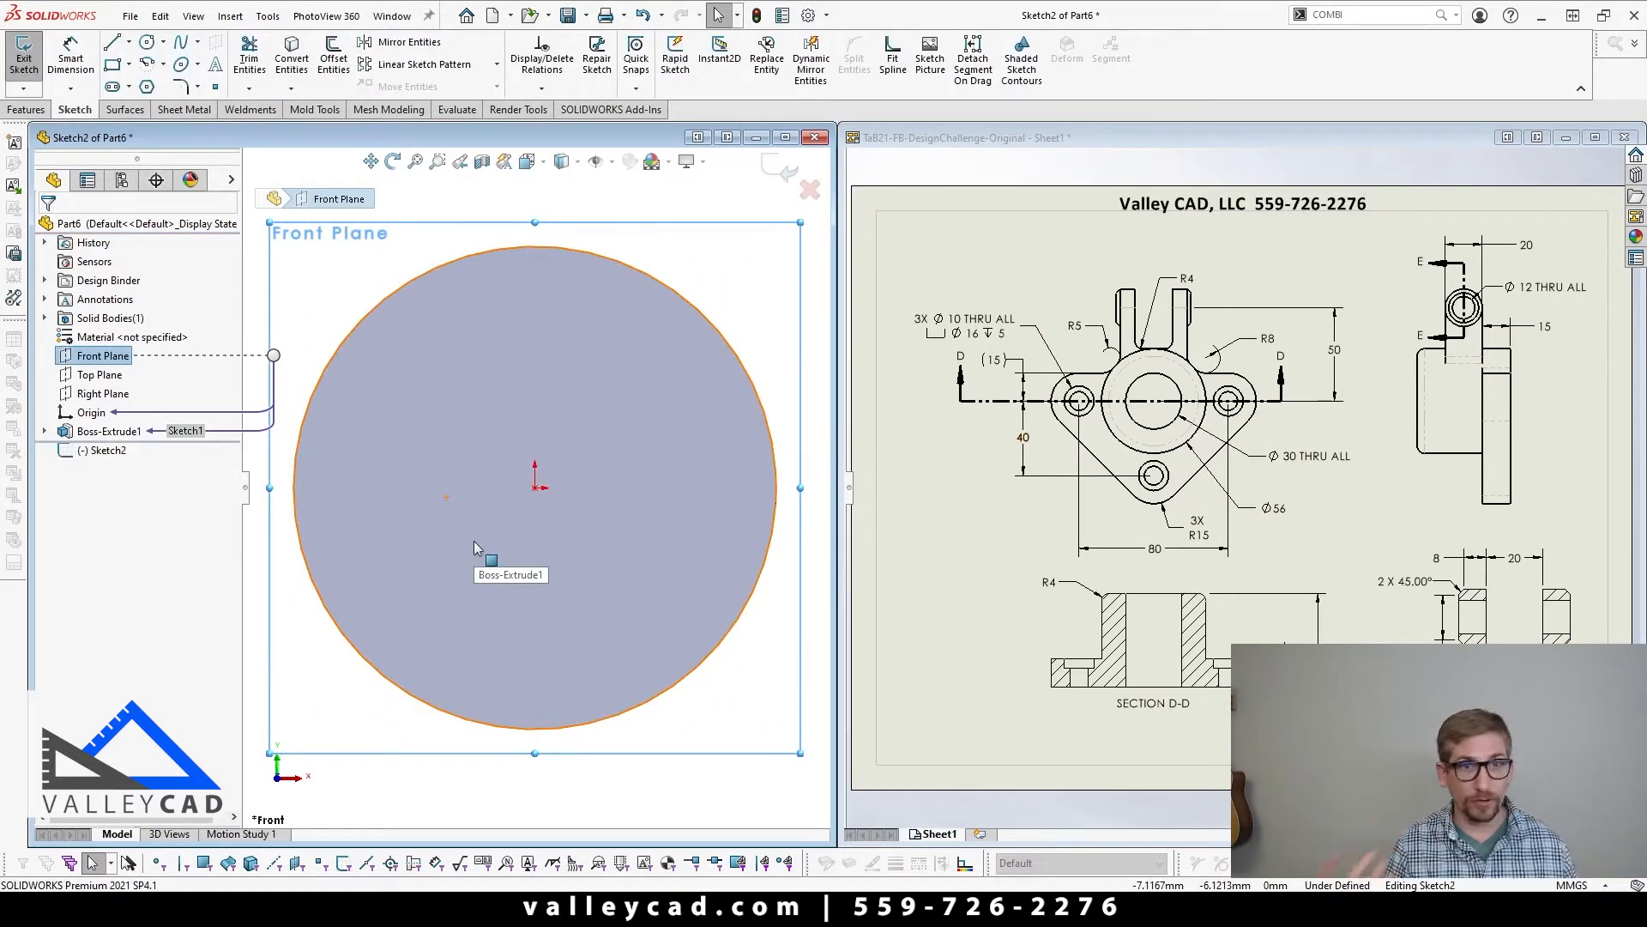
Step: Sketch a closed downward-pointing triangle around the hub, with a horizontal upper edge about 85 mm long just above the origin
scroll(474, 547, up, 5)
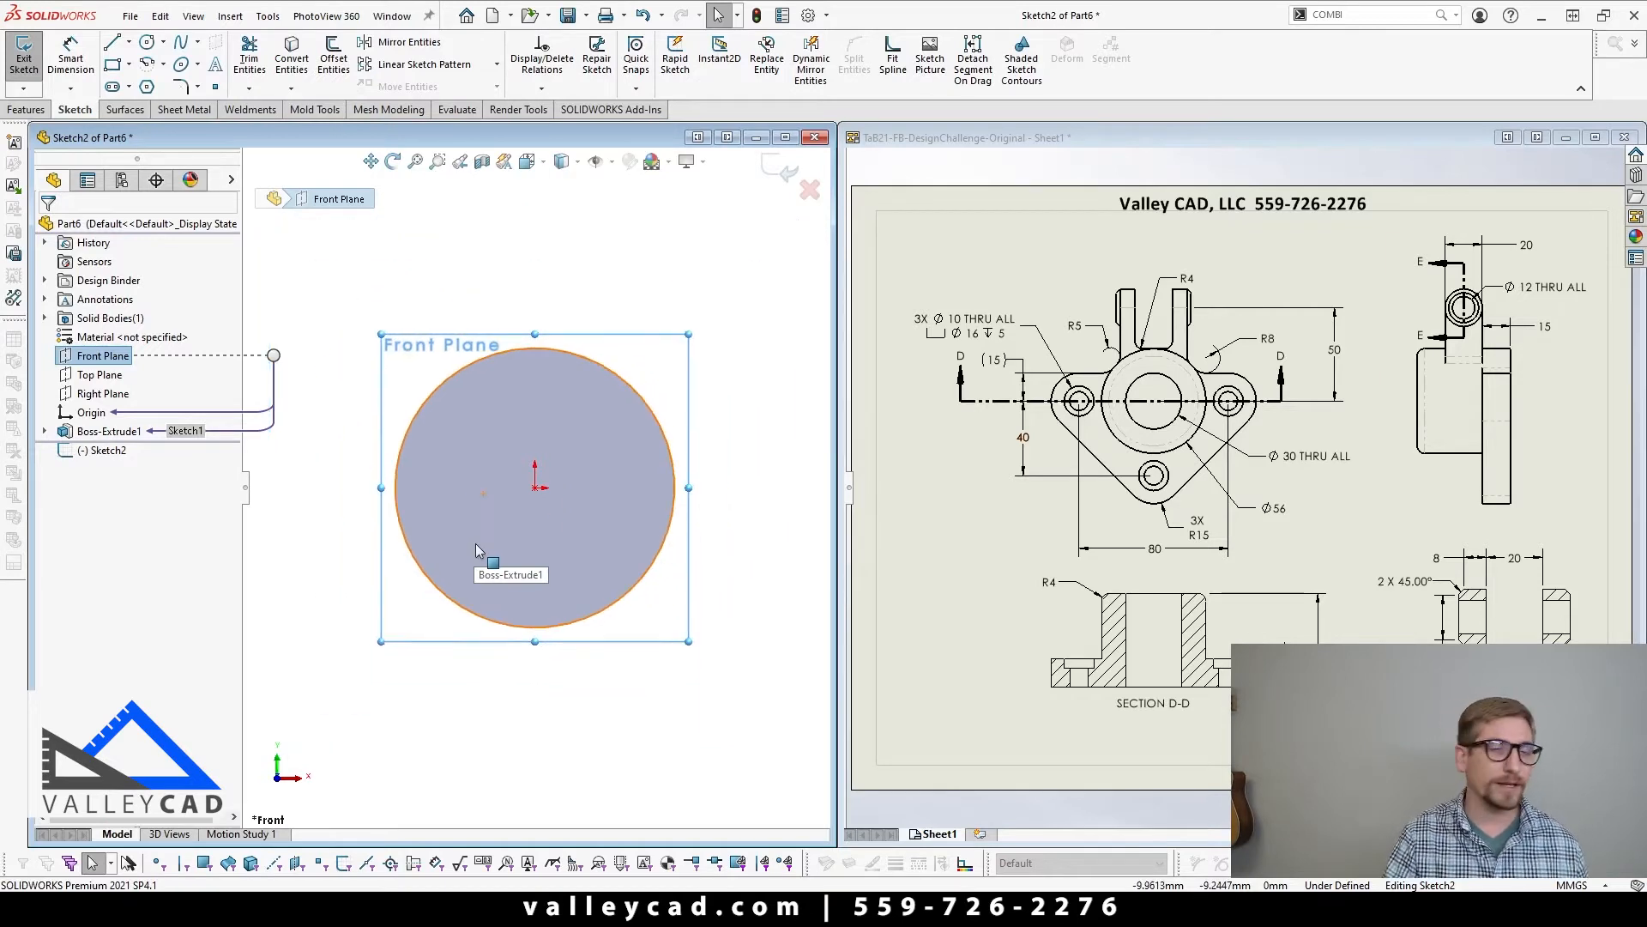
scroll(446, 551, down, 2)
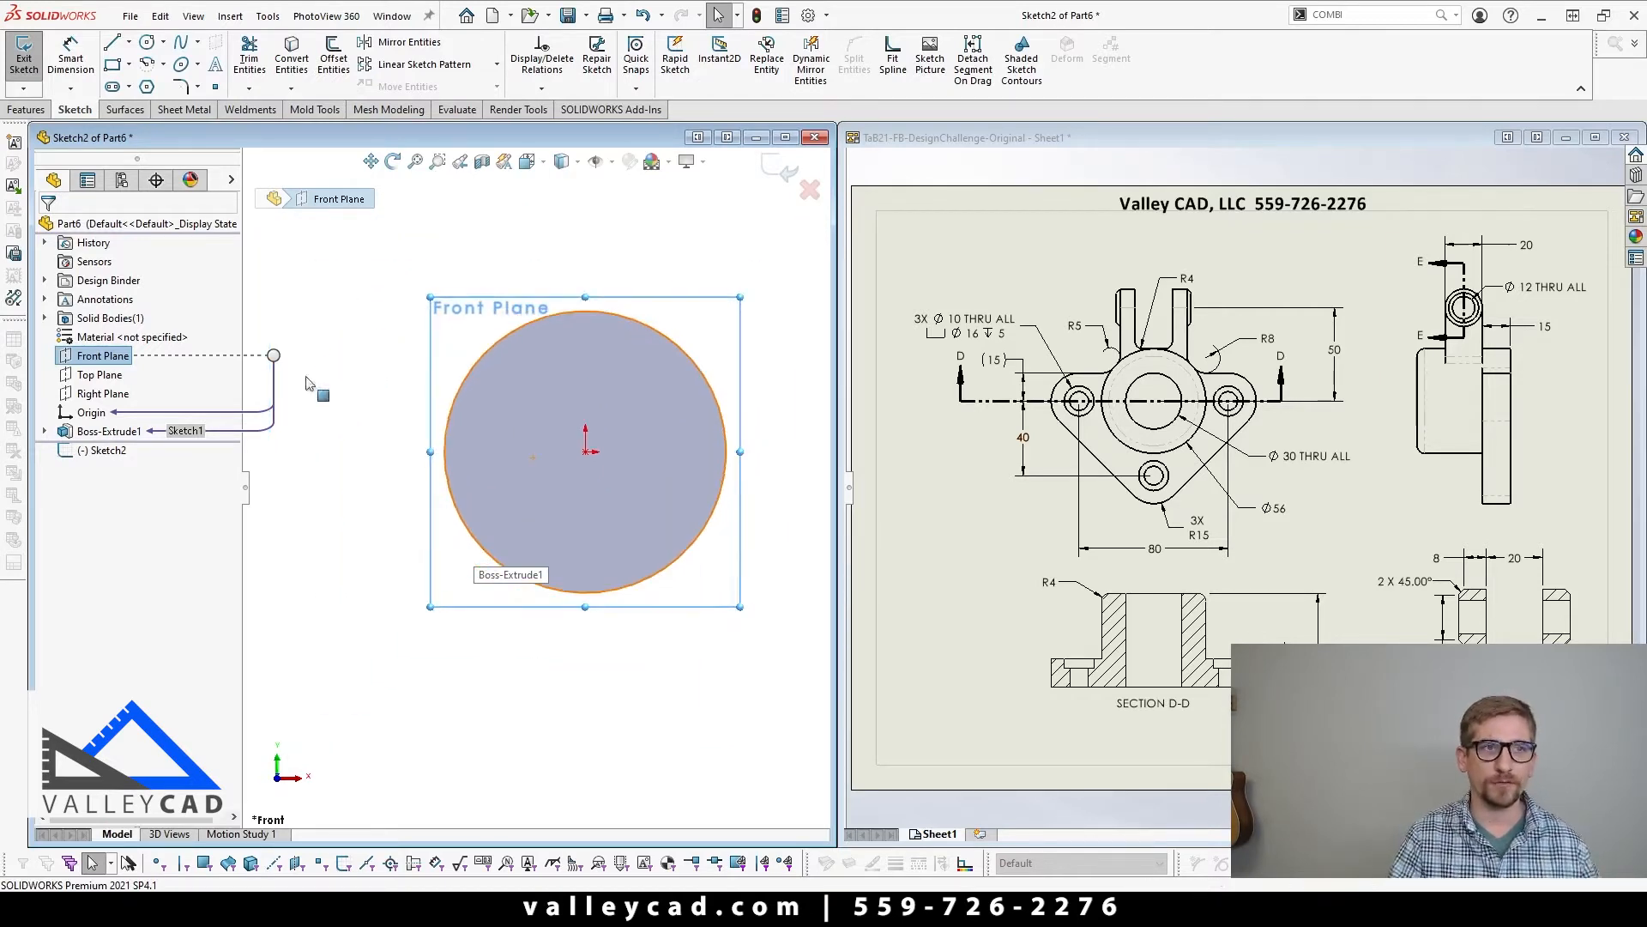
click(112, 43)
scroll(644, 452, up, 2)
right_click(644, 452)
click(415, 454)
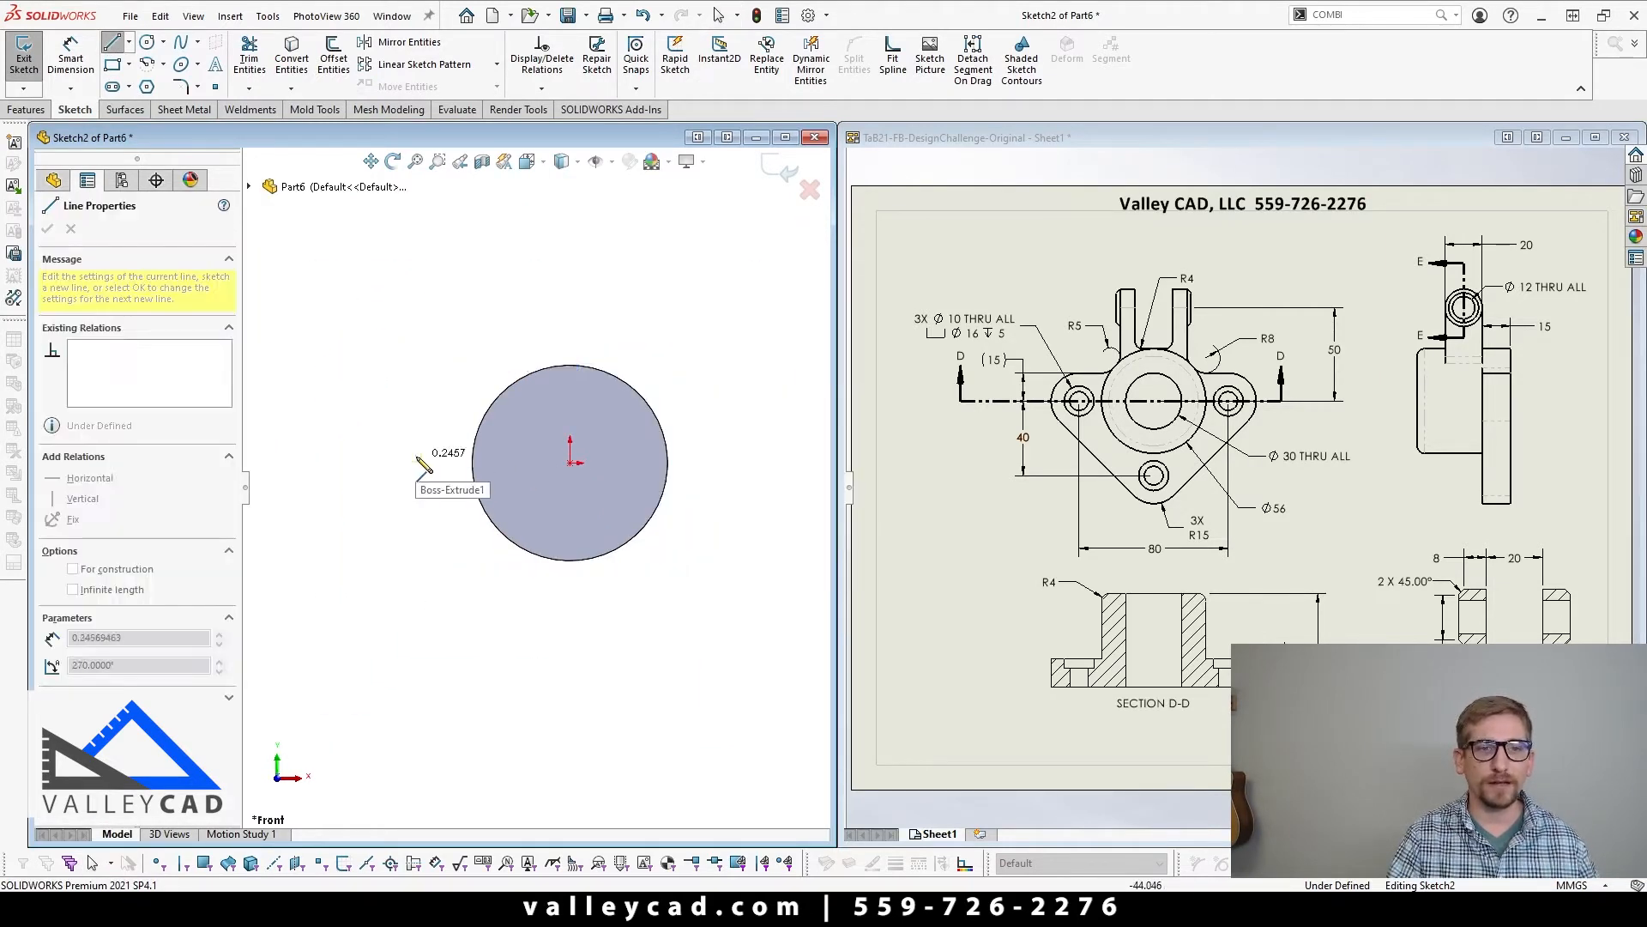
click(713, 455)
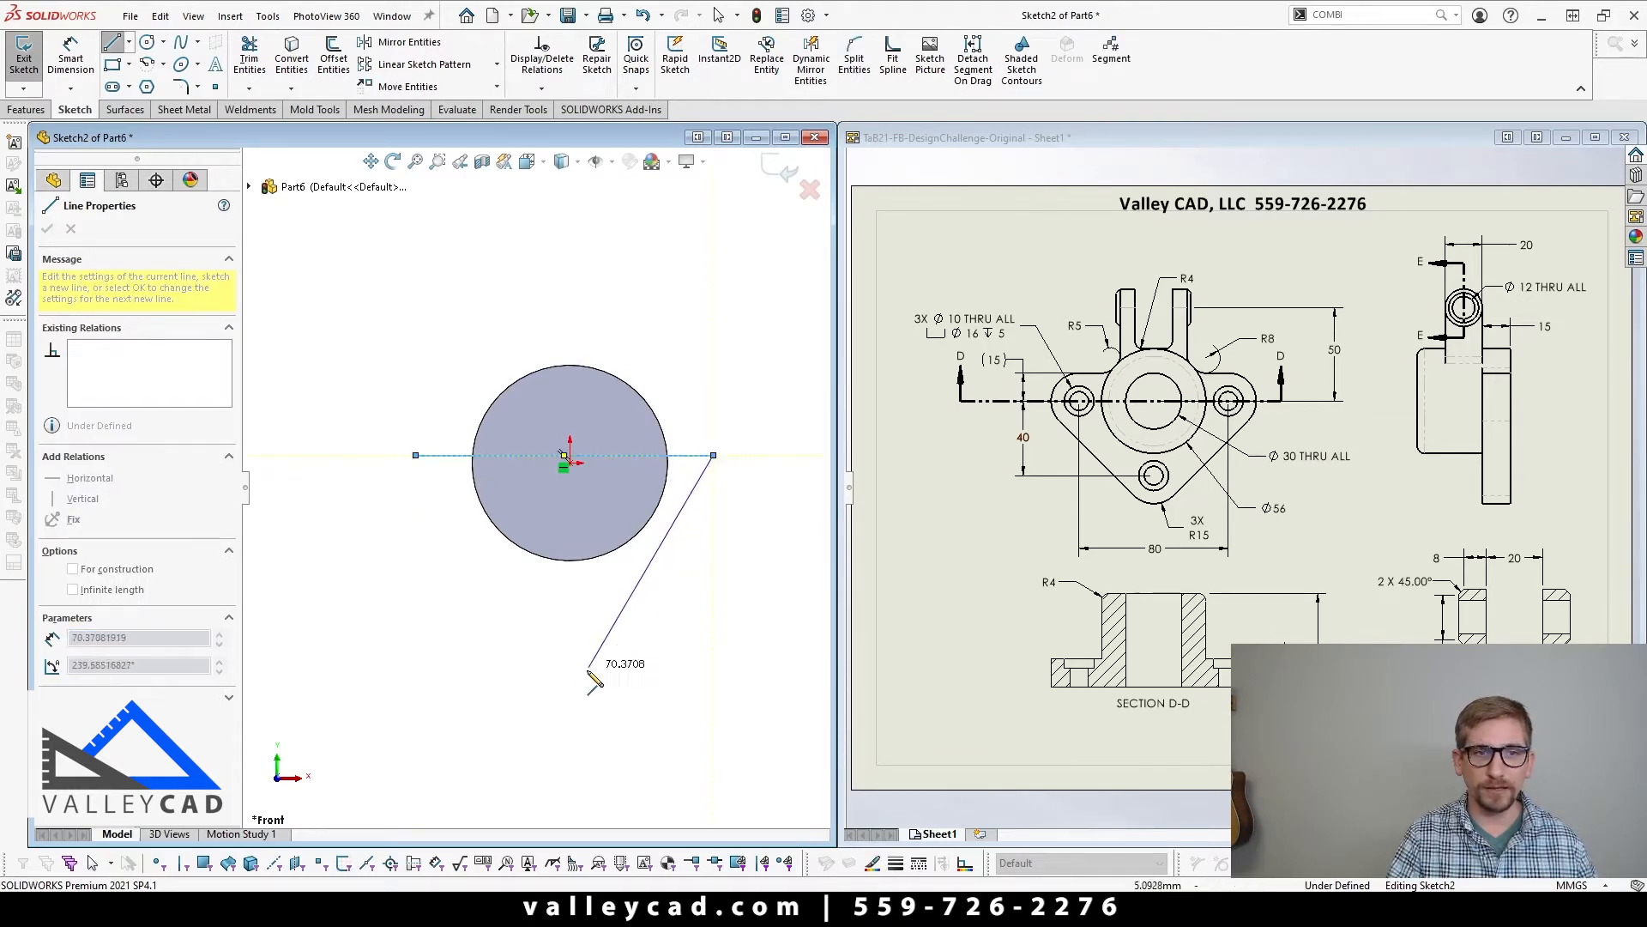
click(570, 691)
click(416, 454)
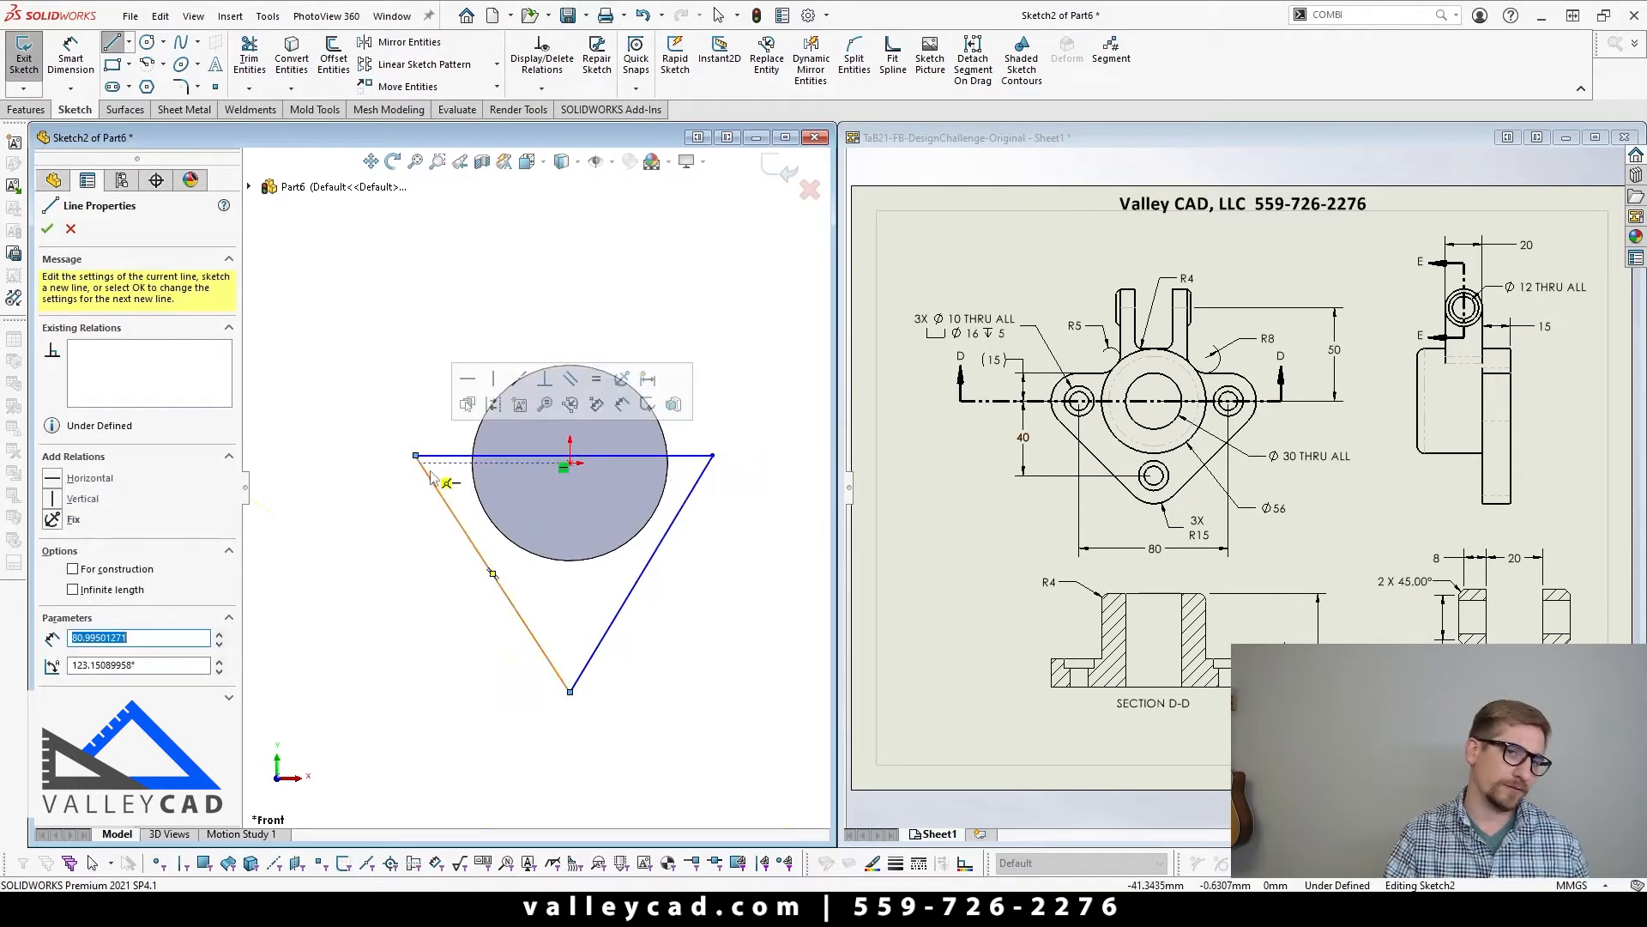
key(Escape)
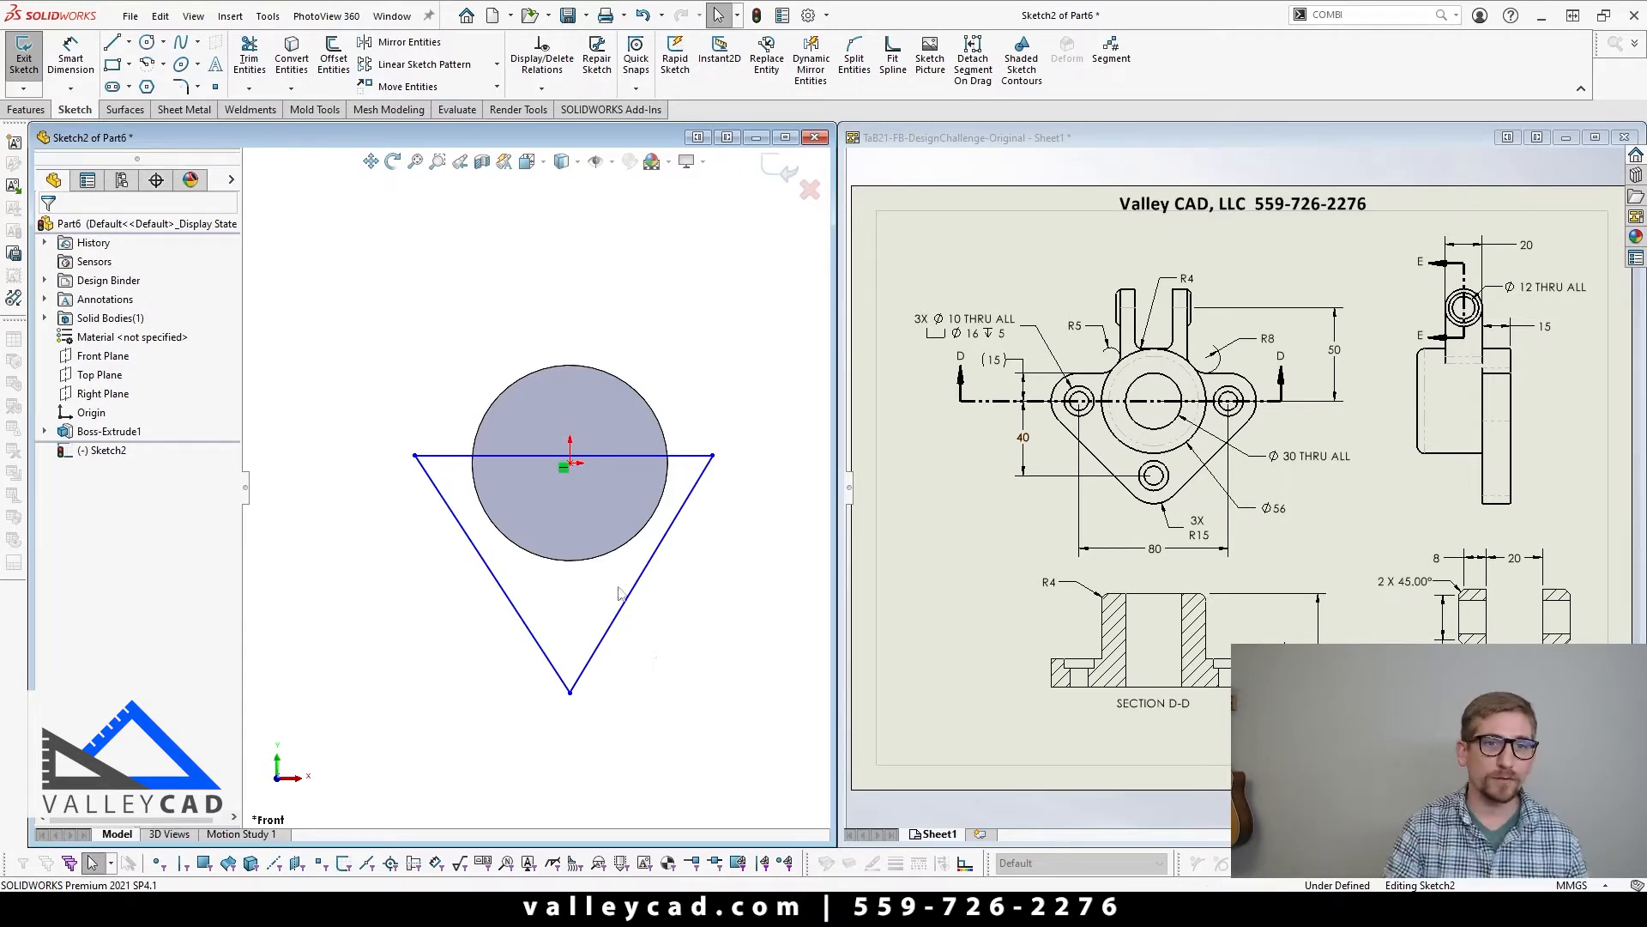
Step: Move the triangle's horizontal line upward so it is about 98 mm long
click(623, 457)
drag(628, 472, 650, 458)
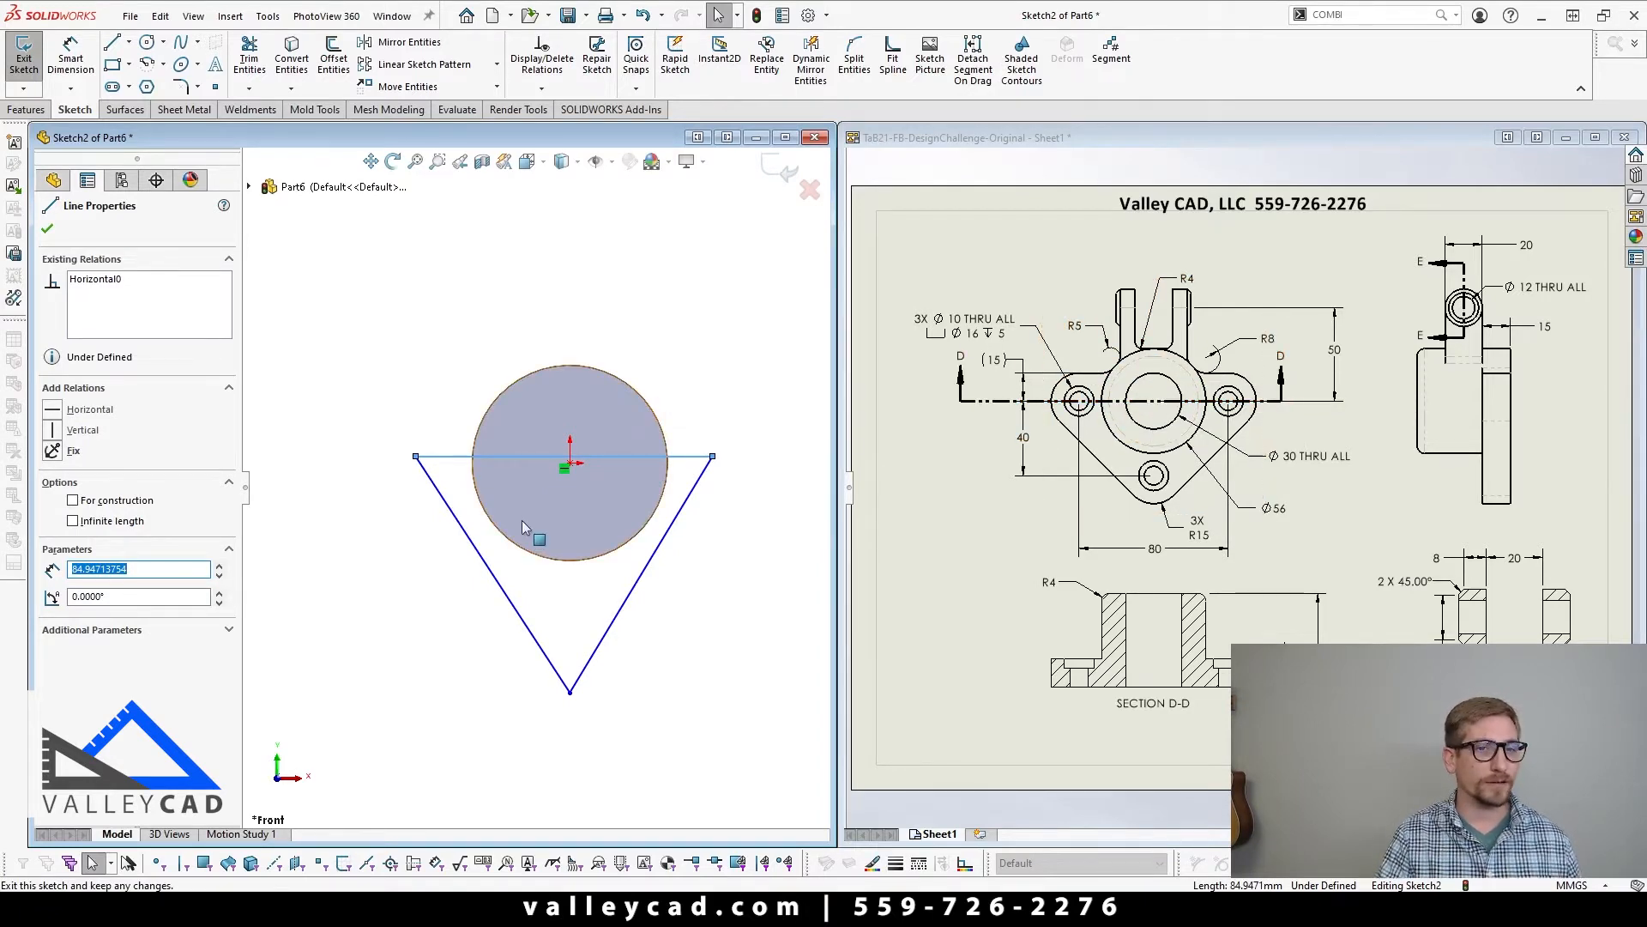
drag(517, 464, 520, 426)
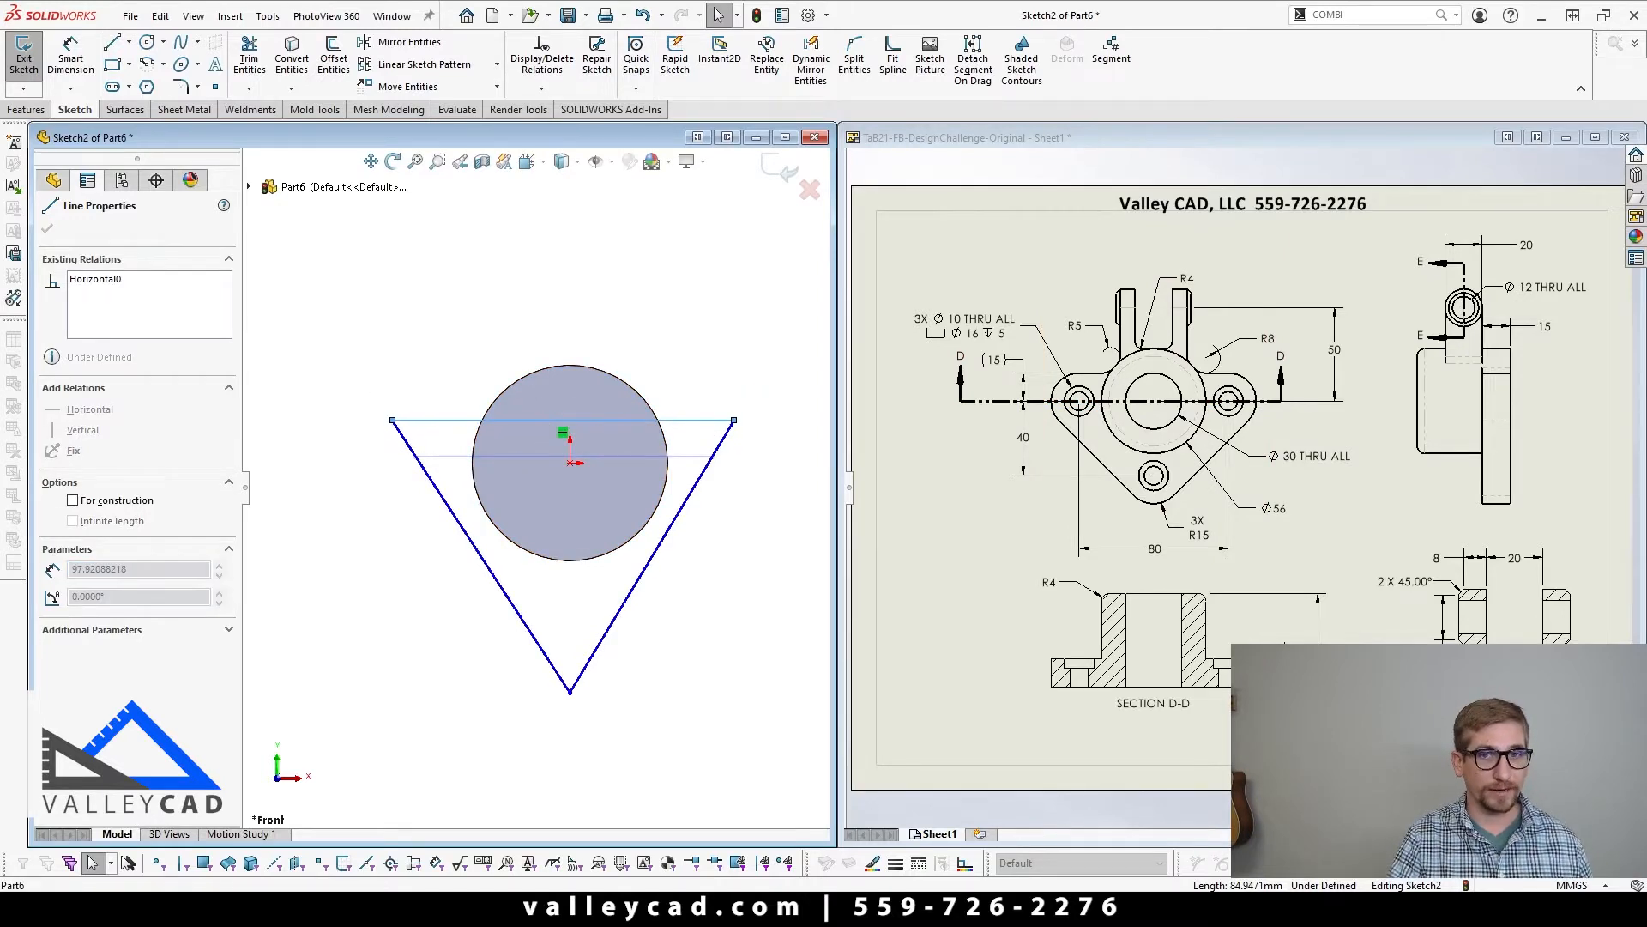
click(439, 646)
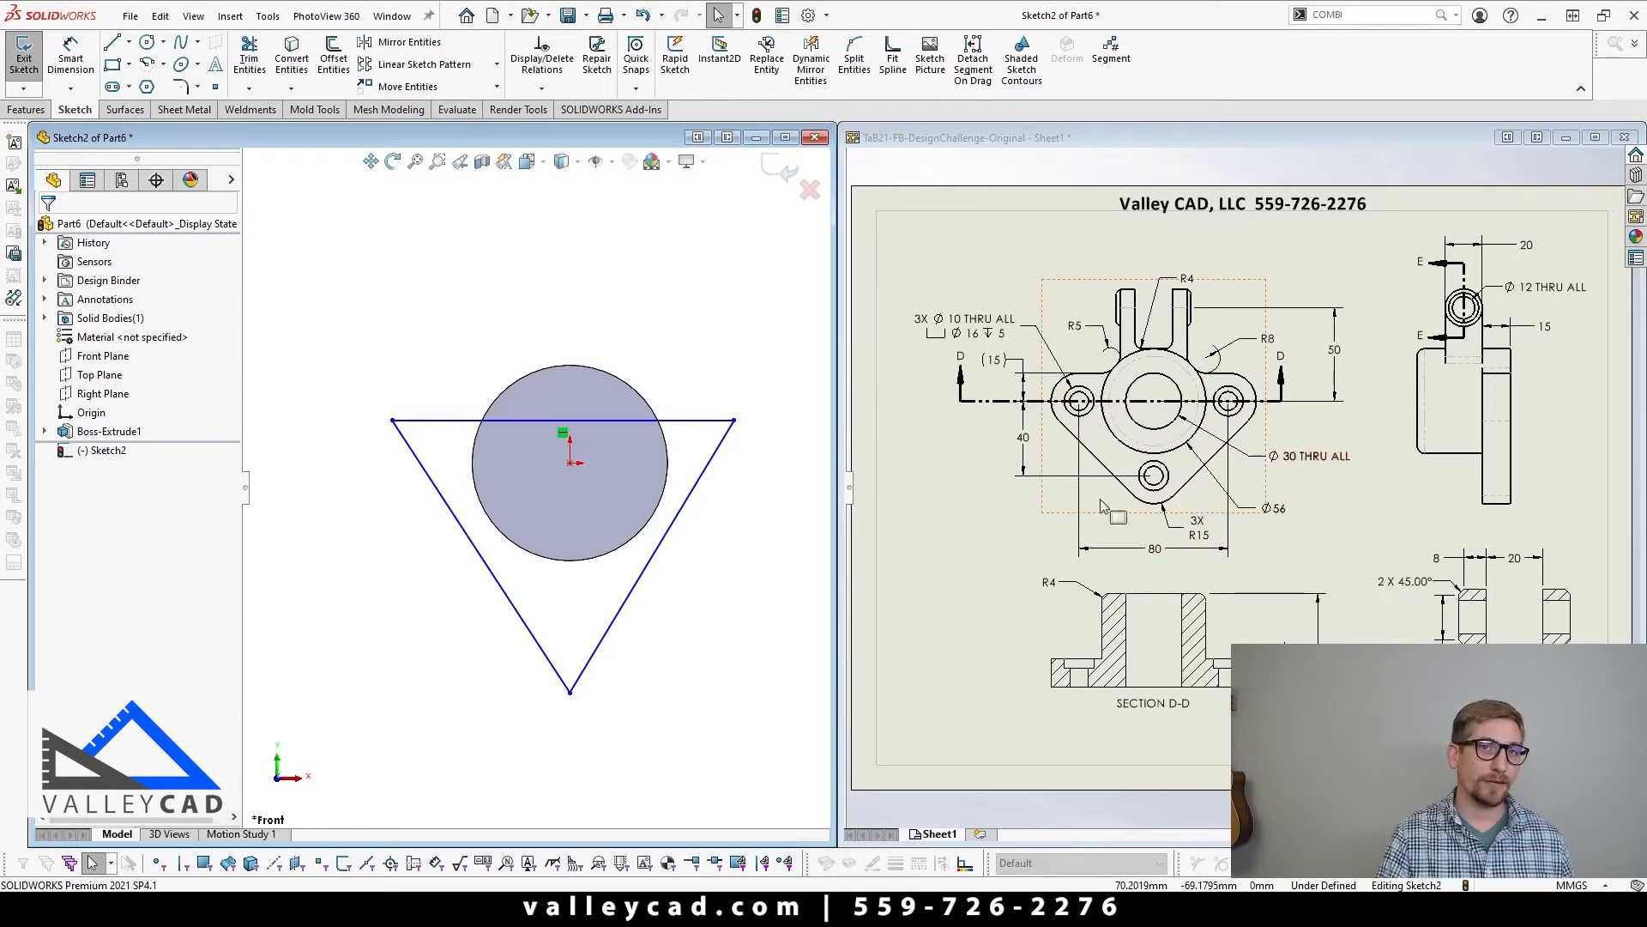
Step: Round all three corners of the triangle with 15 mm sketch fillets
scroll(697, 699, up, 3)
scroll(625, 549, down, 3)
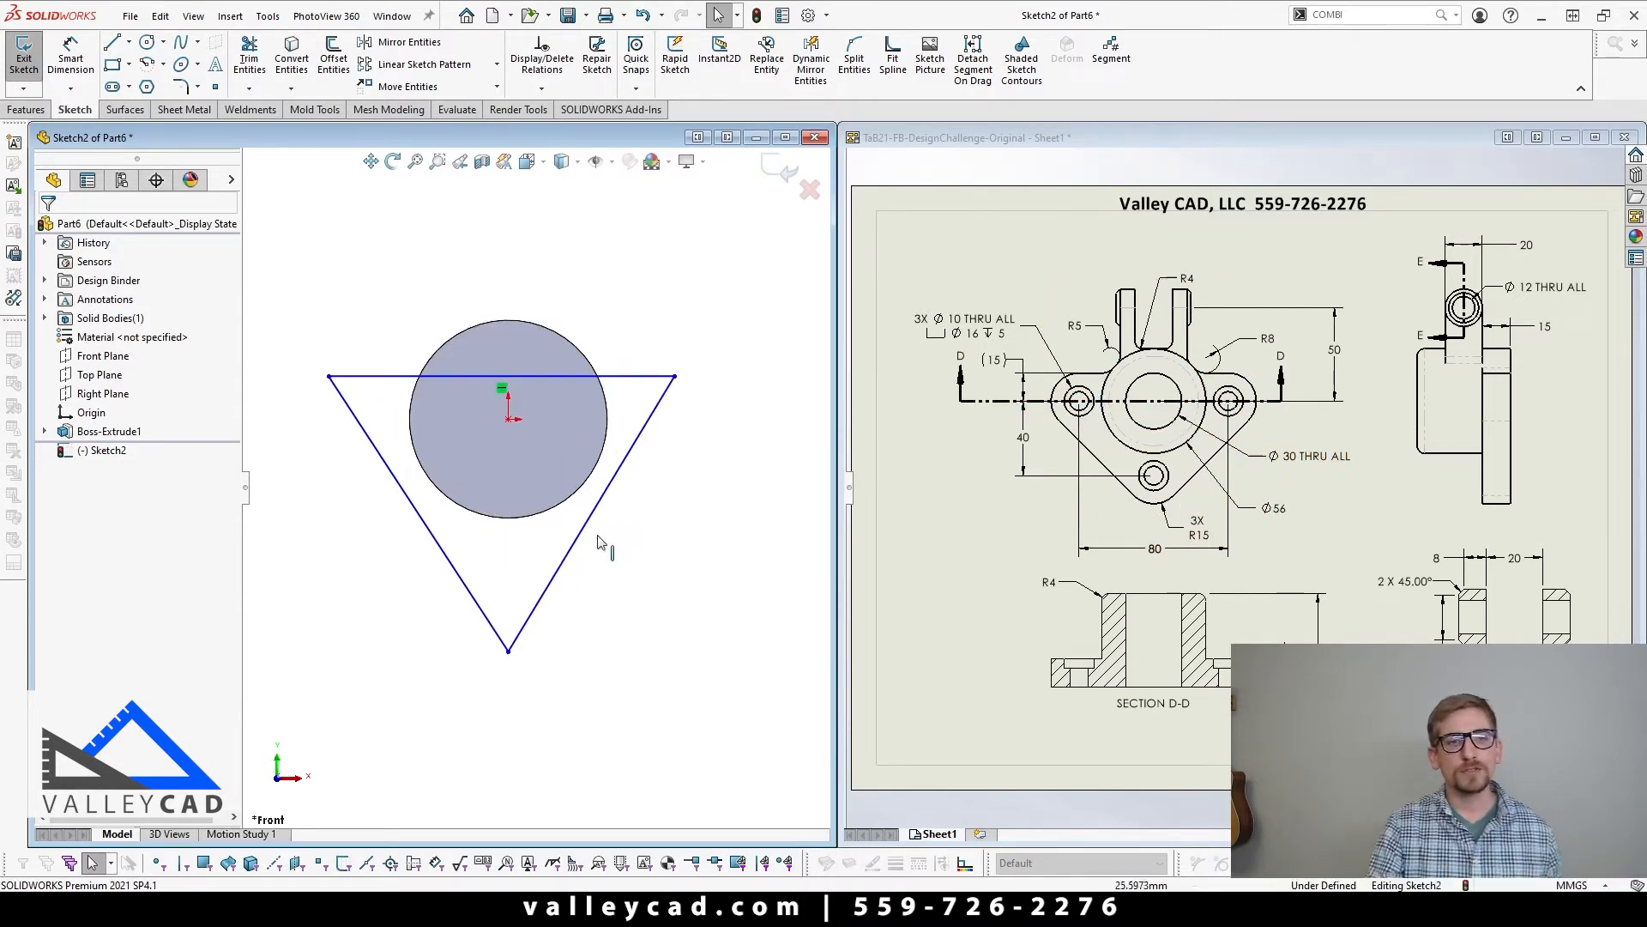
click(179, 86)
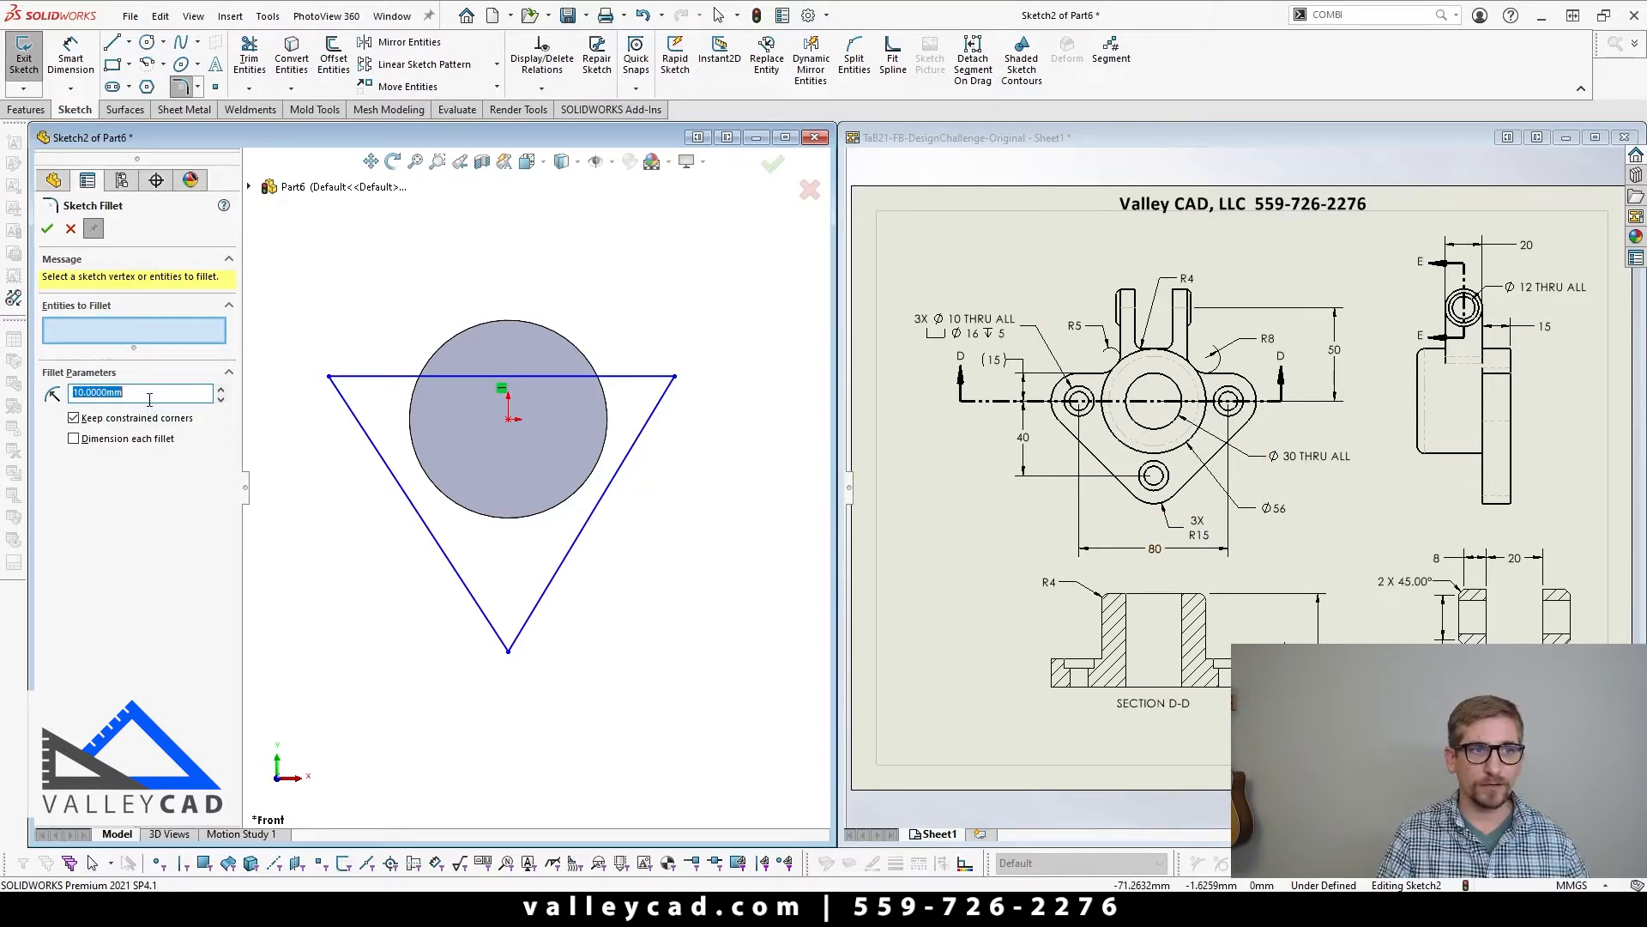
text(15)
key(Return)
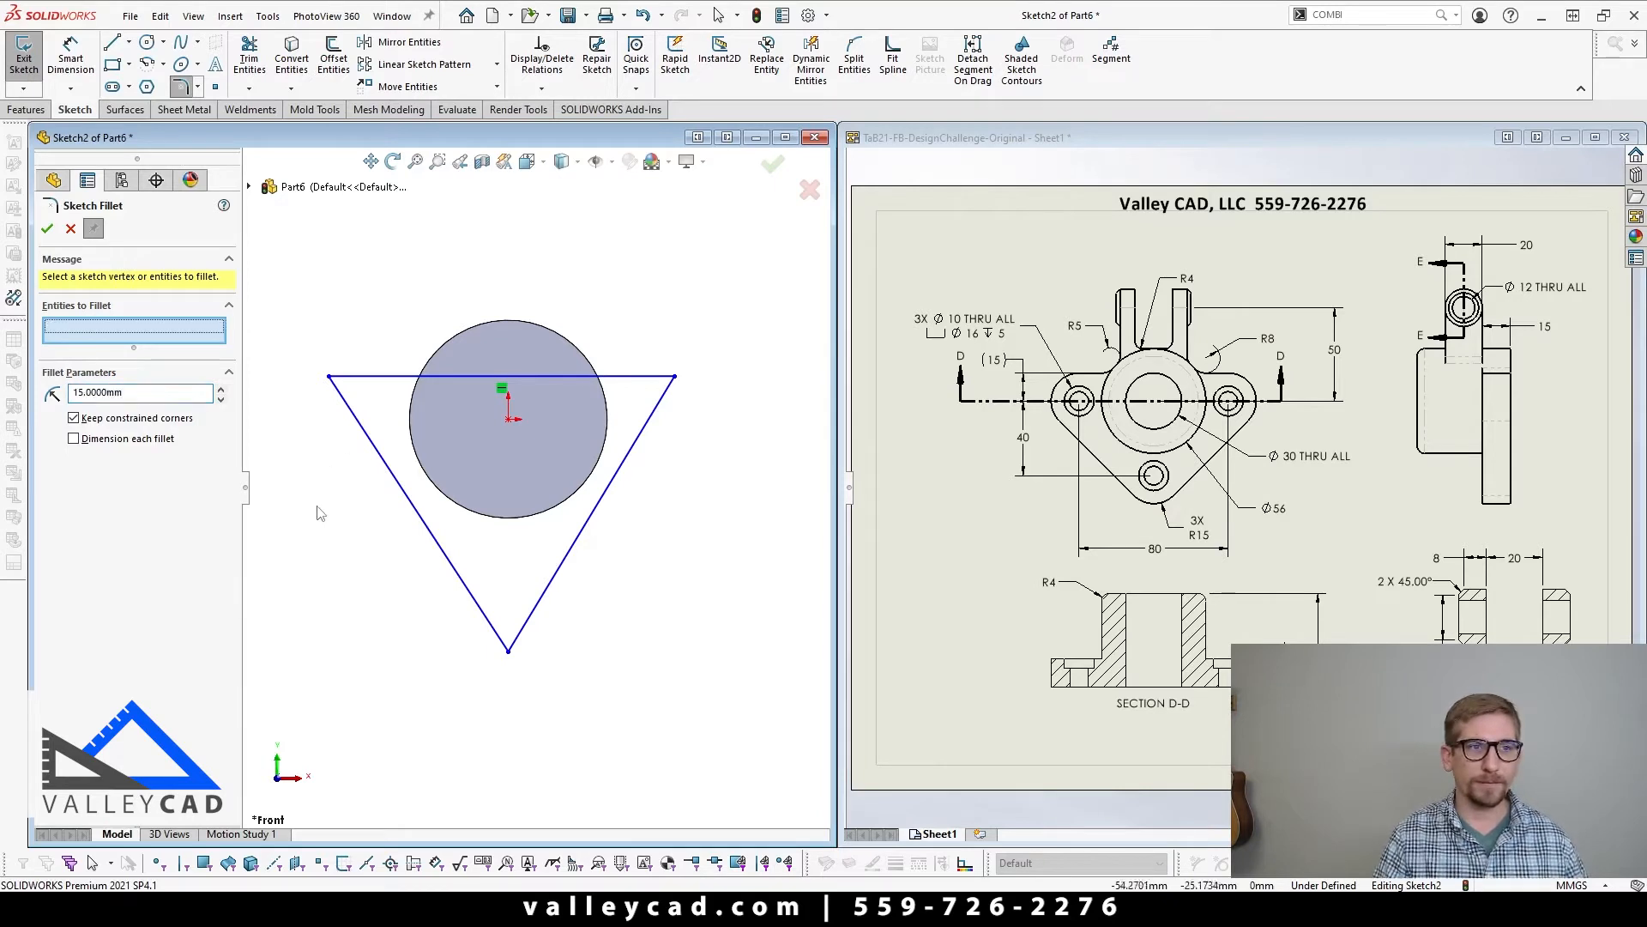
click(329, 375)
click(675, 377)
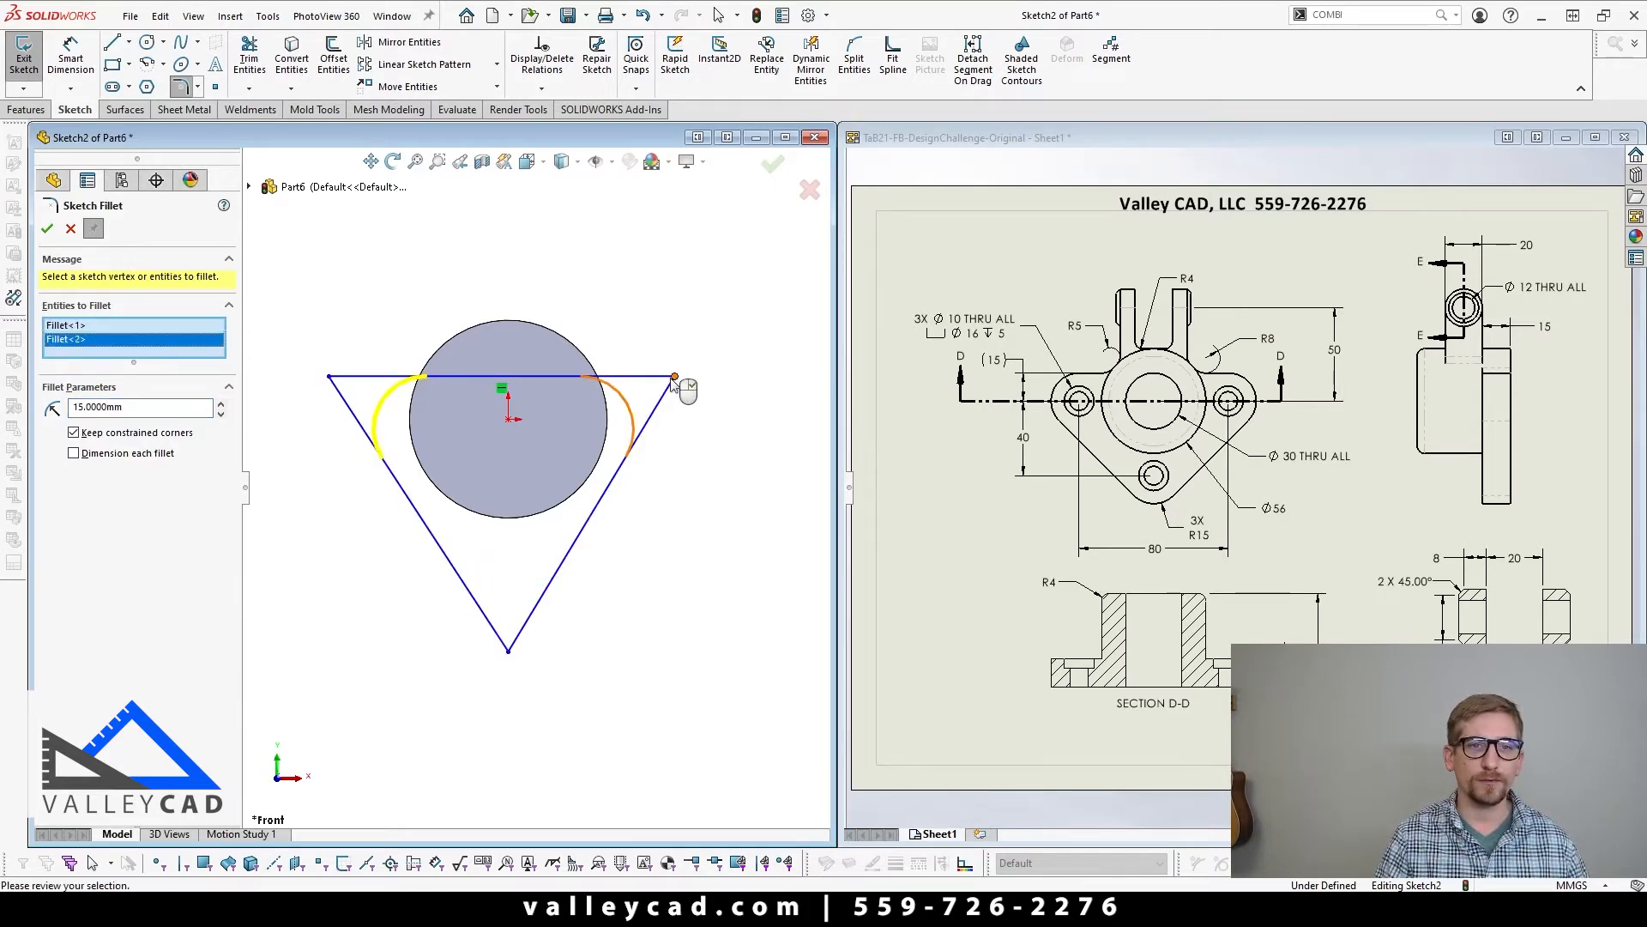
click(508, 651)
right_click(508, 661)
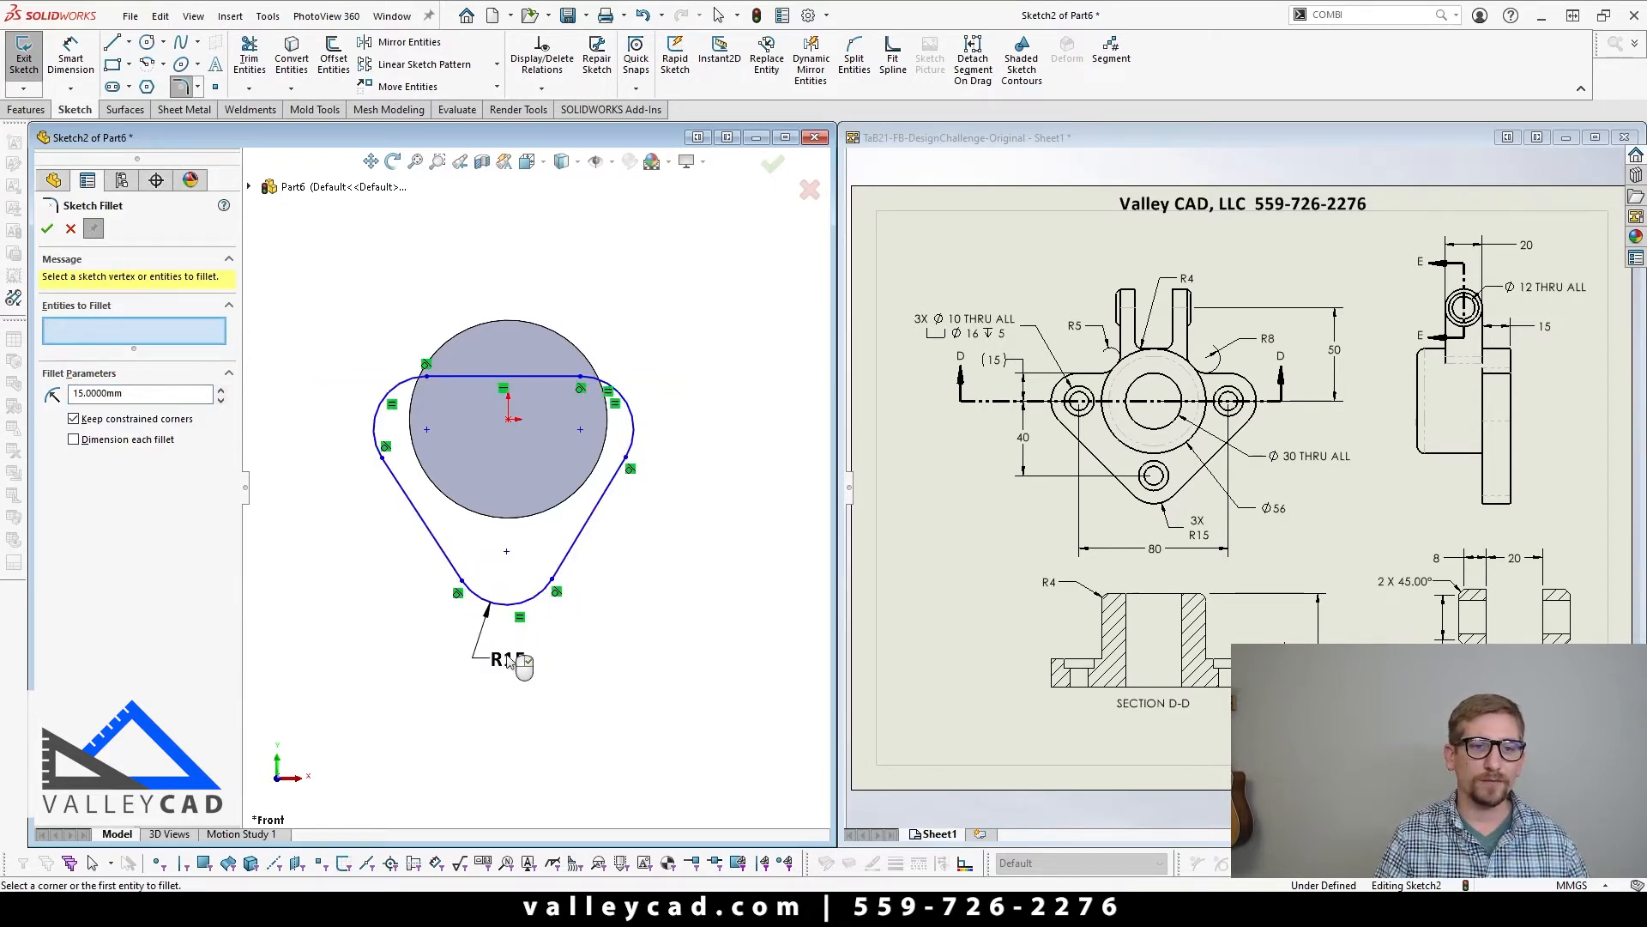
right_click(537, 660)
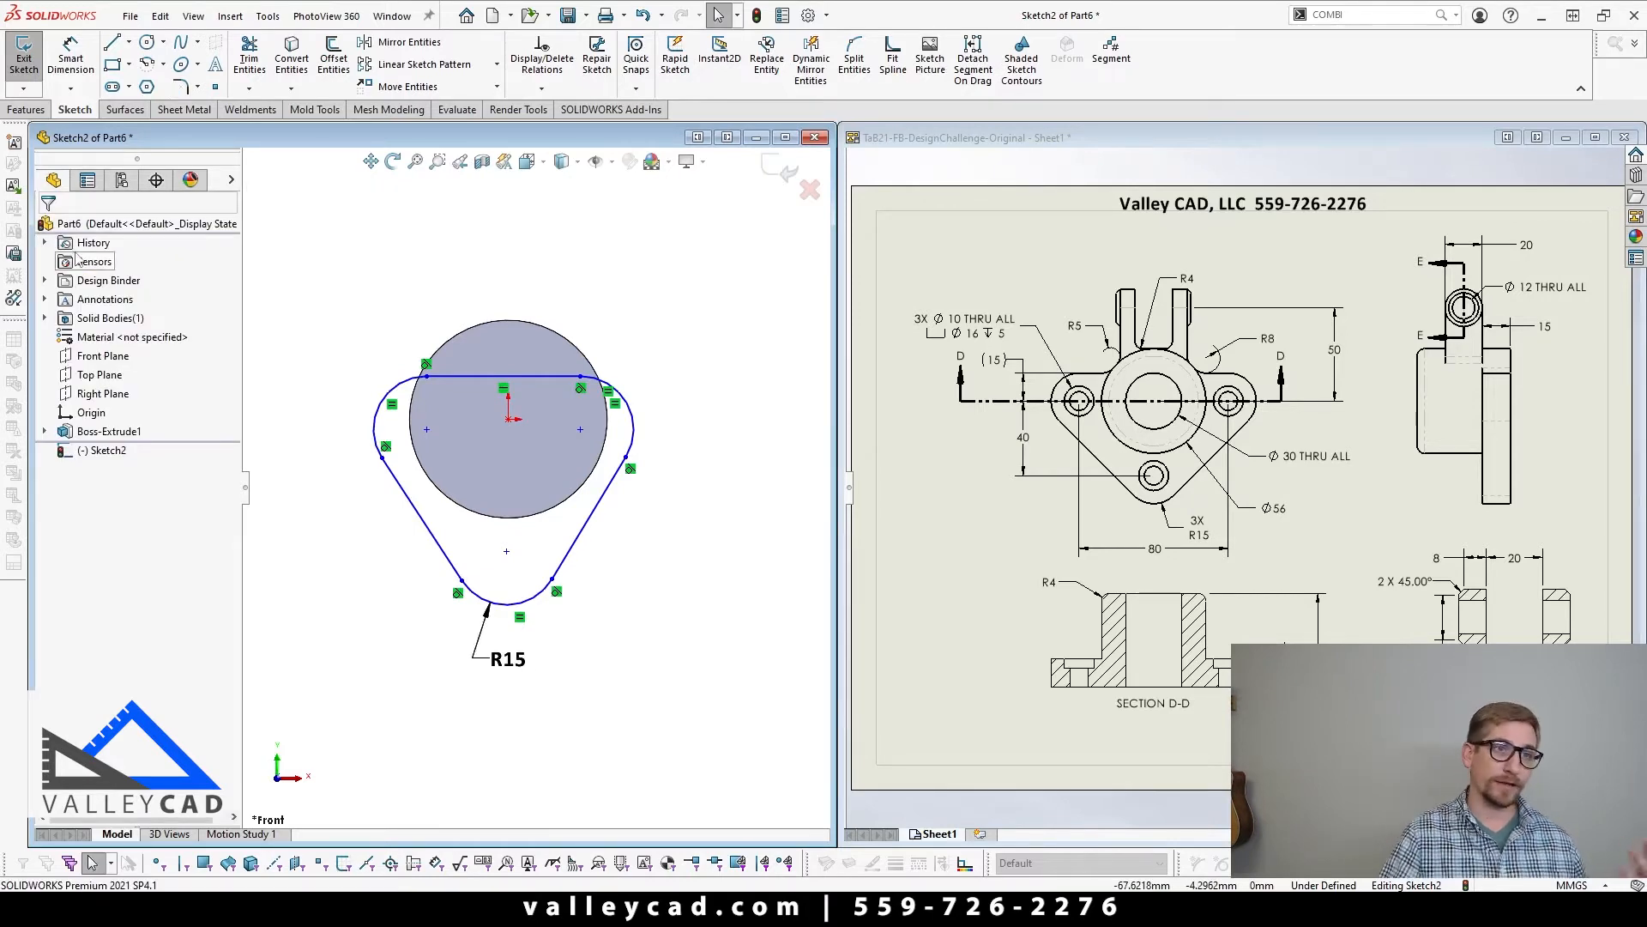
Step: Widen the rounded profile by moving the upper-right tangent point outward and slightly up
scroll(543, 469, up, 2)
scroll(542, 469, down, 2)
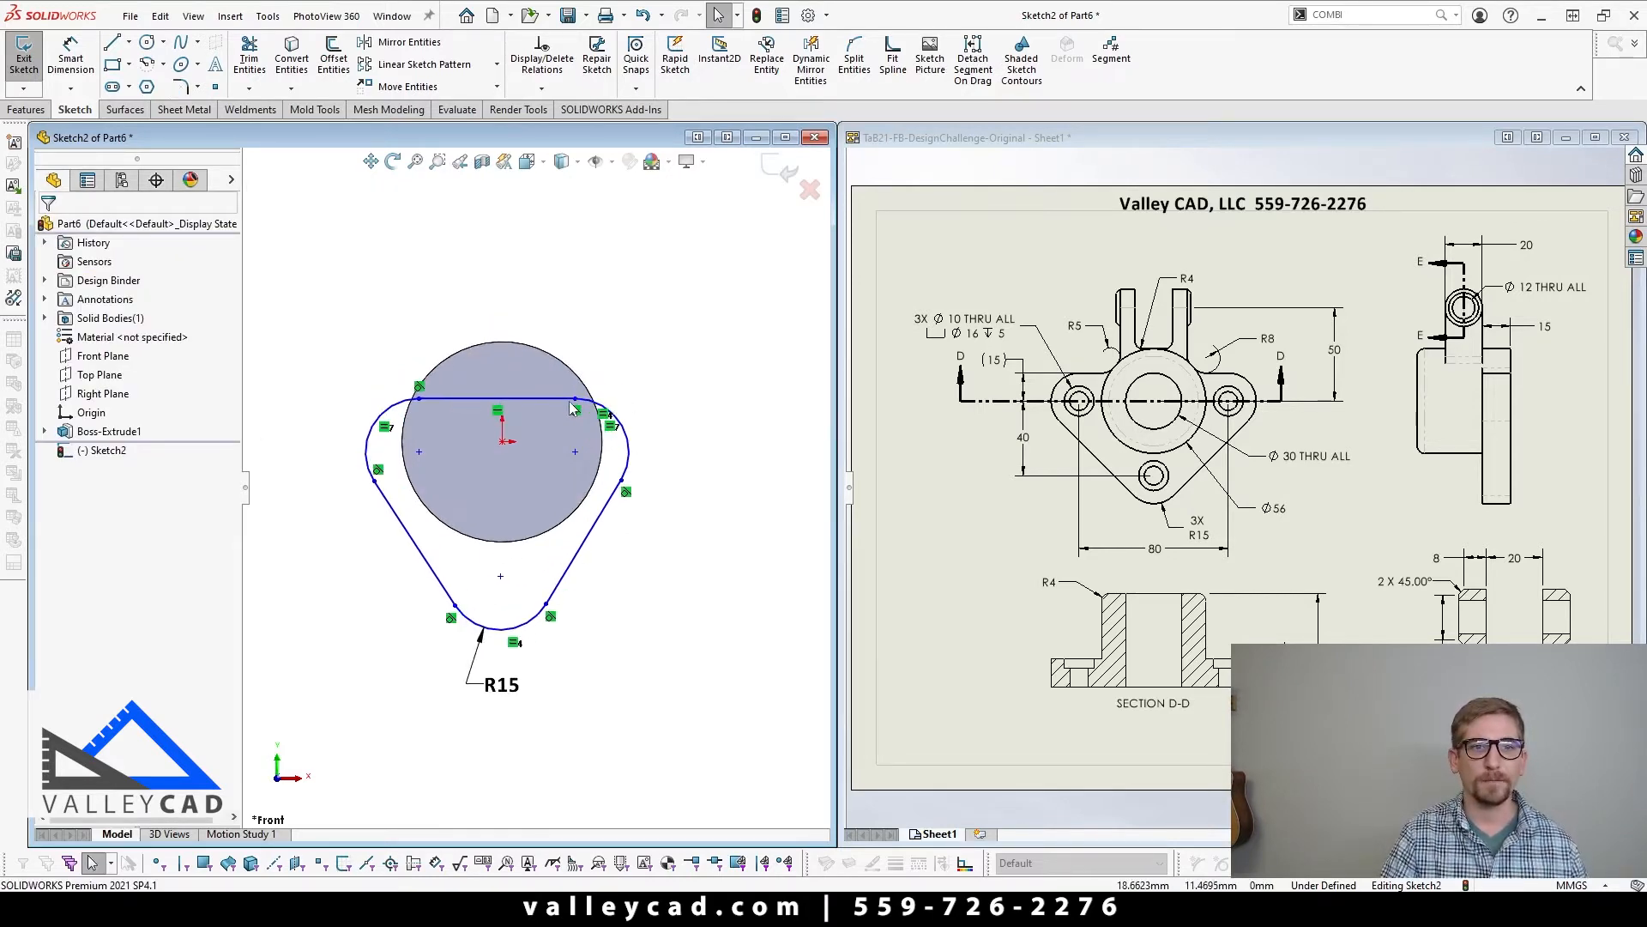
drag(575, 404, 621, 395)
click(642, 684)
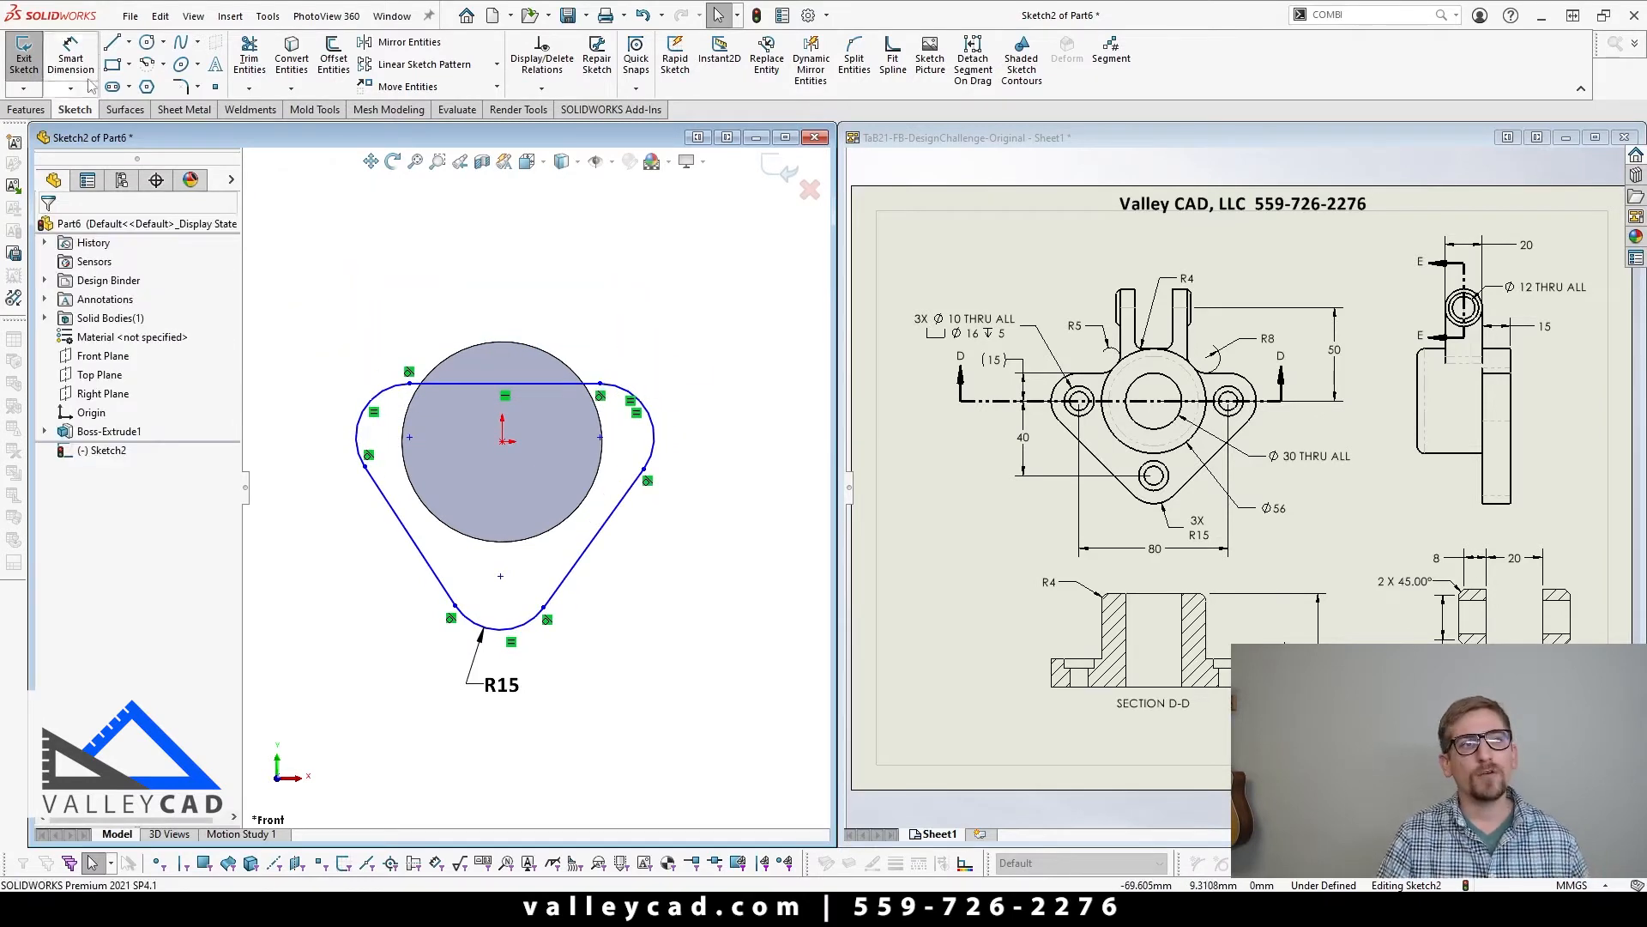
Step: Draw a centerline about 54 mm long from the midpoint of the upper horizontal line to the lower arc's centre
click(129, 42)
click(139, 86)
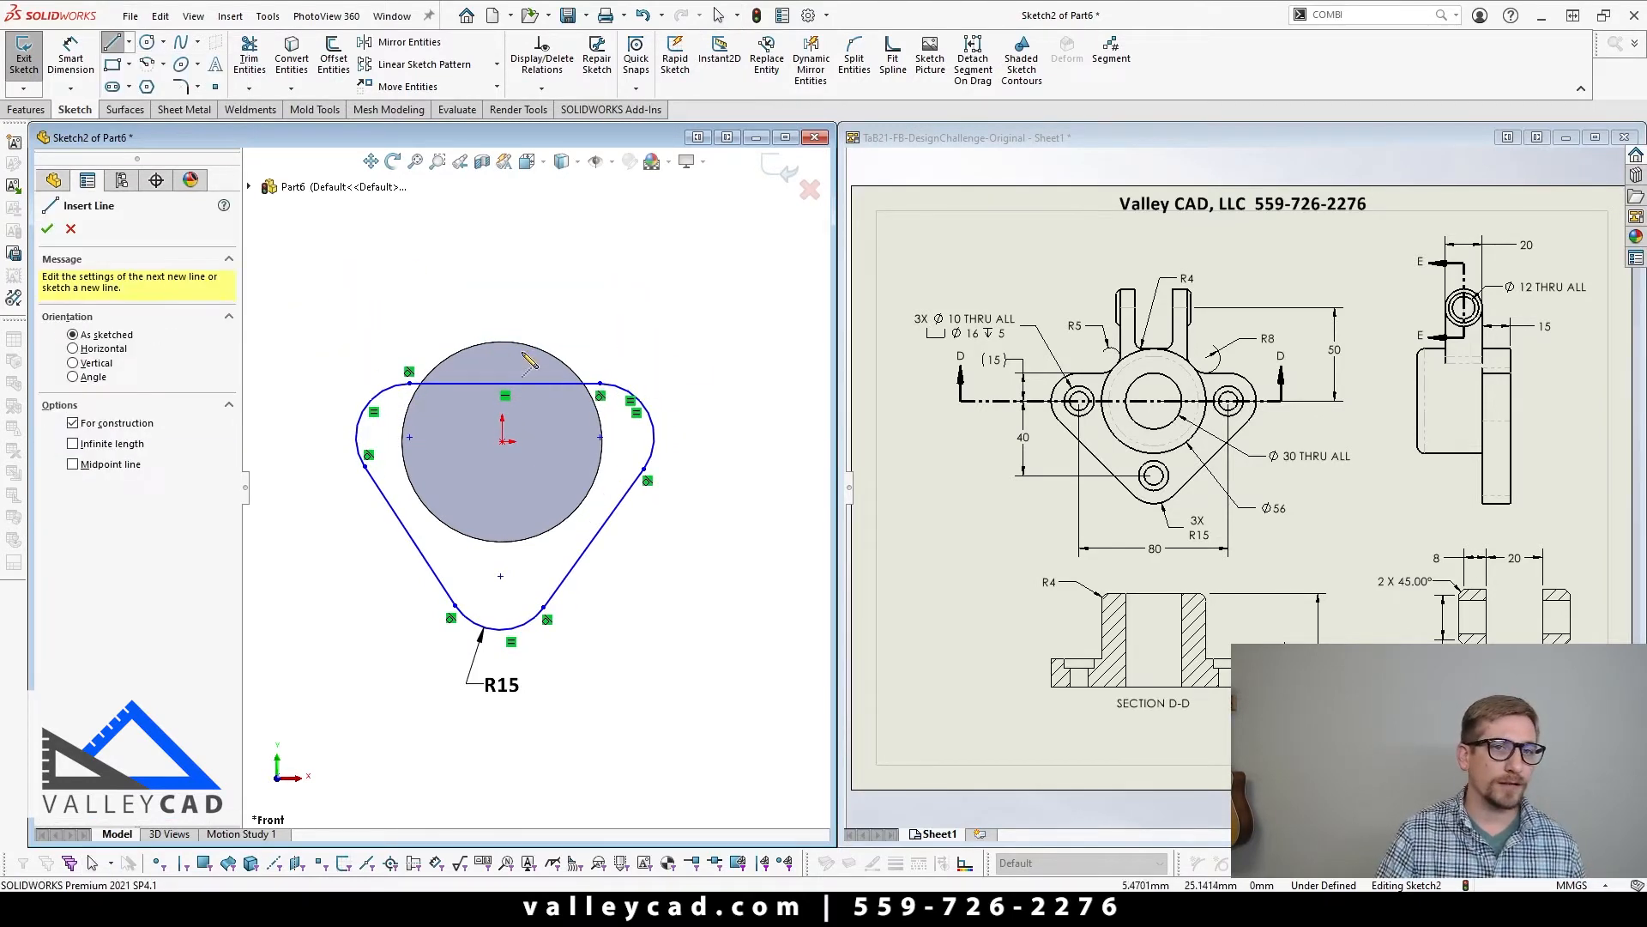
click(505, 383)
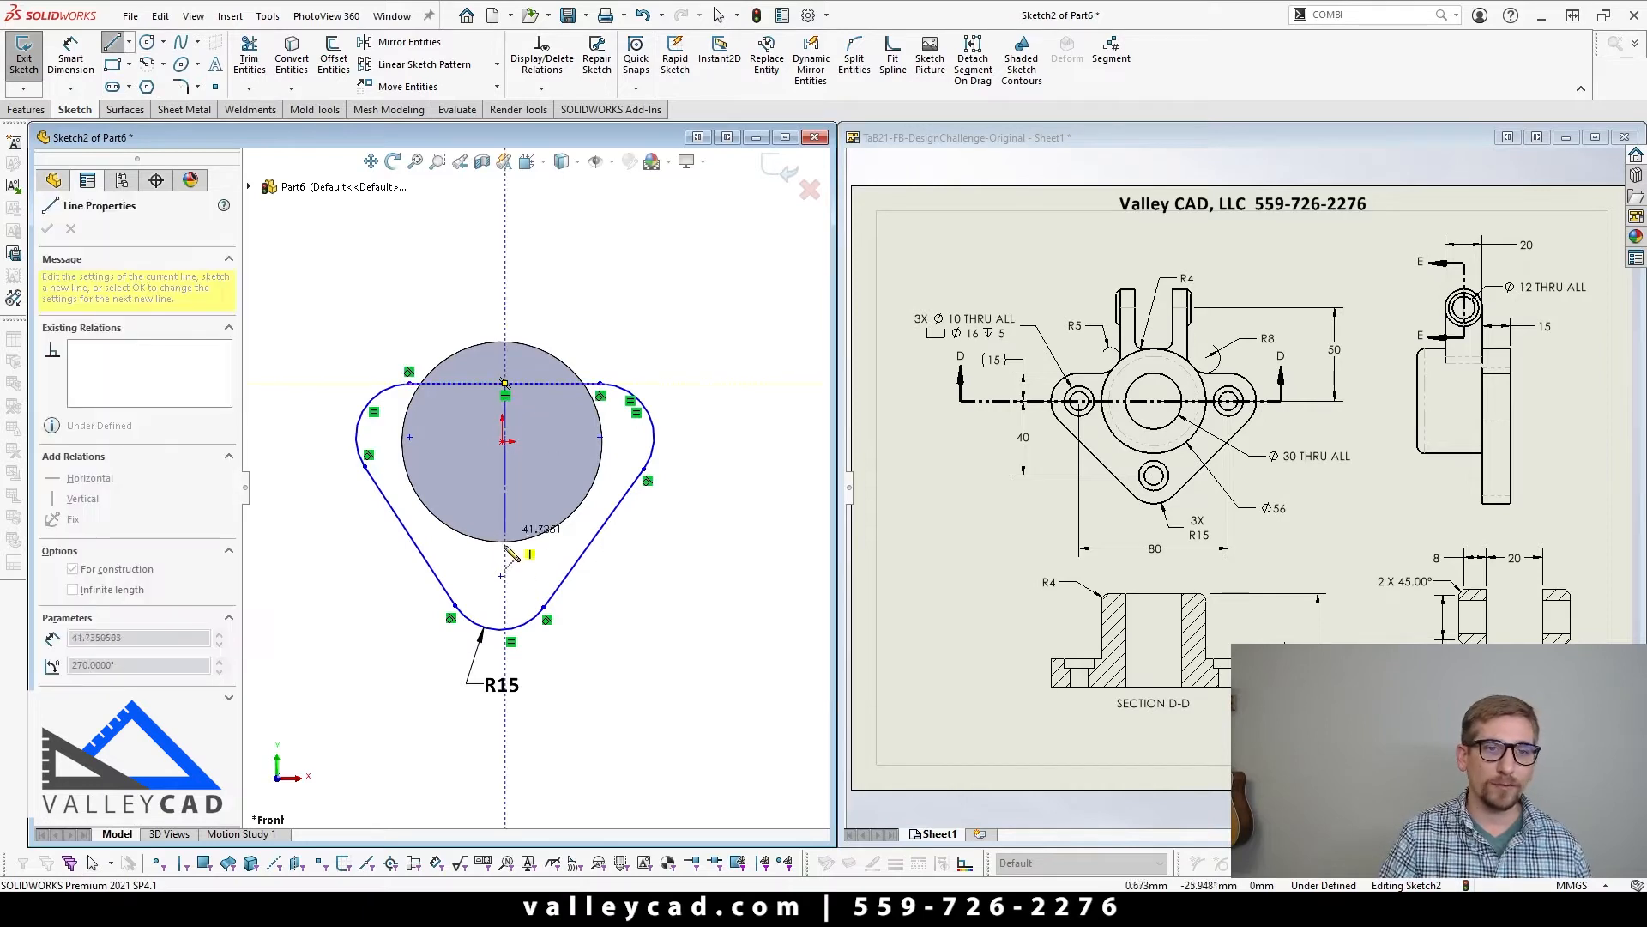
click(500, 576)
key(Escape)
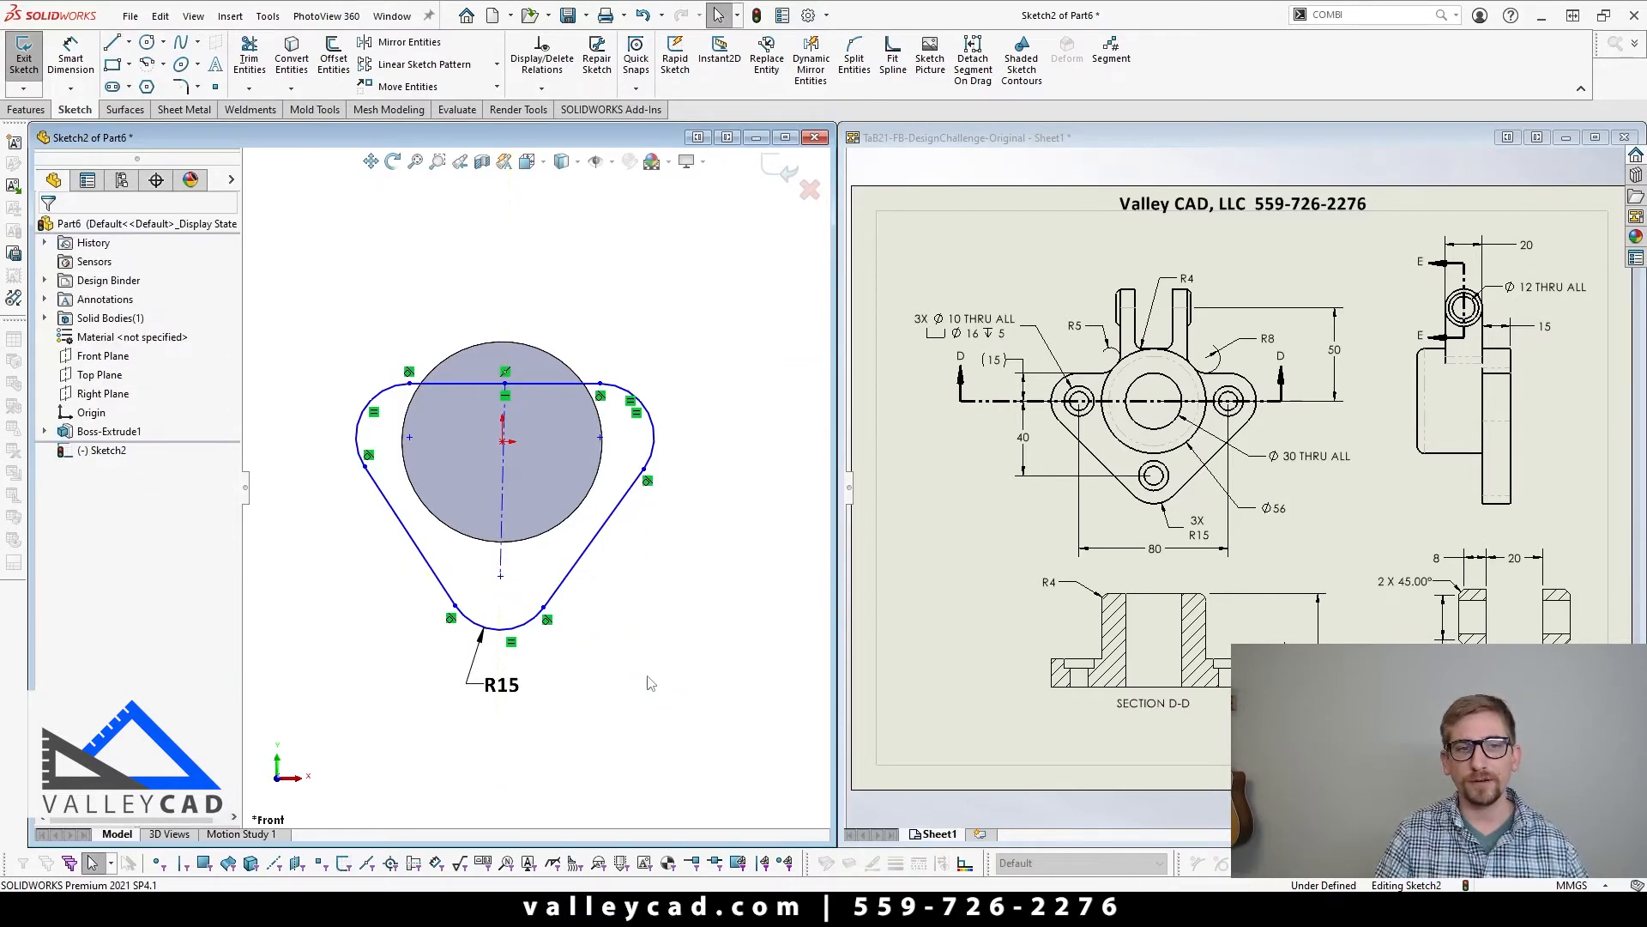
Step: Make the centerline coincident with the origin
click(505, 548)
scroll(507, 540, down, 2)
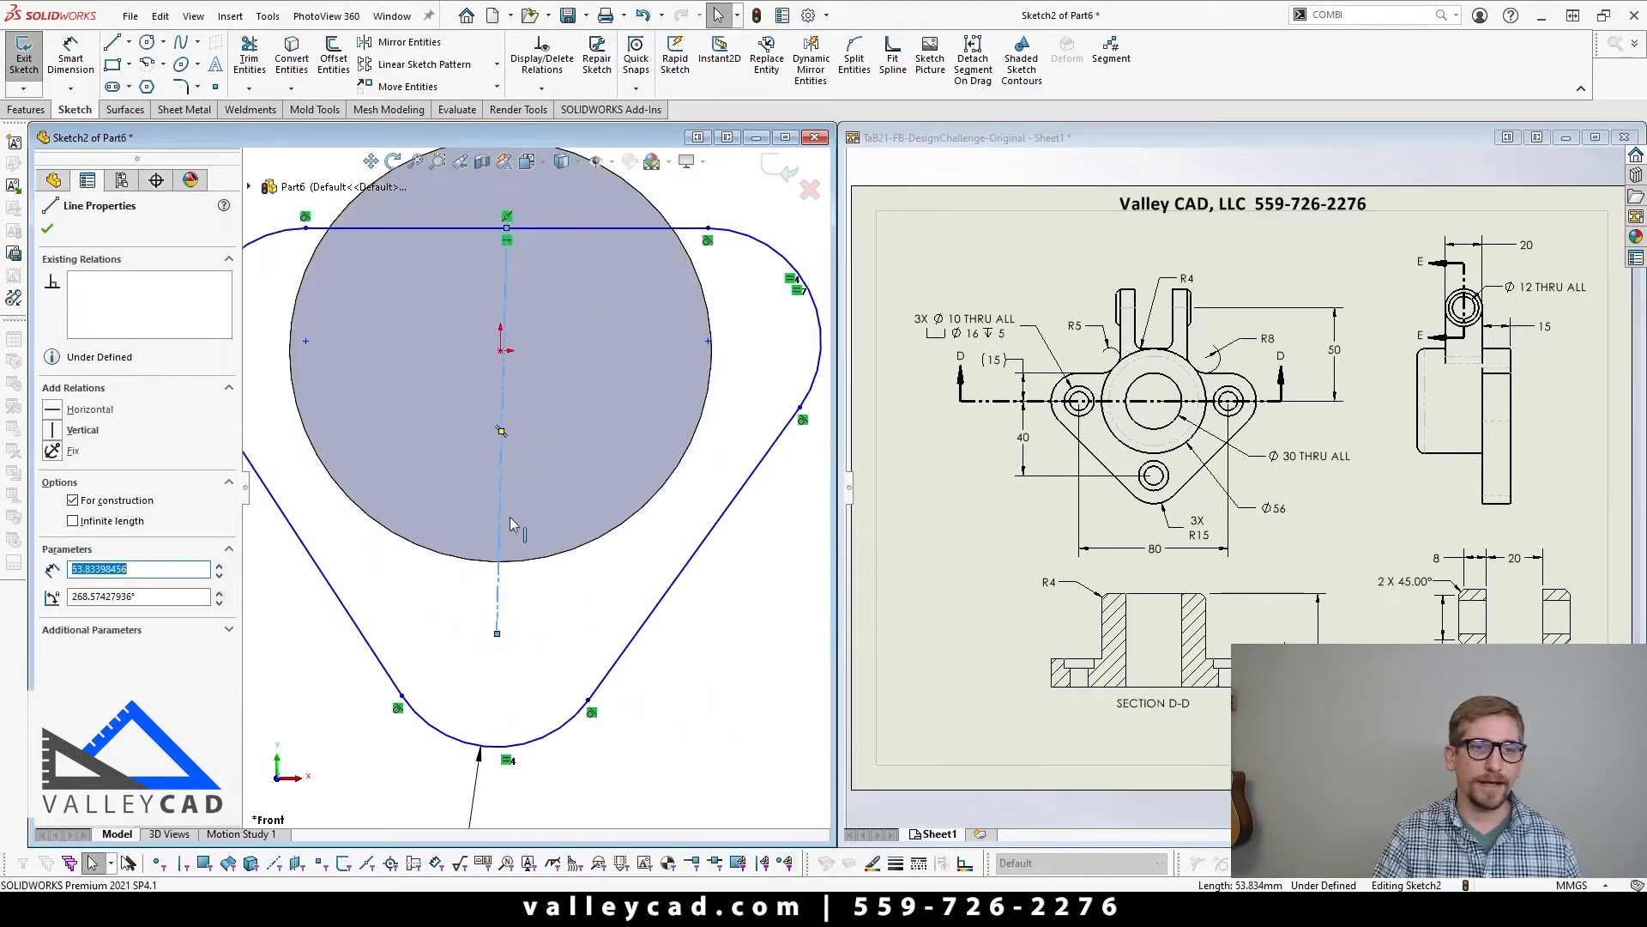
ctrl+click(502, 351)
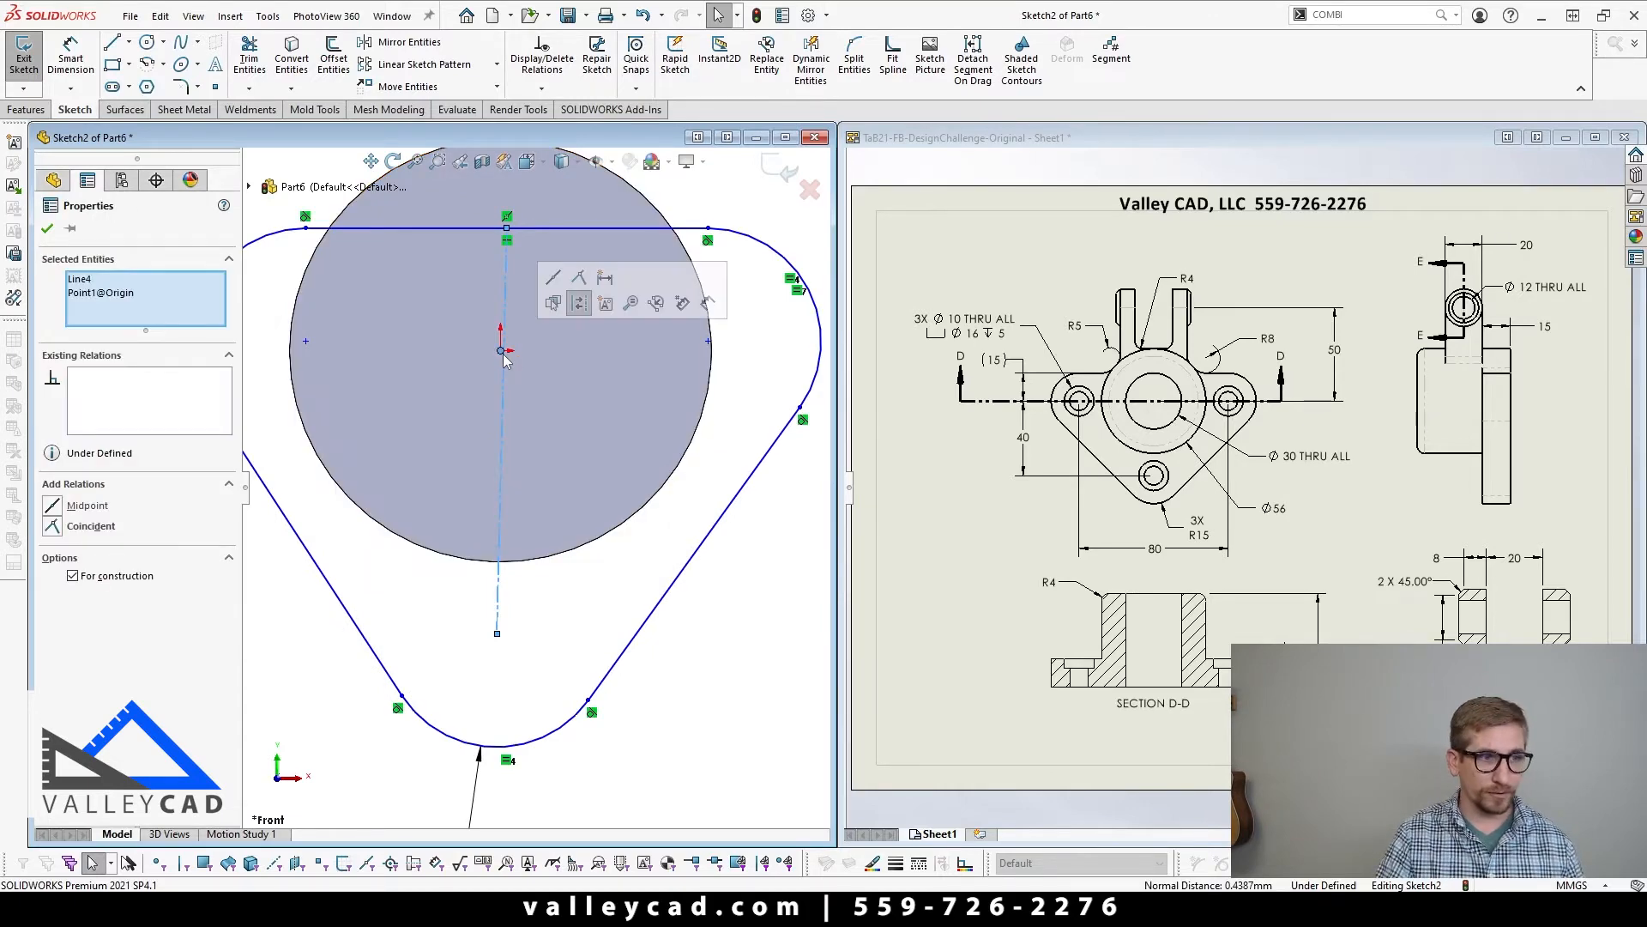
click(579, 277)
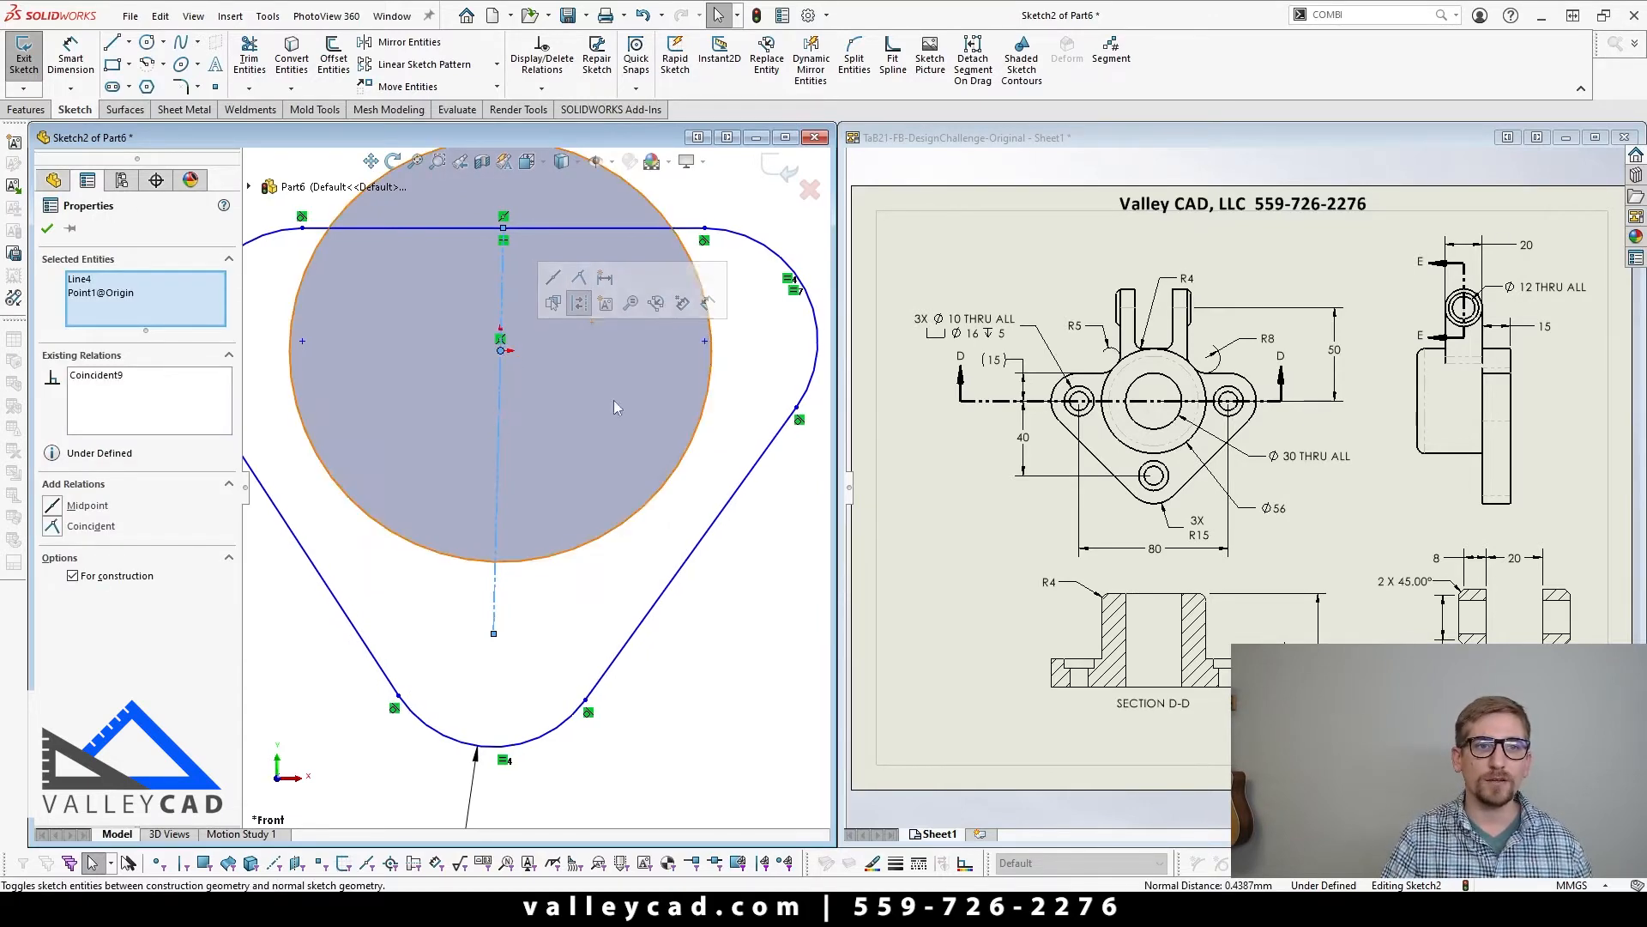
key(Escape)
scroll(512, 482, up, 2)
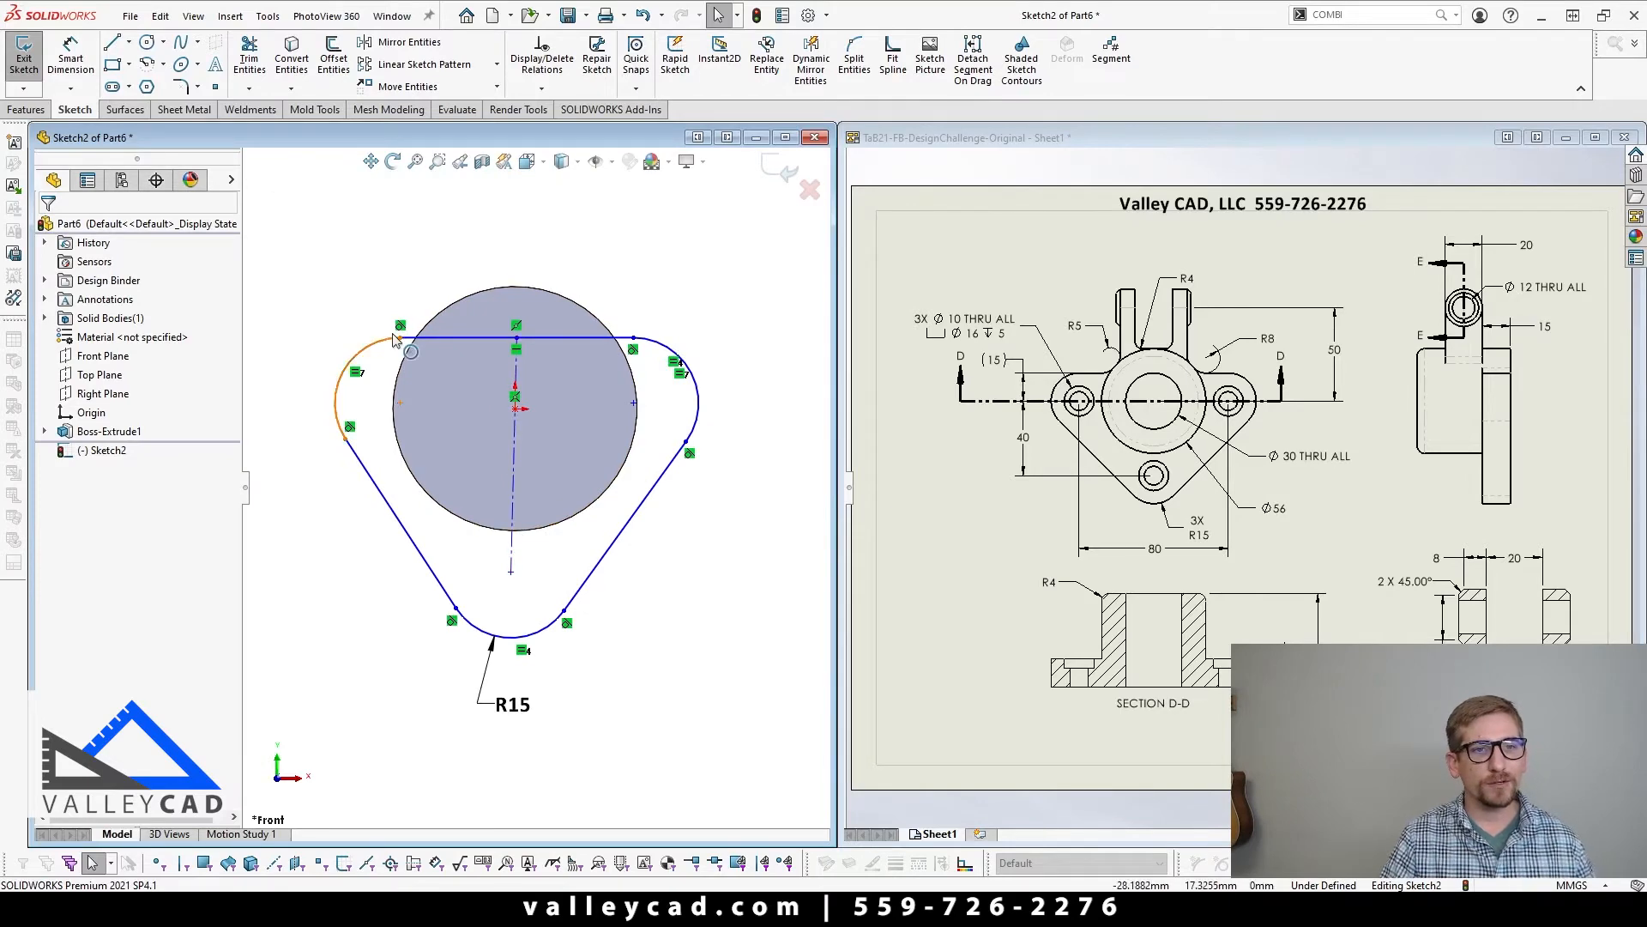
Step: Move the profile's upper-left tangent point outward and make the centerline vertical
mouse_move(401, 337)
mouse_down()
mouse_move(327, 333)
mouse_move(463, 319)
mouse_move(330, 333)
mouse_move(385, 339)
mouse_up()
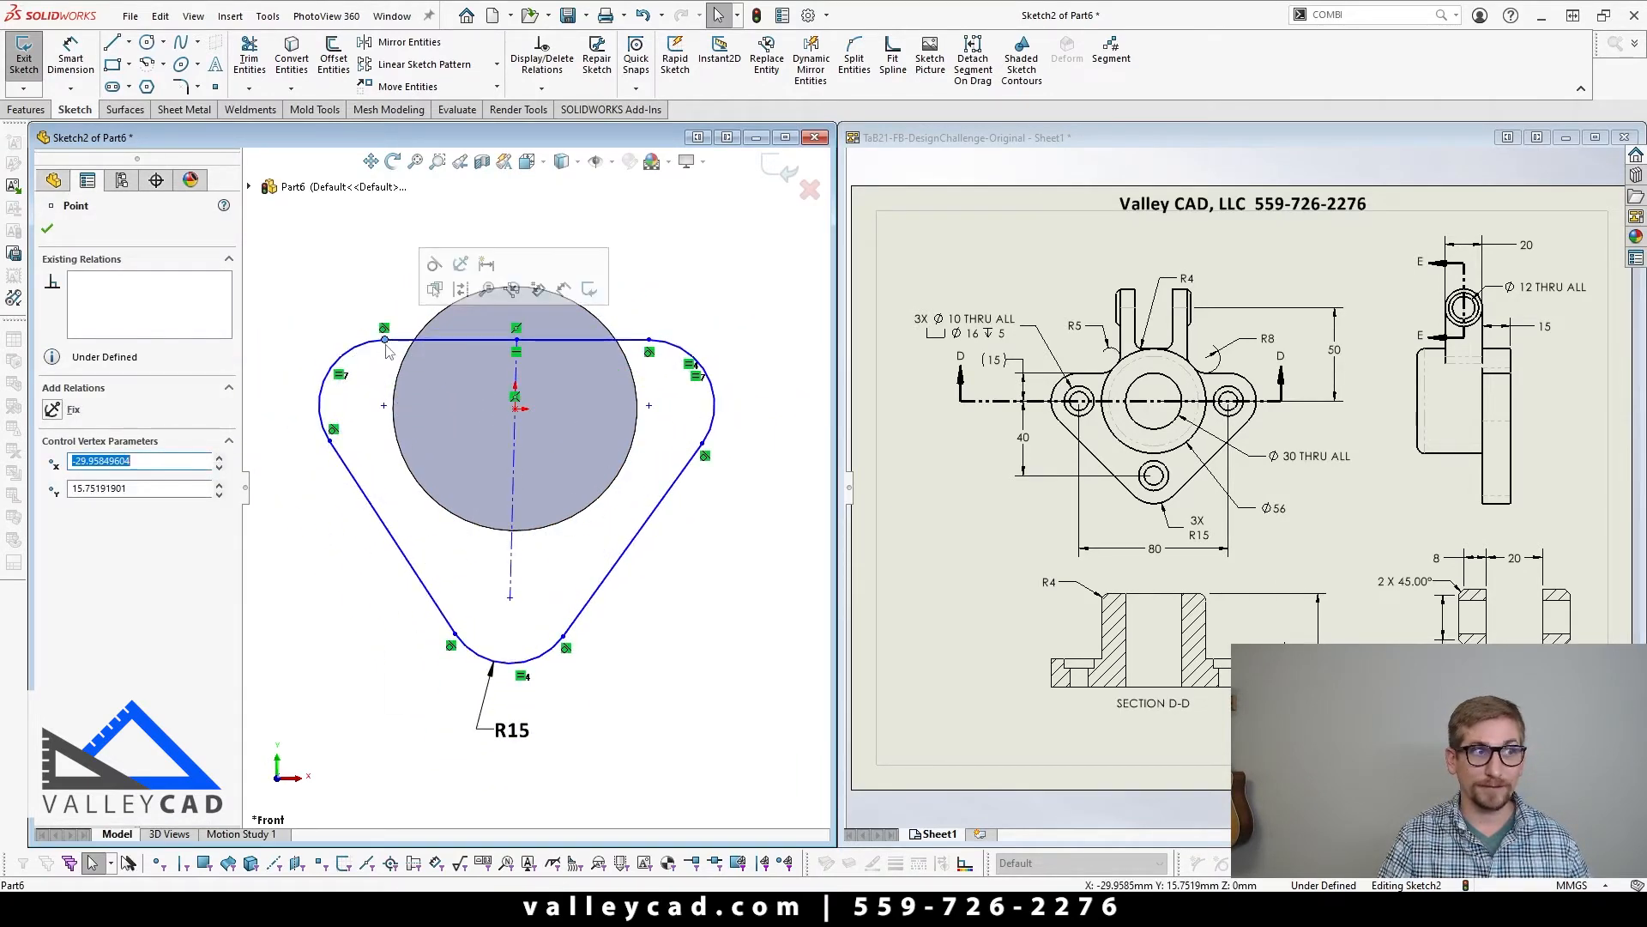
click(679, 608)
click(511, 545)
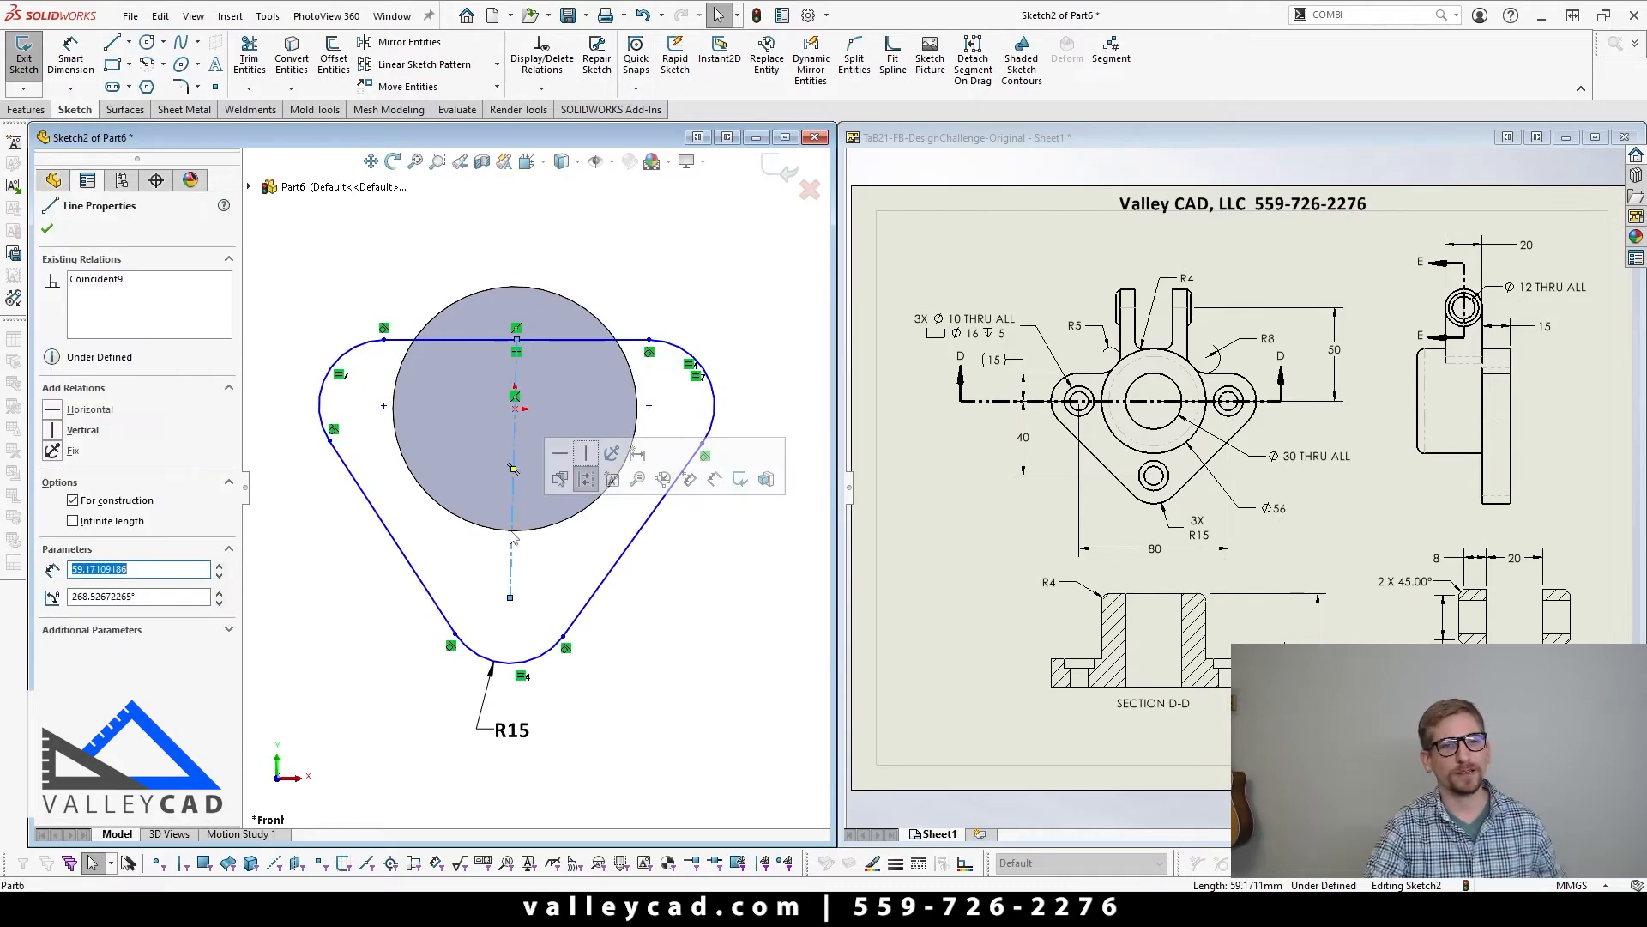
click(586, 470)
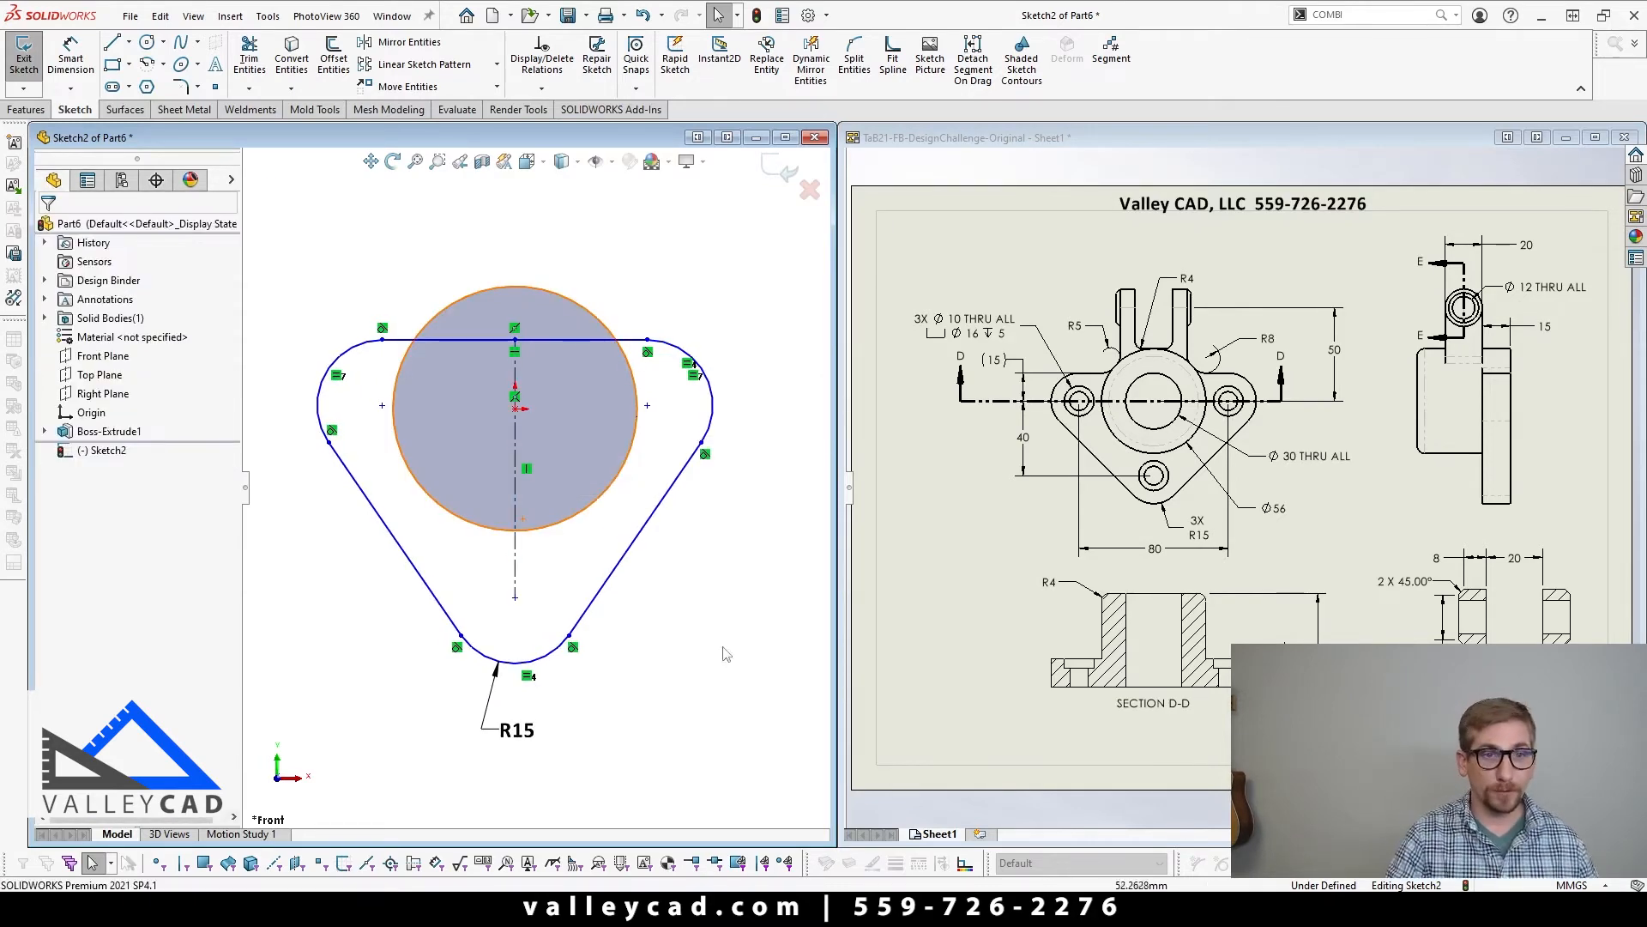
Step: Move the upper-right arc's centre outward to about 48 mm from the origin, level with it
click(647, 405)
mouse_move(648, 405)
mouse_down()
mouse_move(730, 360)
mouse_move(673, 369)
mouse_move(738, 381)
mouse_move(725, 408)
mouse_up()
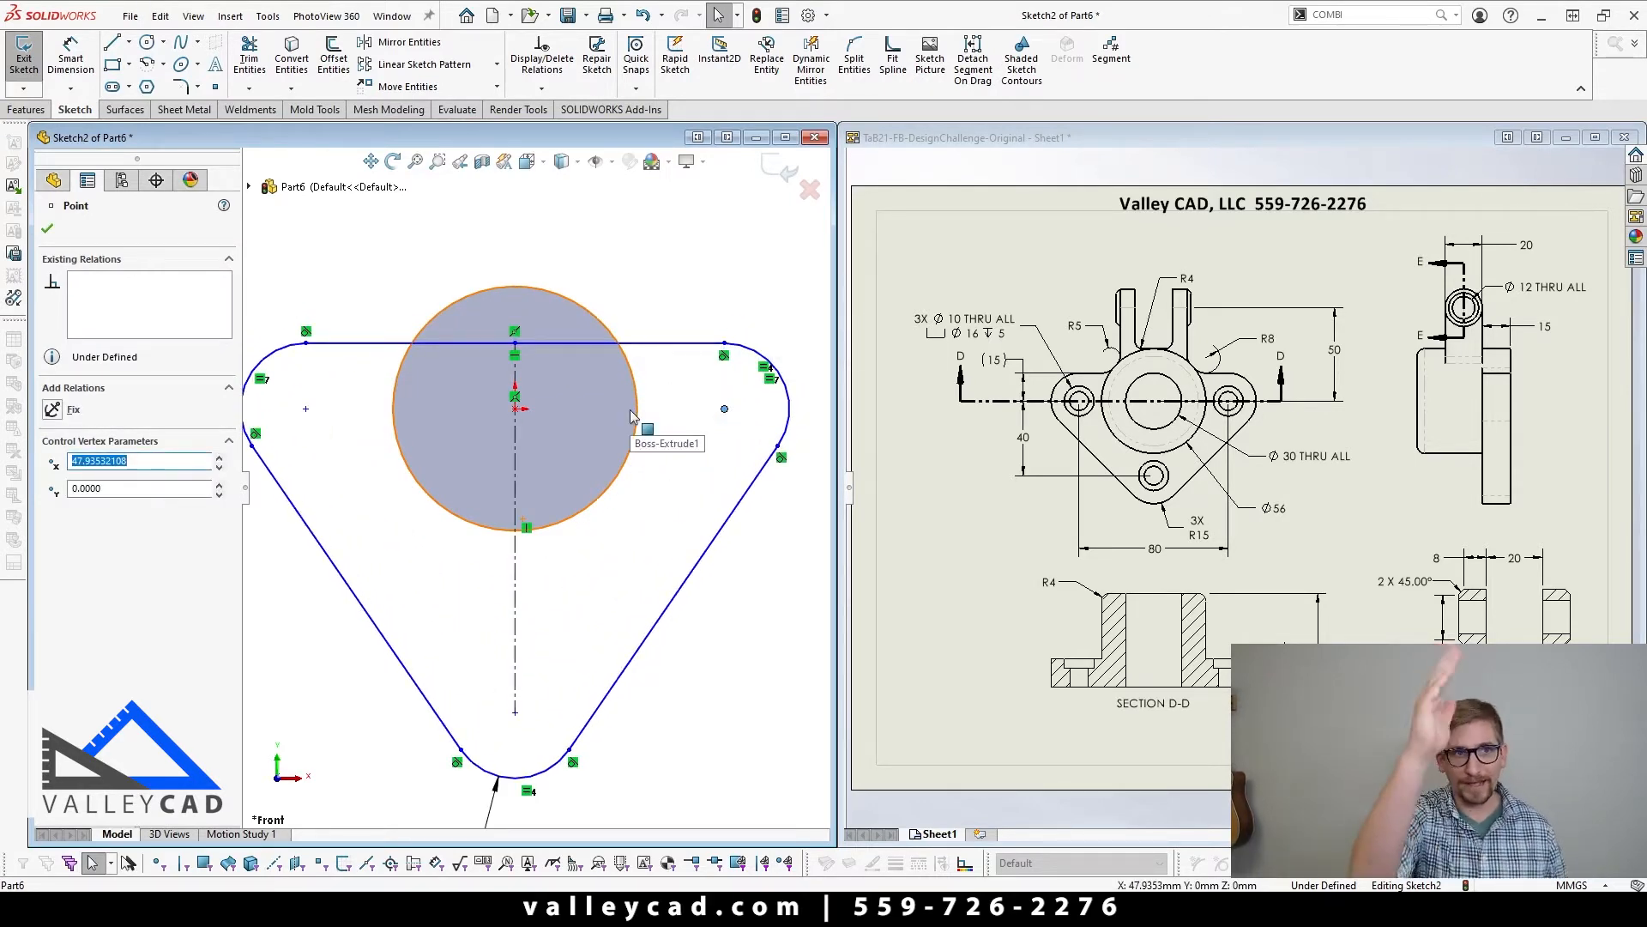
click(719, 650)
scroll(727, 660, up, 3)
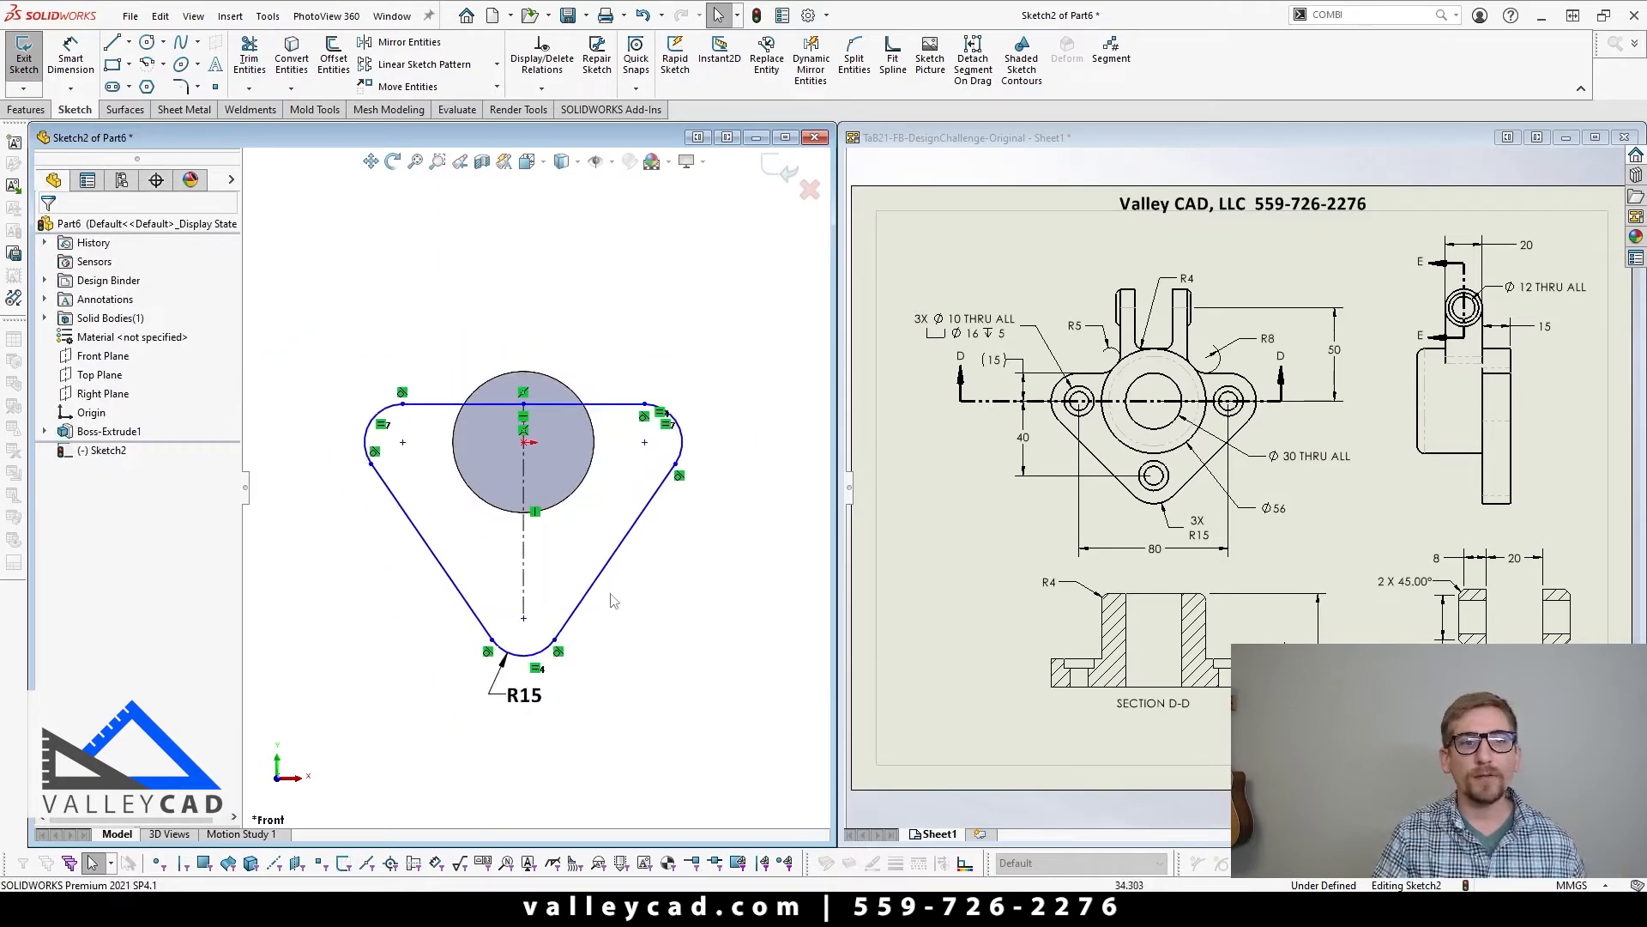
scroll(530, 538, down, 2)
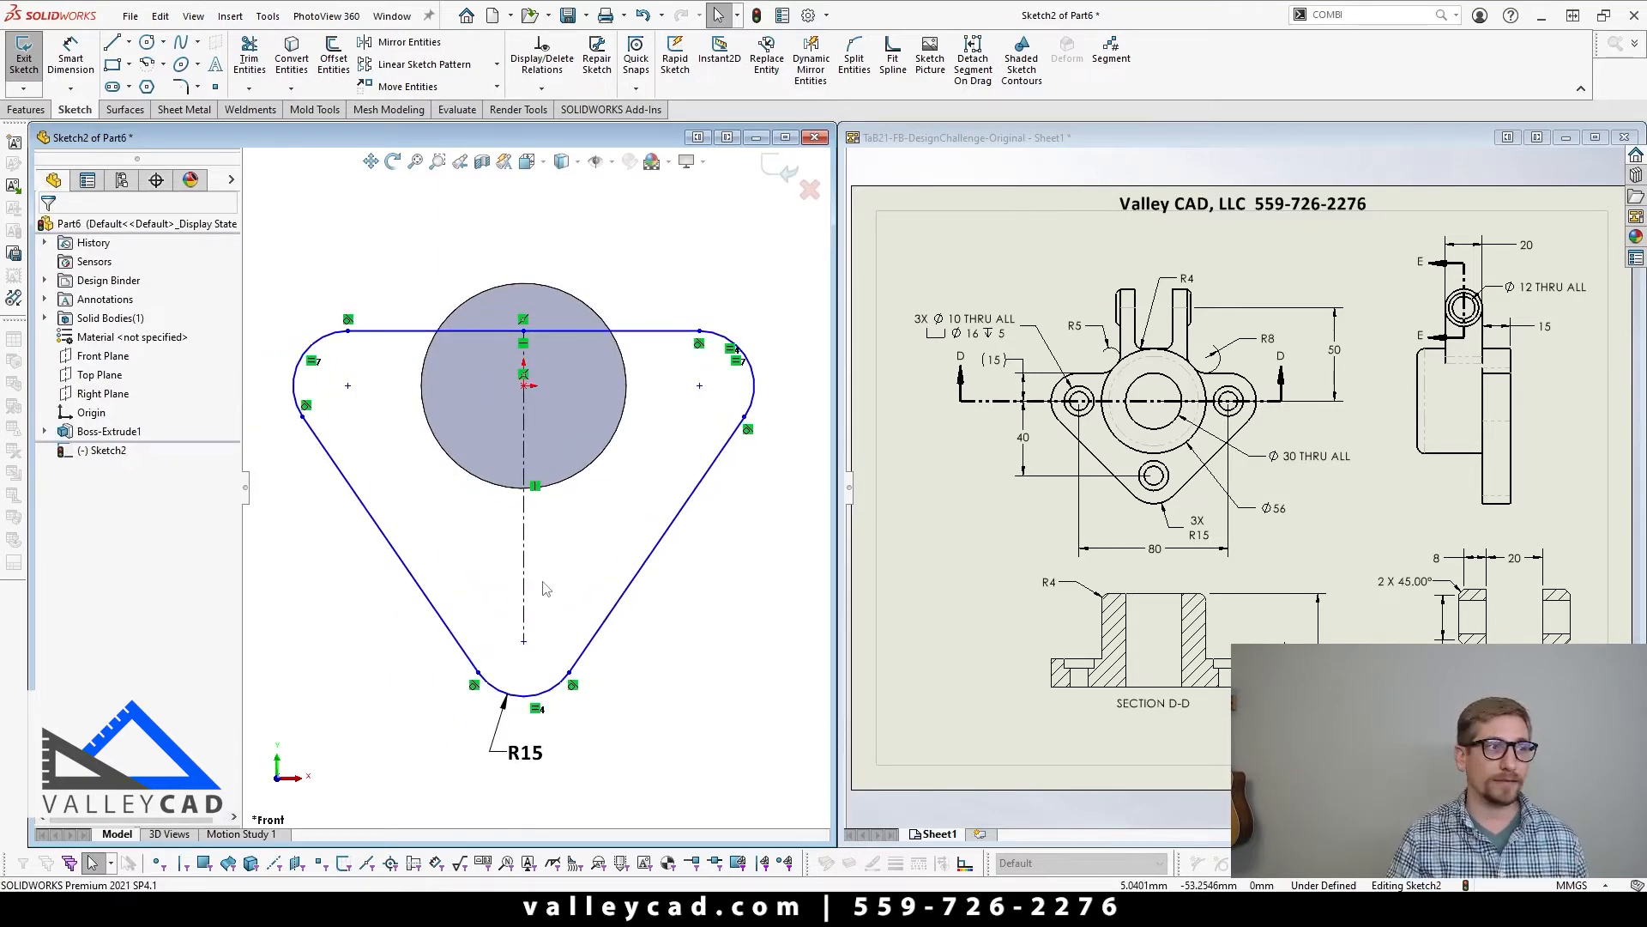
Step: Check the flange hole spacing in the drawing and dimension the horizontal distance between the two upper arcs' centres to 80 mm
click(986, 547)
scroll(978, 478, down, 2)
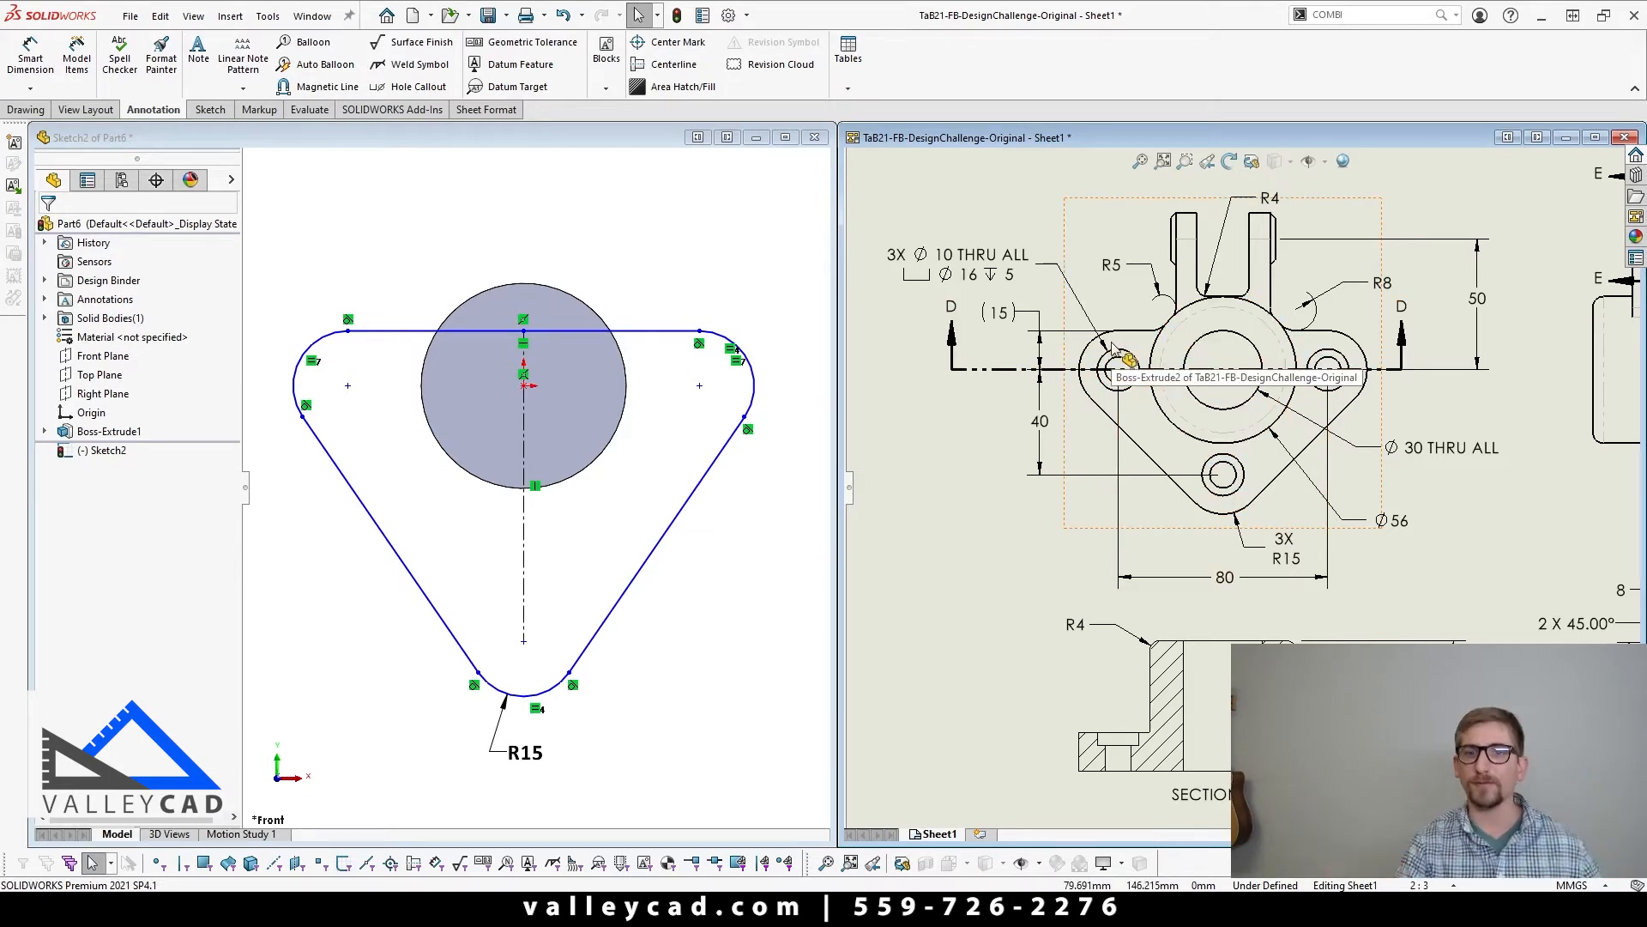
click(615, 651)
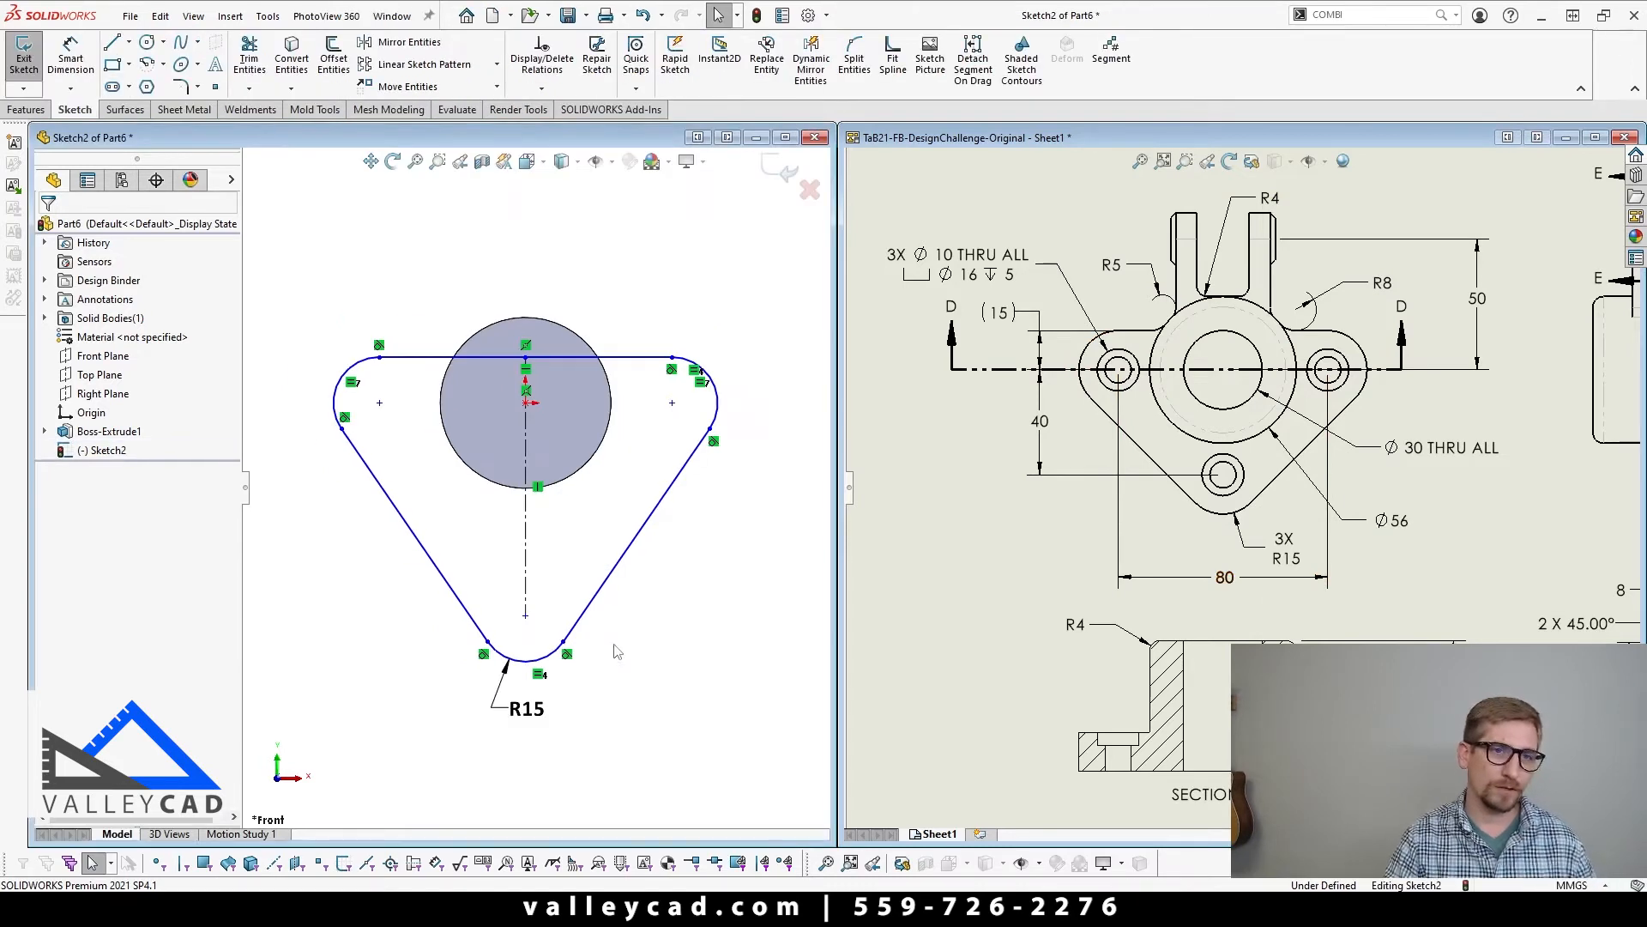
click(70, 59)
click(341, 397)
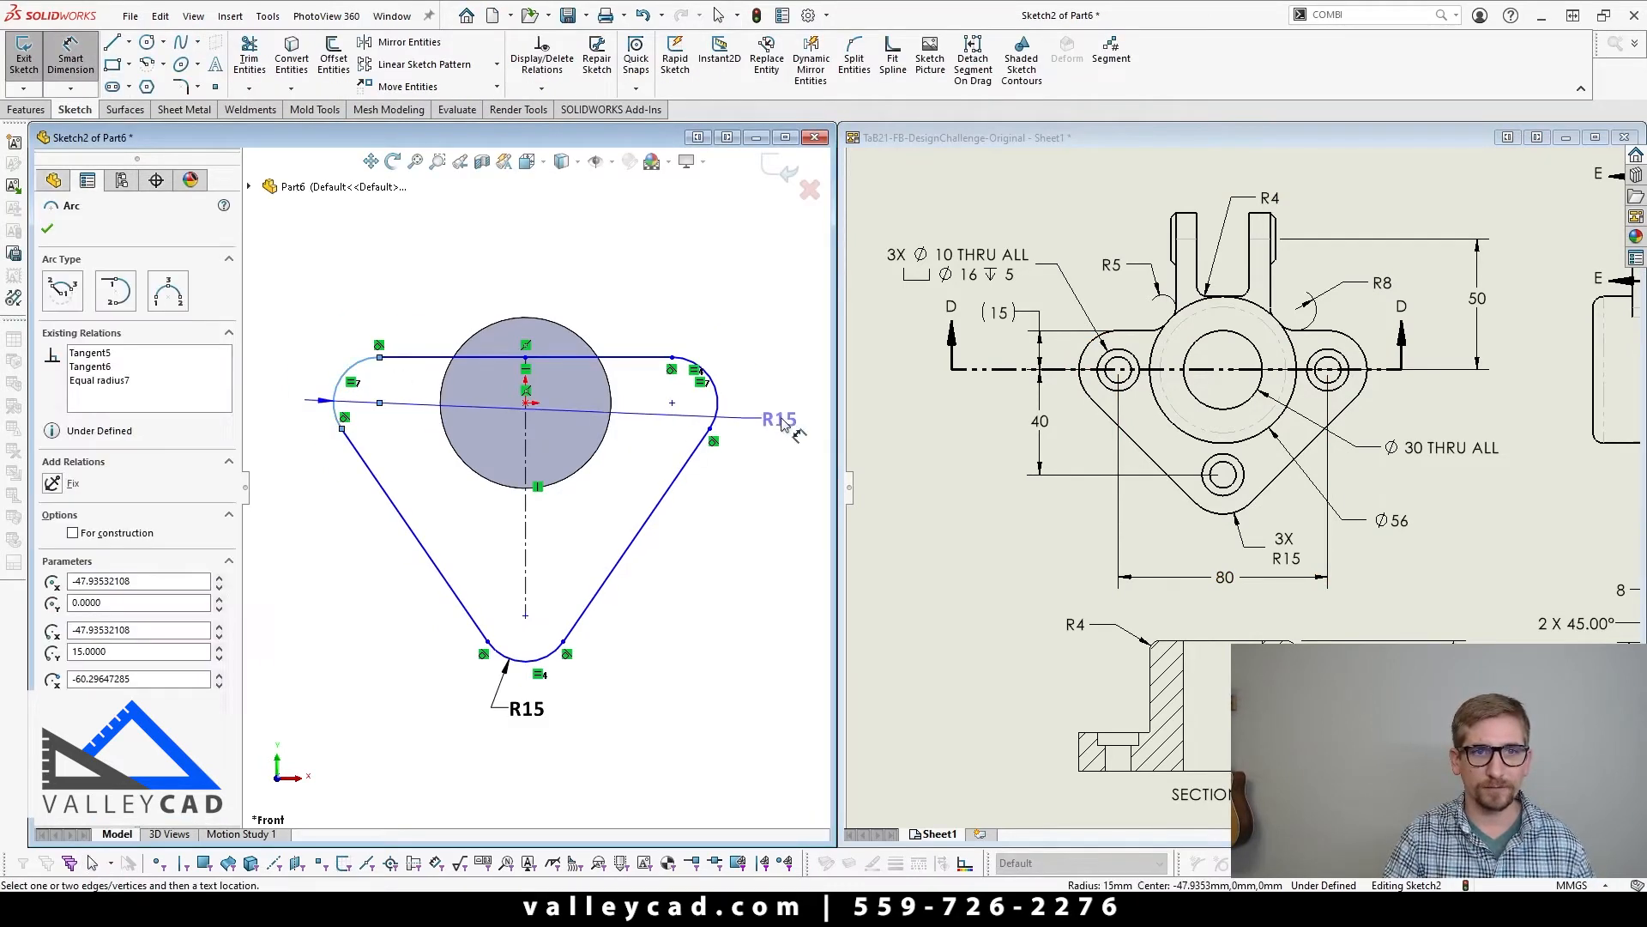
click(715, 410)
click(478, 257)
text(8)
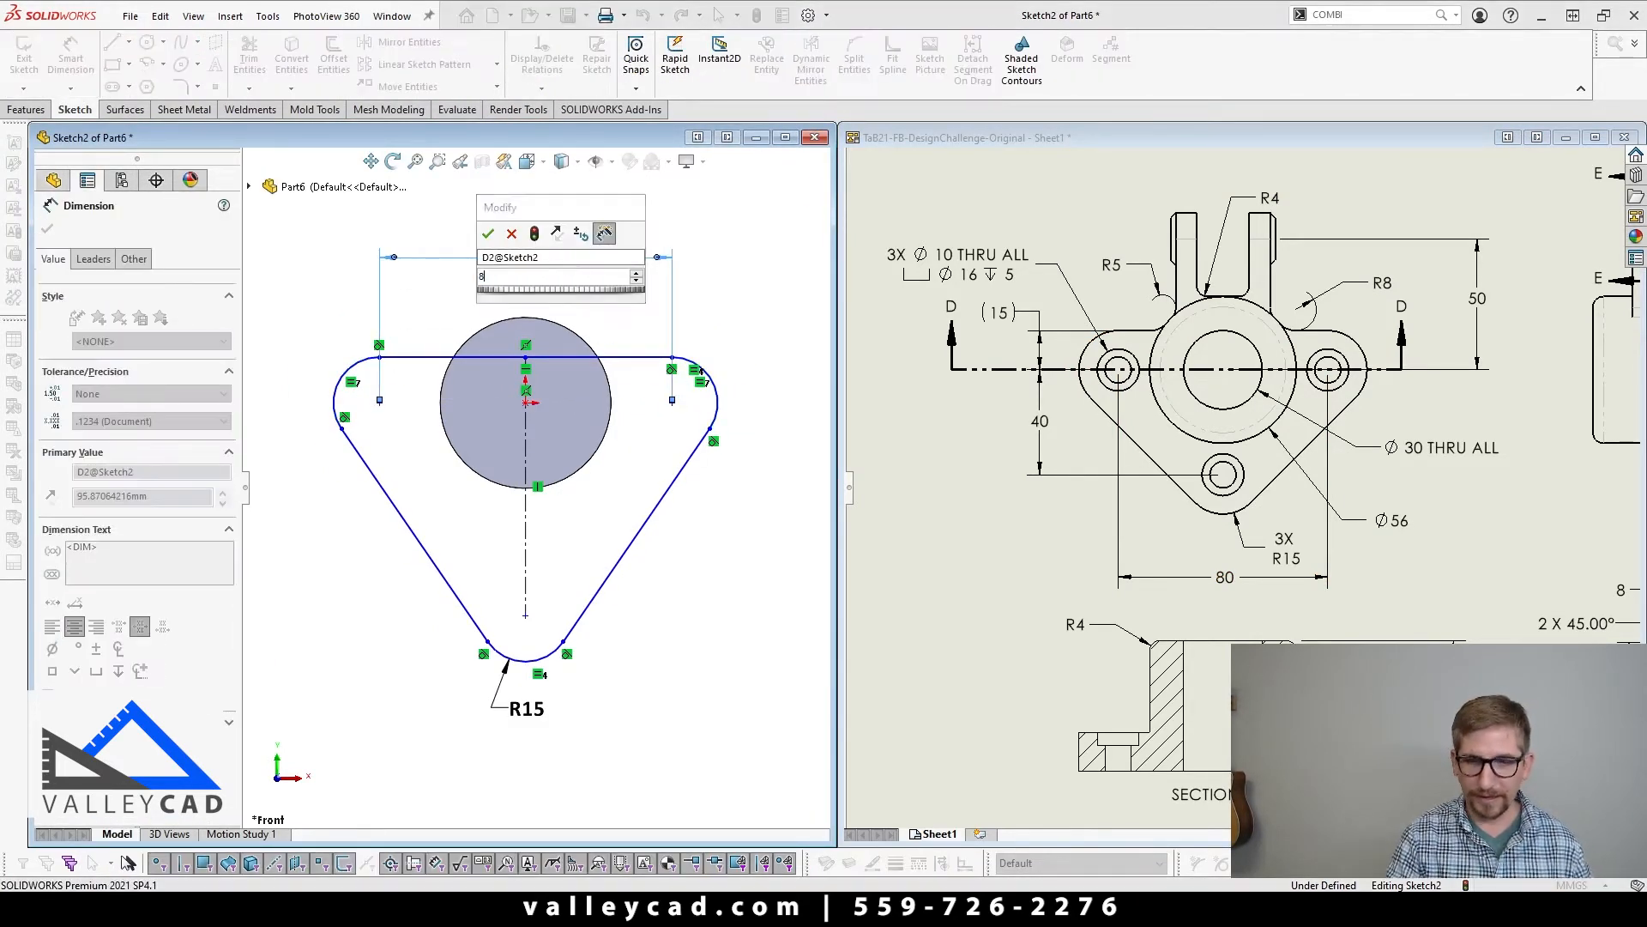
text(0)
key(Return)
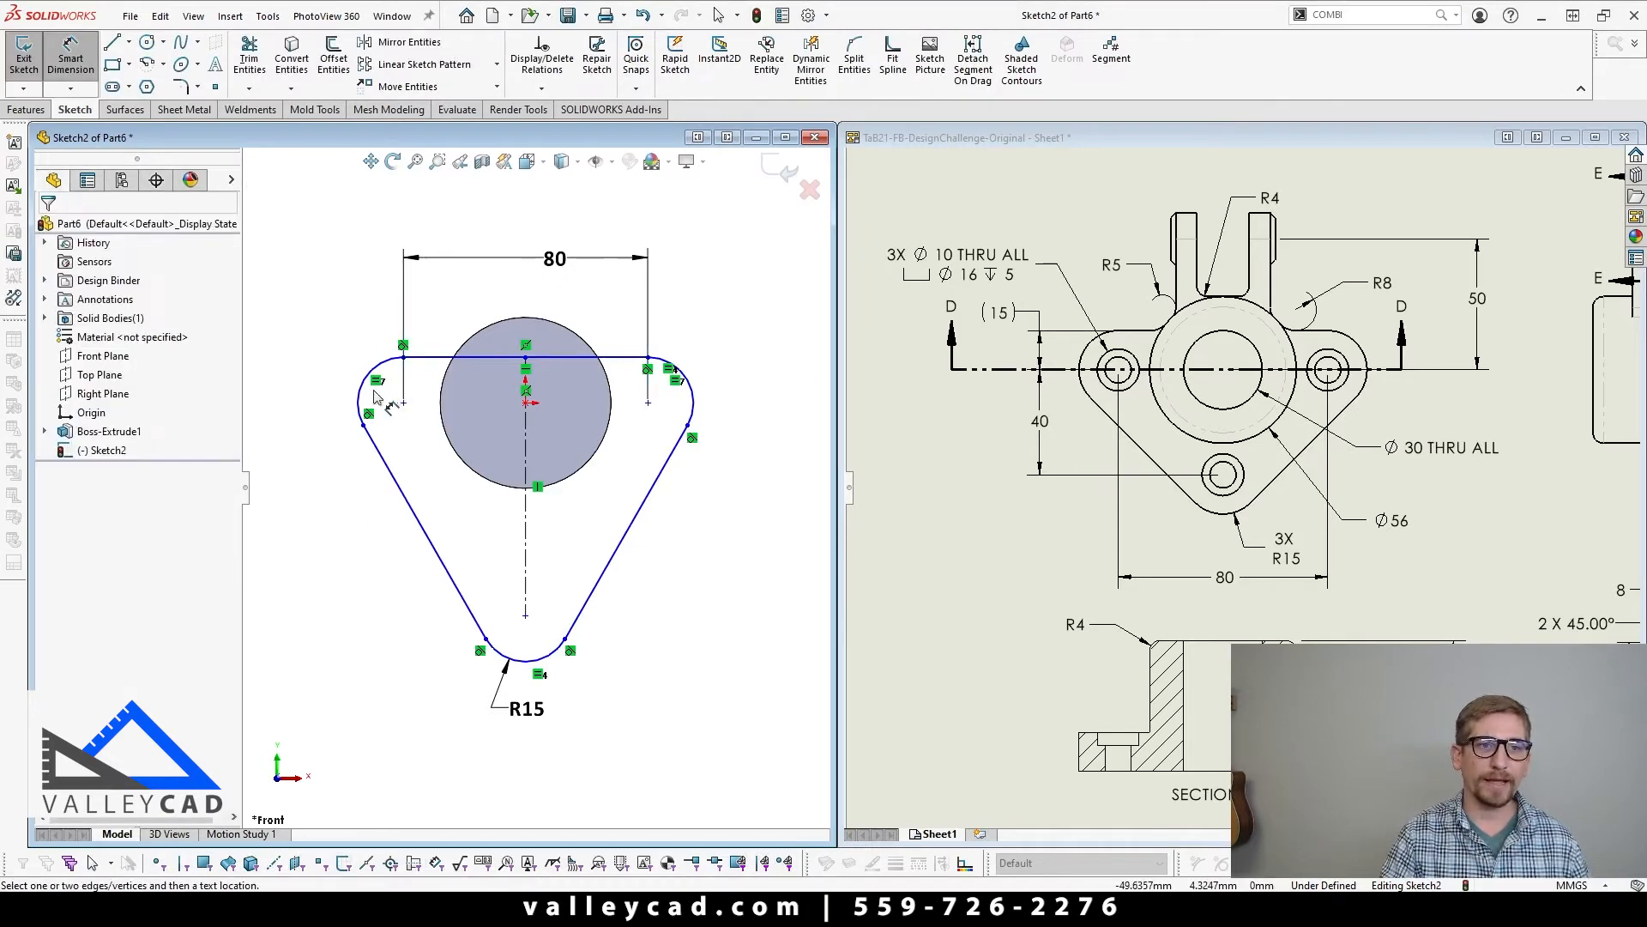
Step: Dimension the vertical distance between the upper-left arc's centre and the lower arc's centre to 40 mm
click(361, 393)
click(508, 660)
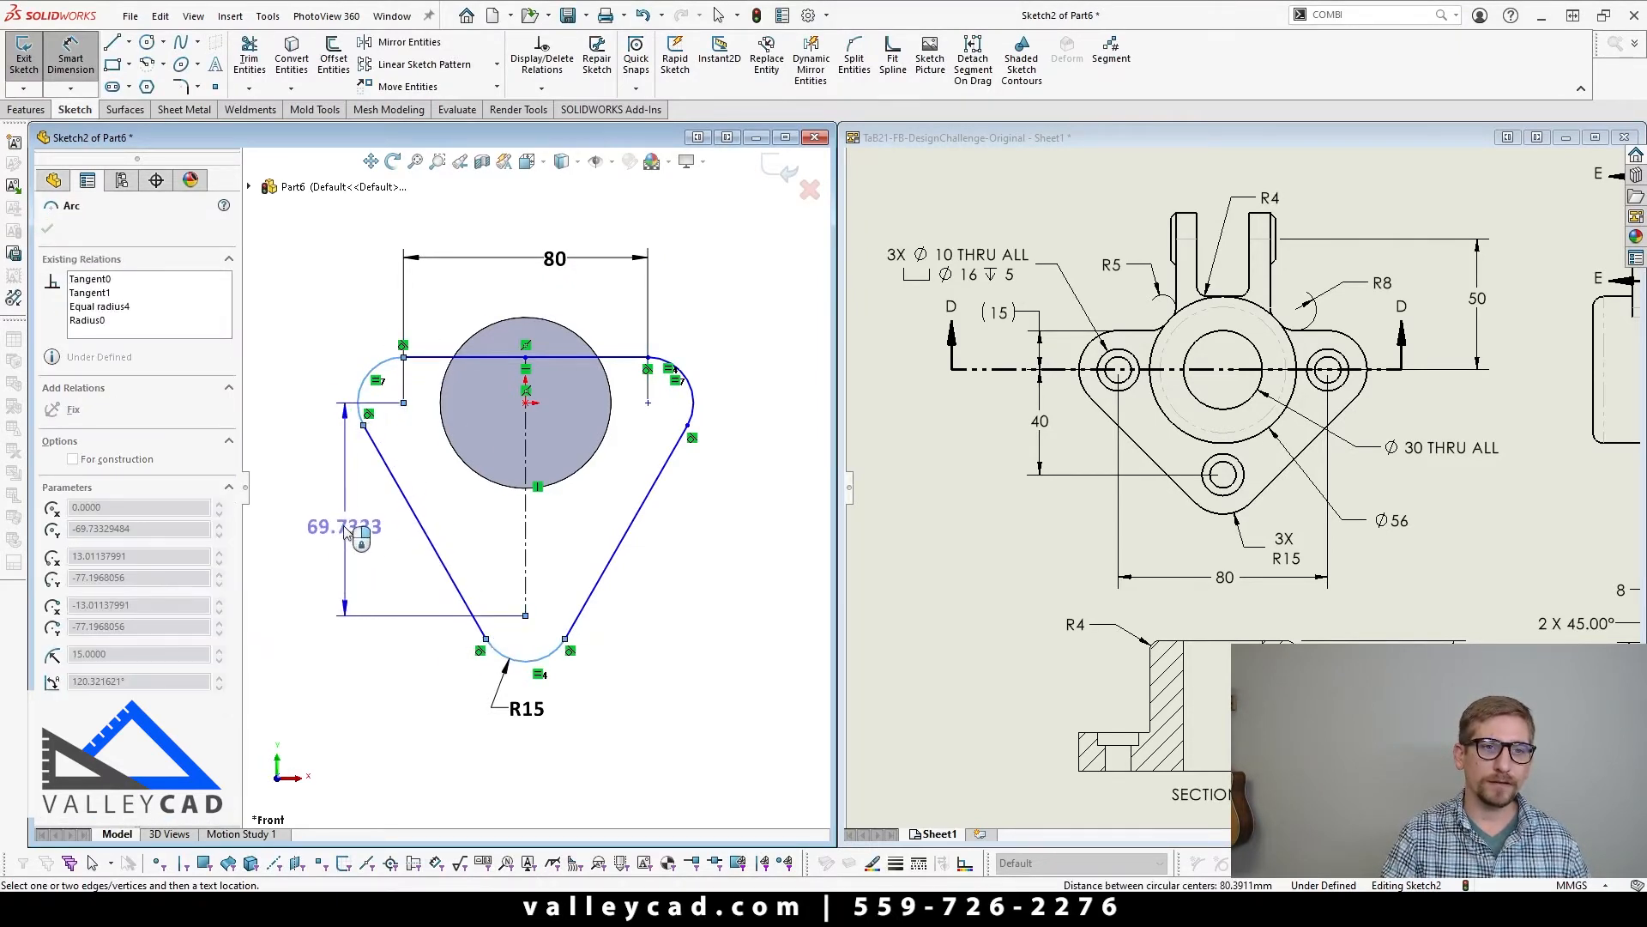
click(319, 521)
text(40)
key(Return)
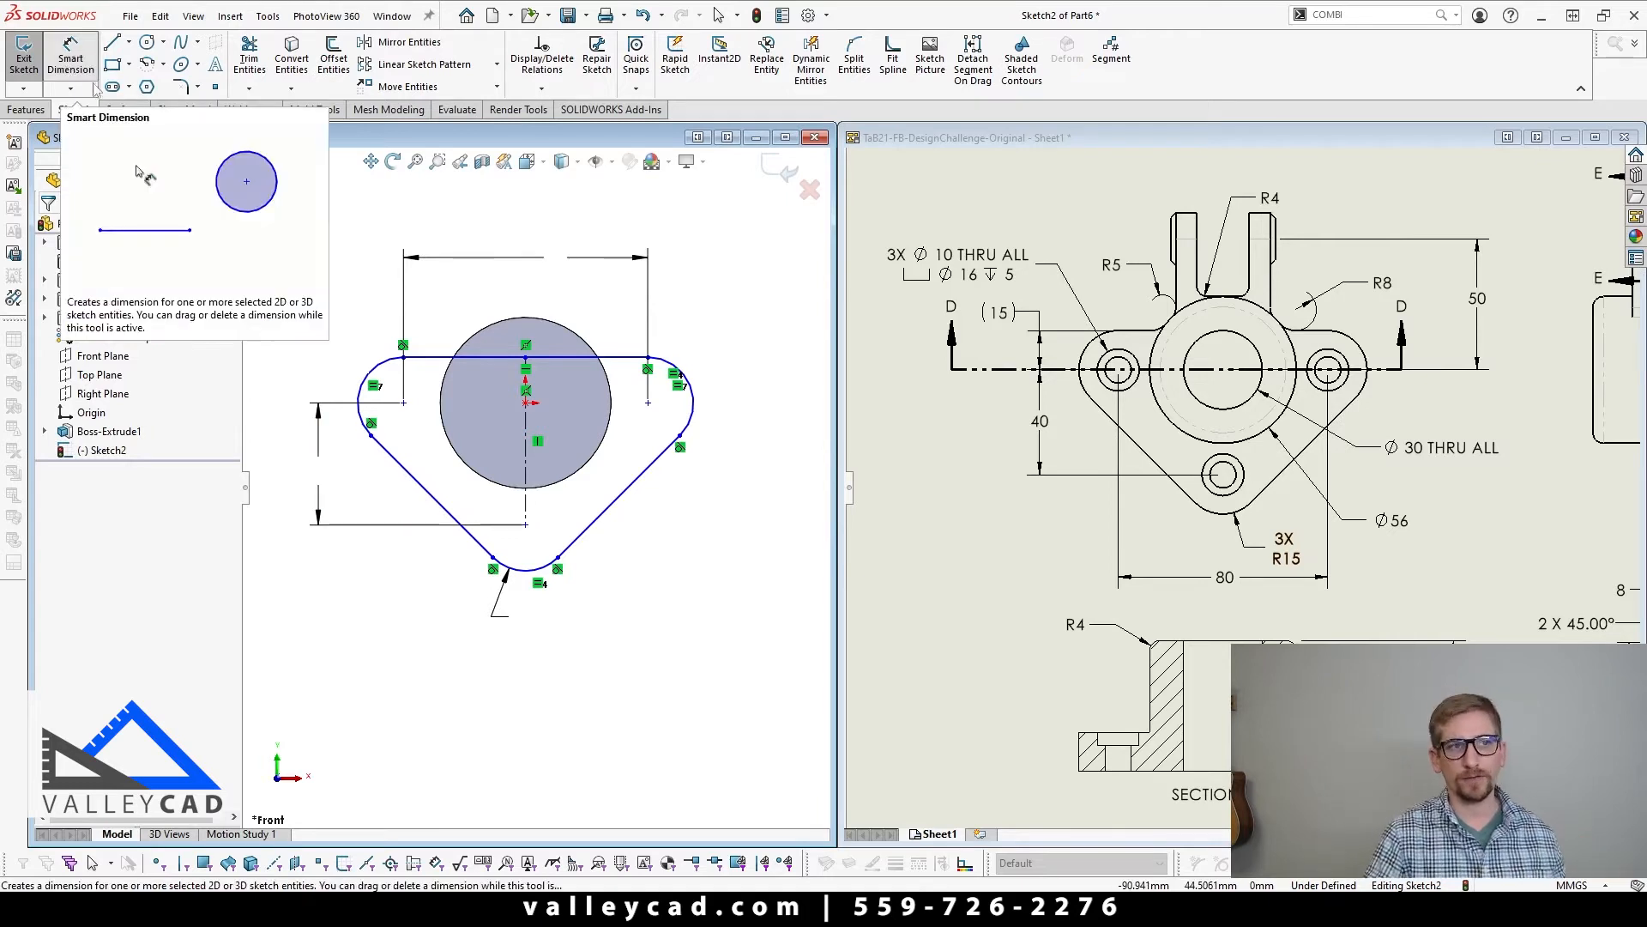
Step: Try a vertical dimension between the origin and the profile's top line, and delete it
click(526, 402)
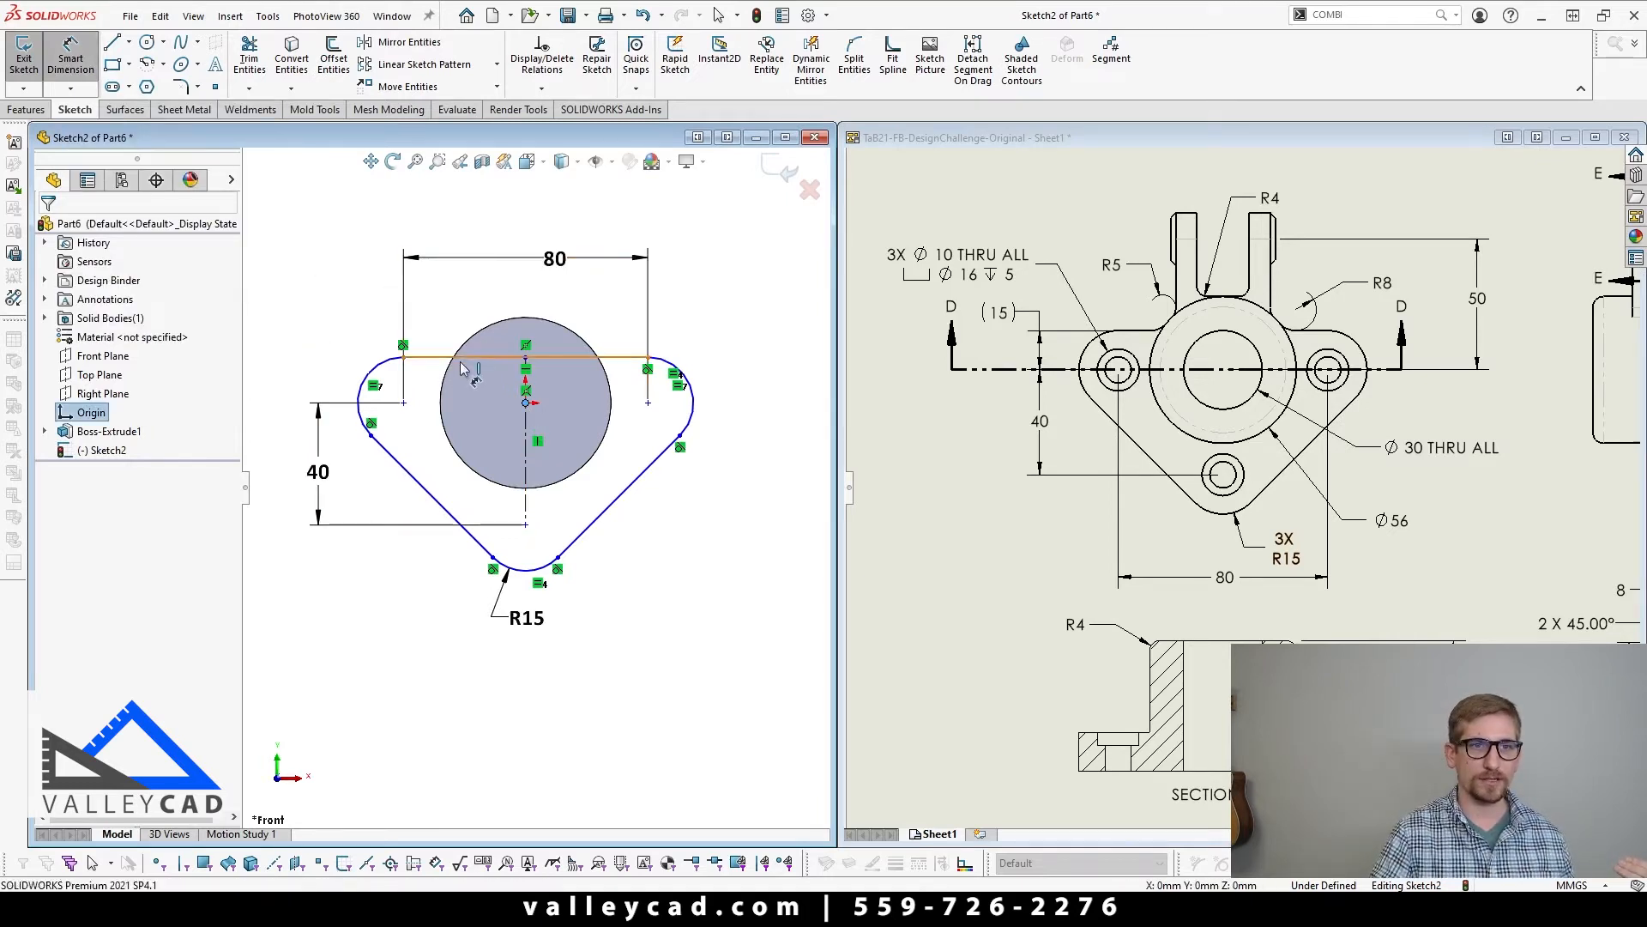
click(472, 357)
click(317, 370)
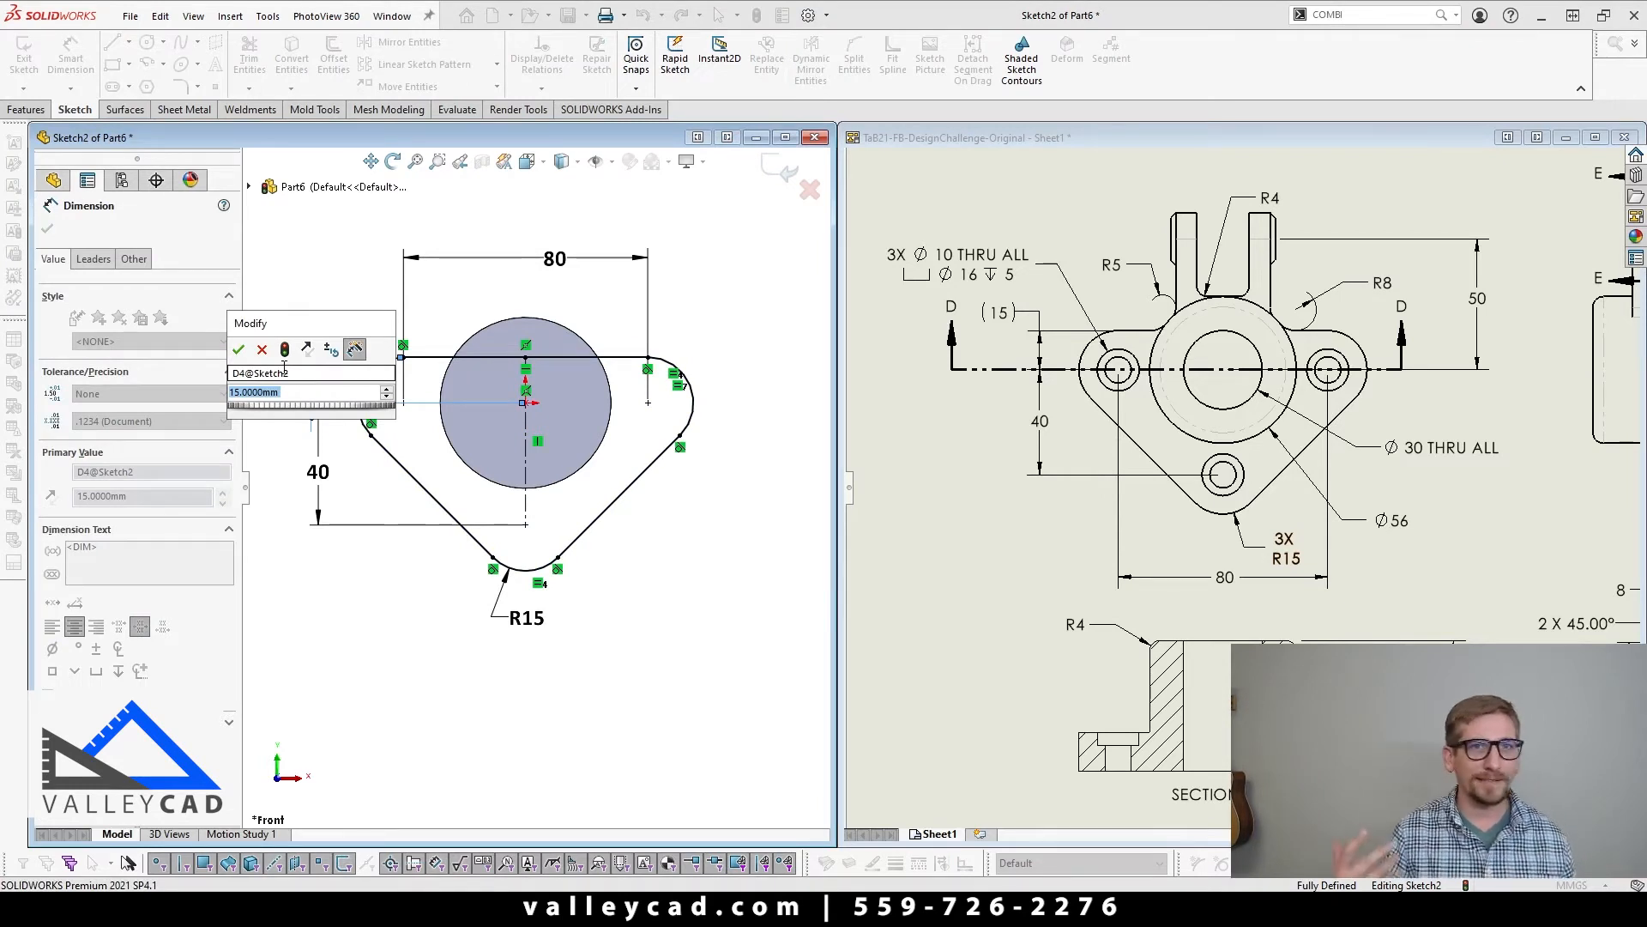
drag(326, 324, 547, 202)
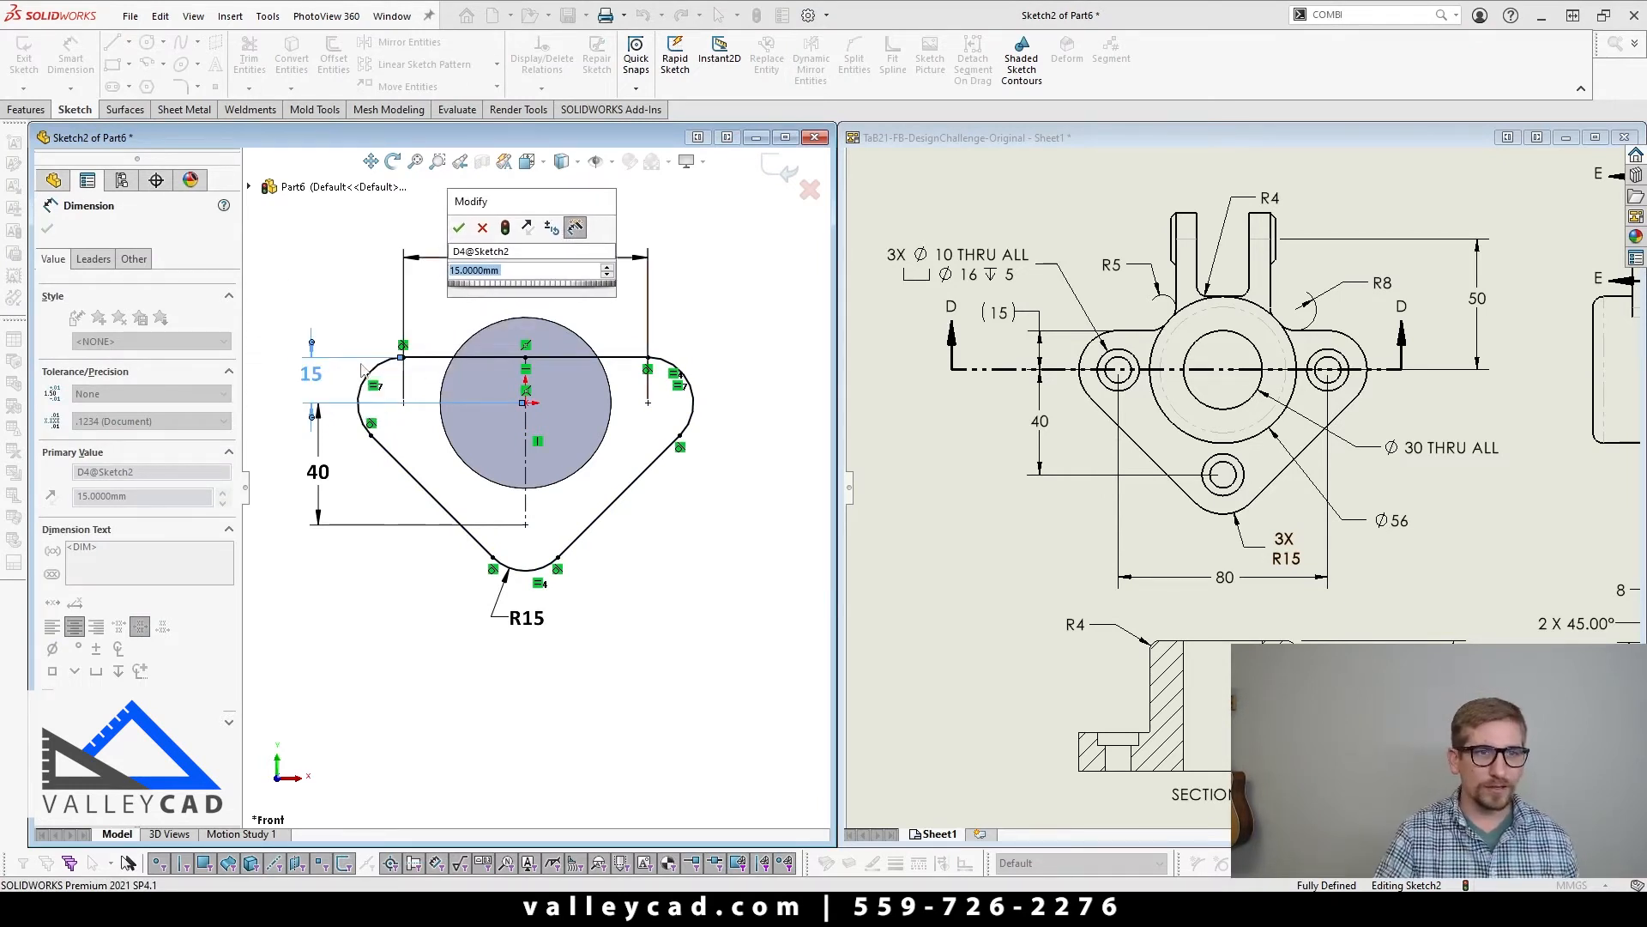
click(486, 227)
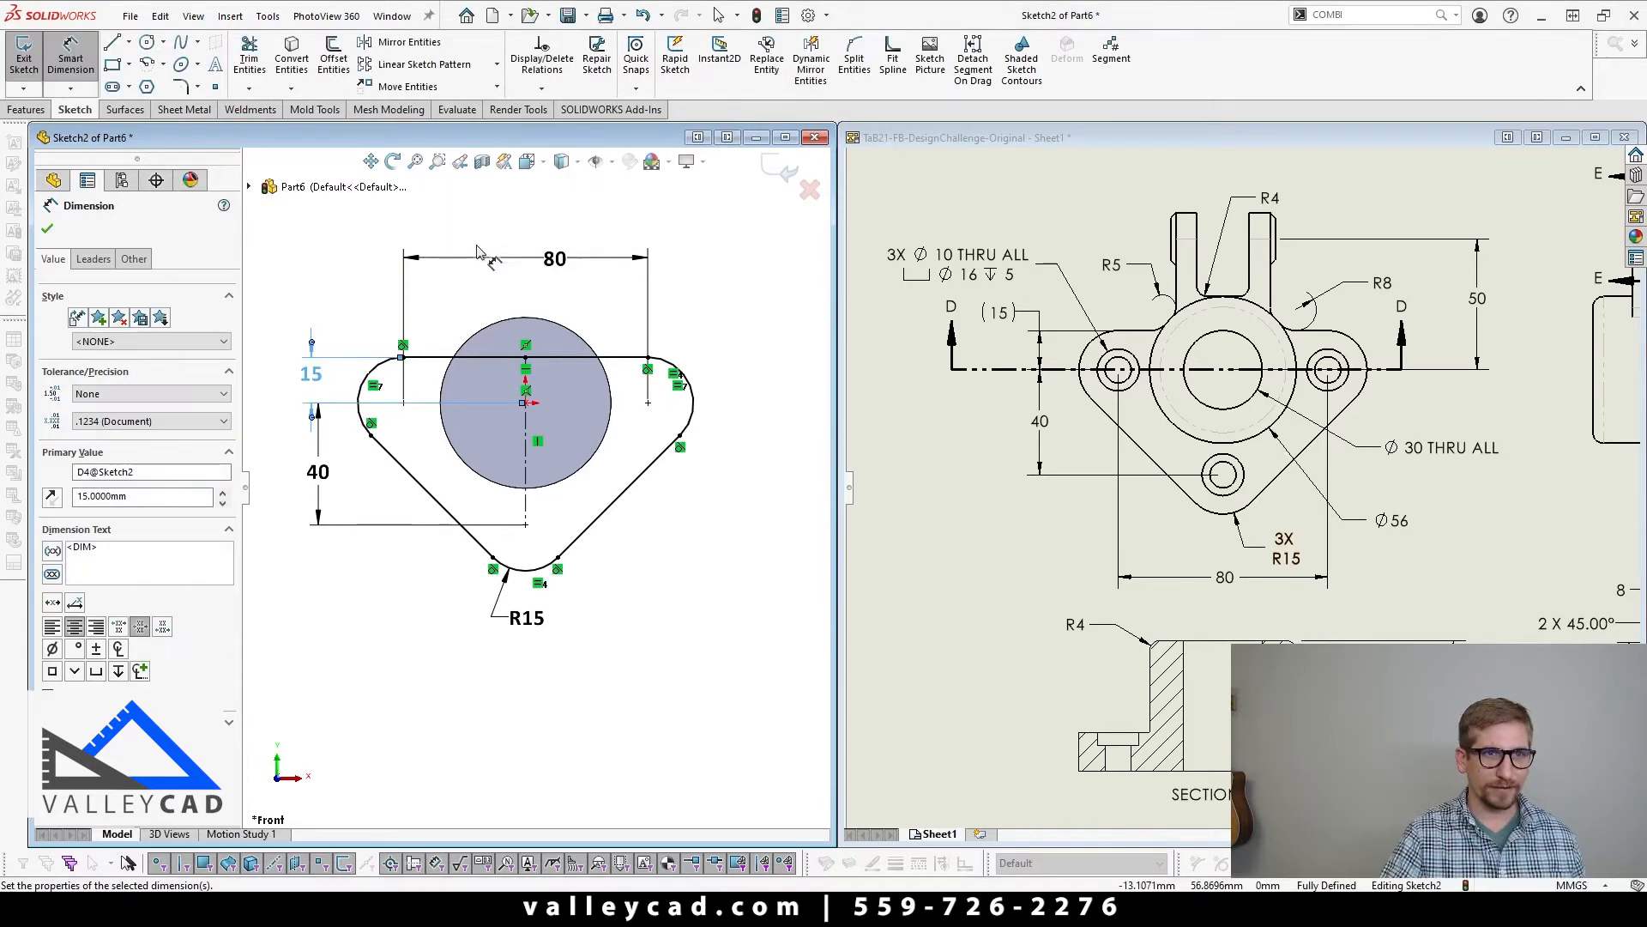
key(Delete)
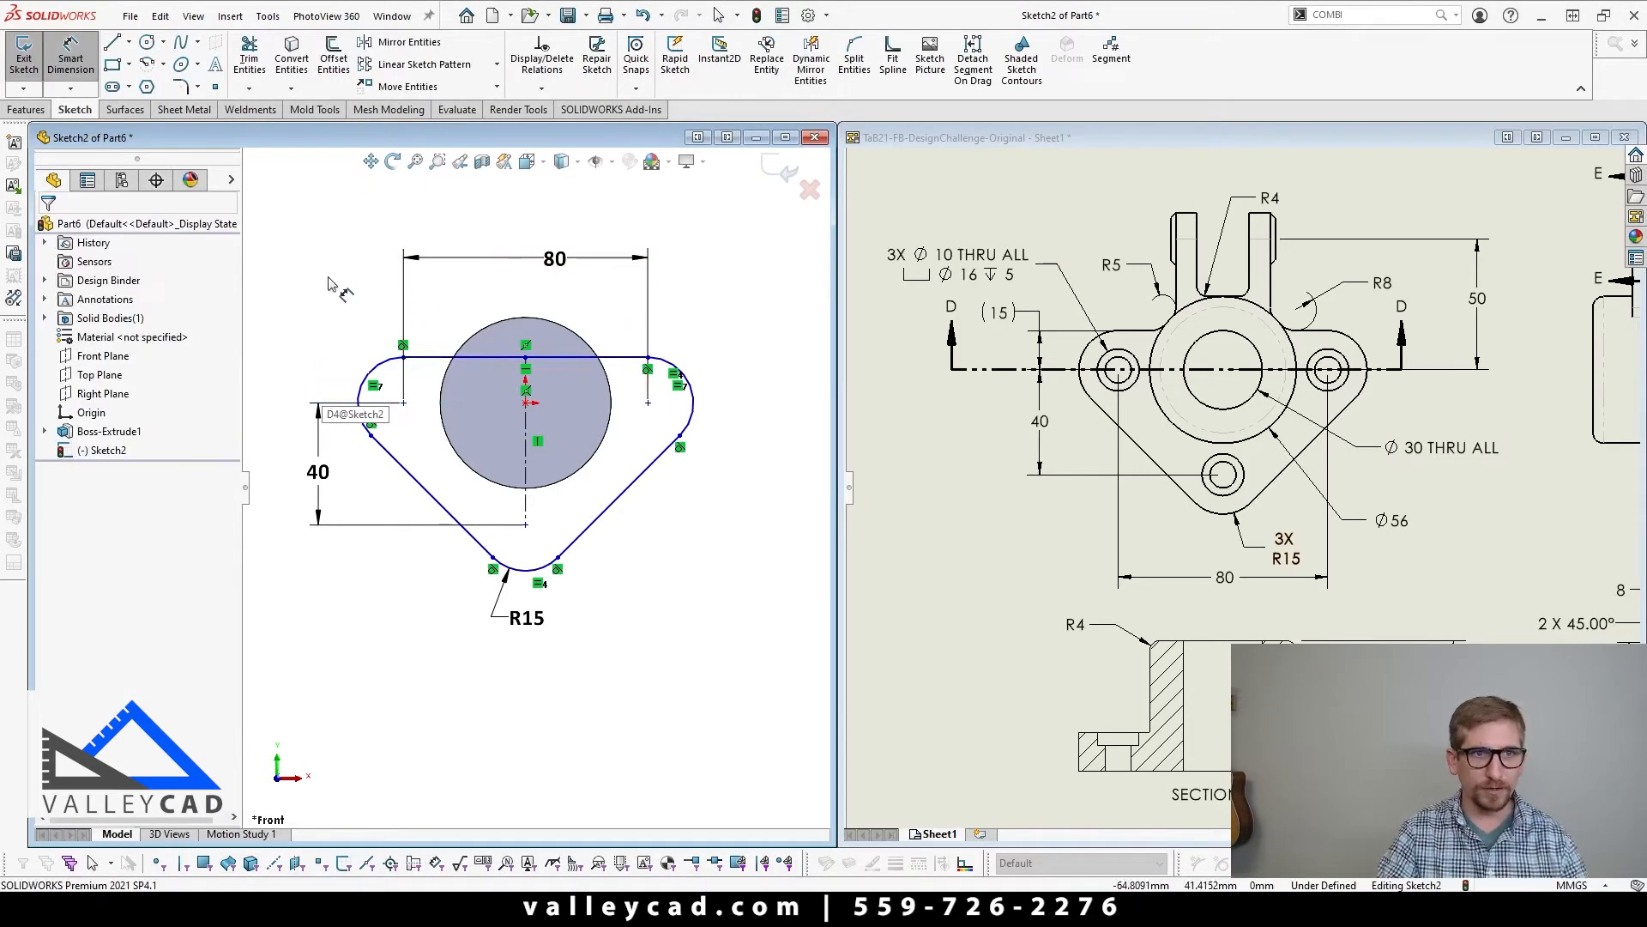
Step: Make the upper-left arc's centre horizontal with the origin and move the R15 dimension text down and to the right of the lower arc
key(Escape)
click(403, 403)
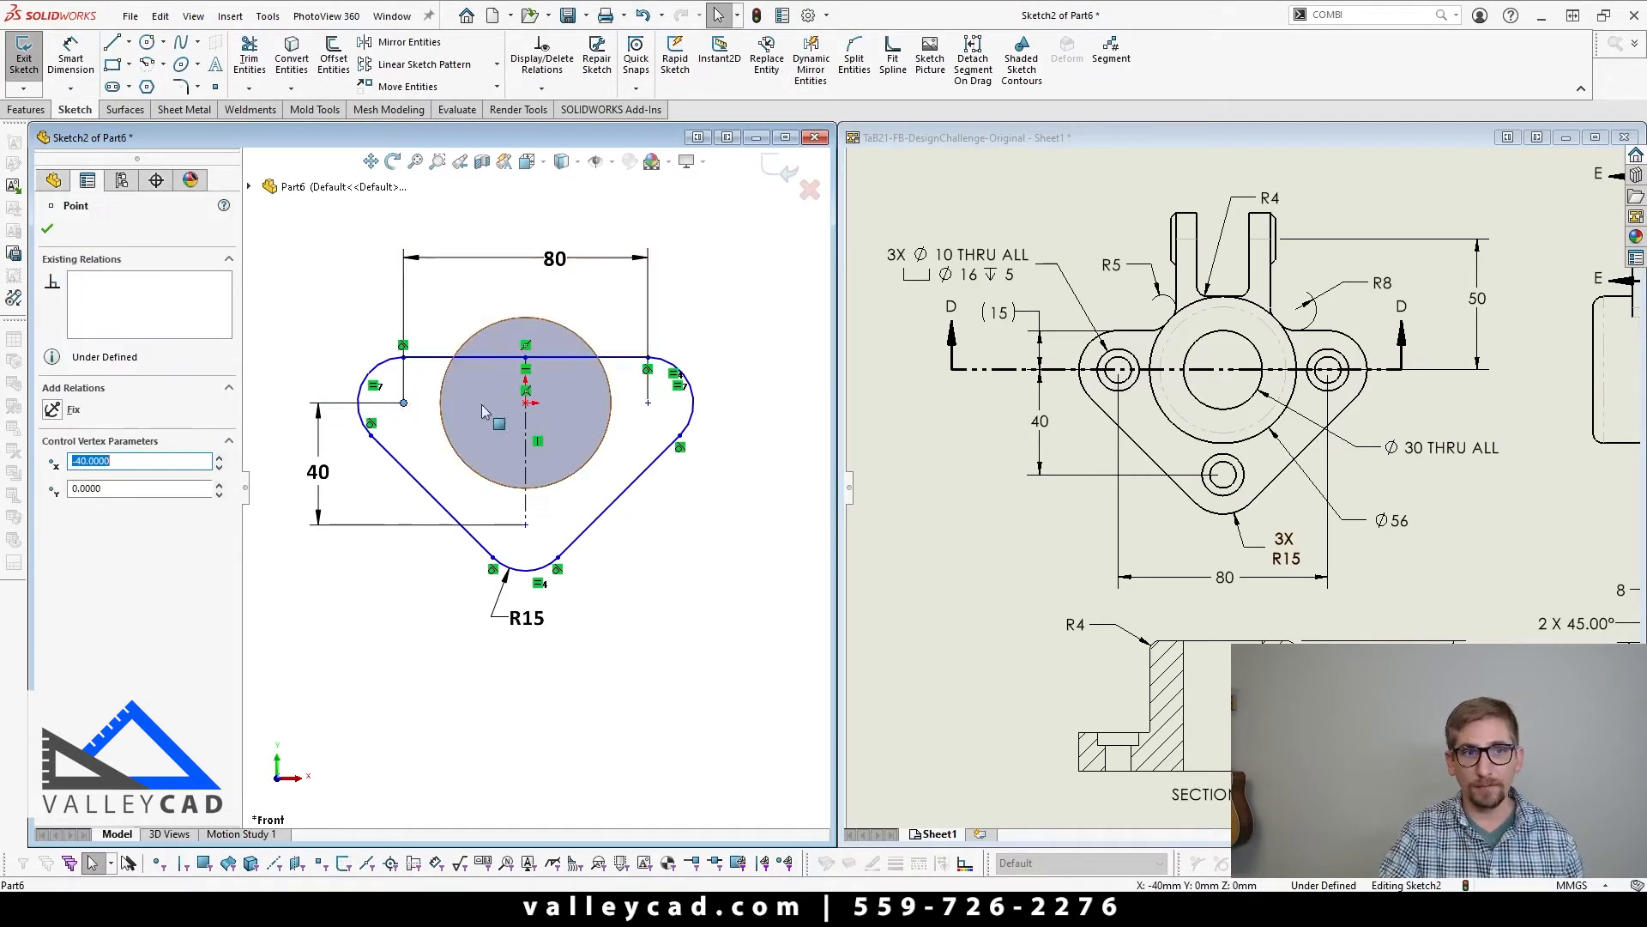
ctrl+click(526, 403)
click(577, 327)
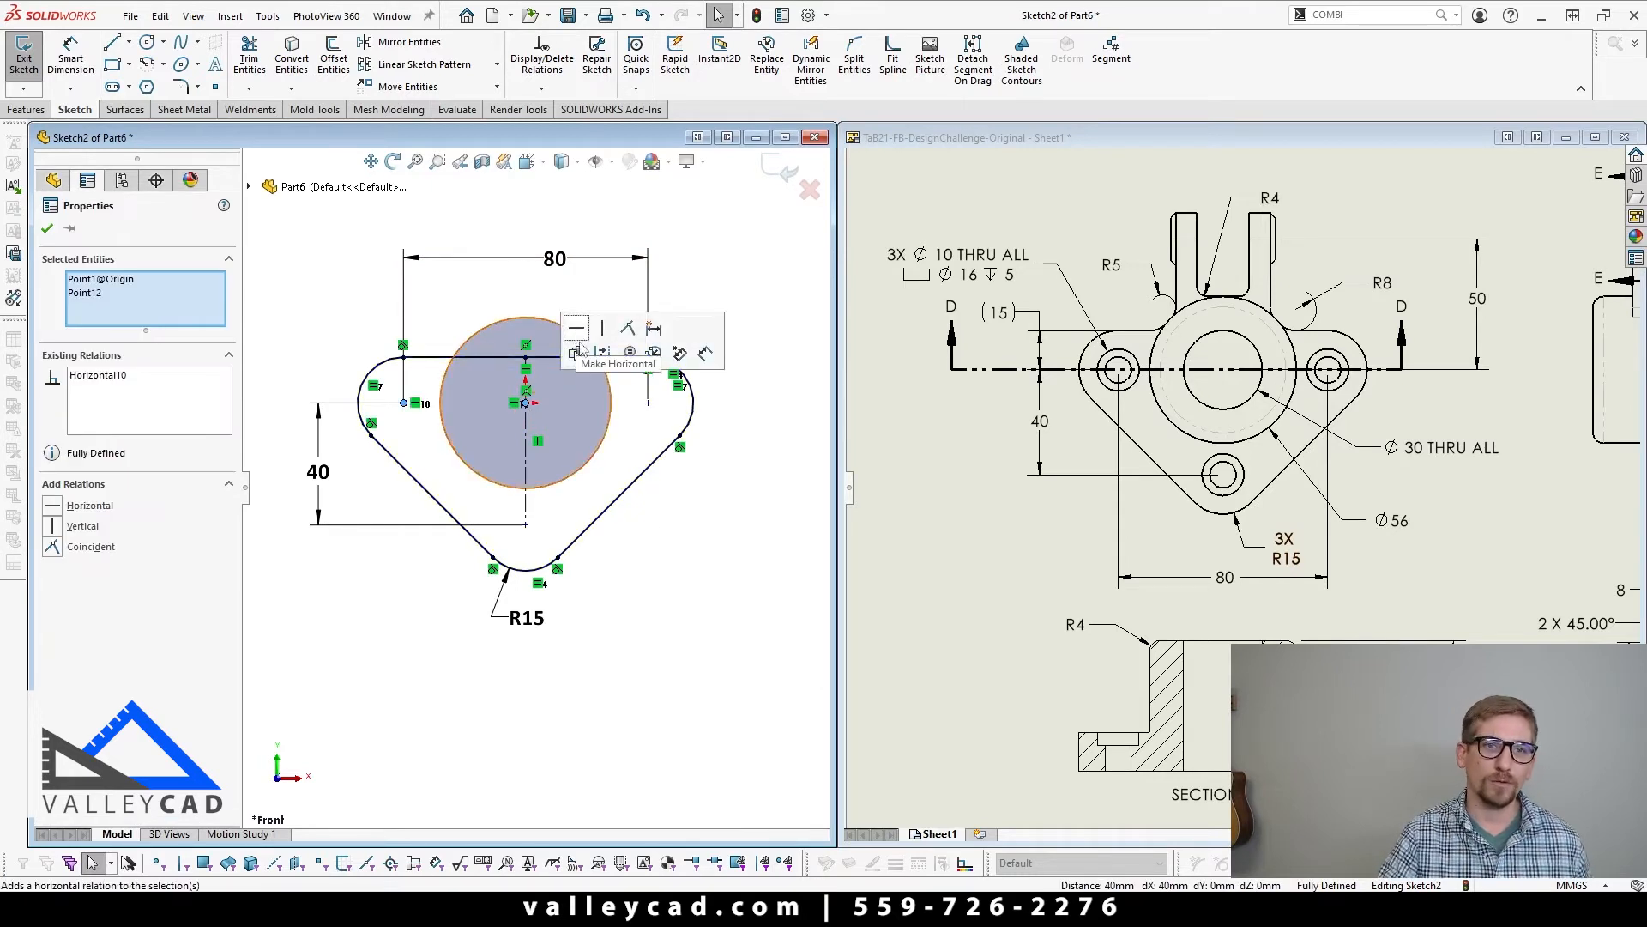
click(675, 591)
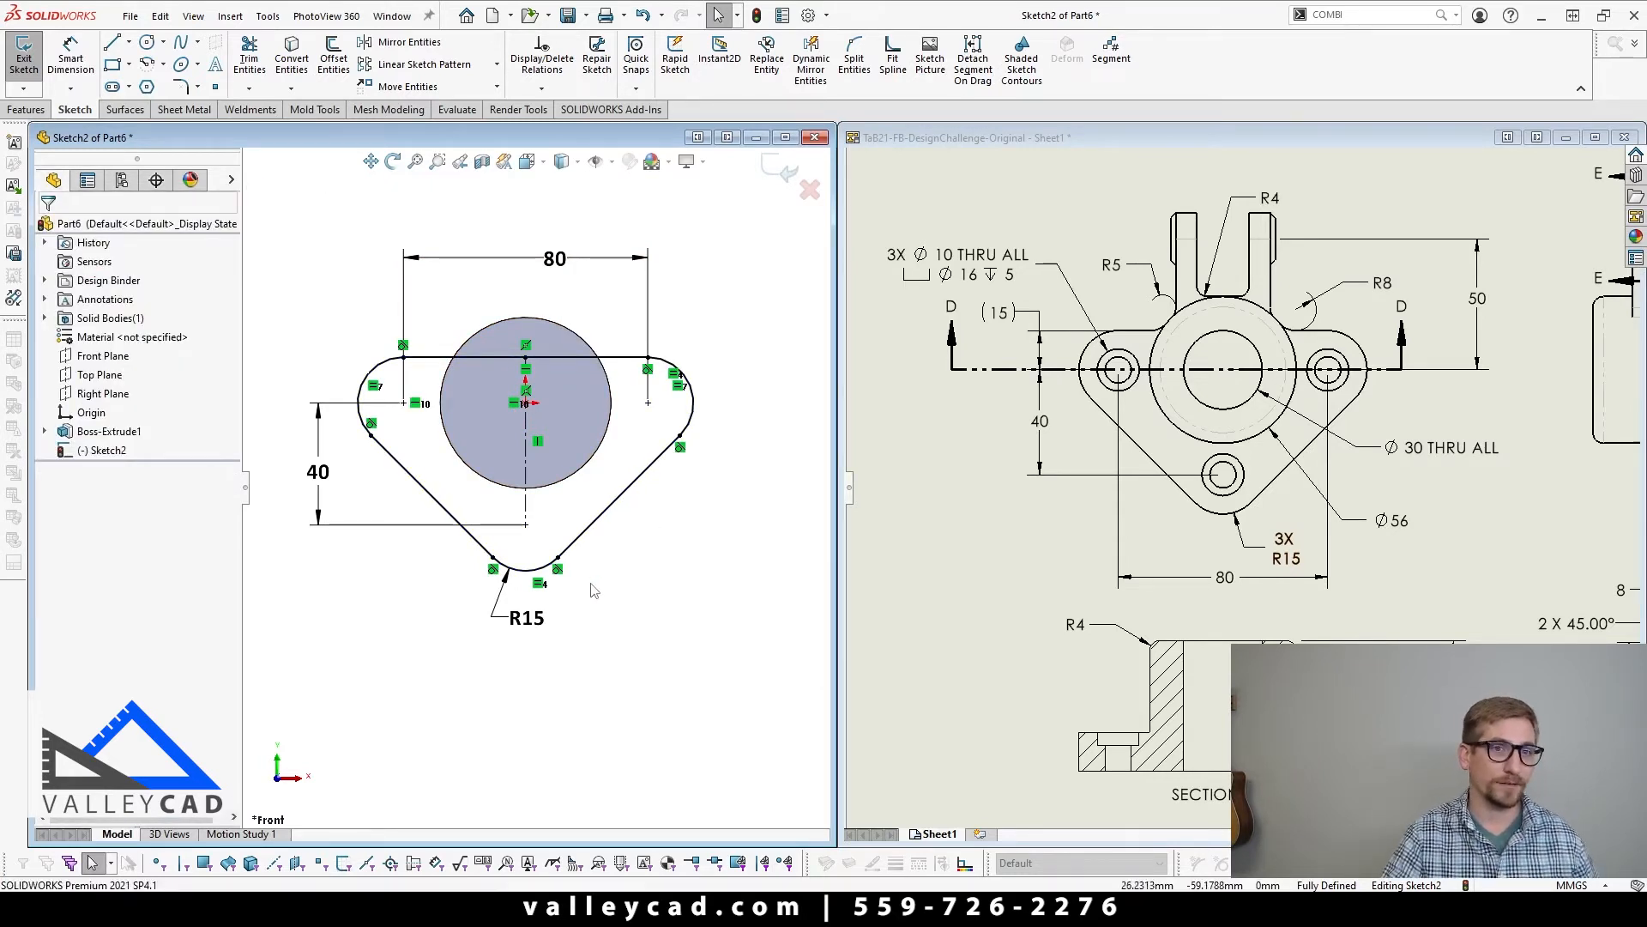
drag(526, 618, 611, 649)
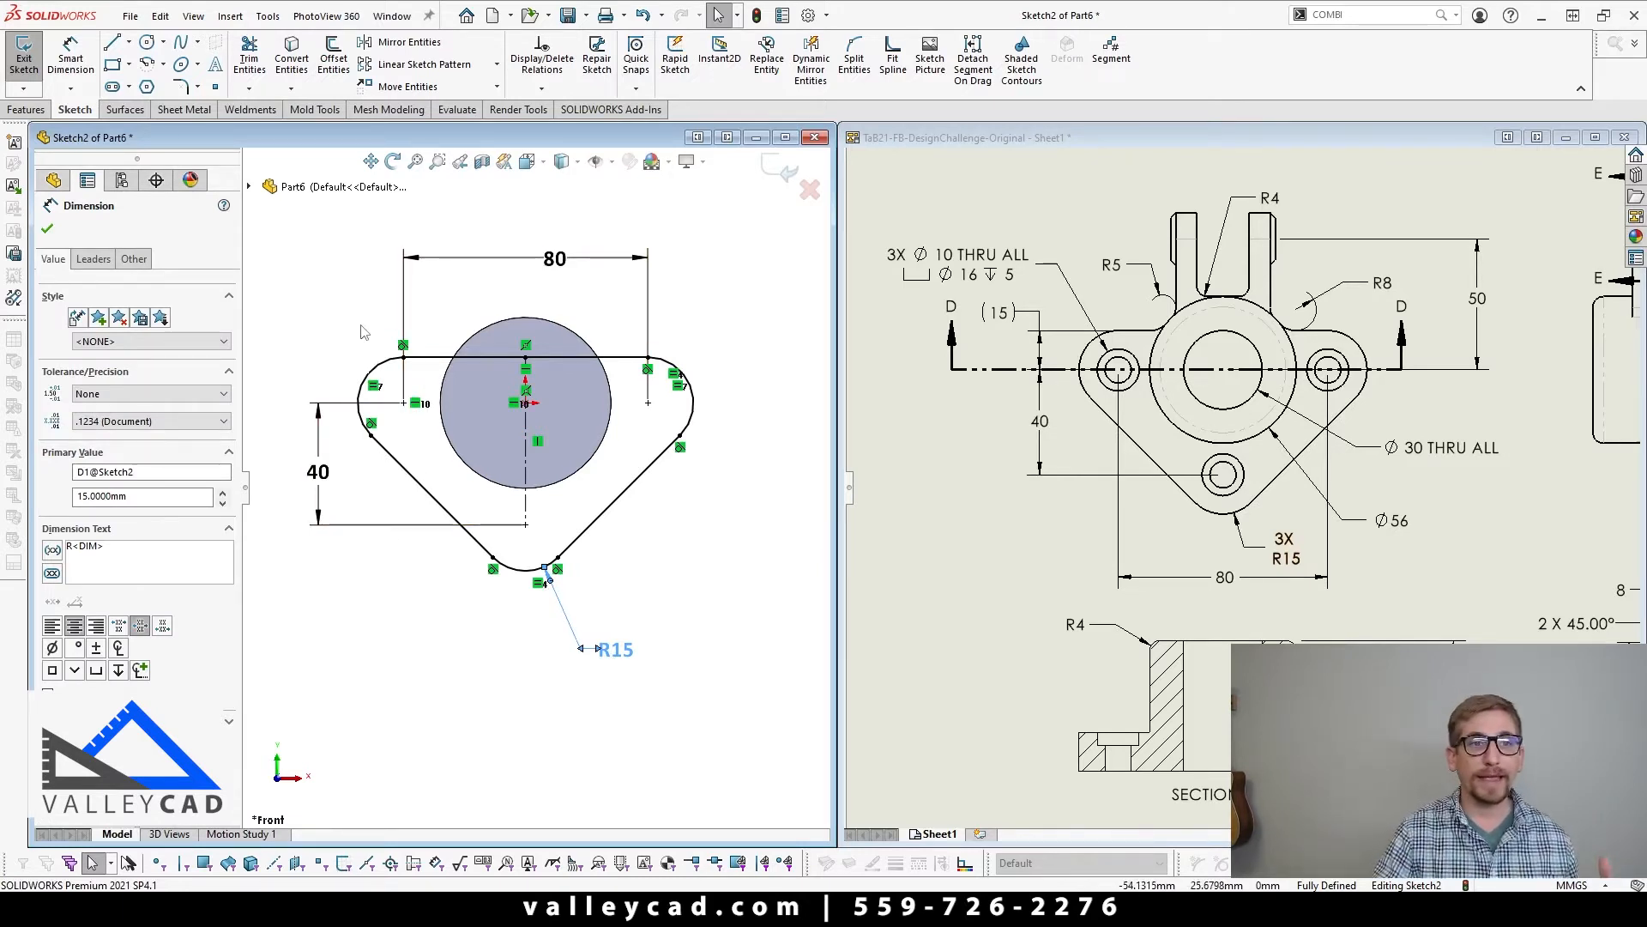
Step: Try a corner radius of 10 mm on the flange profile and undo the change
click(502, 357)
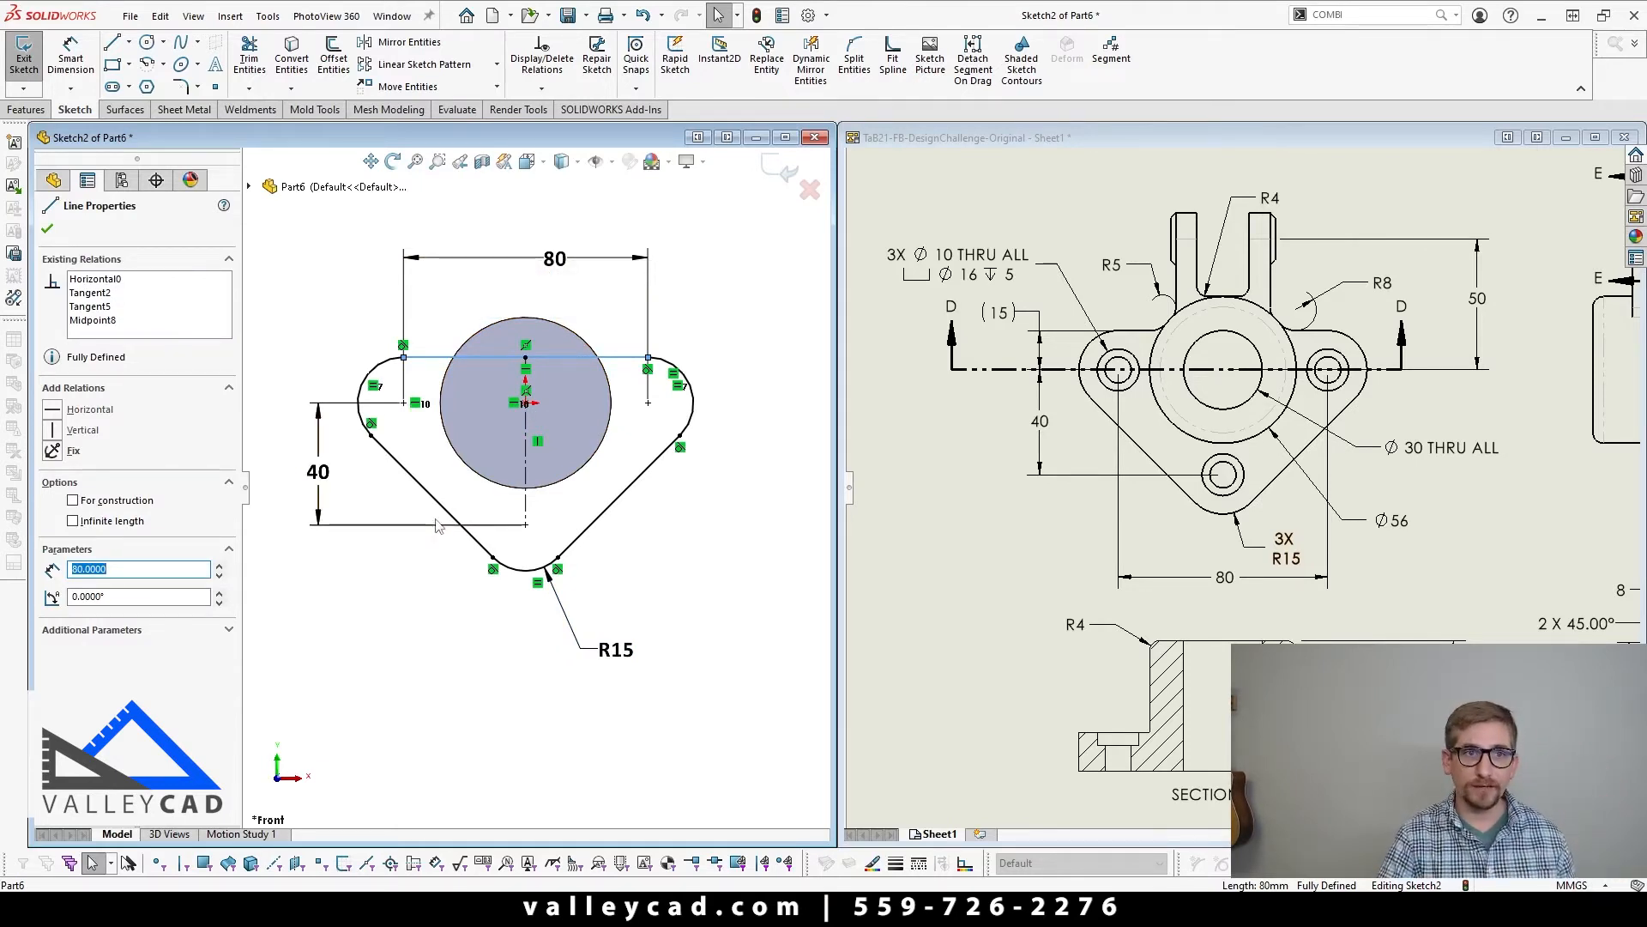
double_click(611, 649)
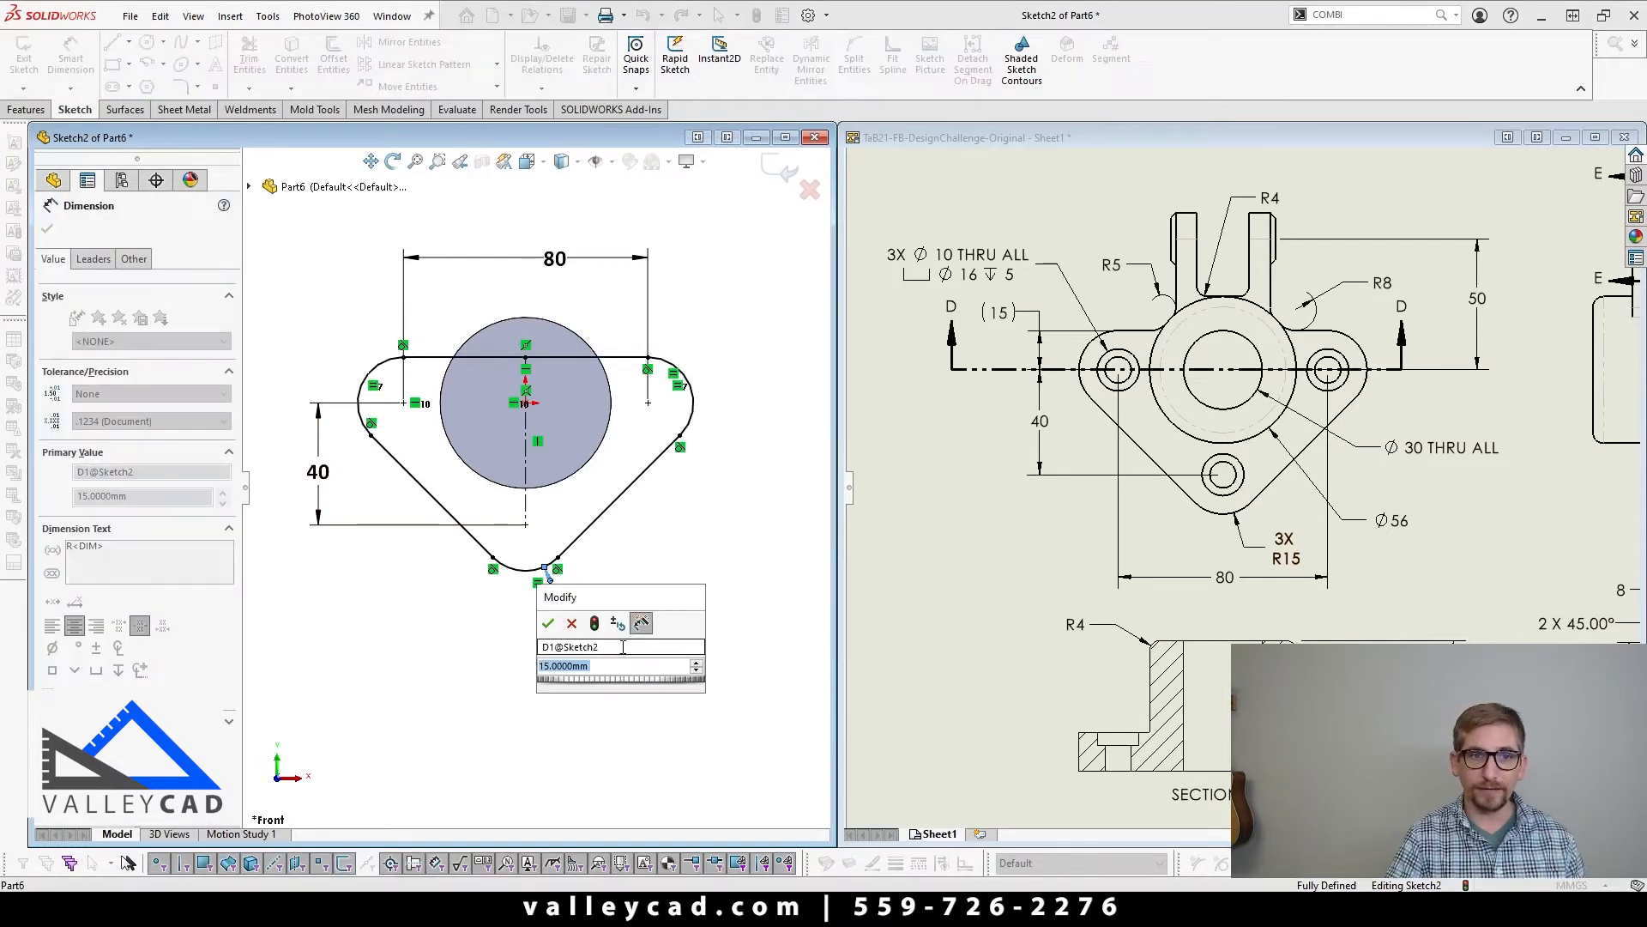
text(10)
key(Return)
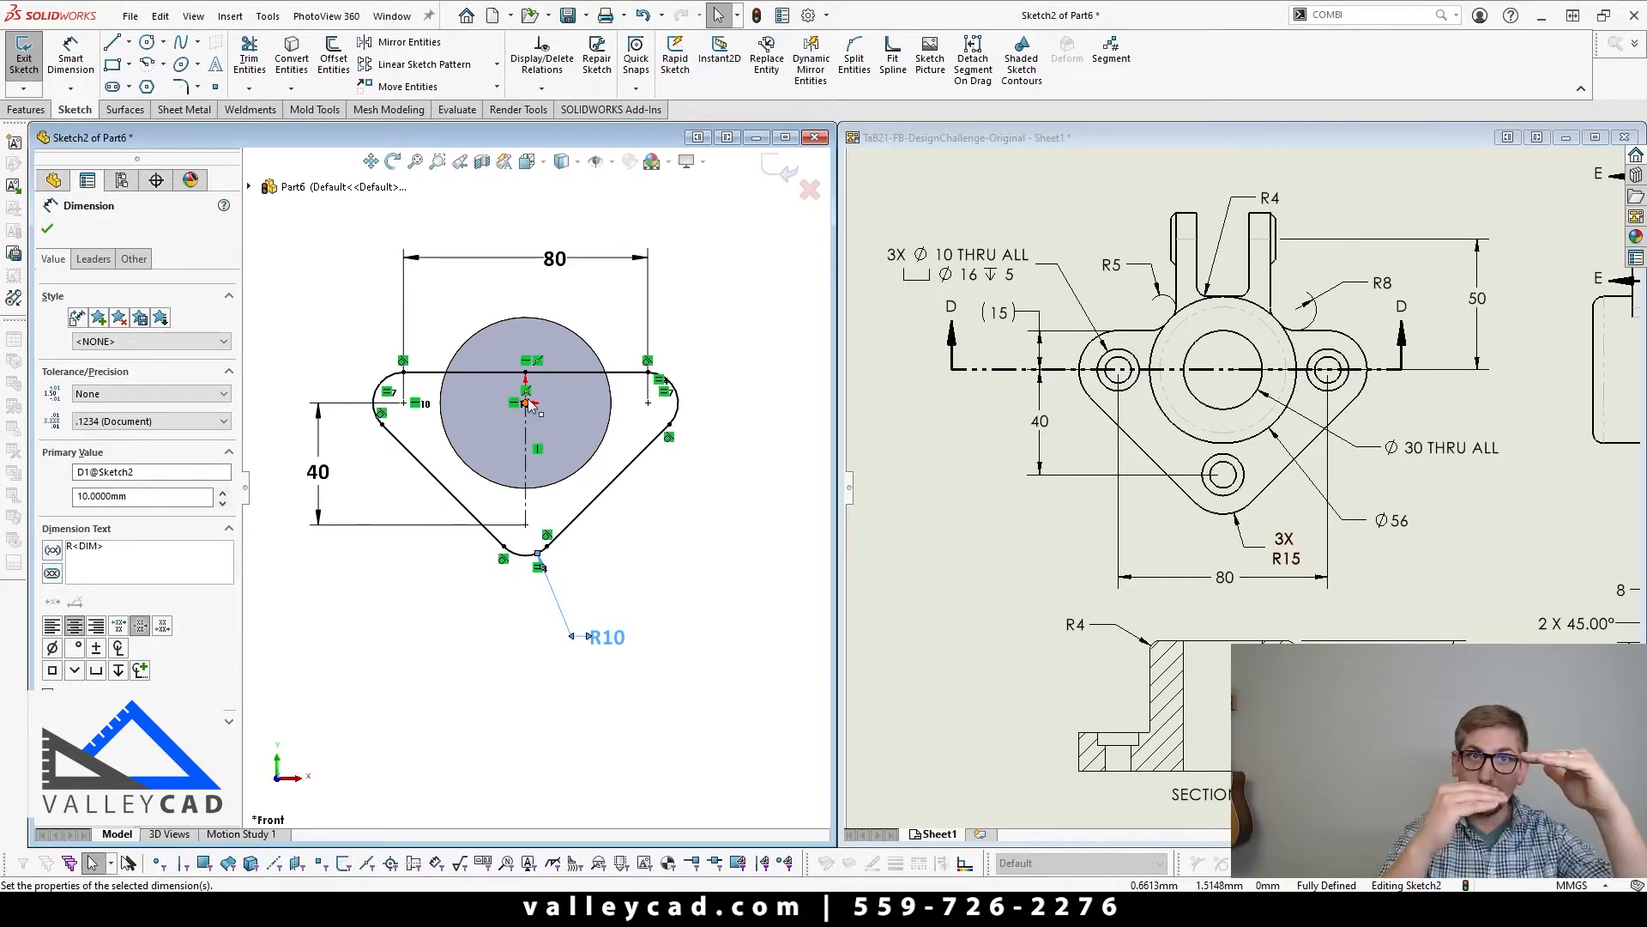
click(523, 665)
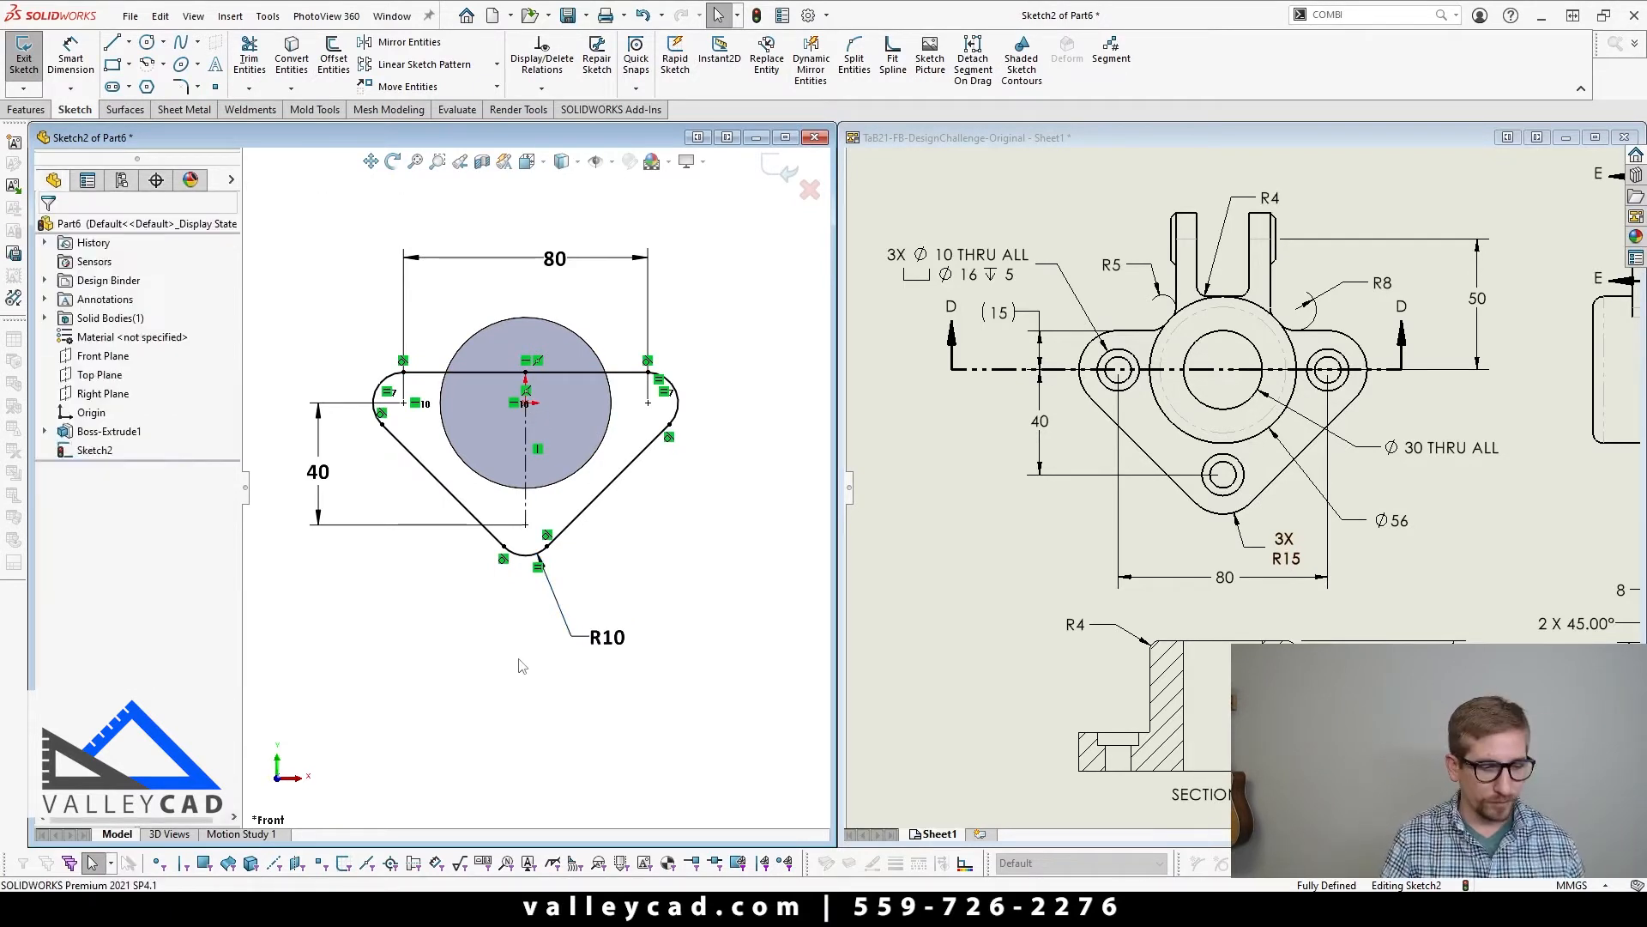
key(ctrl+z)
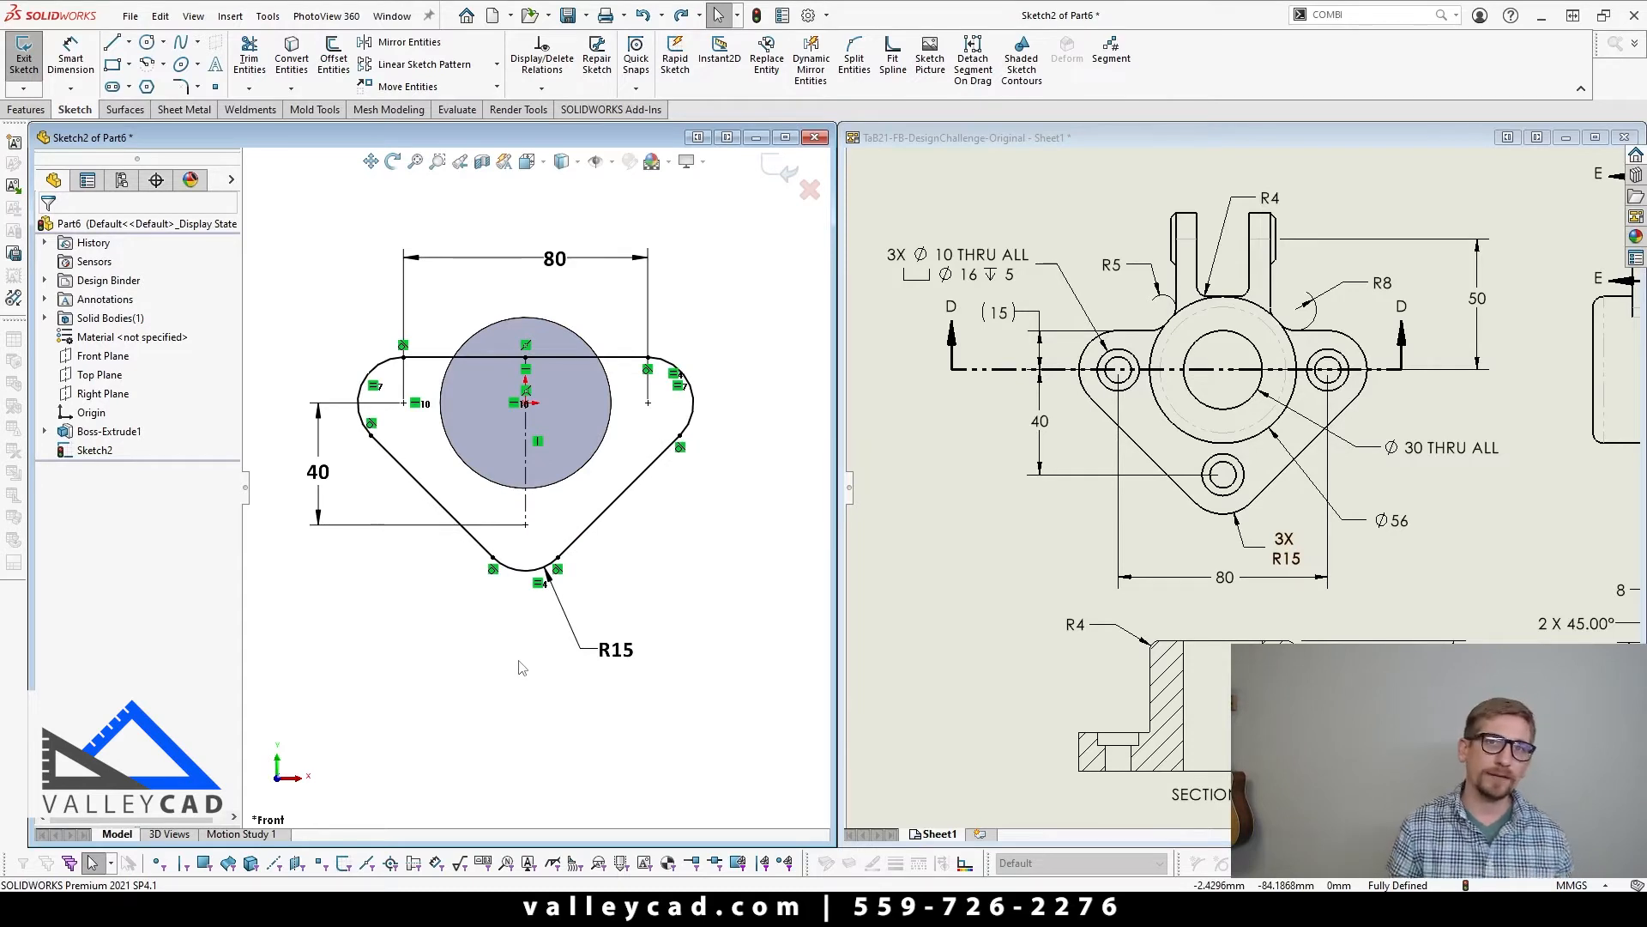
click(446, 359)
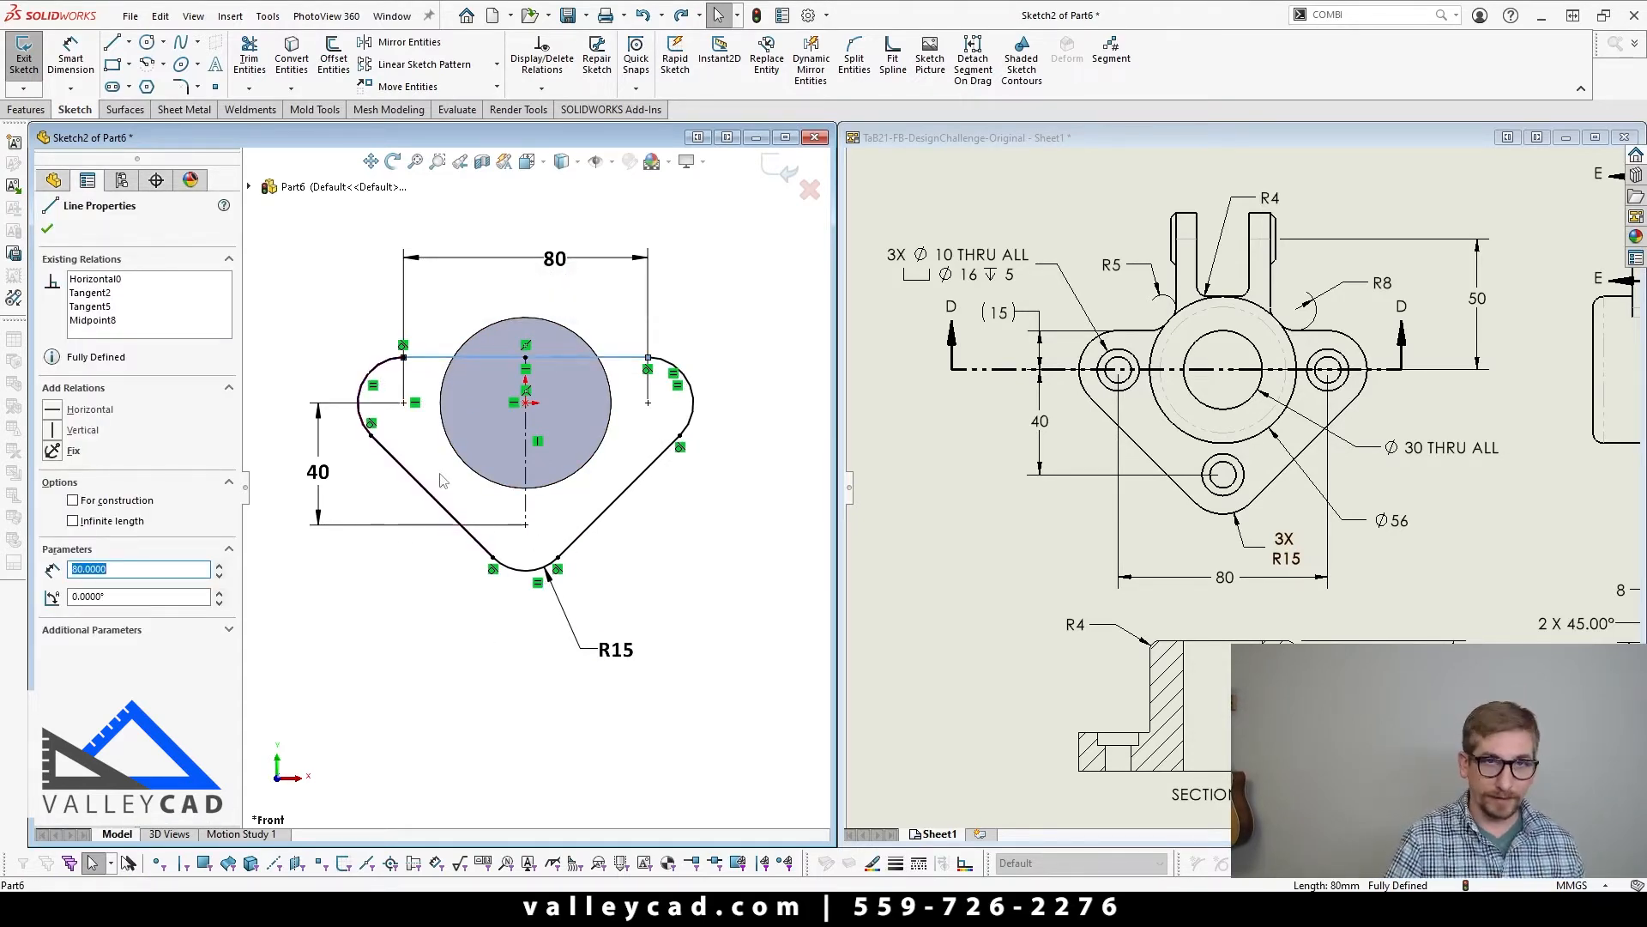
click(482, 672)
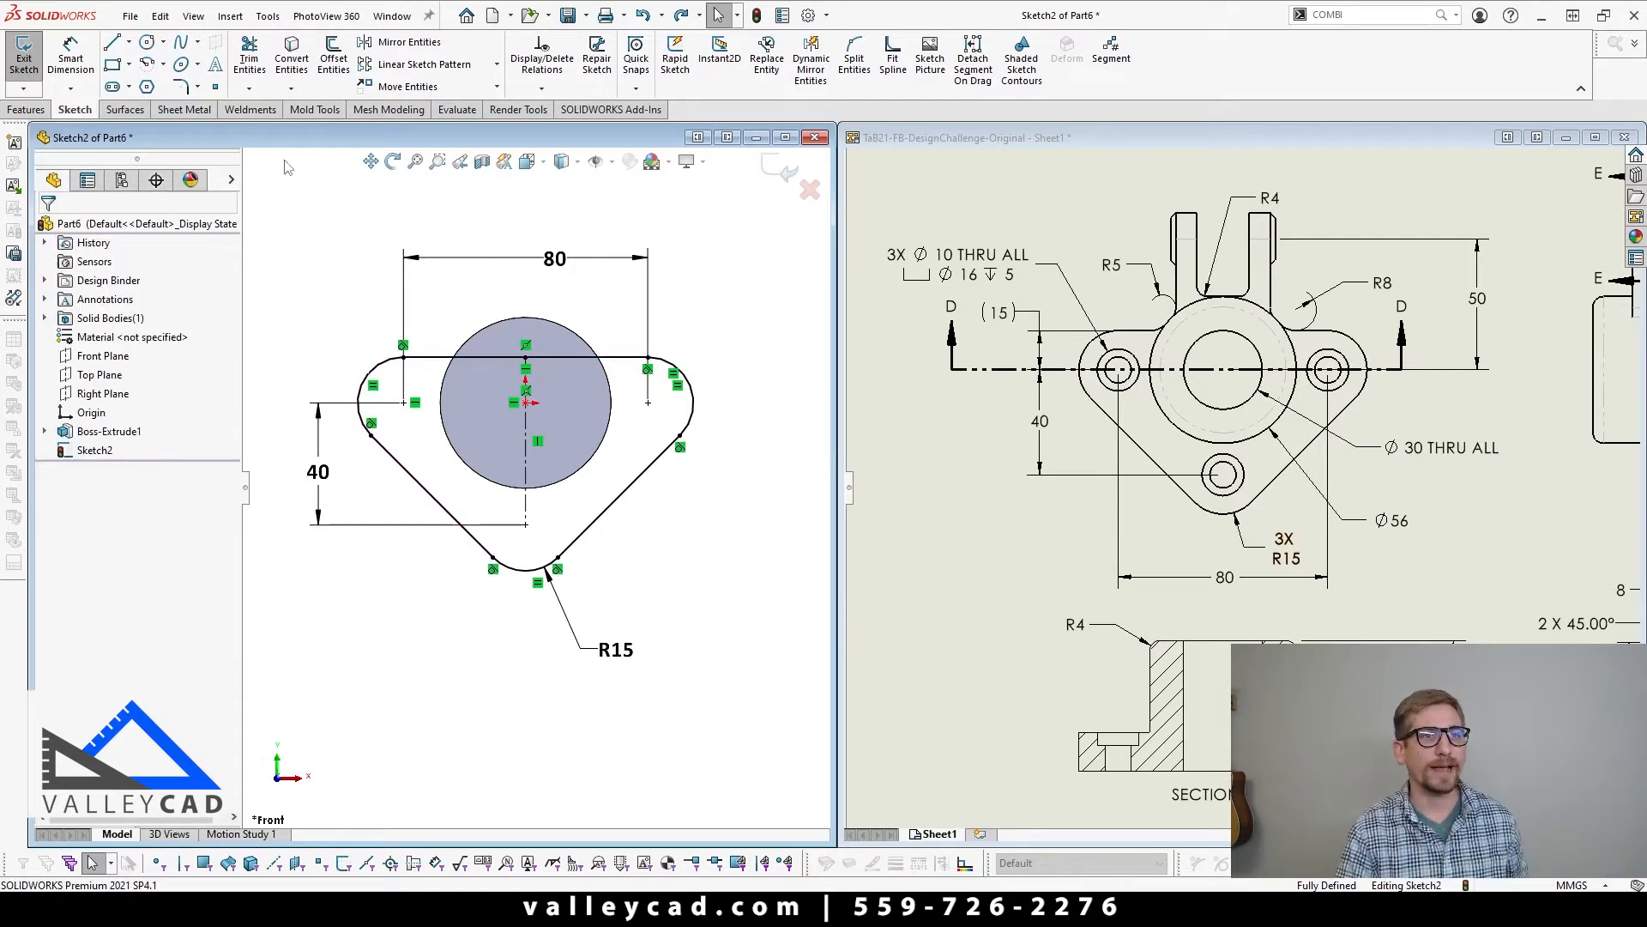
Step: Extrude the rounded triangular flange profile as a blind boss 15 mm deep, merged with the cylinder
click(36, 110)
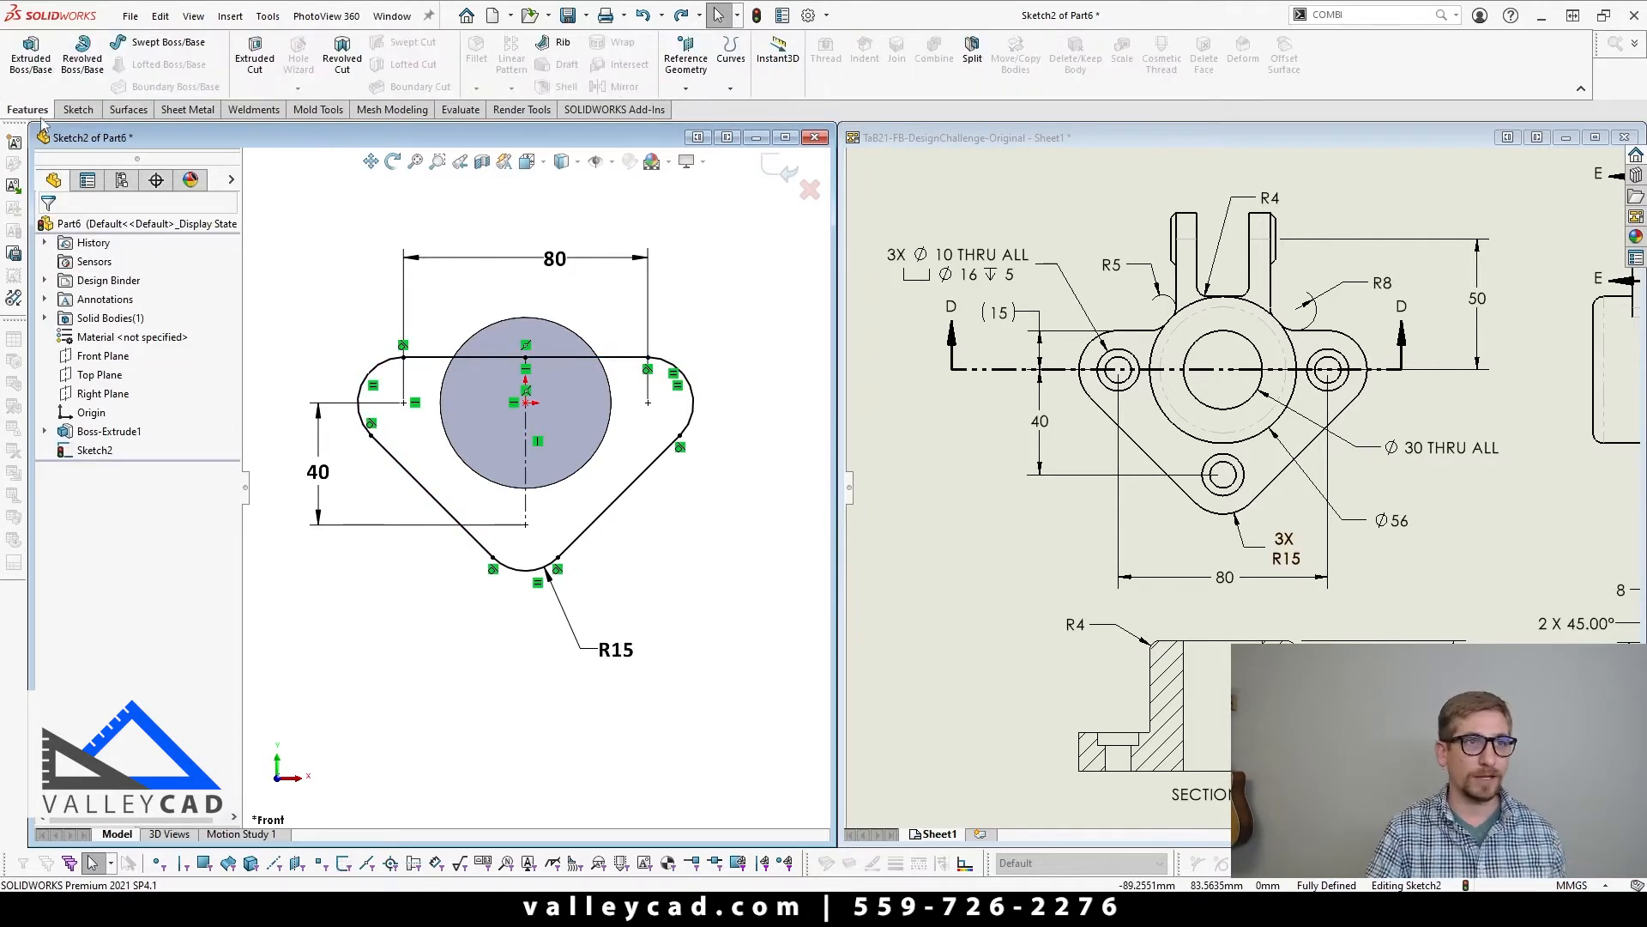
click(52, 70)
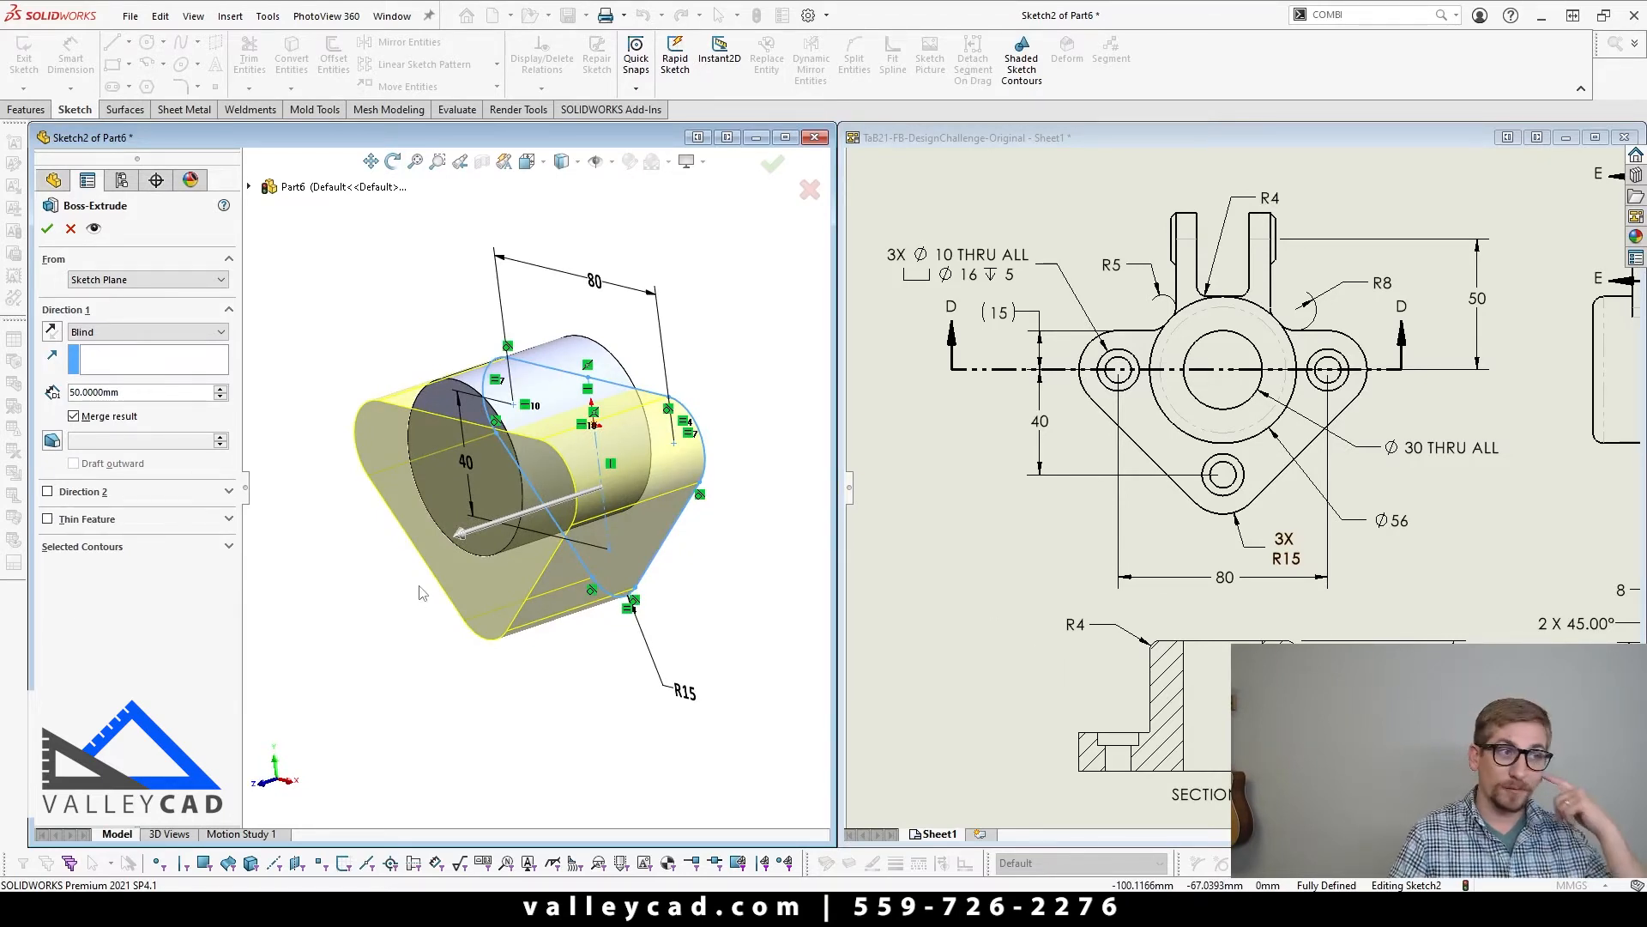
double_click(174, 391)
text(15)
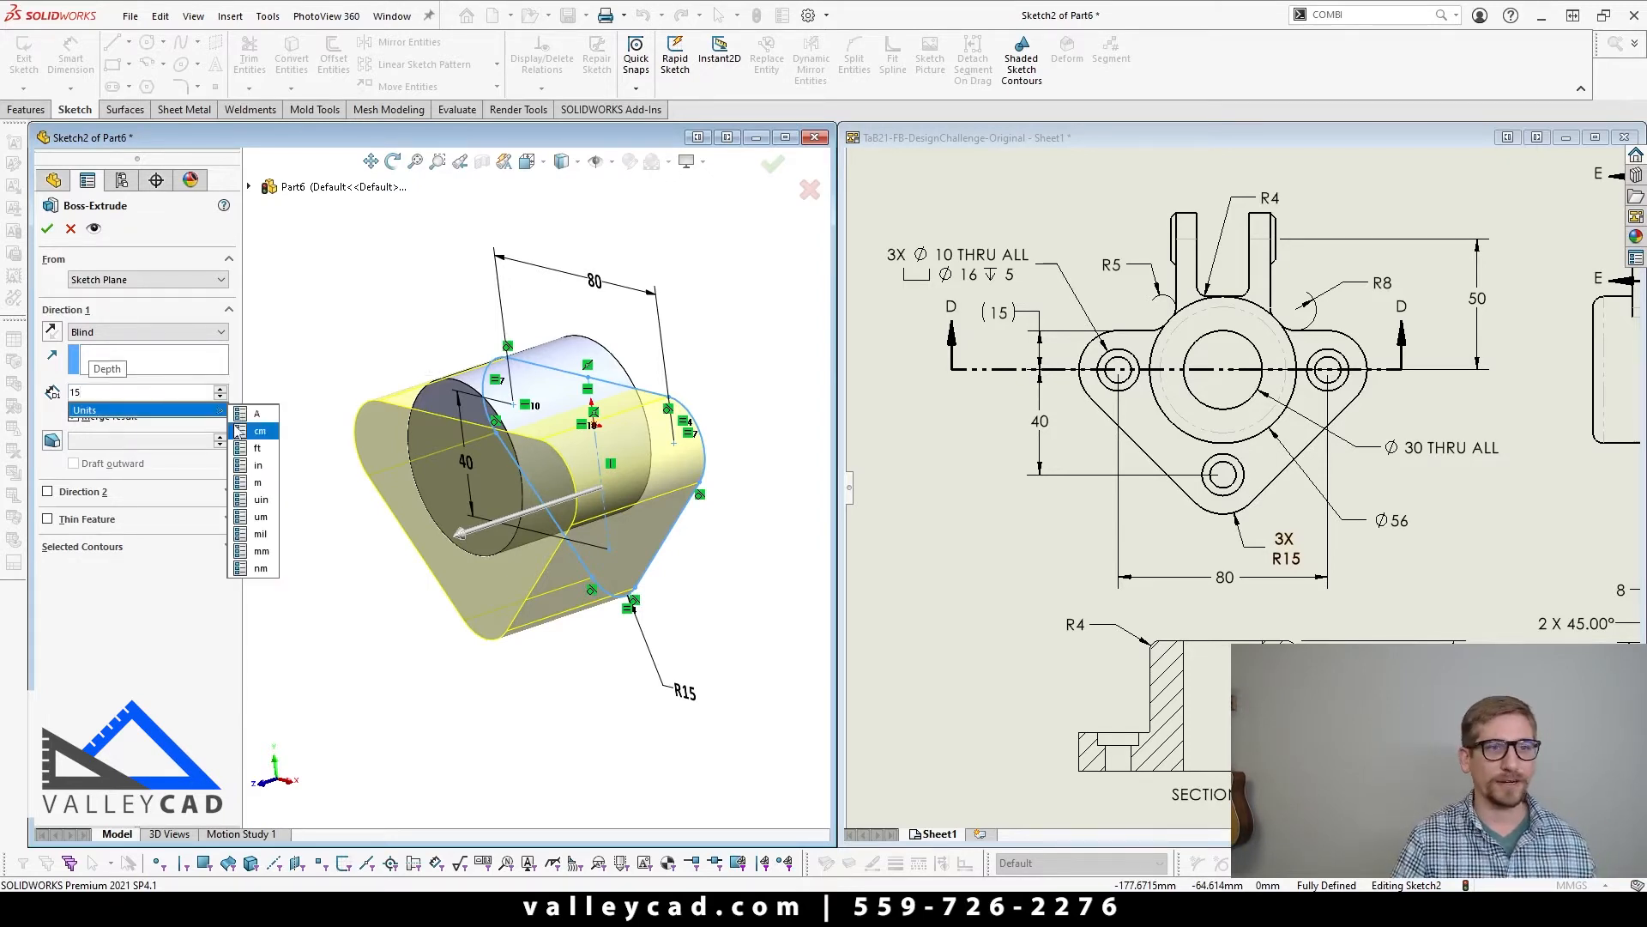
key(Return)
click(47, 228)
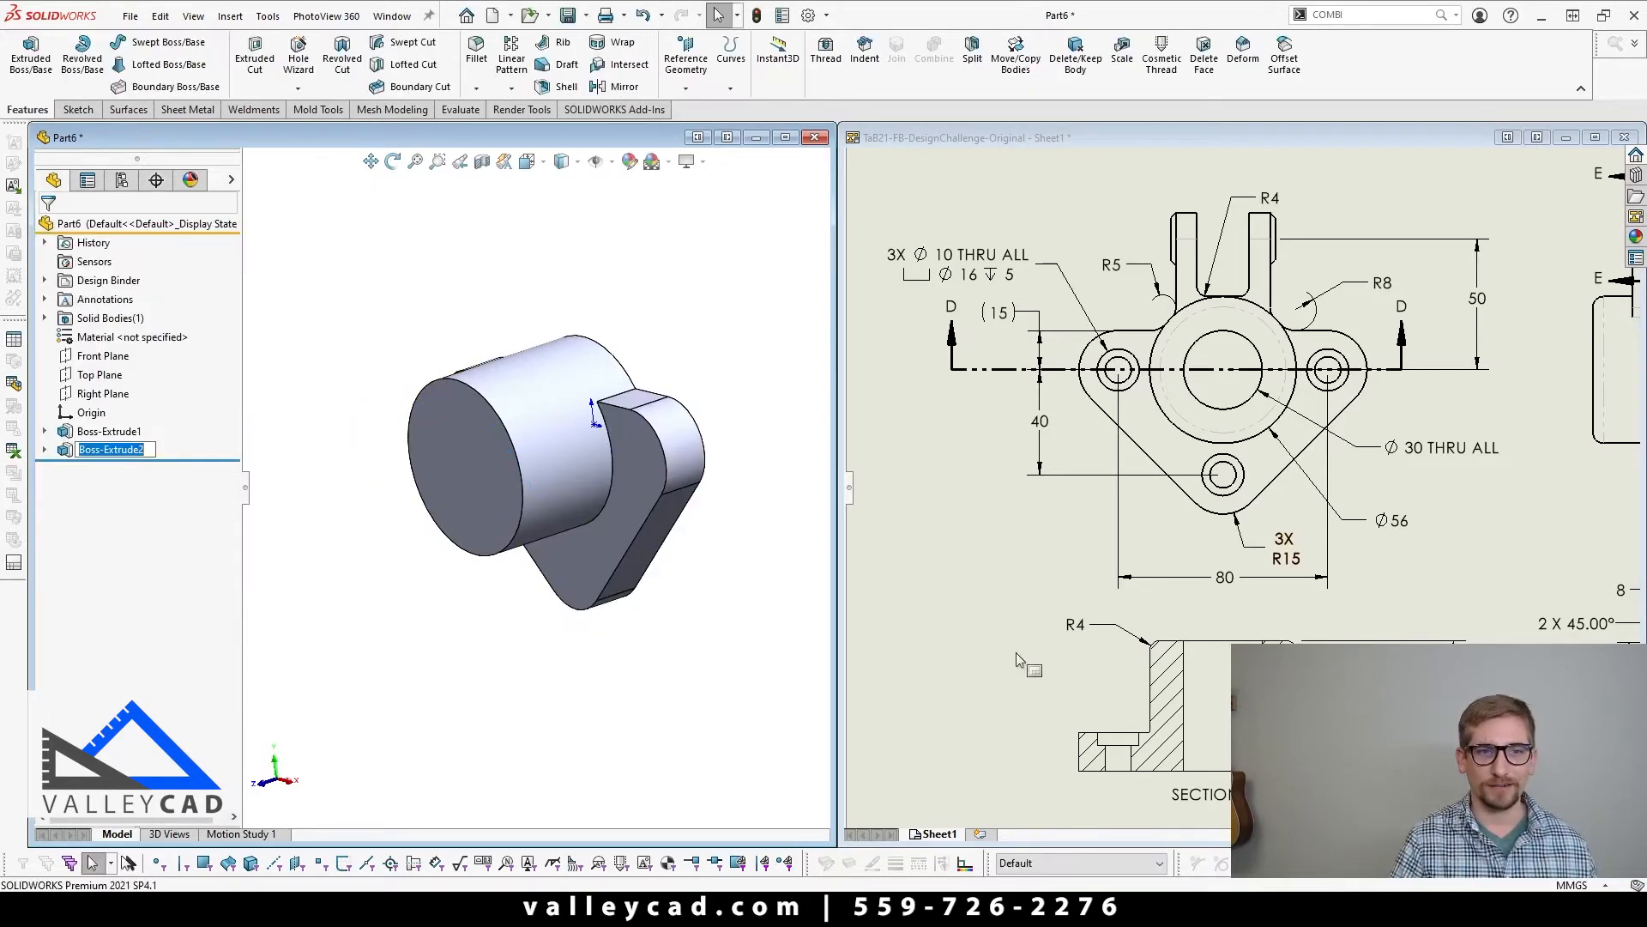
Step: Check the flange thickness dimension in section D-D of the drawing
click(1029, 665)
scroll(1373, 764, up, 2)
middle_drag(1381, 774, 1354, 654)
scroll(1371, 559, down, 5)
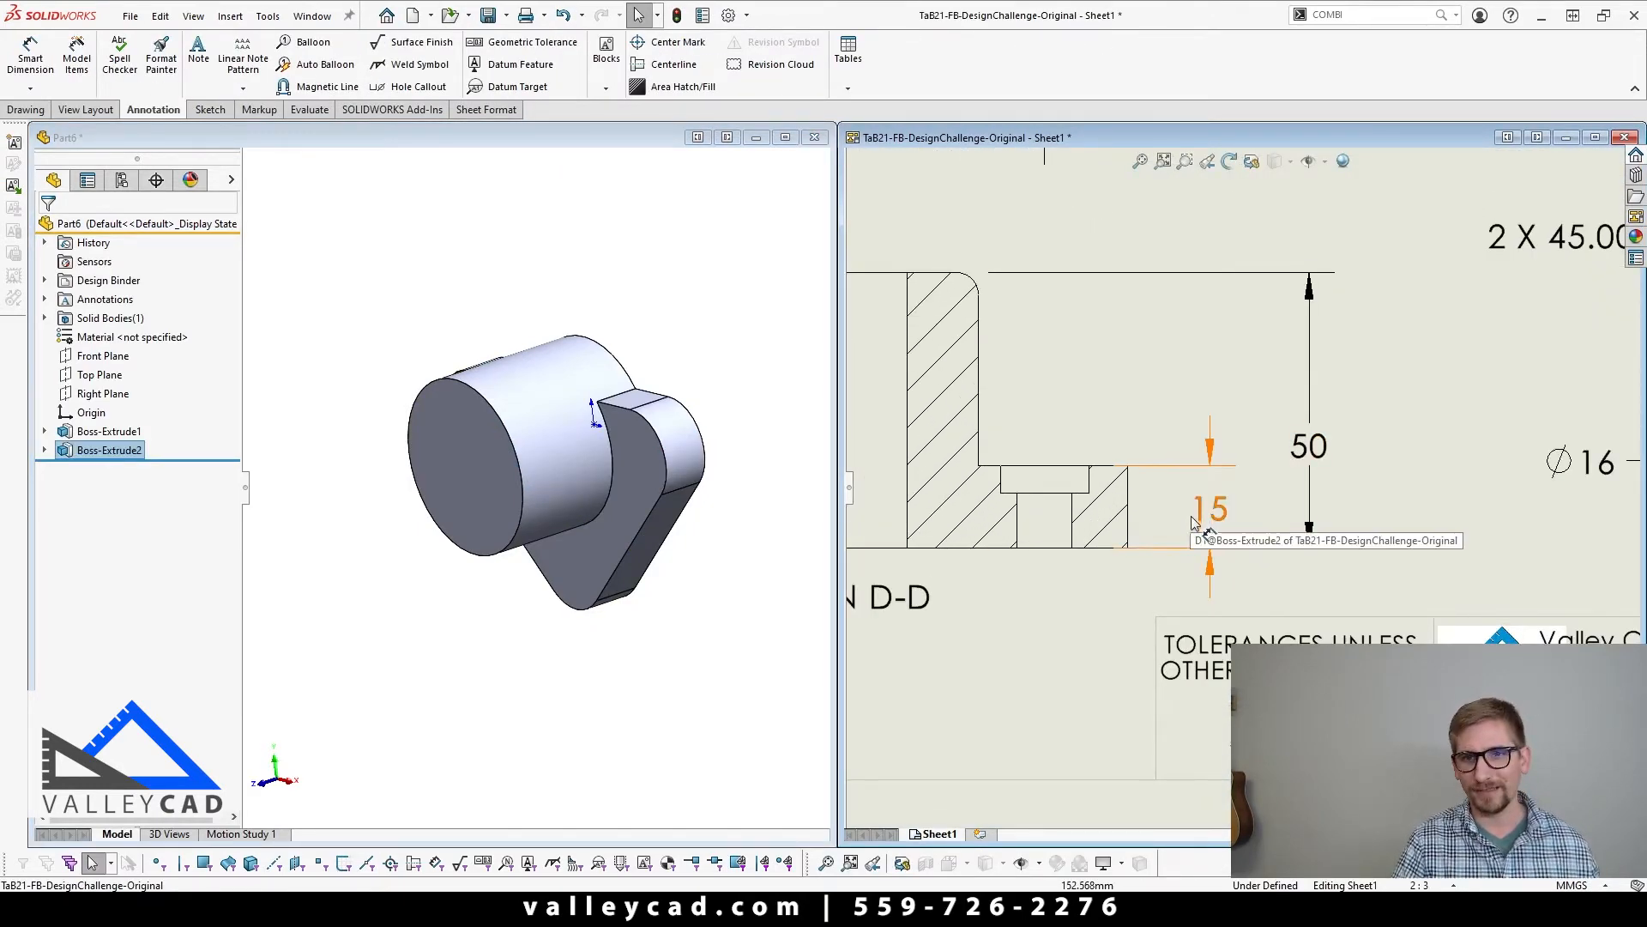
key(f)
click(746, 554)
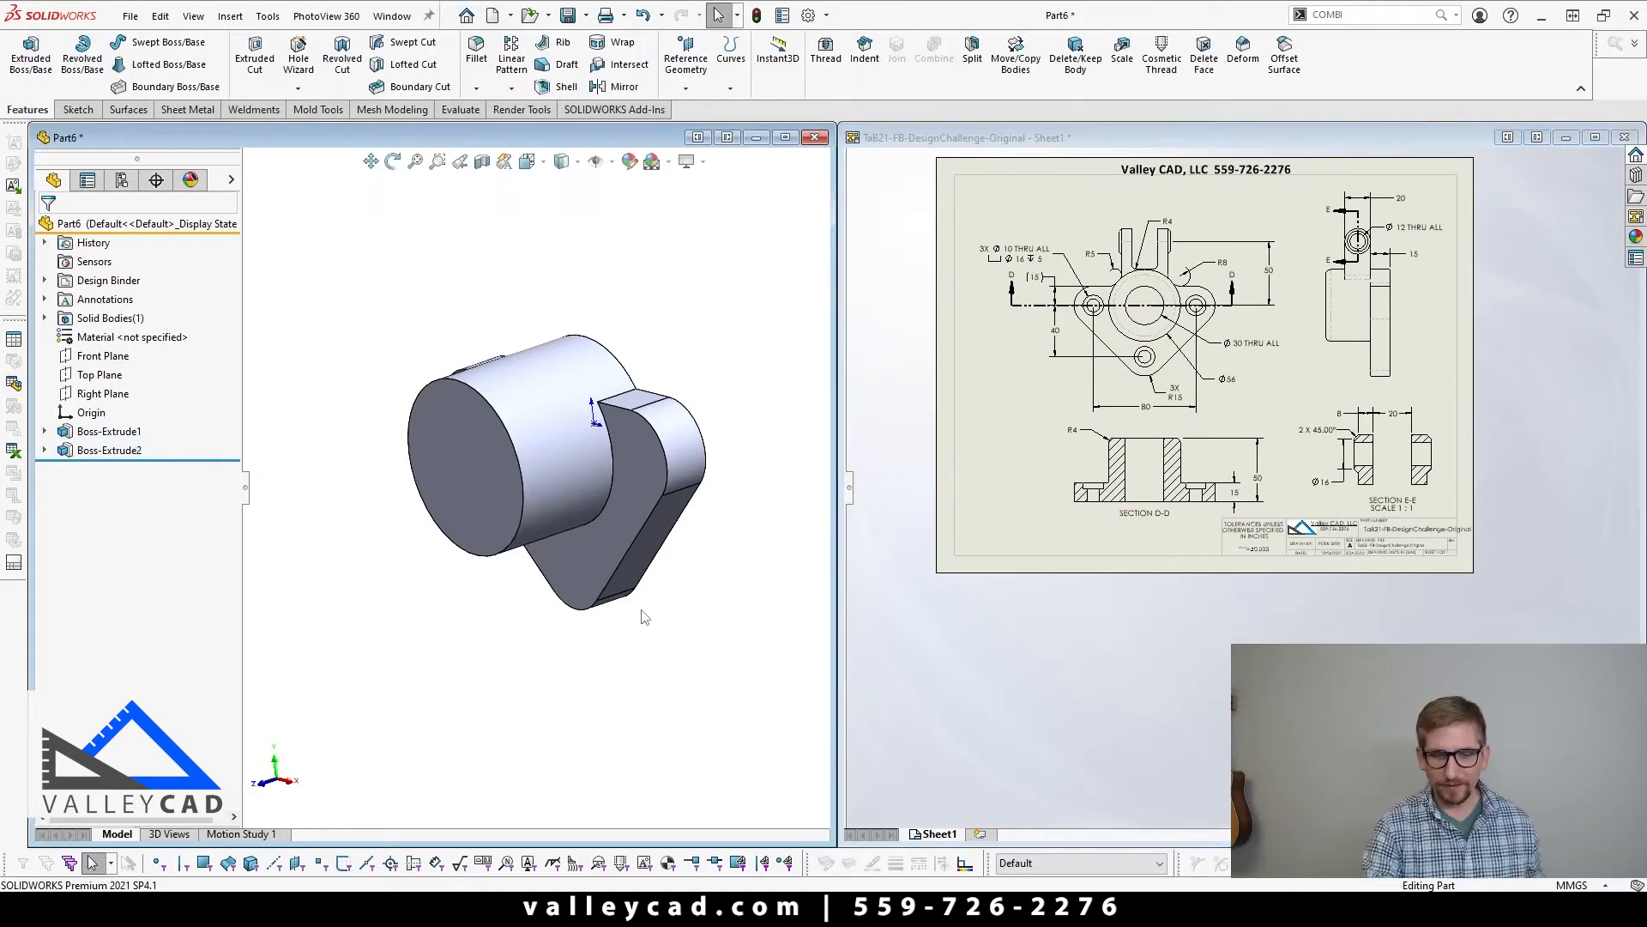
Step: View the part from the front and in isometric, and examine the lug's position in the drawing's side view and the flange thickness in section D-D
key(ctrl+7)
key(ctrl+1)
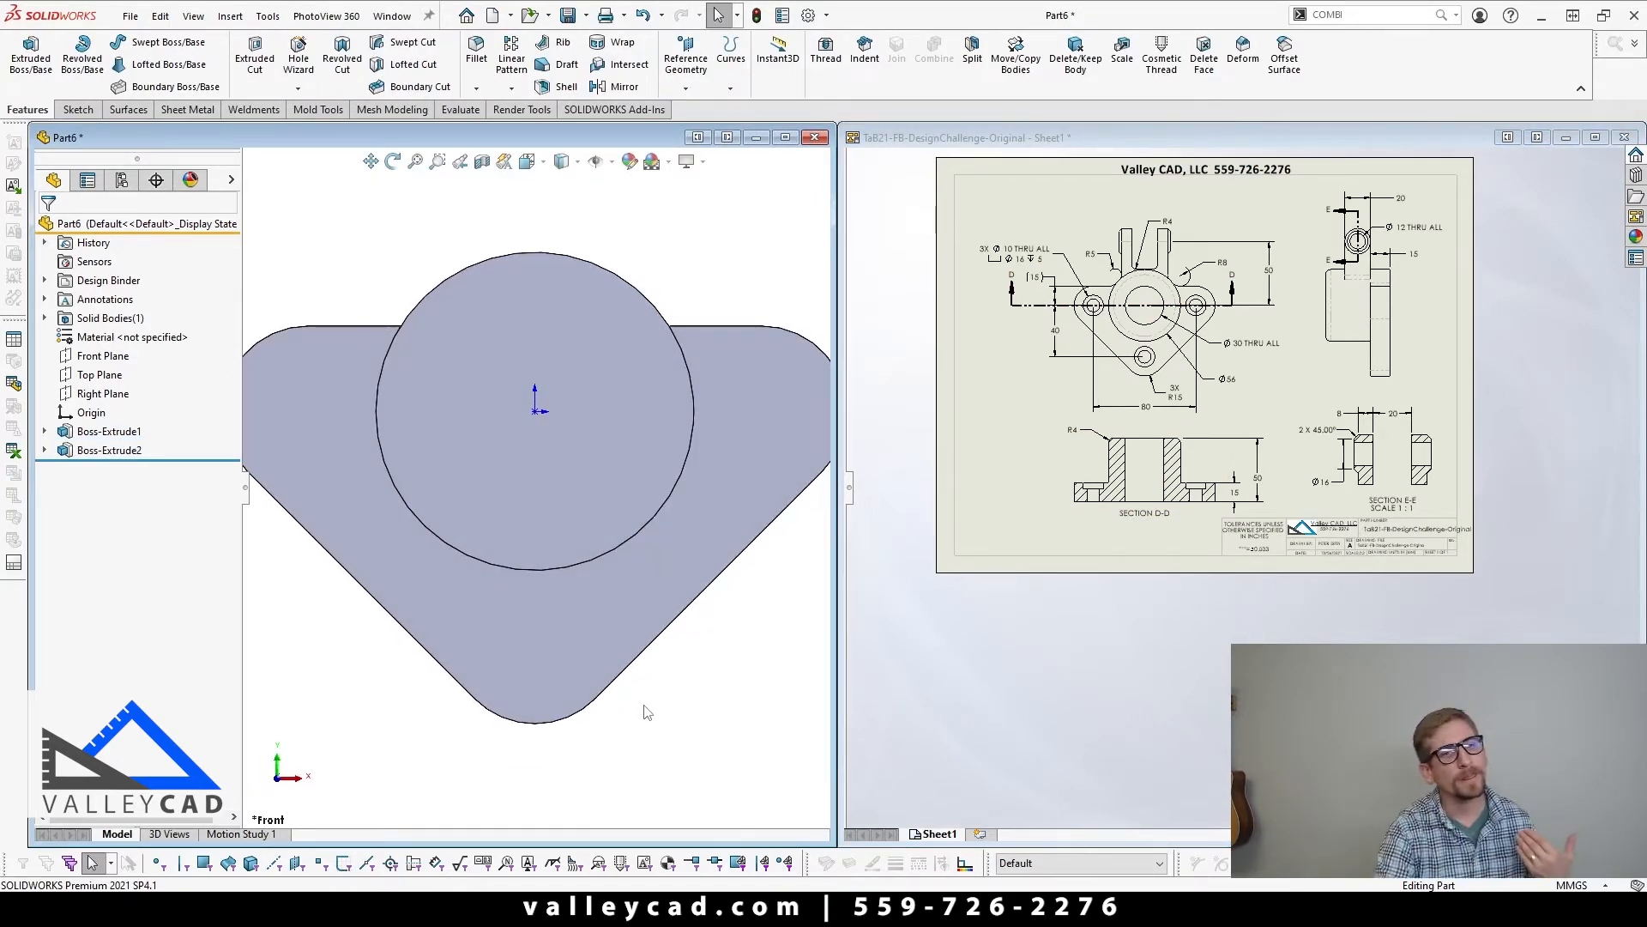
key(ctrl+7)
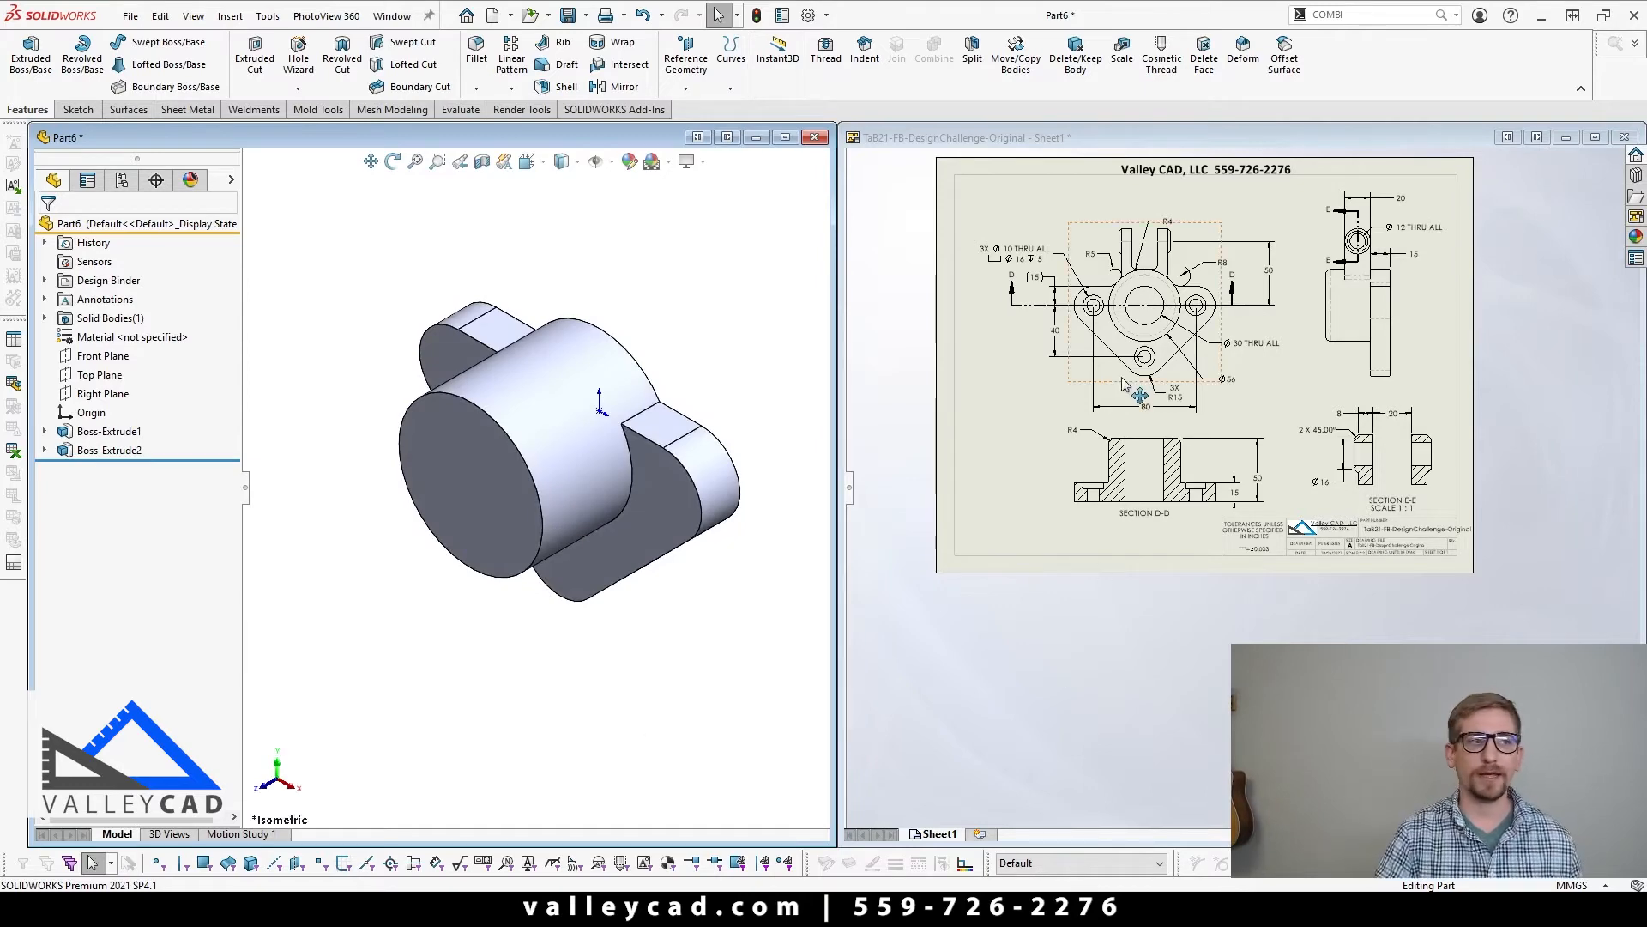
click(1227, 348)
scroll(1251, 447, up, 5)
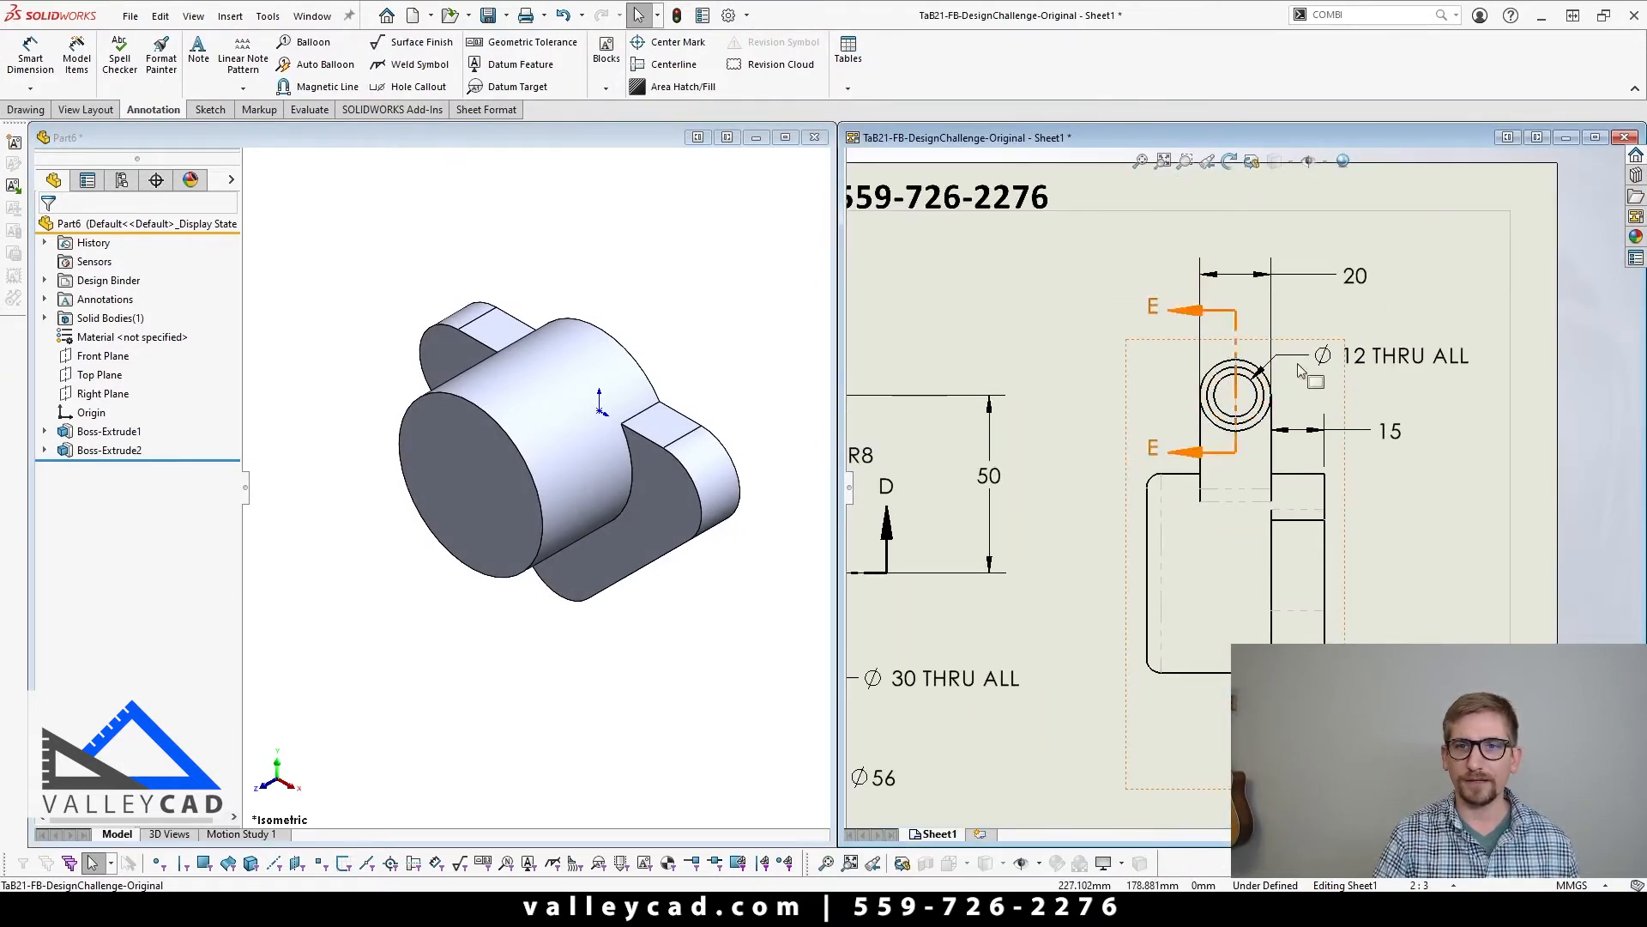
scroll(1244, 476, up, 4)
scroll(1042, 582, down, 2)
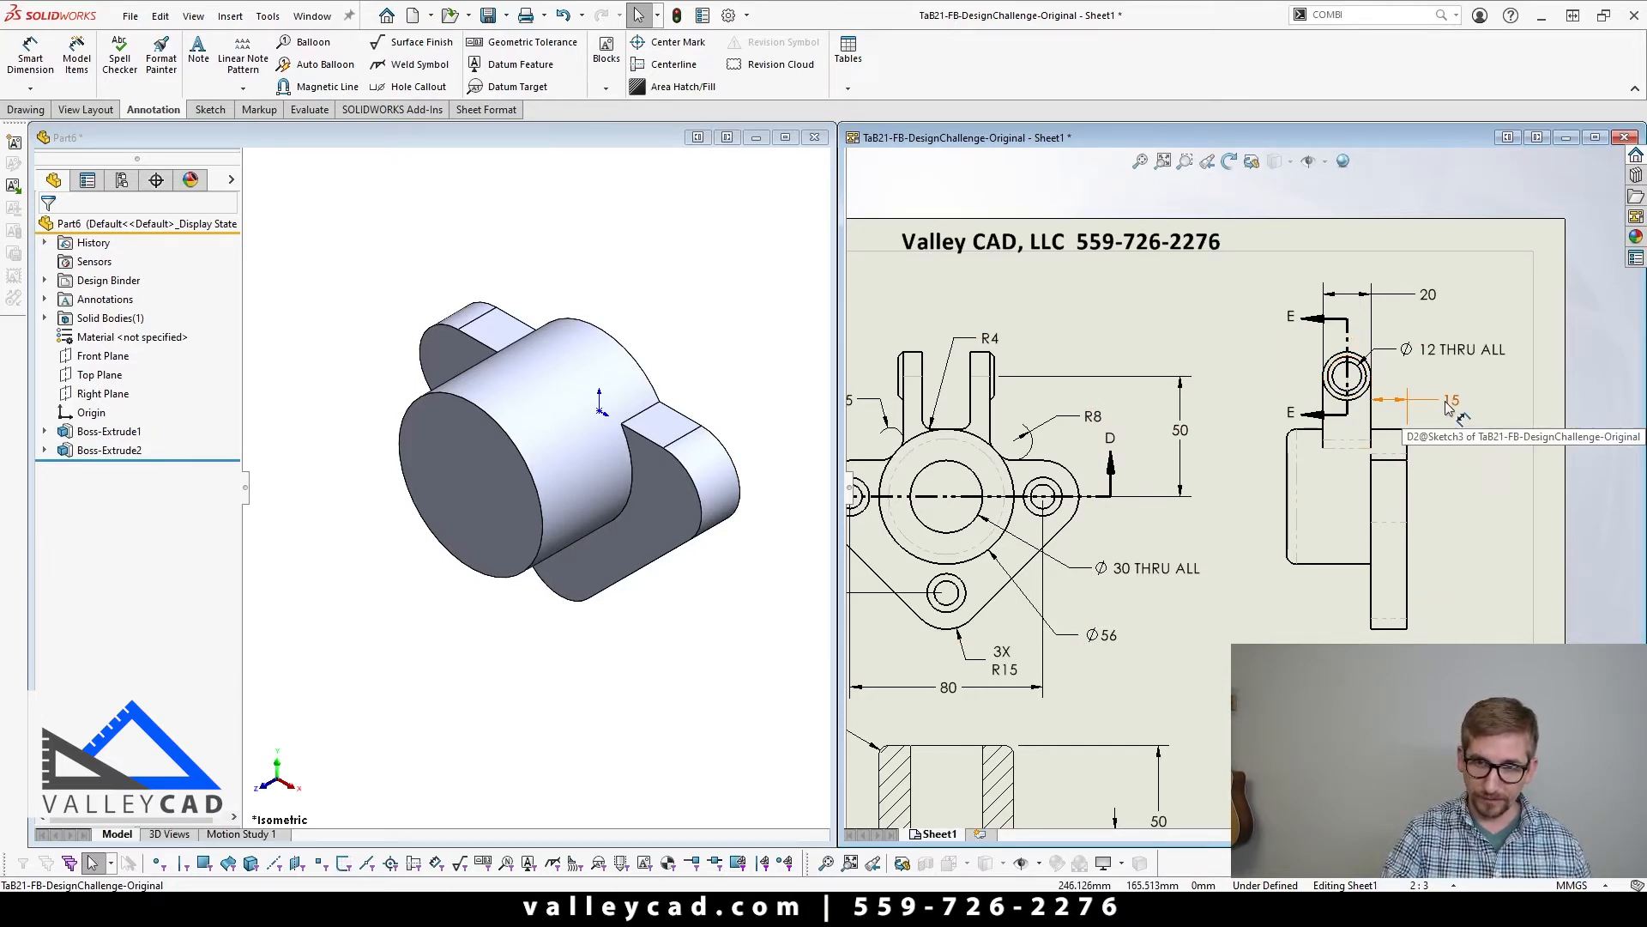
scroll(1430, 417, up, 5)
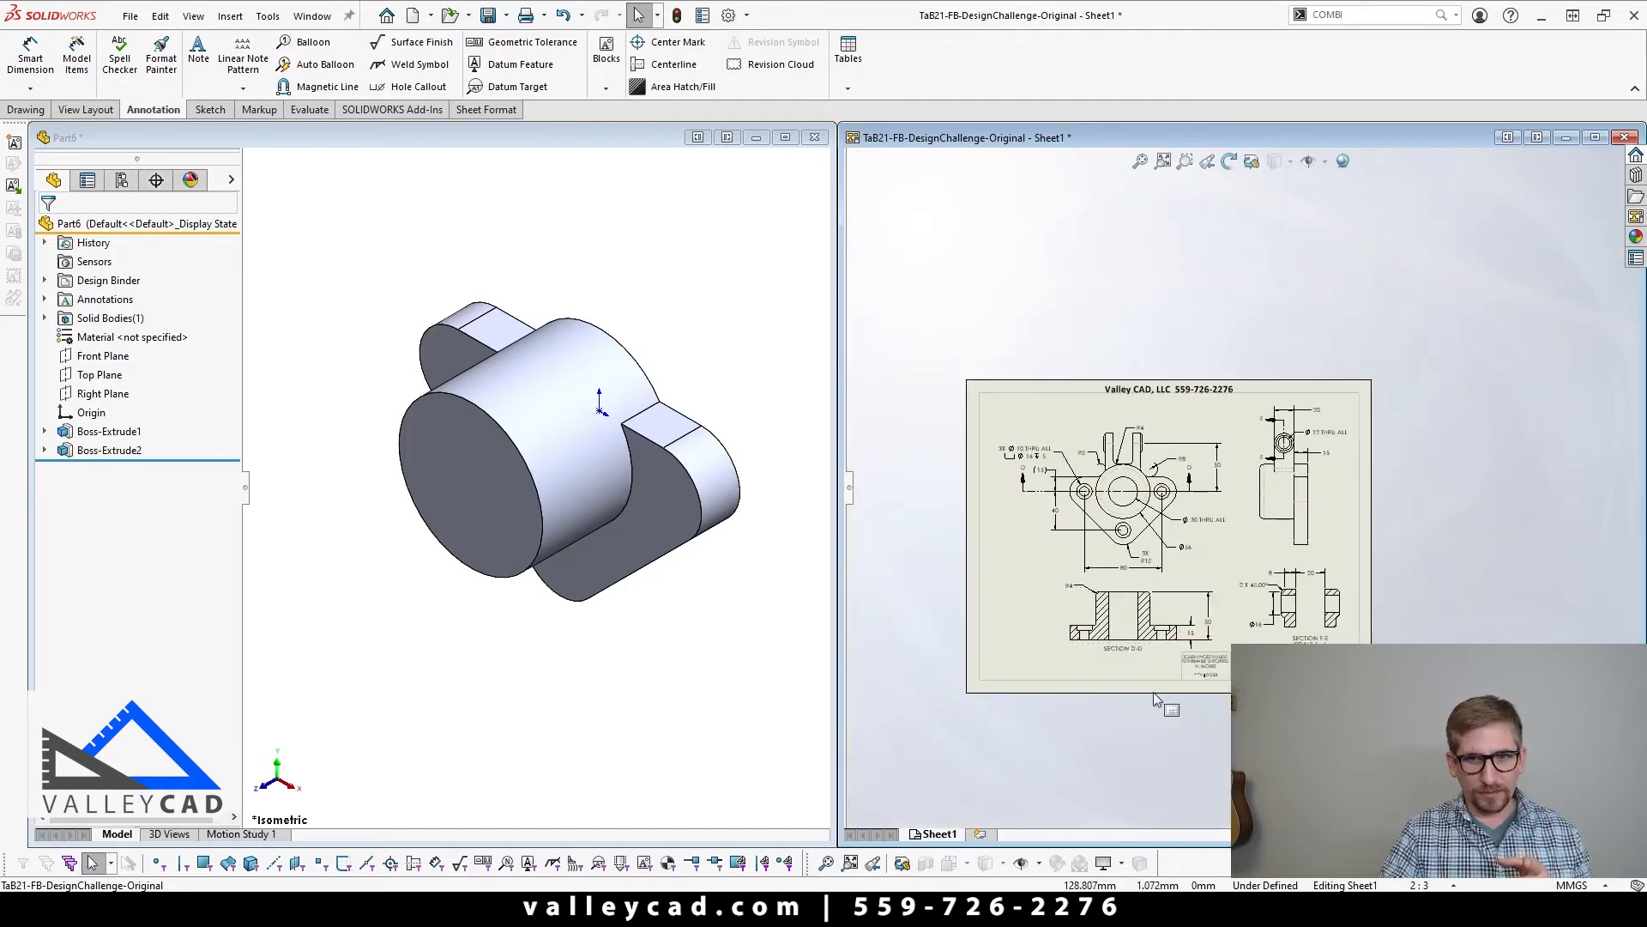
scroll(1160, 699, down, 5)
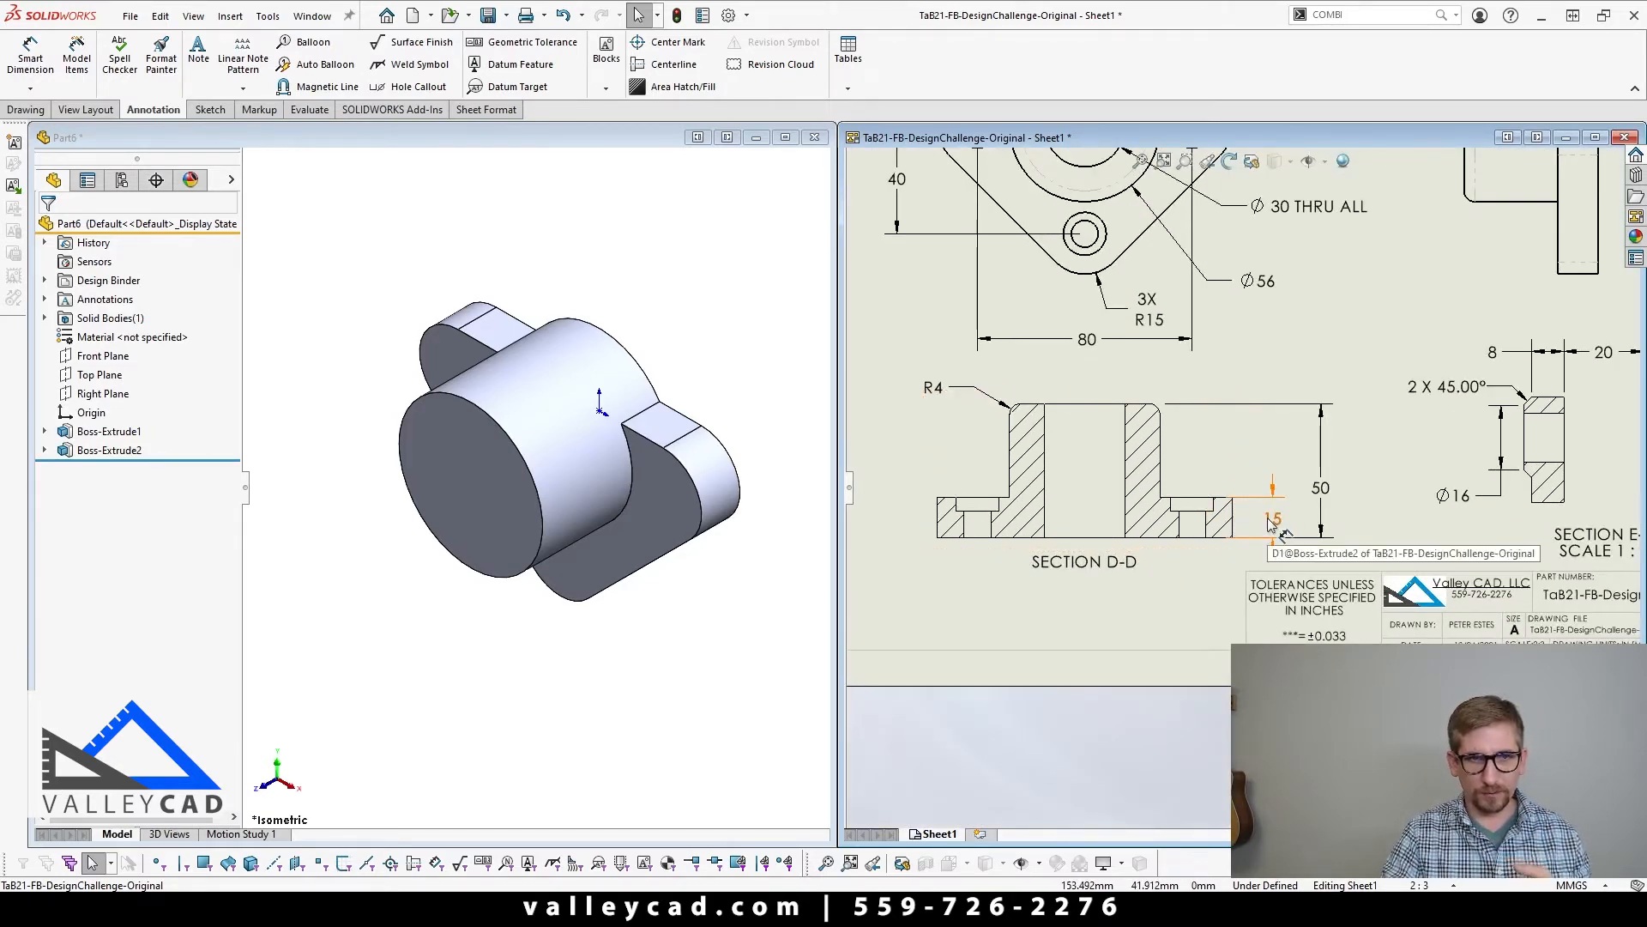
Step: Start a new sketch on the Right Plane of the part, viewed from the right side
click(481, 775)
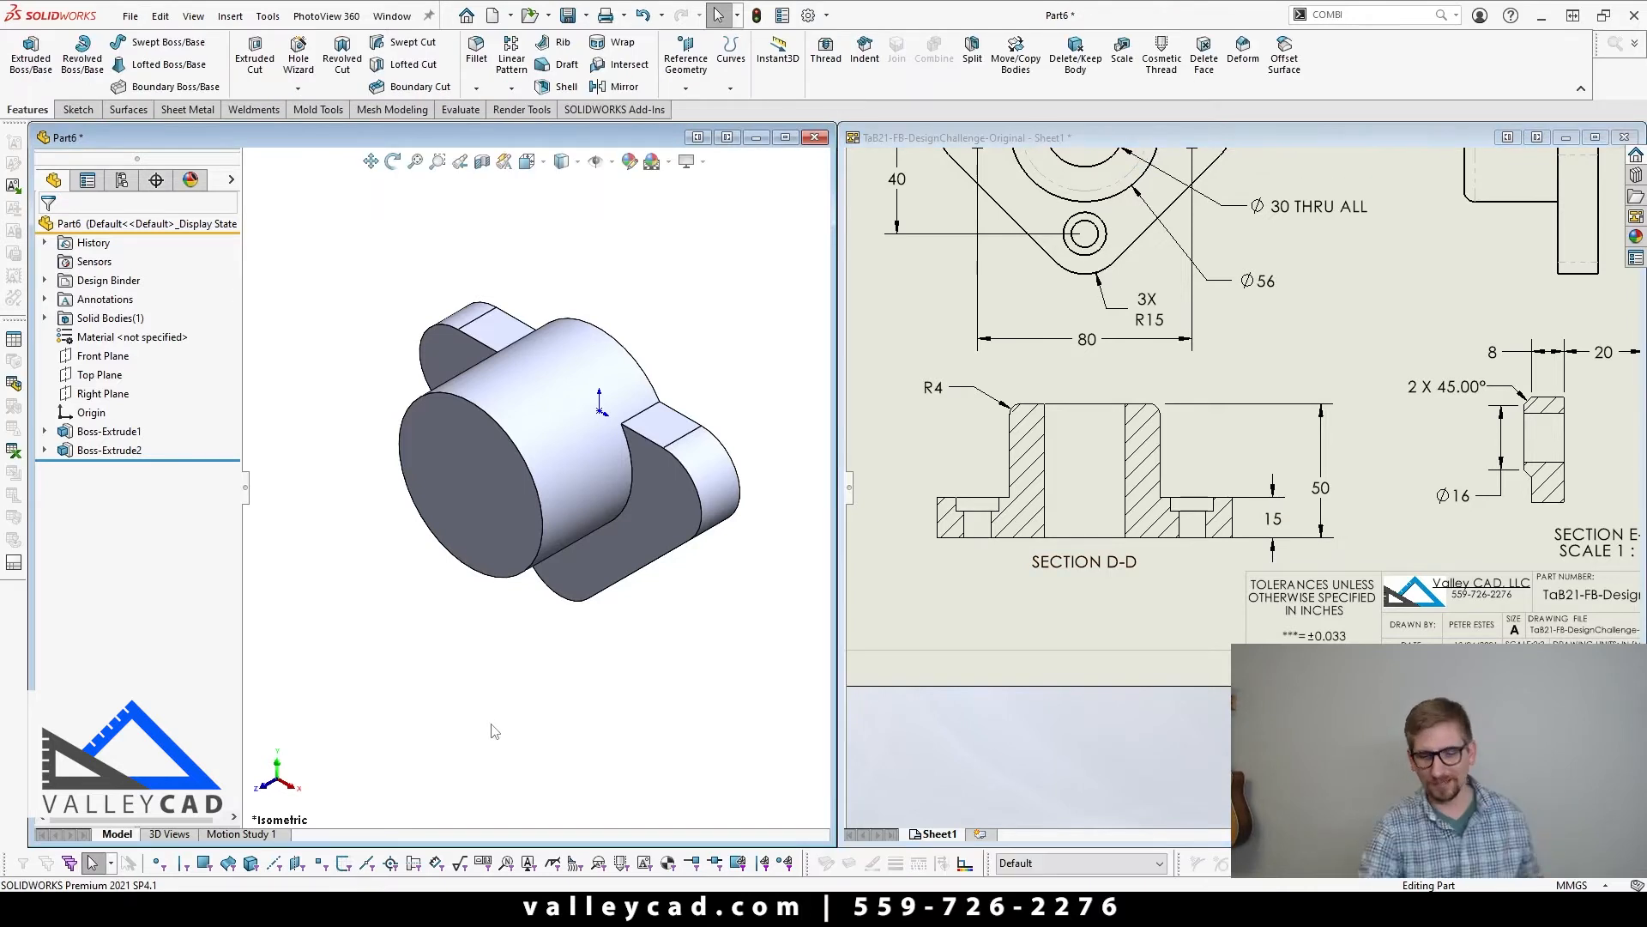
key(ctrl+4)
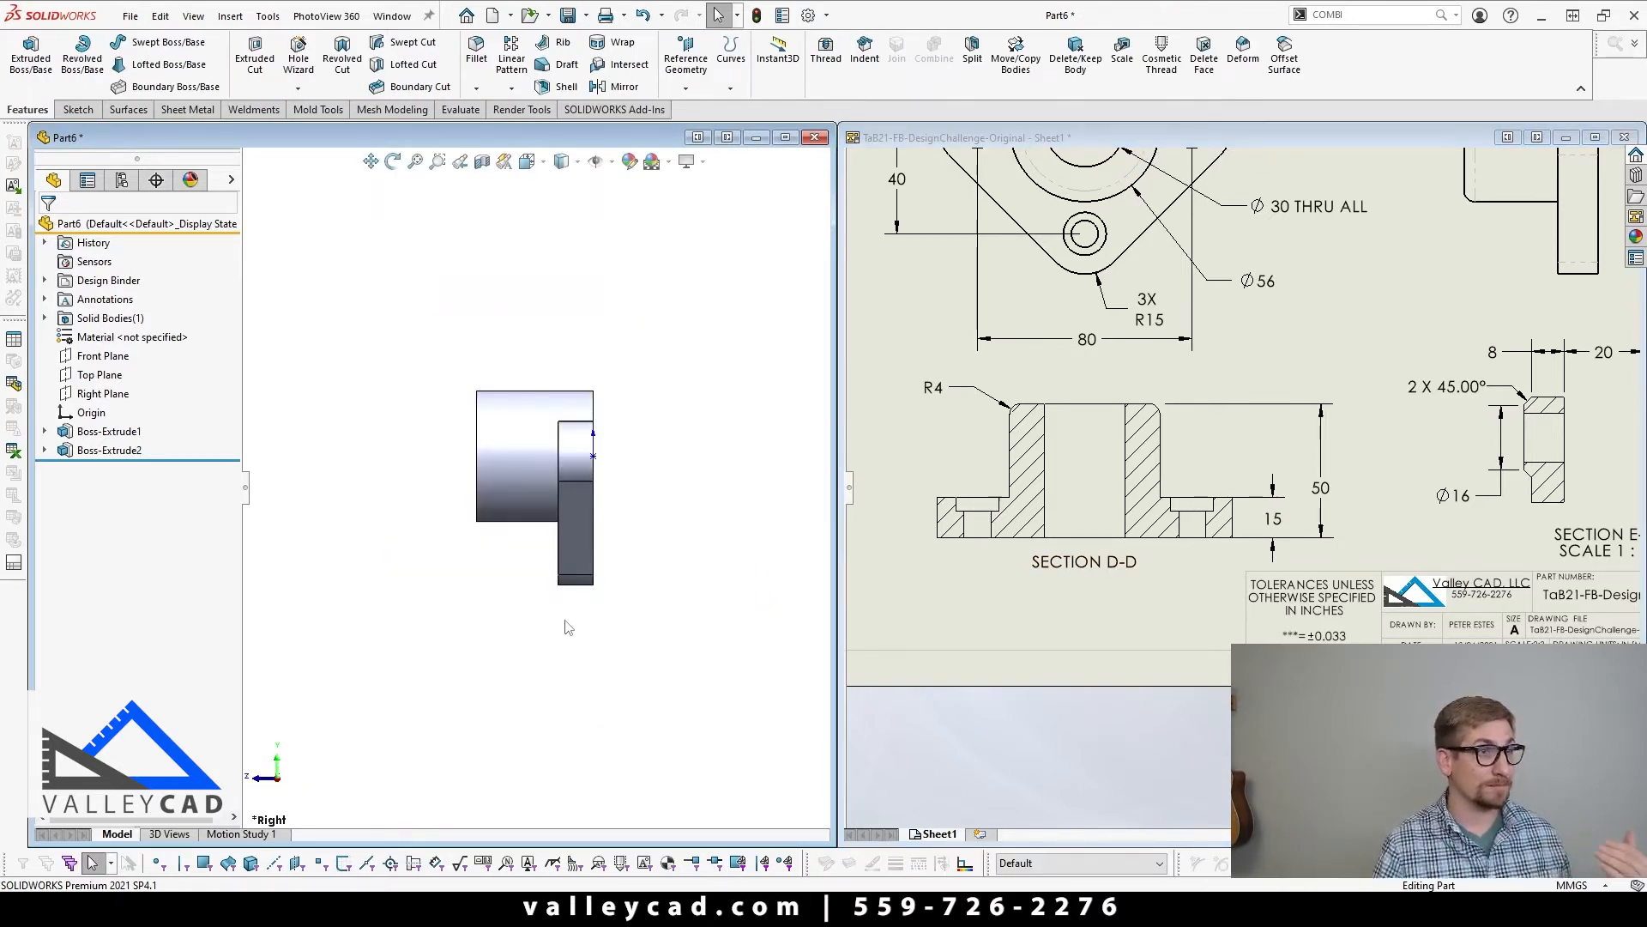
scroll(564, 627, up, 1)
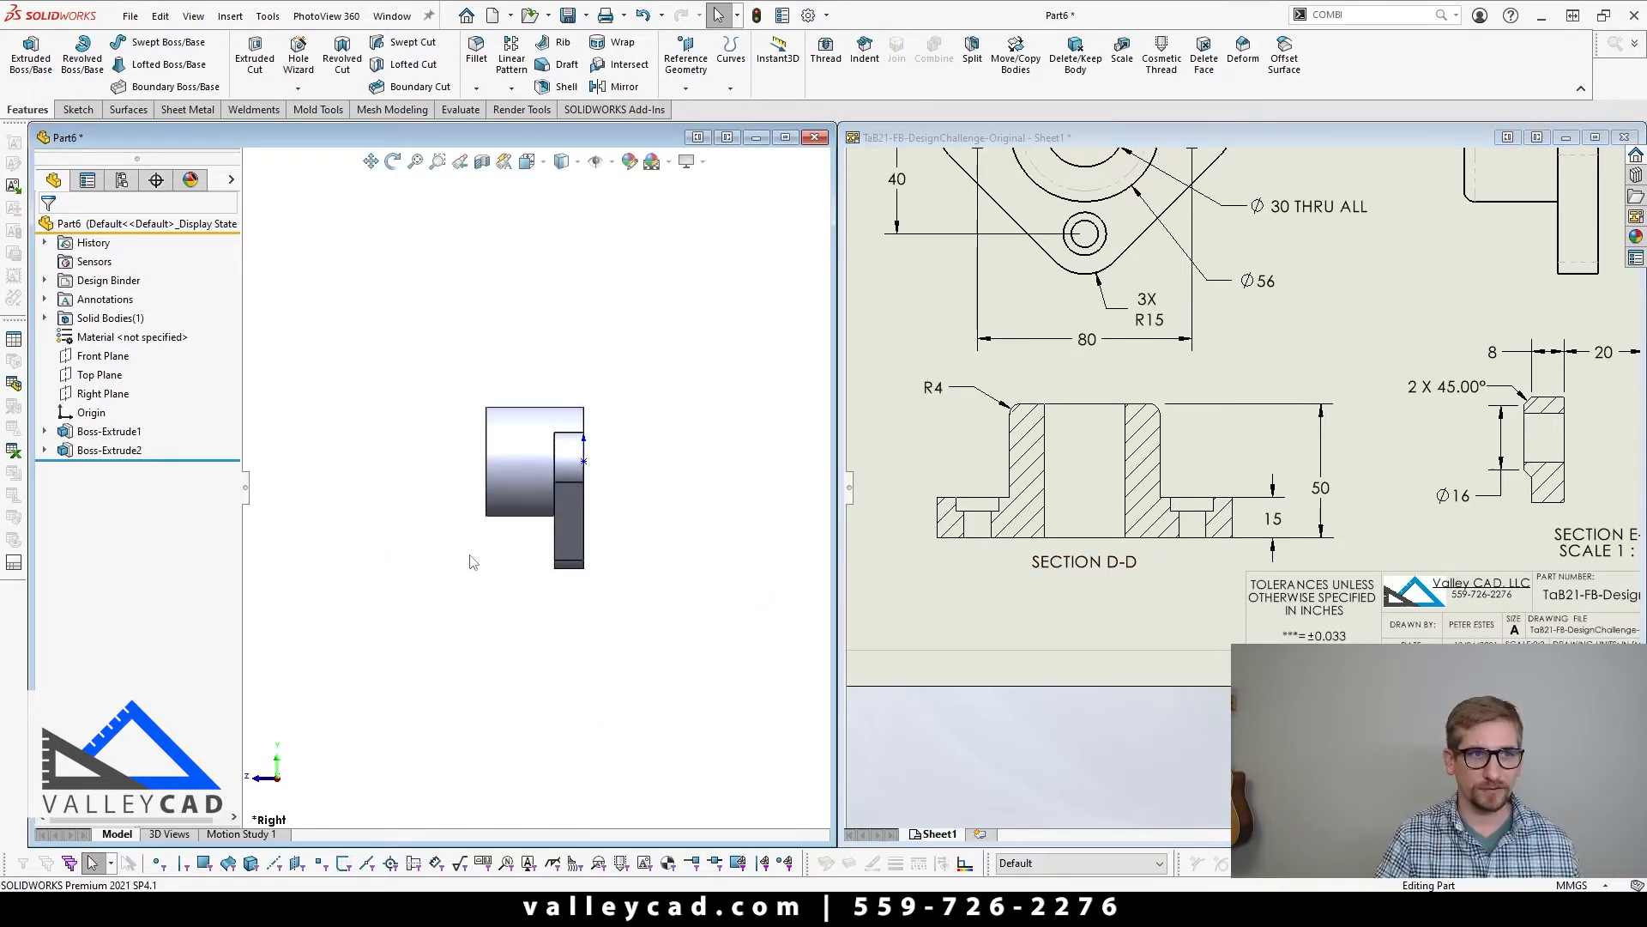
click(96, 396)
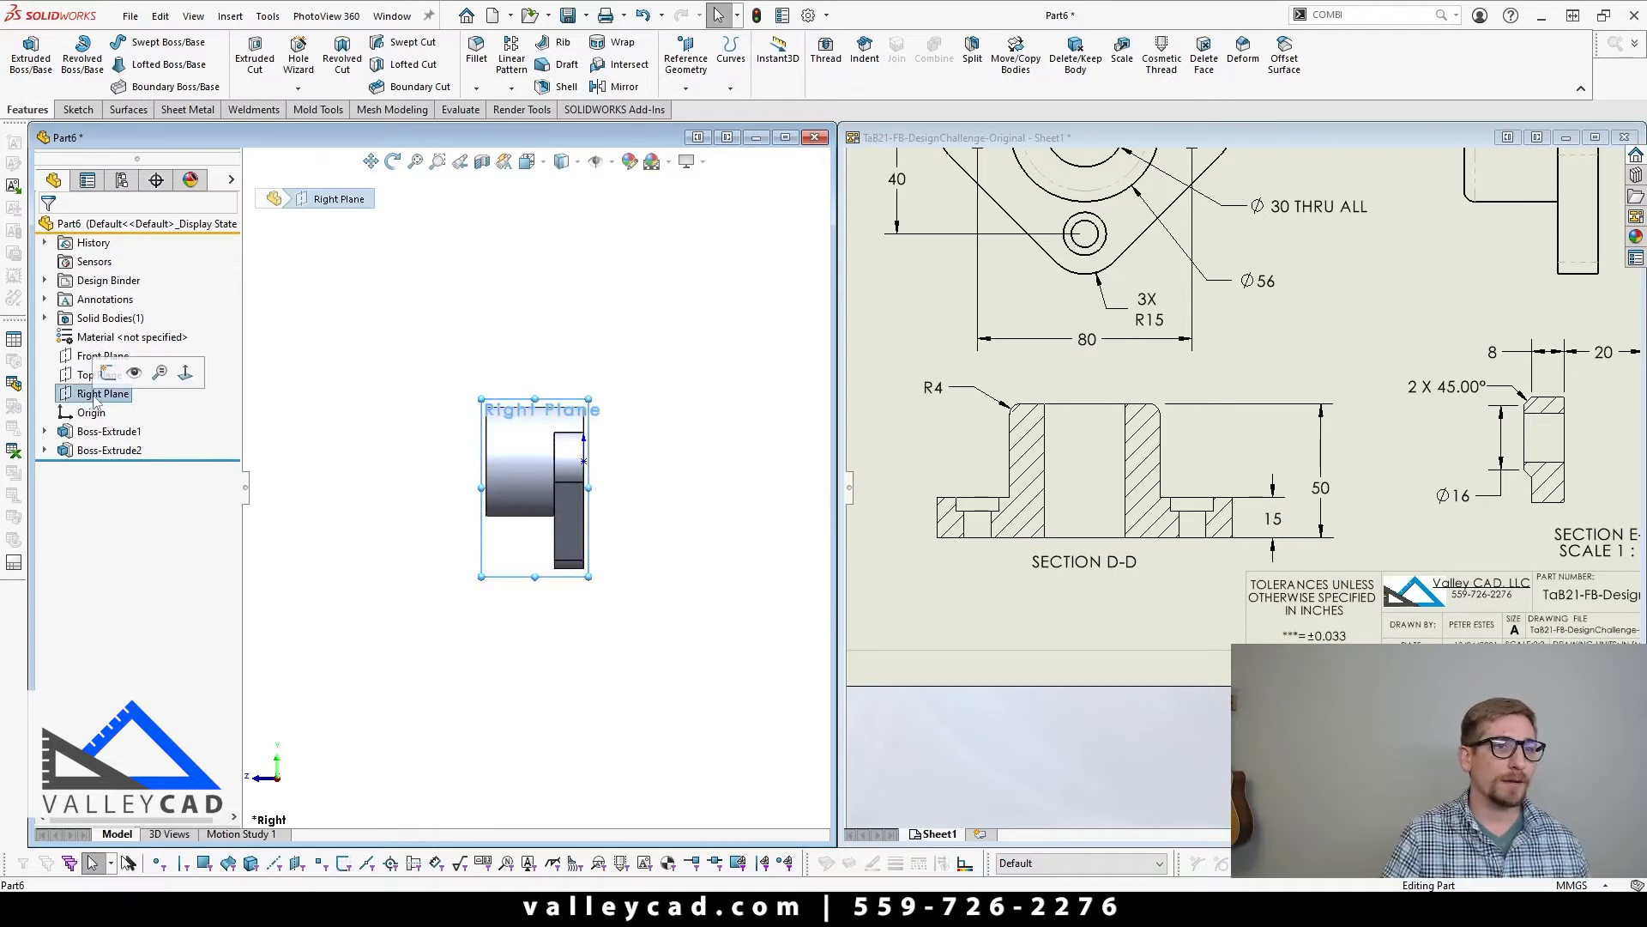
click(108, 372)
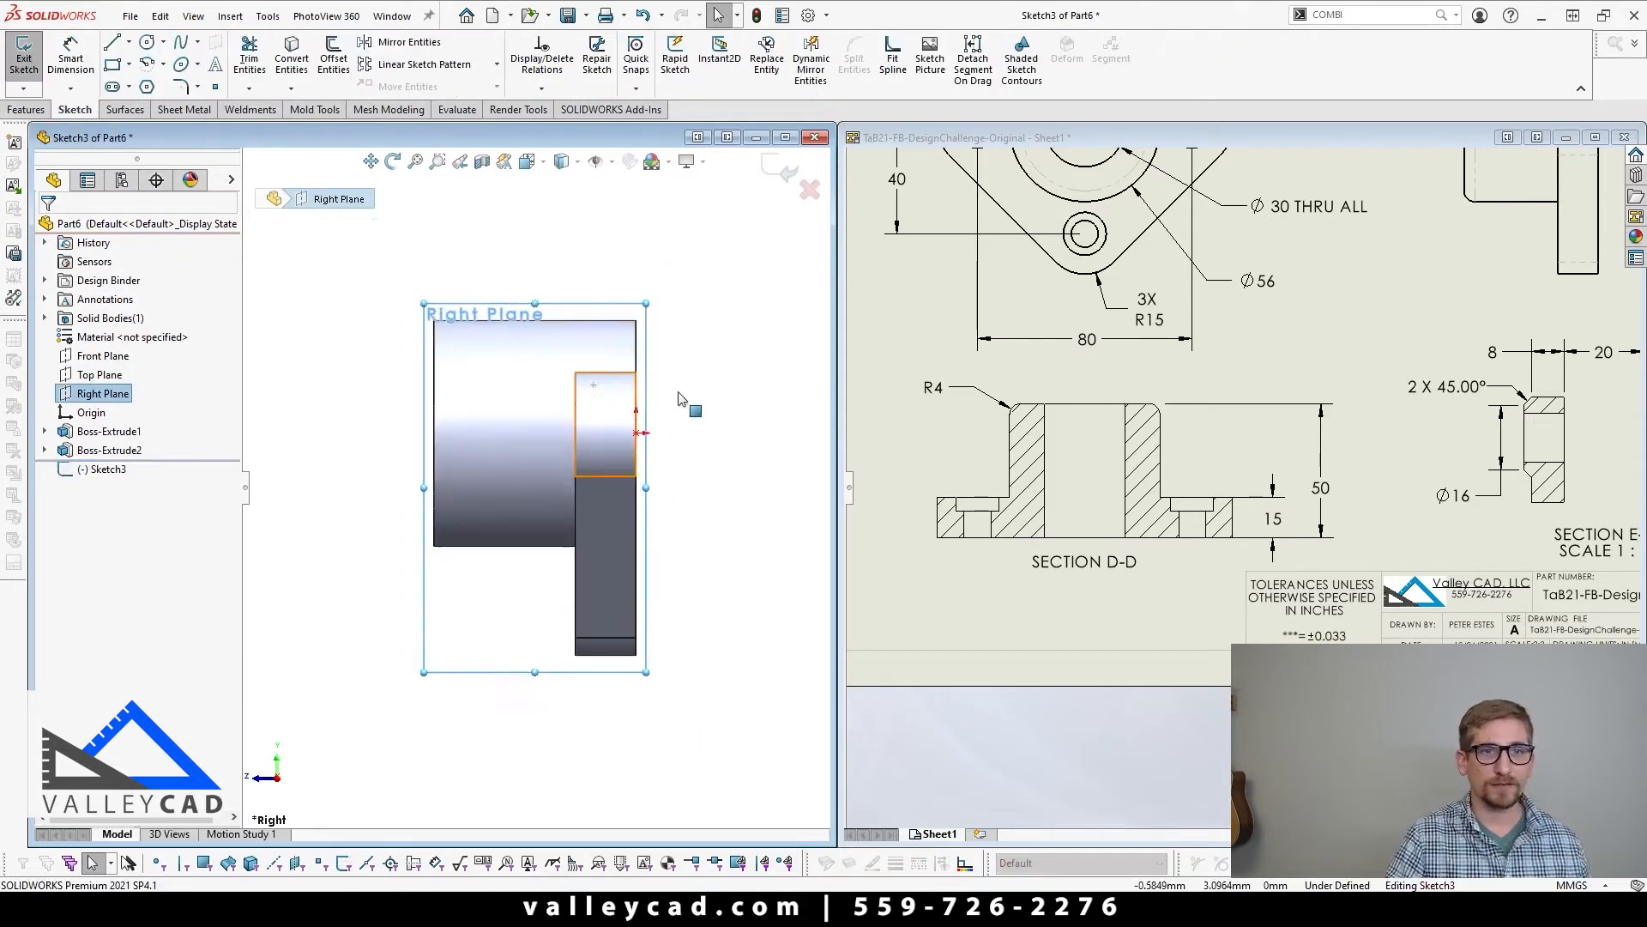
Step: Sketch a closed lug profile above the cylinder: two vertical sides about 34.4 mm long, a tangent top arc of about R9.4, and a horizontal base
key(l)
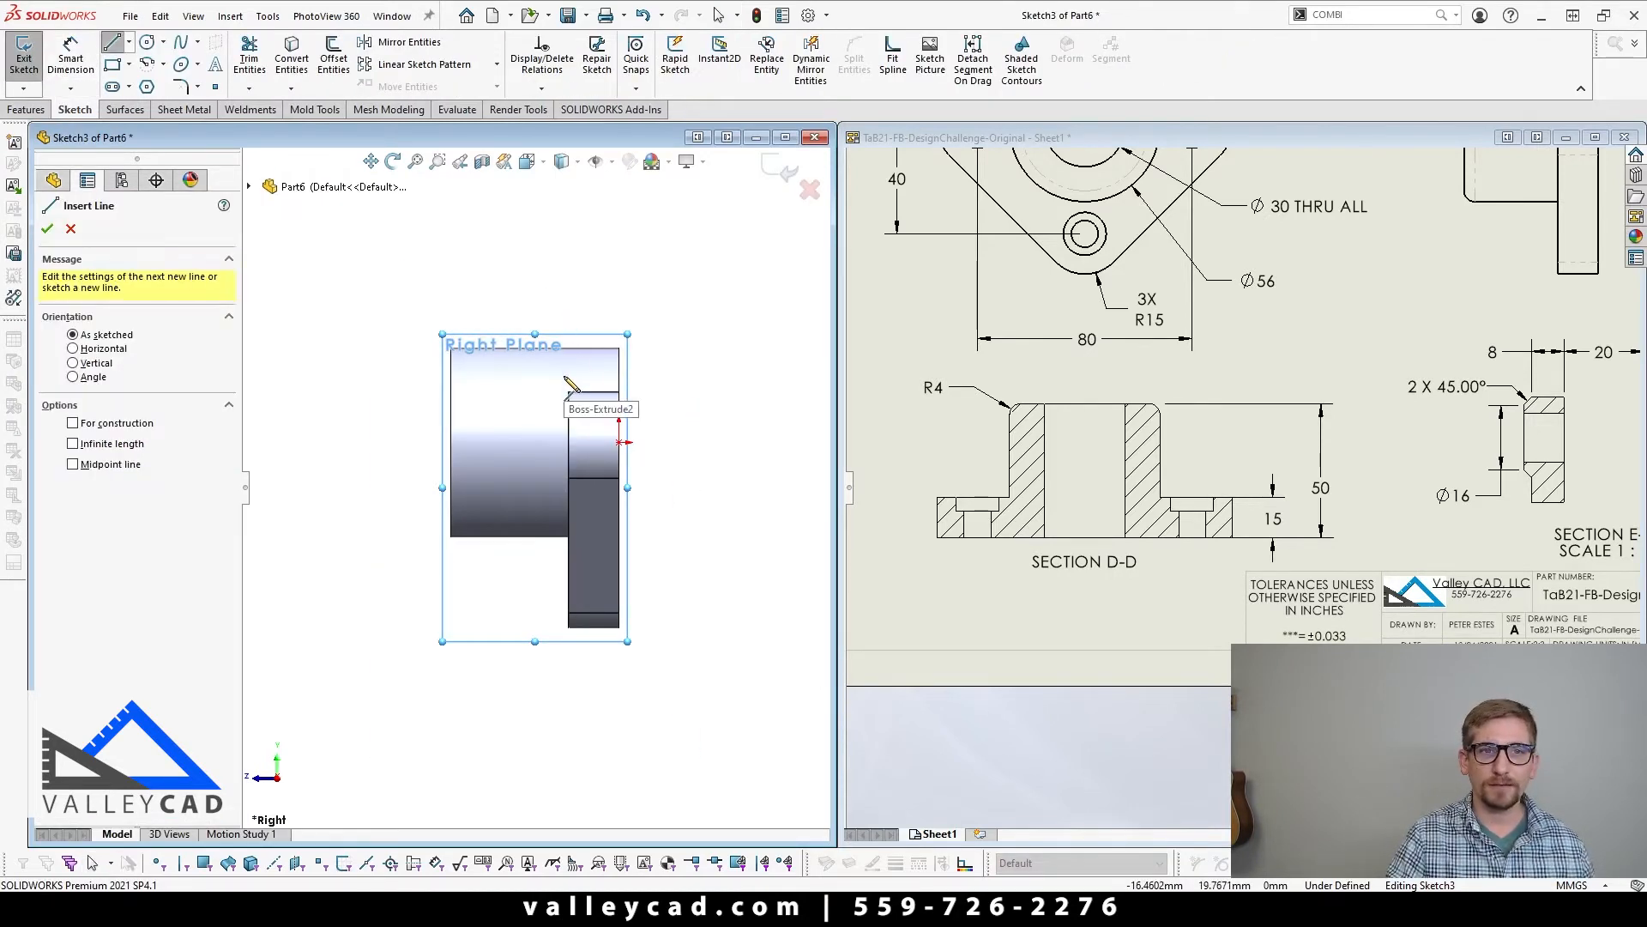
click(564, 375)
click(563, 259)
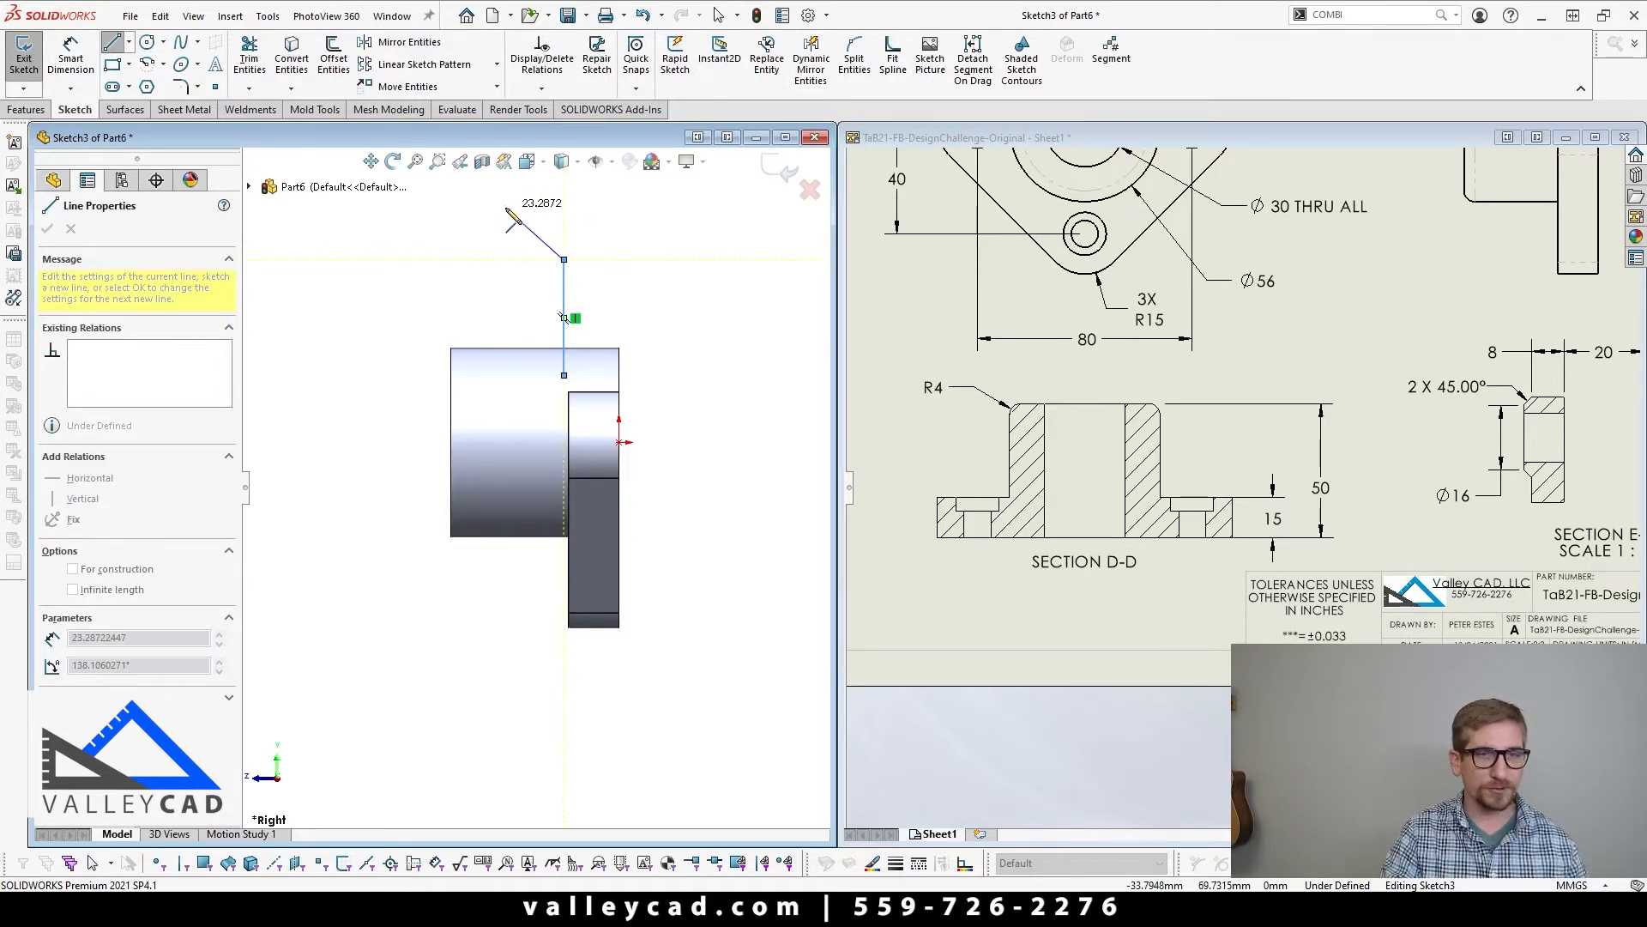
key(a)
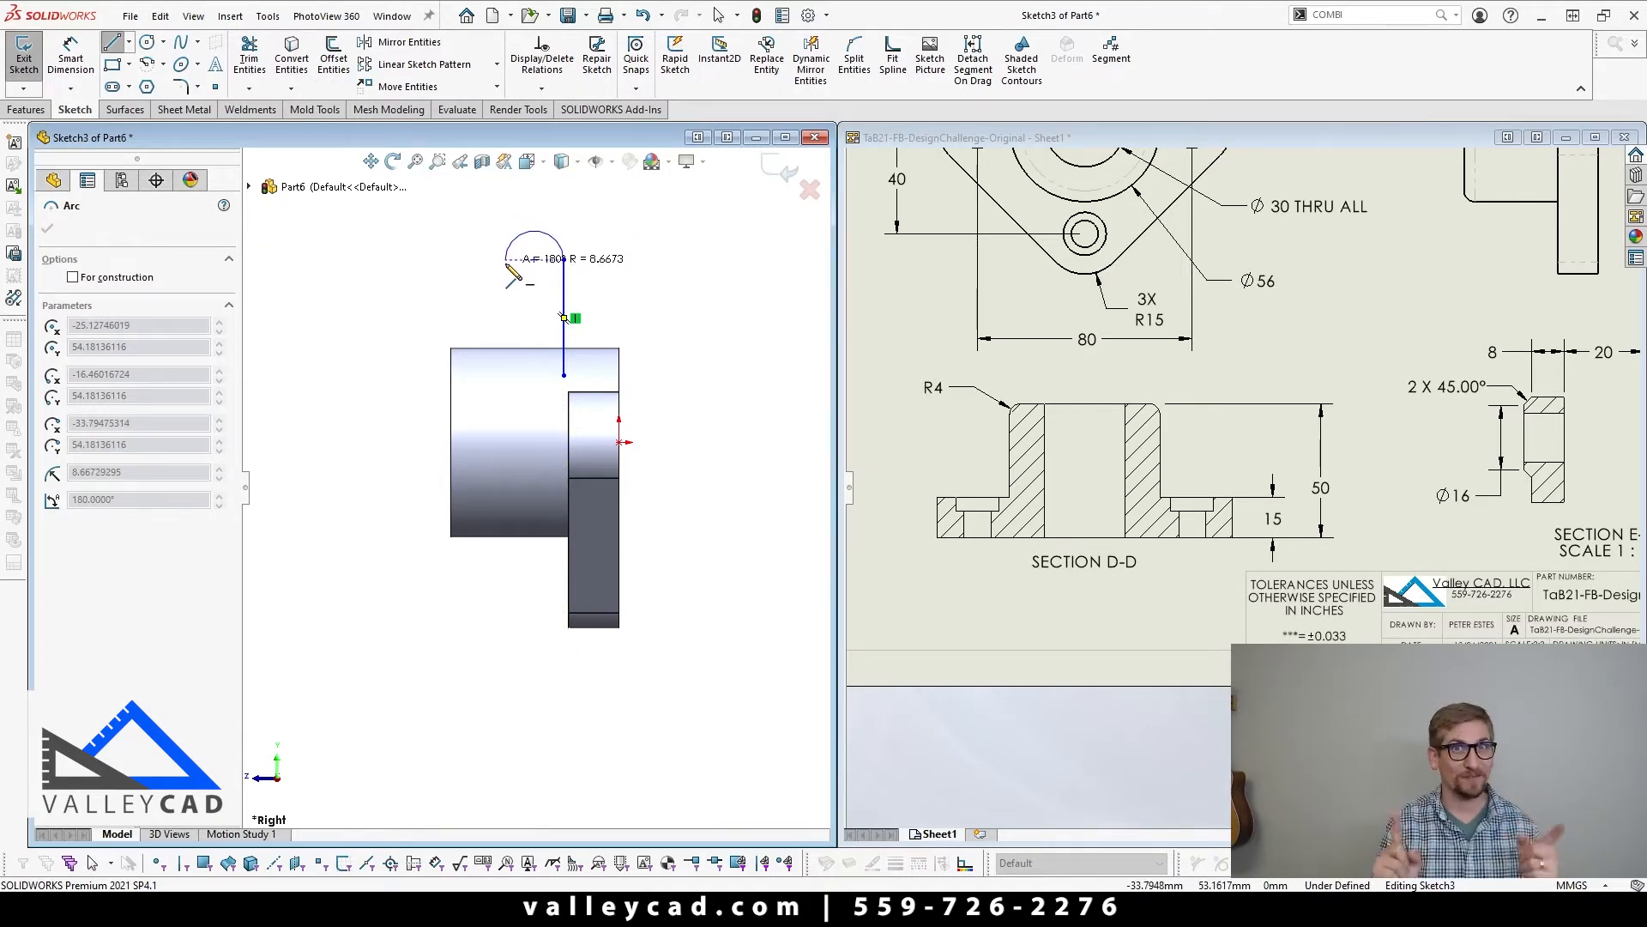
scroll(508, 262, down, 5)
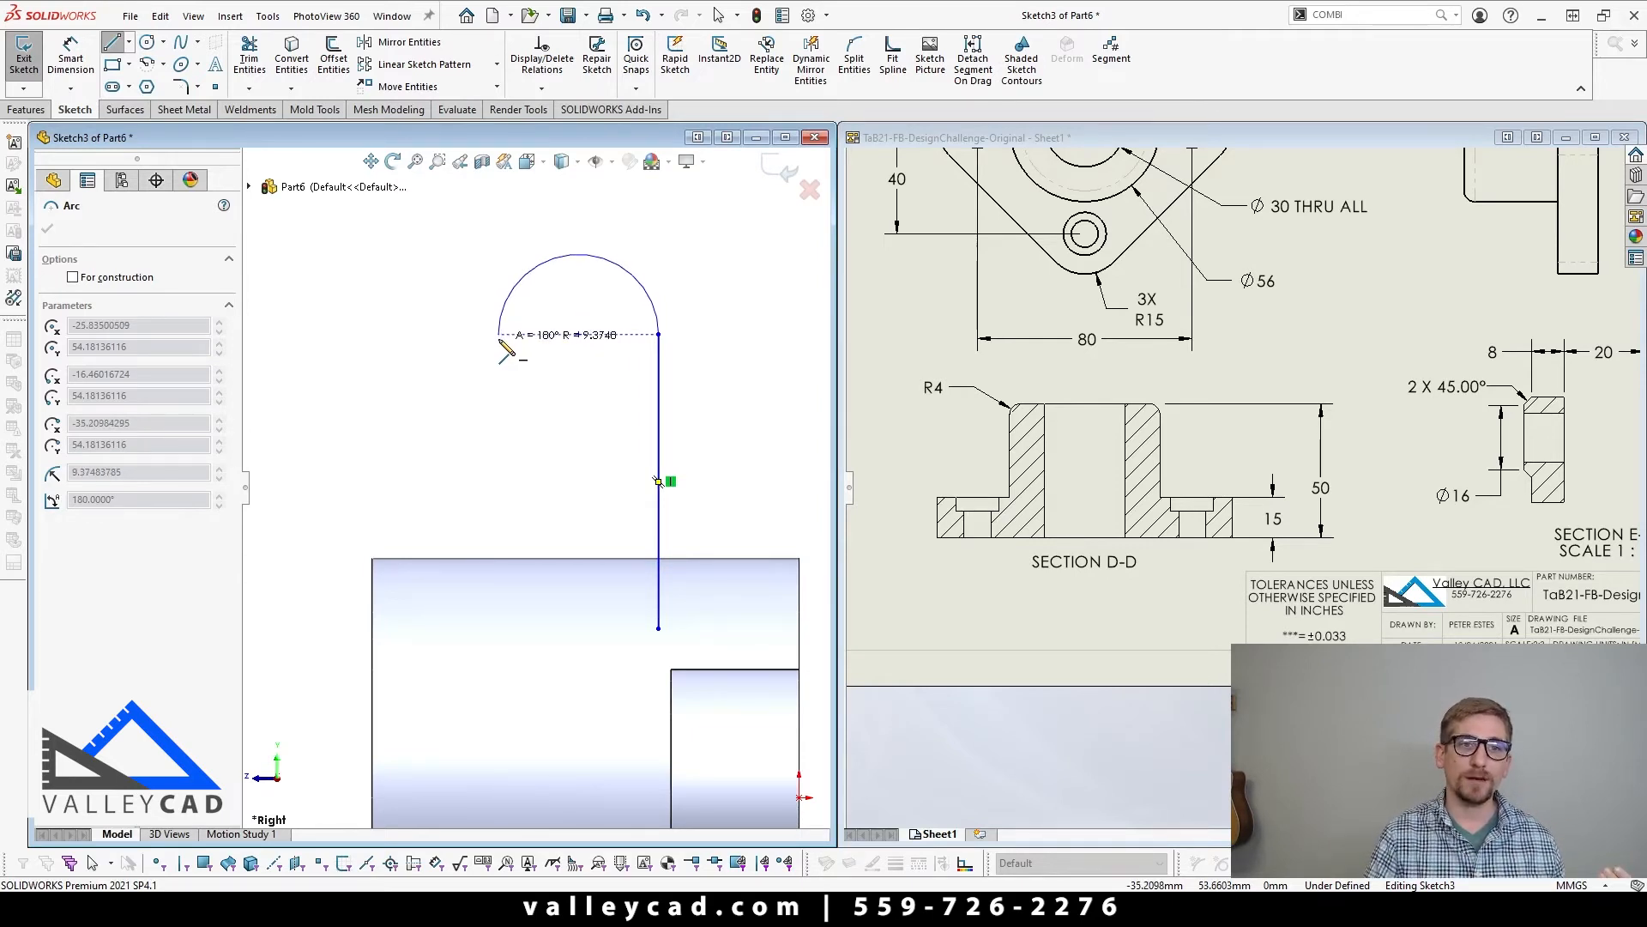
click(501, 336)
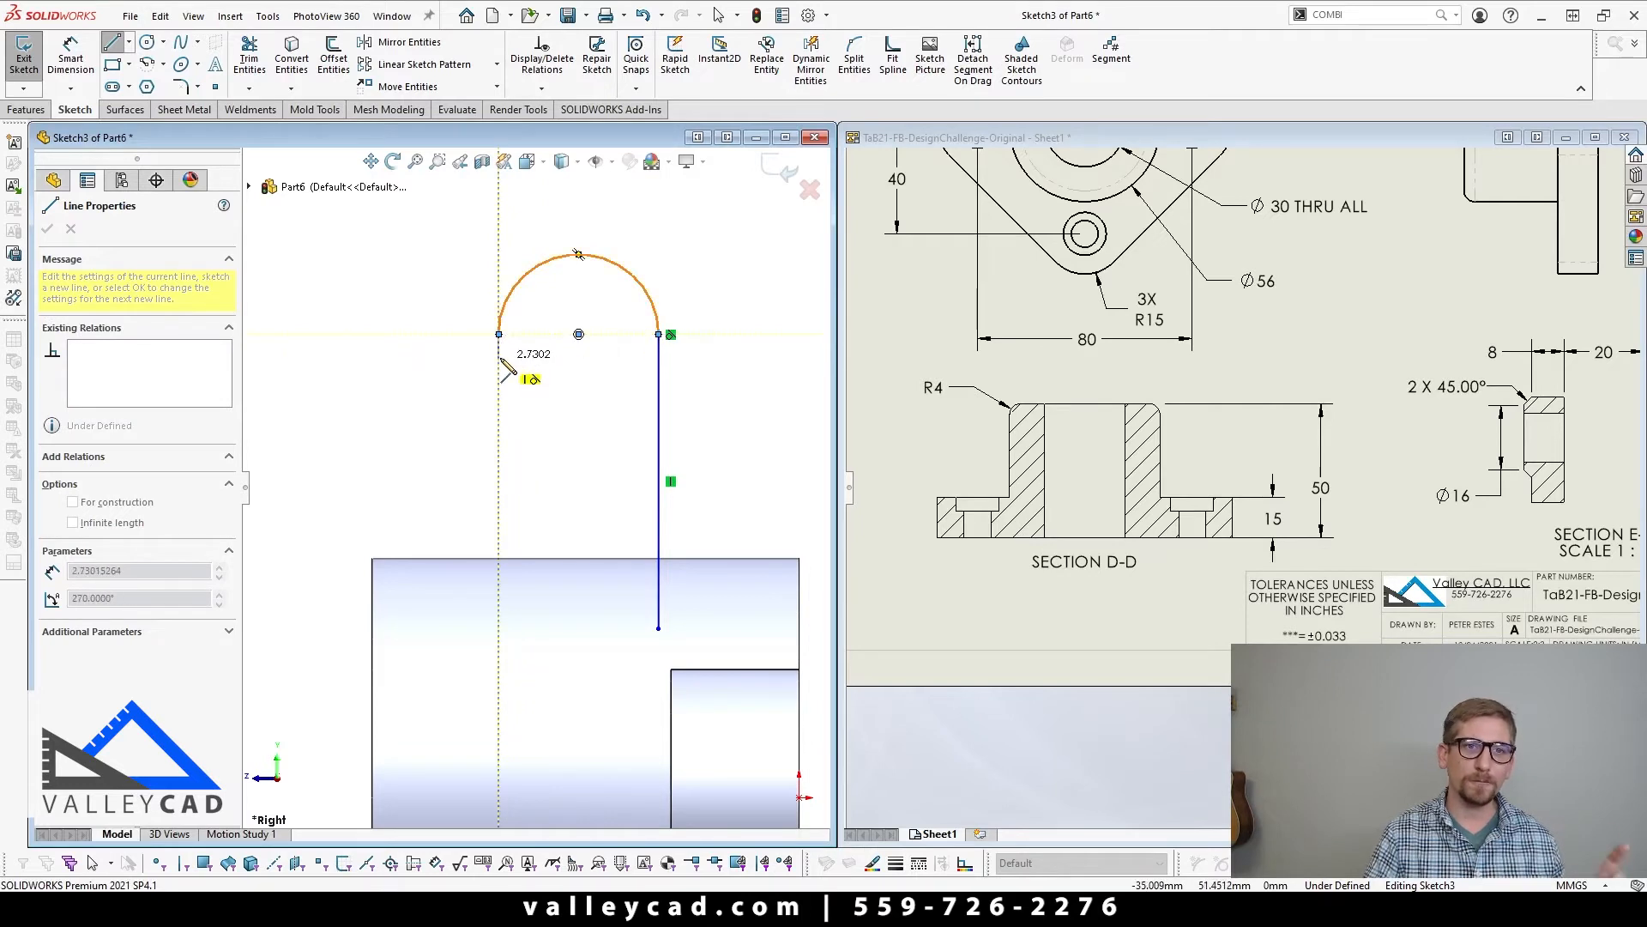
click(499, 629)
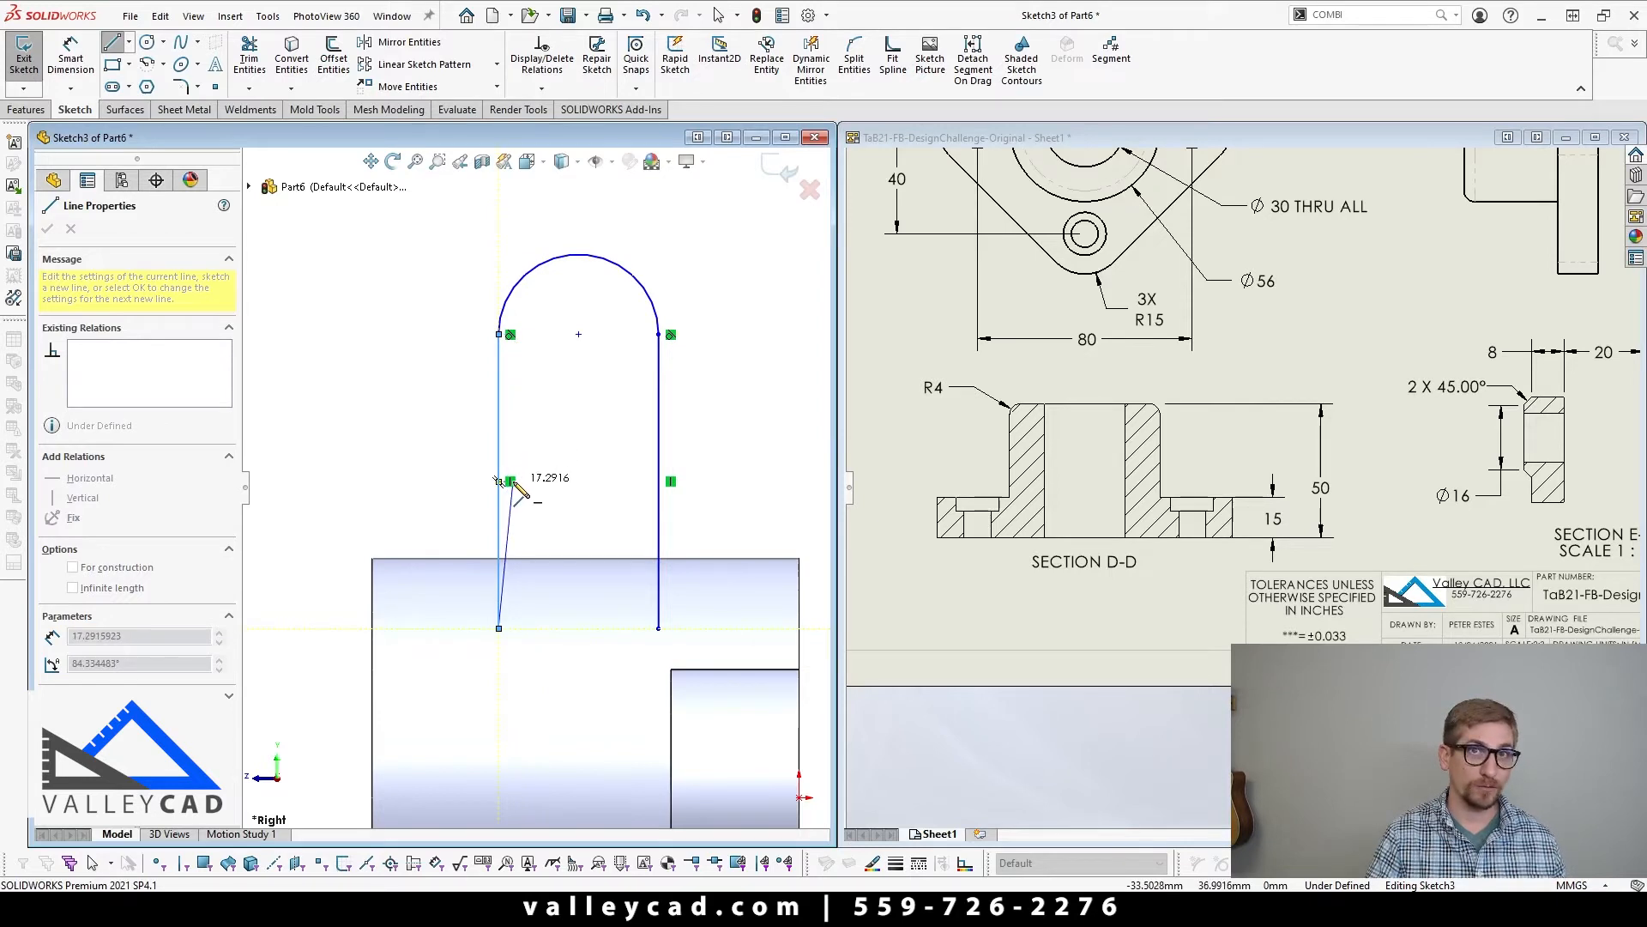
click(660, 628)
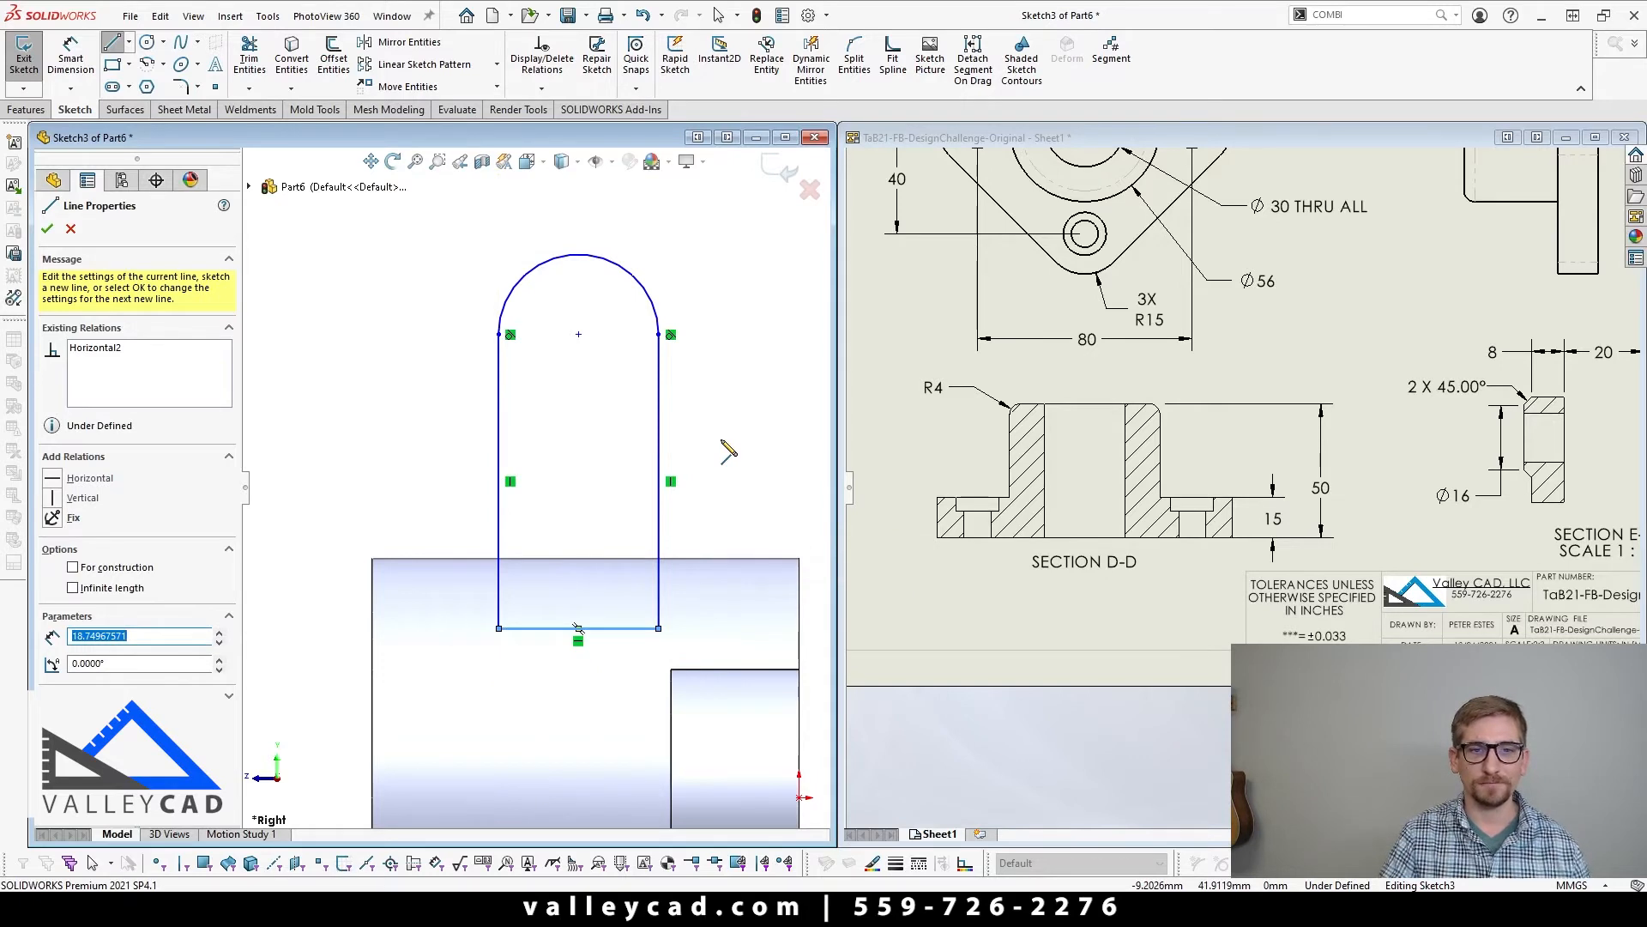
key(z)
key(Escape)
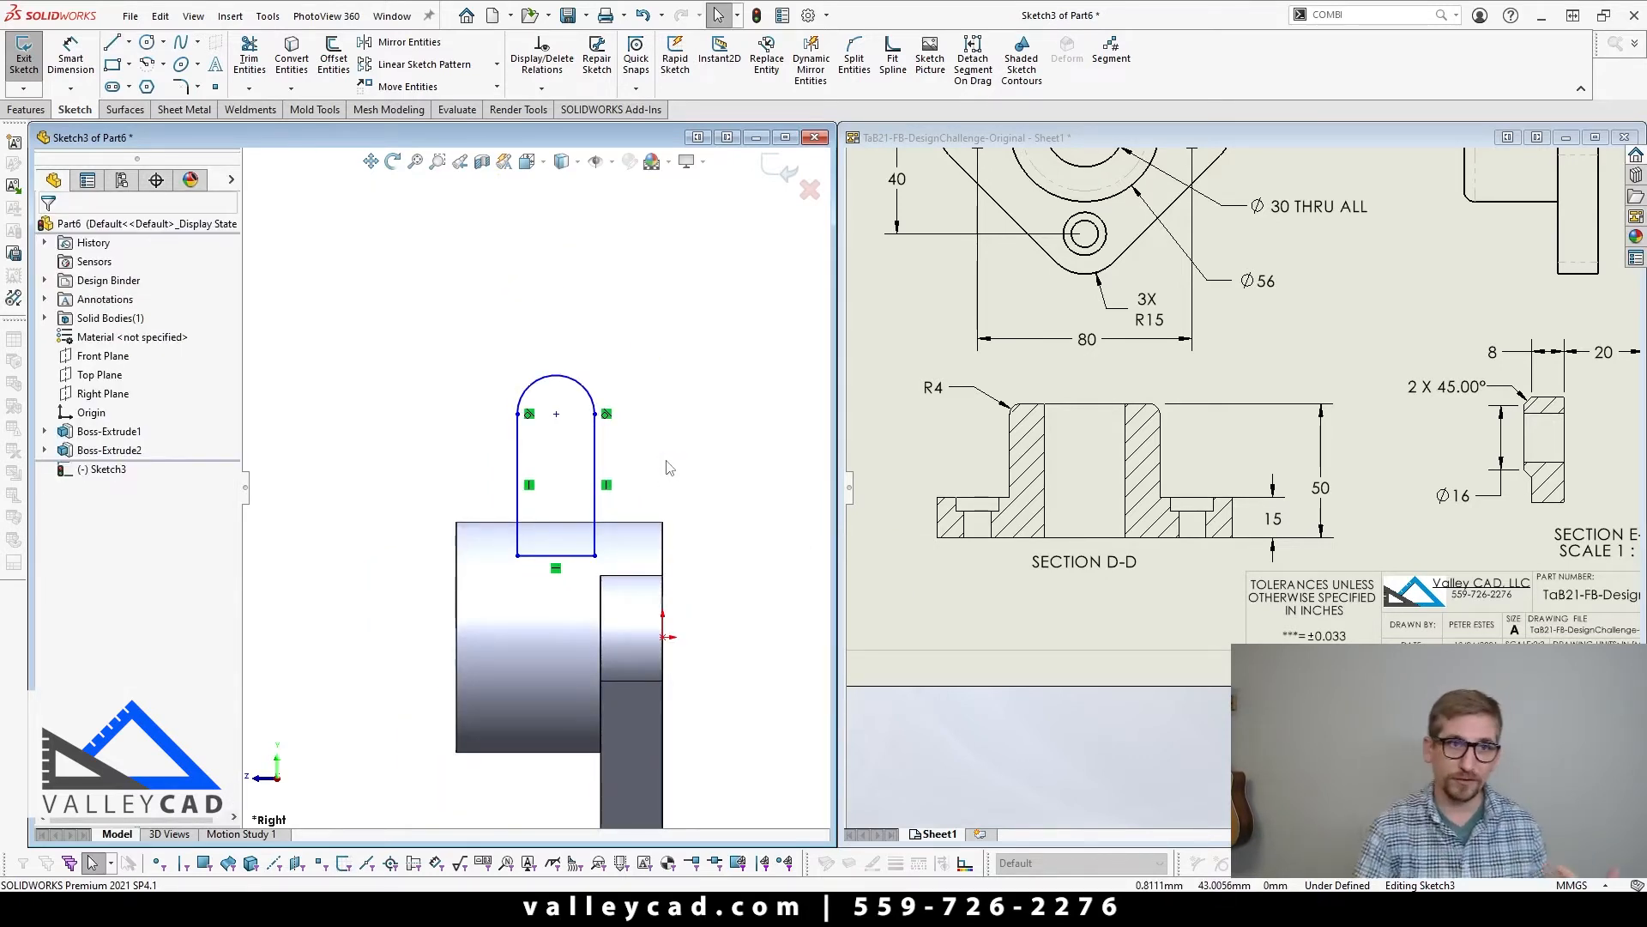
Step: Dimension the height of the lug arc's centre above the origin as 50 mm
key(z)
key(d)
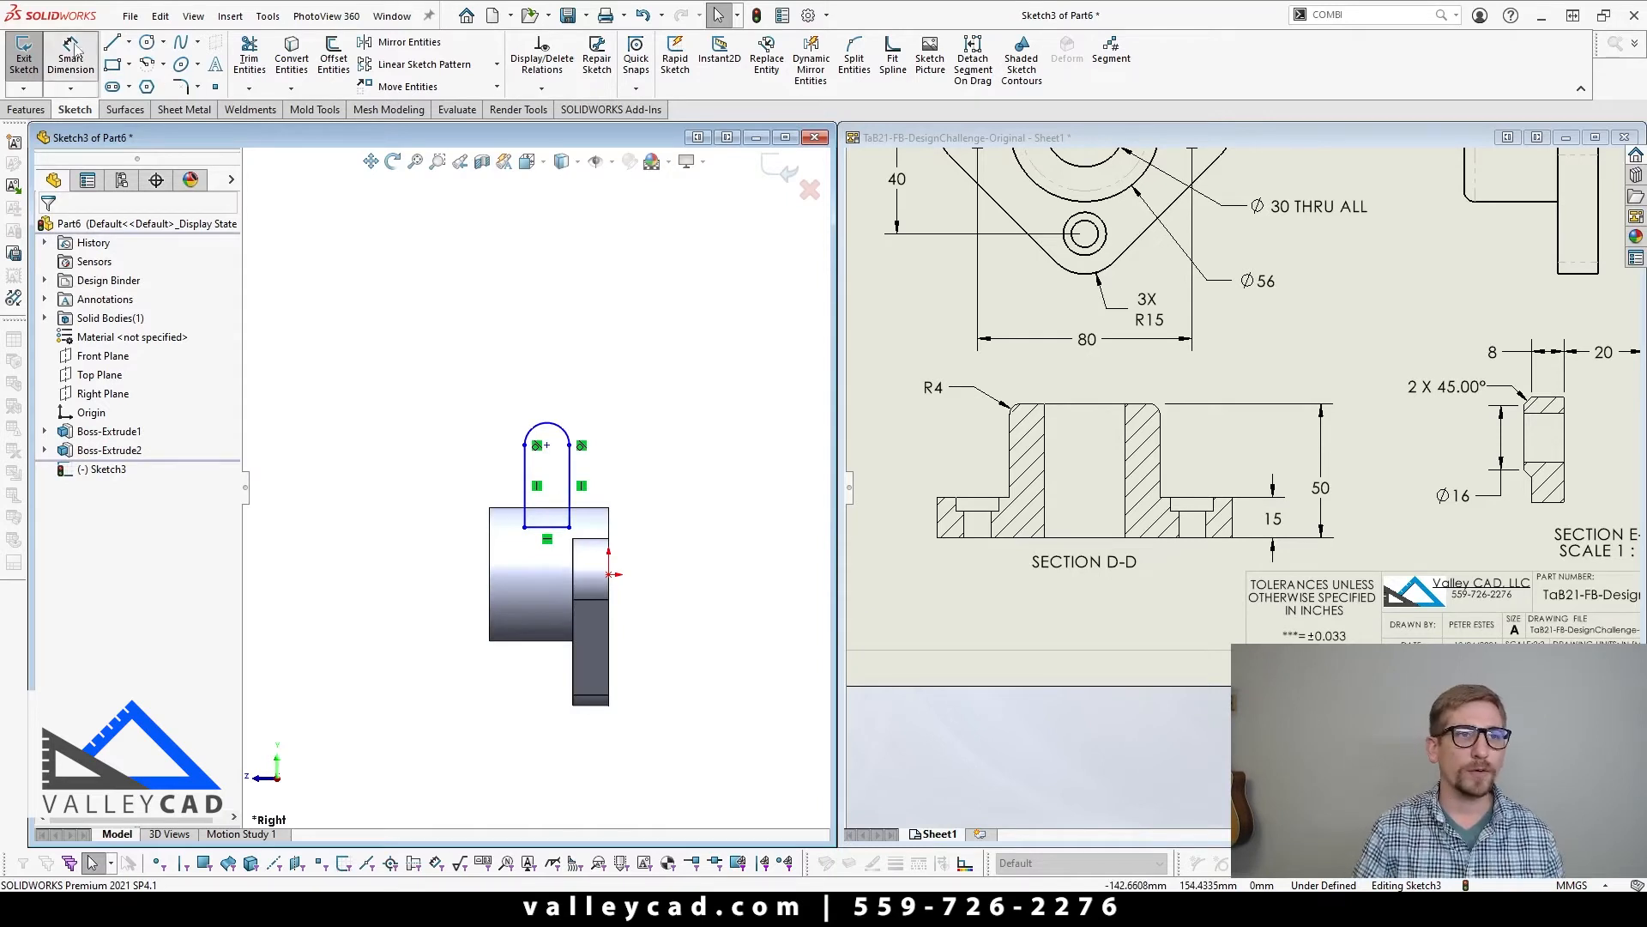
click(547, 444)
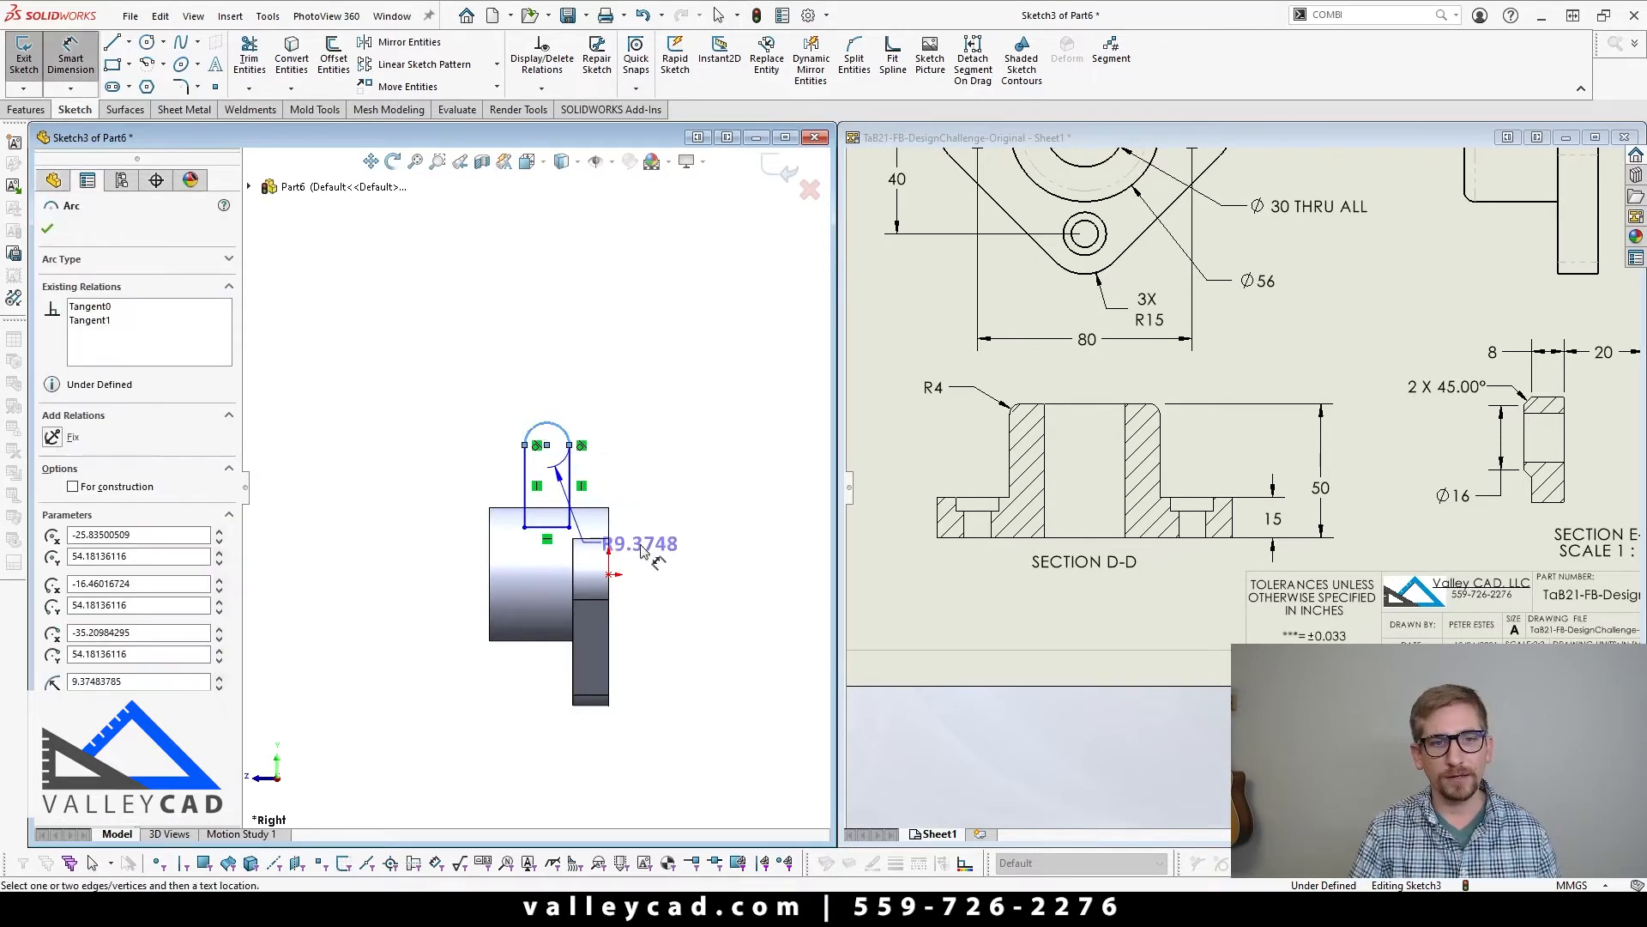
click(609, 574)
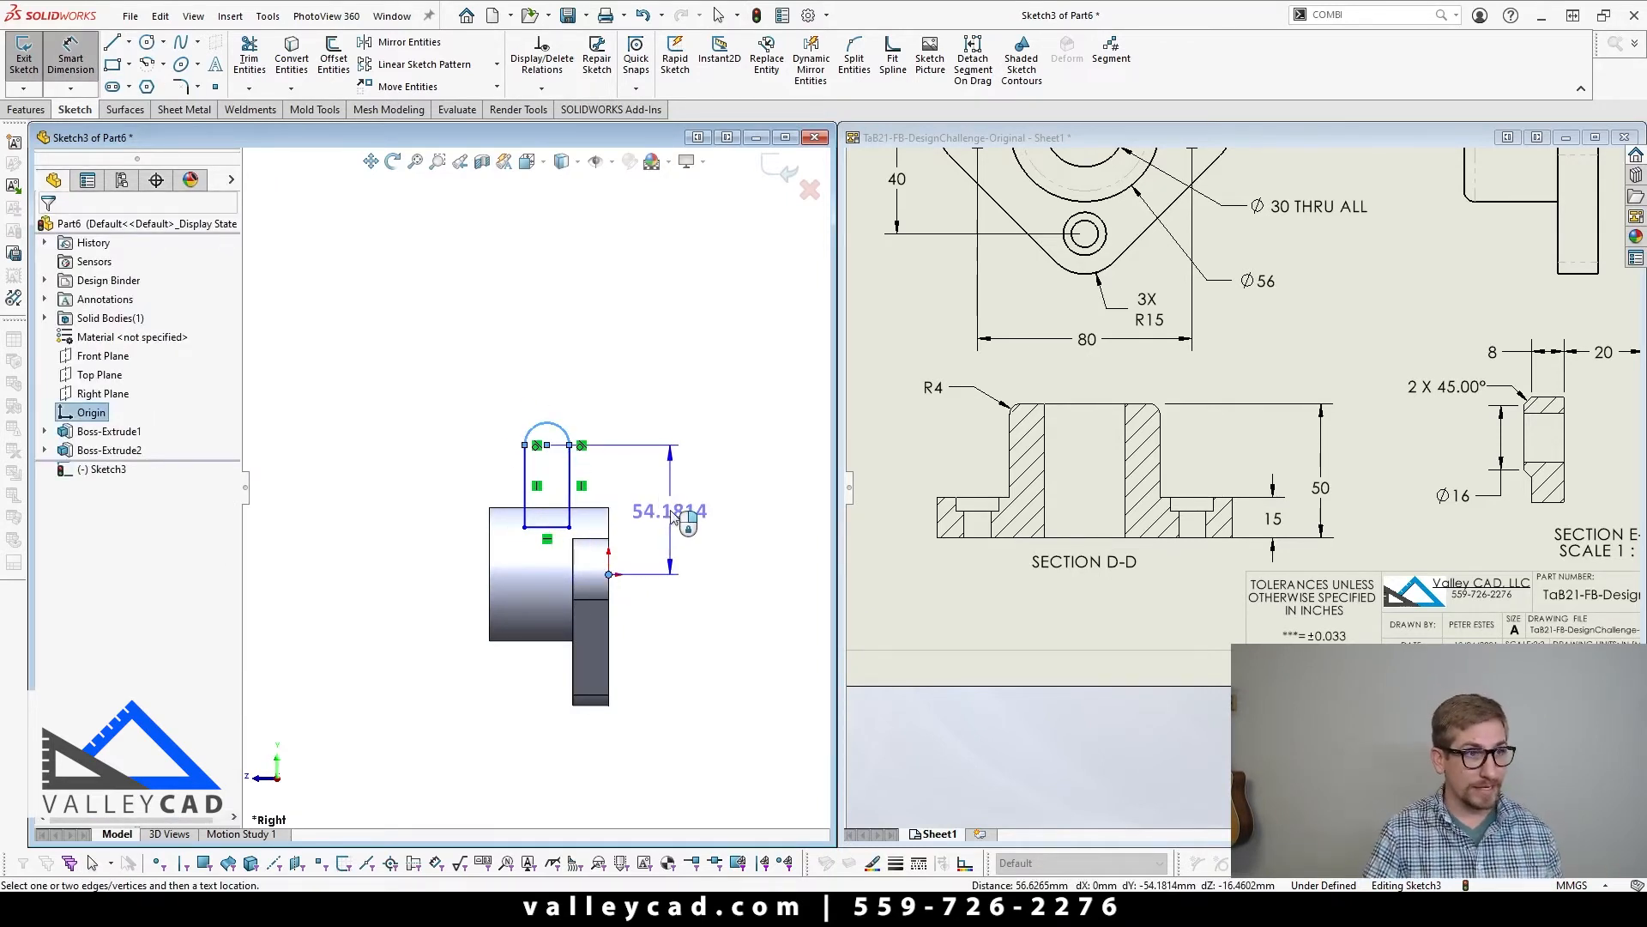
click(671, 514)
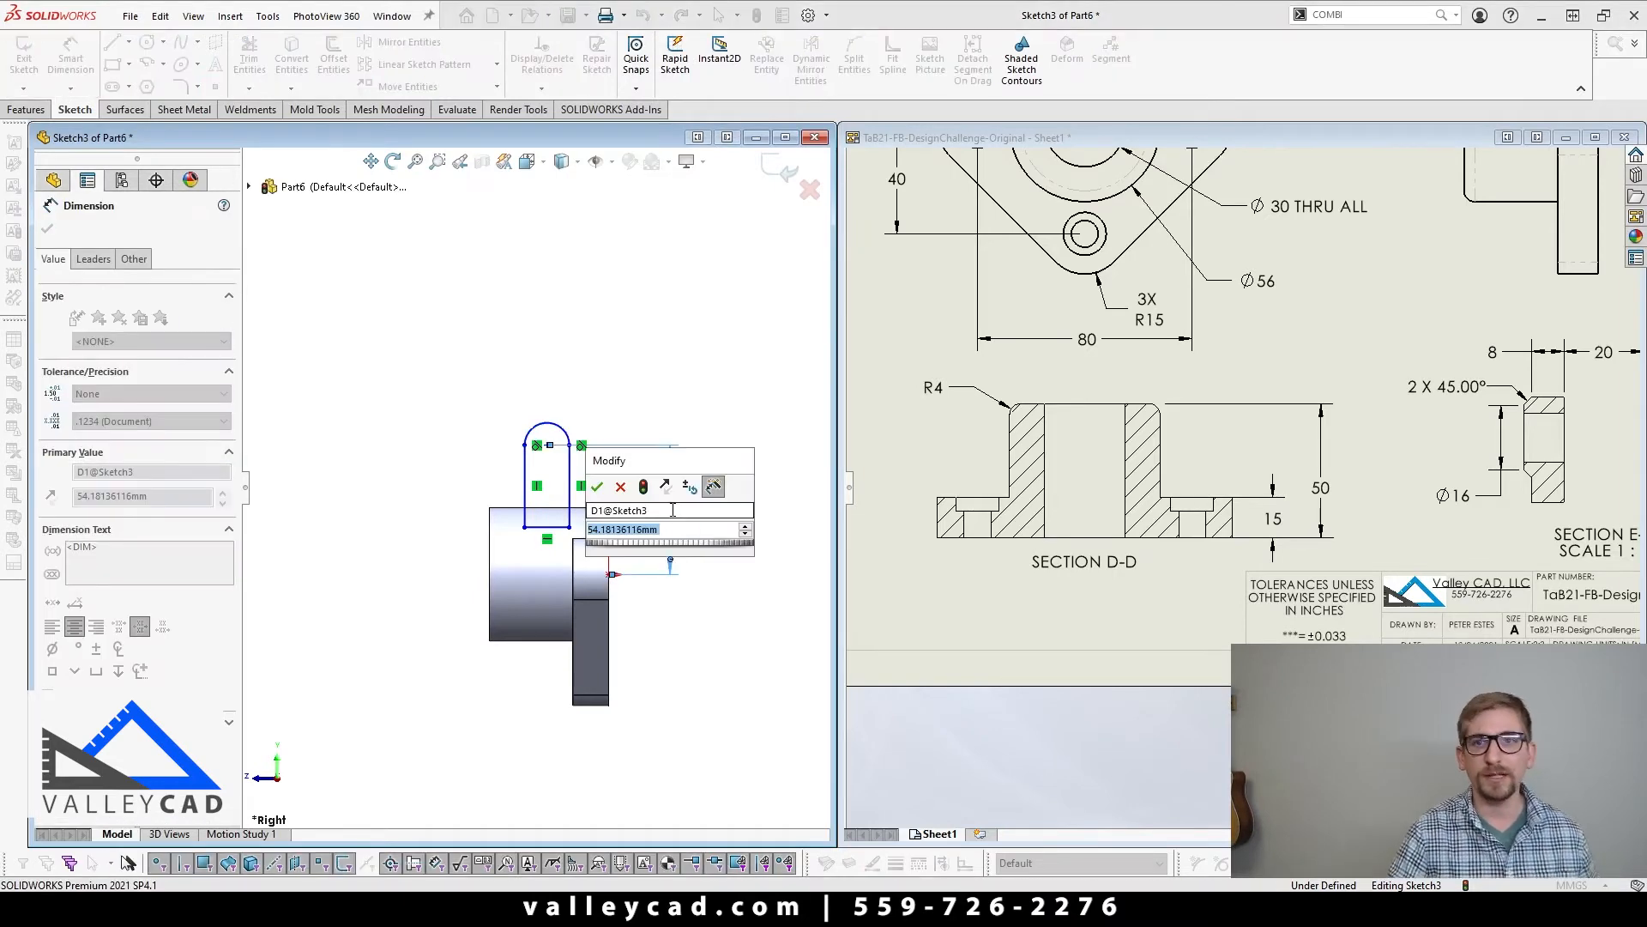
text(50)
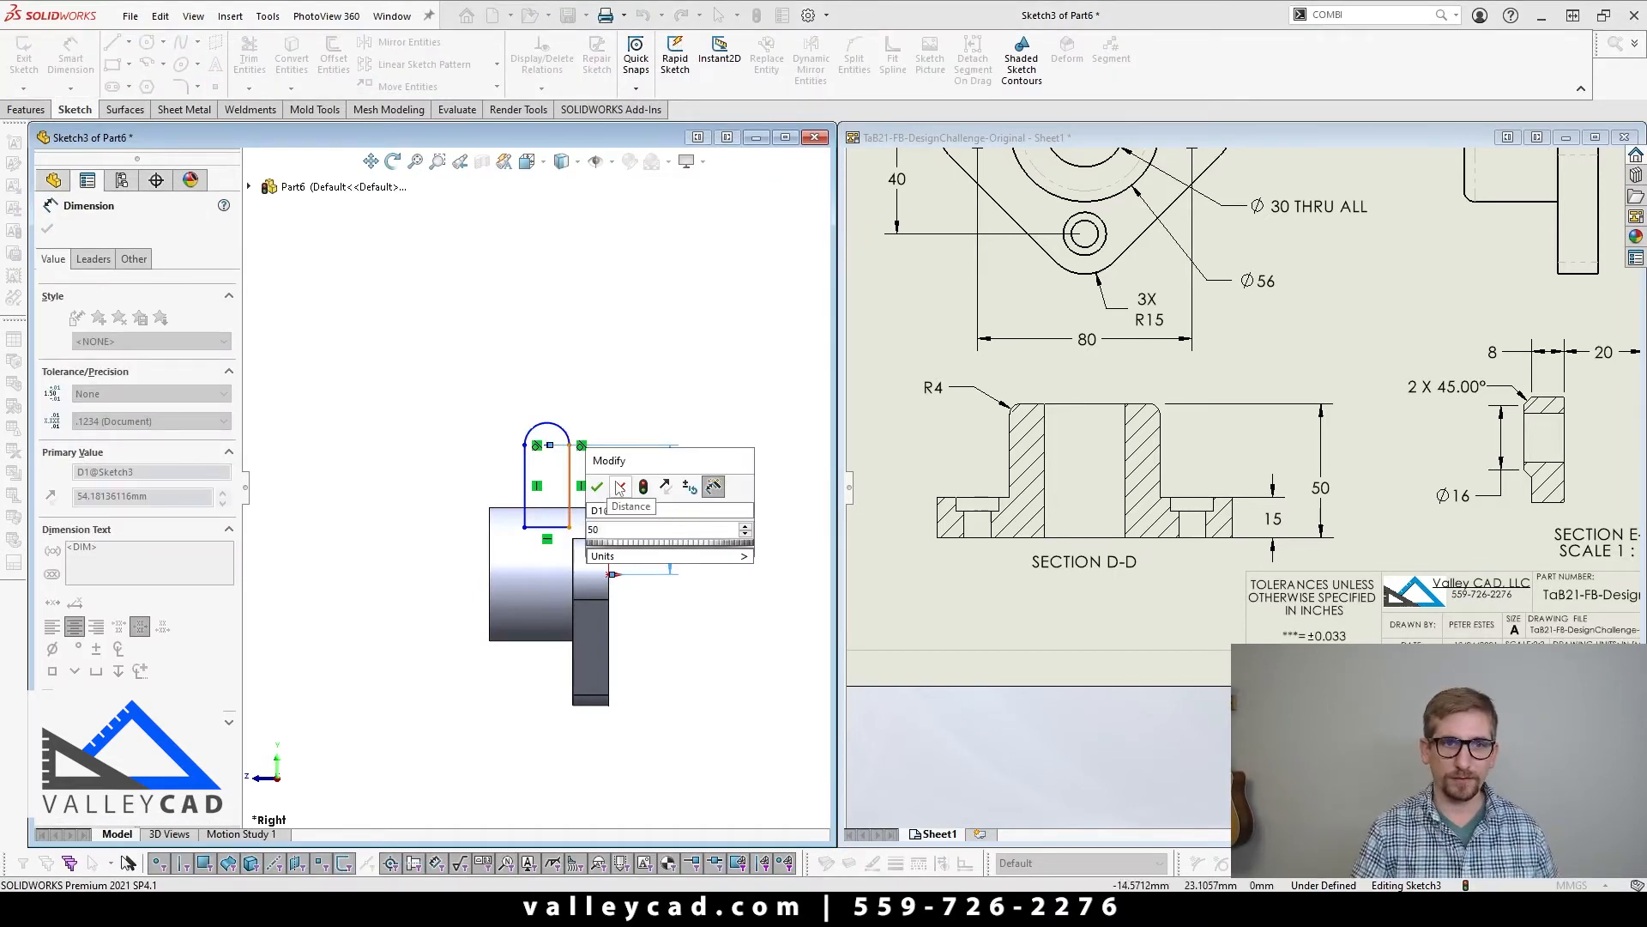
click(597, 487)
Step: Check the lug's width in the drawing's side view and dimension the distance between the profile's vertical sides as 20 mm
click(1418, 332)
scroll(1362, 333, up, 3)
scroll(1364, 337, down, 4)
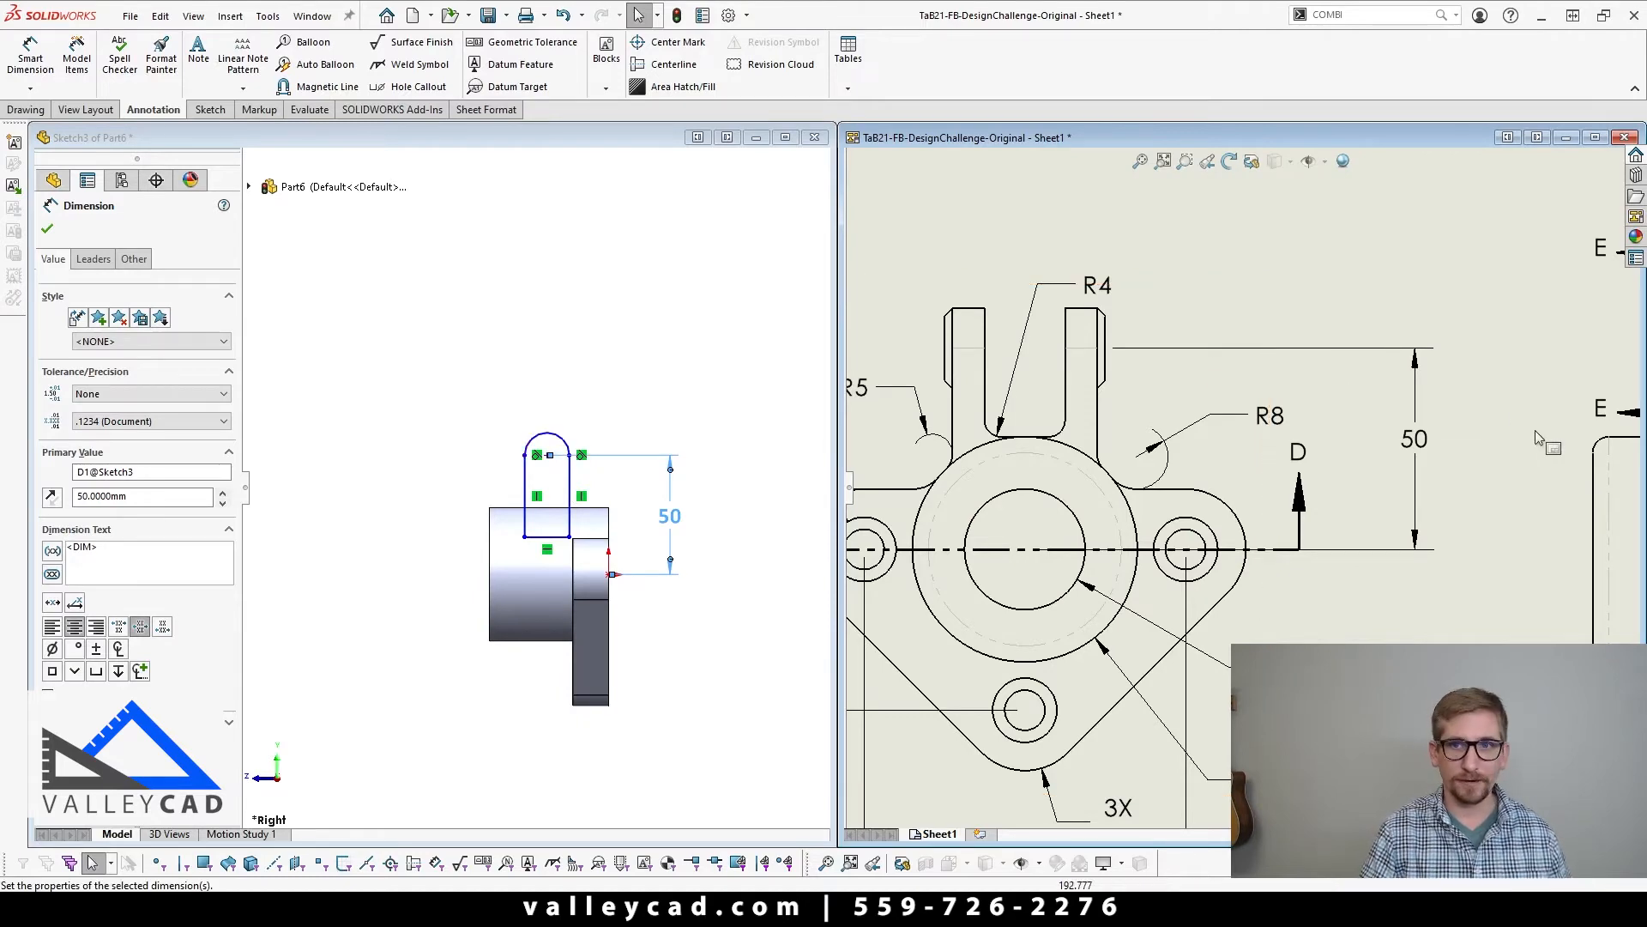
scroll(1506, 455, up, 3)
scroll(1414, 459, down, 4)
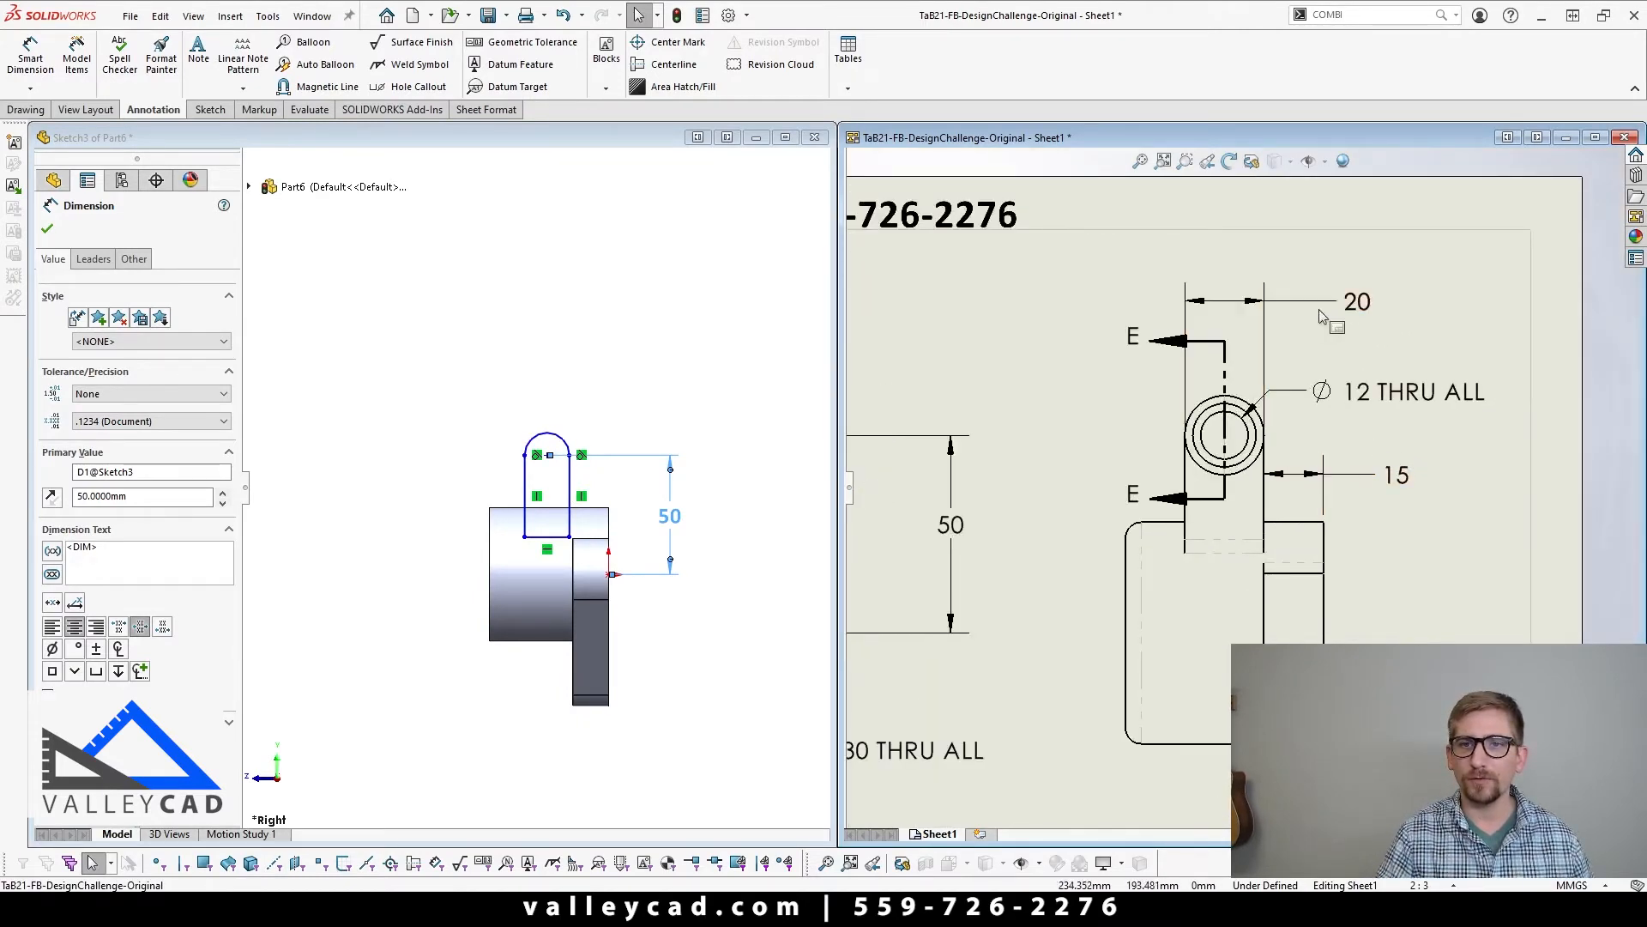
click(504, 357)
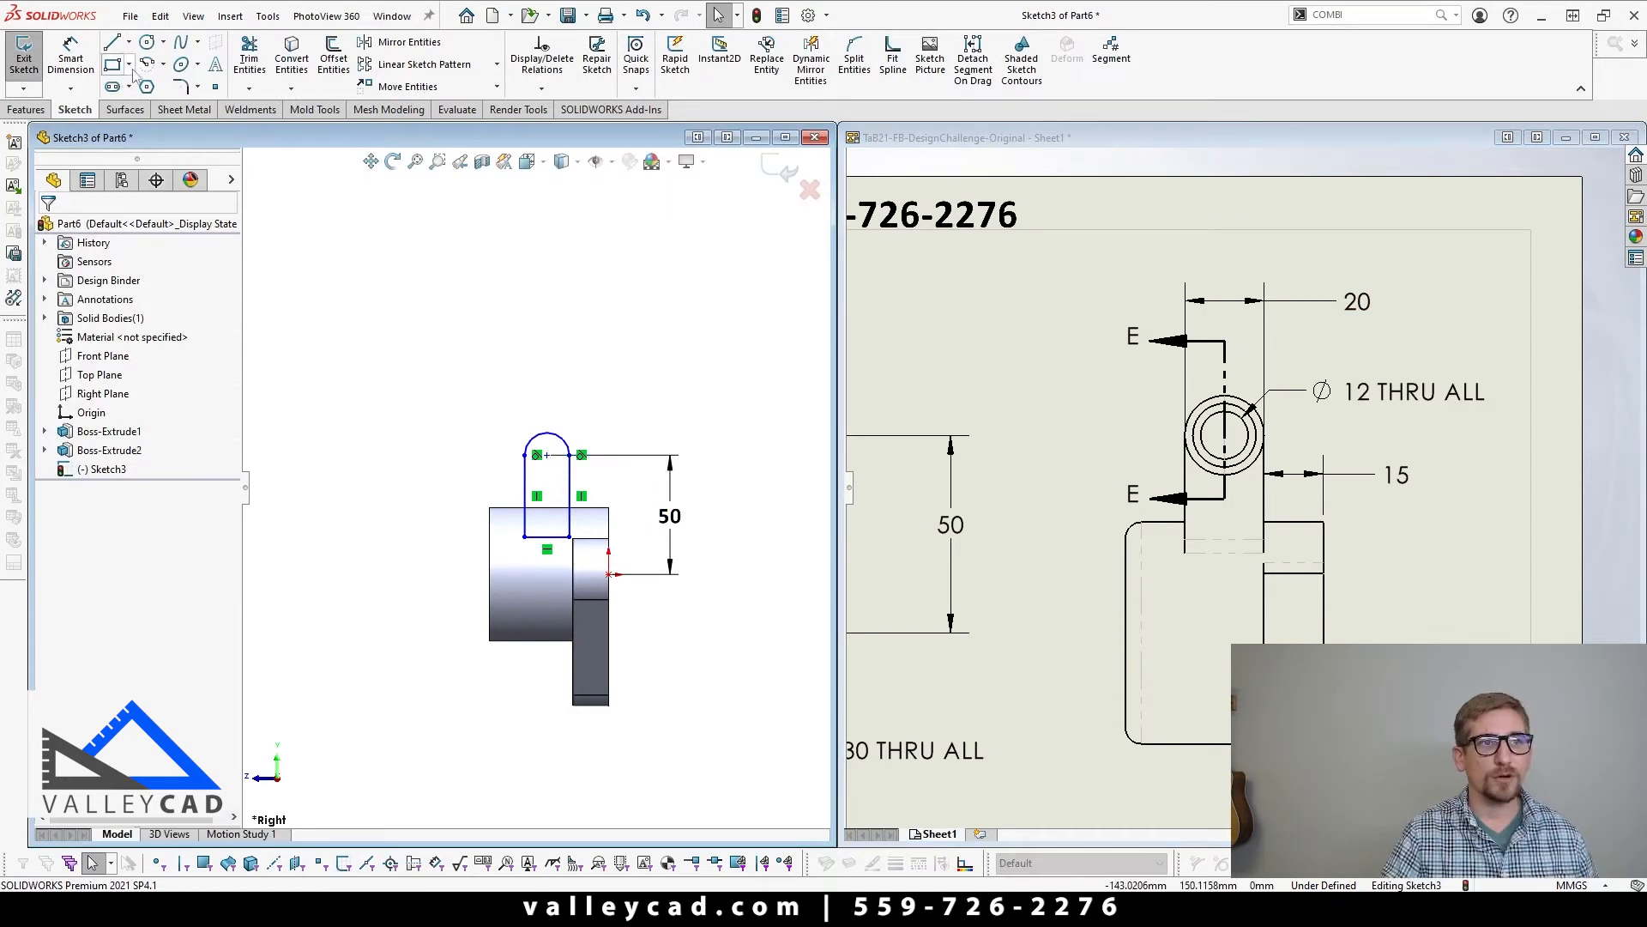
click(71, 55)
click(524, 496)
click(639, 370)
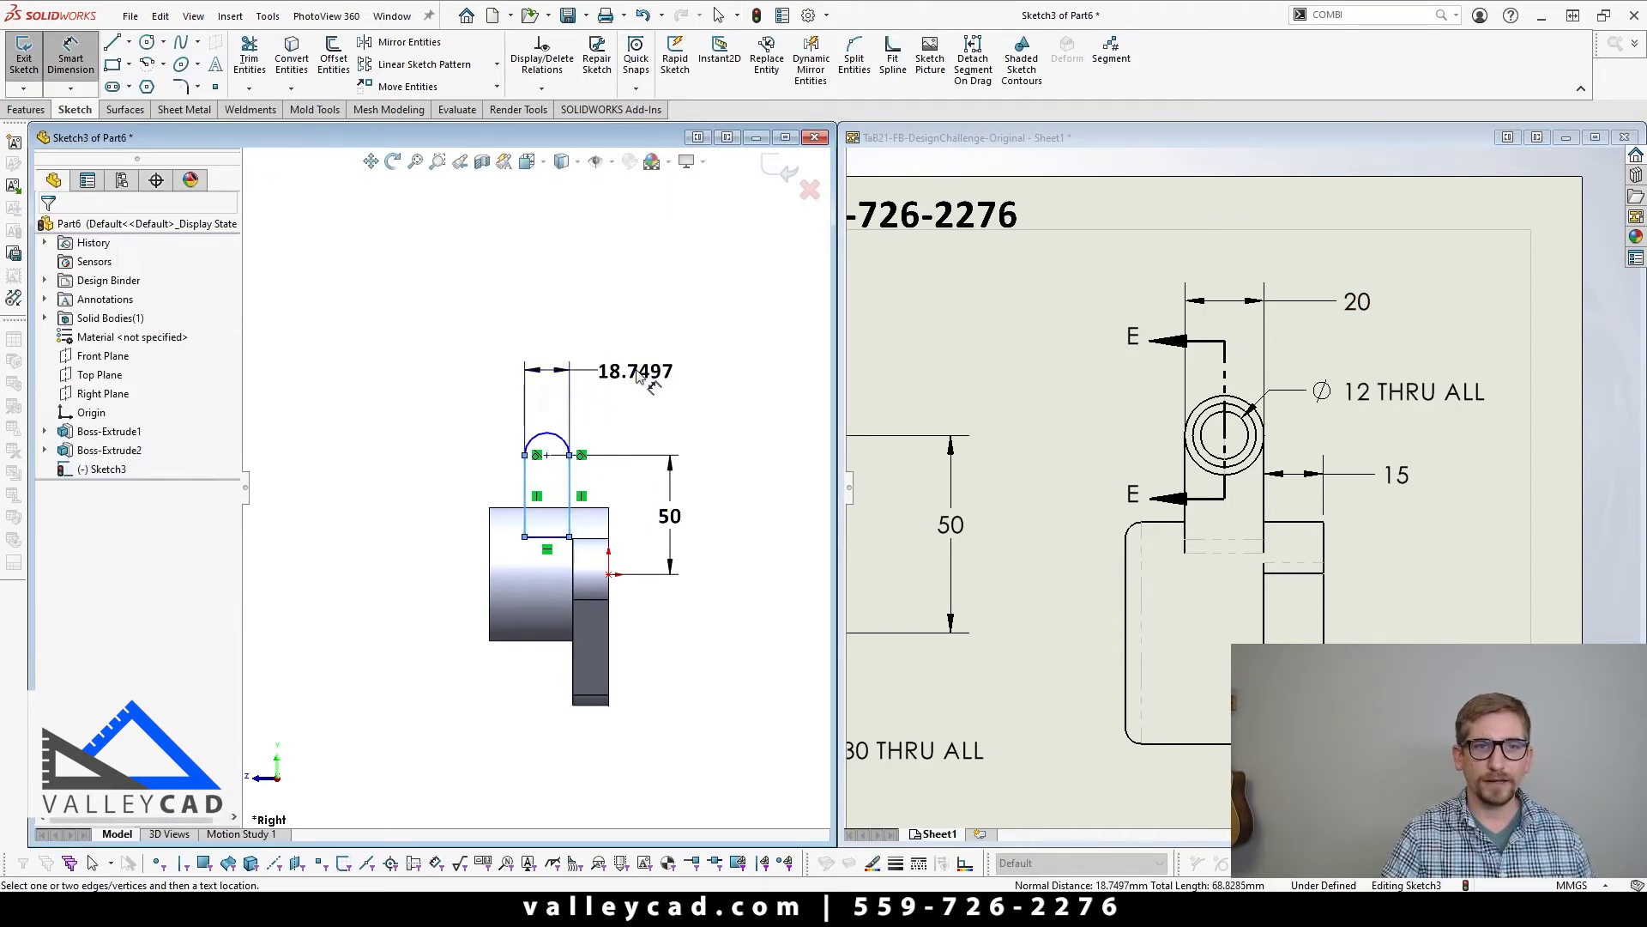
text(20)
key(Return)
key(Escape)
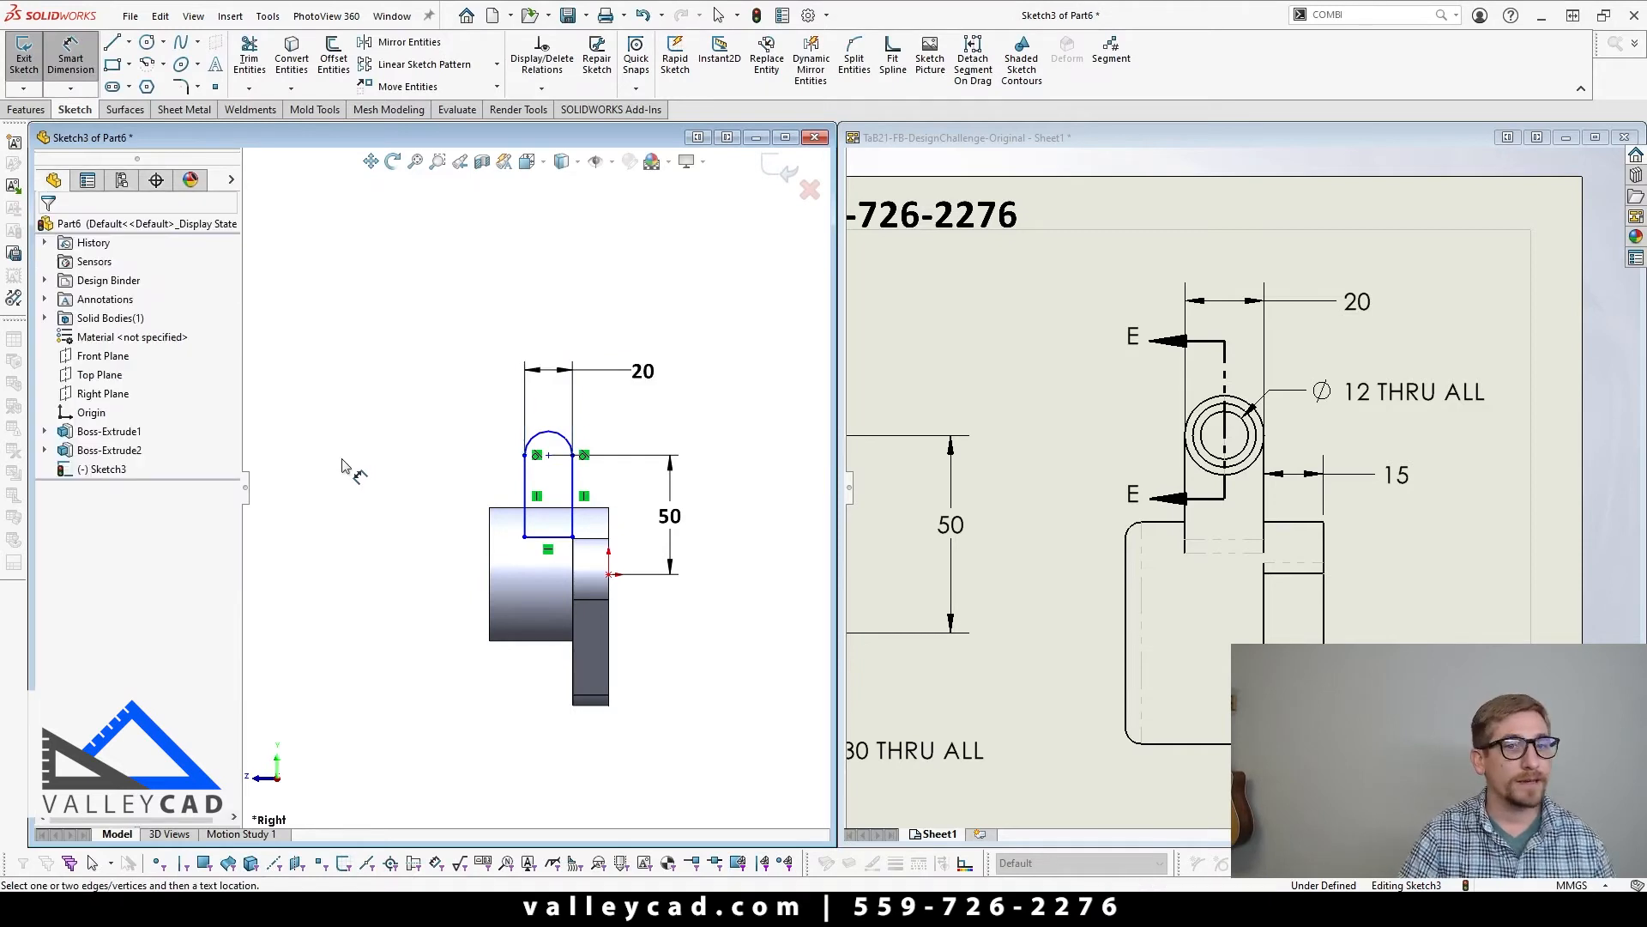
key(Escape)
Step: Make the lug profile's vertical side nearest the flange collinear with the flange's inner face edge
scroll(575, 532, down, 5)
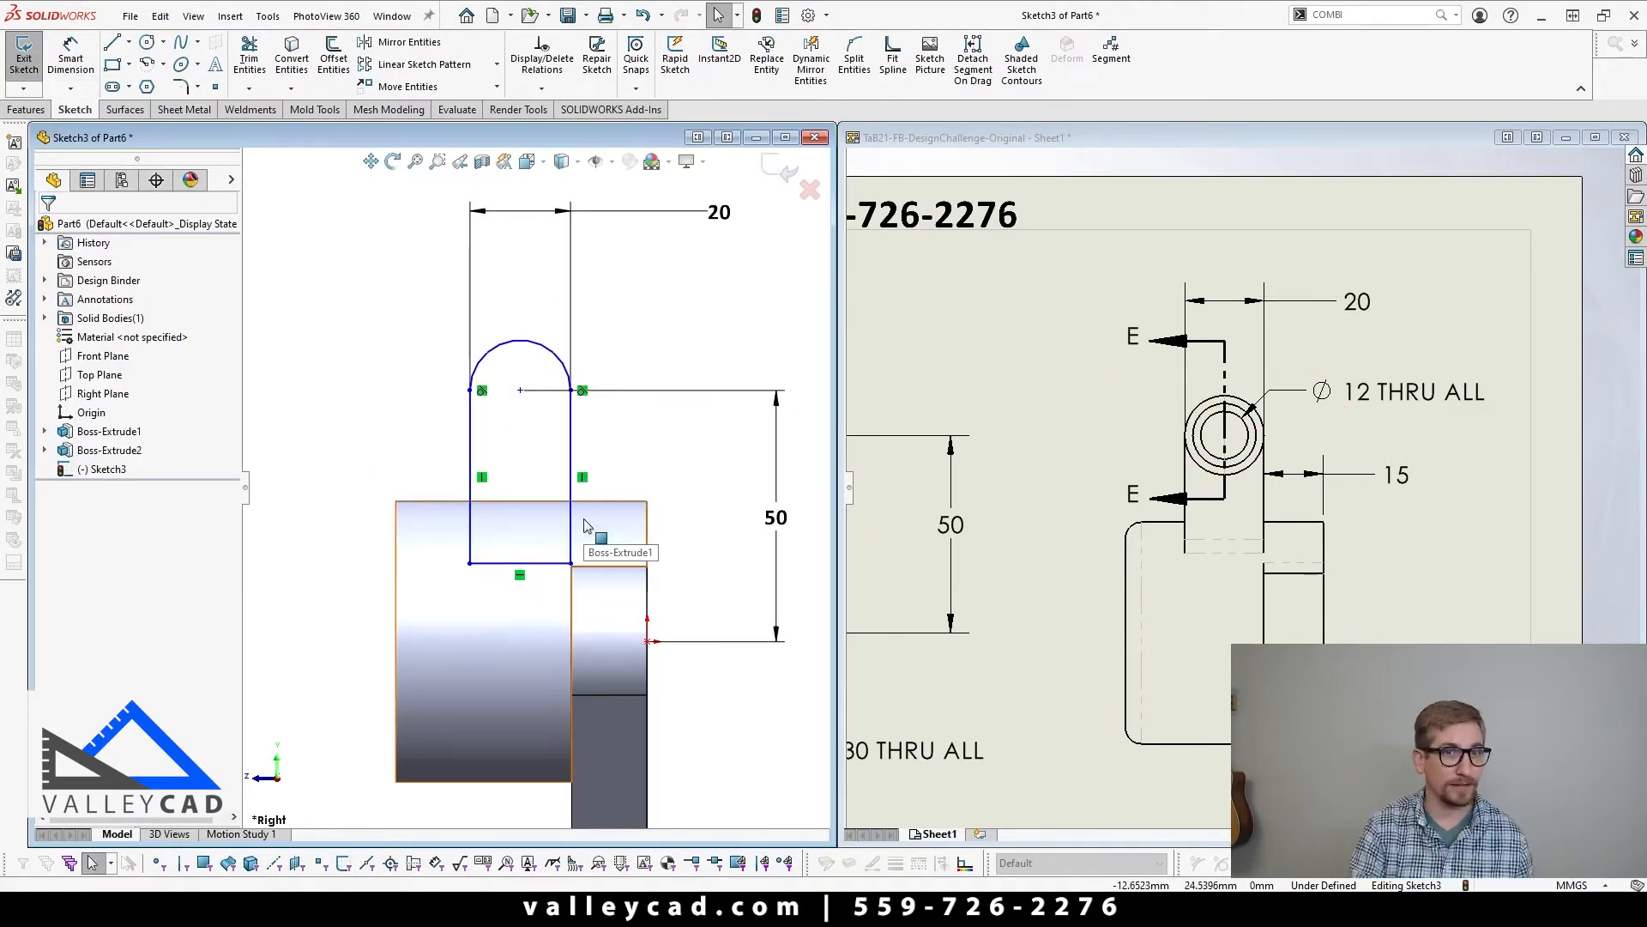
click(573, 486)
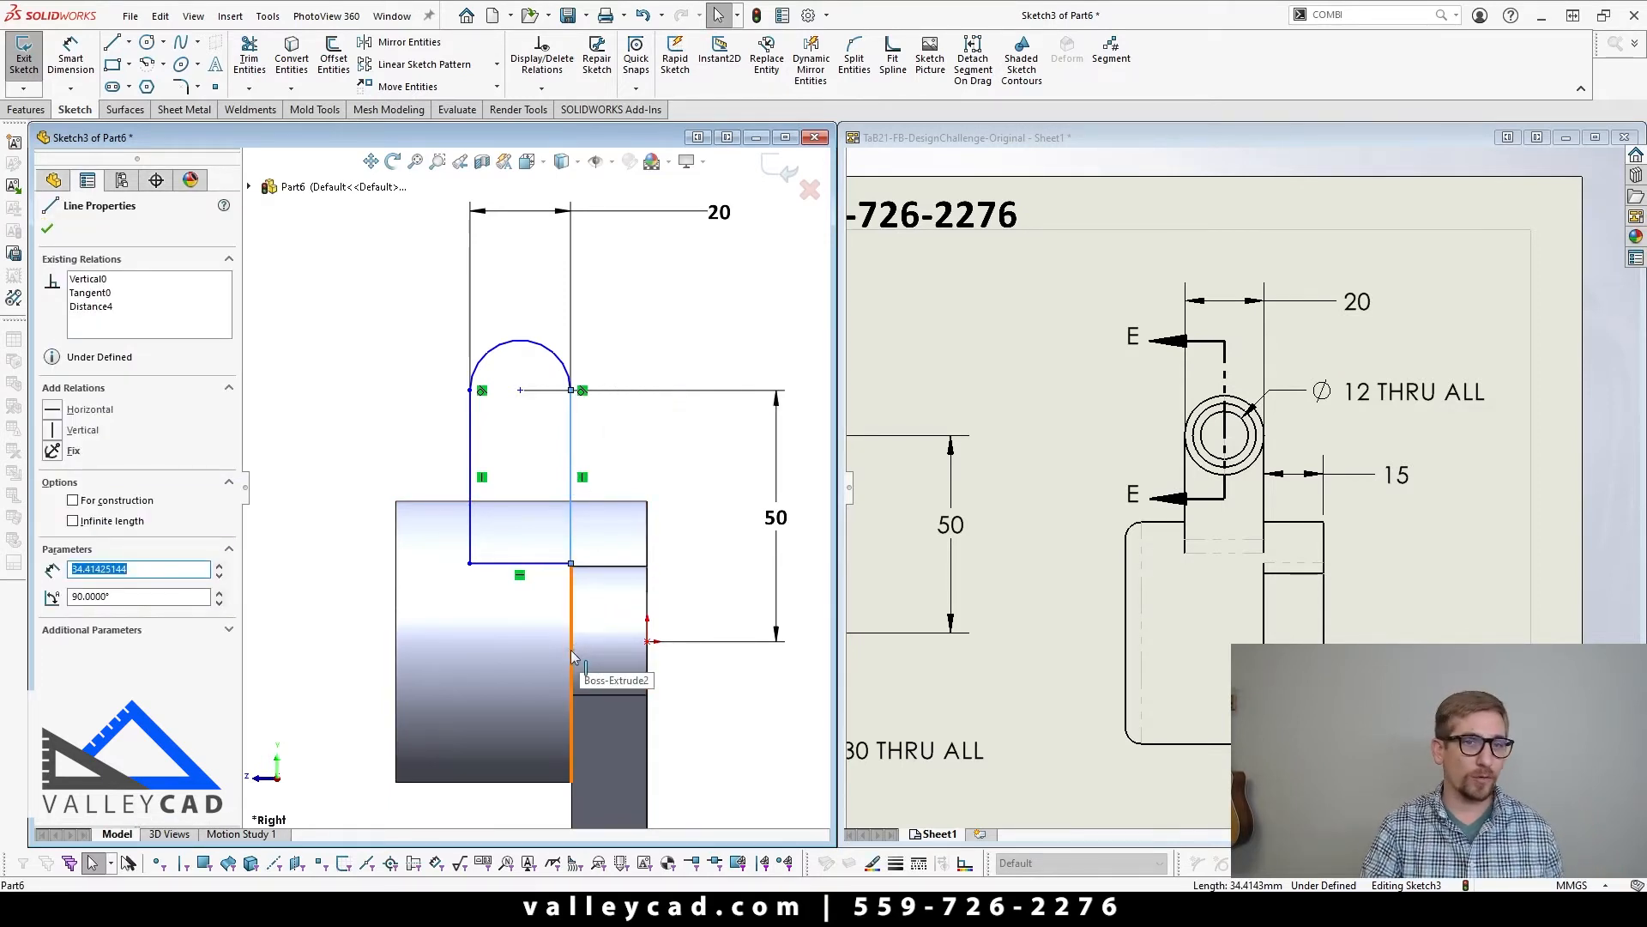
click(426, 485)
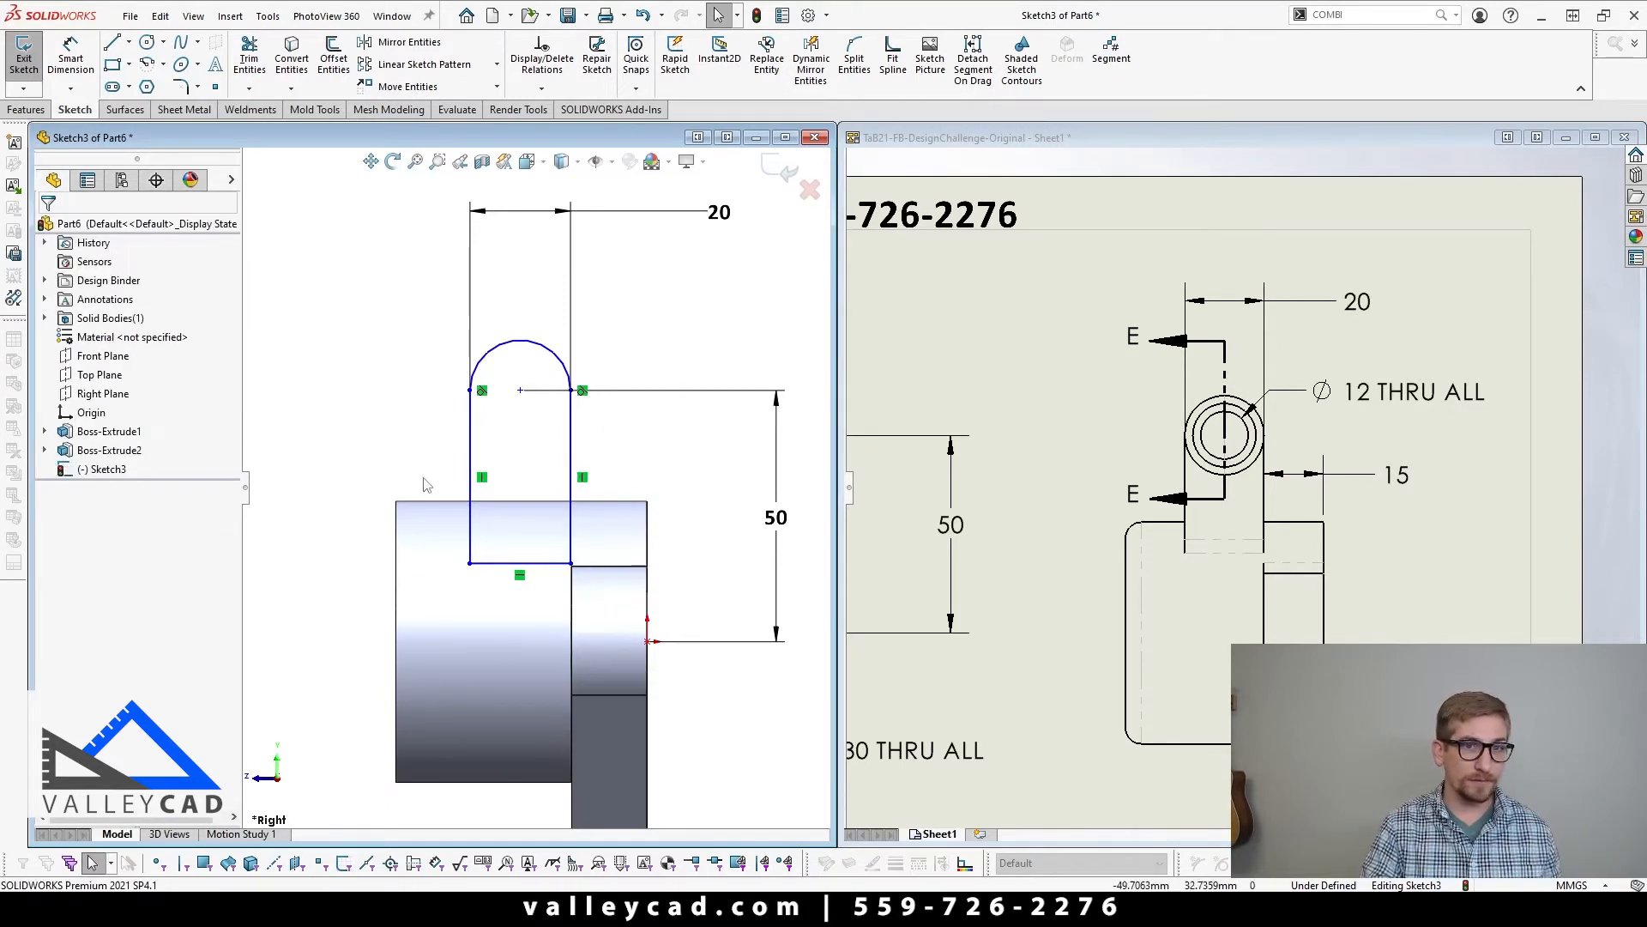
click(573, 440)
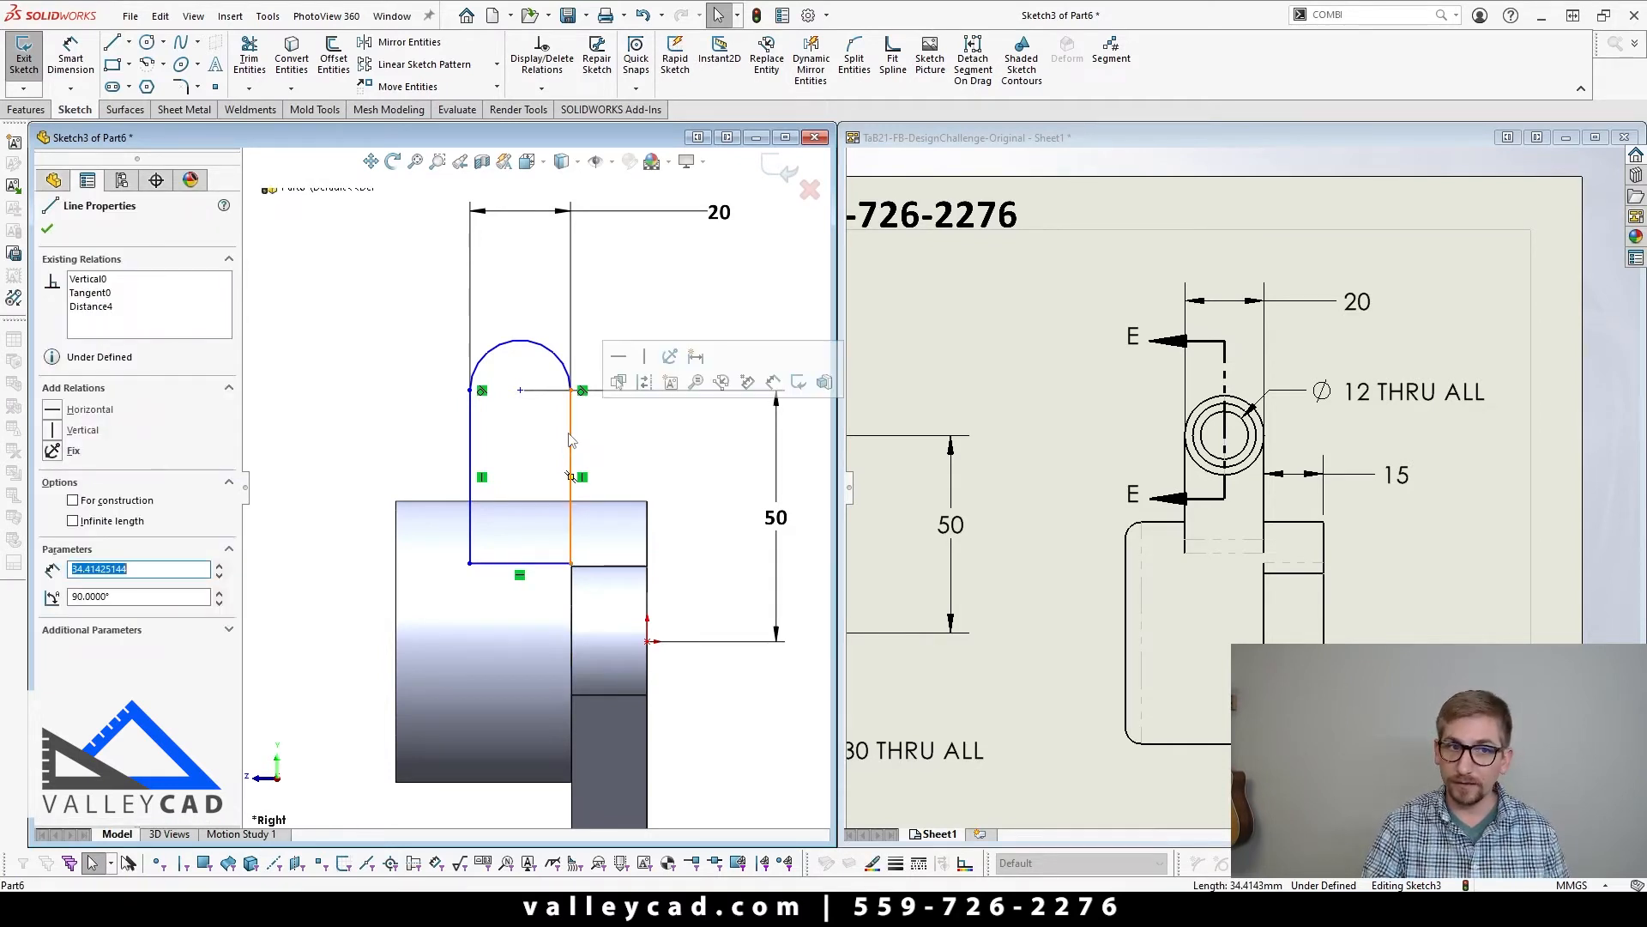
ctrl+click(573, 618)
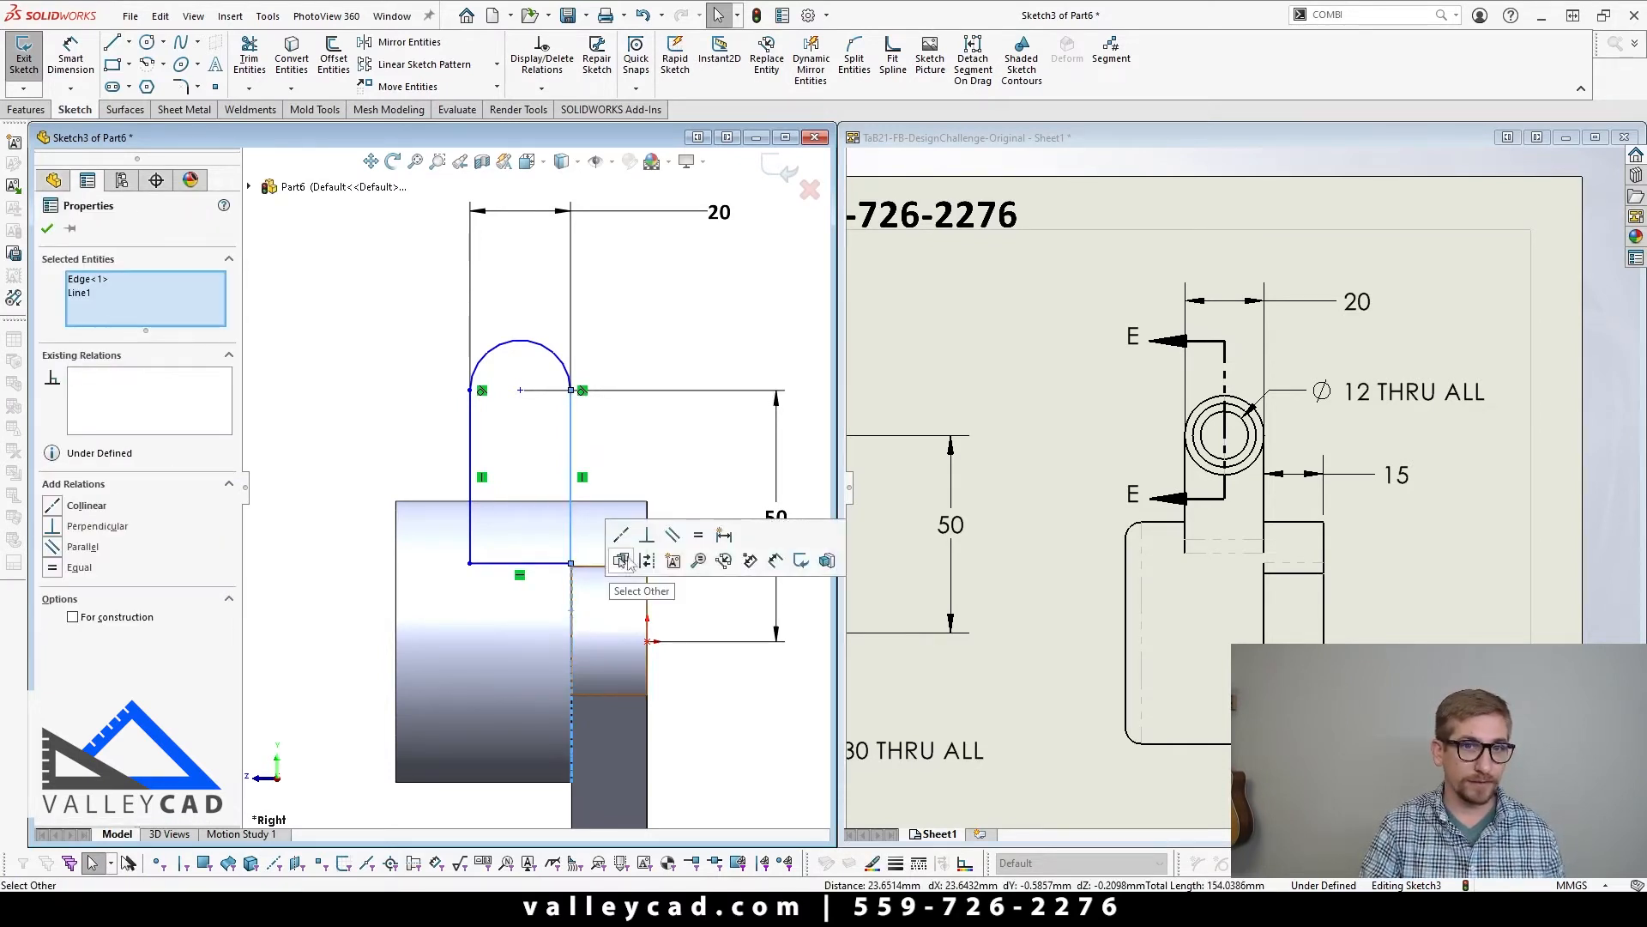
click(646, 547)
click(417, 423)
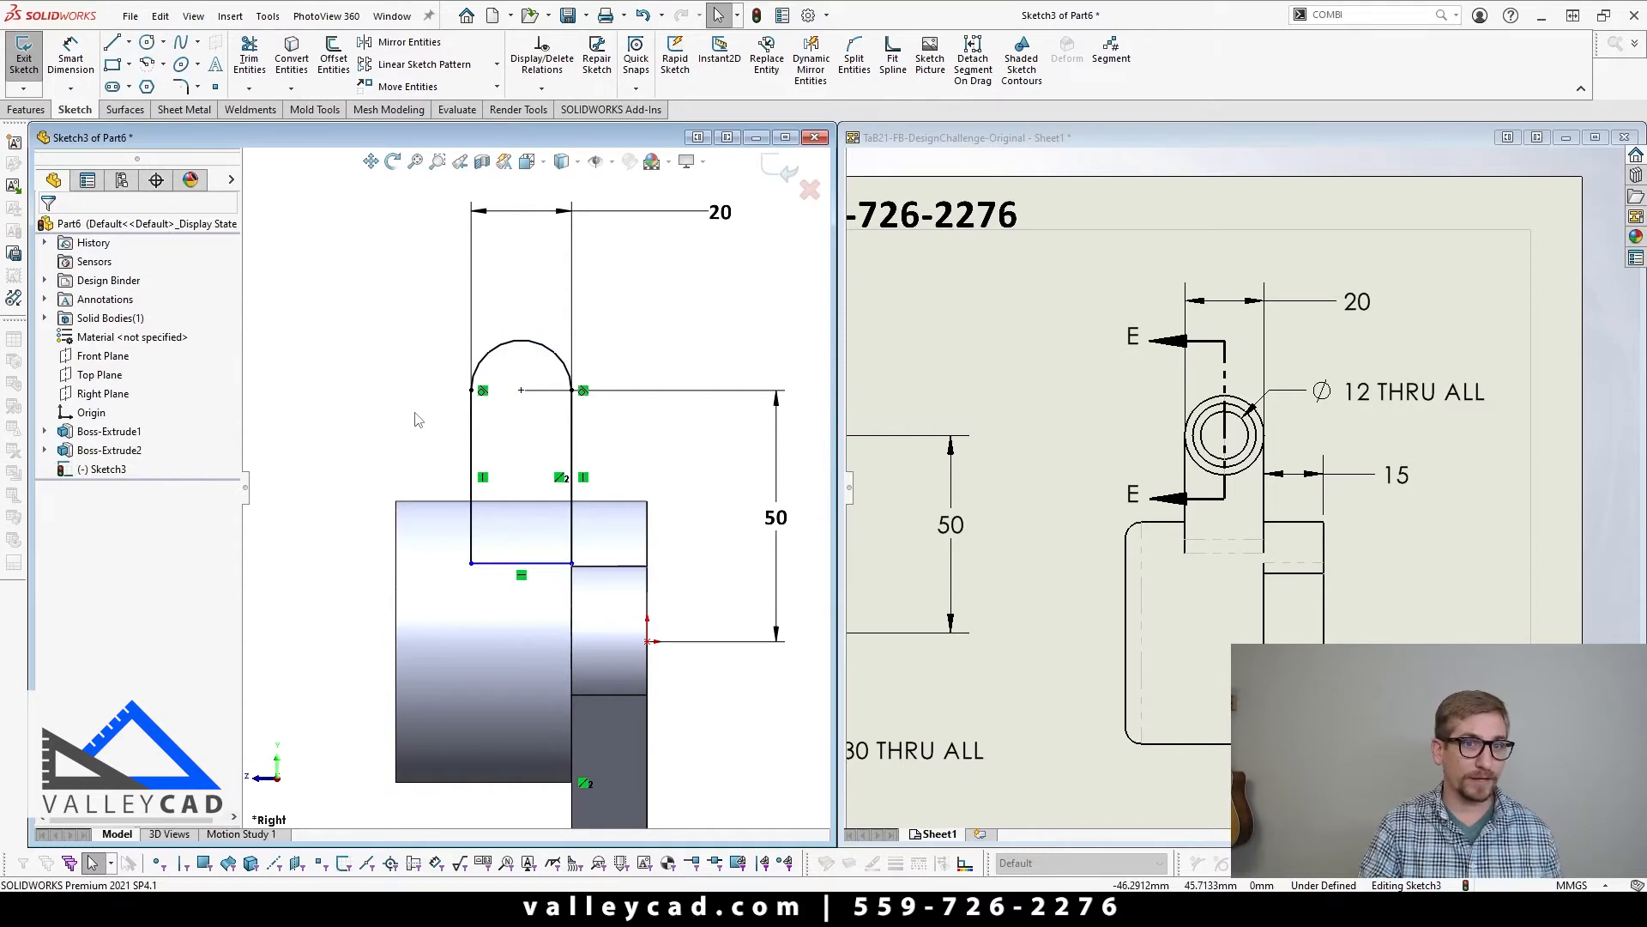
Step: Attach the lug profile's lower corner to the end of the horizontal flange edge to fully define the sketch
mouse_move(572, 562)
mouse_down()
mouse_move(564, 619)
mouse_move(561, 509)
mouse_move(576, 573)
mouse_up()
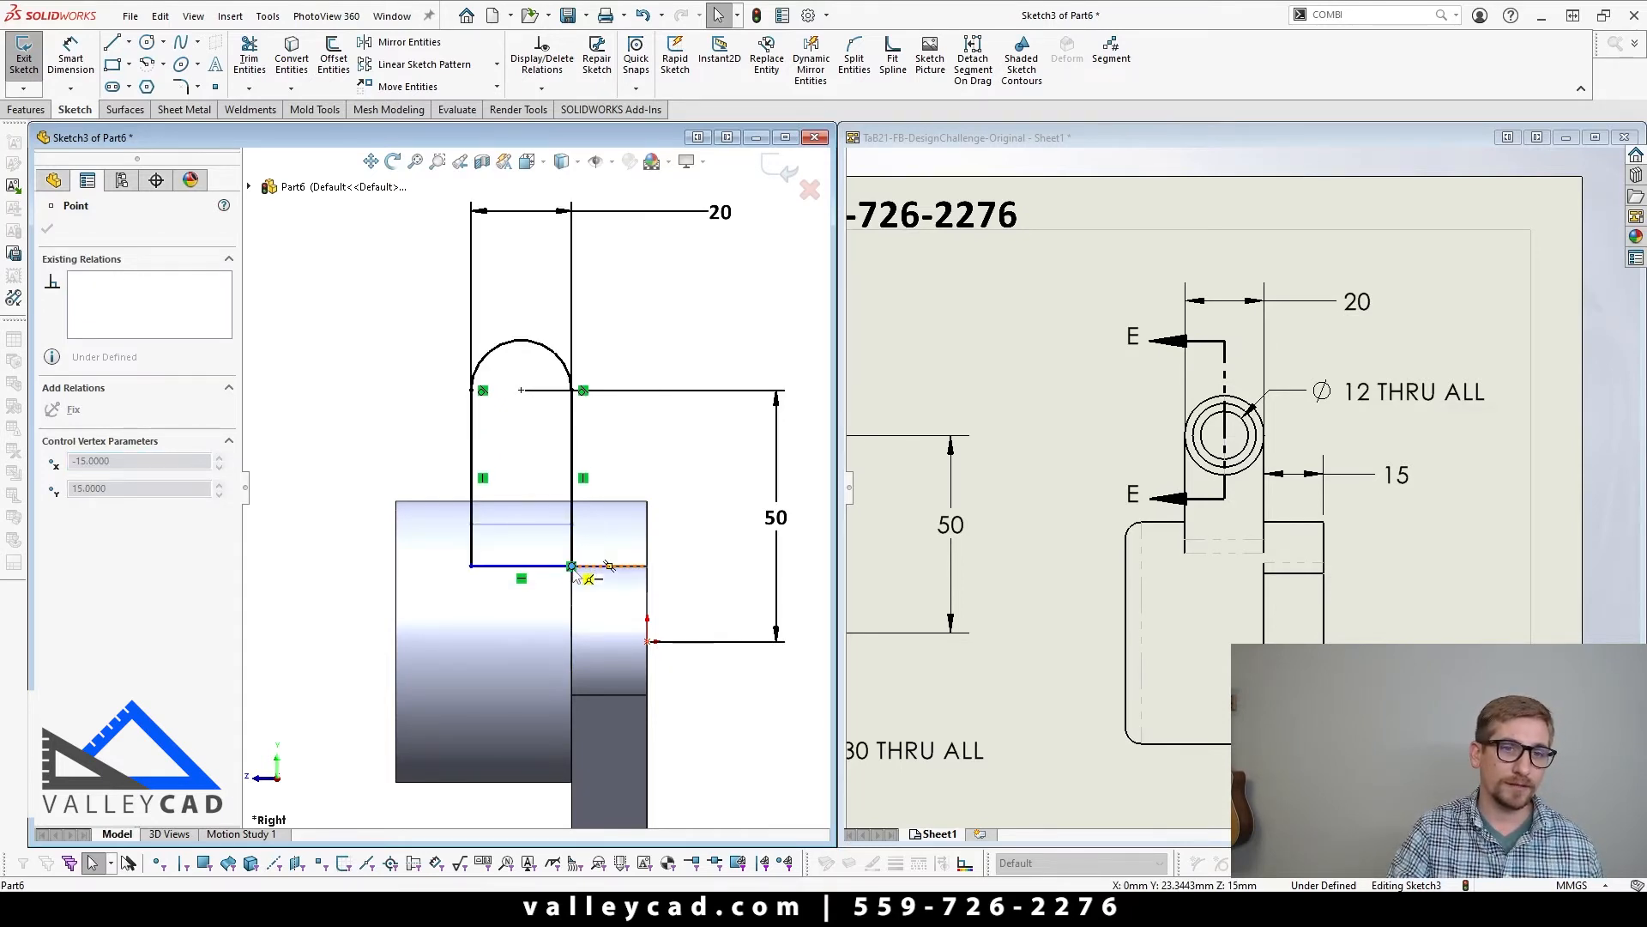
drag(575, 575, 572, 566)
click(373, 442)
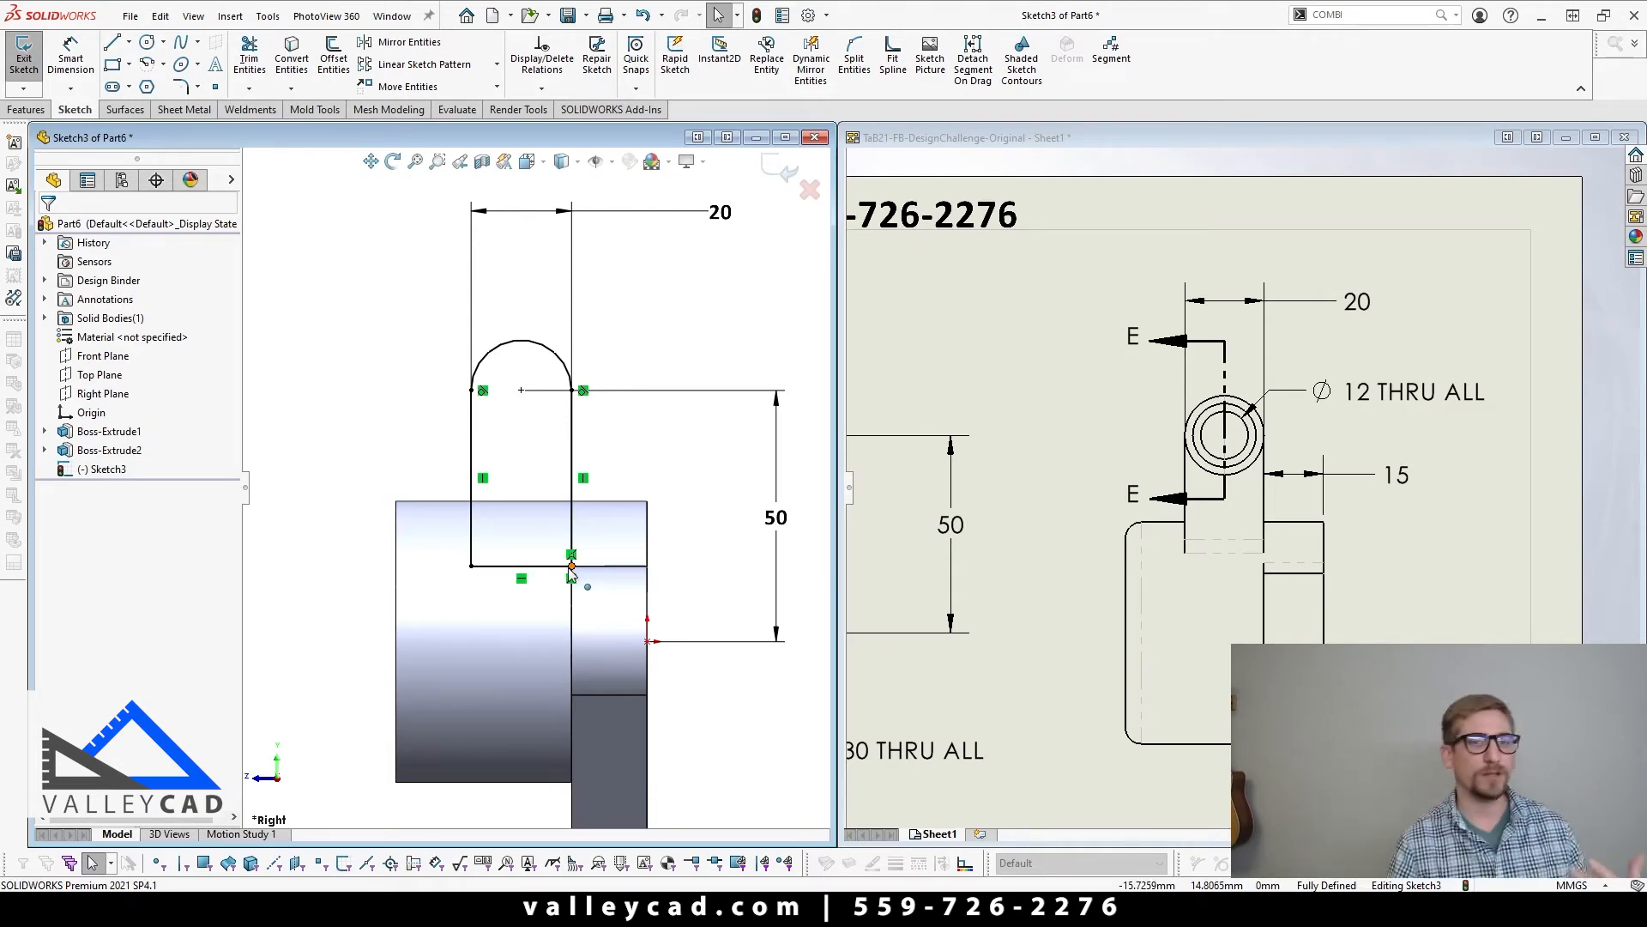
Step: Examine the lug's wall thickness and gap dimensions in Section E-E of the drawing
scroll(572, 573, up, 4)
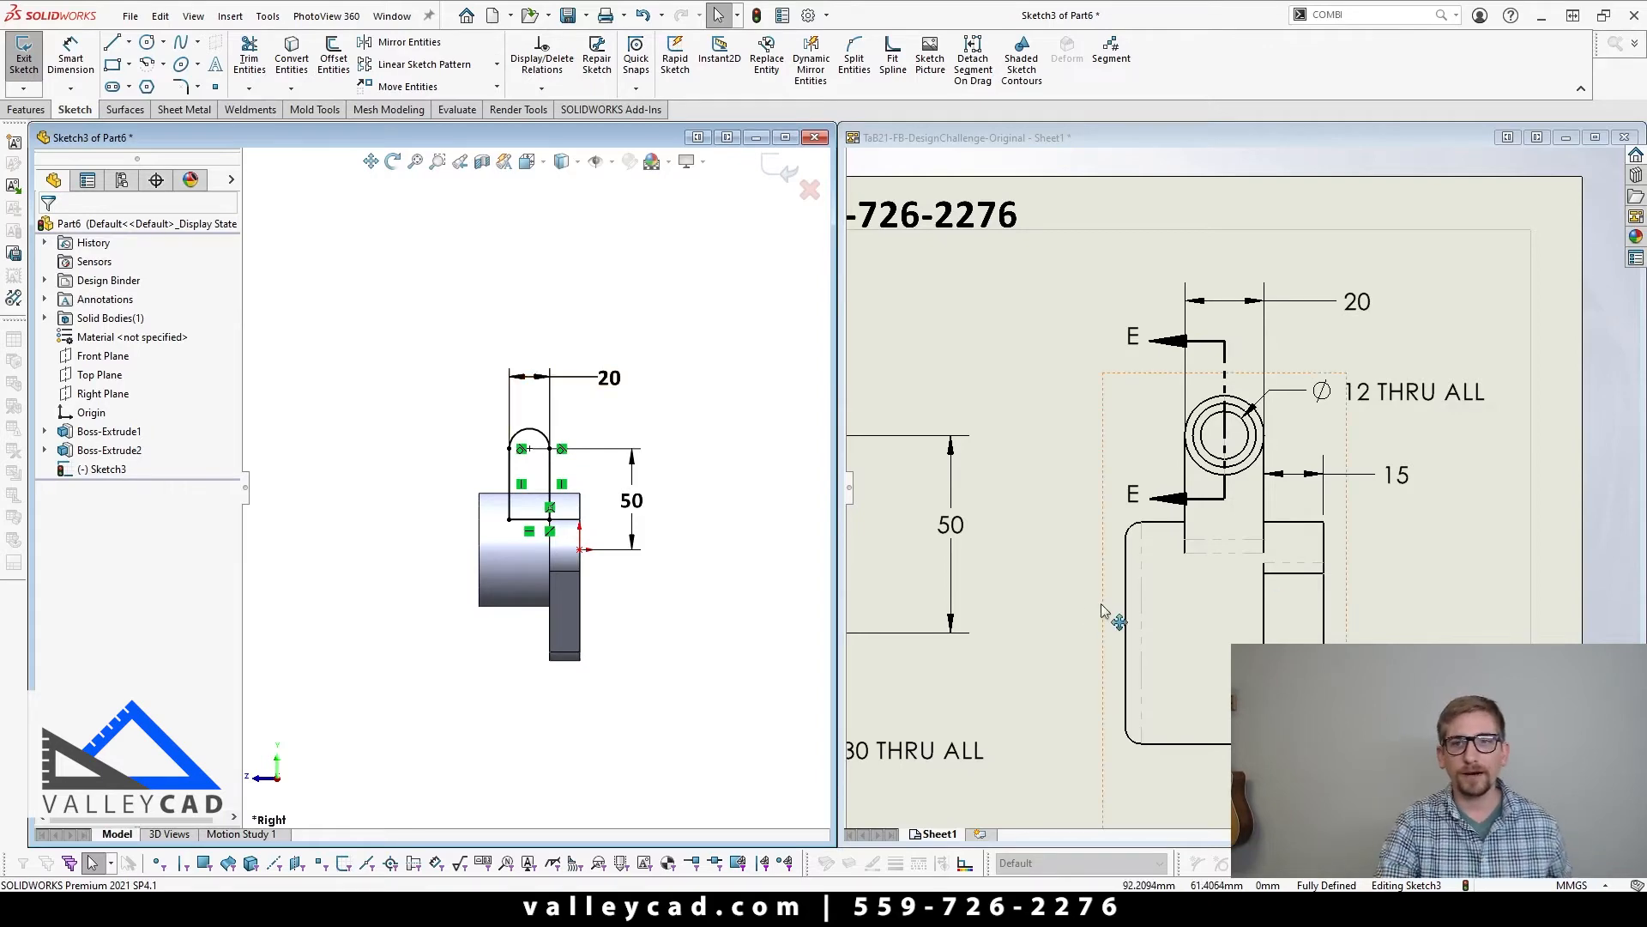
click(1102, 606)
scroll(1102, 605, up, 7)
scroll(1158, 353, down, 6)
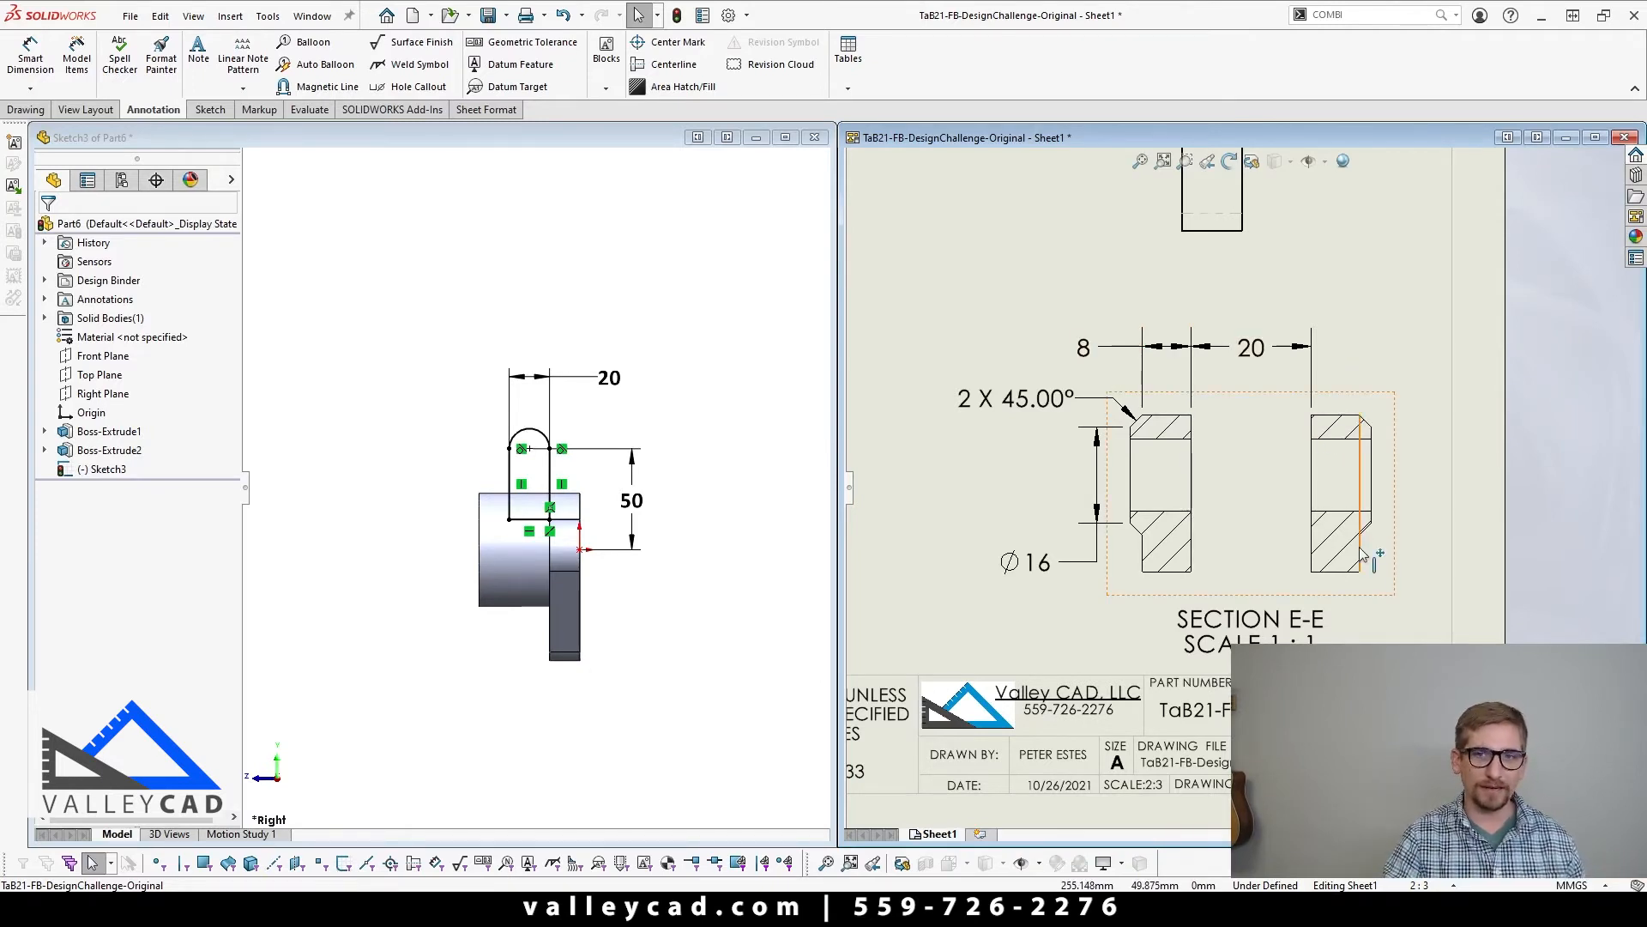
click(367, 404)
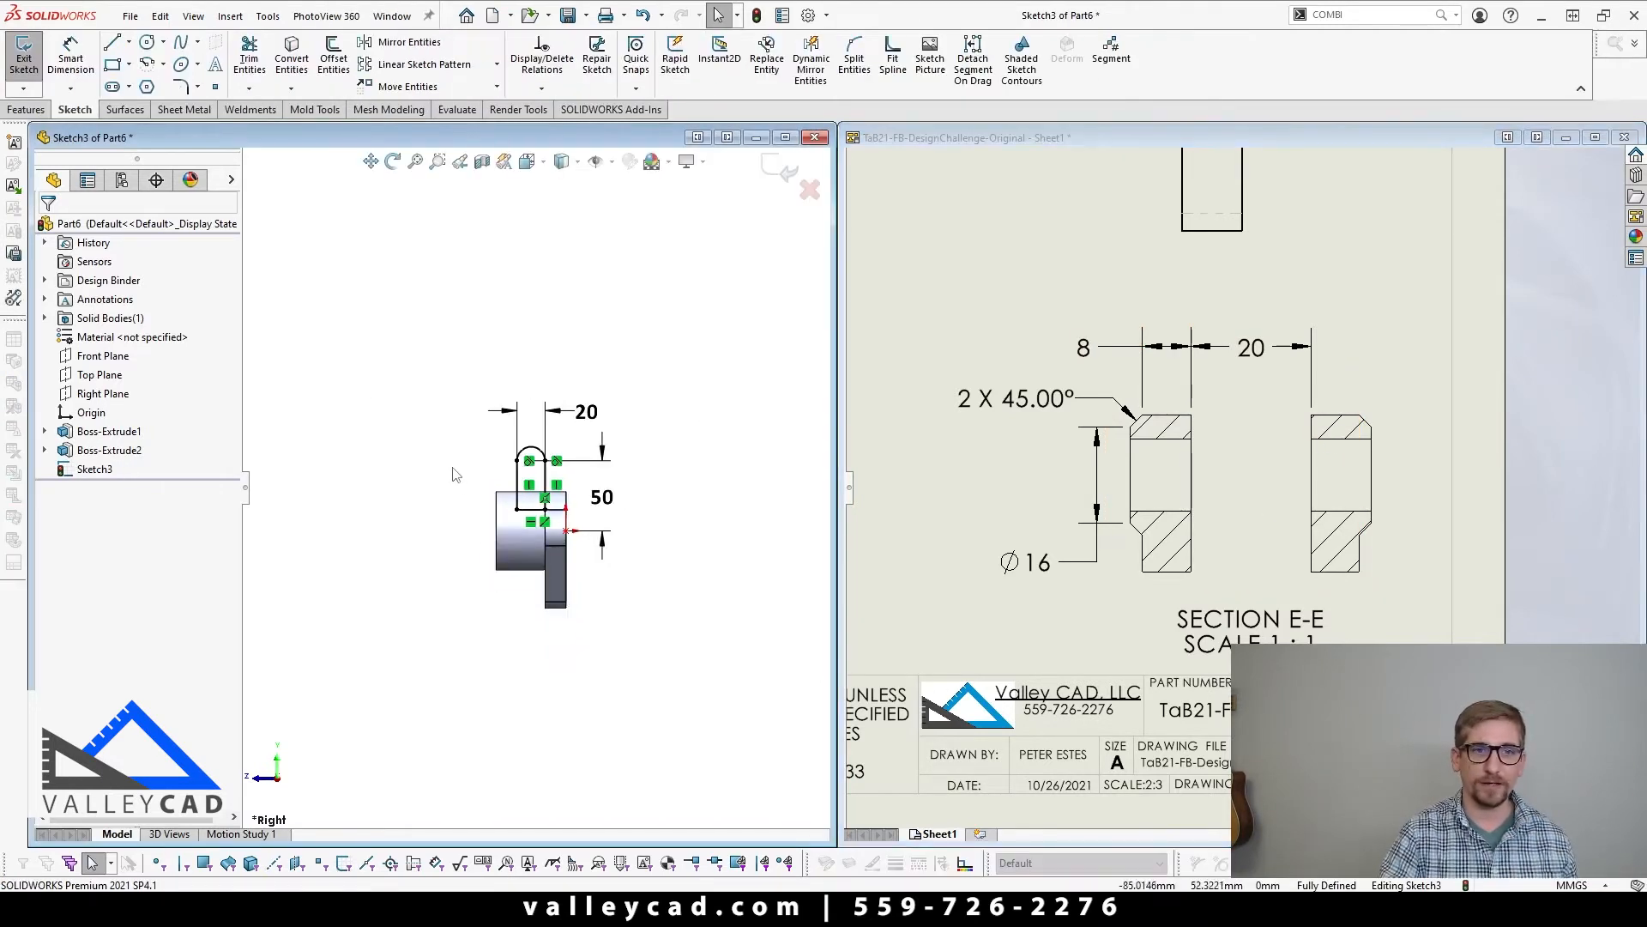
middle_drag(456, 474, 507, 486)
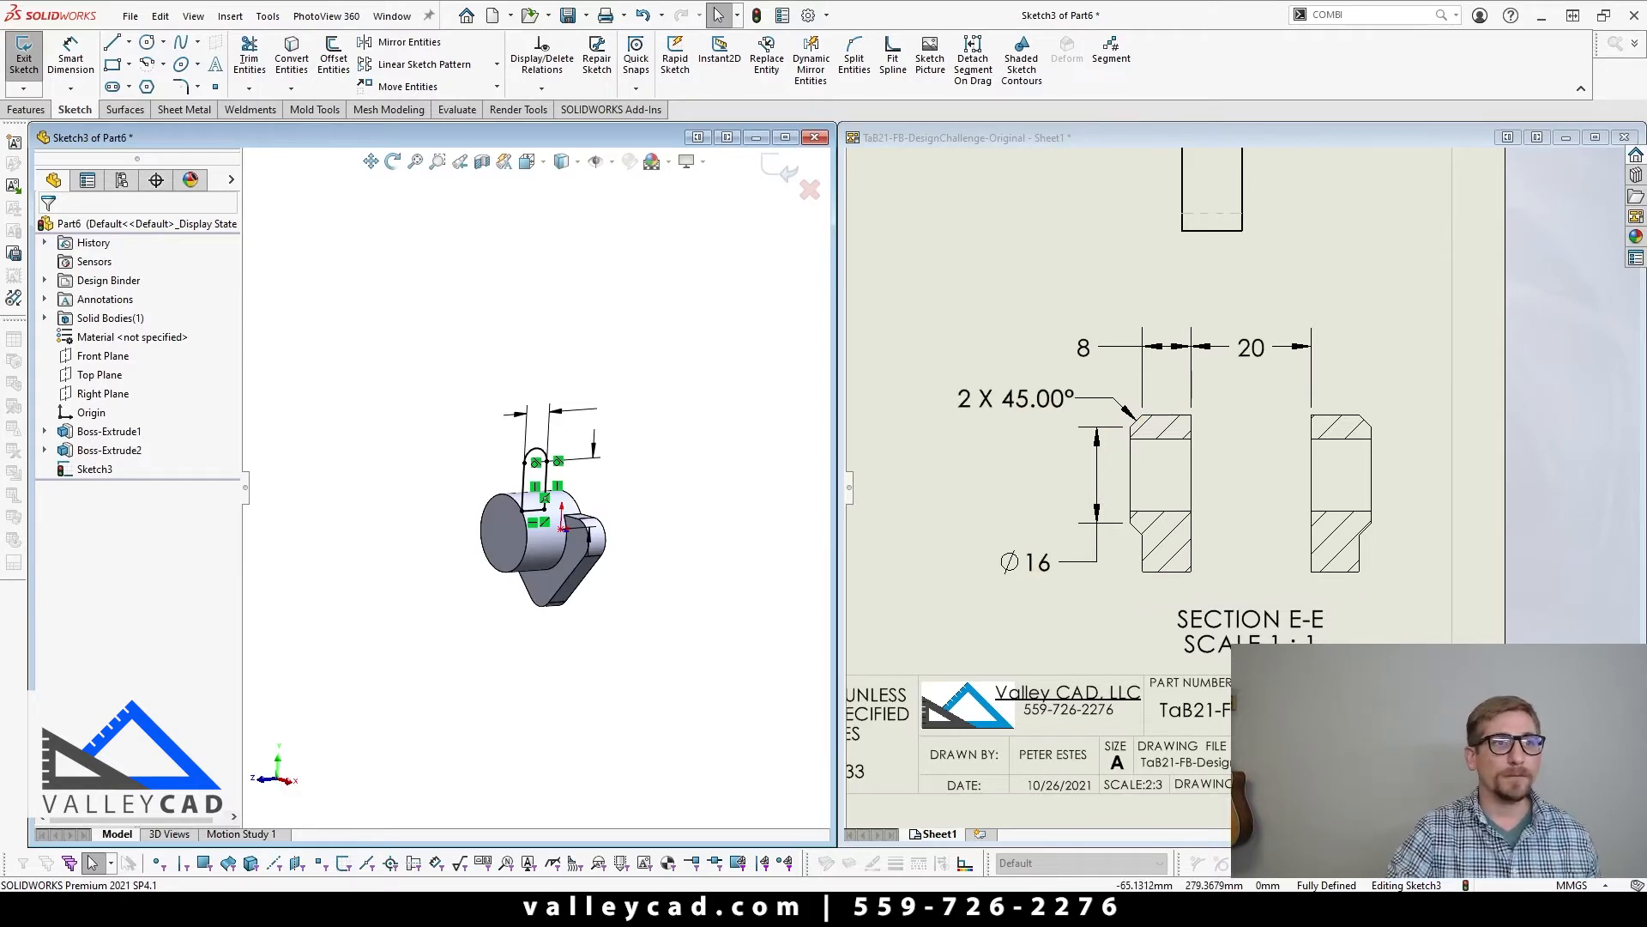
Step: Extrude the lug profile as a merged mid-plane boss with a total depth of 20+8+8 mm
click(26, 109)
key(ctrl+4)
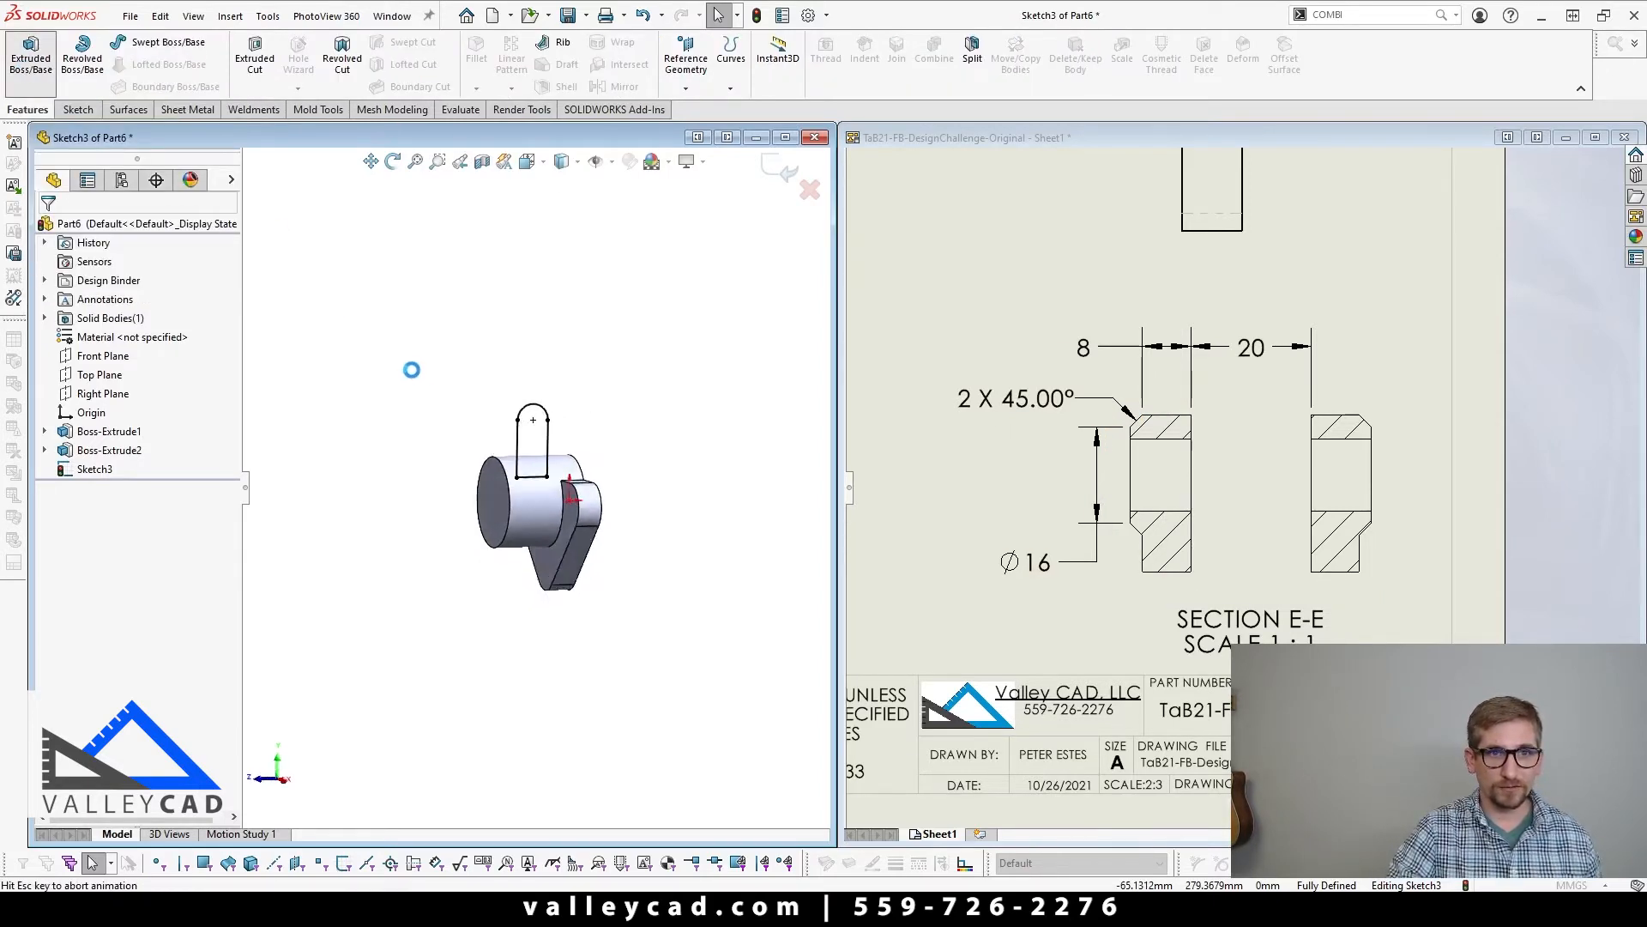
click(30, 51)
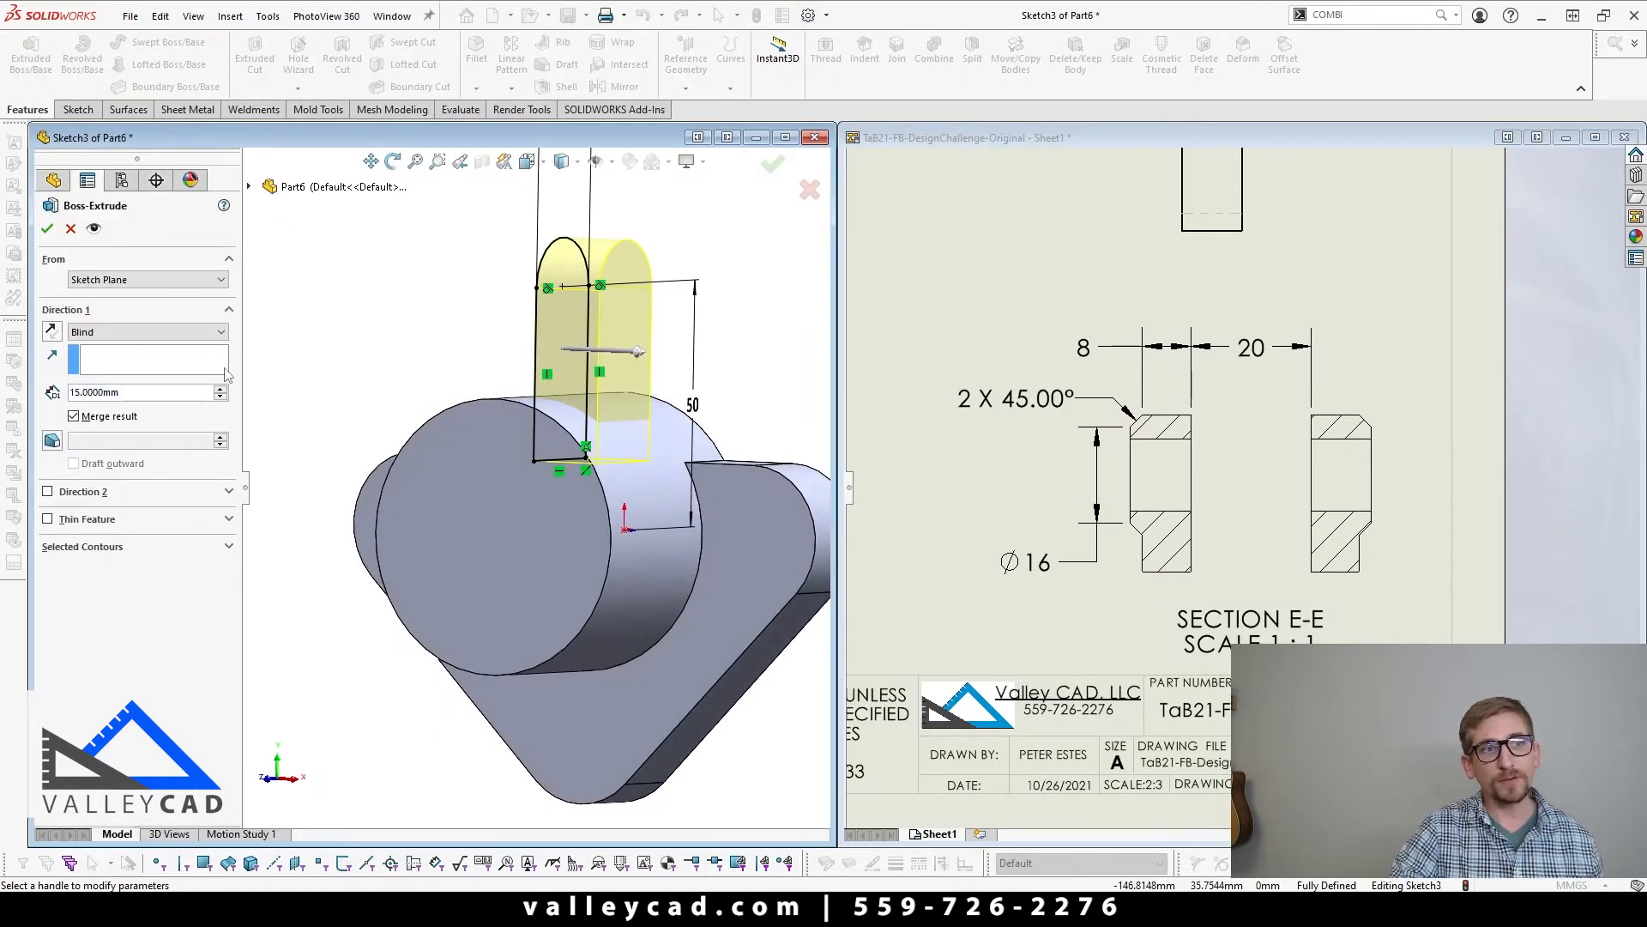
click(152, 334)
click(133, 417)
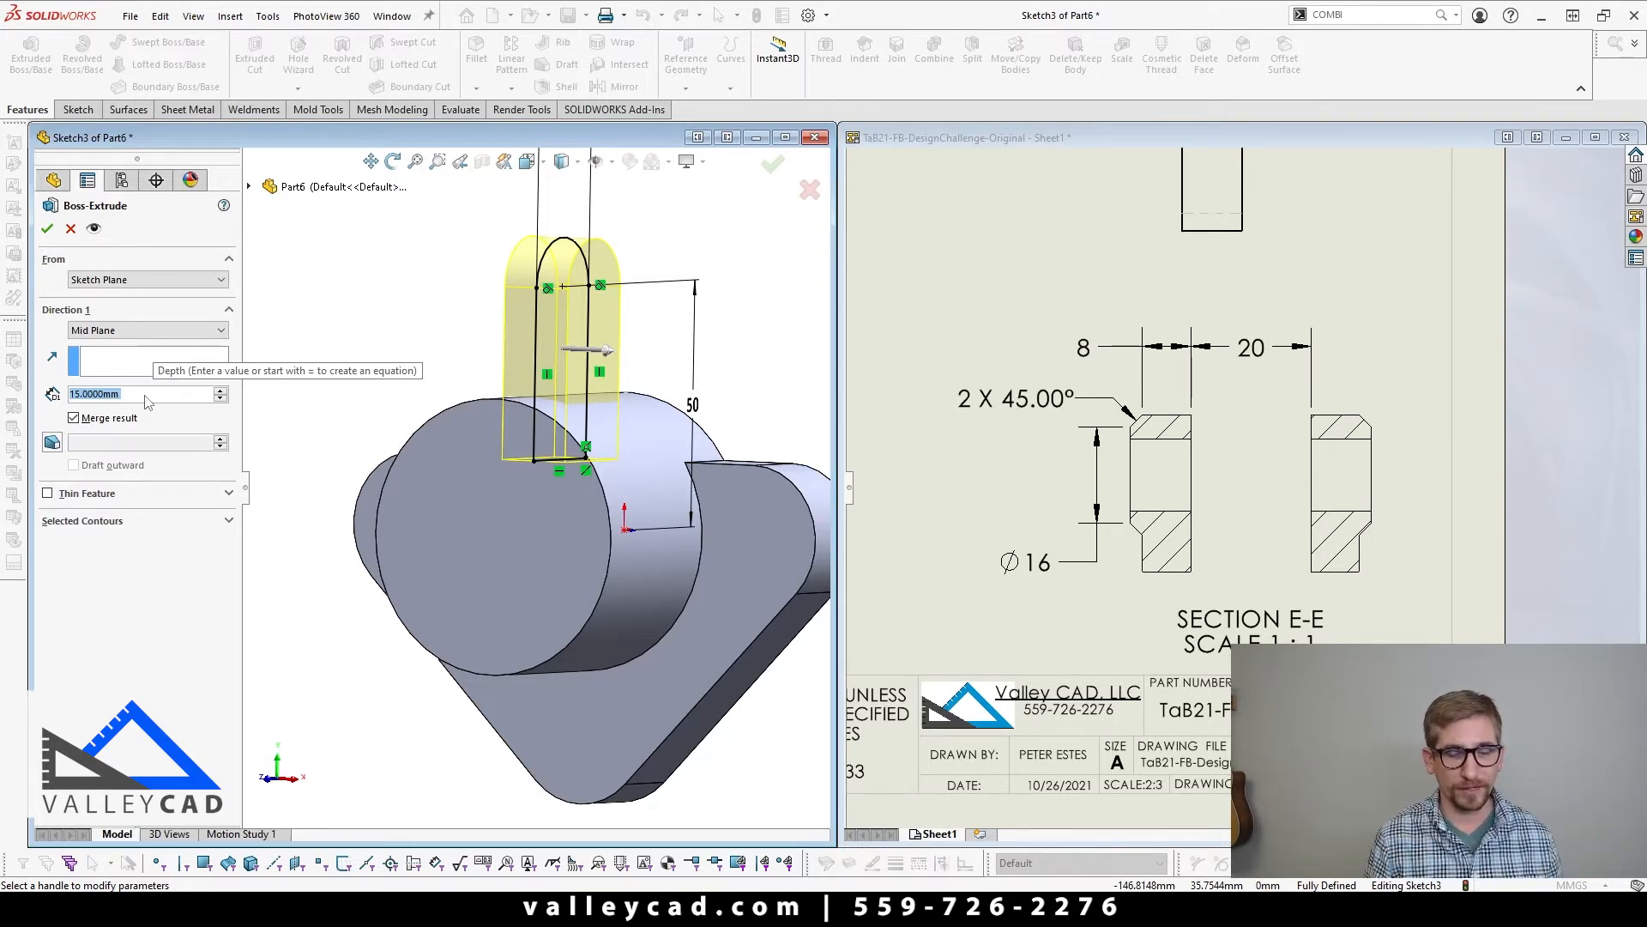
text(20)
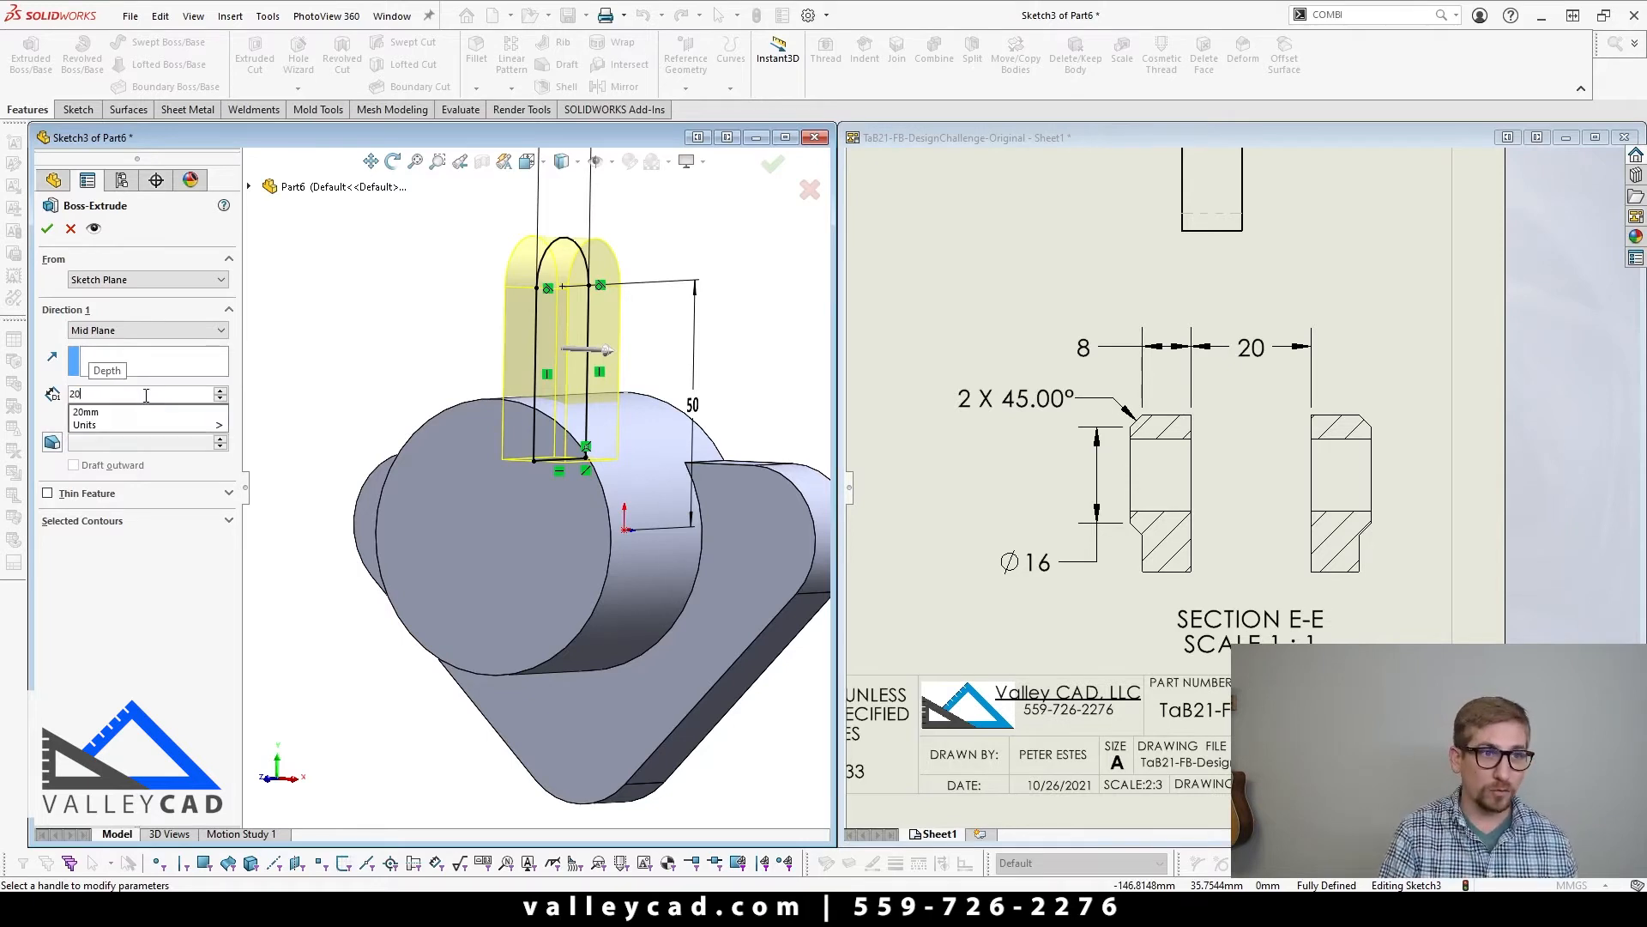
text(+8)
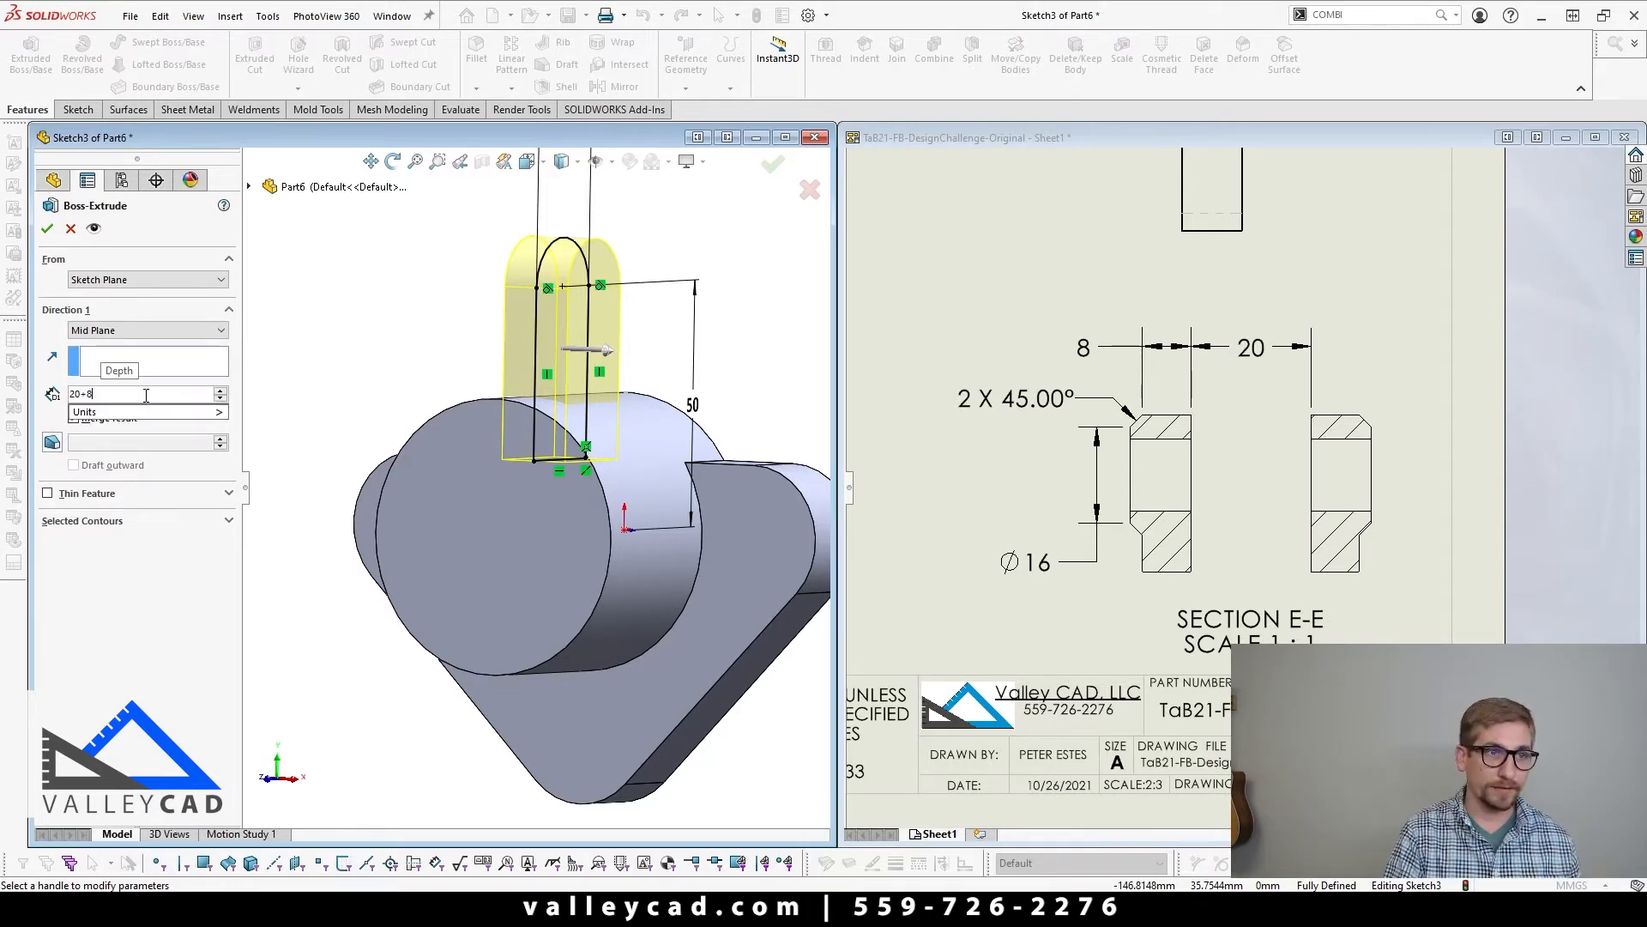
text(+)
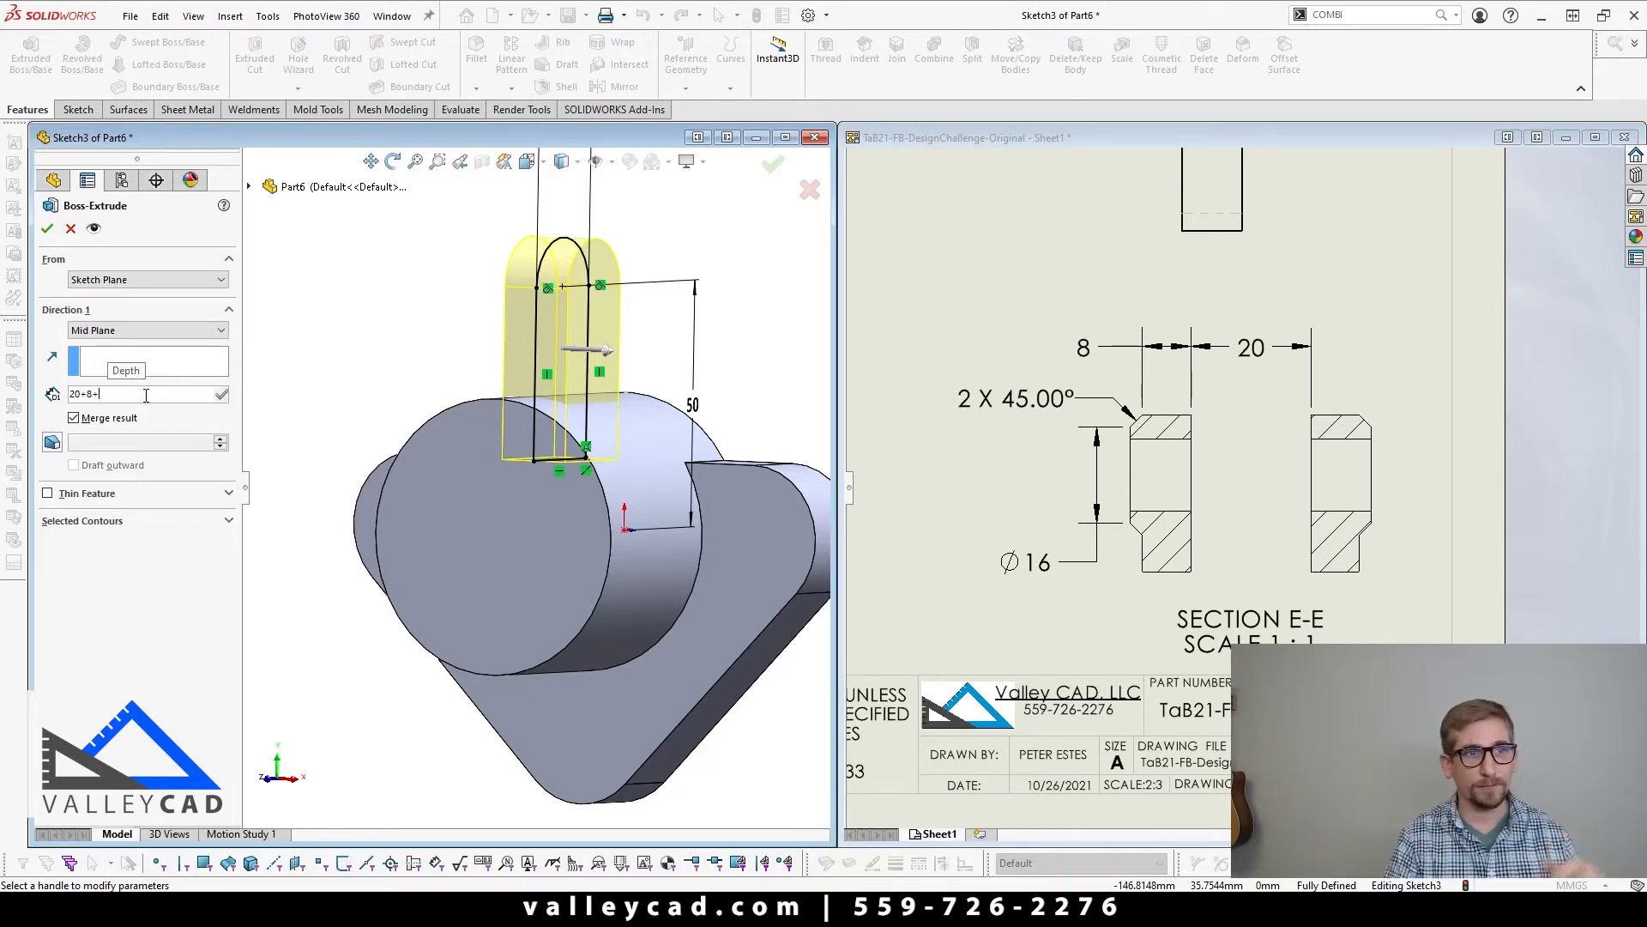
text(8)
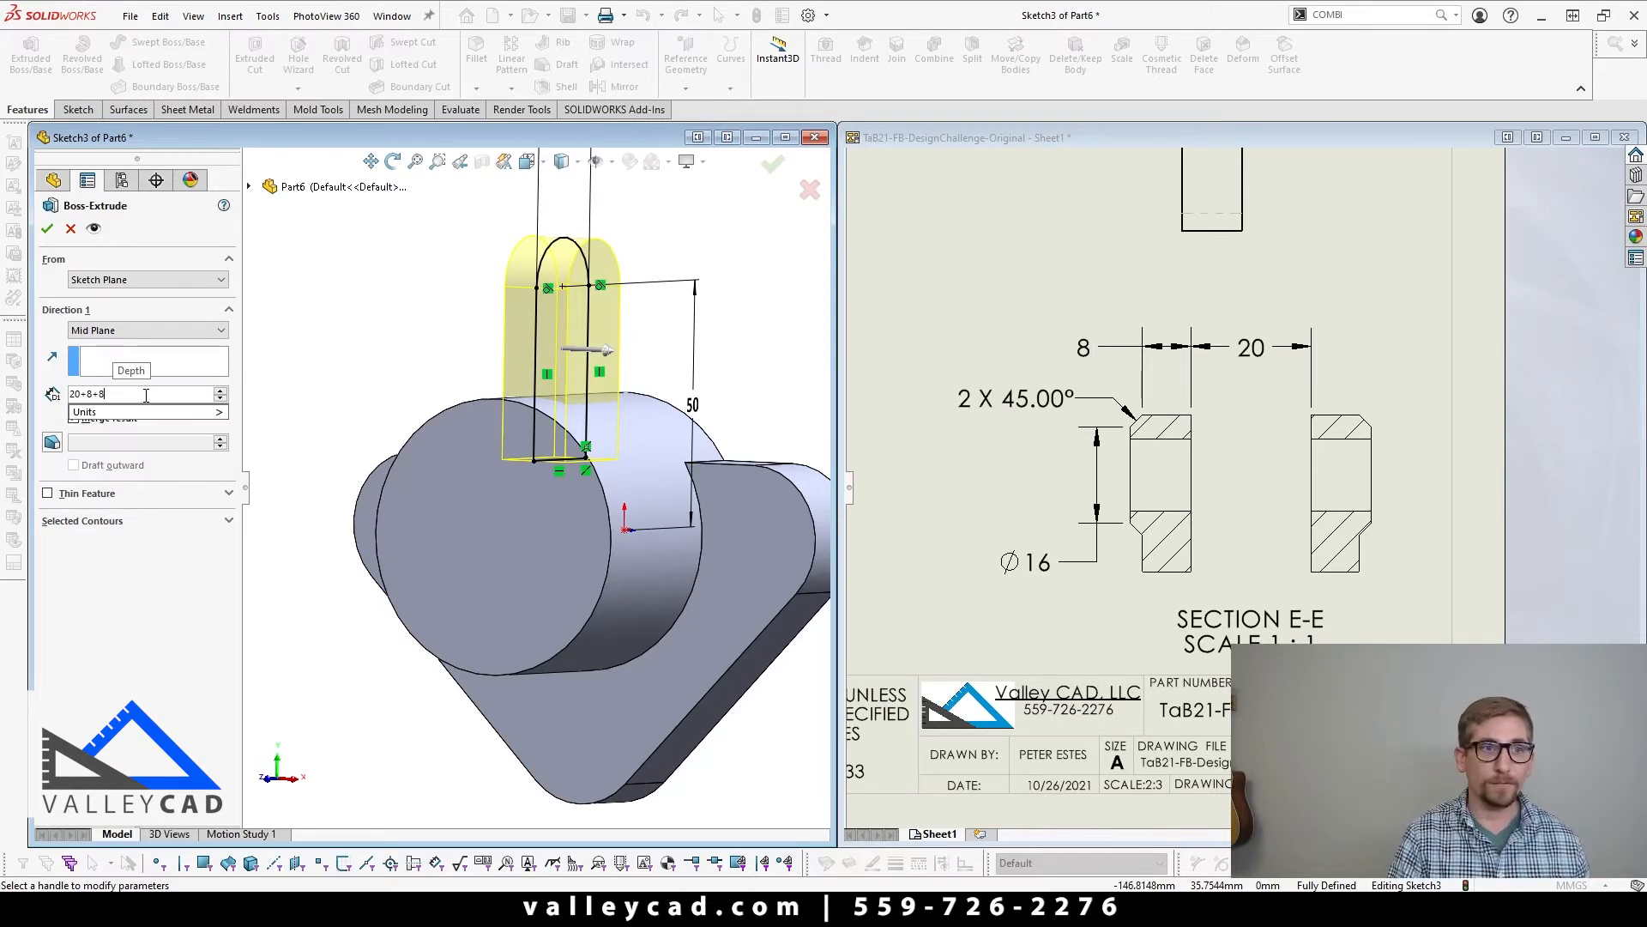
key(Return)
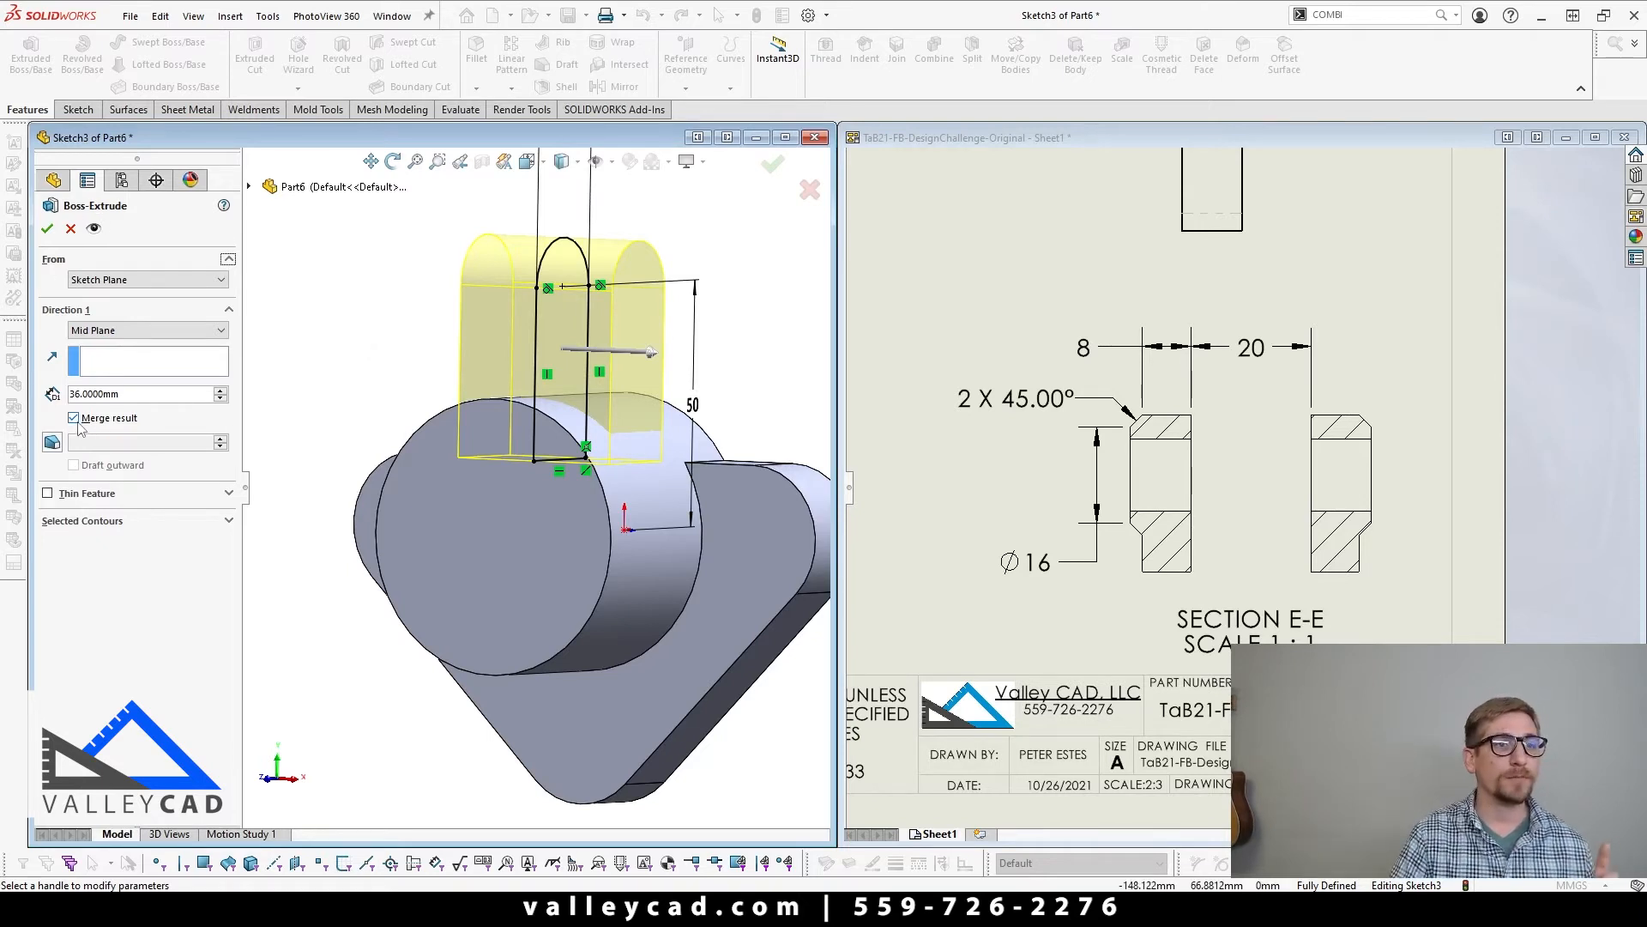
click(47, 228)
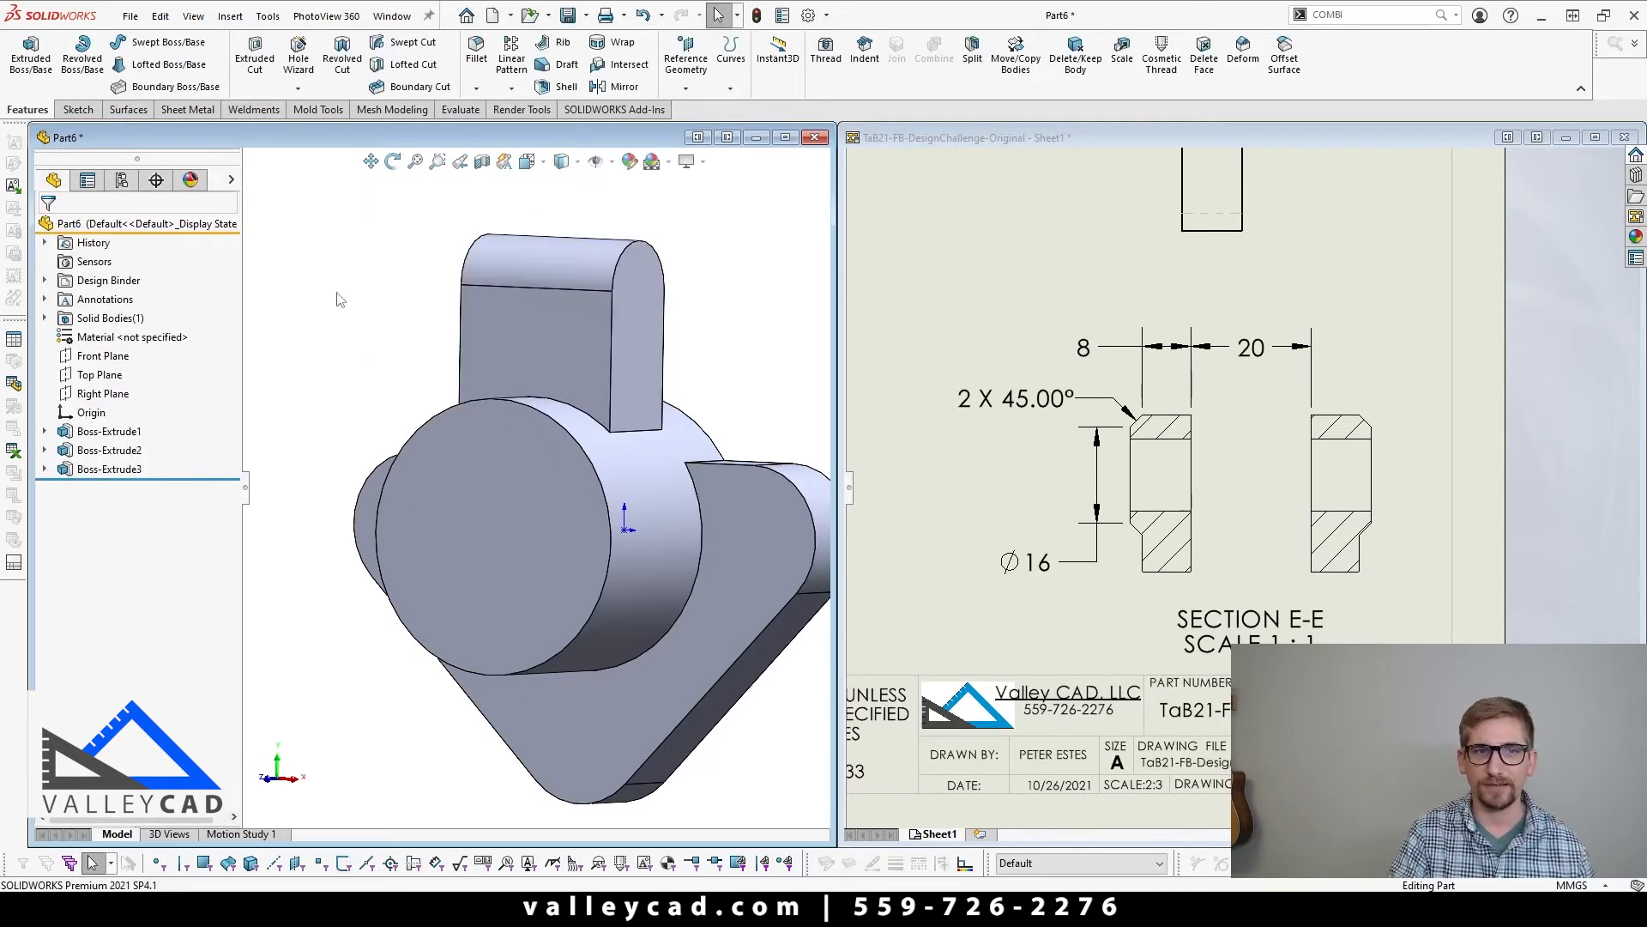
Step: Start an extruded cut on the lug's flat front face and sketch a rectangle about 13.5 mm wide from the lug's upper edge down to the boss
mouse_move(485, 500)
middle_down()
mouse_move(546, 521)
mouse_move(455, 483)
mouse_move(435, 503)
mouse_move(516, 523)
middle_up()
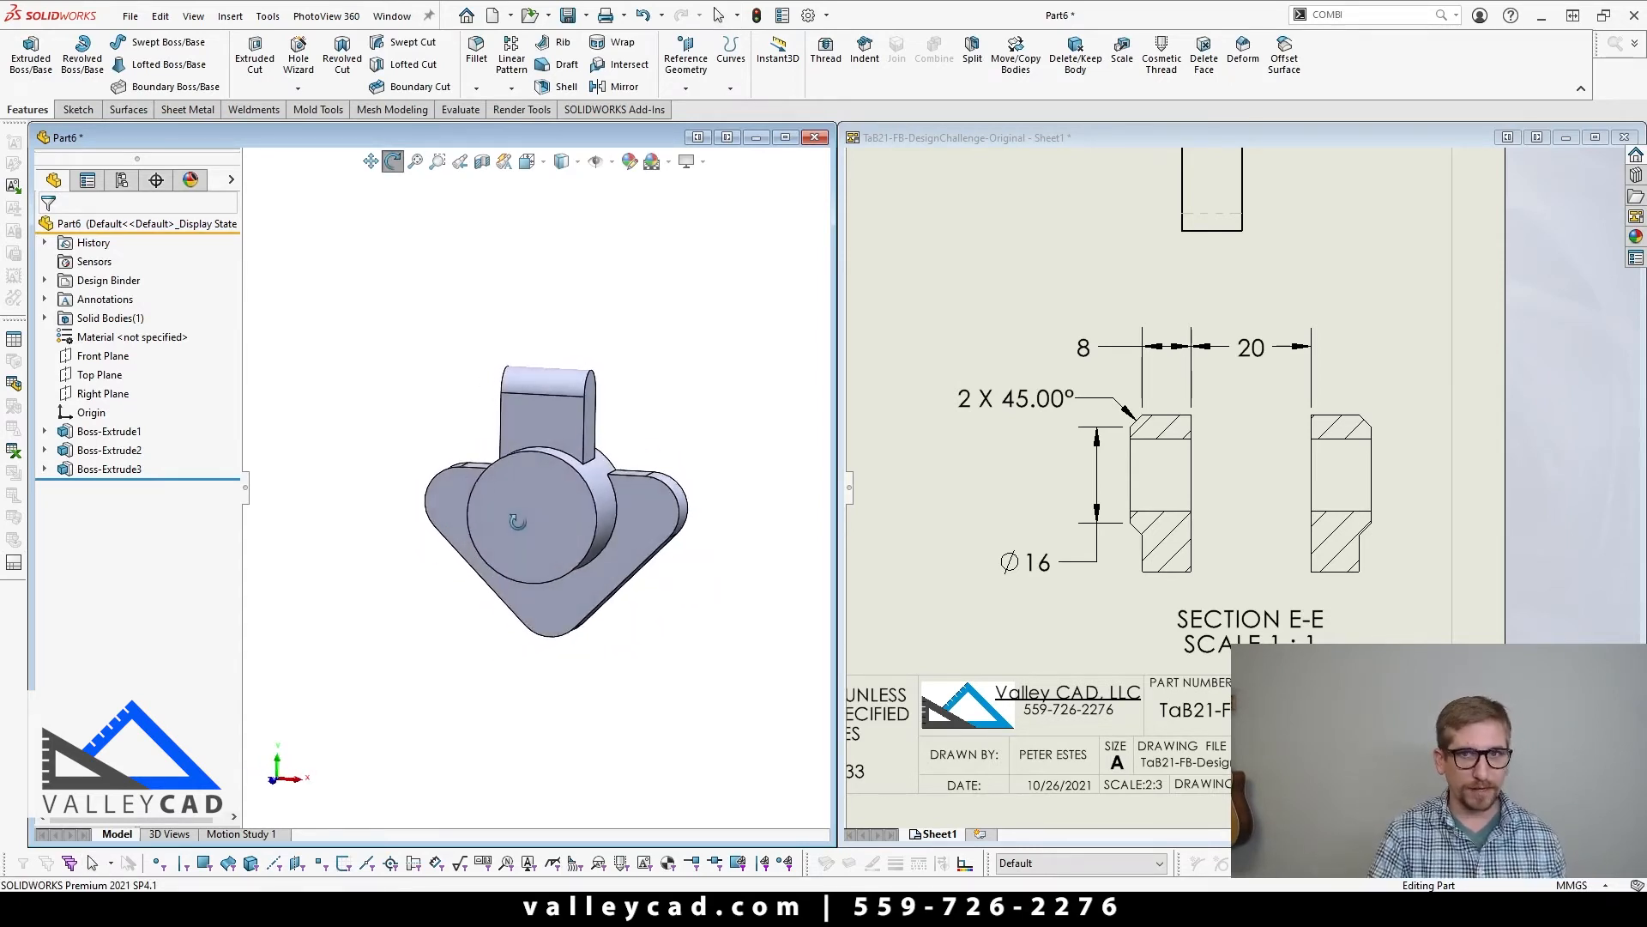
click(574, 422)
click(302, 396)
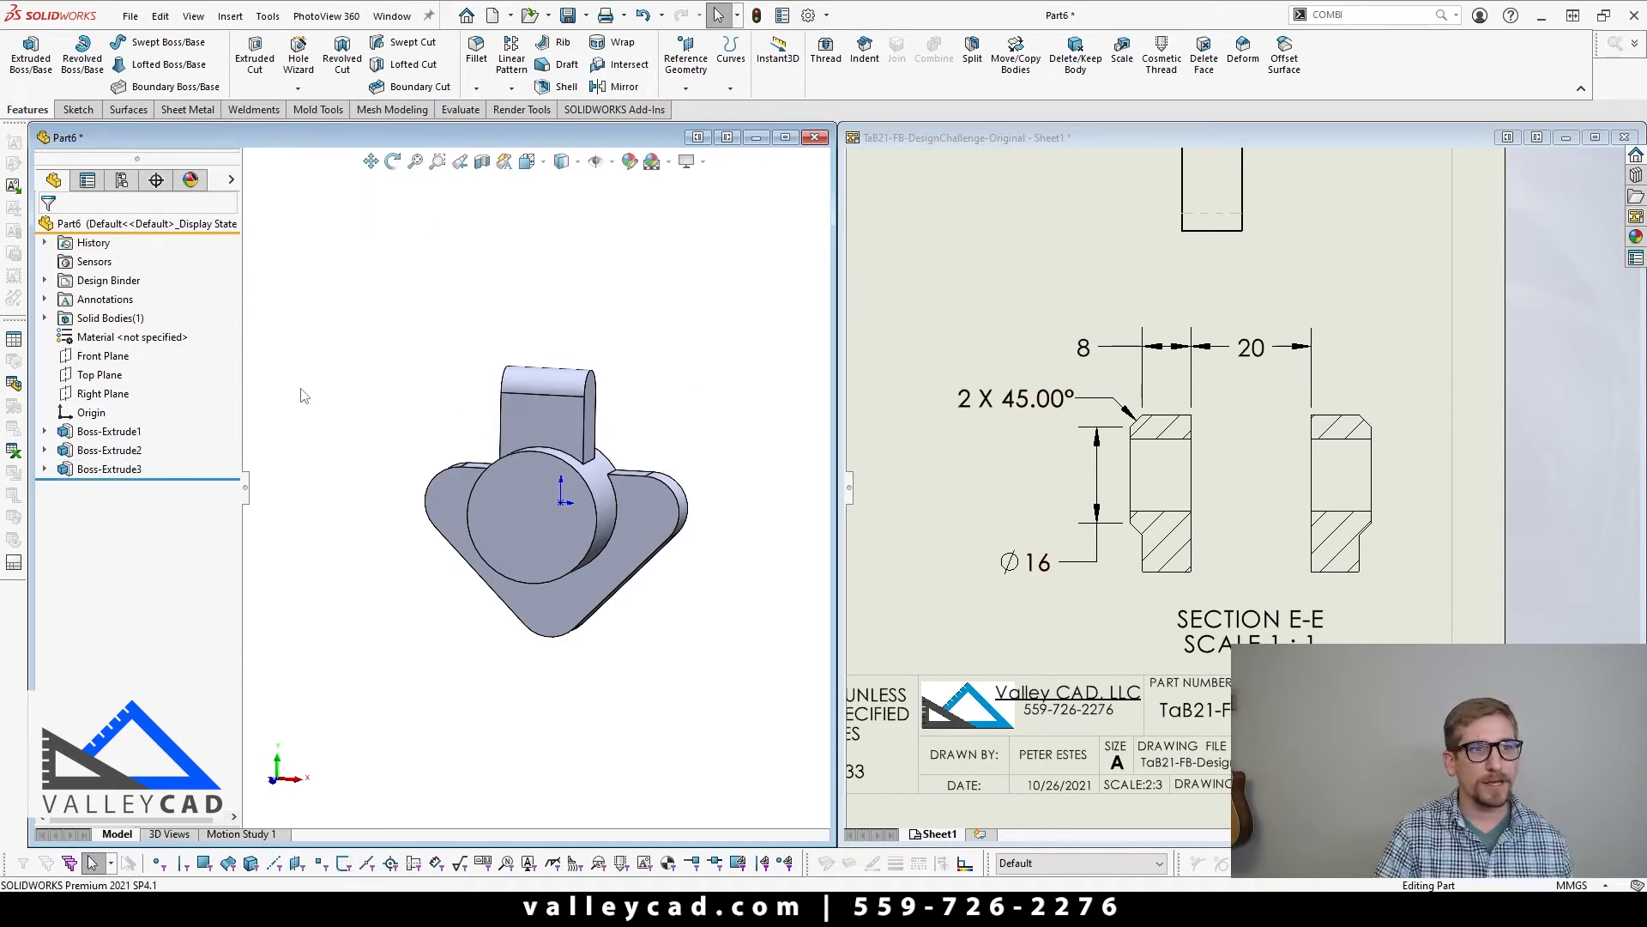
click(552, 442)
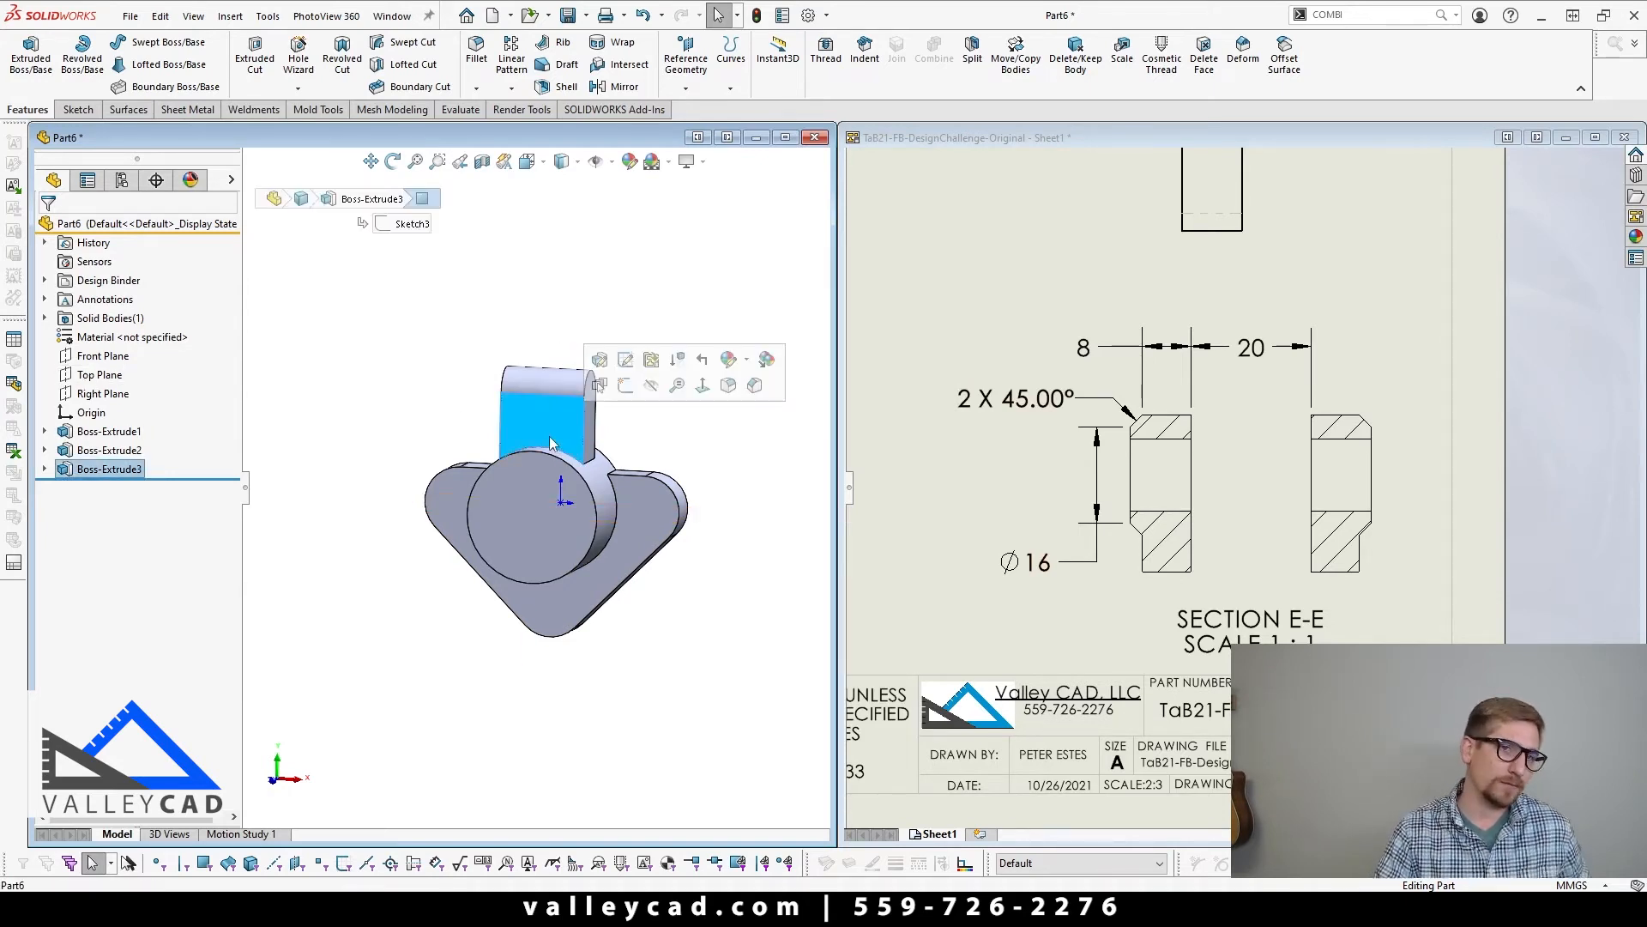
click(255, 53)
click(111, 65)
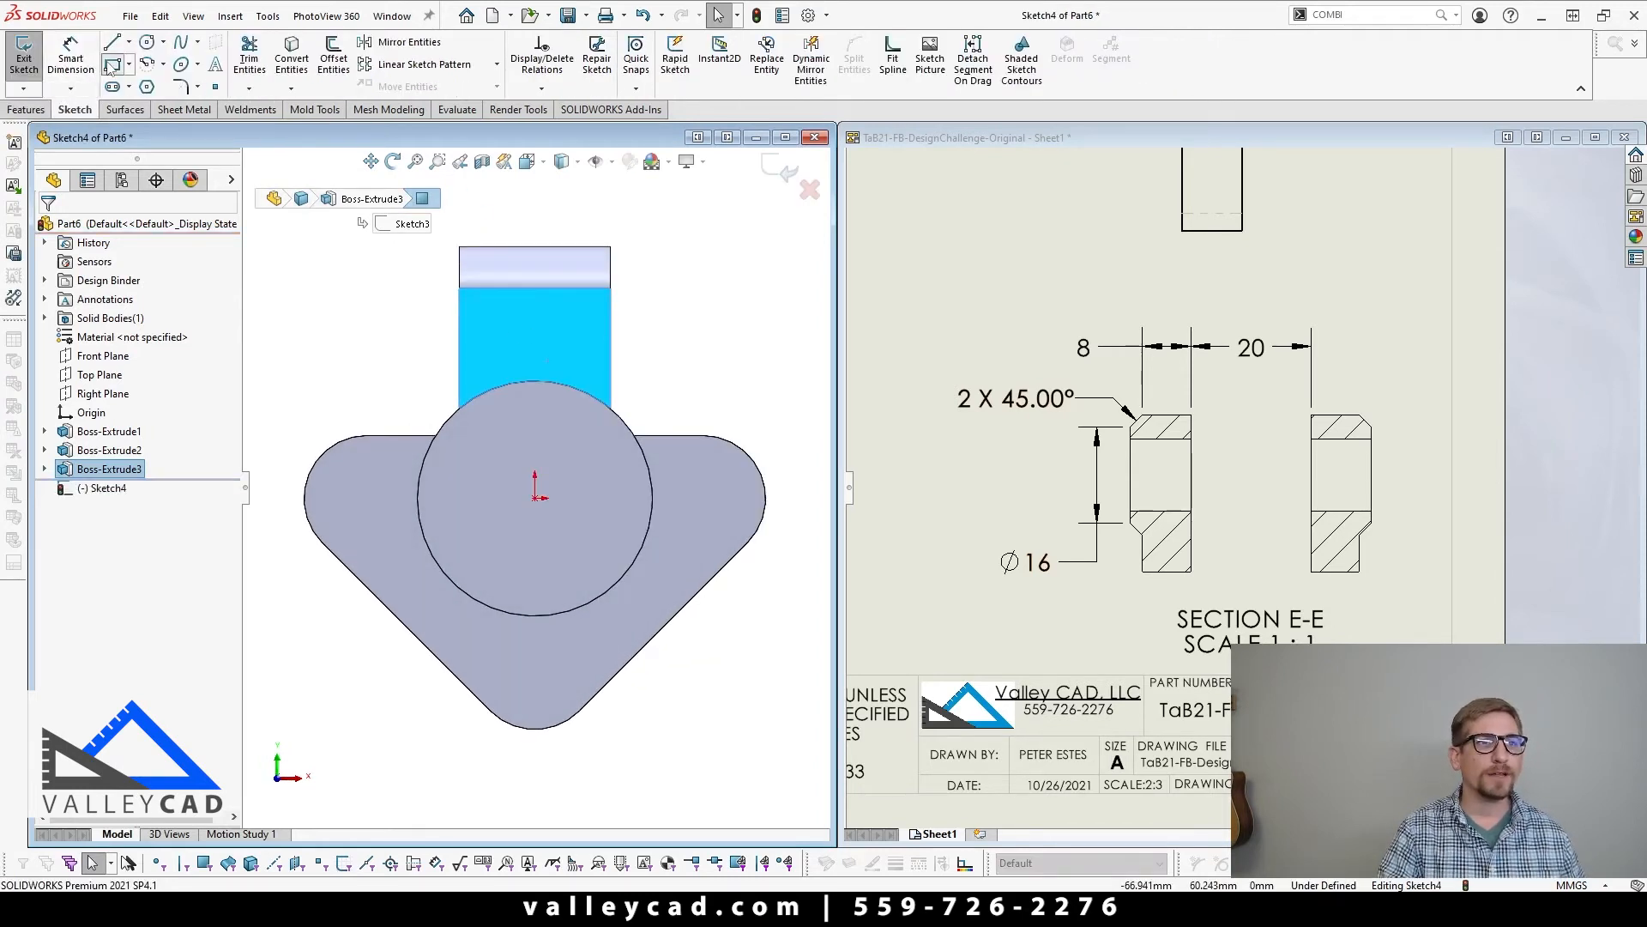
click(512, 248)
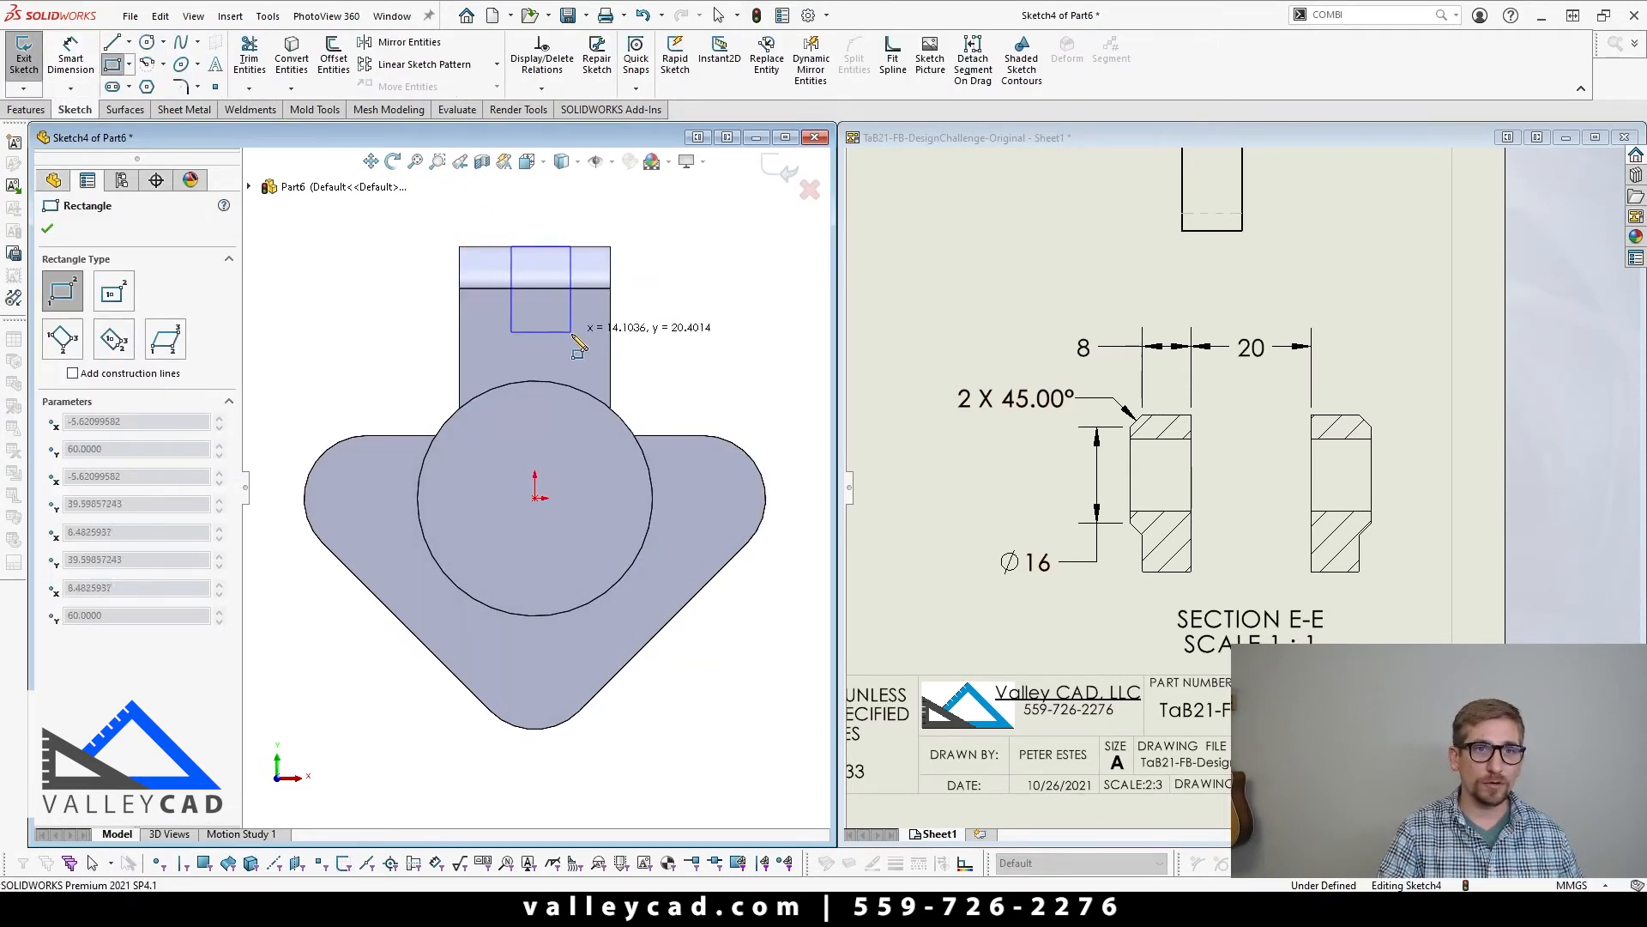
click(568, 380)
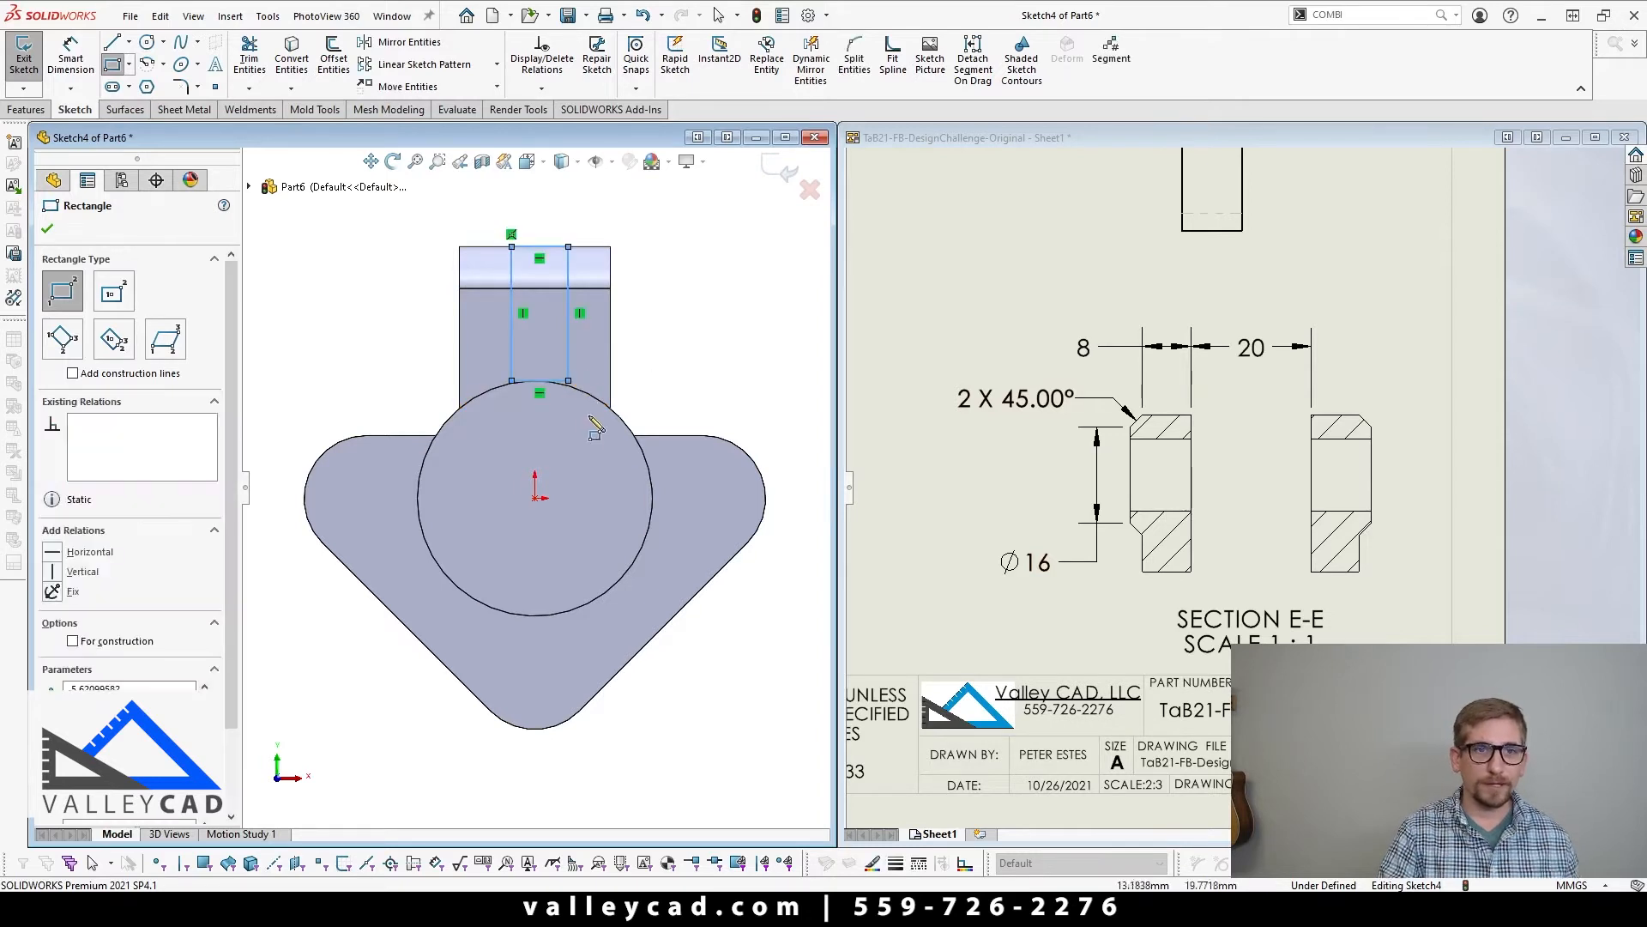
key(Escape)
Step: Make the rectangle's lower side tangent to the lug's arc edge at the boss and check the slot bottom against the drawing's front view
scroll(560, 420, down, 3)
scroll(560, 420, down, 1)
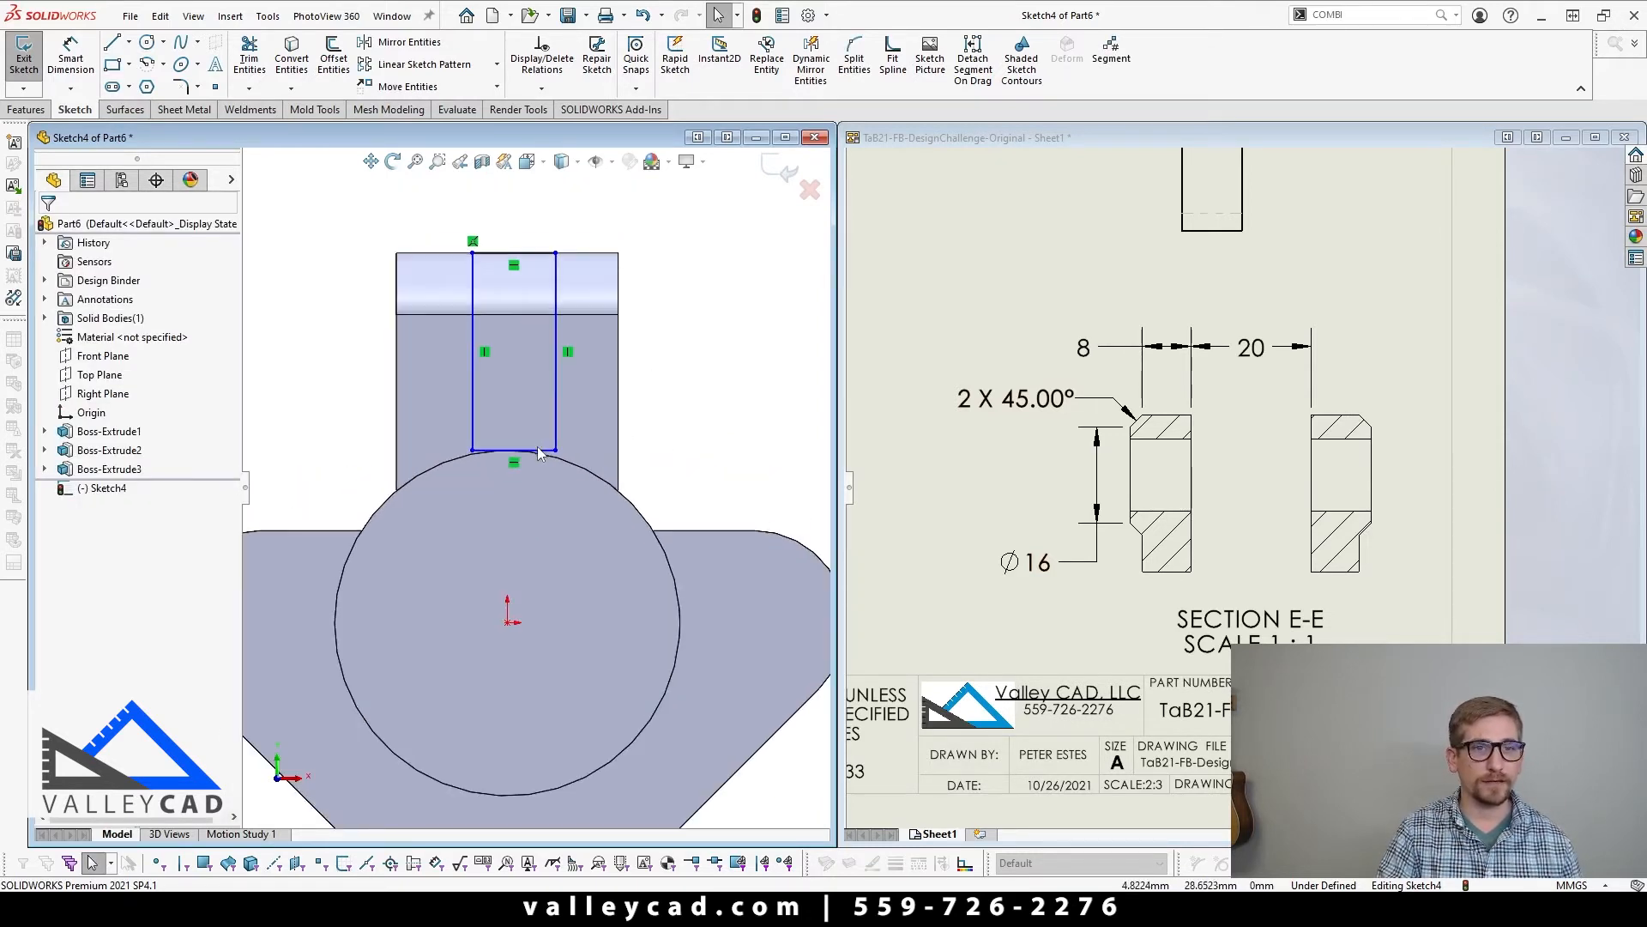
drag(537, 449, 540, 420)
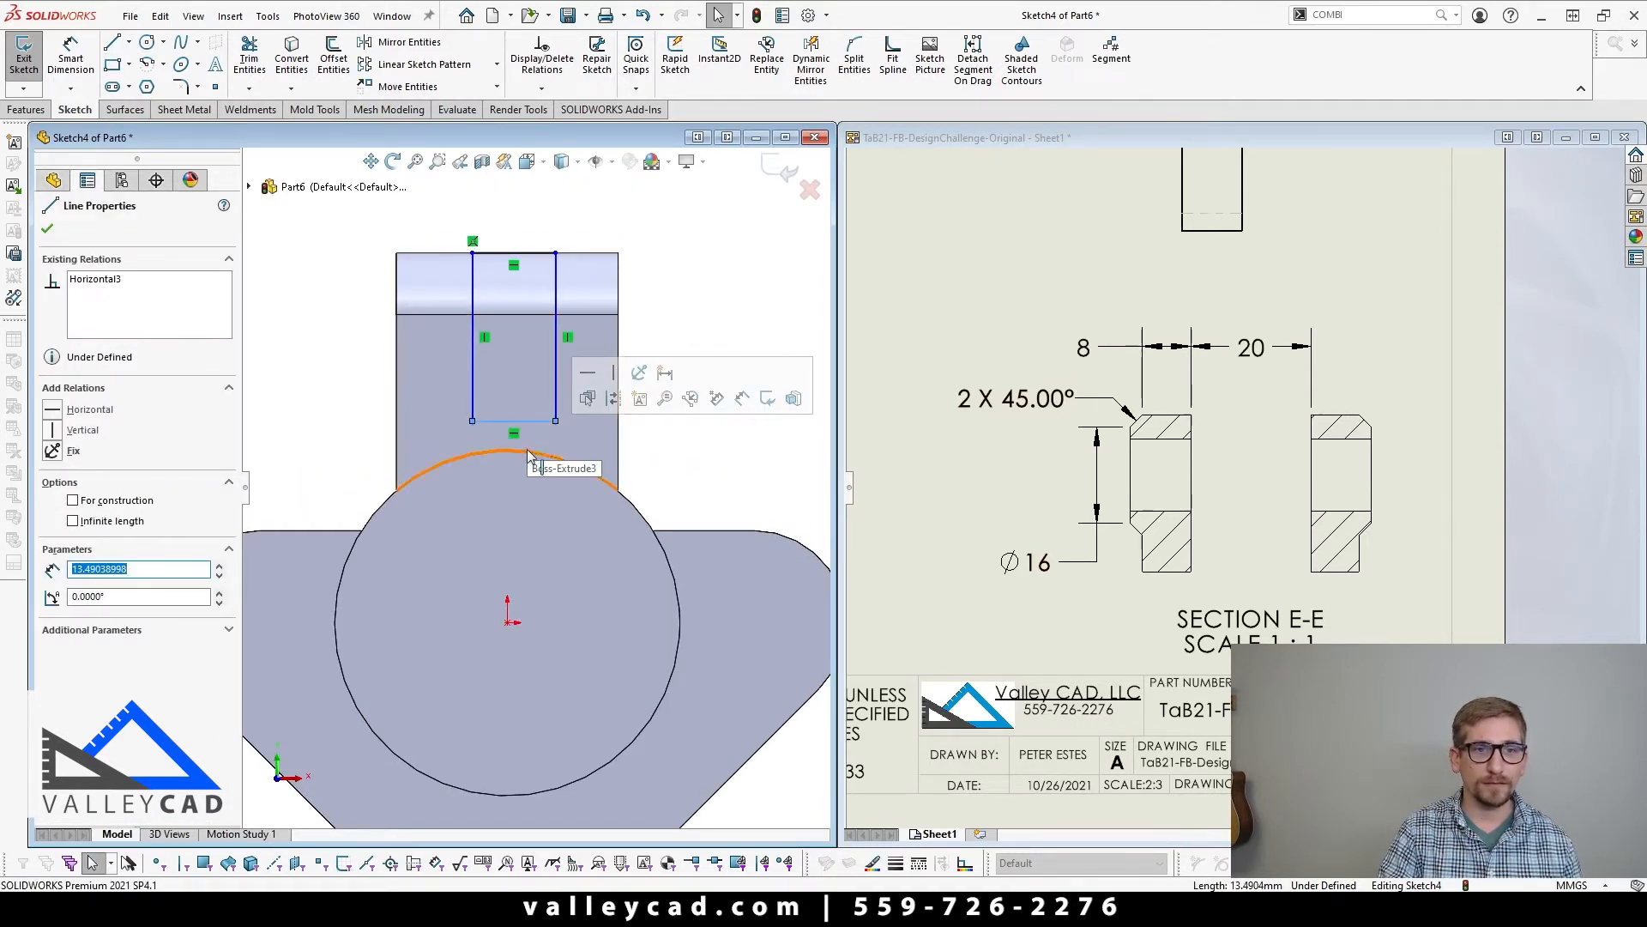
ctrl+click(527, 450)
click(577, 386)
click(1086, 383)
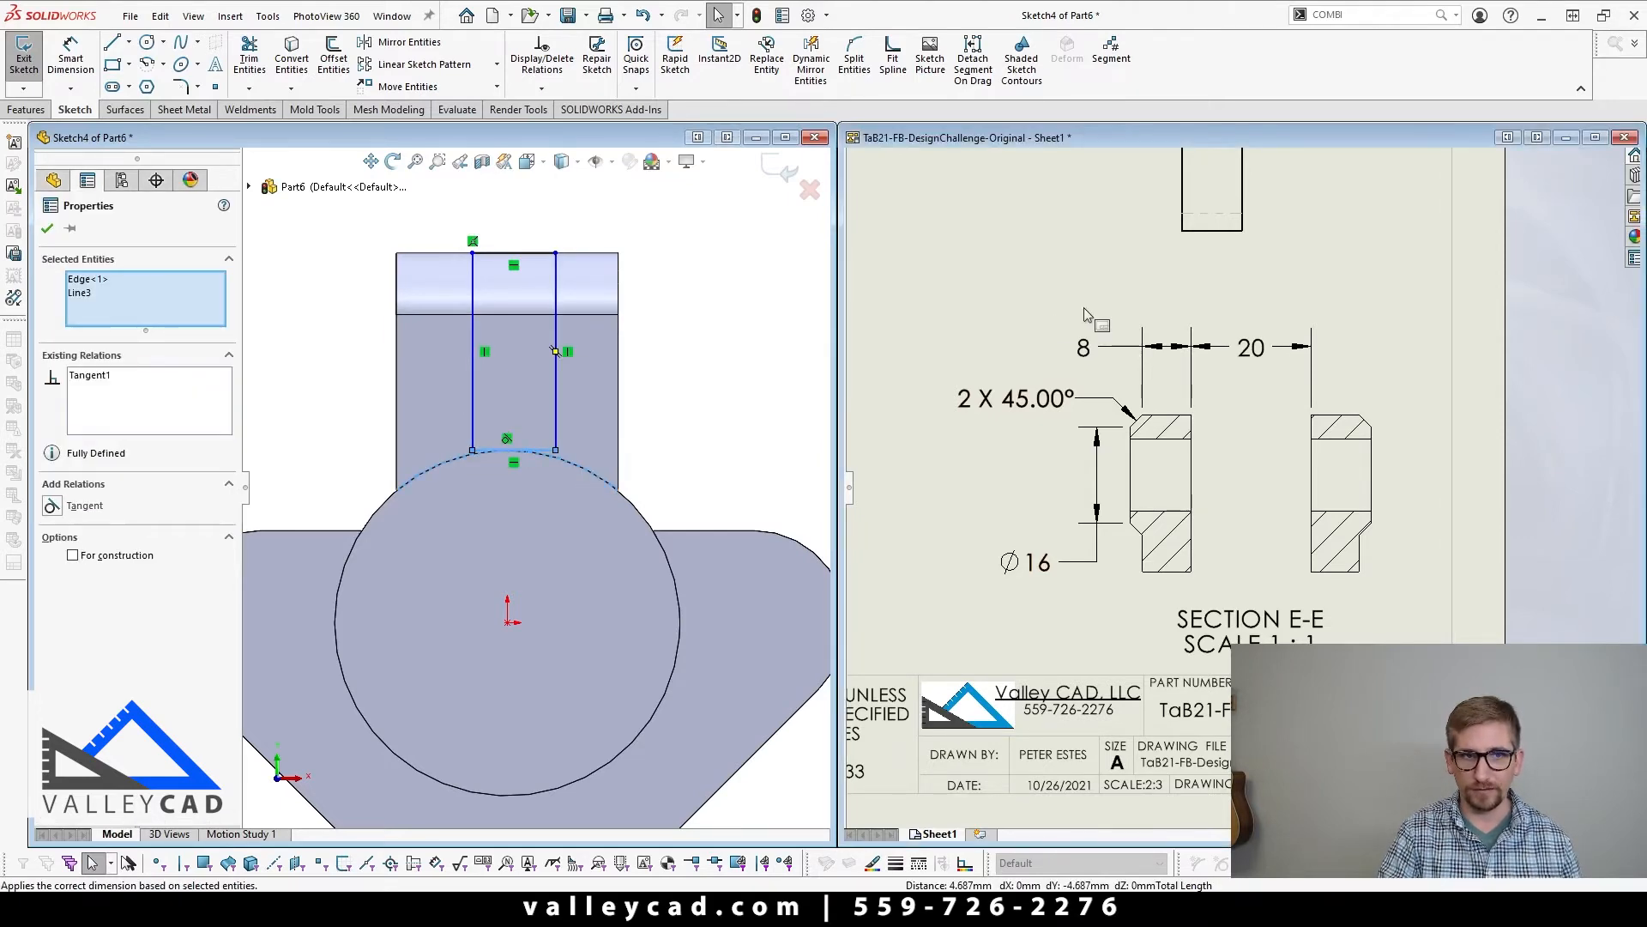
key(f)
scroll(1173, 444, down, 6)
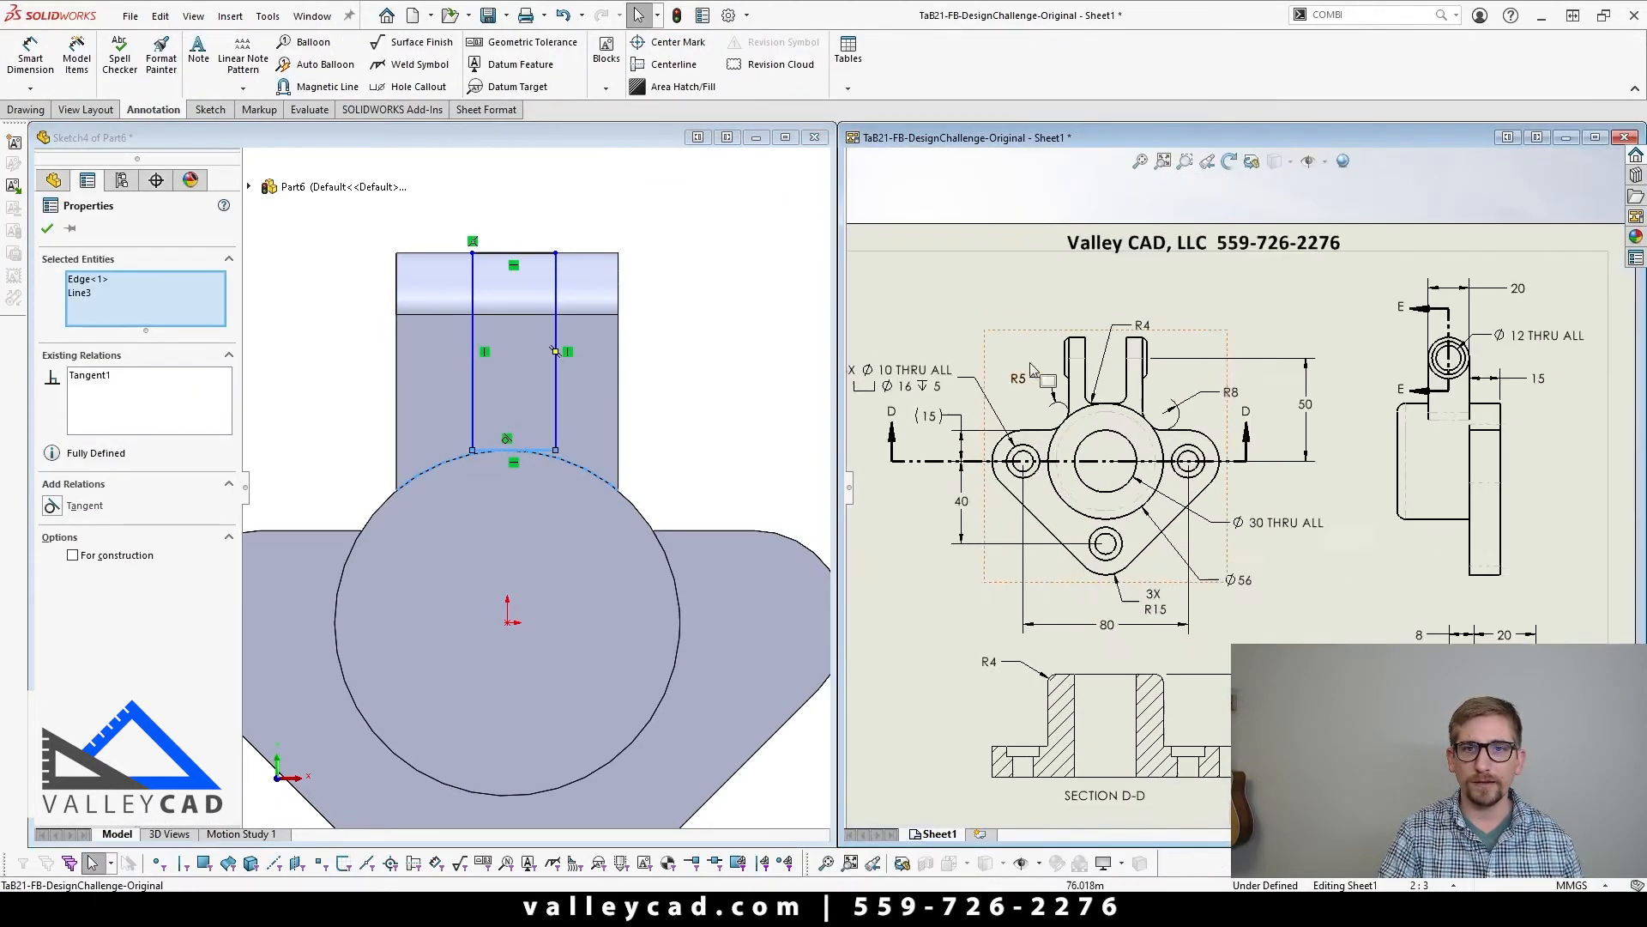
scroll(1382, 489, down, 2)
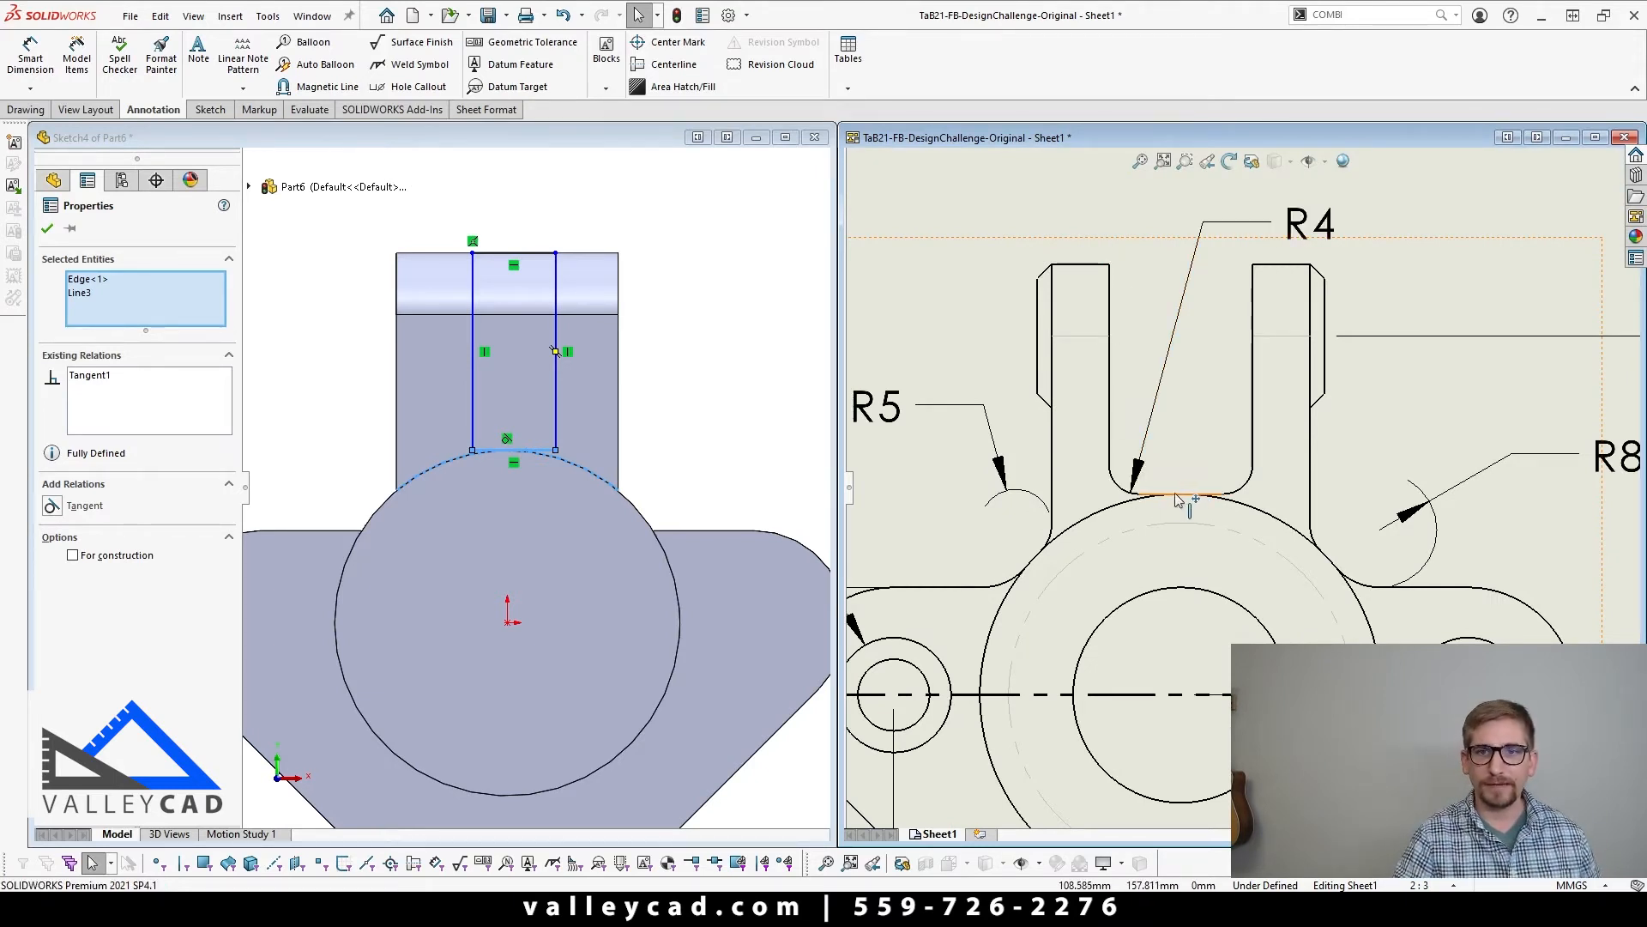
click(753, 434)
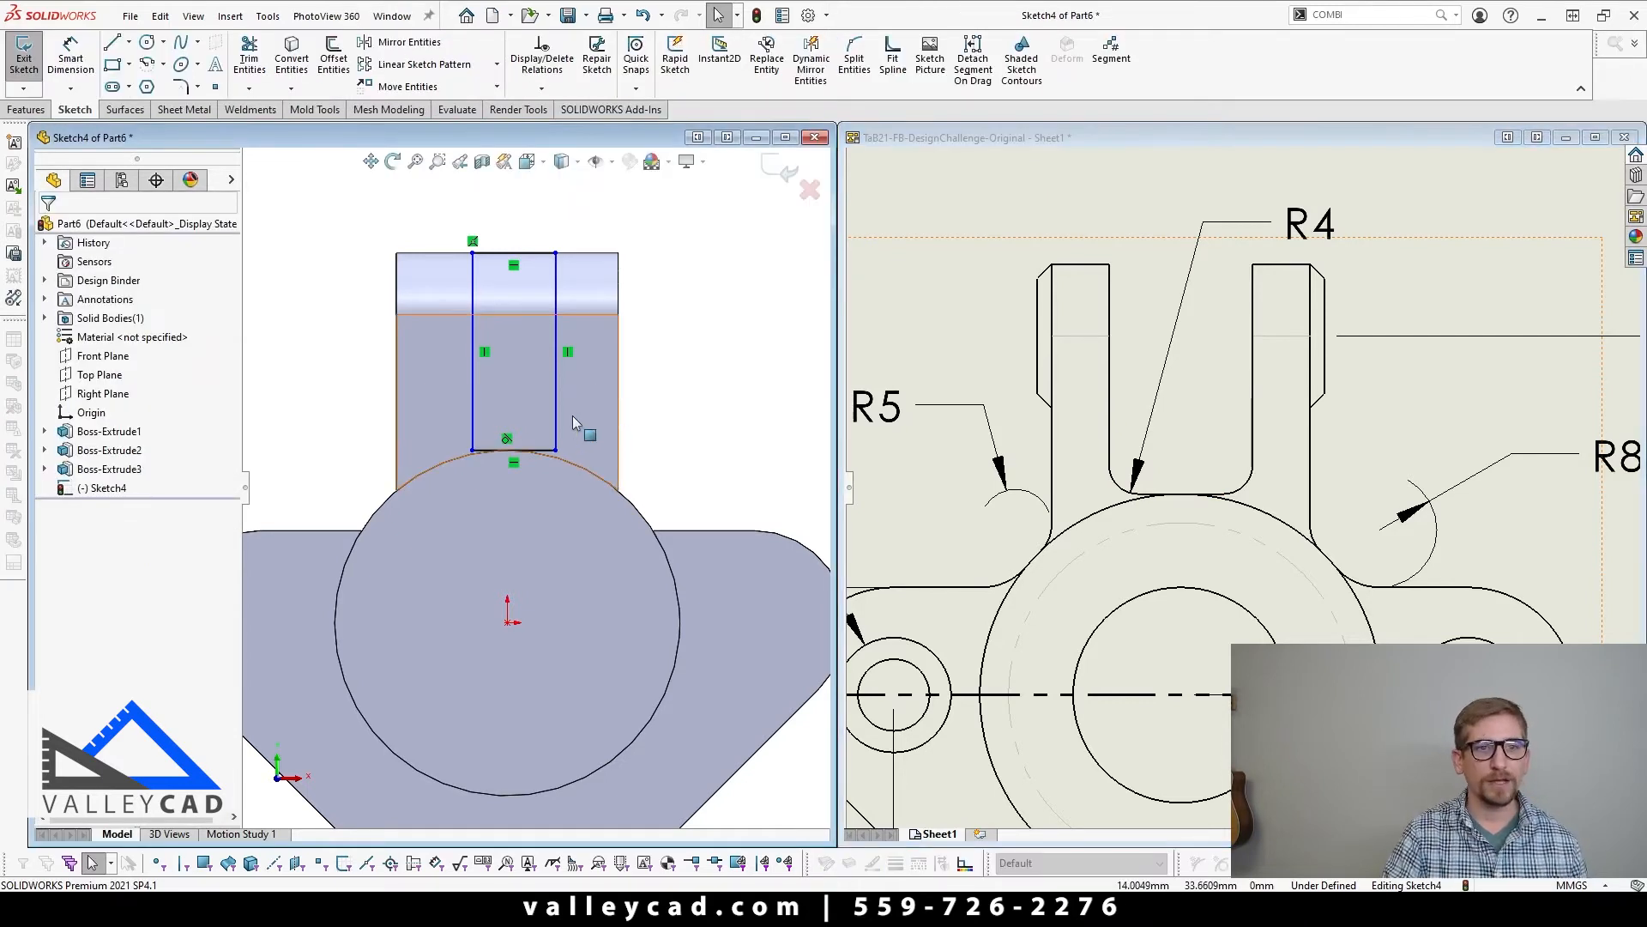
Step: Draw a centerline from the midpoint of the rectangle's lower side to the origin and make it vertical
click(129, 41)
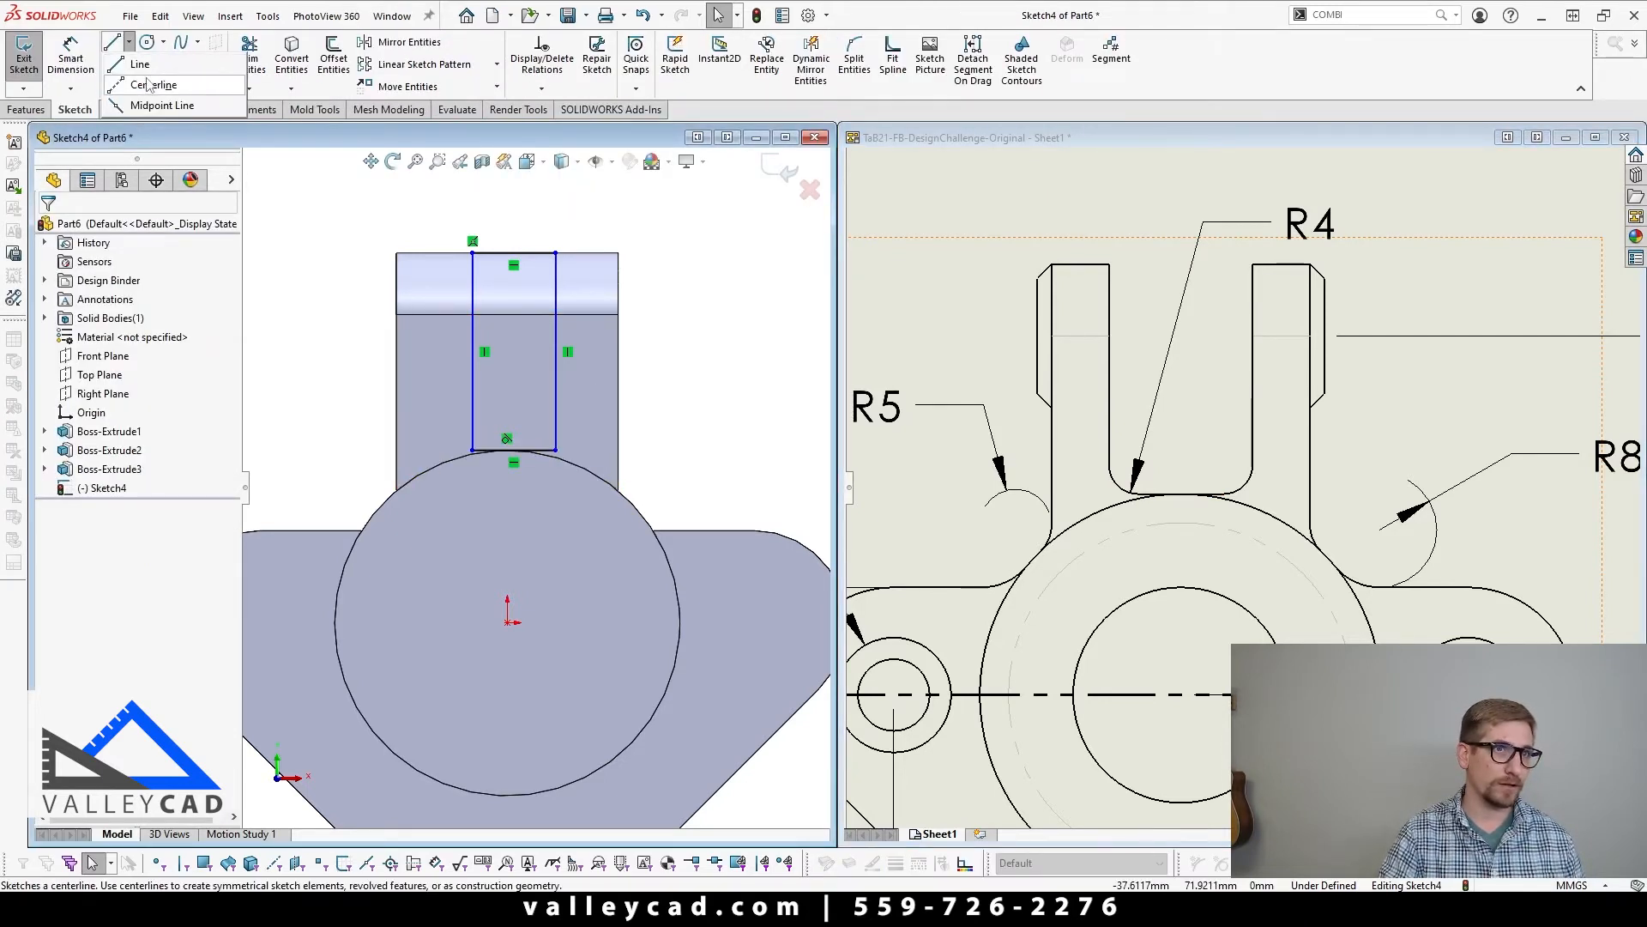
click(150, 85)
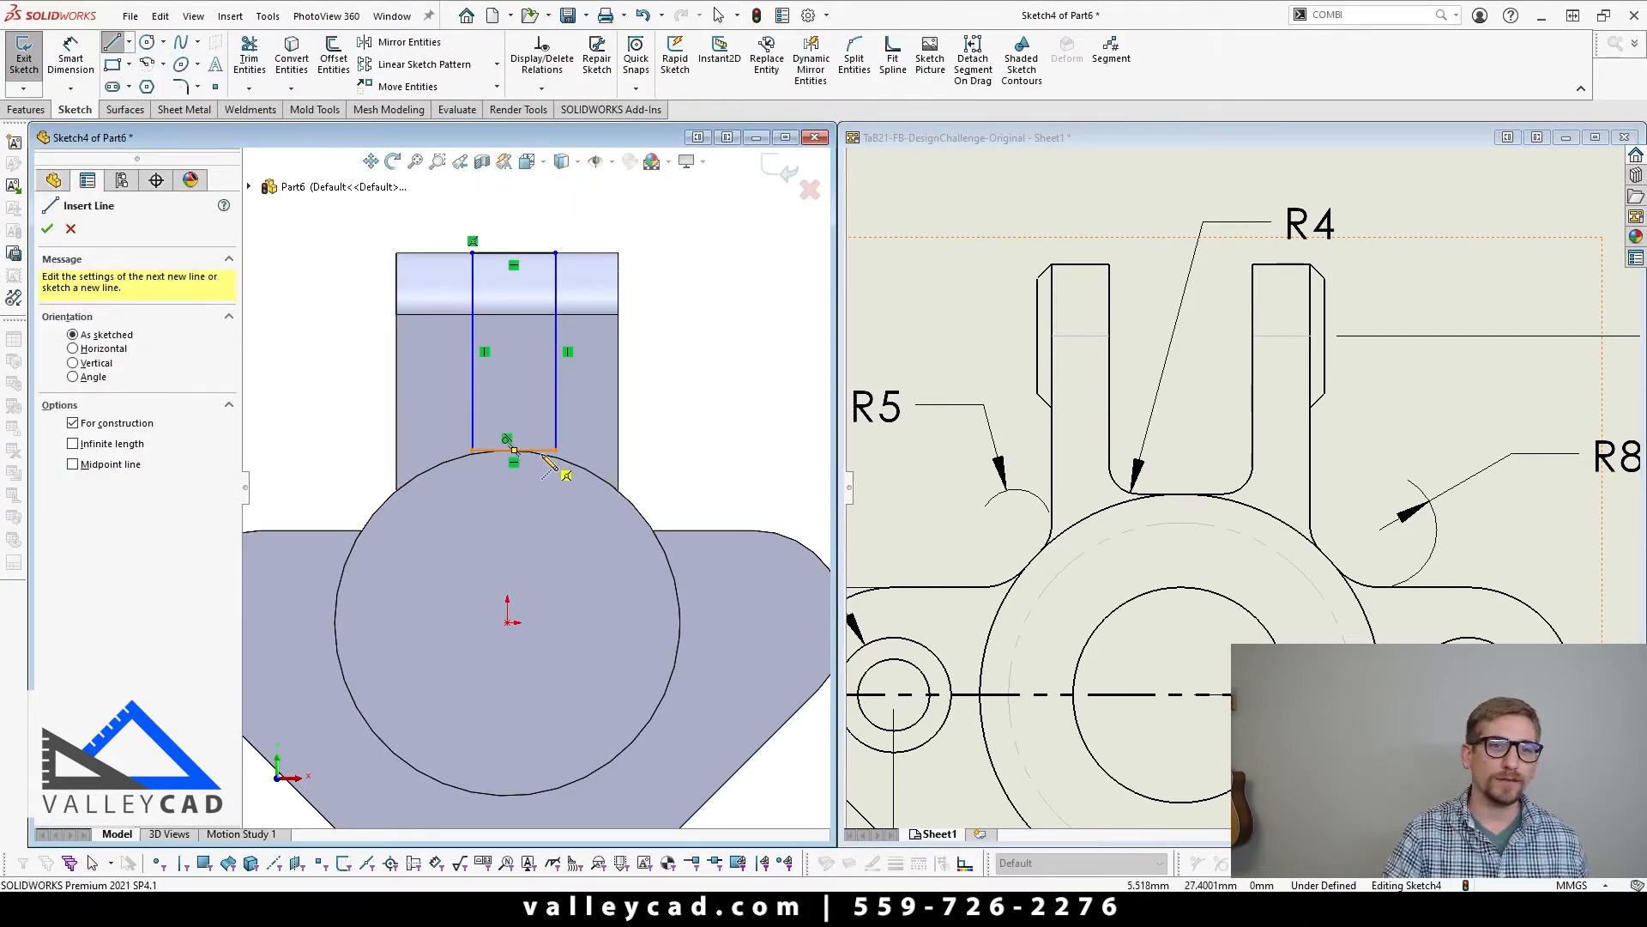
click(514, 450)
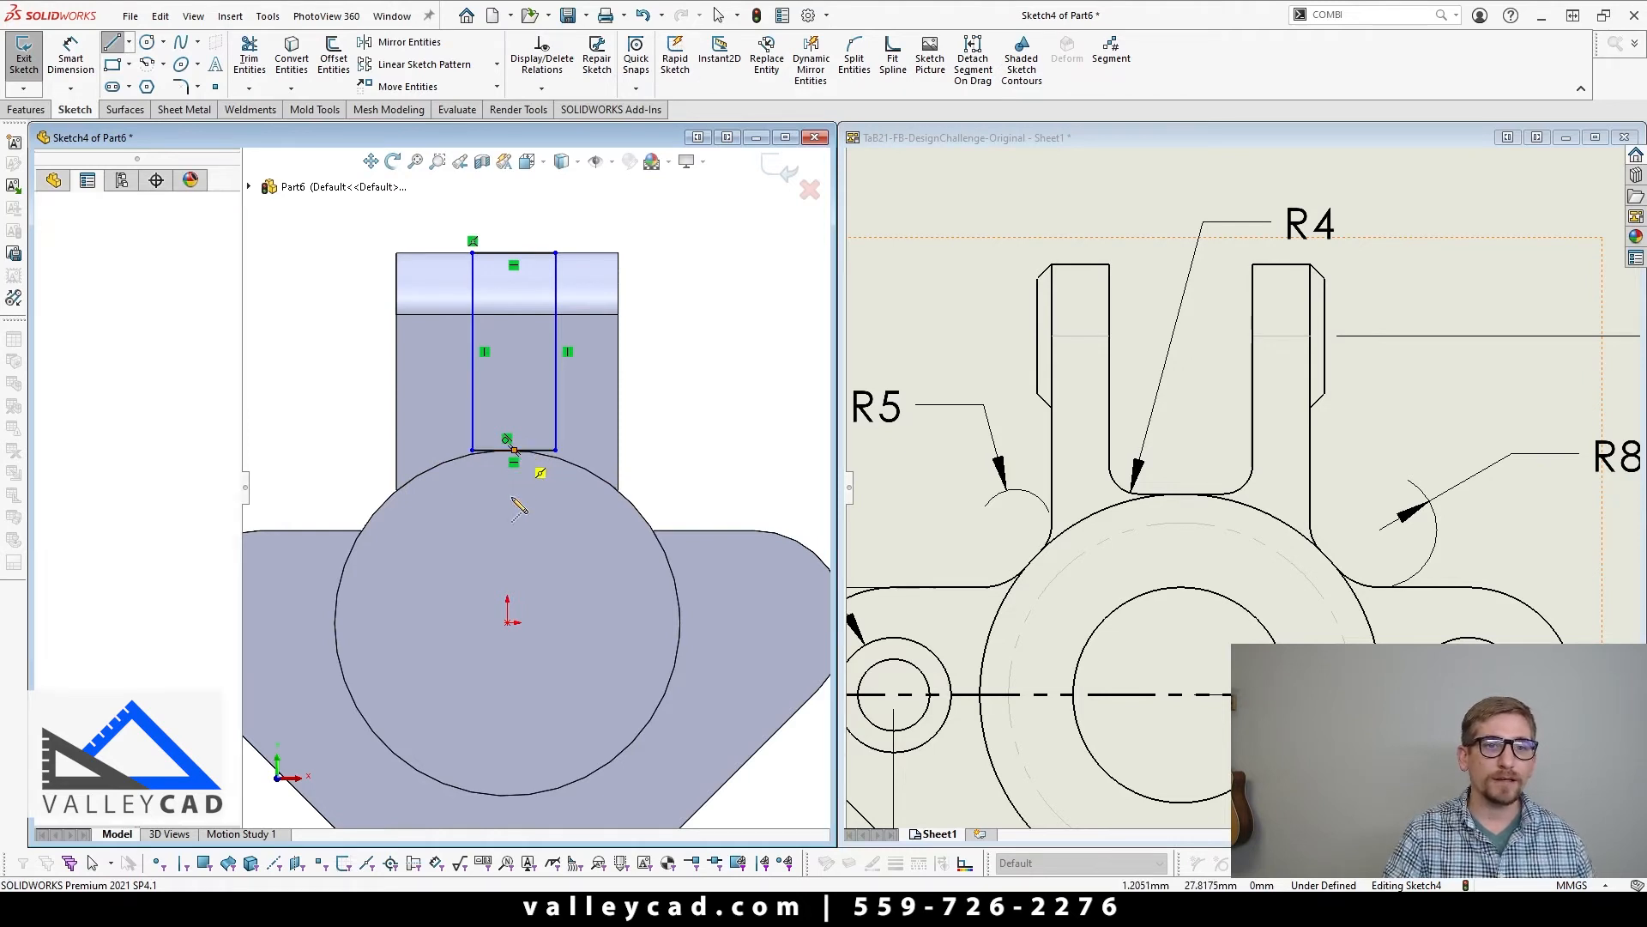
click(507, 622)
key(Escape)
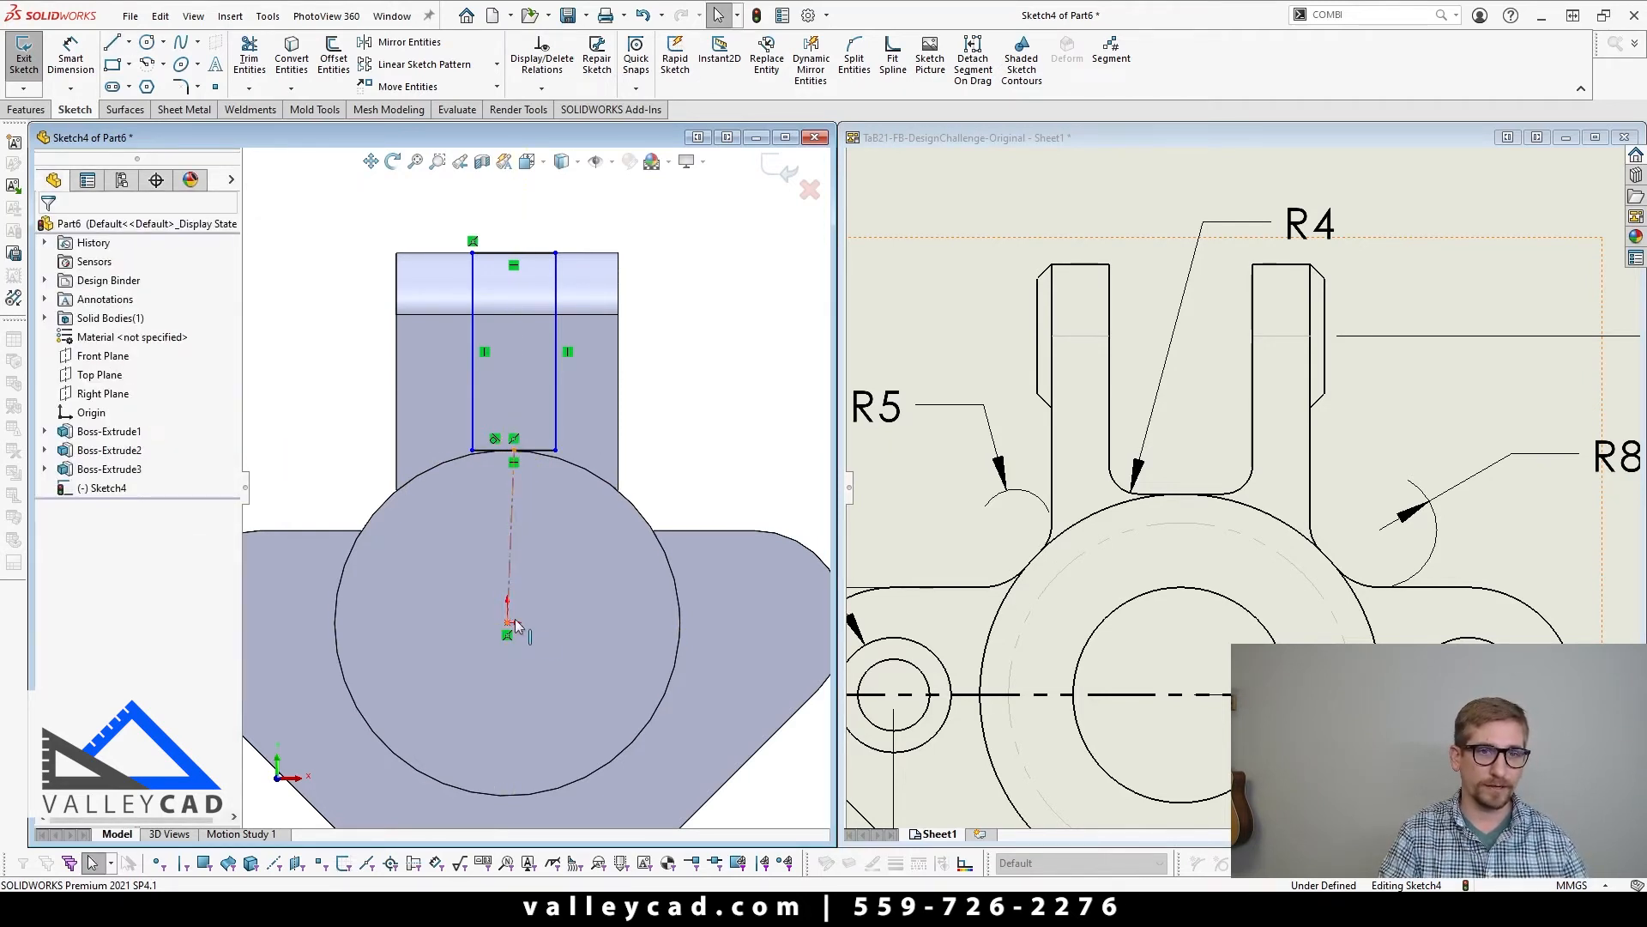
click(508, 578)
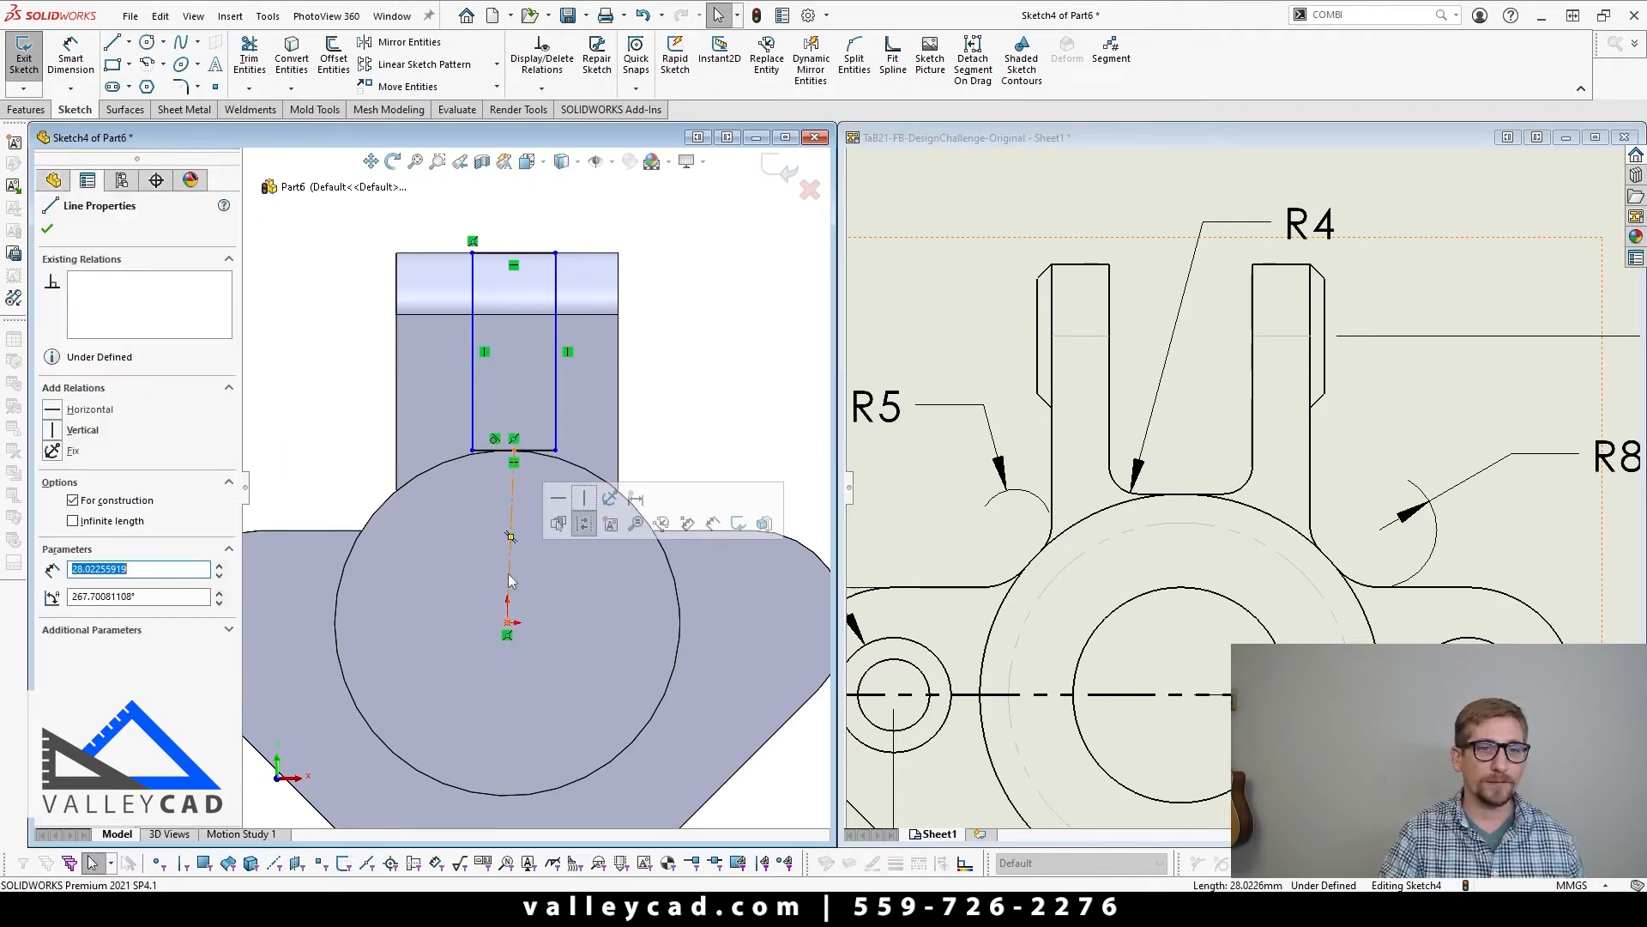
click(582, 498)
key(Escape)
Step: Test the rectangle's symmetry by moving one vertical side outward, and dimension the slot's width as 20 mm
key(f)
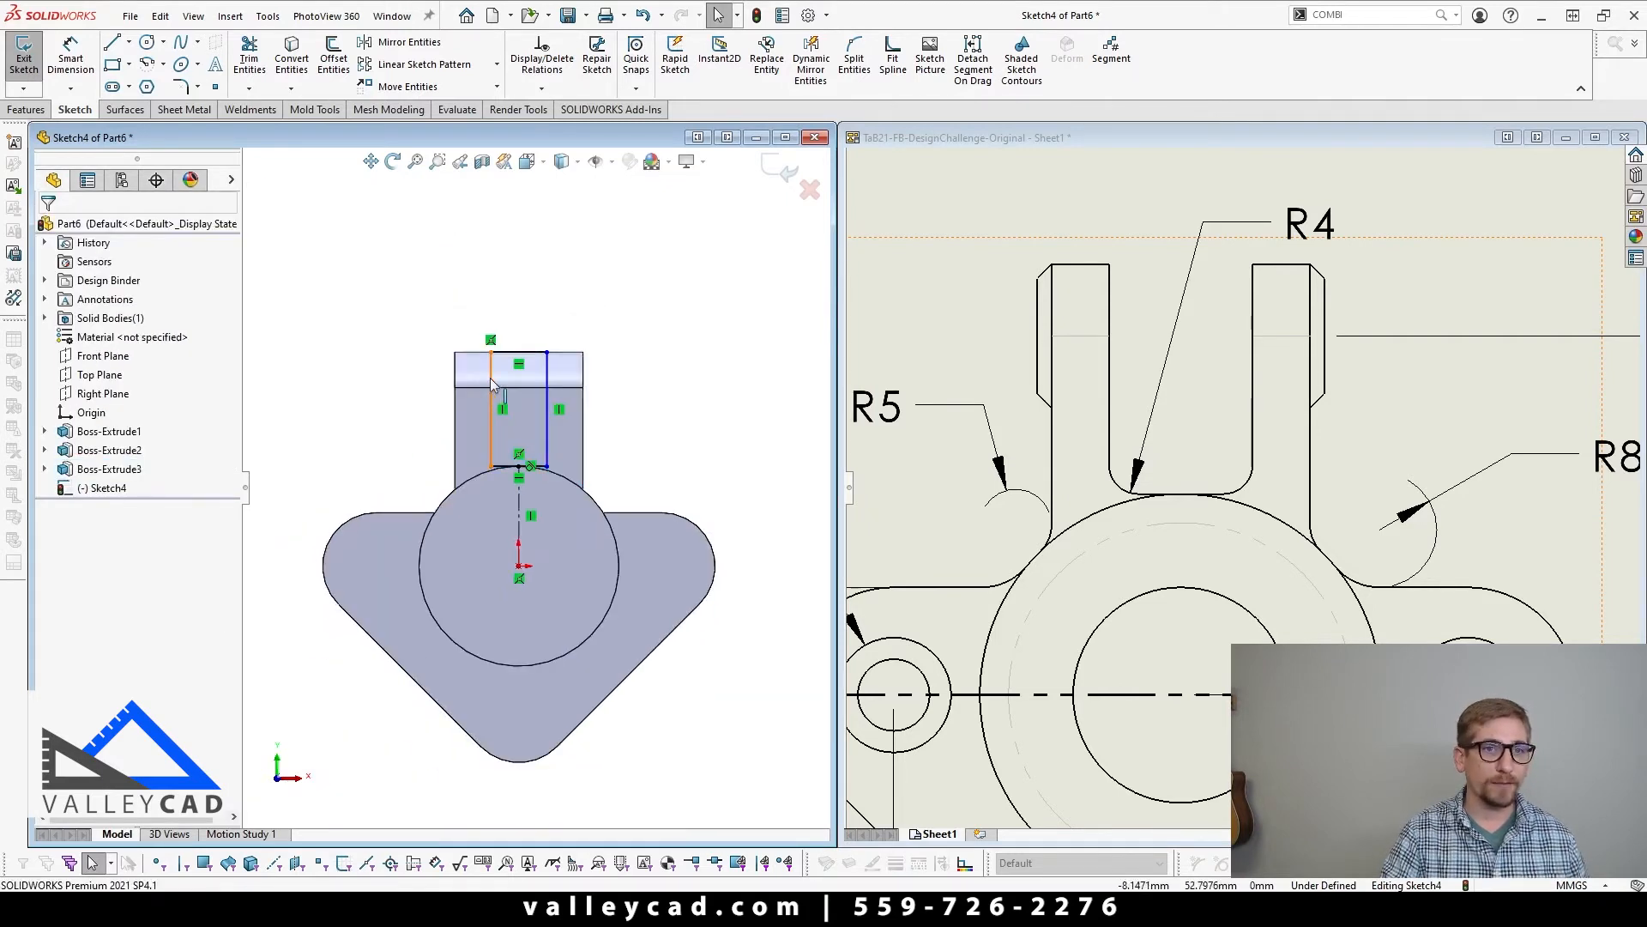
mouse_move(491, 391)
mouse_down()
mouse_move(371, 364)
mouse_move(484, 369)
mouse_up()
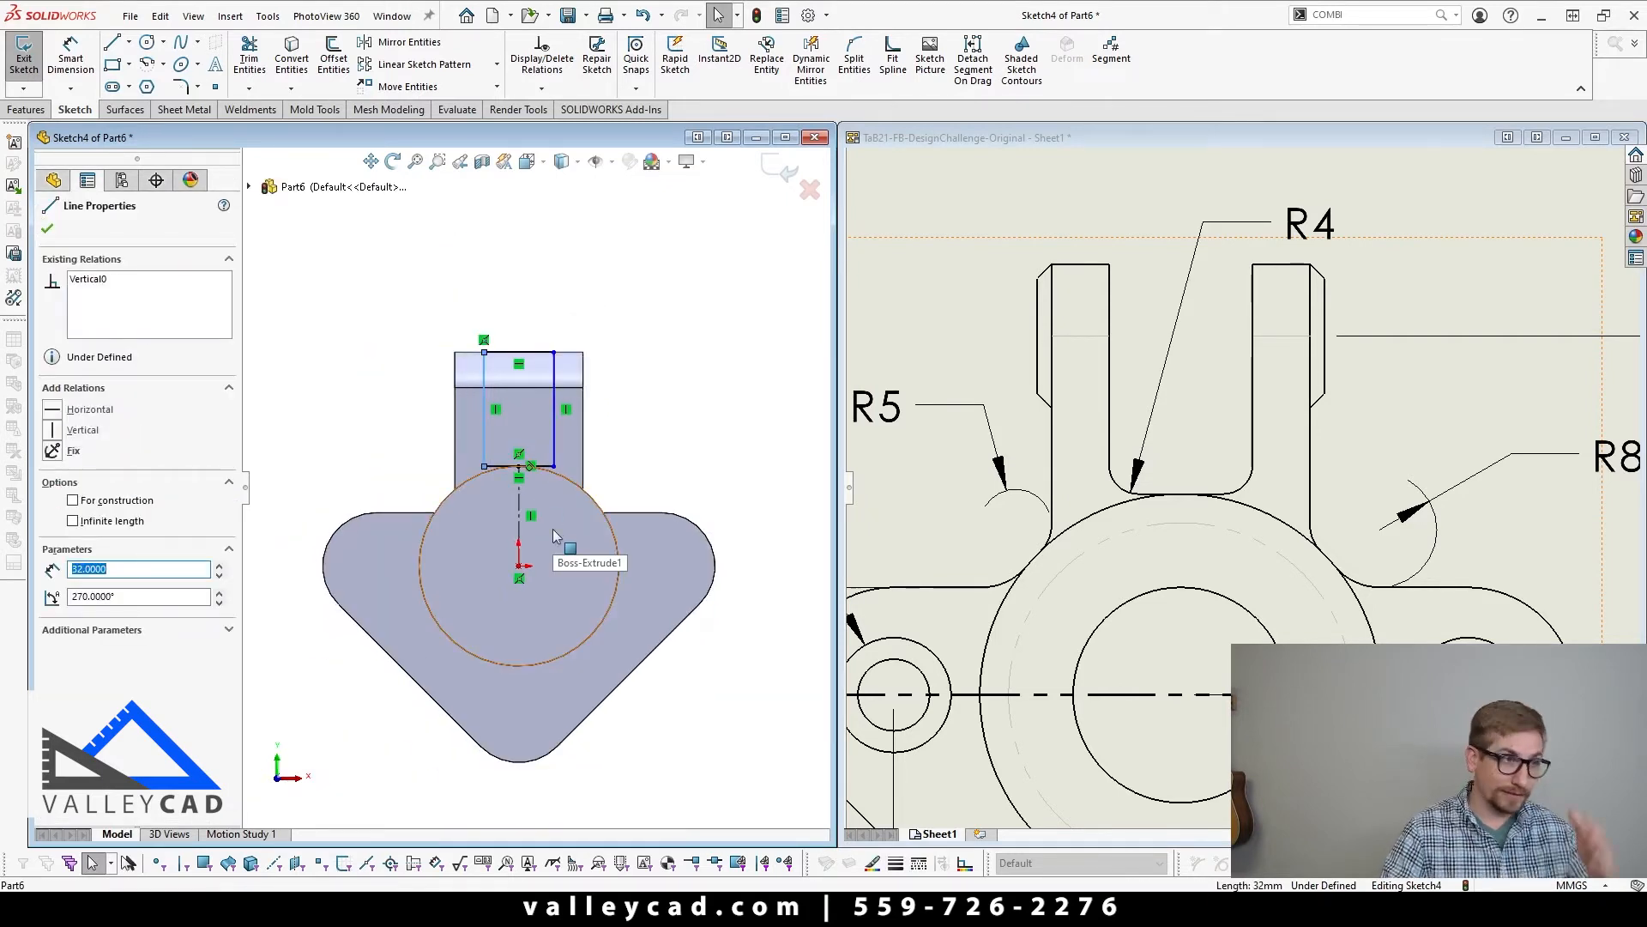
key(Escape)
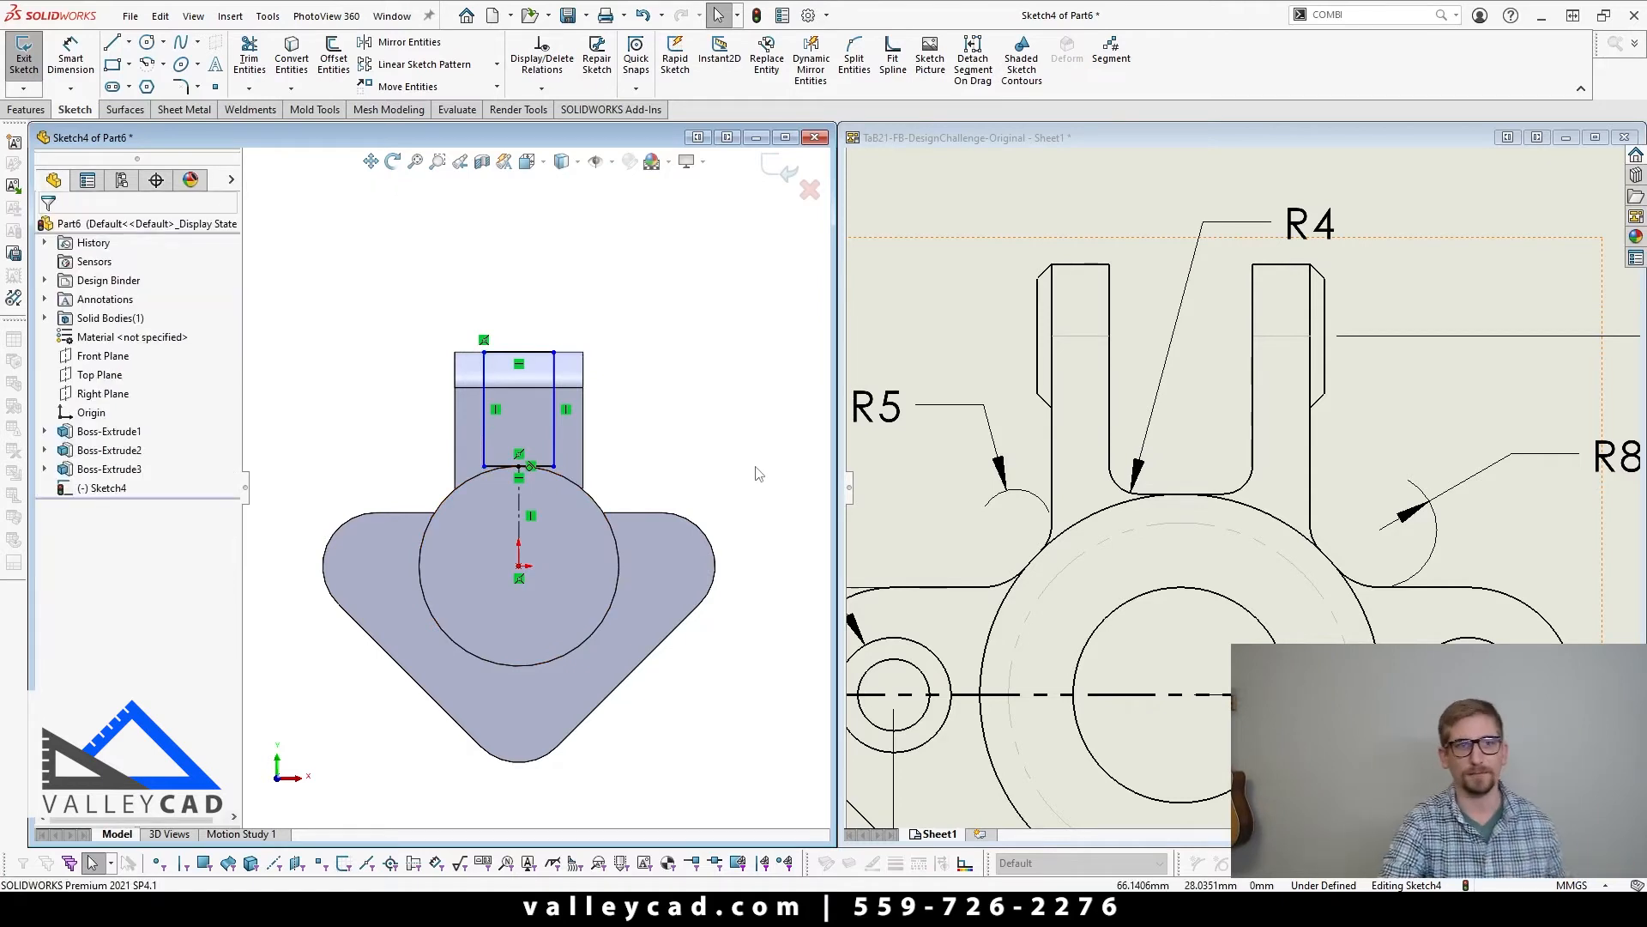
click(70, 53)
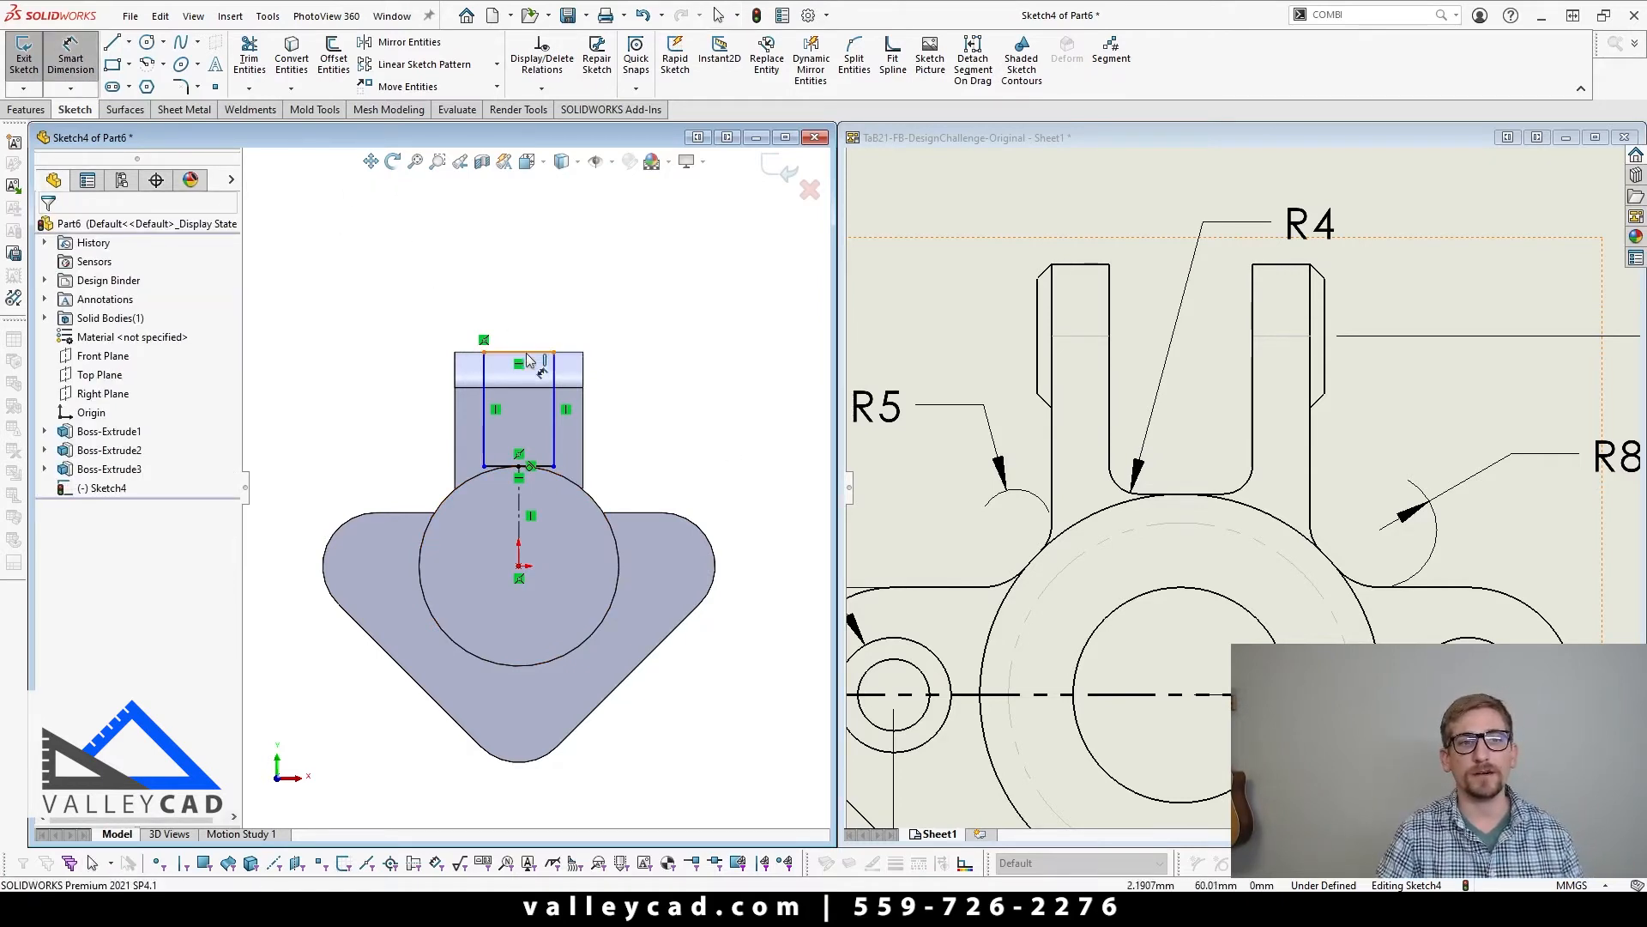
click(524, 352)
click(633, 302)
text(20)
key(Return)
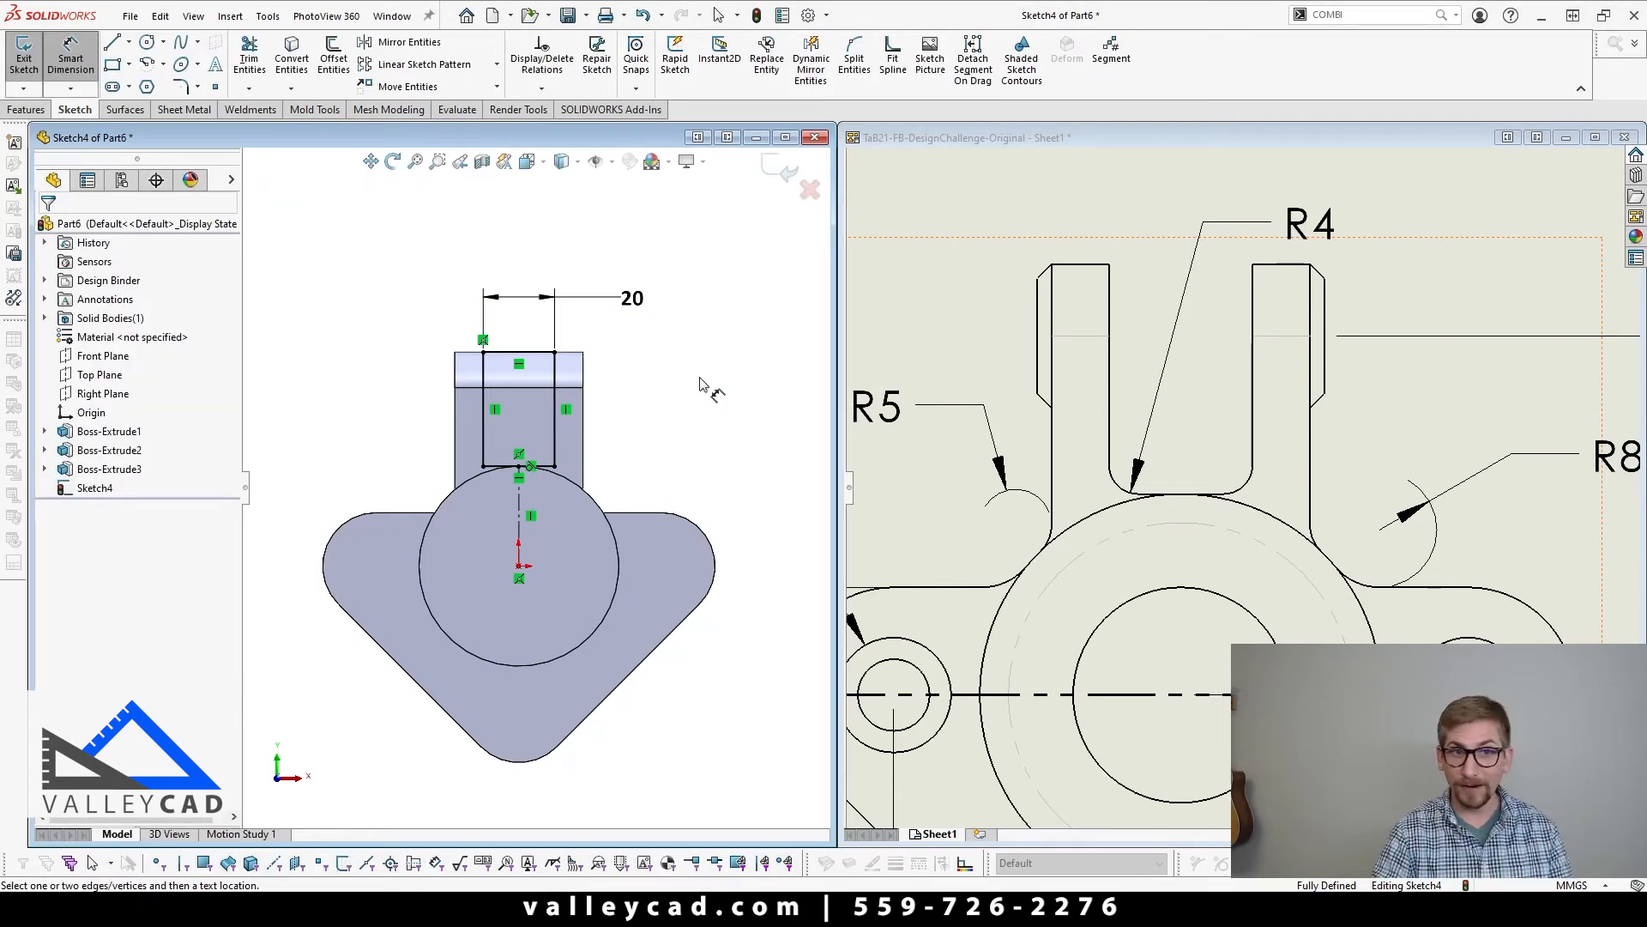
Step: Finish the slot sketch and cut the rectangle Through All to split the lug into two ears
click(783, 172)
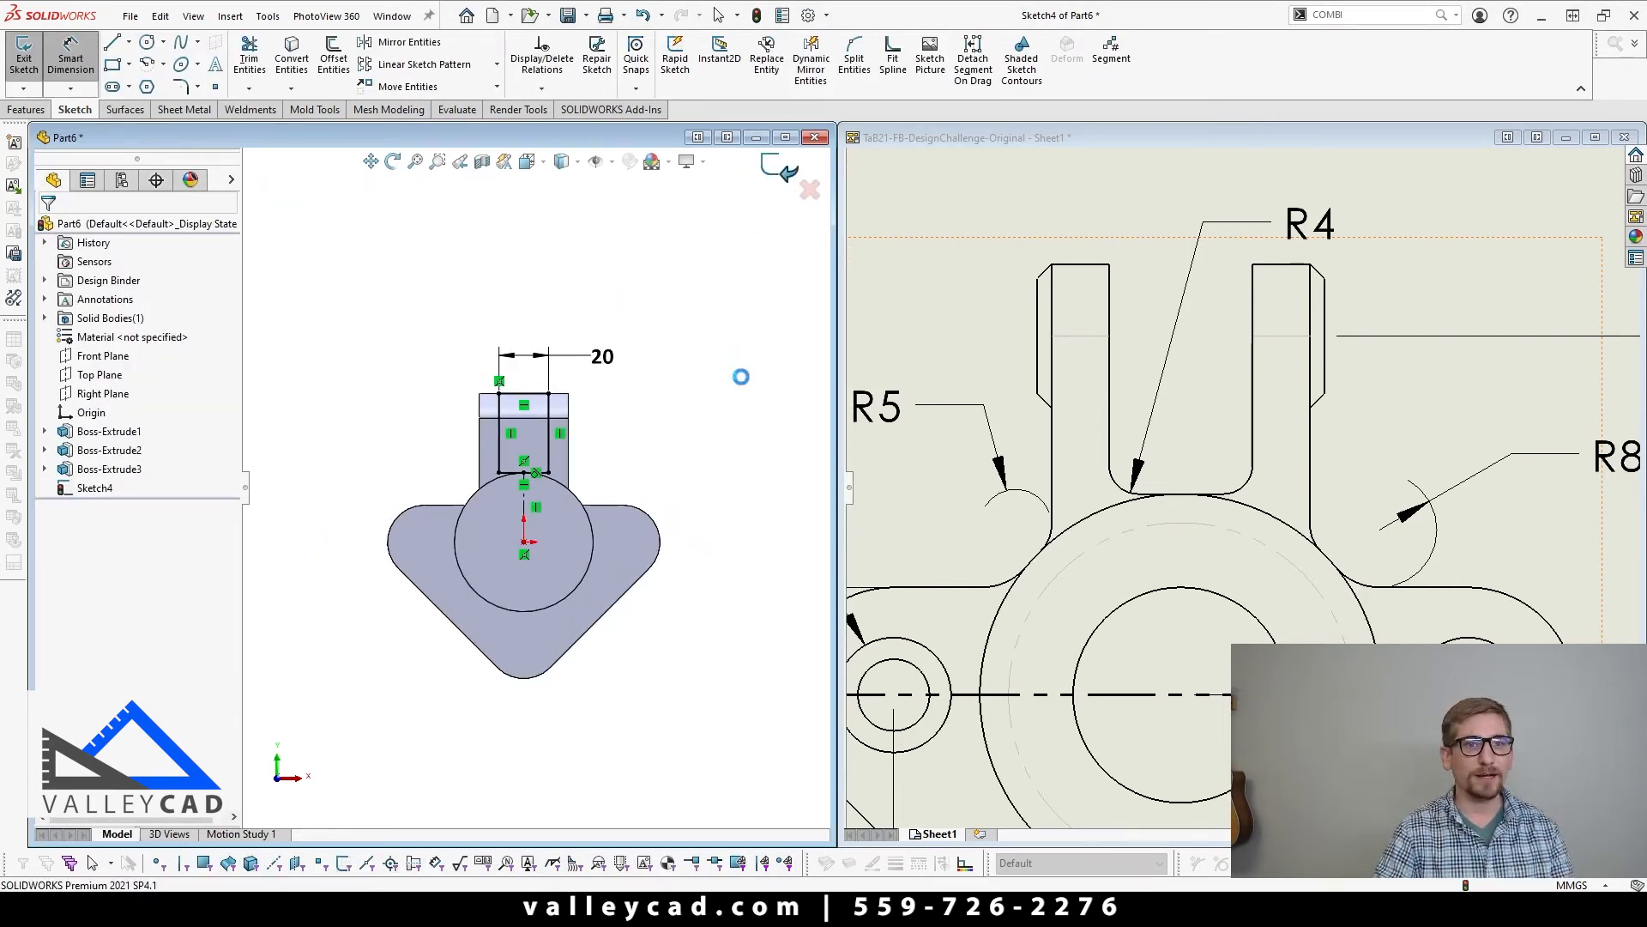
click(142, 332)
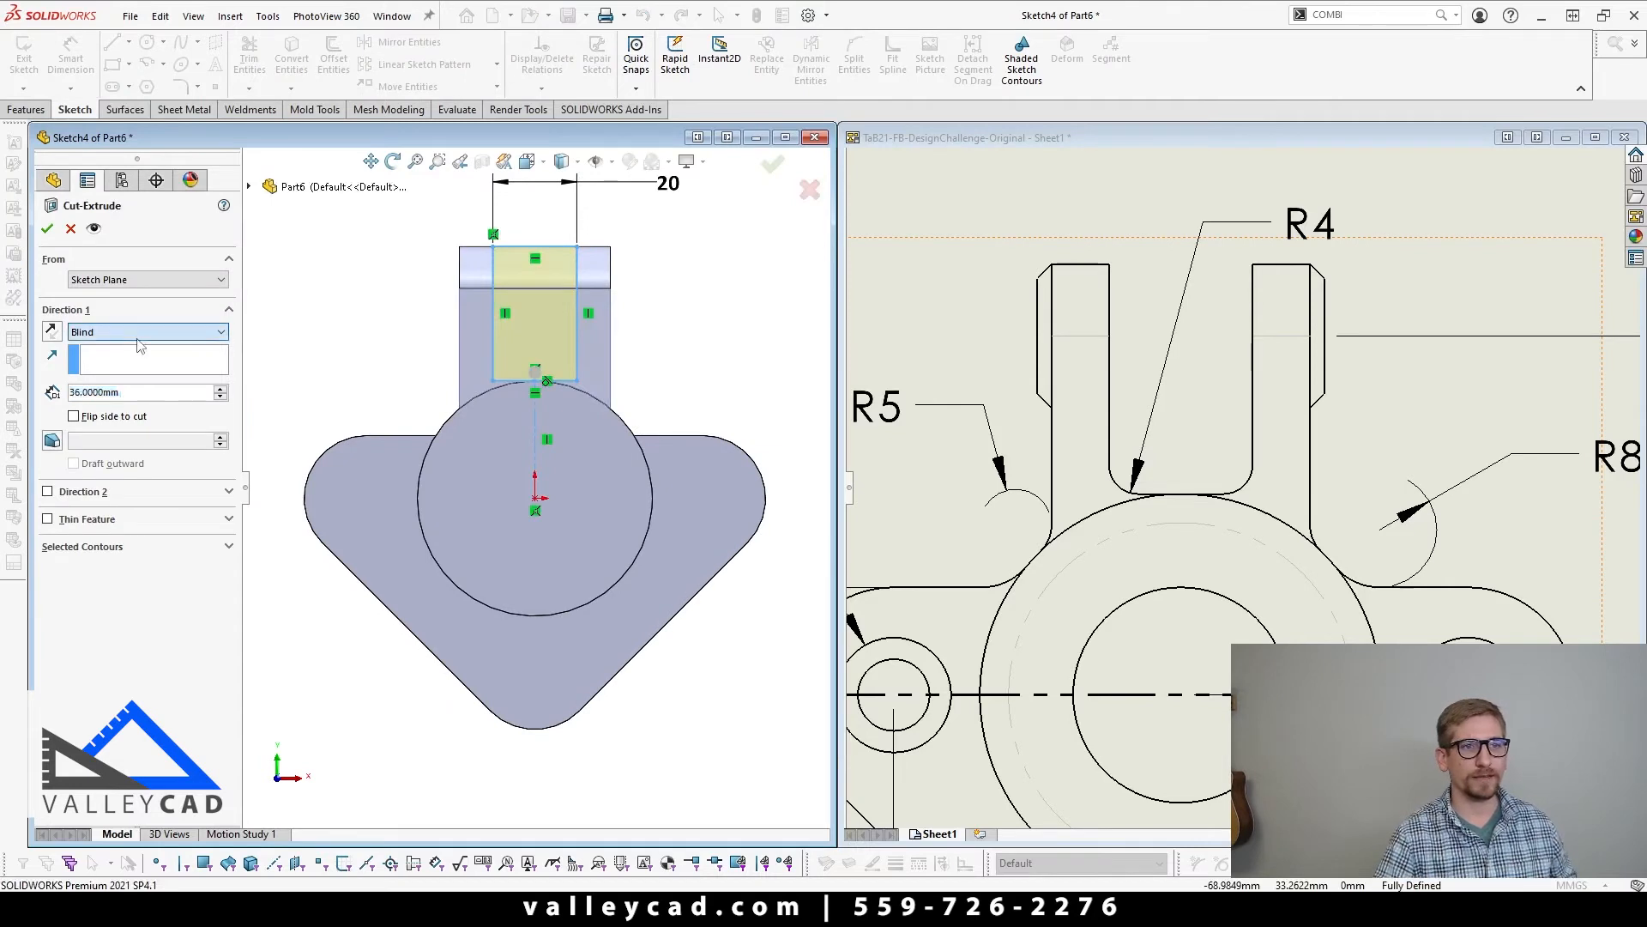
click(128, 358)
middle_drag(721, 486, 848, 519)
middle_drag(606, 513, 586, 510)
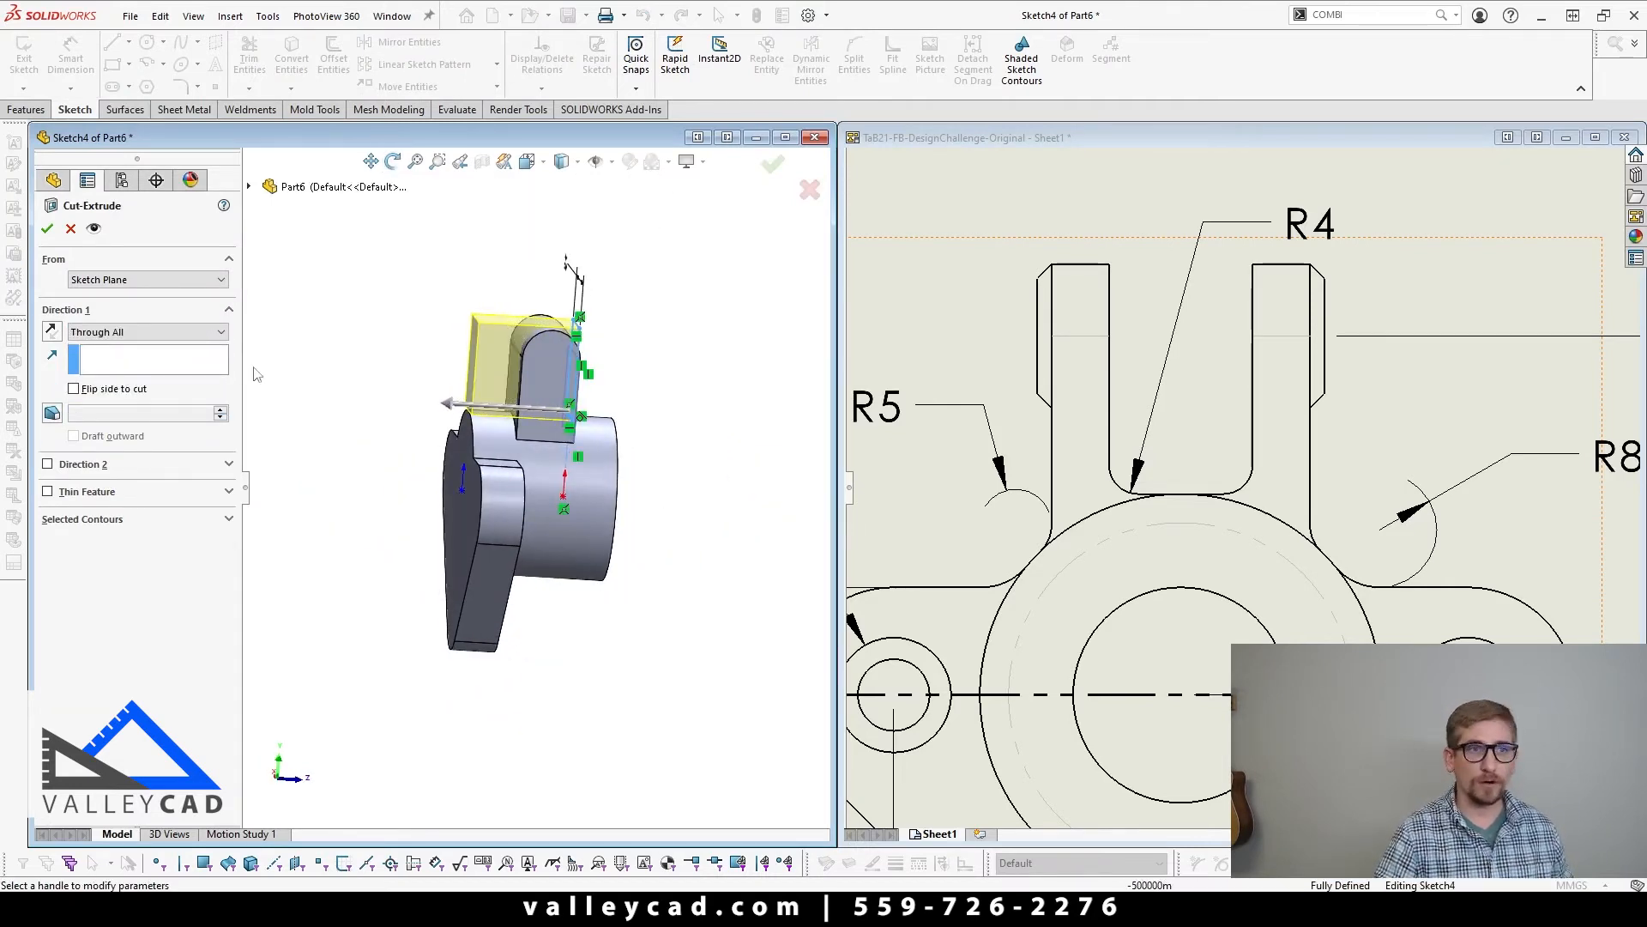
middle_drag(637, 431, 553, 397)
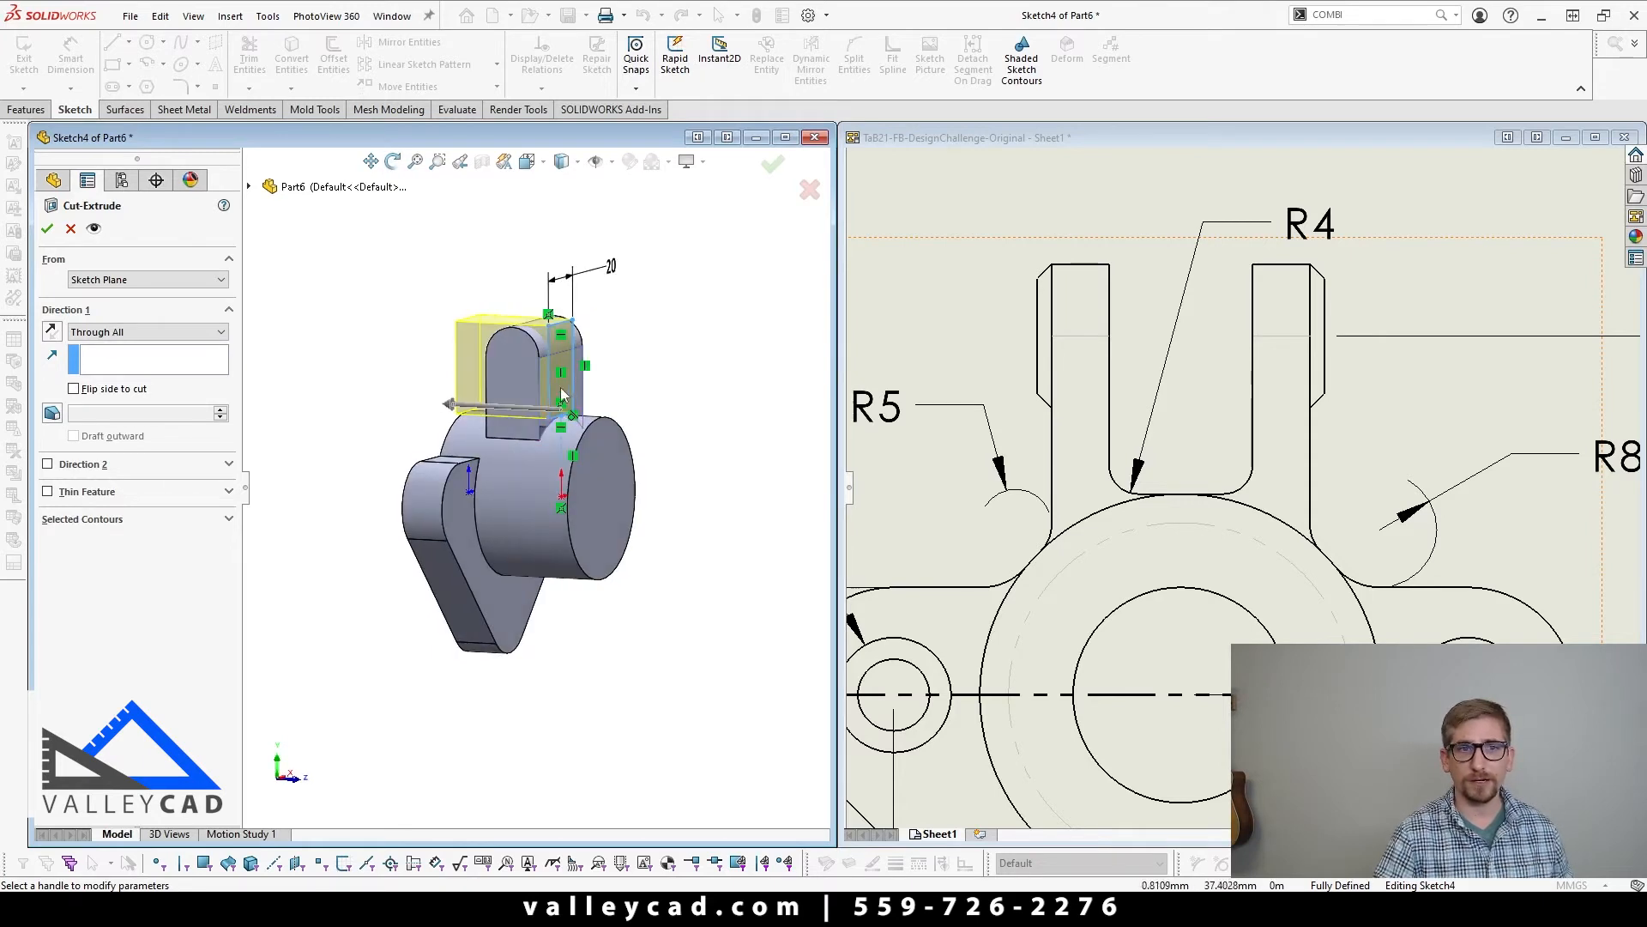
click(48, 228)
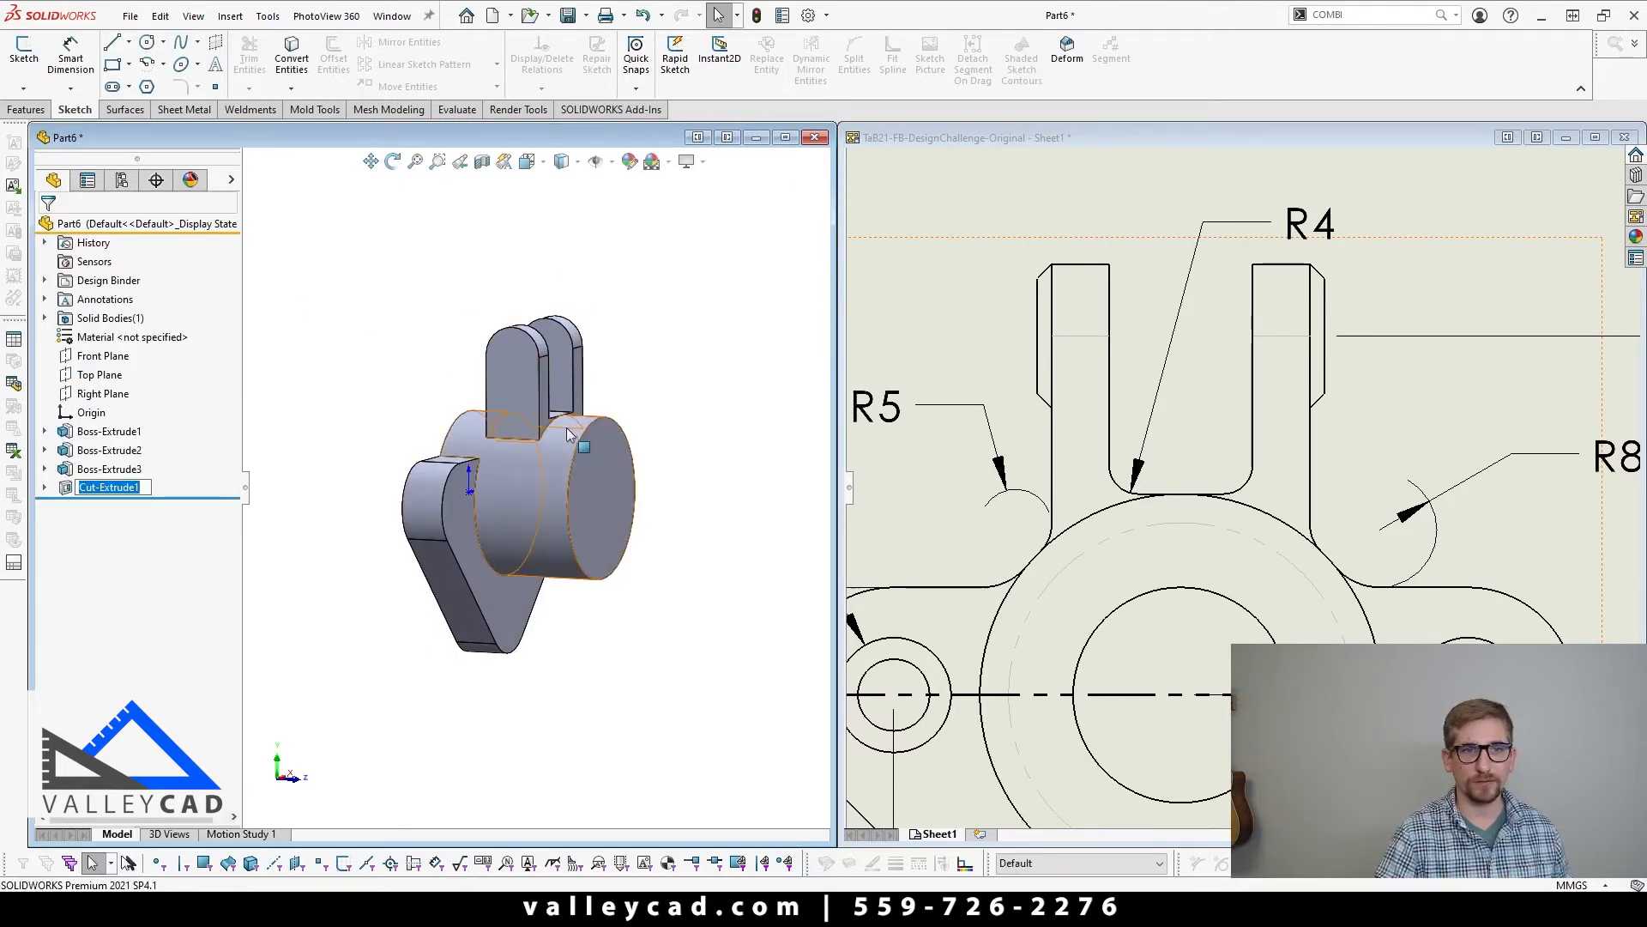
middle_drag(567, 434, 497, 373)
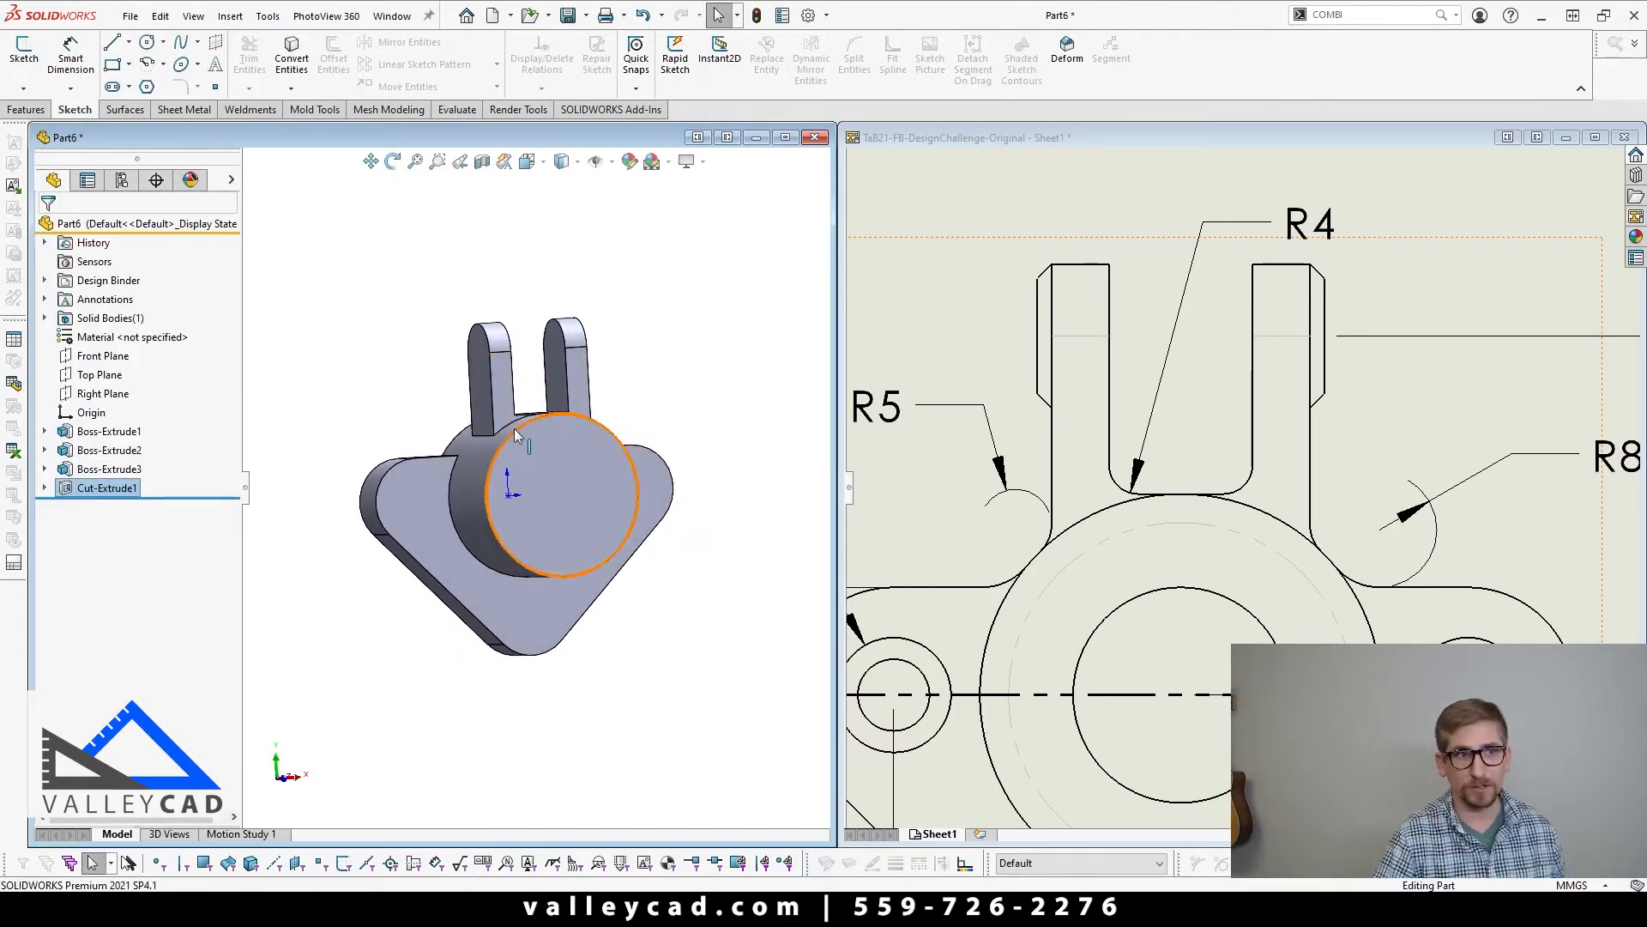
click(343, 471)
Step: Examine Section E-E of the drawing for the ears' chamfered outer pads and compare it with the model's ears
scroll(455, 508, up, 3)
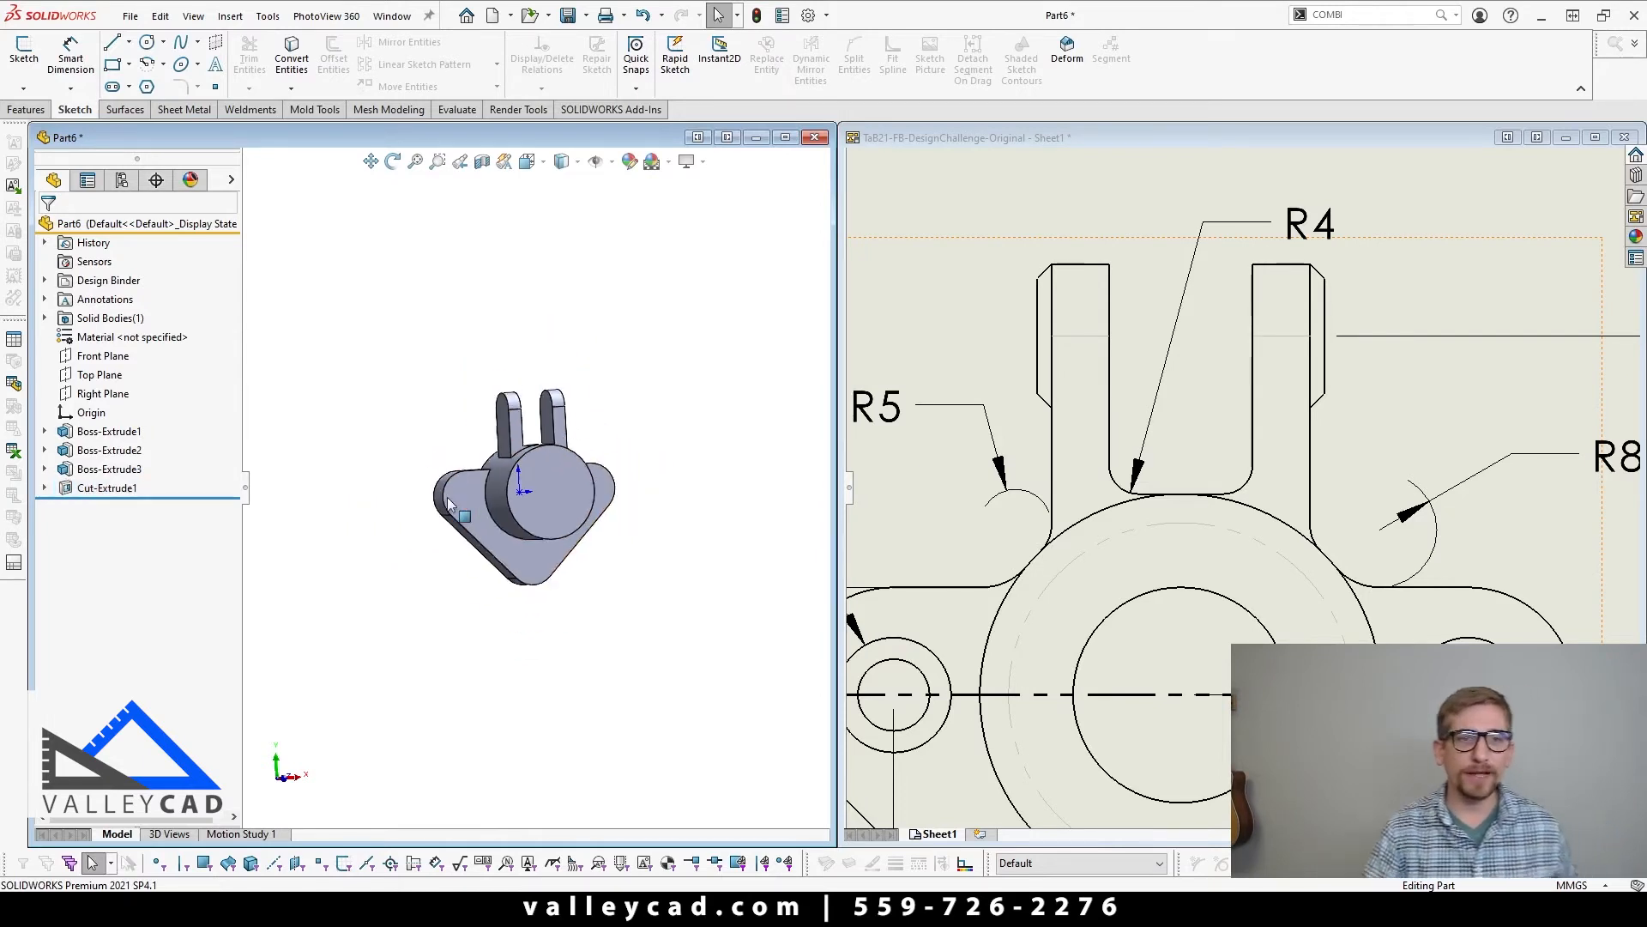
mouse_move(554, 549)
middle_down()
mouse_move(471, 428)
mouse_move(558, 492)
middle_up()
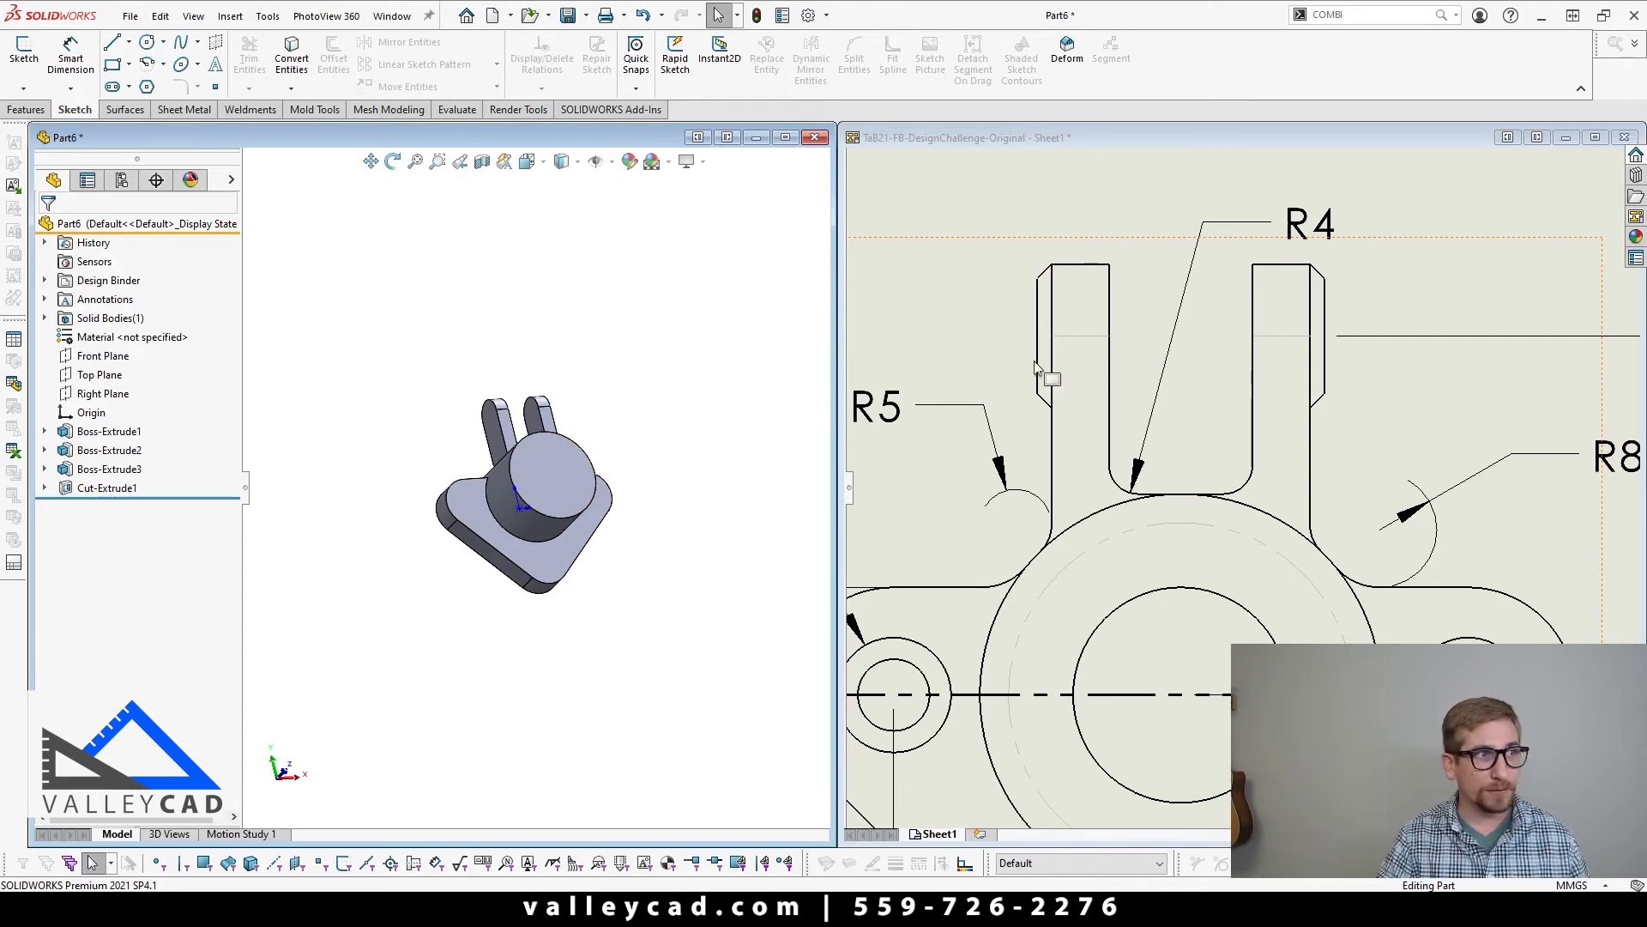
click(1360, 478)
scroll(1326, 592, up, 10)
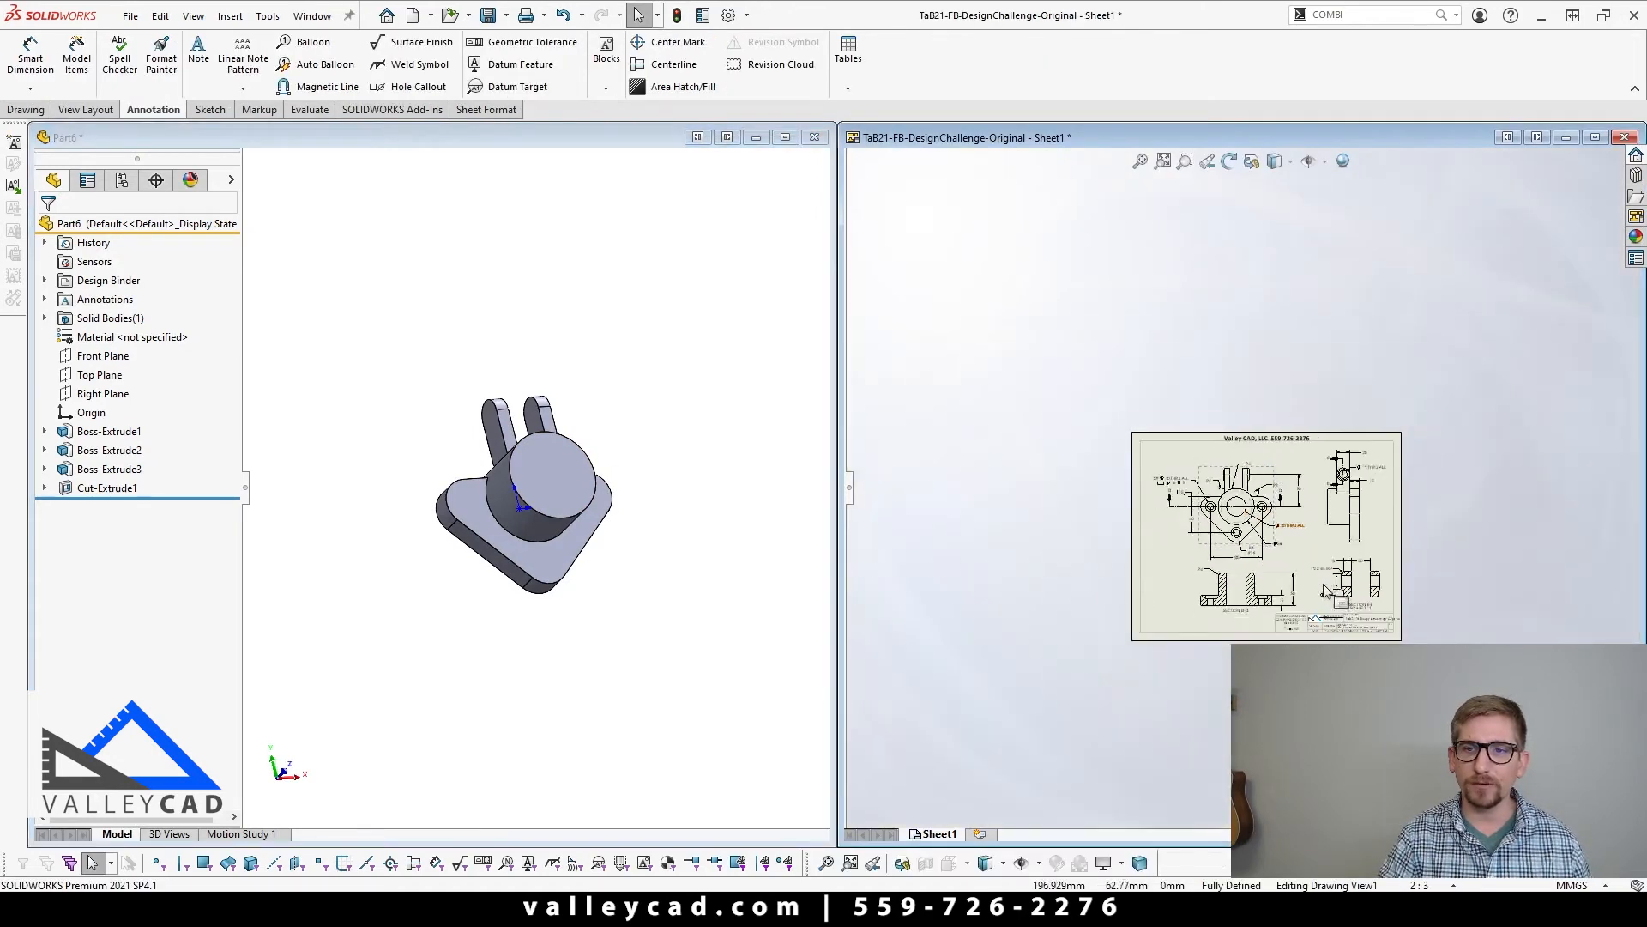
scroll(1326, 592, down, 8)
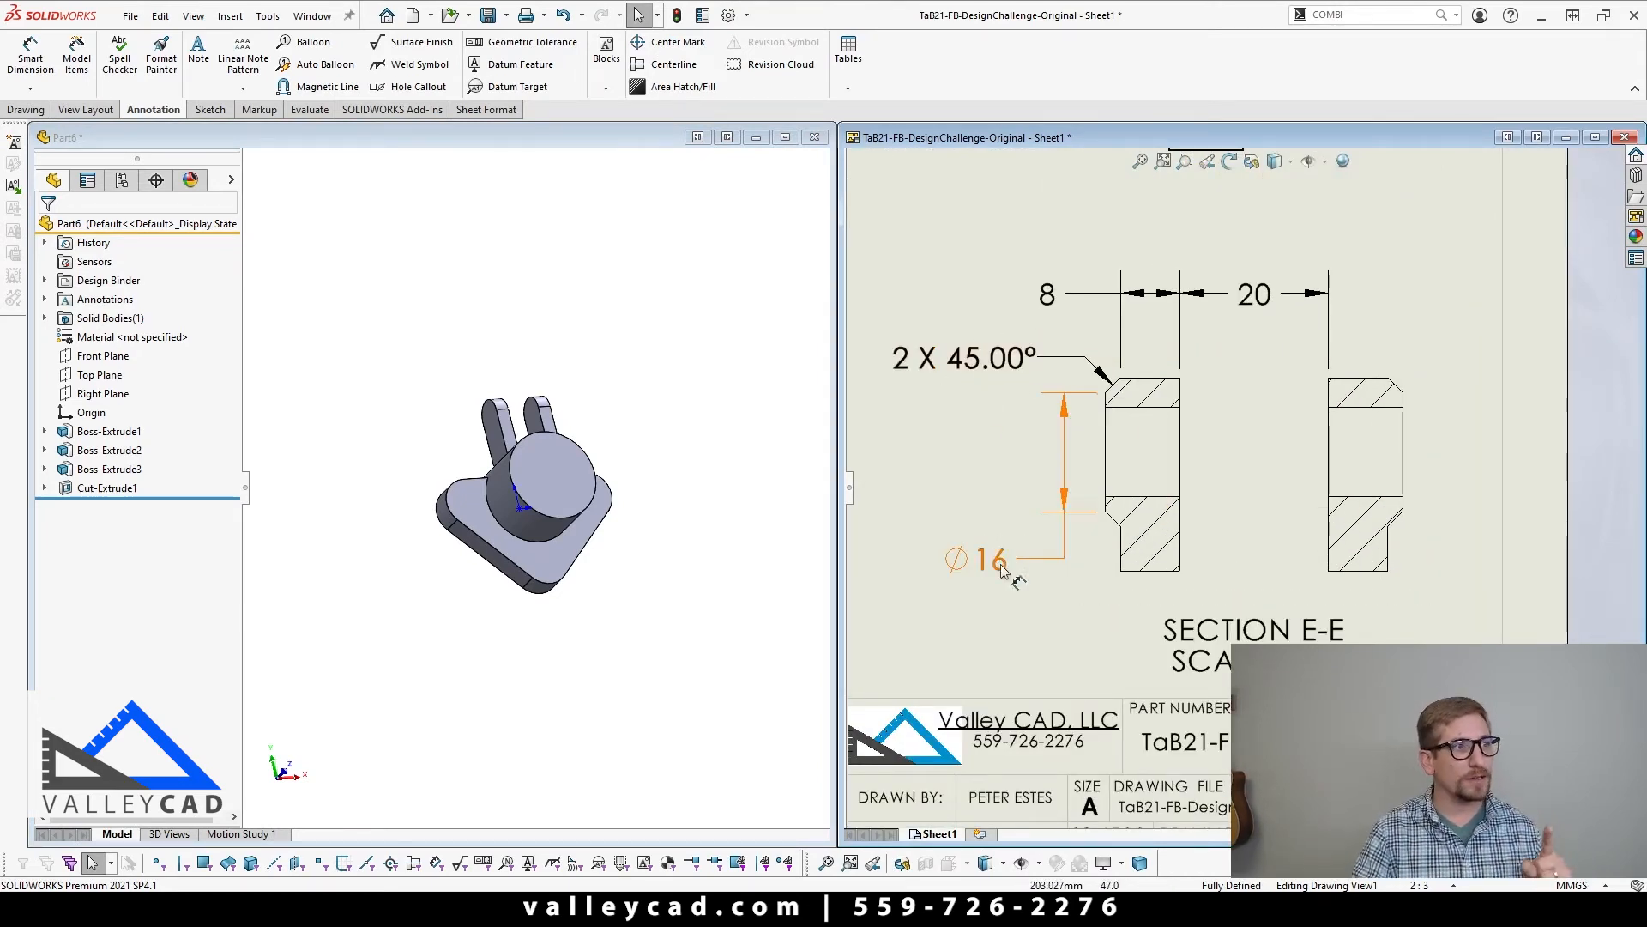
click(472, 629)
scroll(515, 390, down, 4)
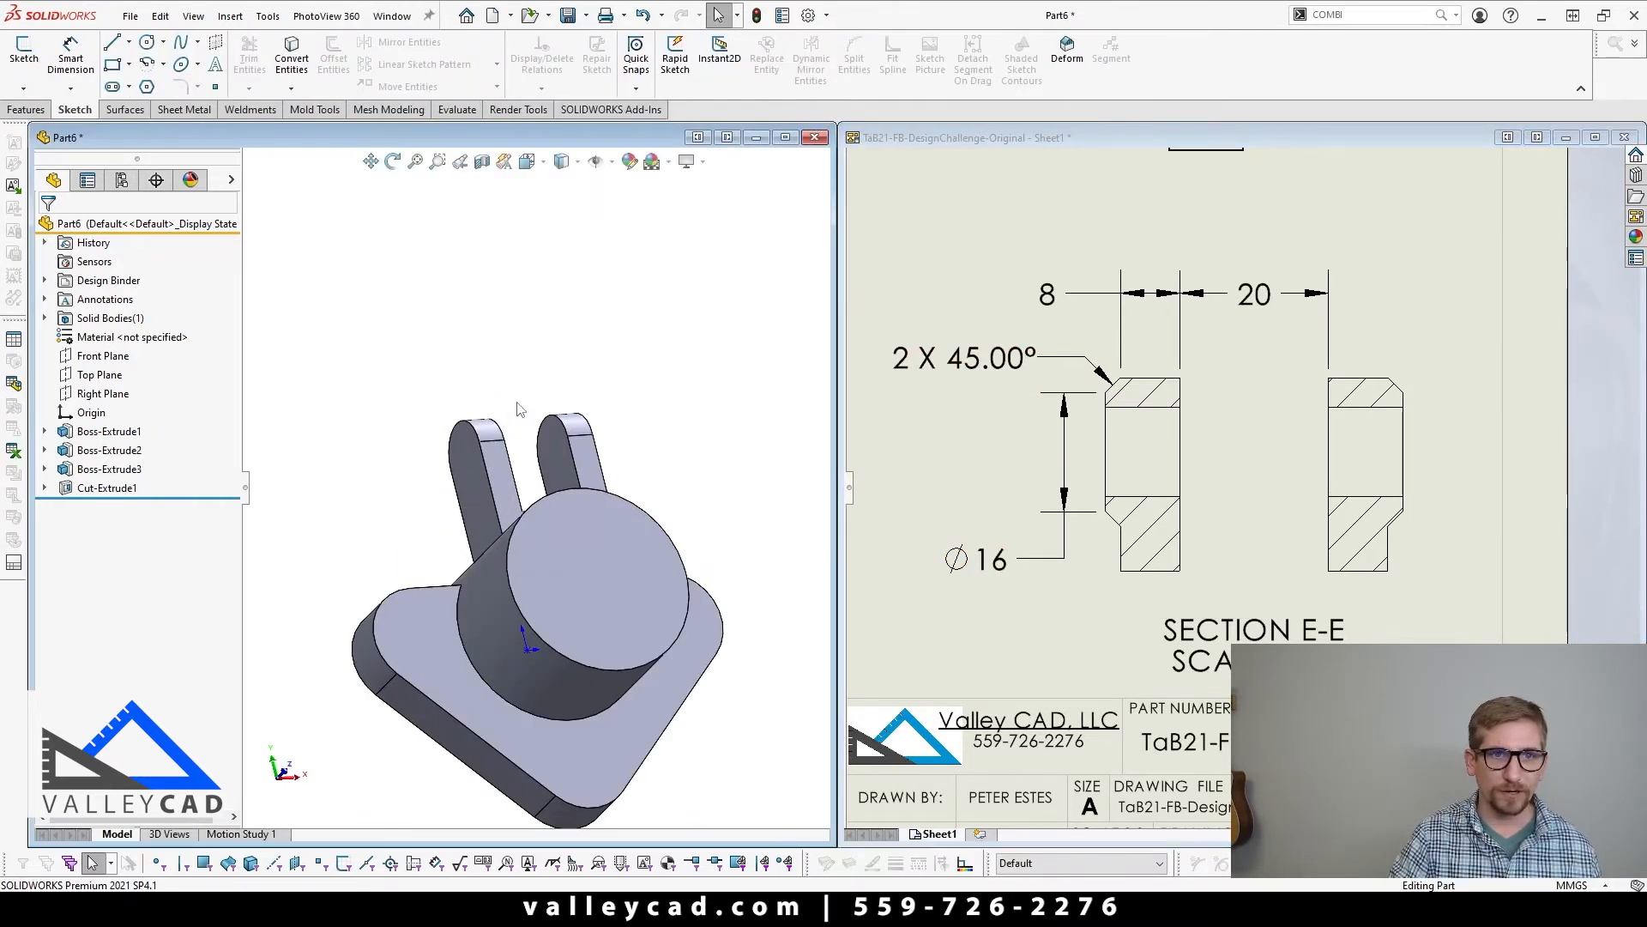
click(500, 481)
middle_drag(500, 481, 538, 483)
scroll(493, 450, down, 3)
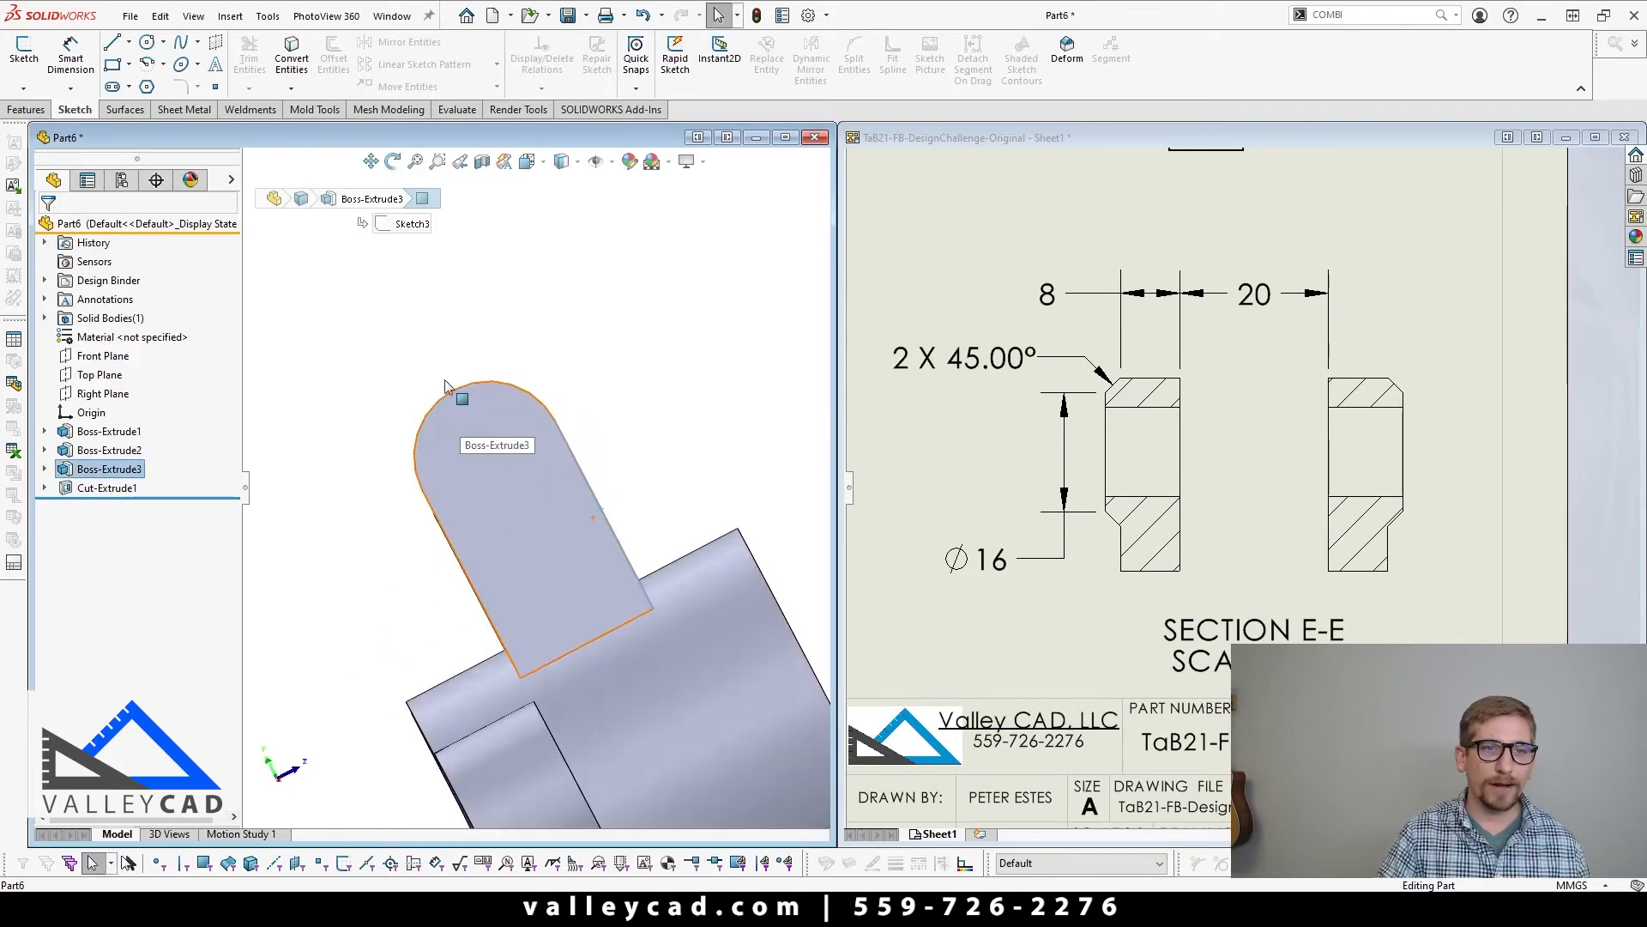
middle_drag(489, 589, 369, 296)
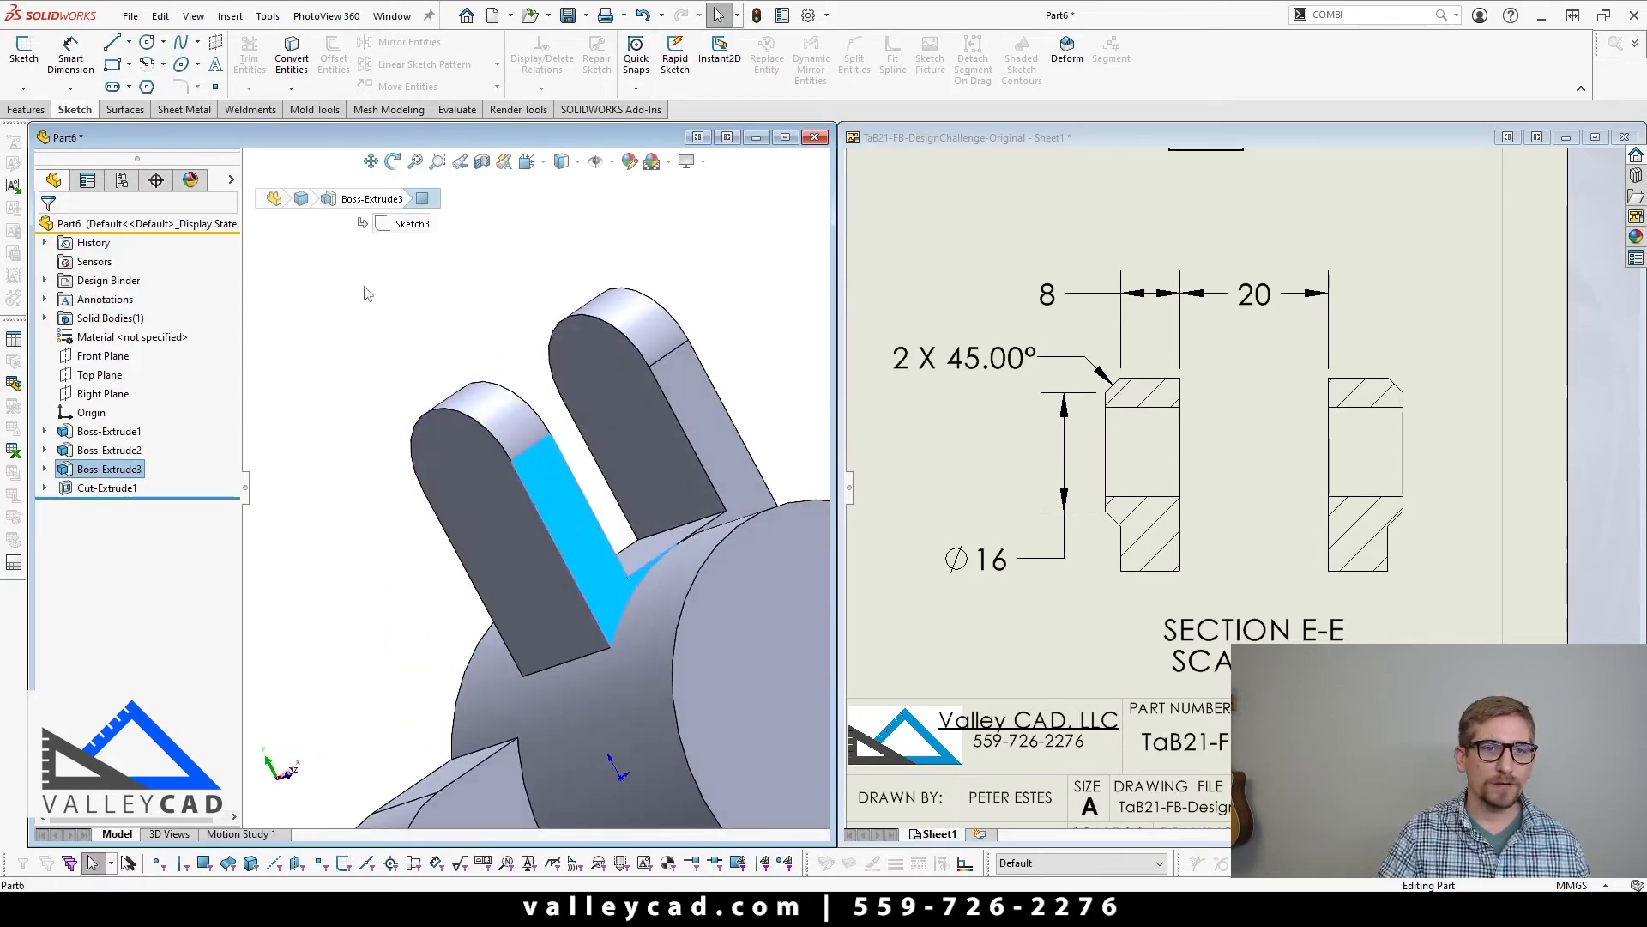
click(367, 292)
Step: Create a reference plane midway between the front and back faces of the lug ear
click(28, 112)
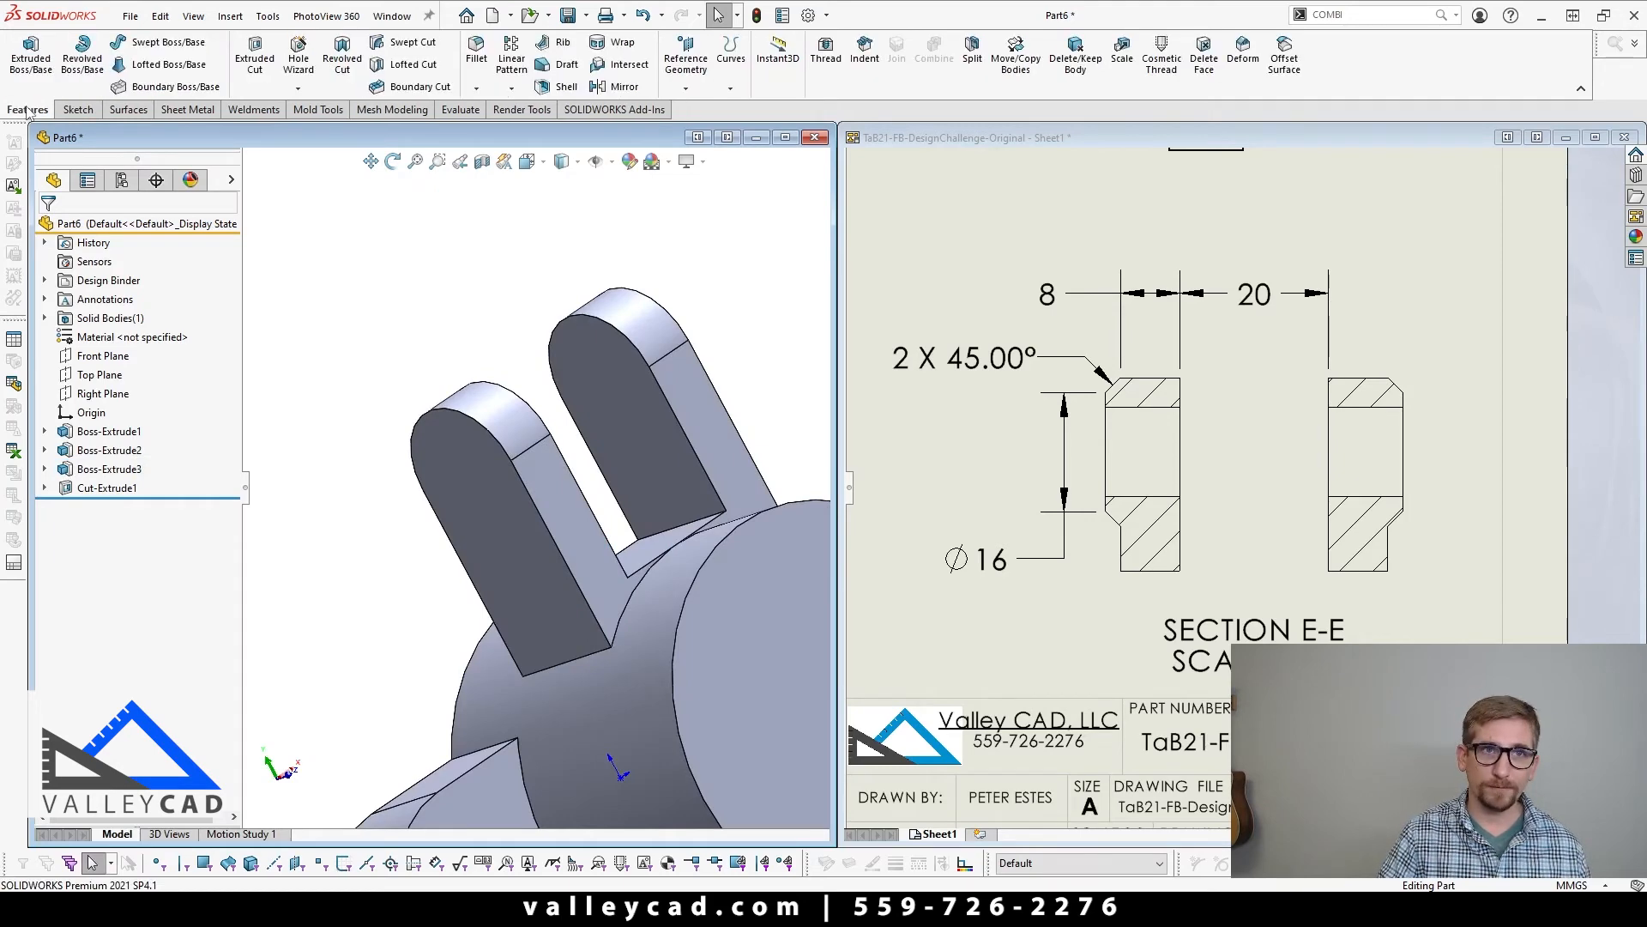
click(699, 69)
click(701, 110)
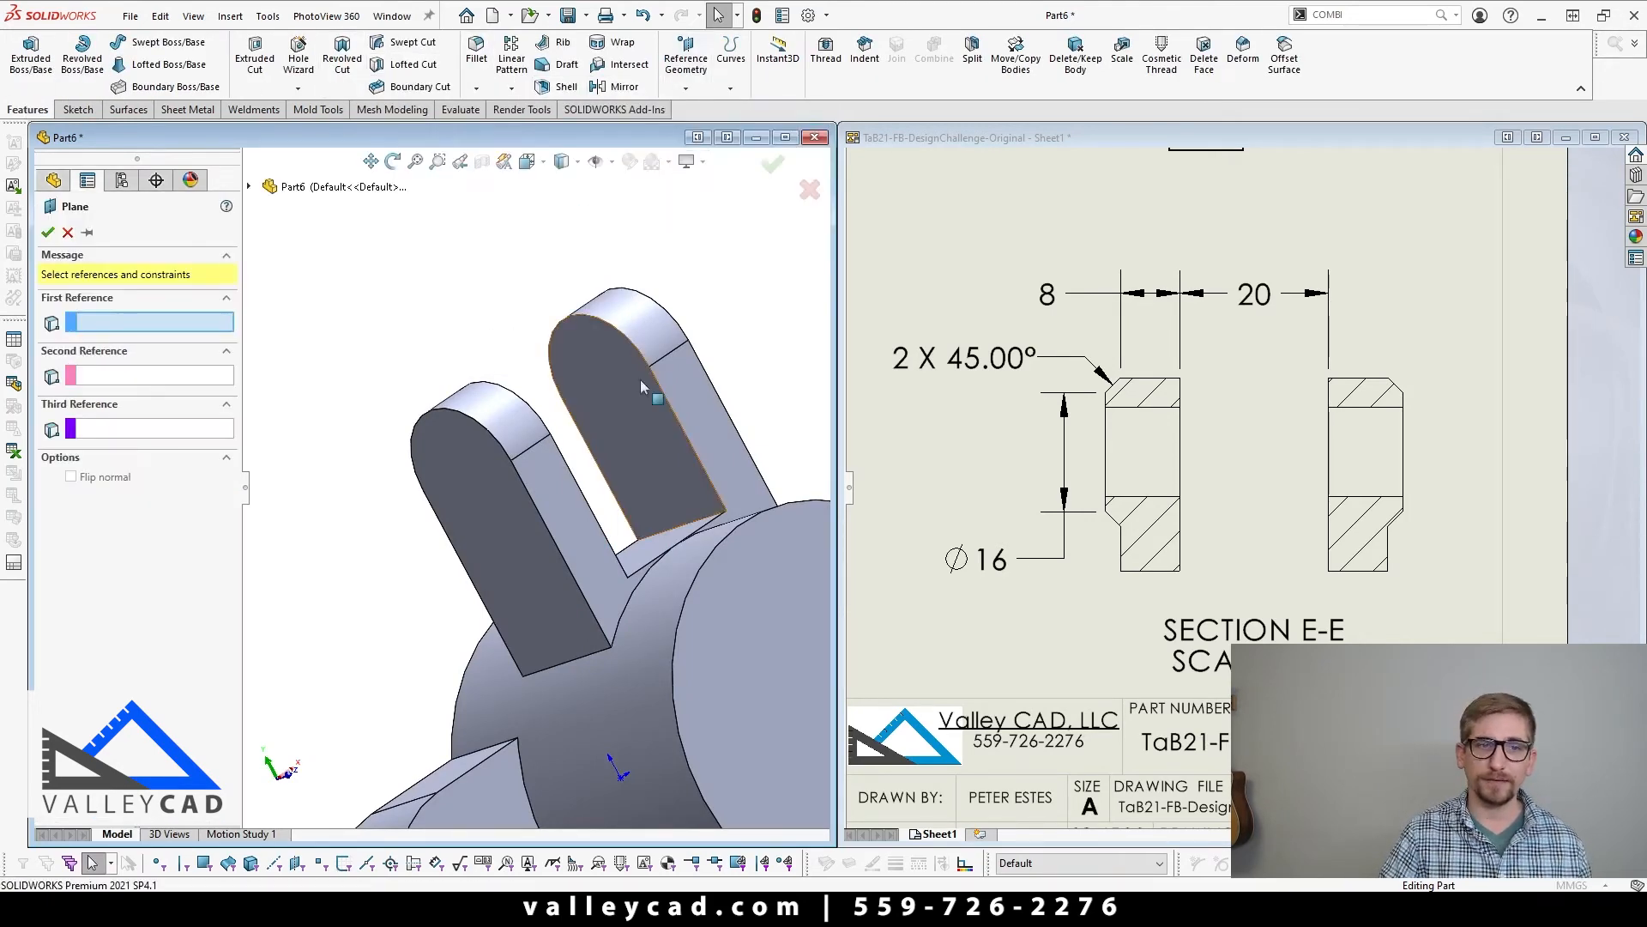
click(570, 485)
middle_drag(506, 542, 334, 587)
click(420, 569)
scroll(420, 568, up, 3)
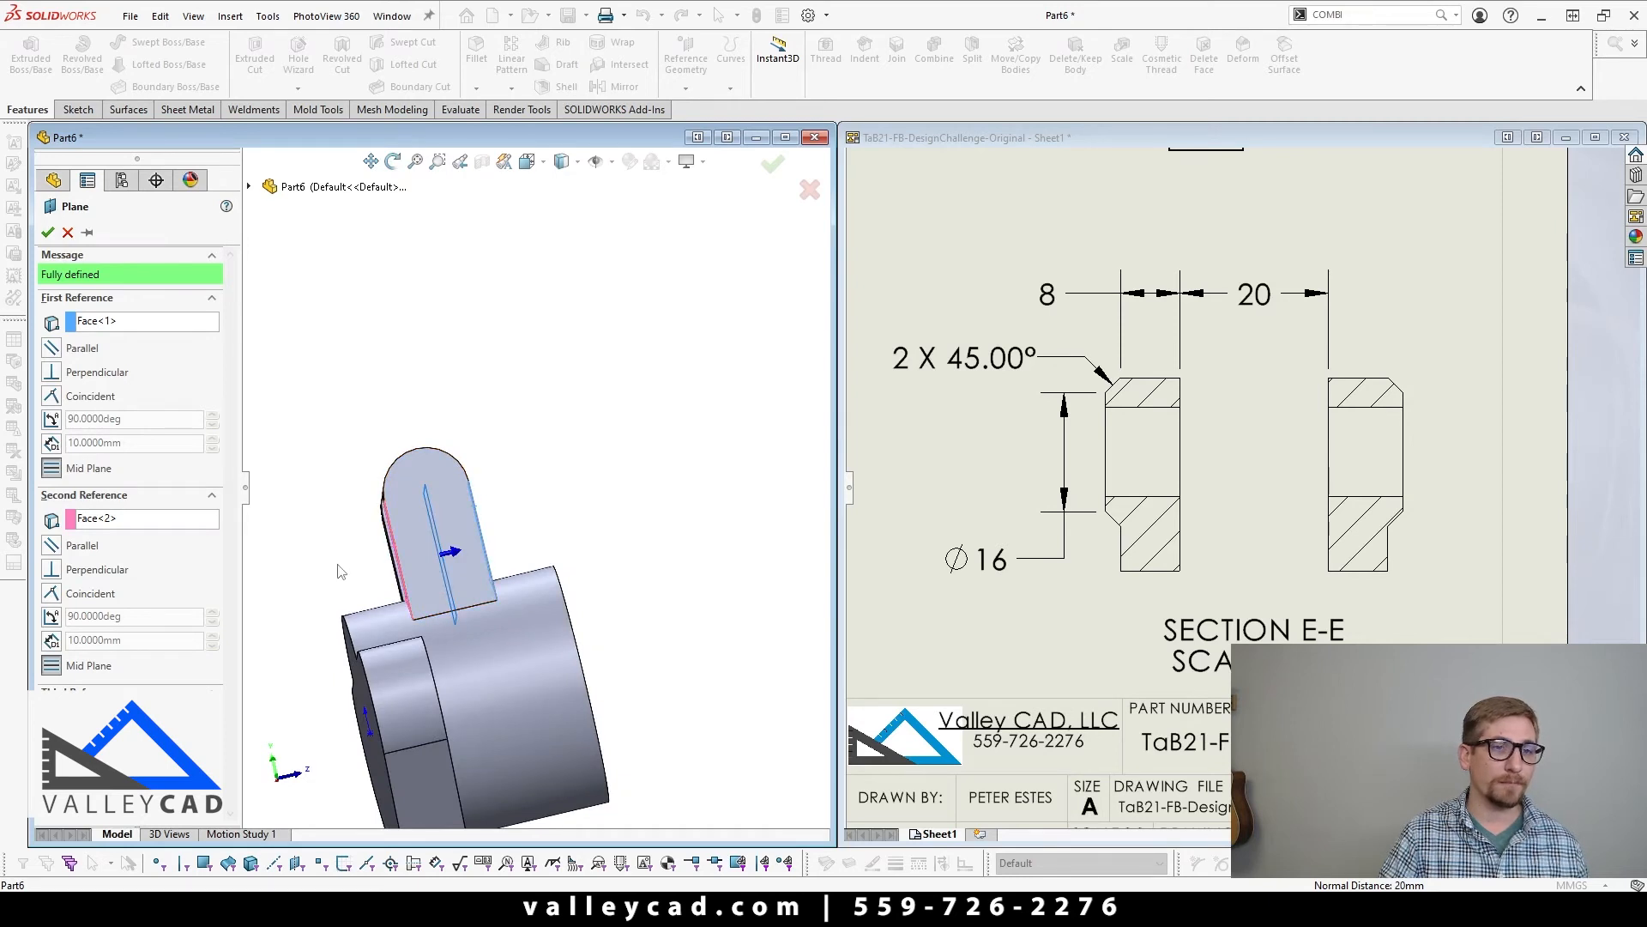
click(48, 232)
Step: Start a sketch on the new mid plane, viewing the top of the ear on the negative X side
middle_drag(735, 360, 441, 471)
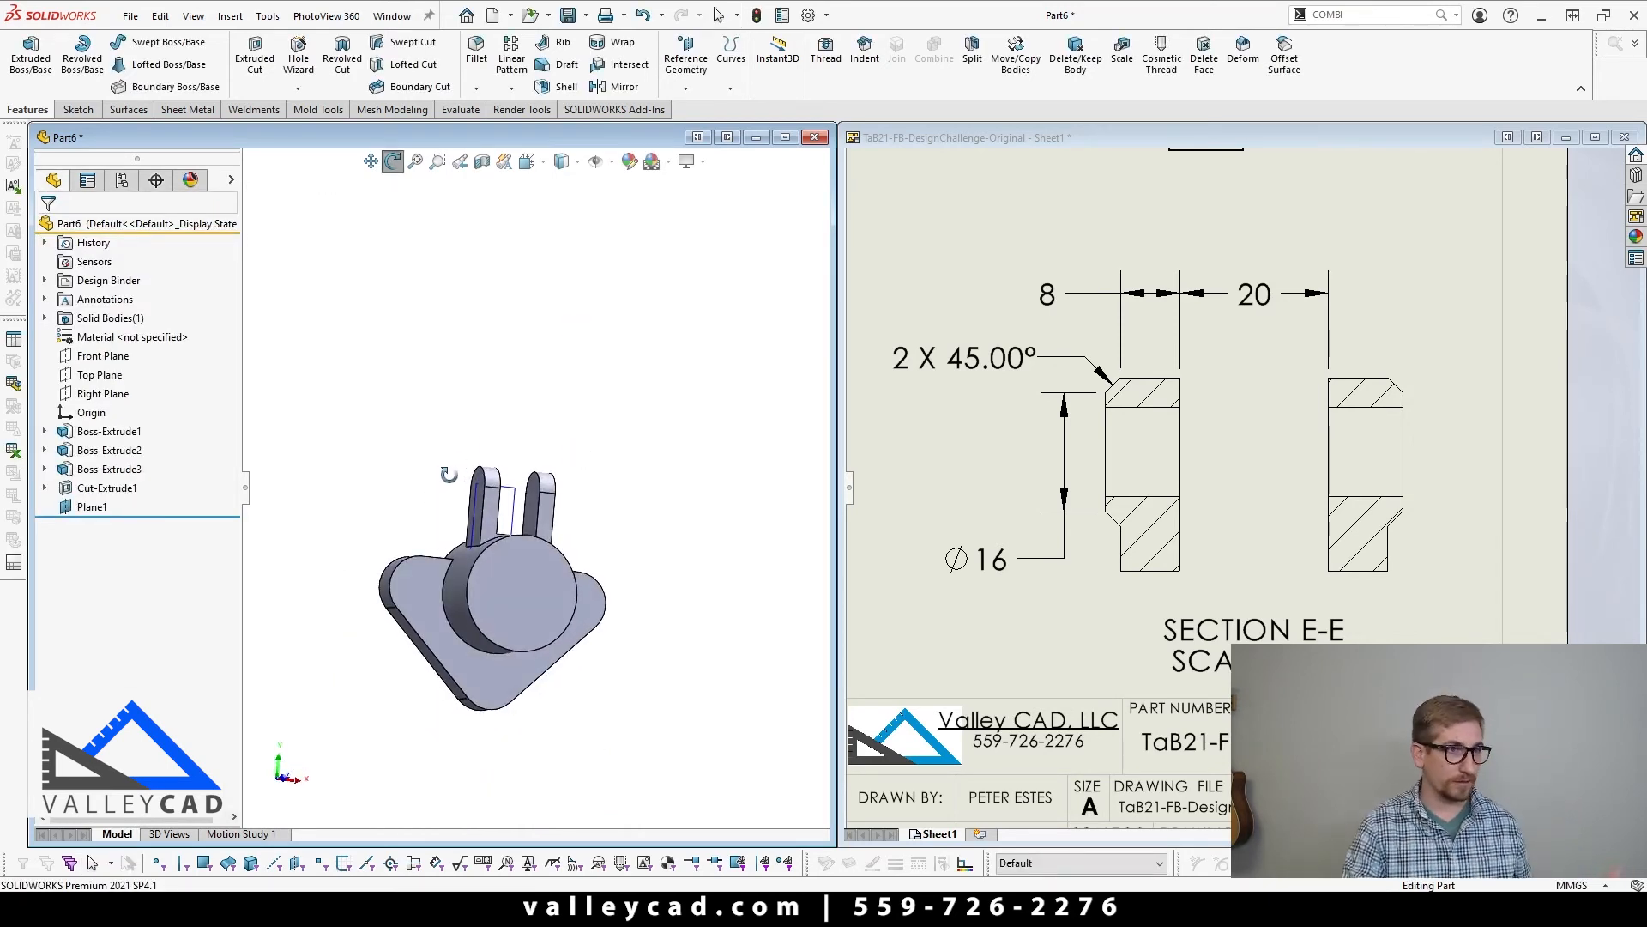
scroll(607, 540, down, 3)
middle_drag(607, 540, 564, 539)
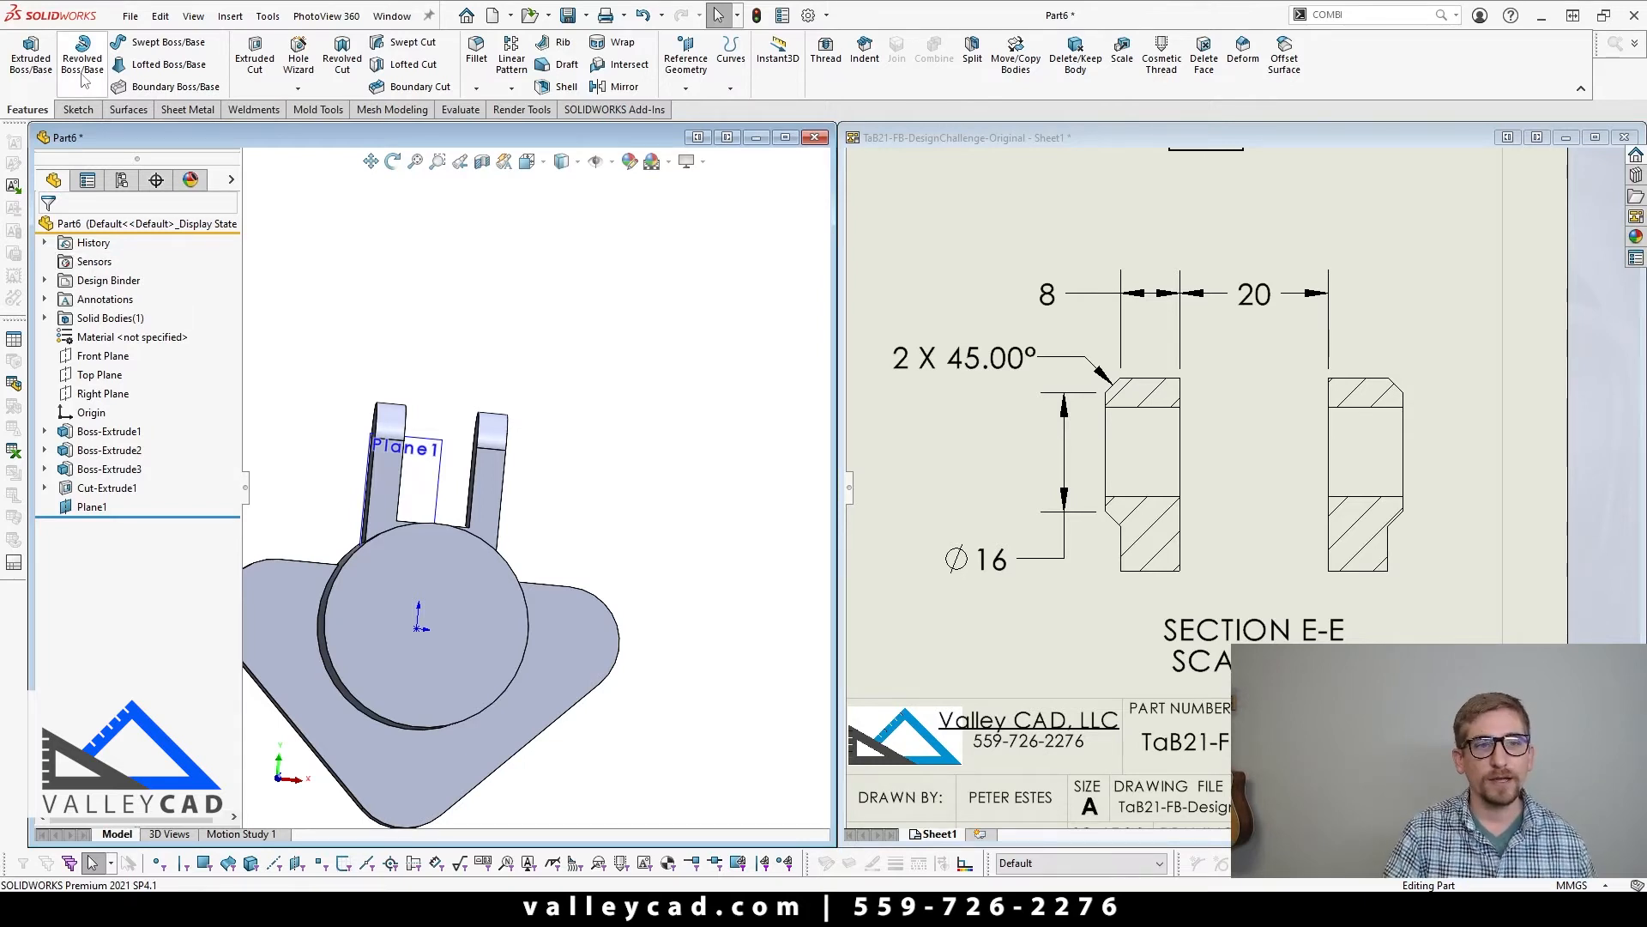
click(367, 481)
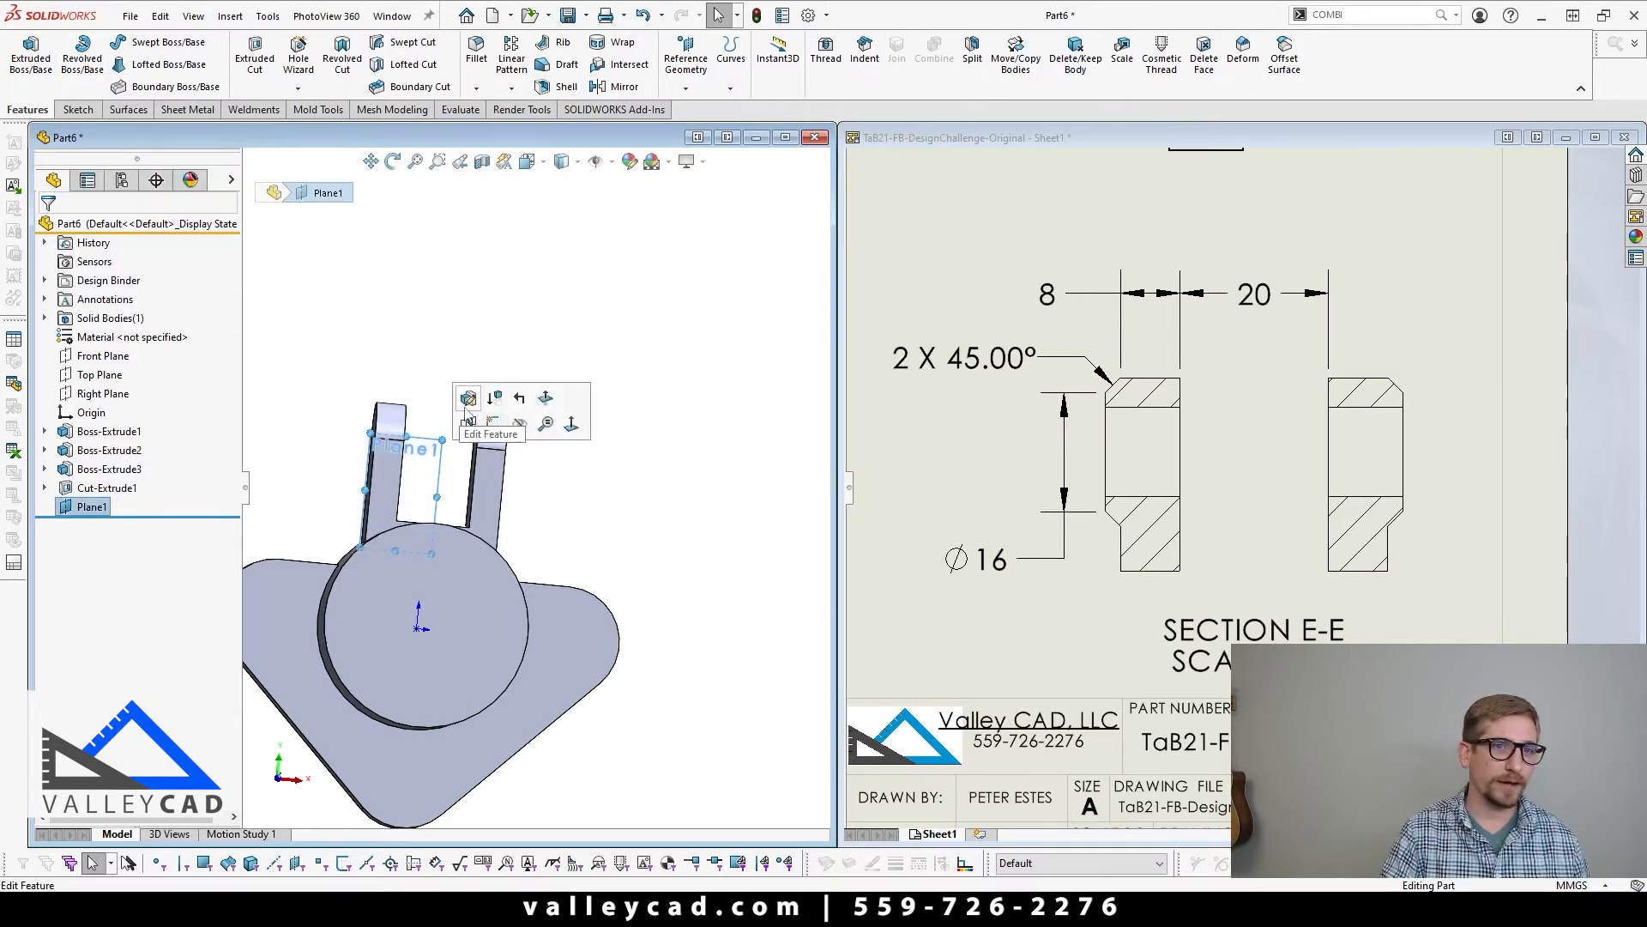
click(492, 423)
scroll(488, 403, up, 4)
scroll(484, 364, down, 10)
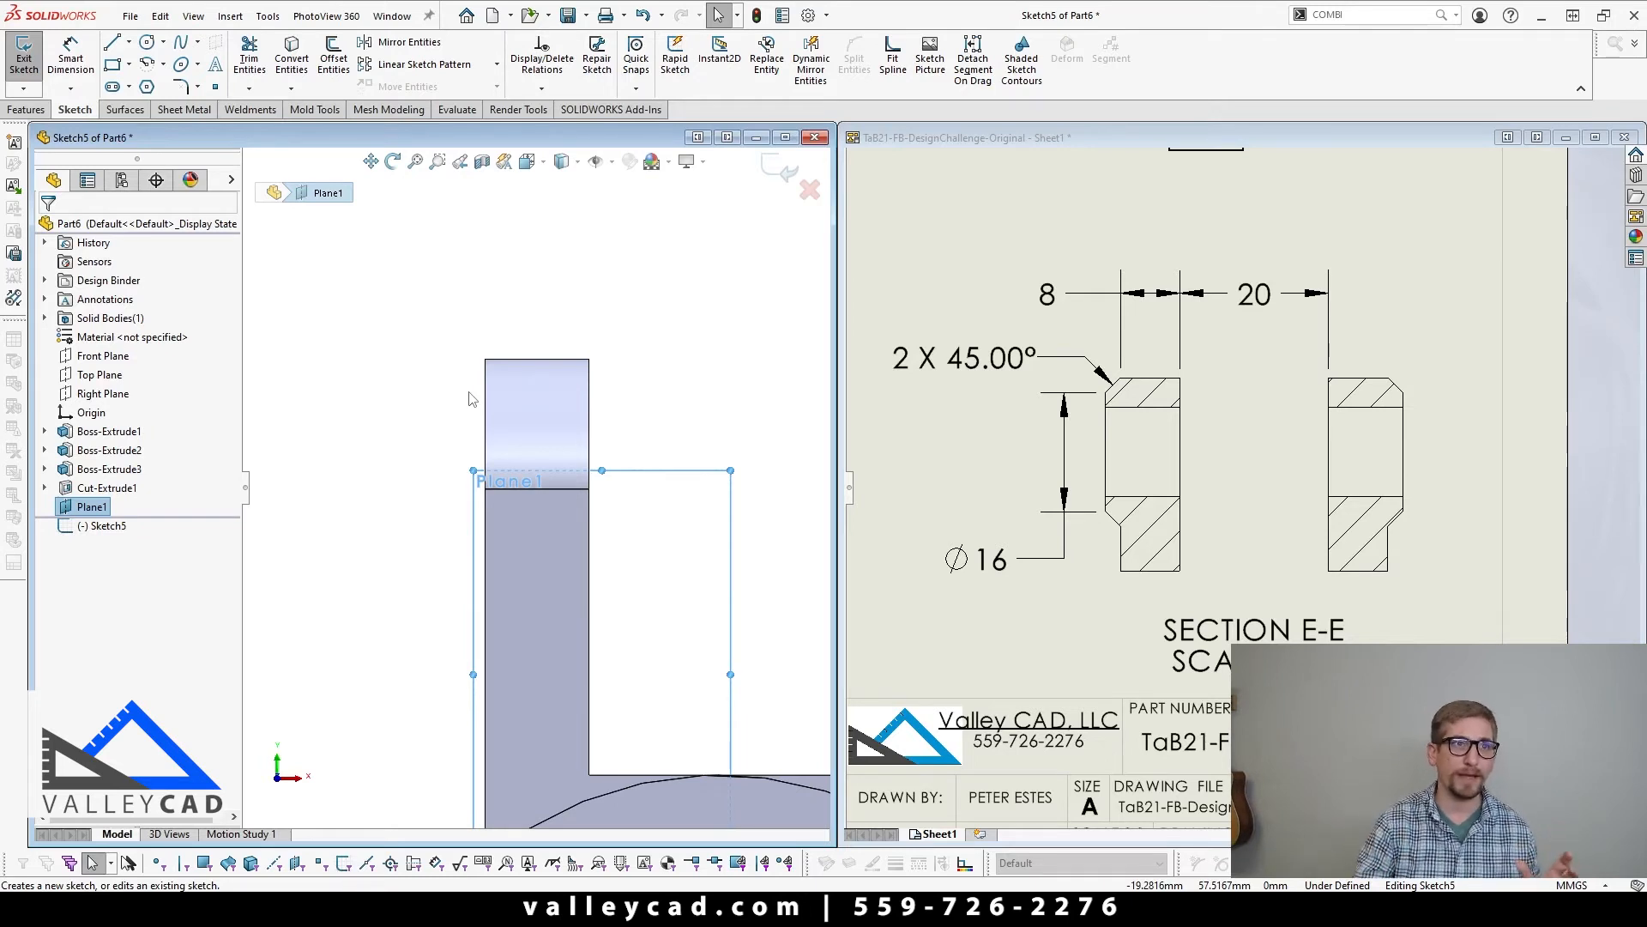
Step: Sketch a closed four-line pad profile about 11.5 mm tall on the ear's outer edge, sloping outward from the ear's upper outer corner
click(112, 42)
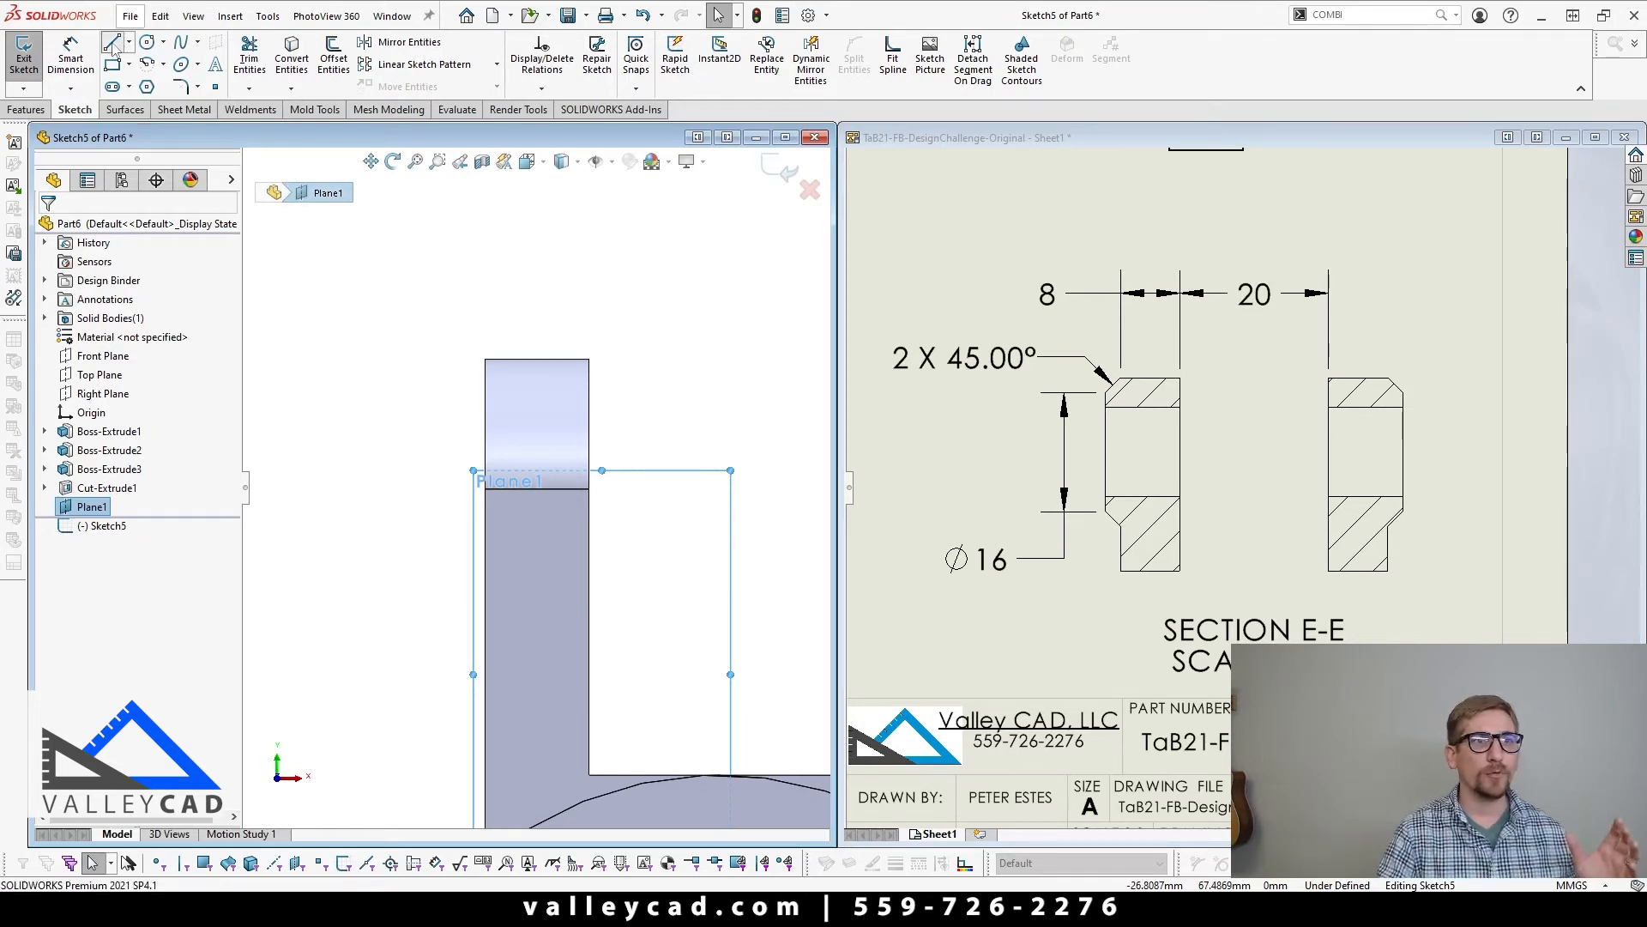
click(485, 361)
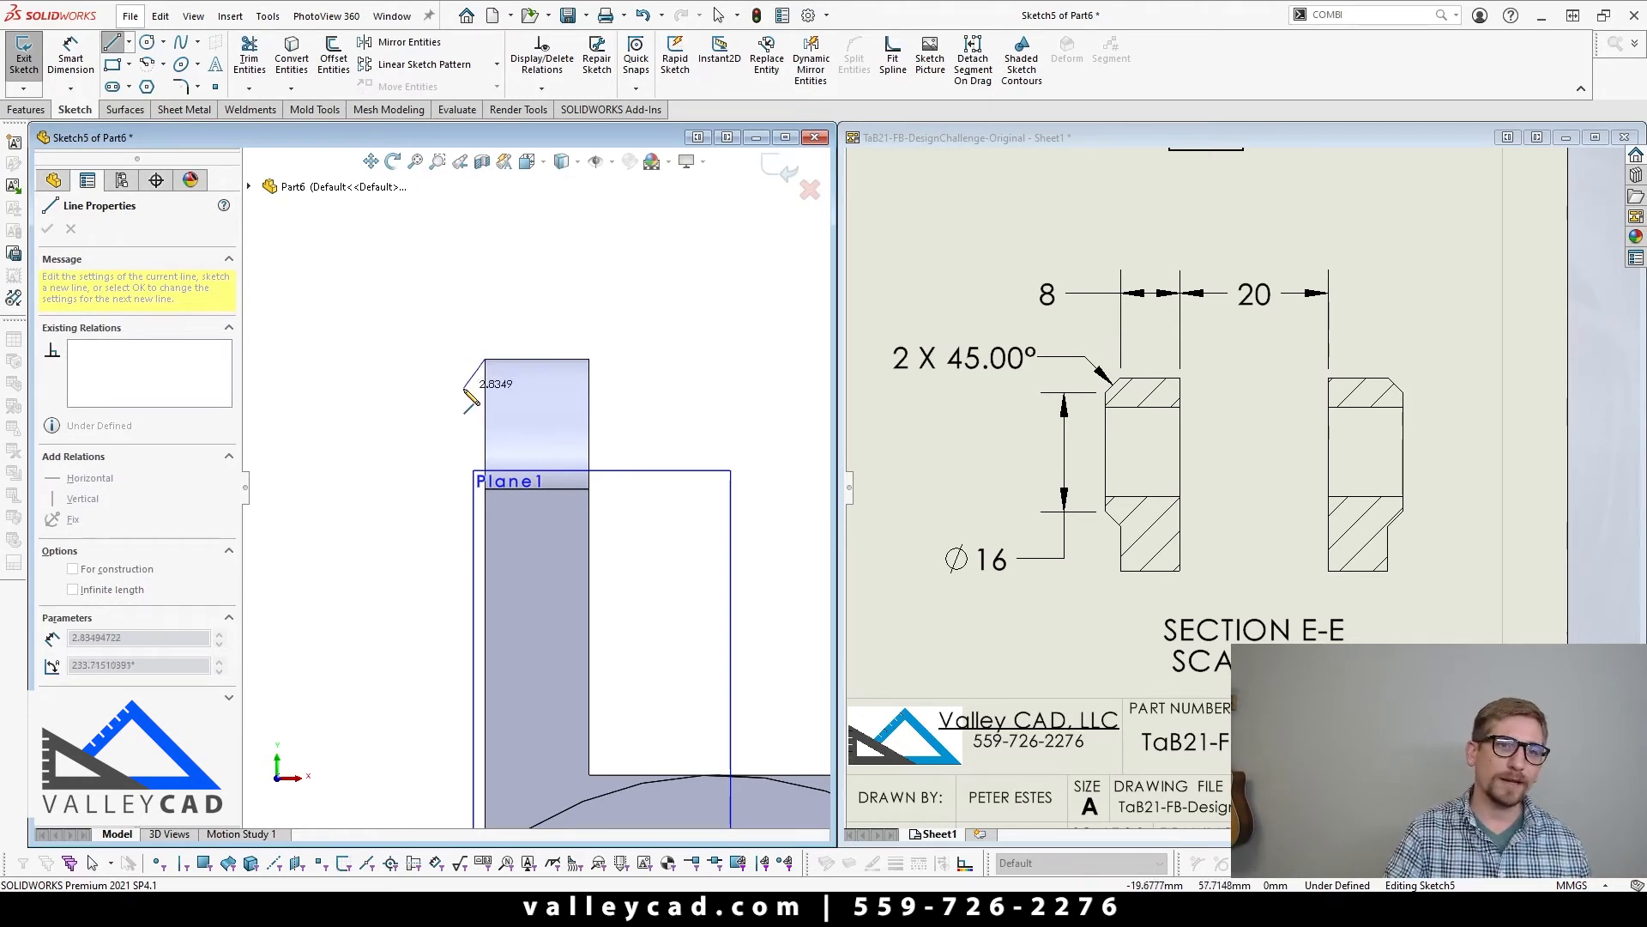
click(464, 388)
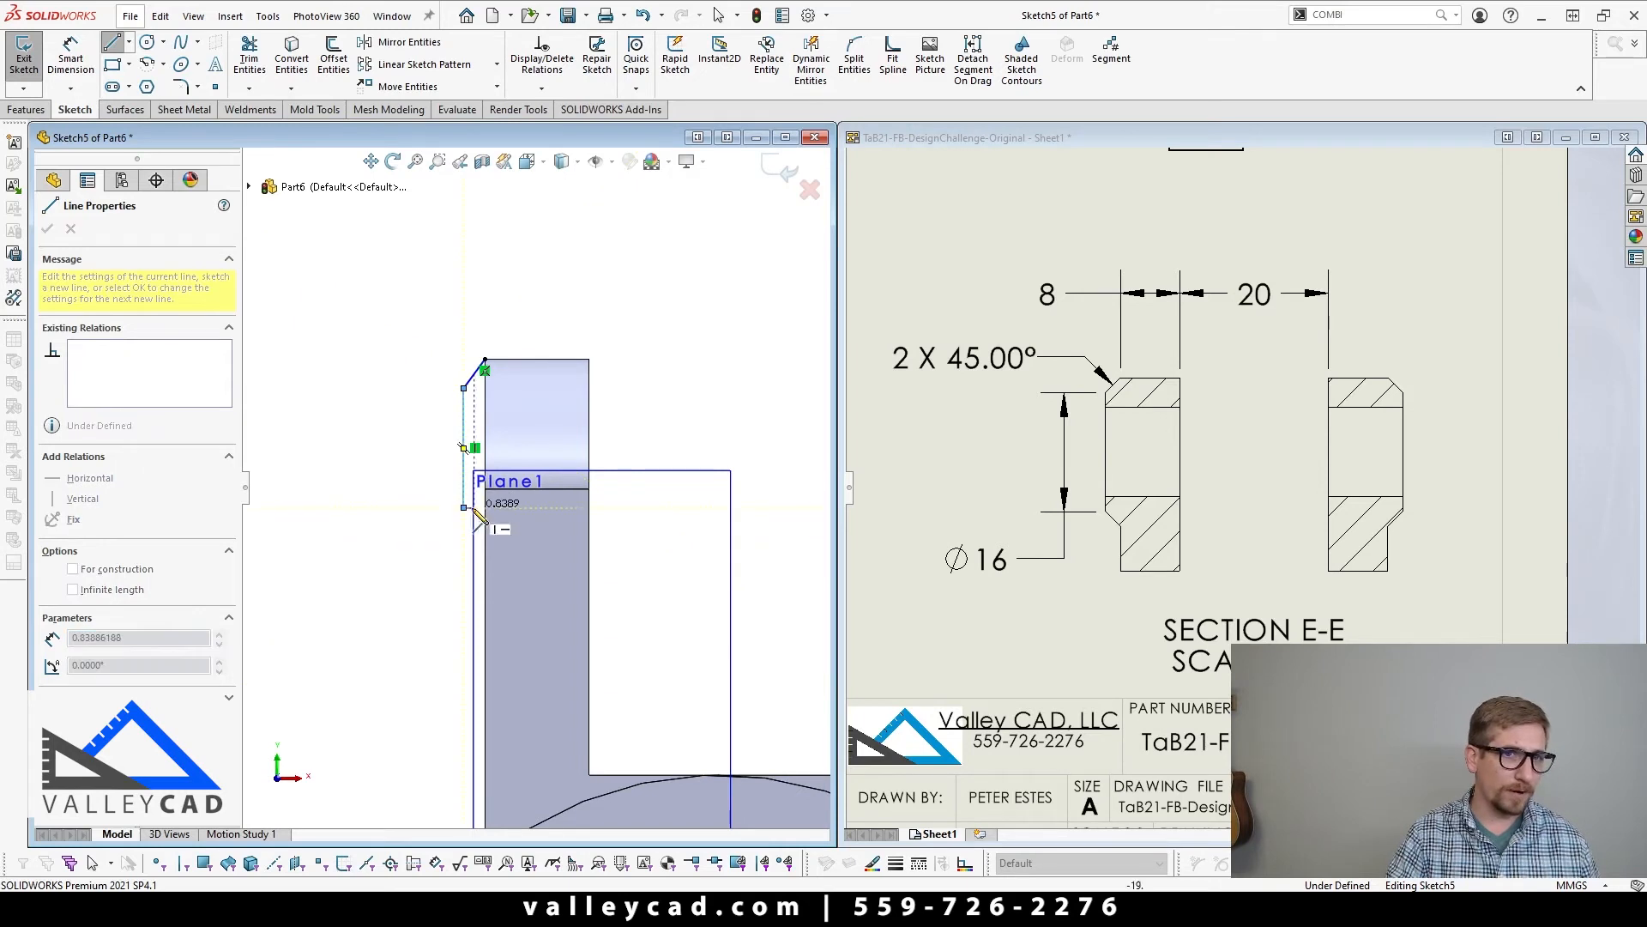
click(465, 508)
click(484, 370)
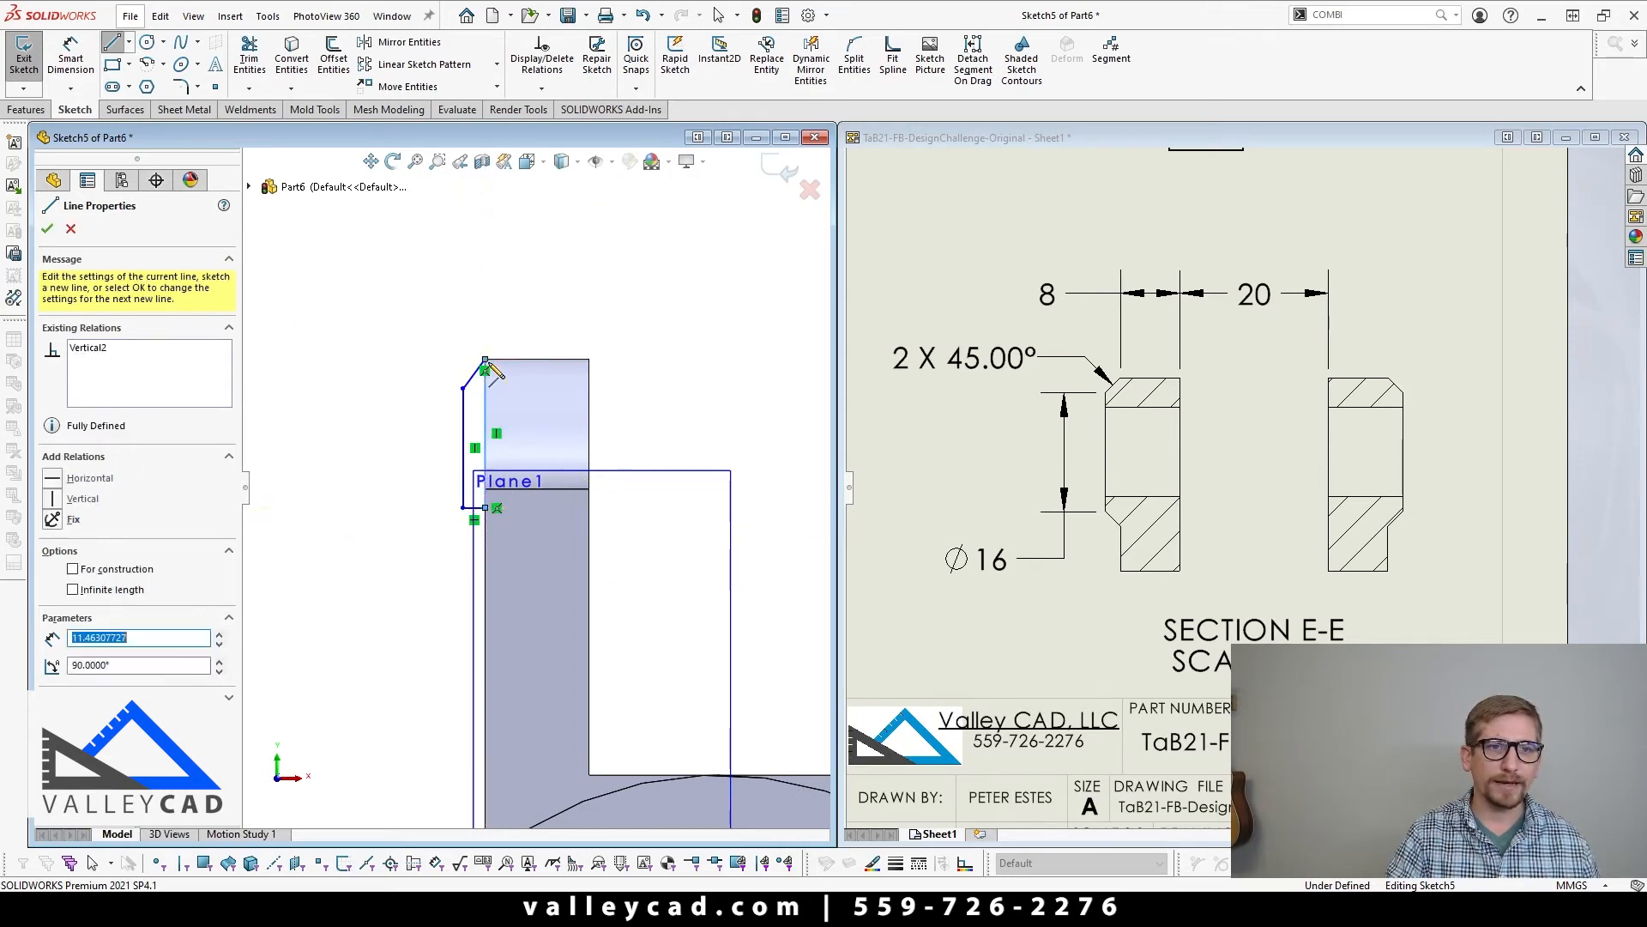
key(Escape)
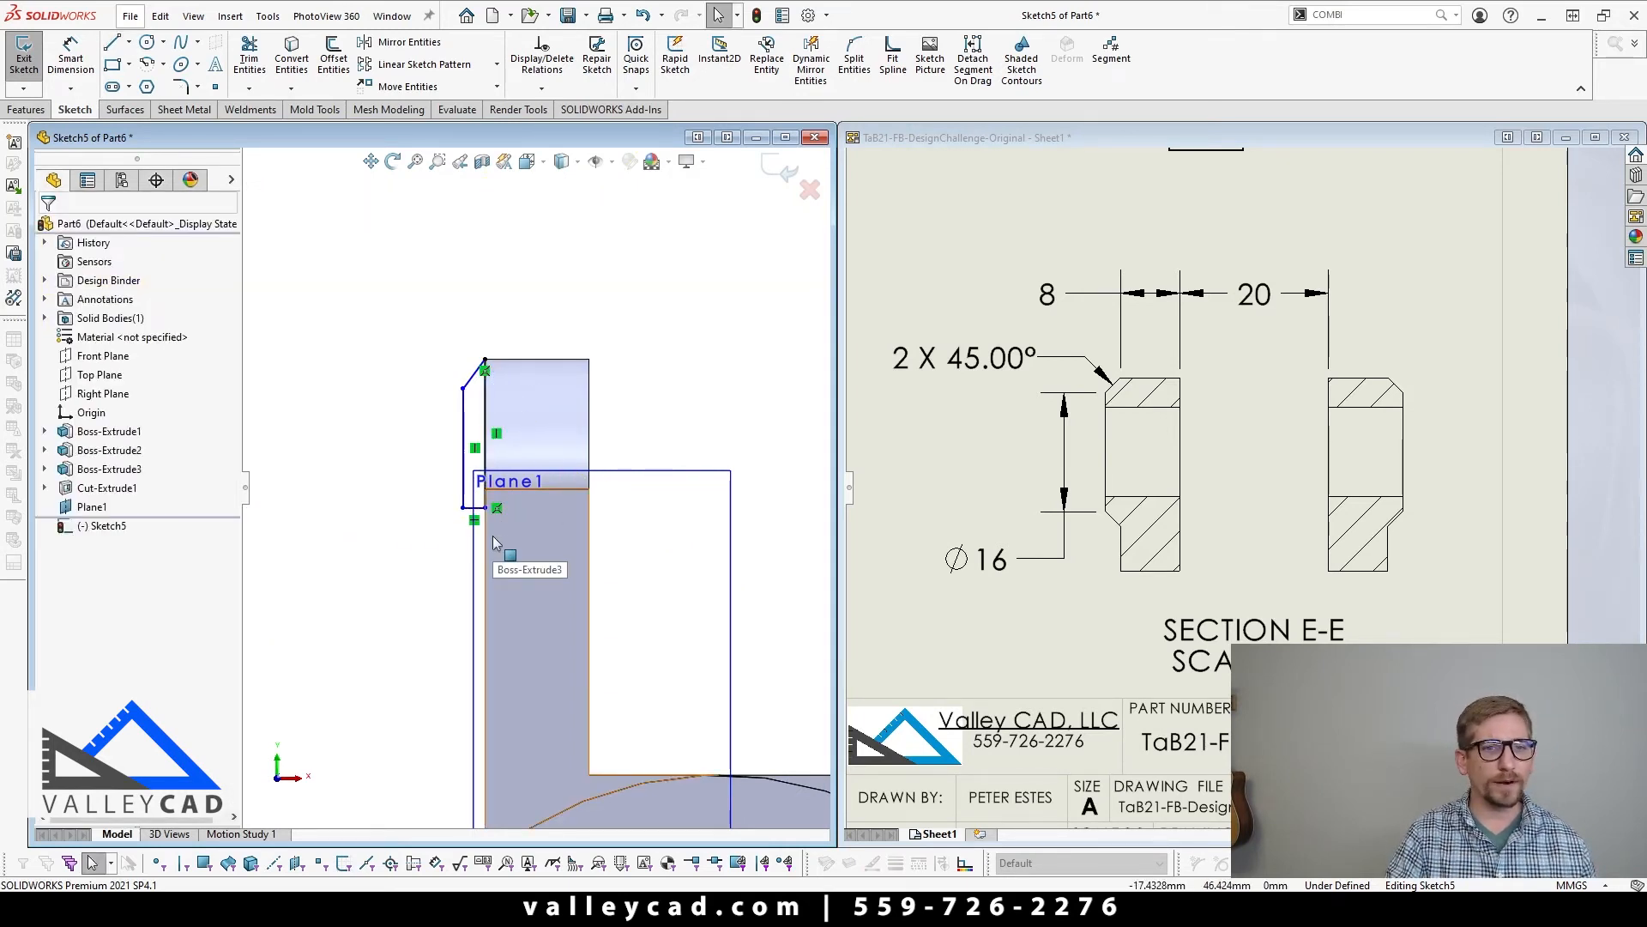
Step: Show the temporary axes and locate the axis of the ear's rounded end beside the pad profile
scroll(494, 508, up, 2)
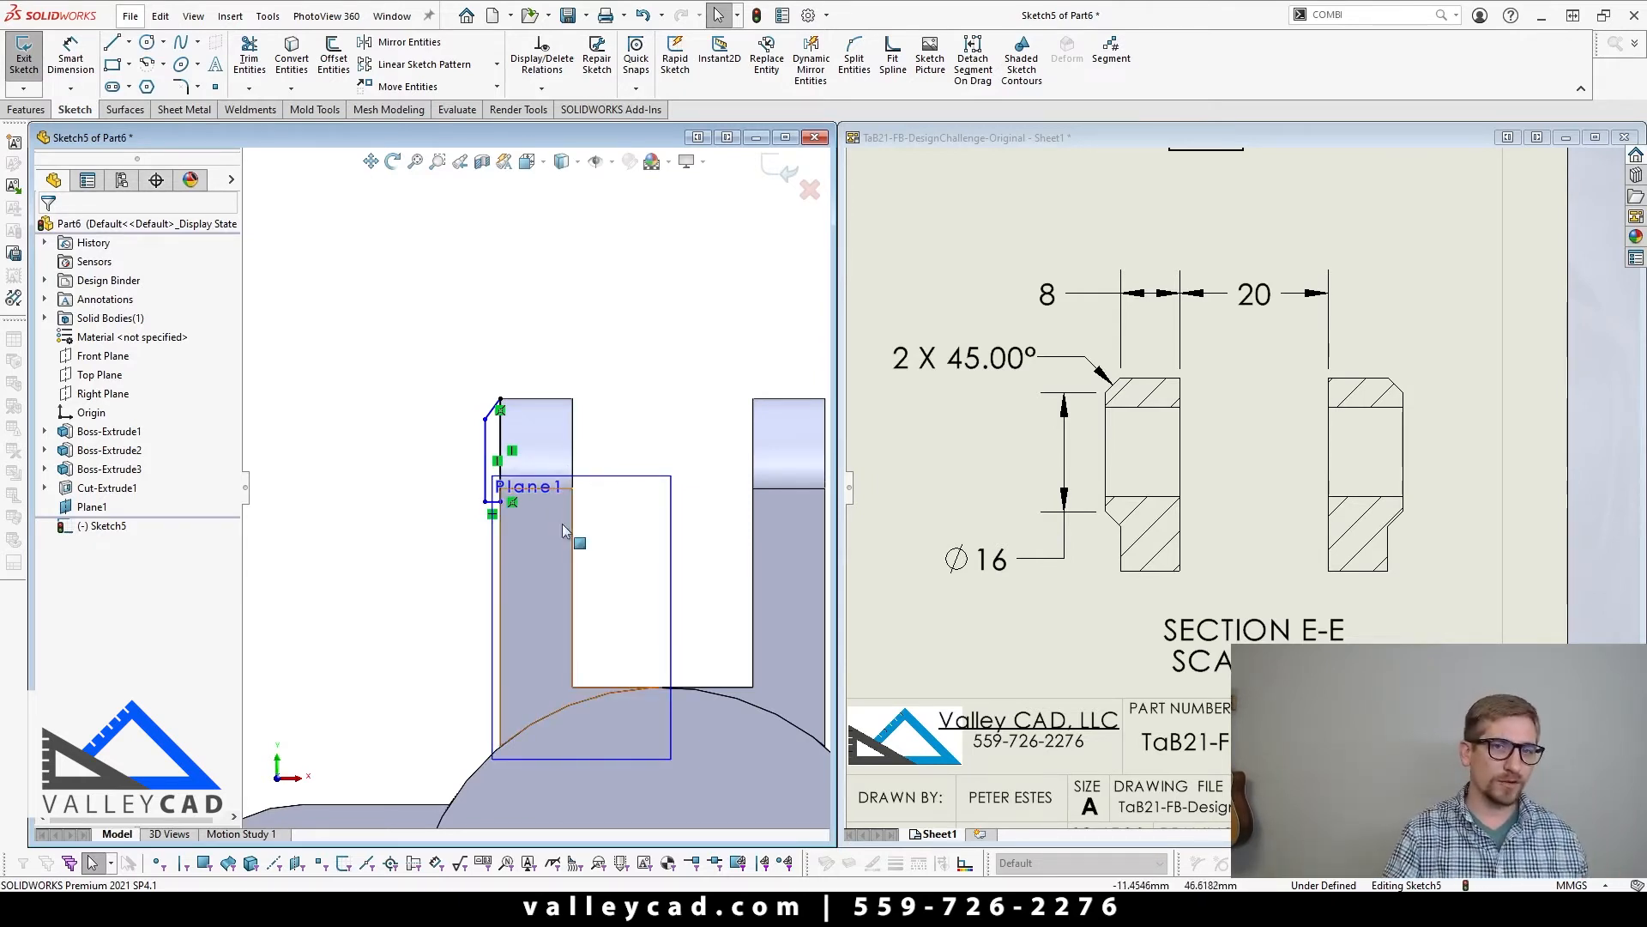
middle_drag(498, 574, 530, 526)
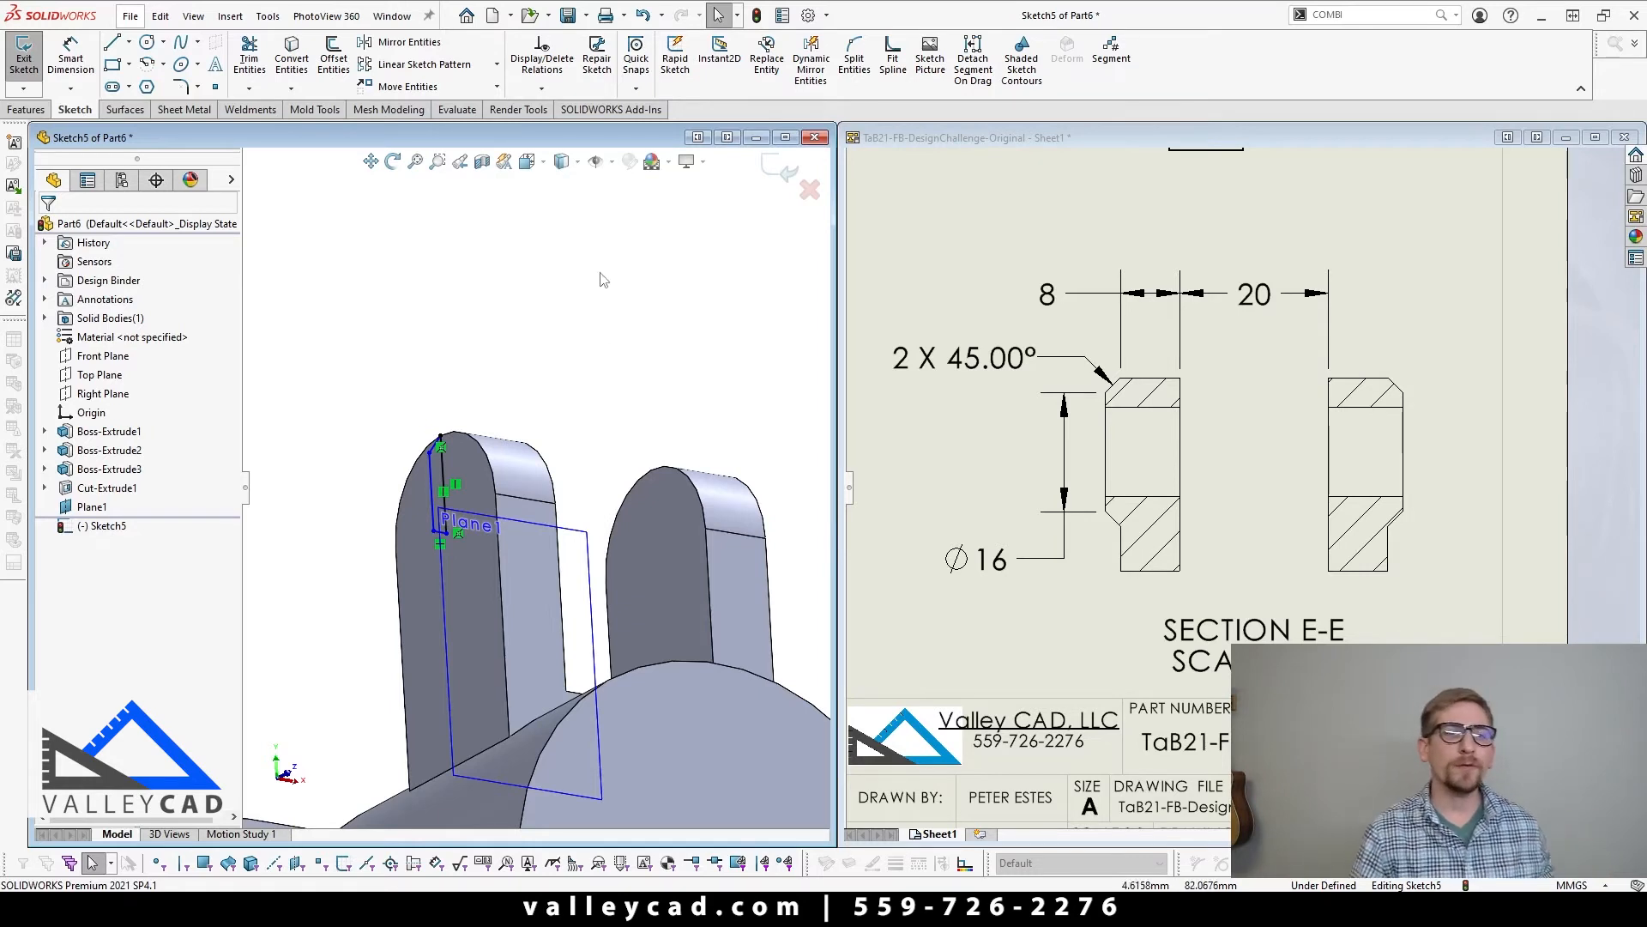
click(595, 164)
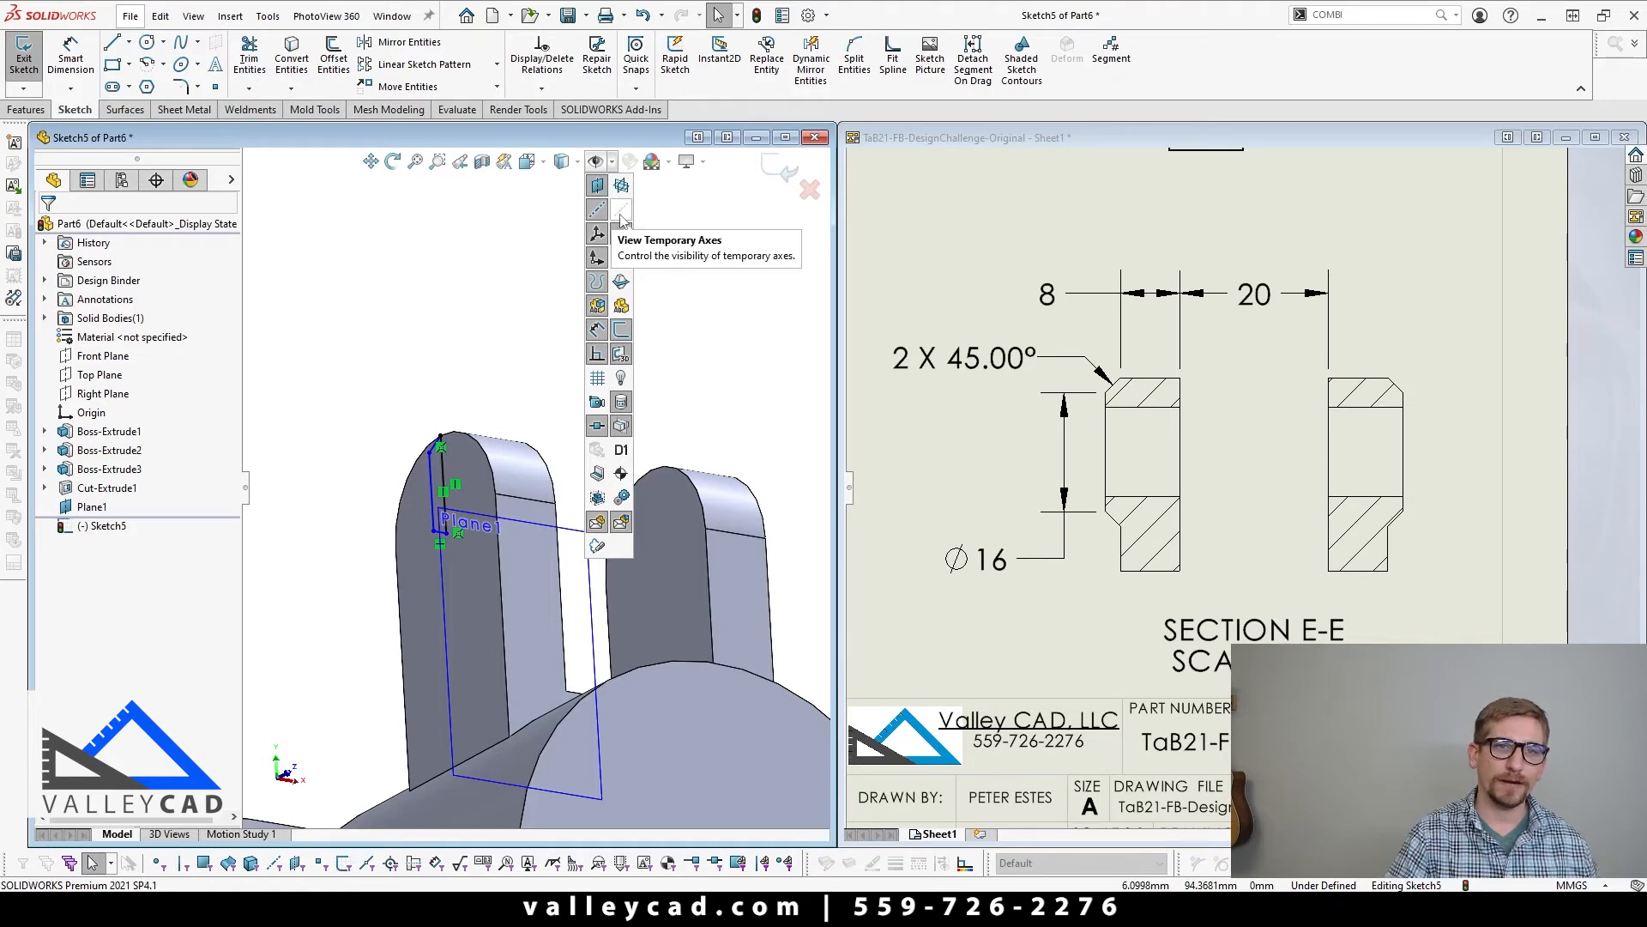
click(622, 221)
click(418, 307)
scroll(539, 488, up, 7)
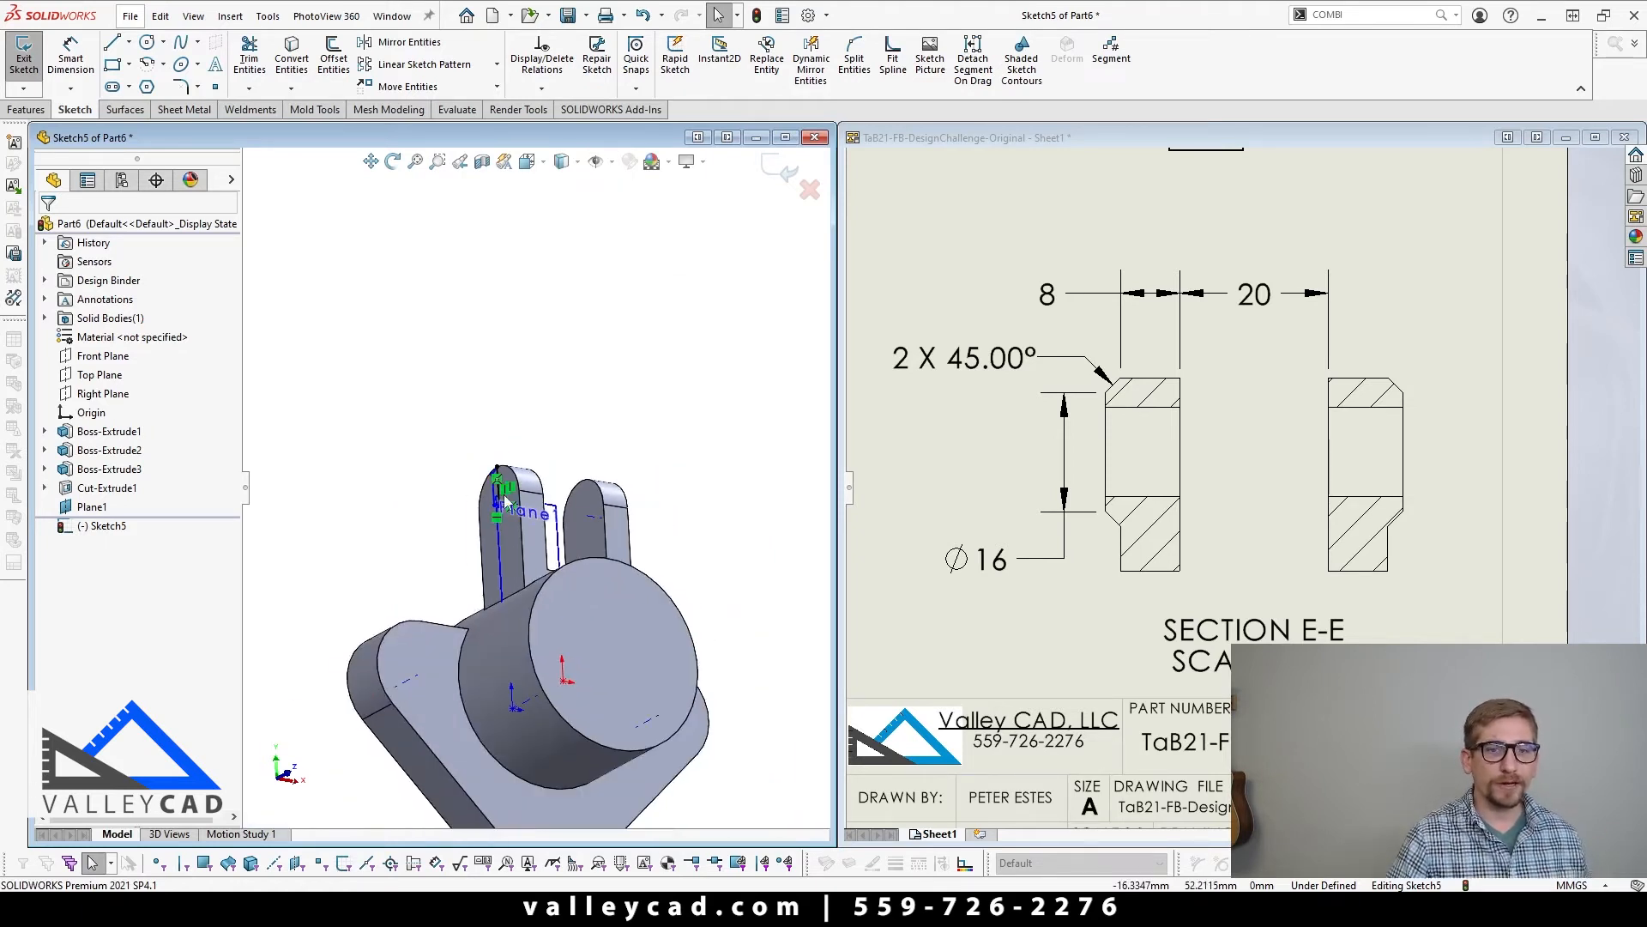
middle_drag(538, 636, 527, 727)
scroll(544, 652, down, 5)
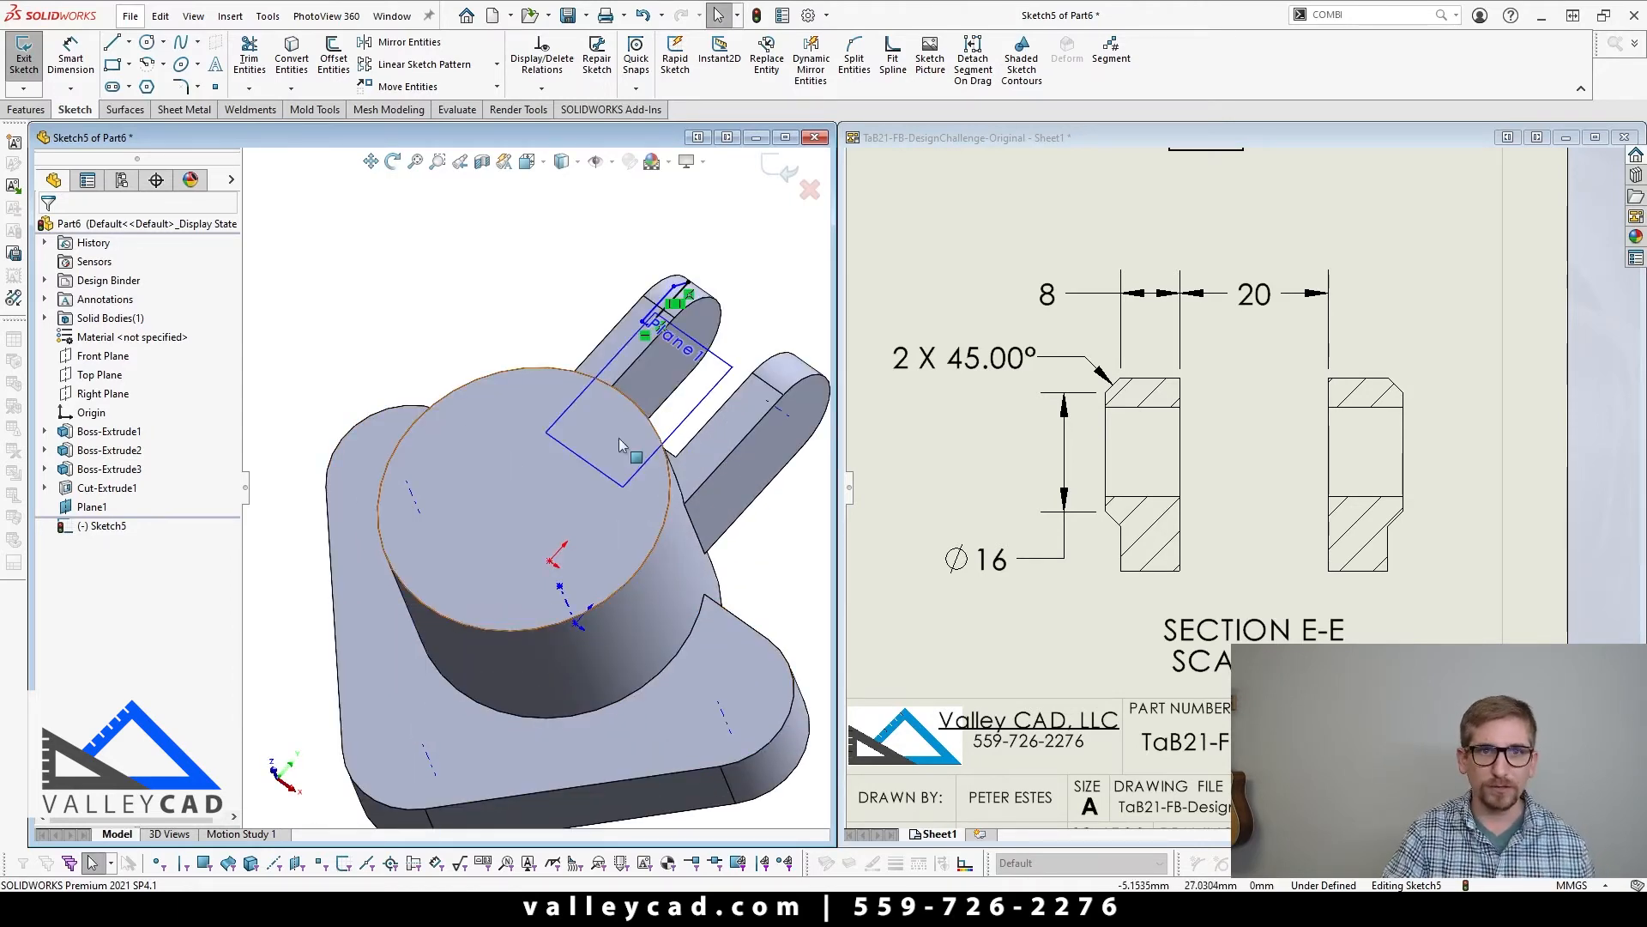
middle_drag(619, 438, 549, 403)
scroll(507, 379, down, 6)
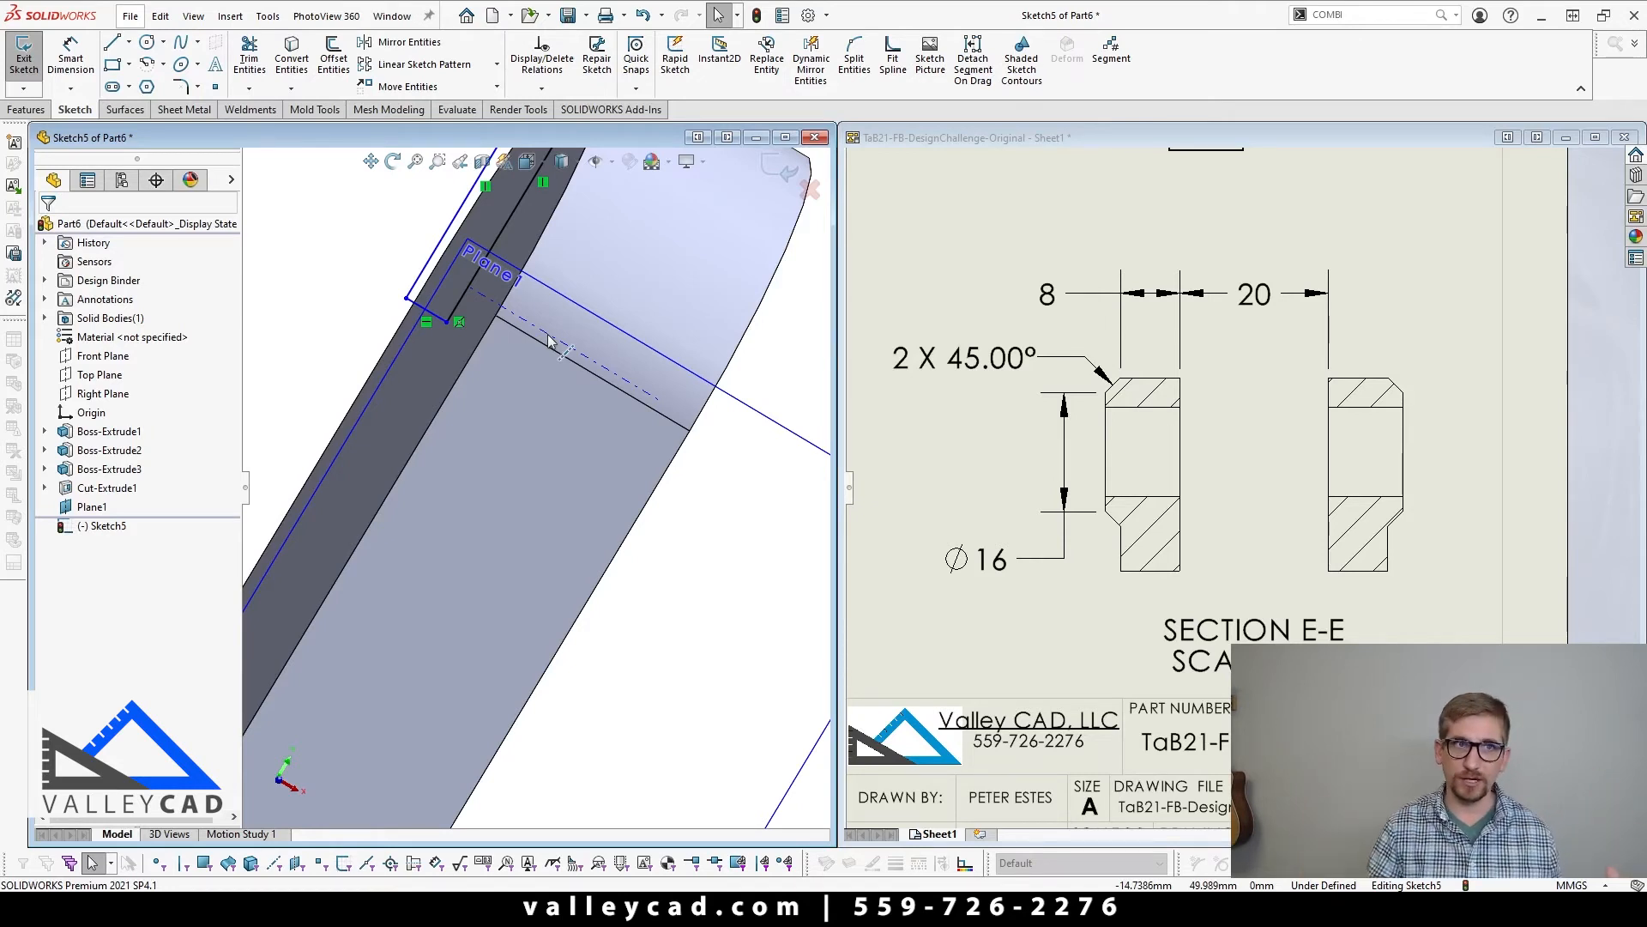
scroll(550, 342, up, 3)
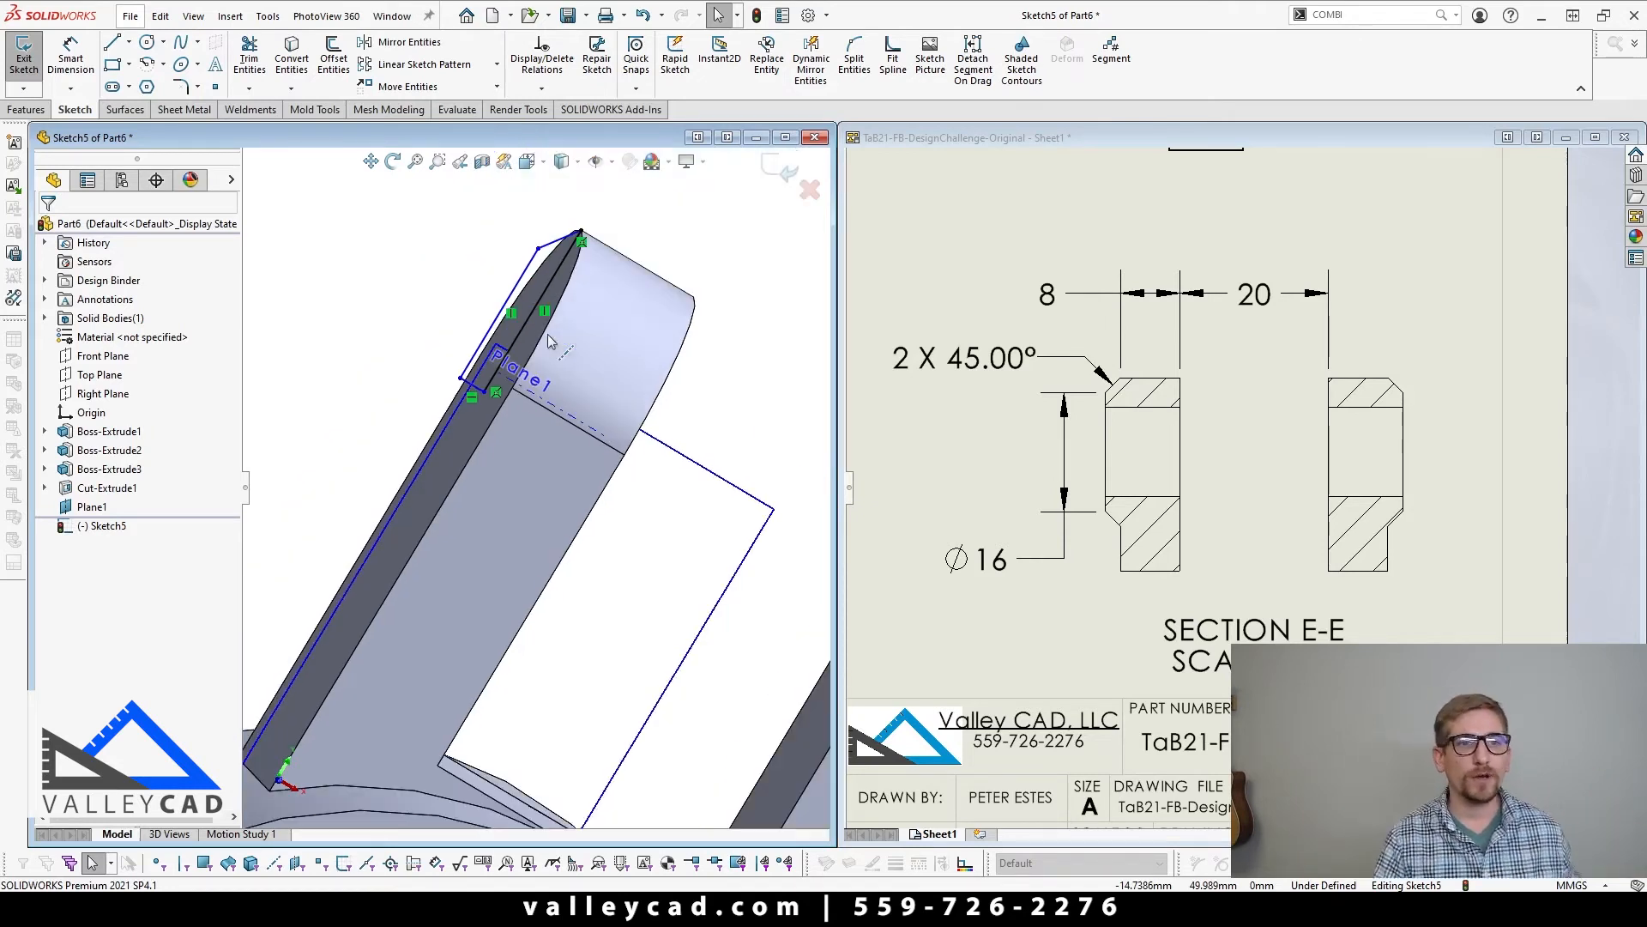
Step: Draw a horizontal centerline from the pad profile's lower inner corner across the ear's thickness
click(129, 41)
click(142, 78)
click(491, 393)
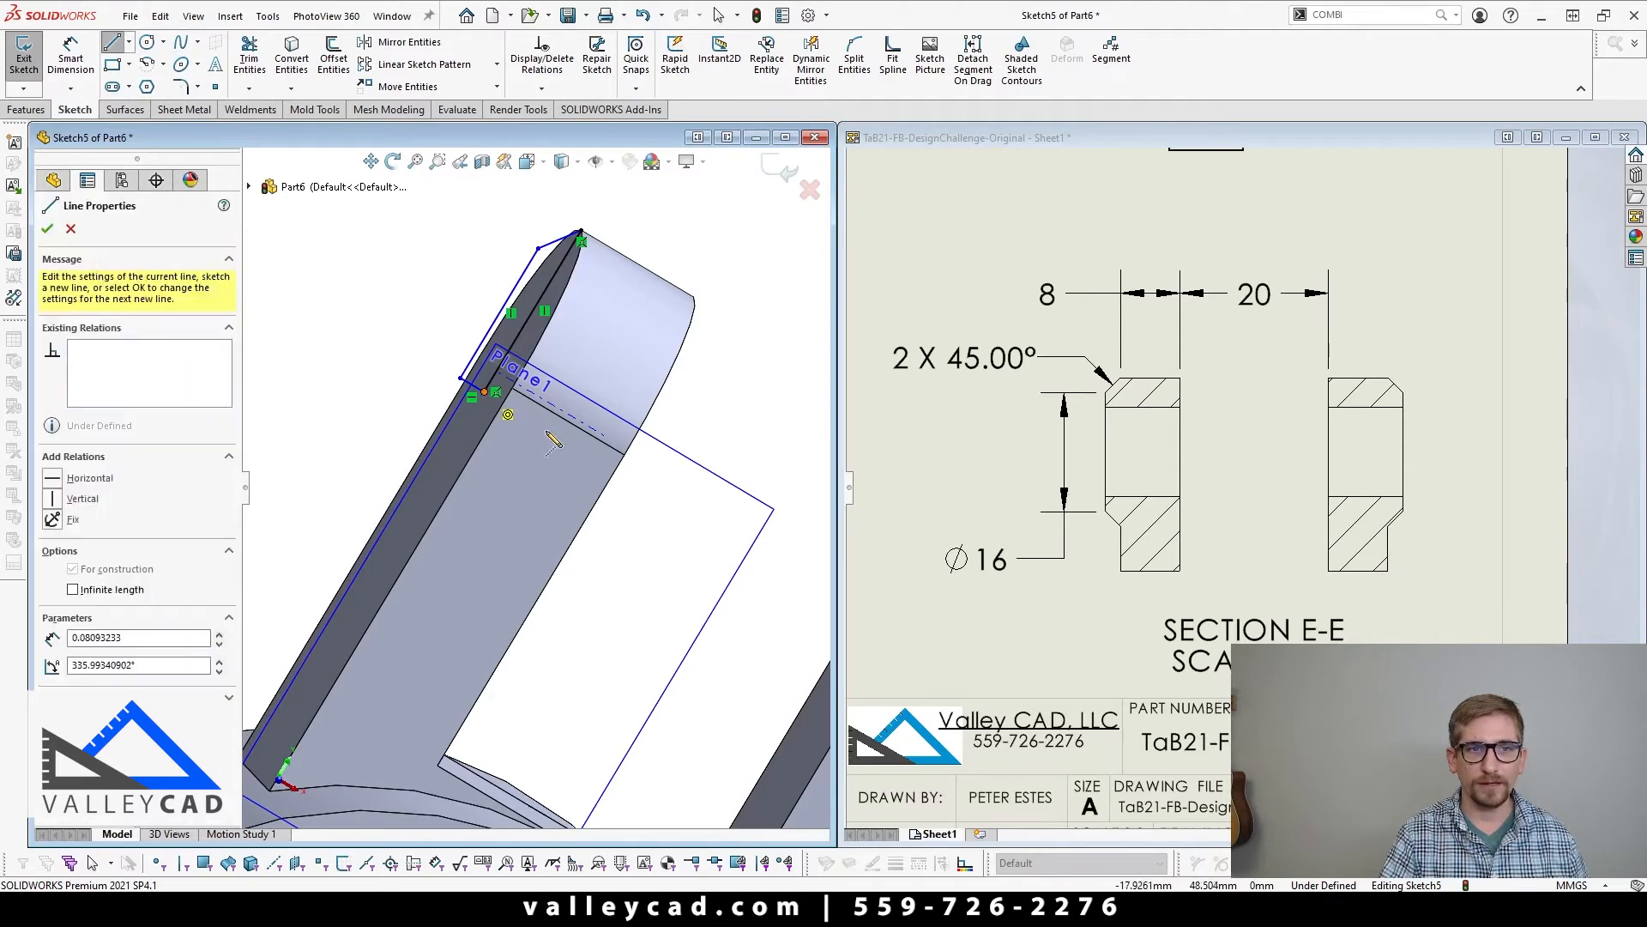
click(616, 472)
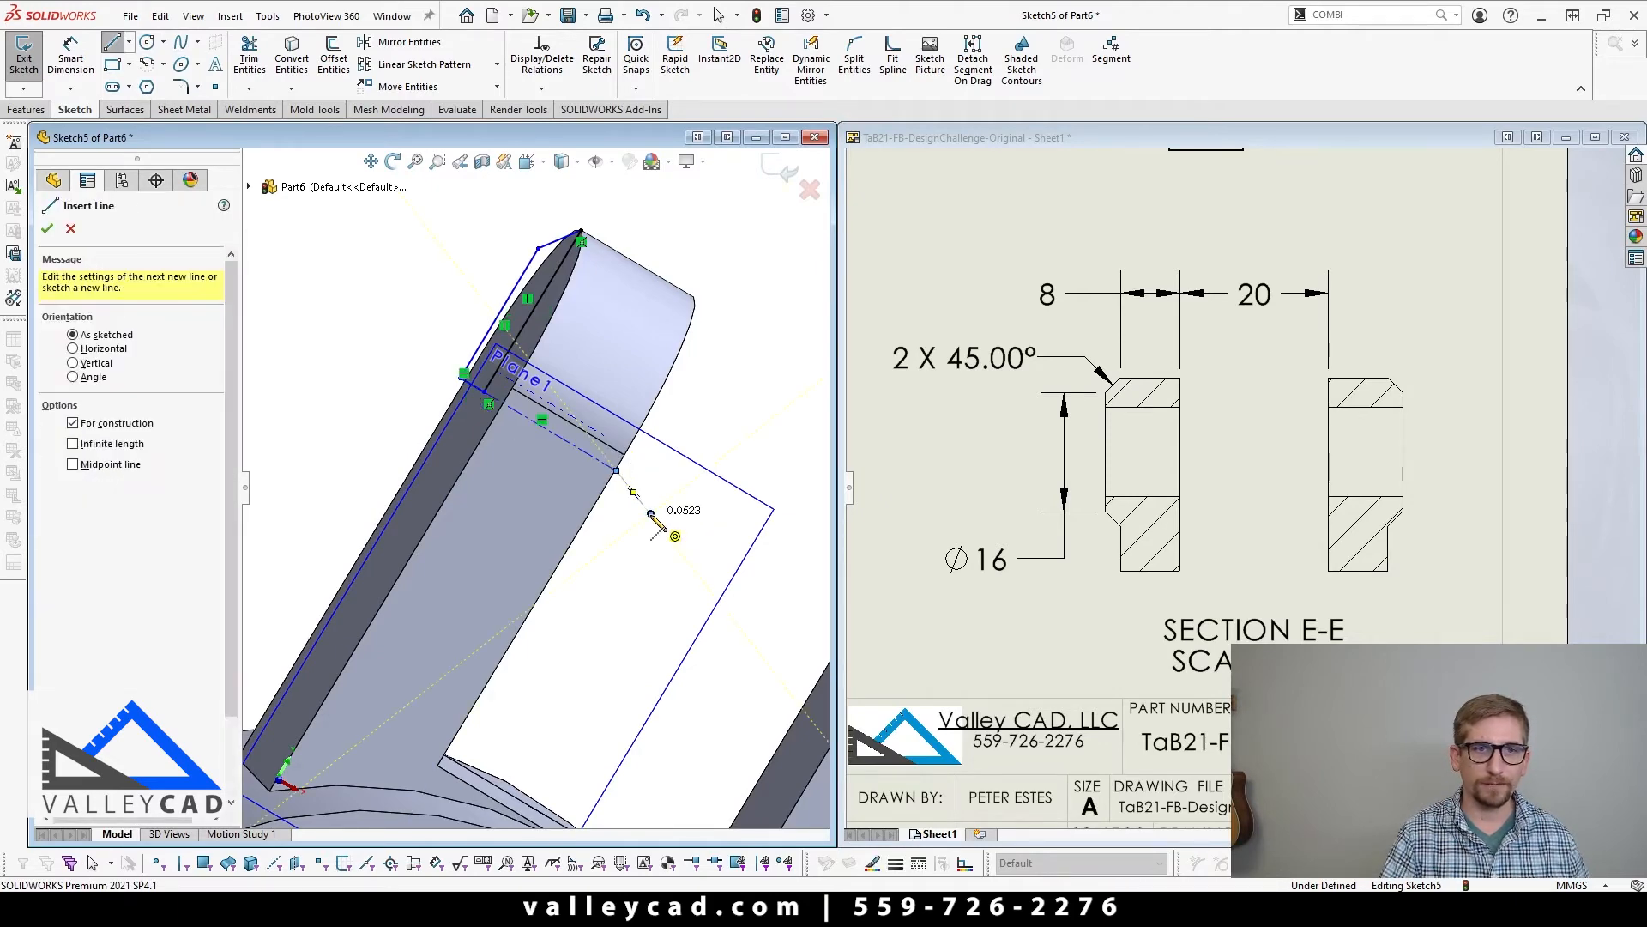
middle_drag(658, 515, 646, 561)
key(Escape)
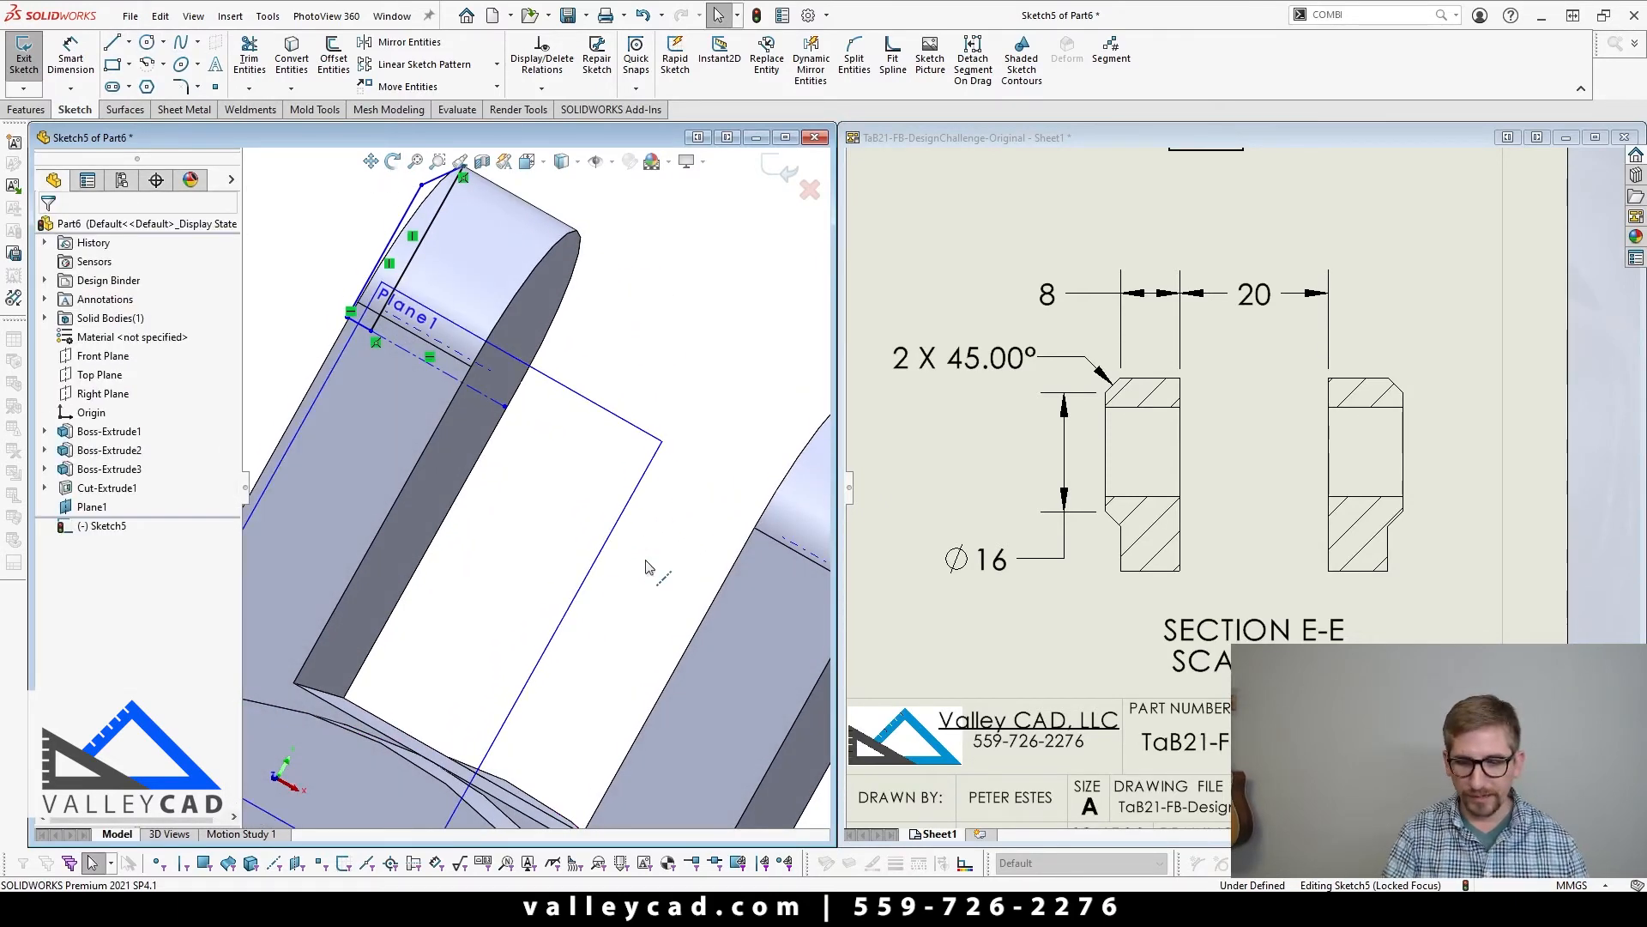
Step: Extend the centerline's free end to the ear's inner edge and make it coincident with that edge
key(ctrl+5)
key(ctrl+1)
scroll(480, 292, down, 5)
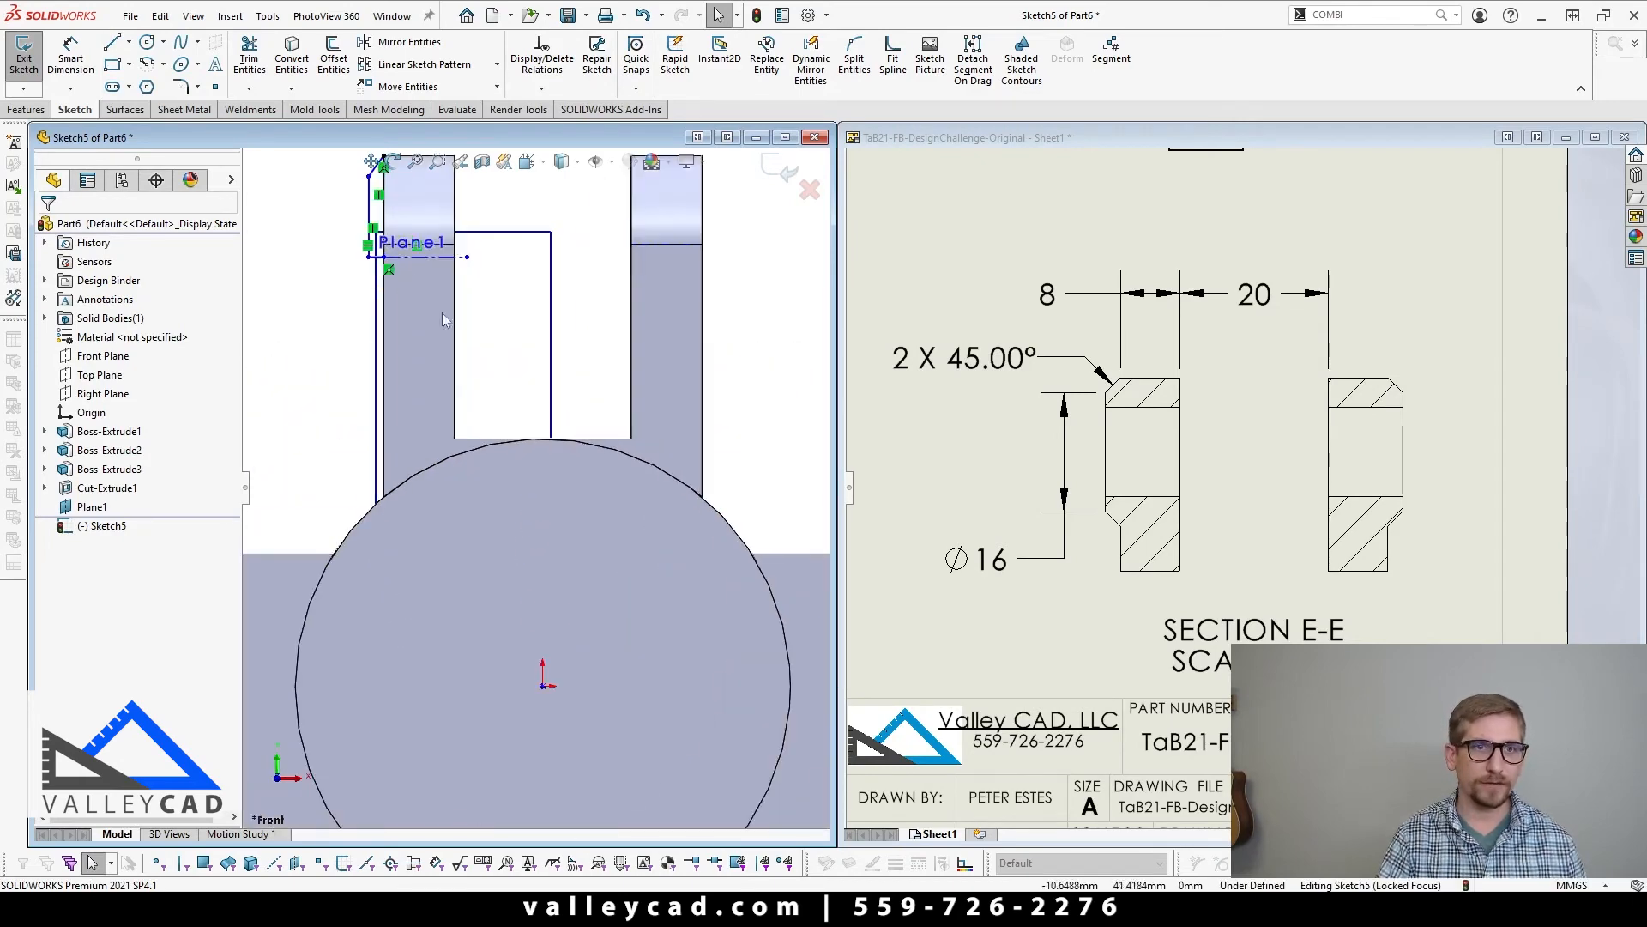
click(544, 299)
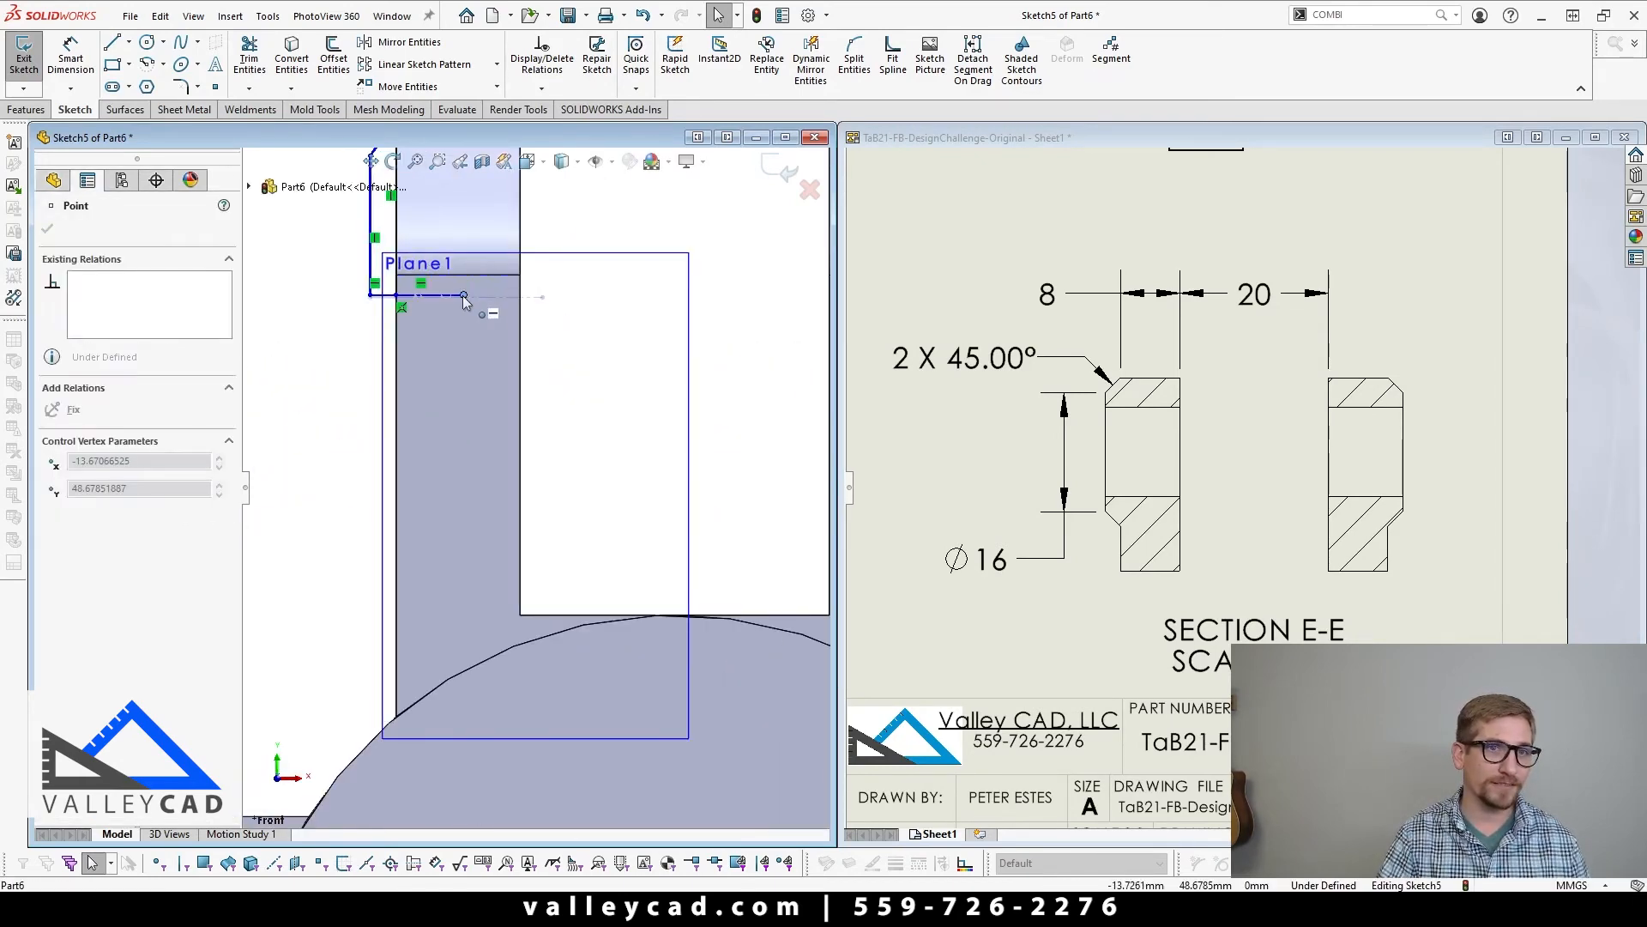
text(-10)
key(Return)
click(598, 379)
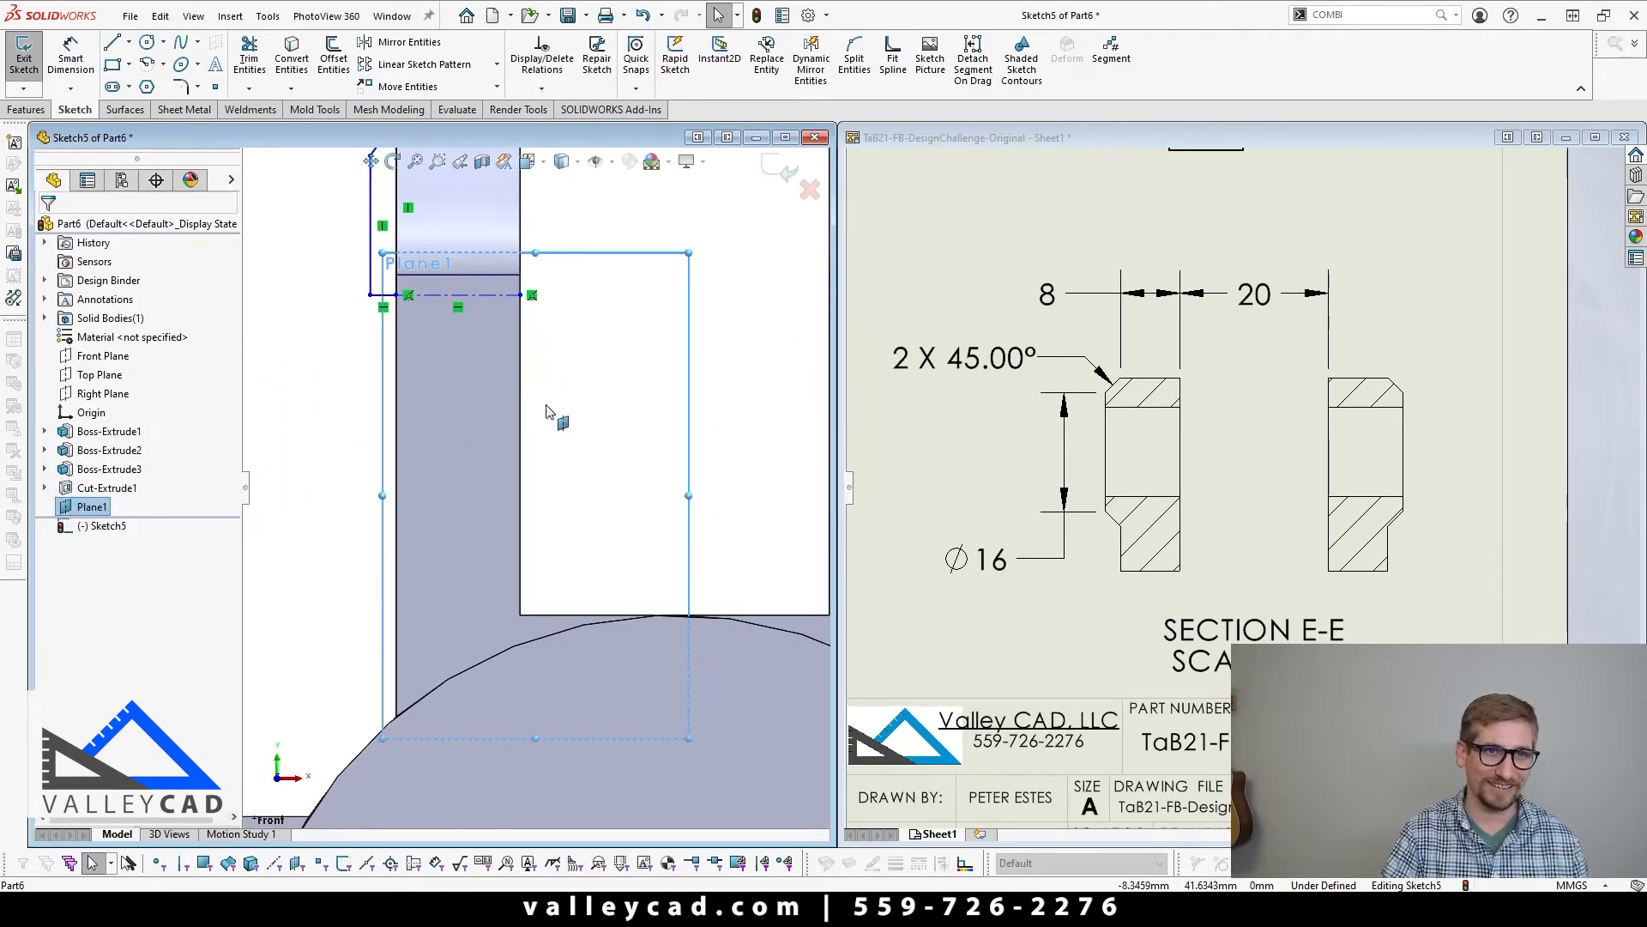
Step: Make the centerline collinear with the temporary axis of the ear's rounded end
scroll(532, 472, up, 2)
middle_drag(460, 441, 462, 395)
scroll(461, 398, down, 5)
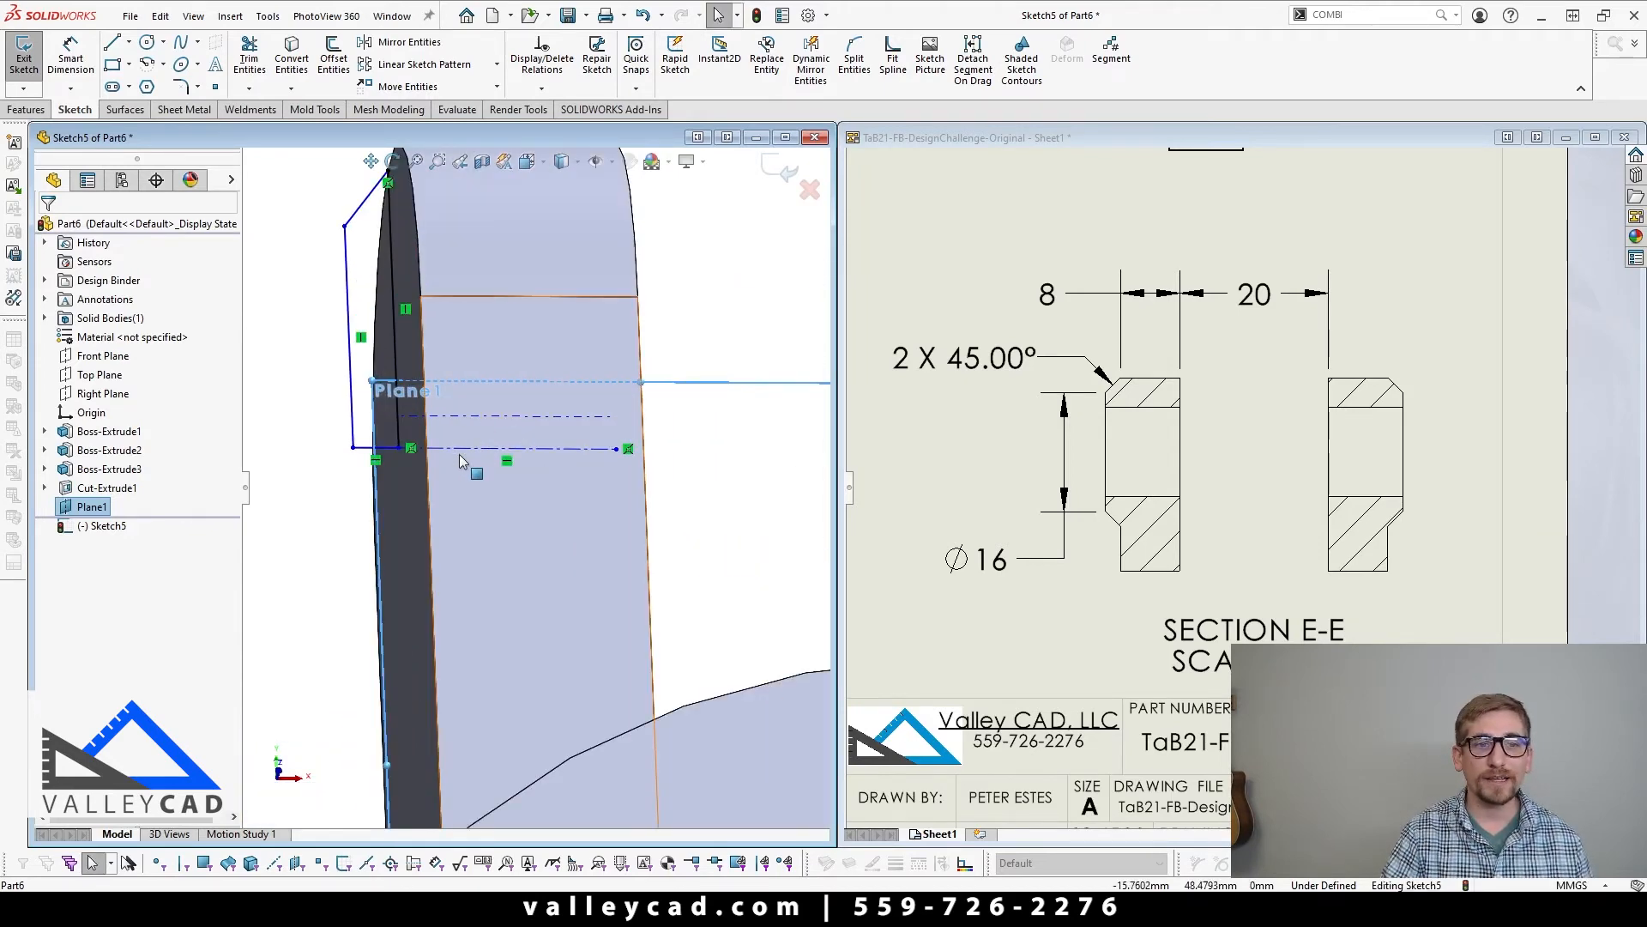
click(456, 447)
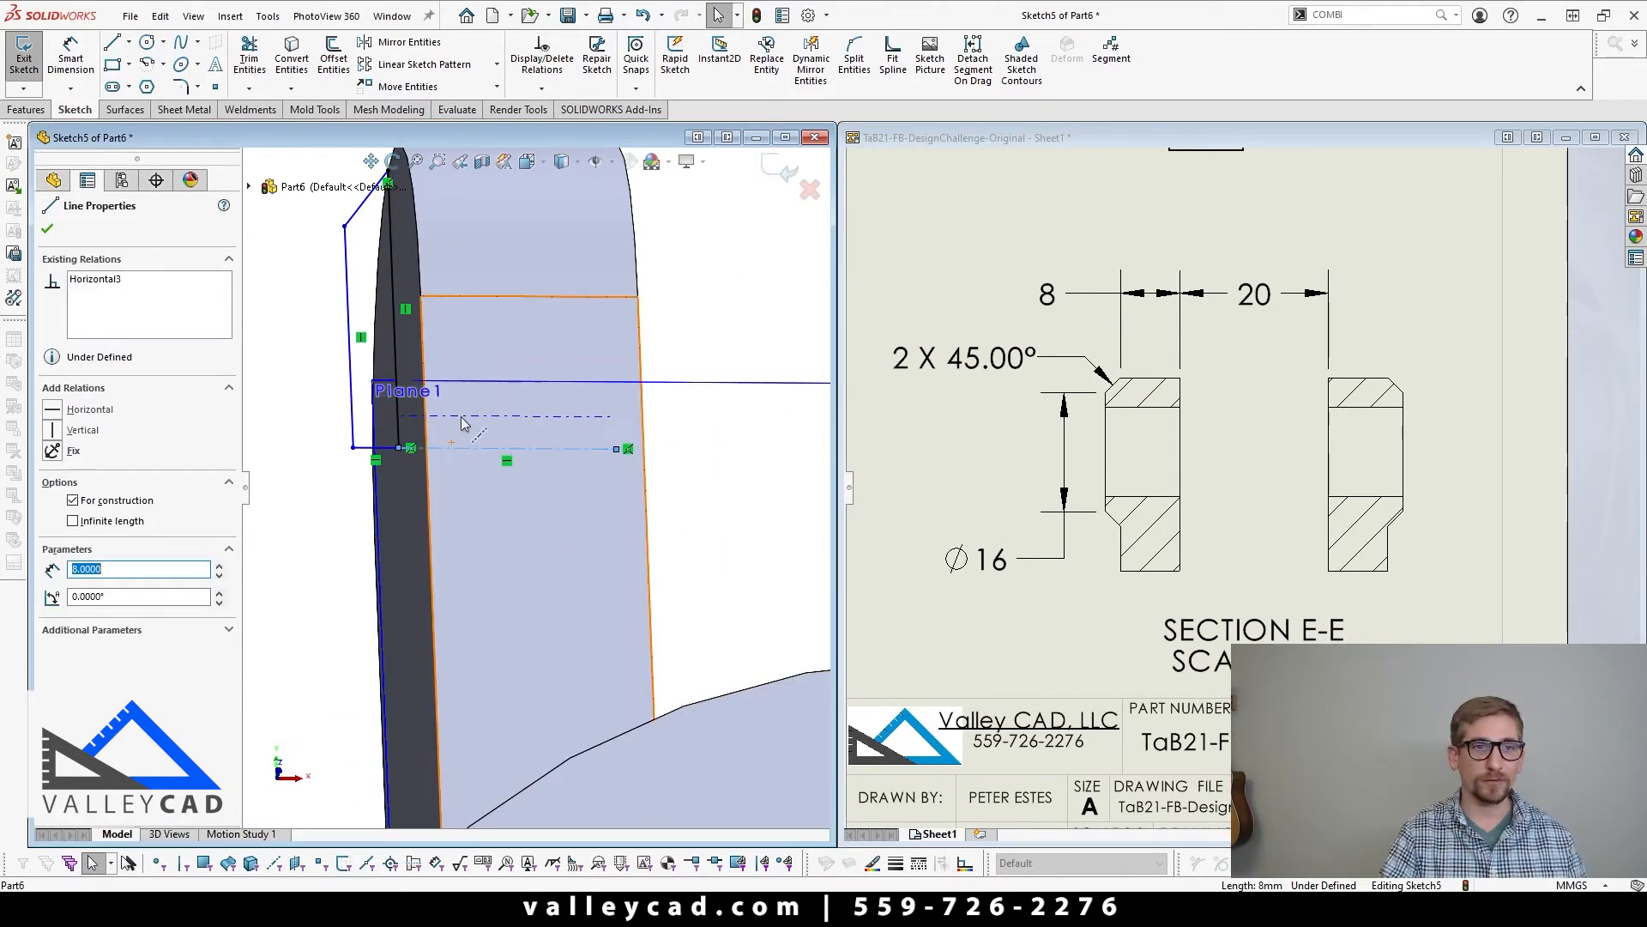
ctrl+click(472, 415)
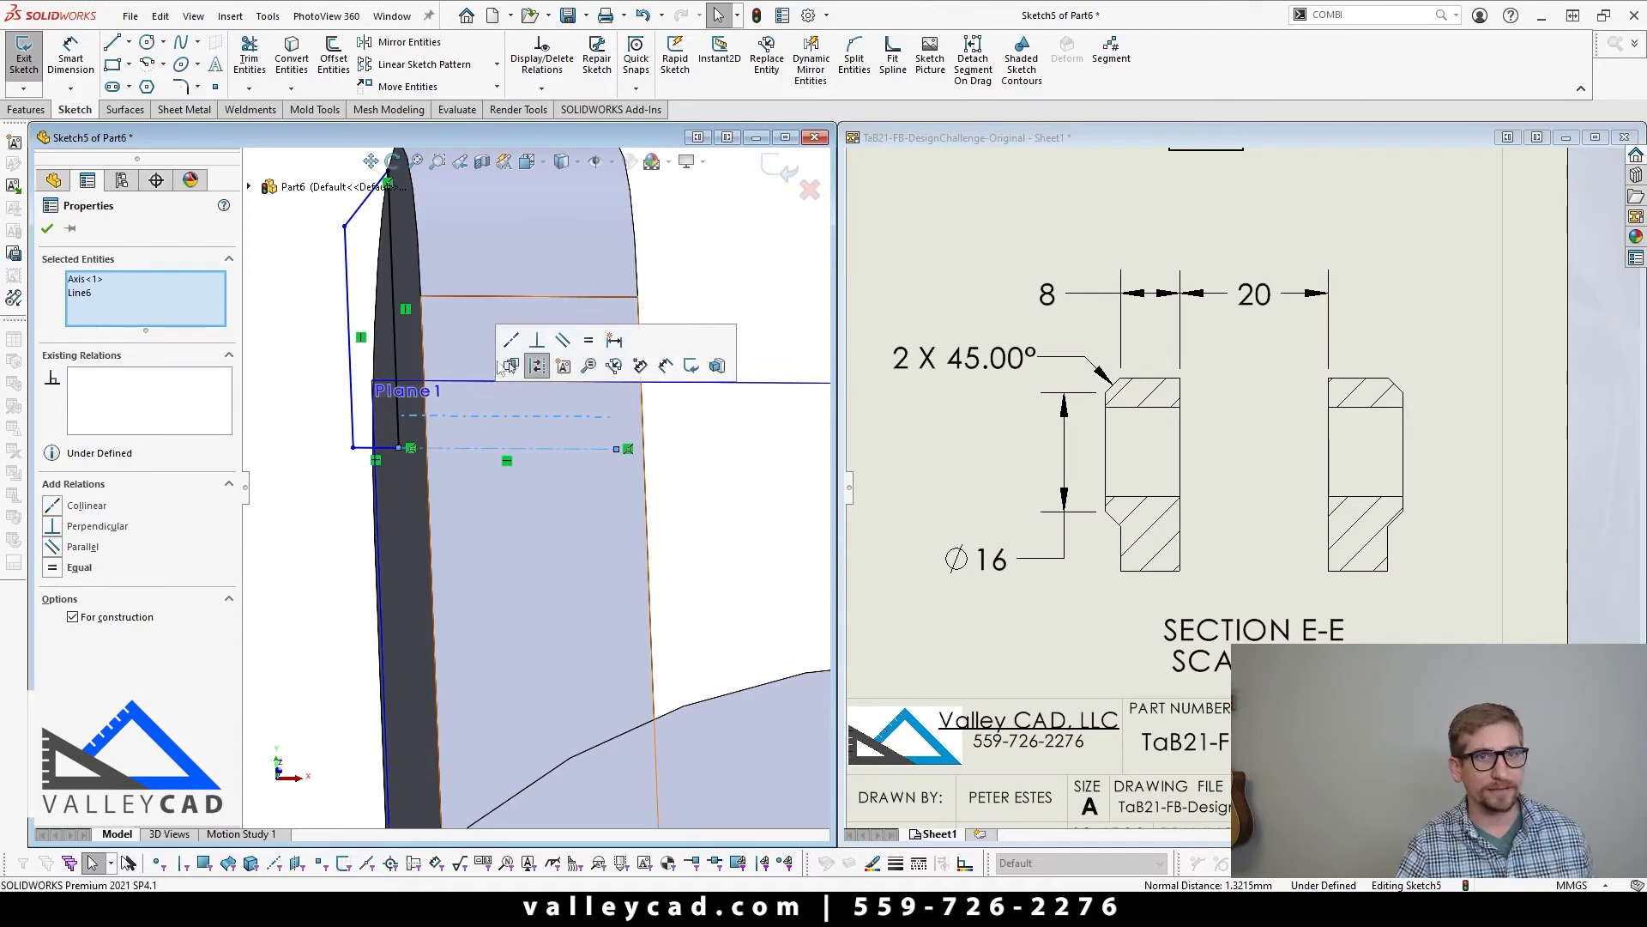
click(511, 340)
click(350, 504)
Step: Dimension the angle between the pad profile's outer vertical line and its sloped line at 45°
scroll(366, 505, up, 5)
middle_drag(367, 508, 457, 566)
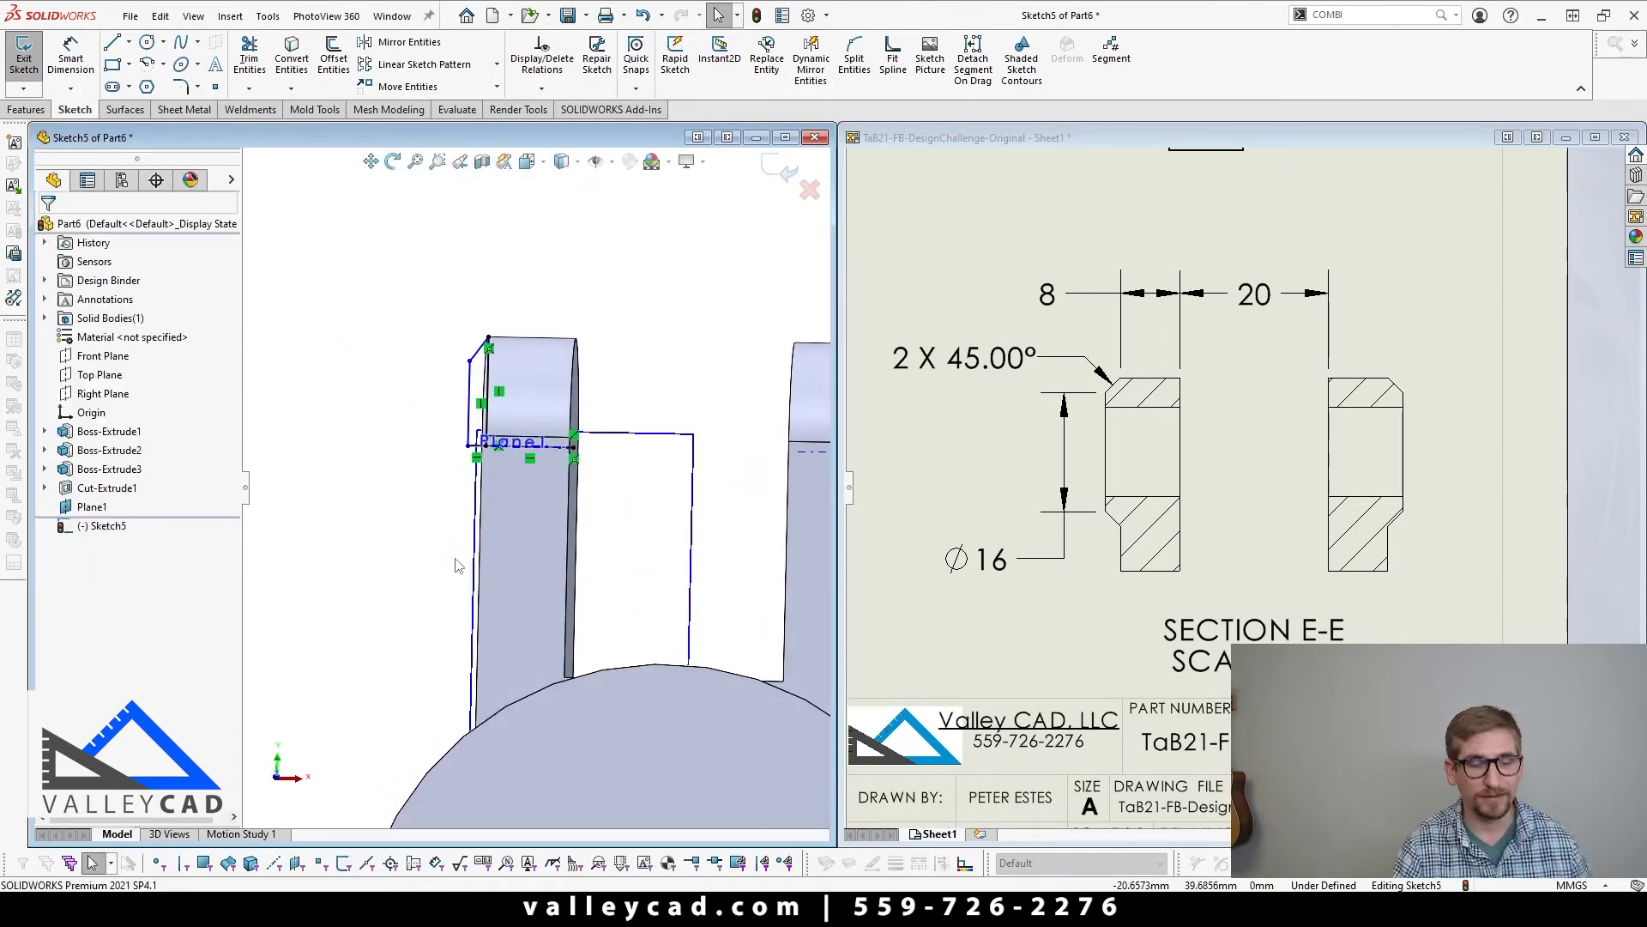
click(83, 61)
scroll(384, 332, down, 3)
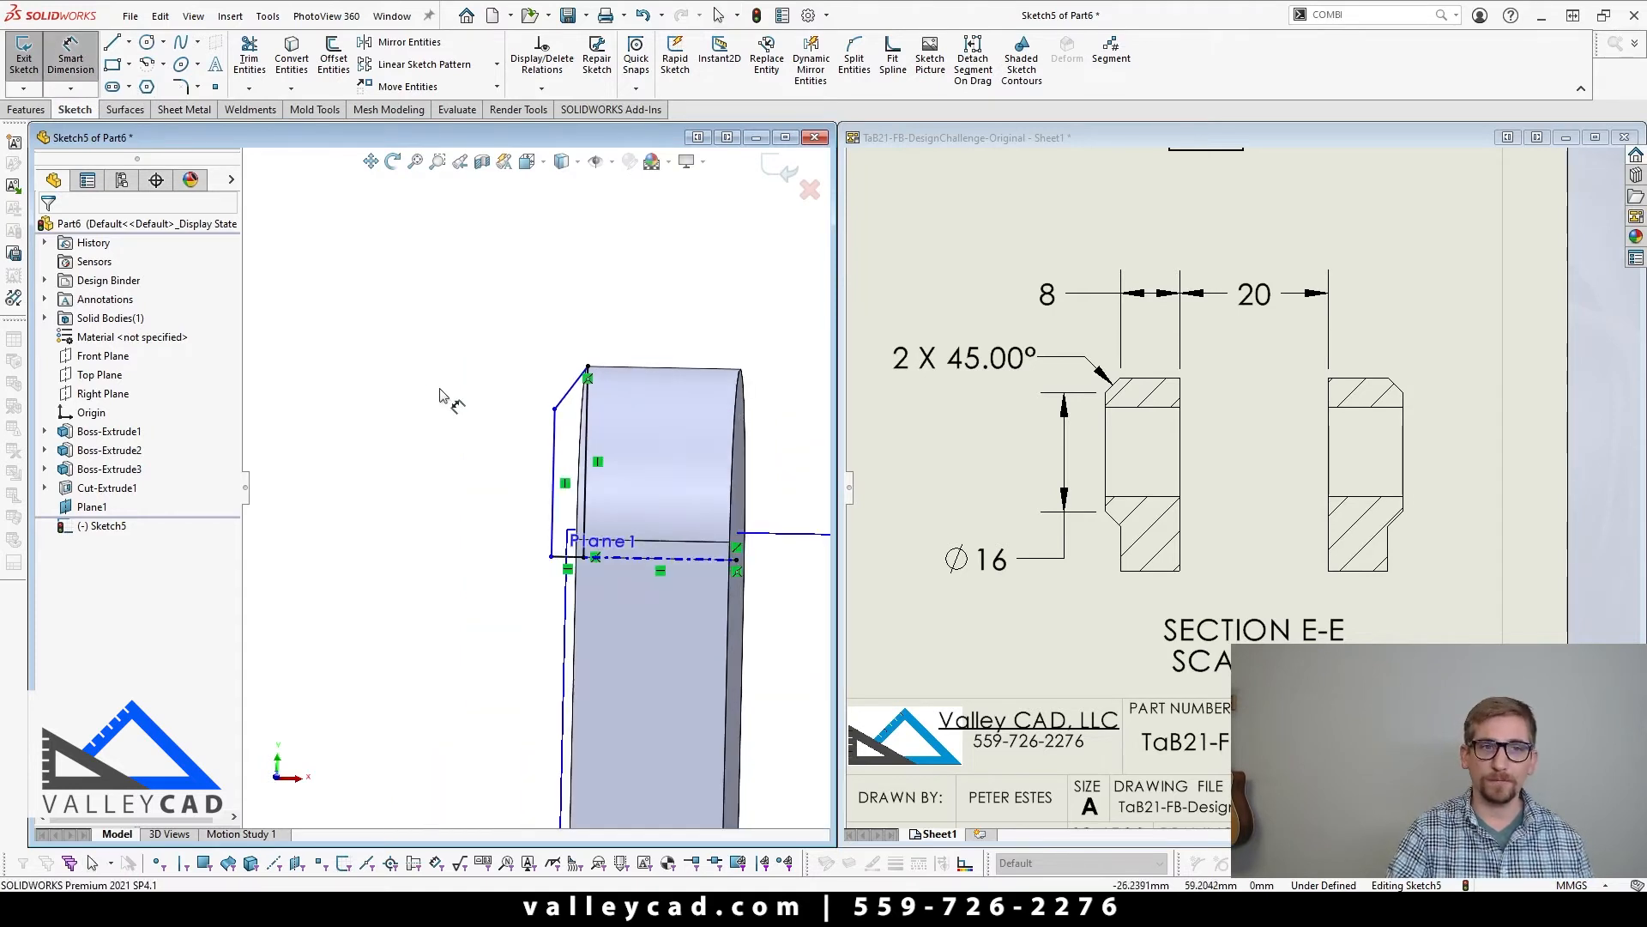
click(553, 470)
click(571, 388)
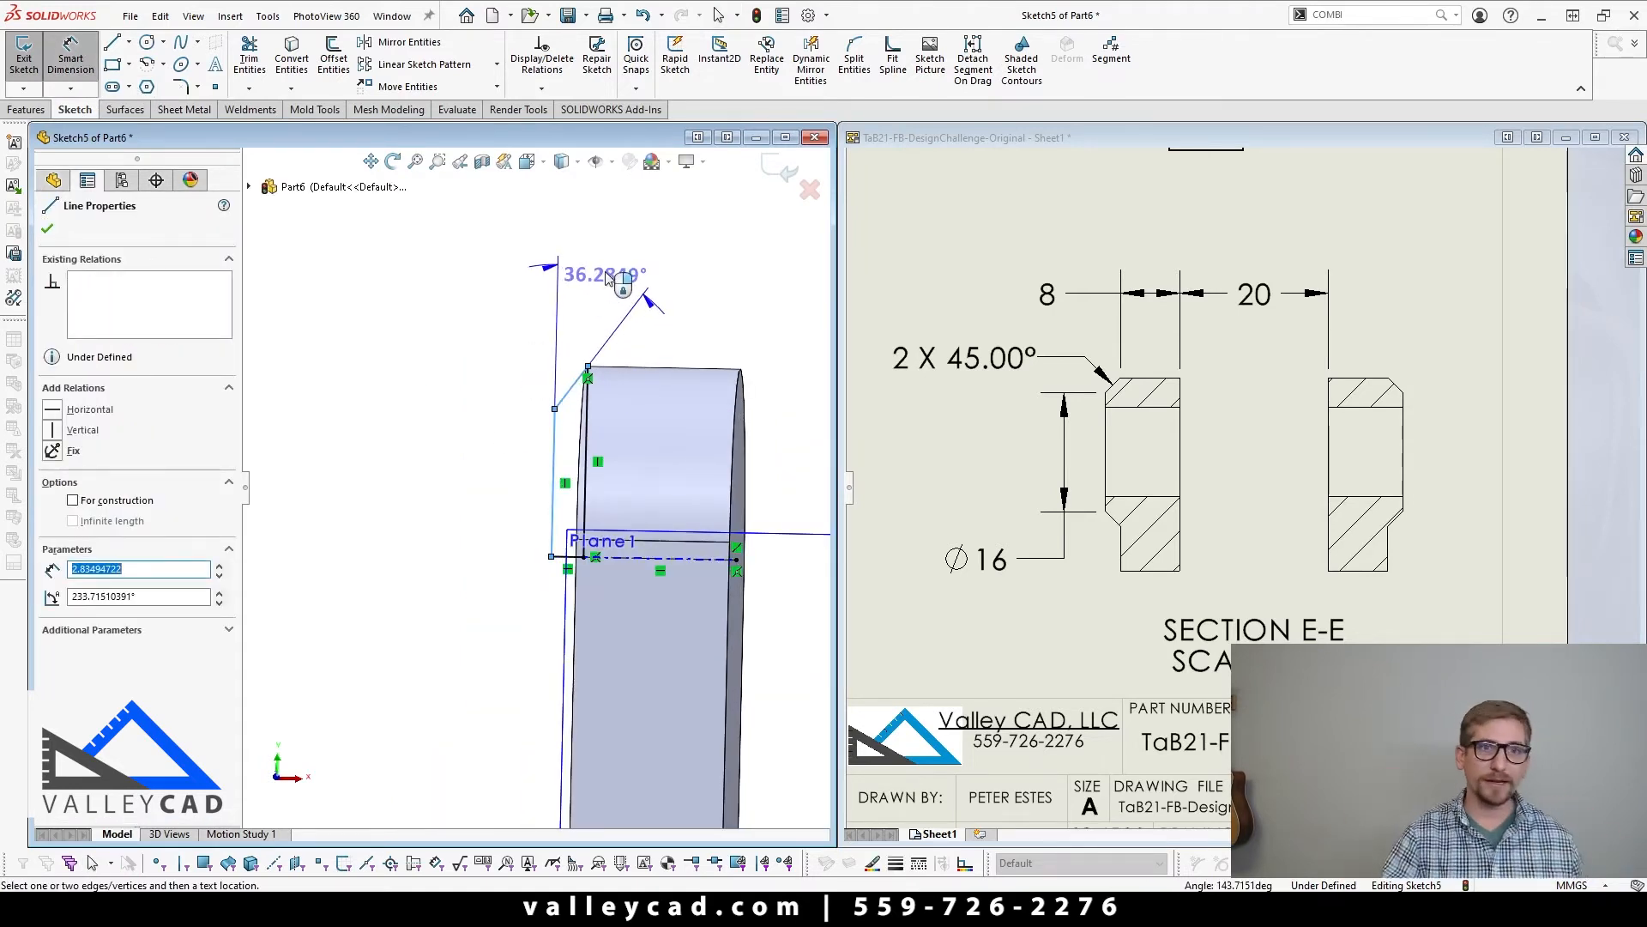
click(606, 276)
text(45)
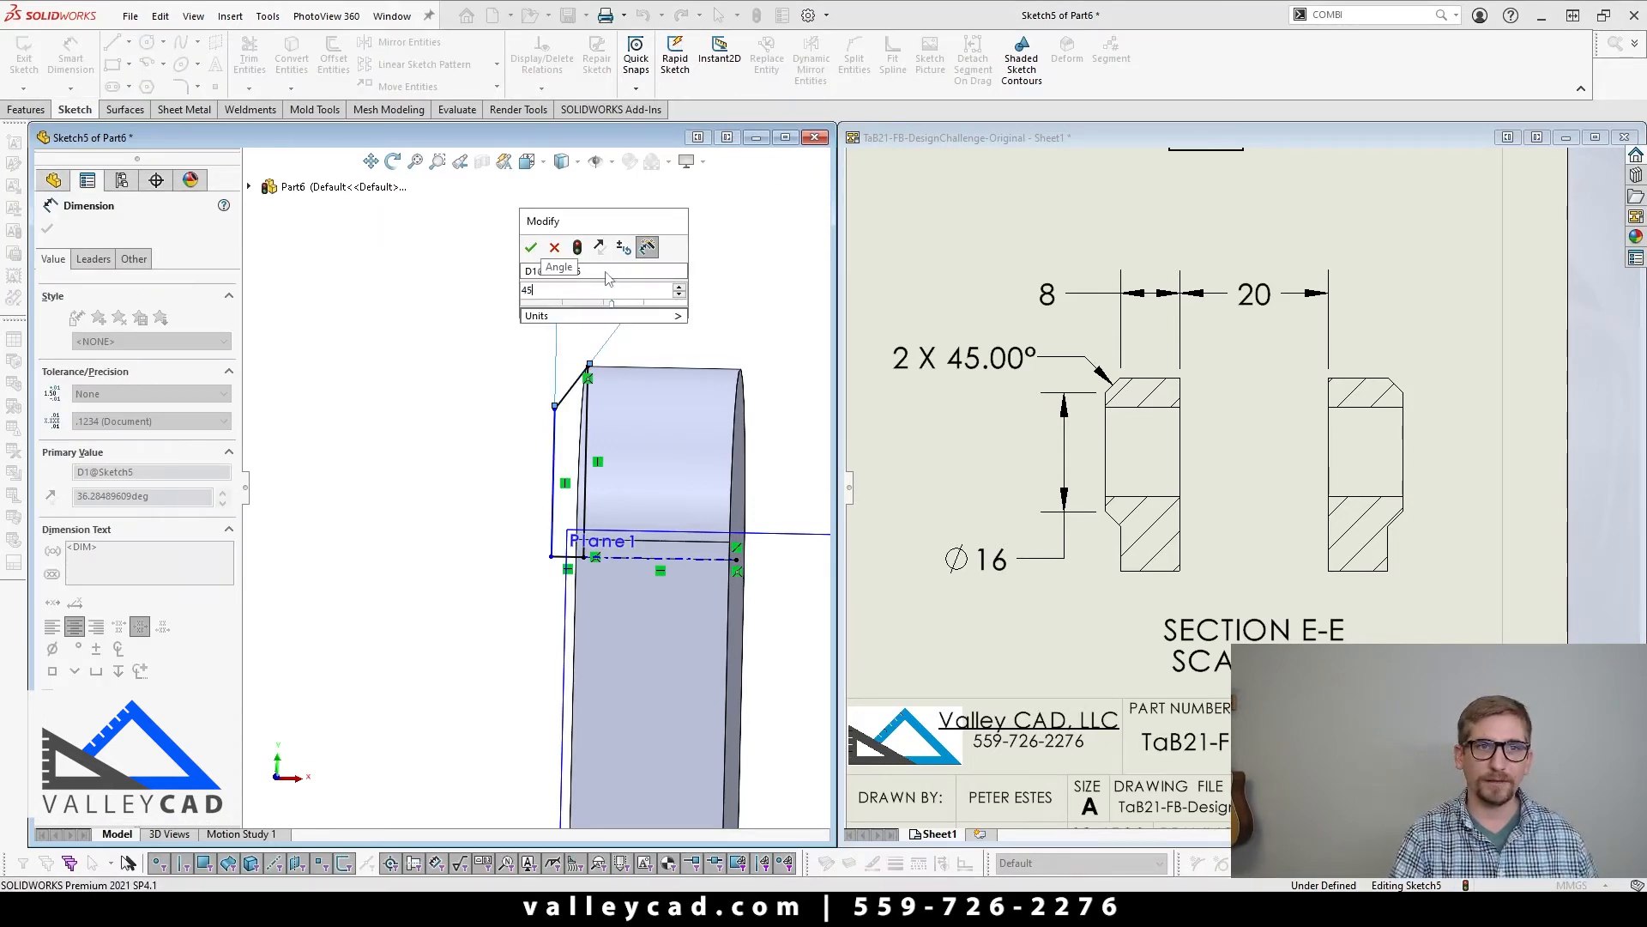
key(Return)
Step: Hide the temporary axes around the ears
scroll(463, 553, up, 3)
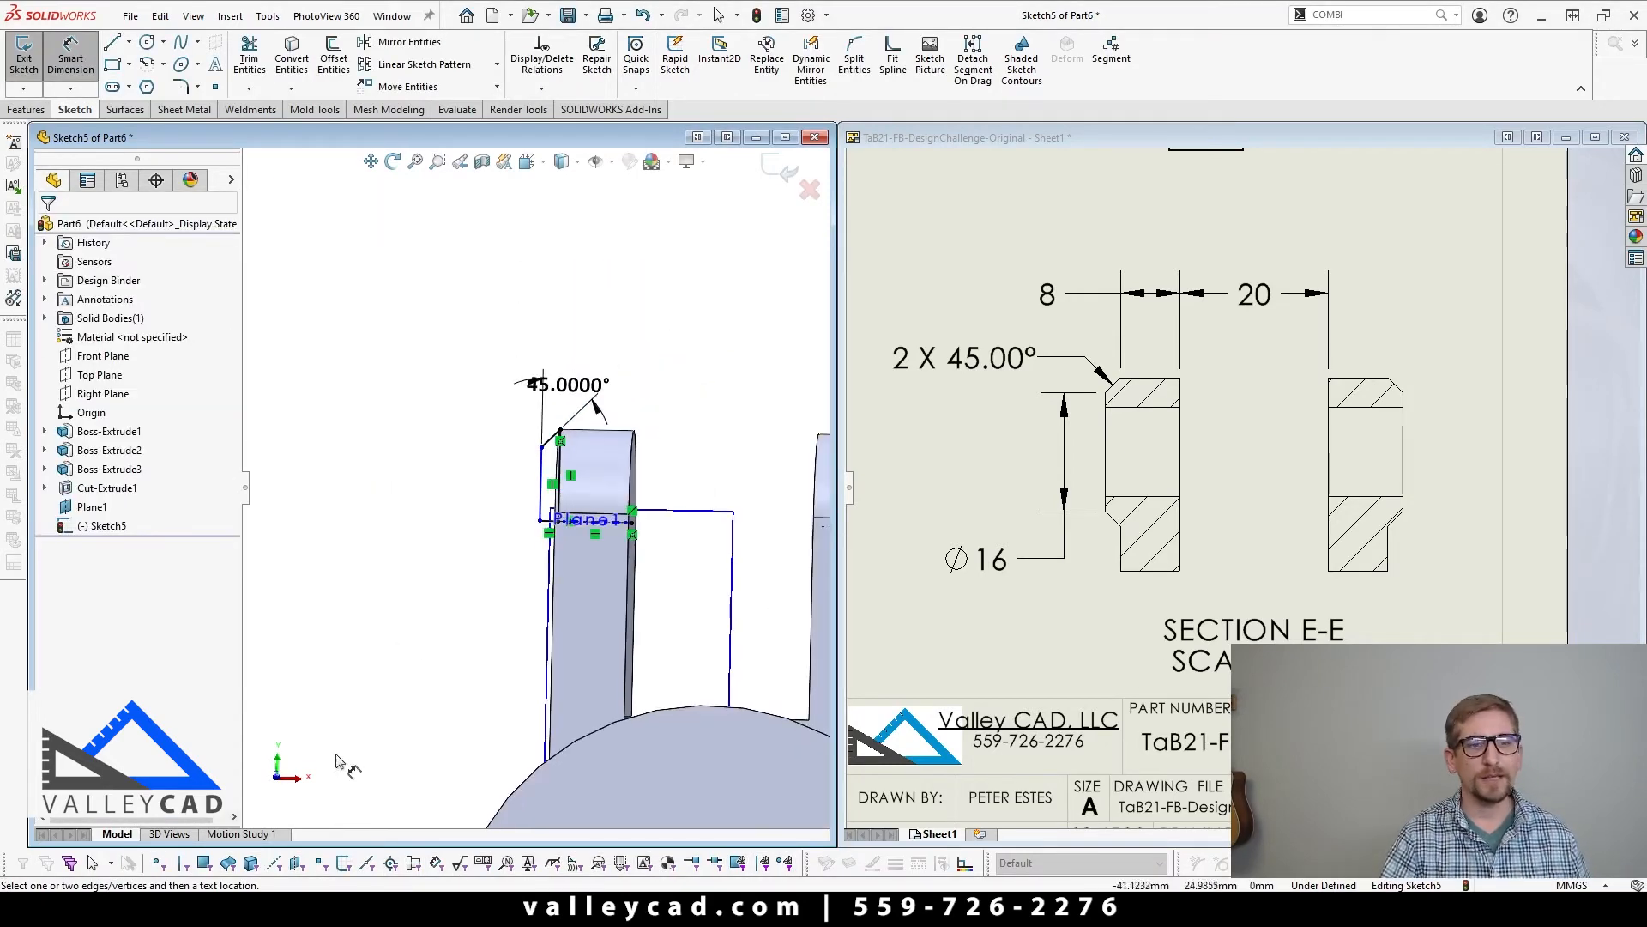
click(276, 780)
scroll(604, 520, down, 3)
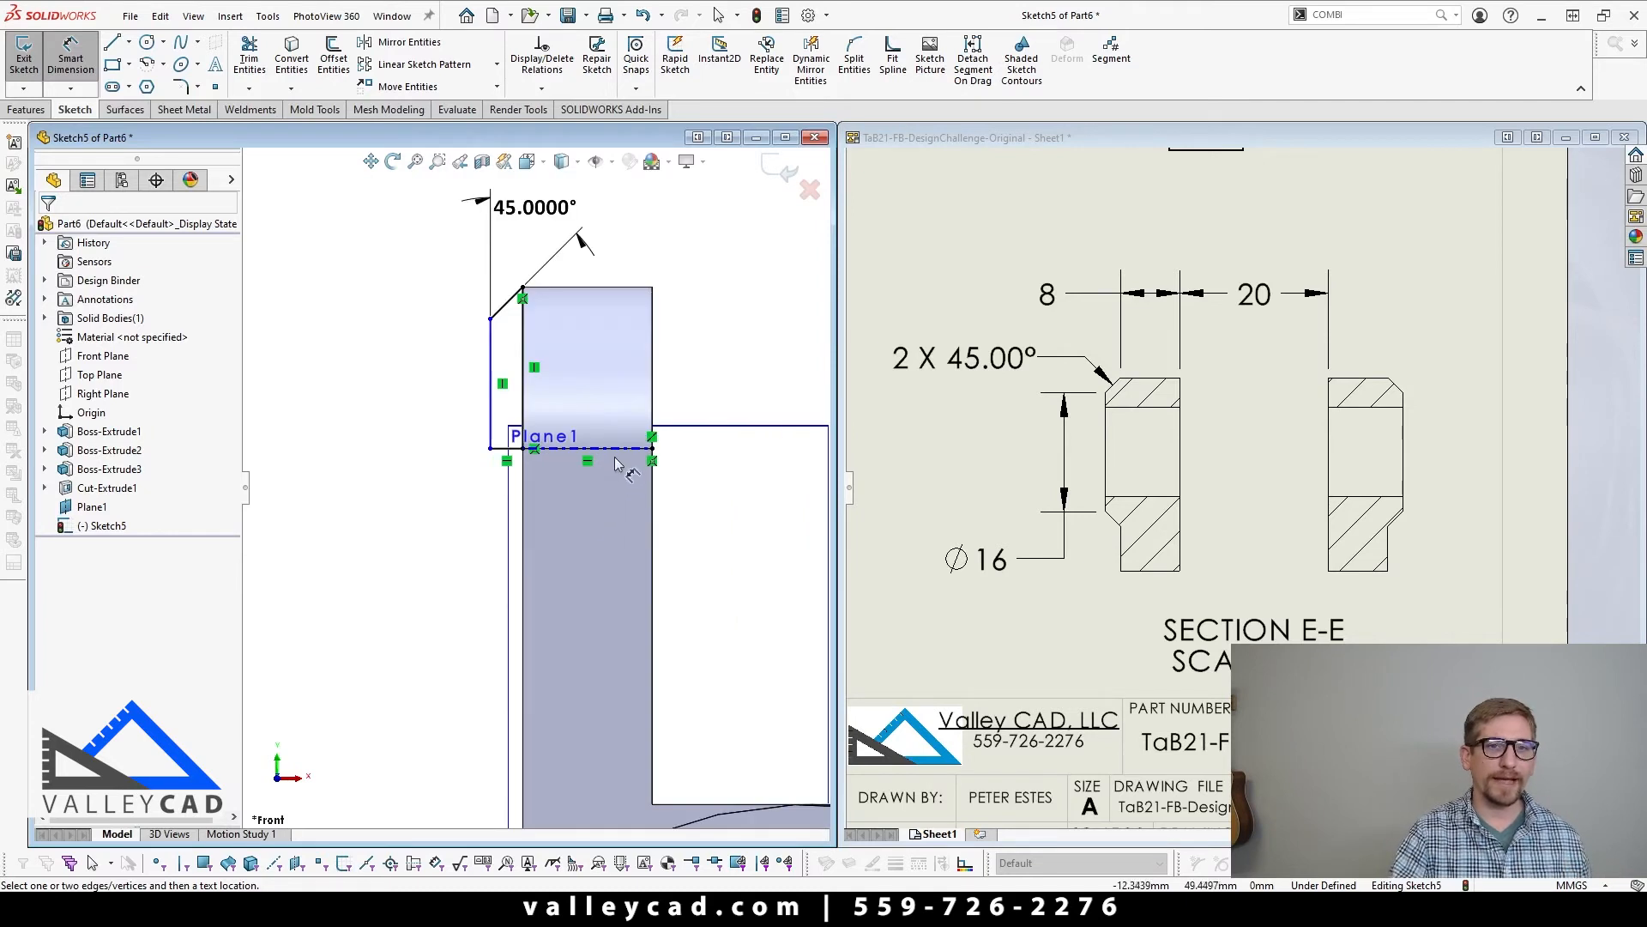
click(612, 165)
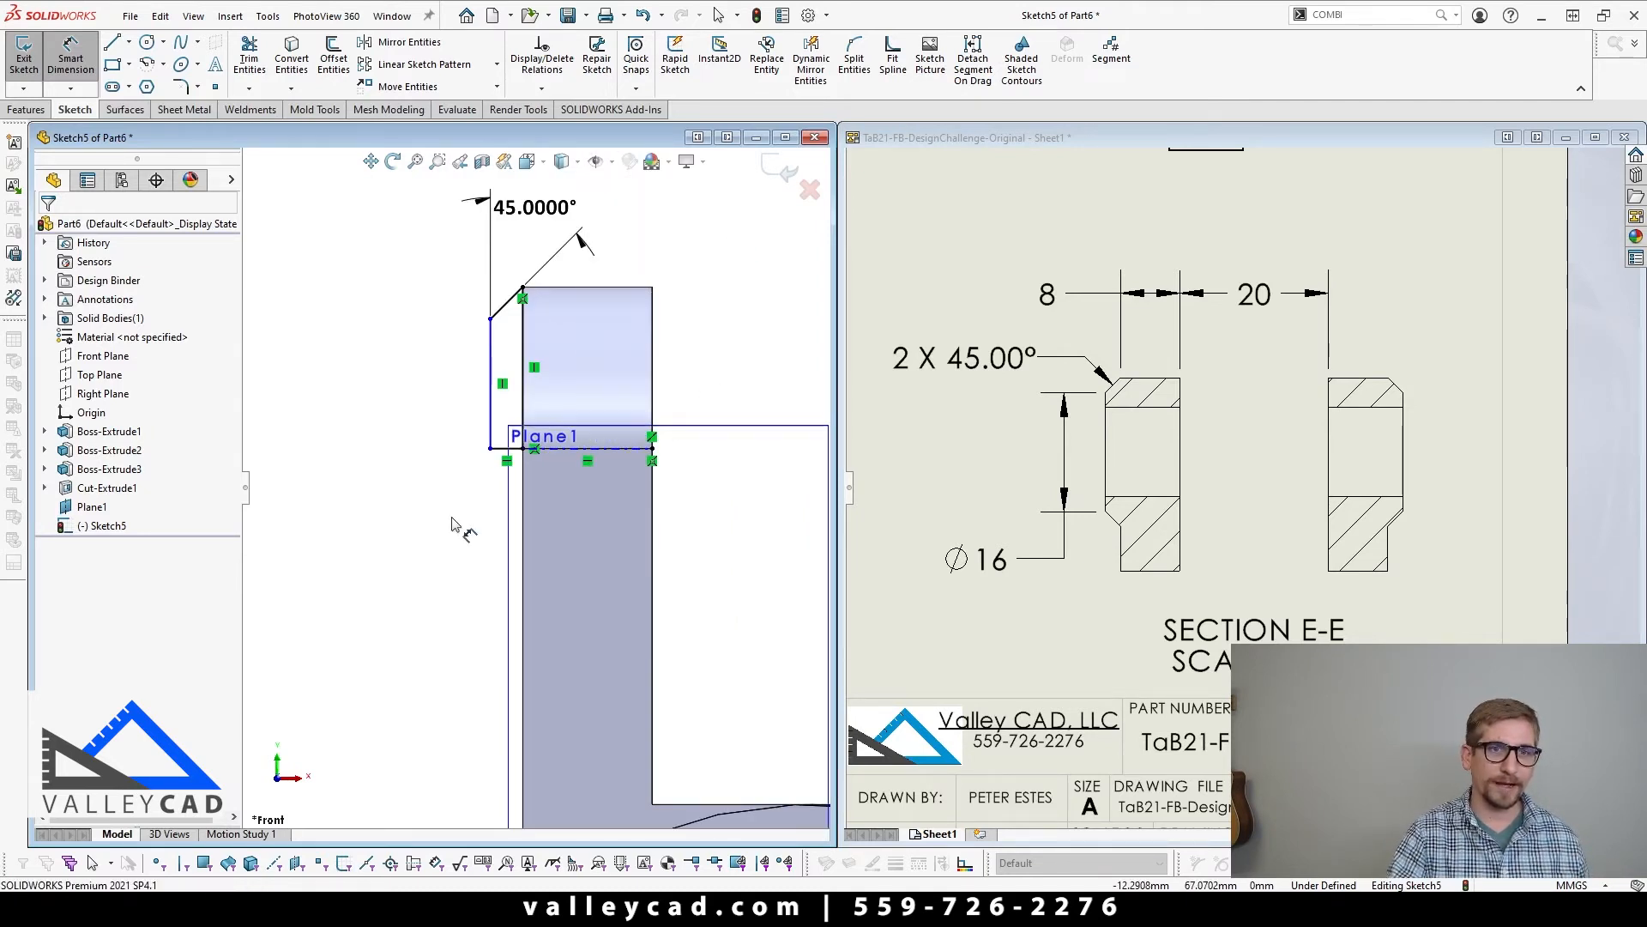
middle_drag(460, 526, 611, 474)
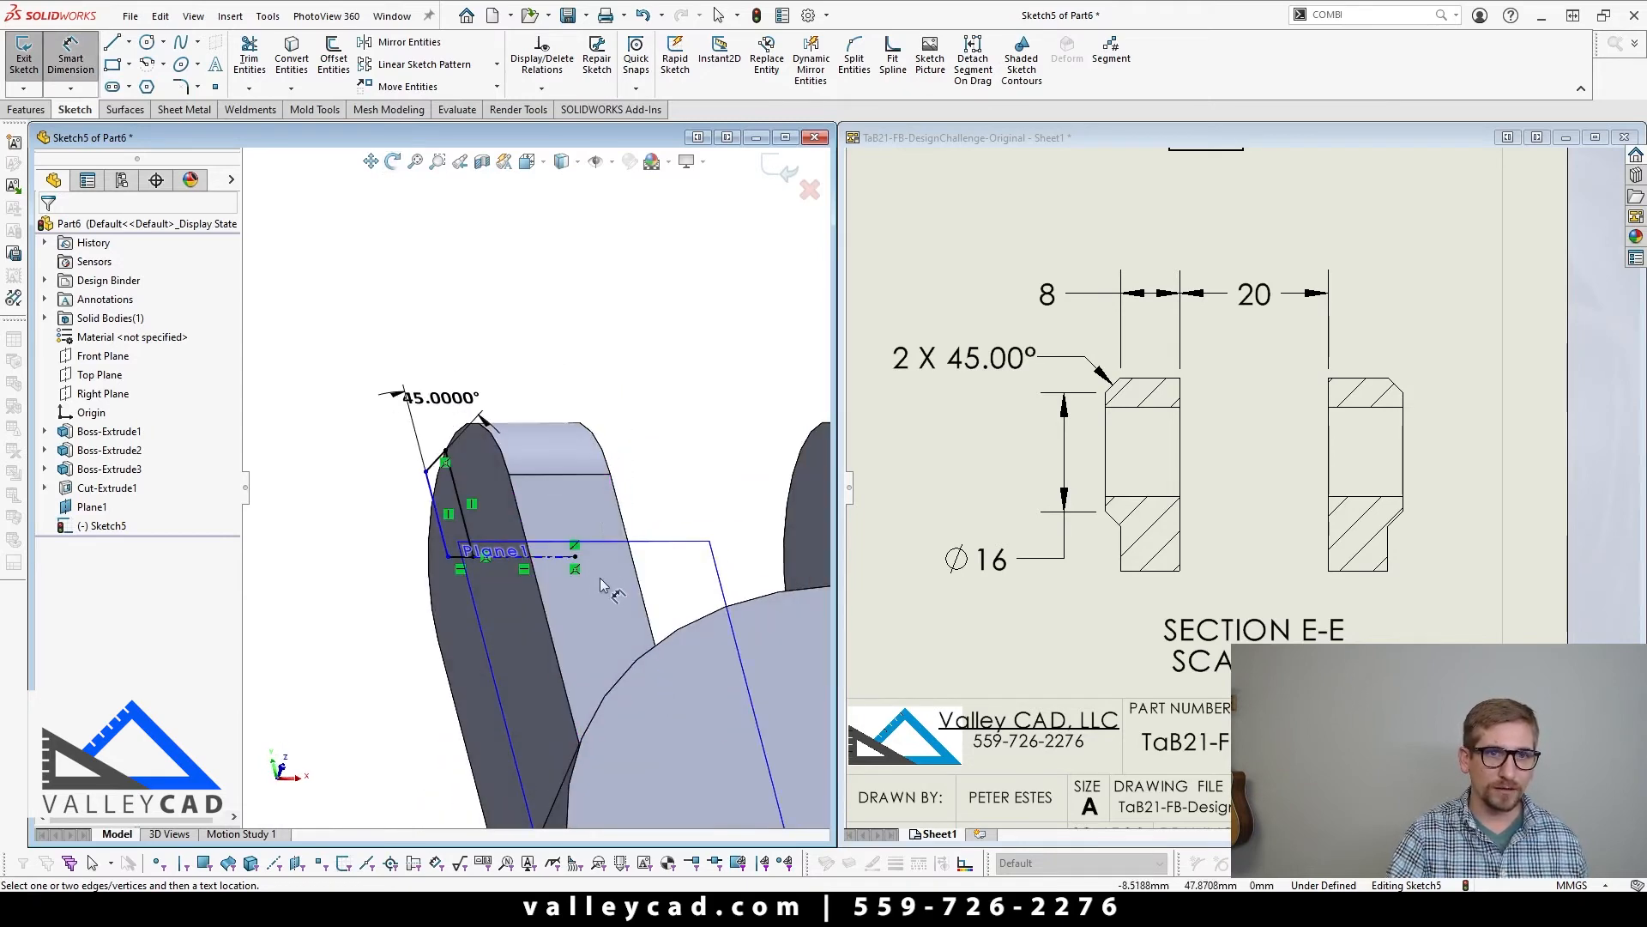
scroll(558, 575, down, 4)
click(614, 163)
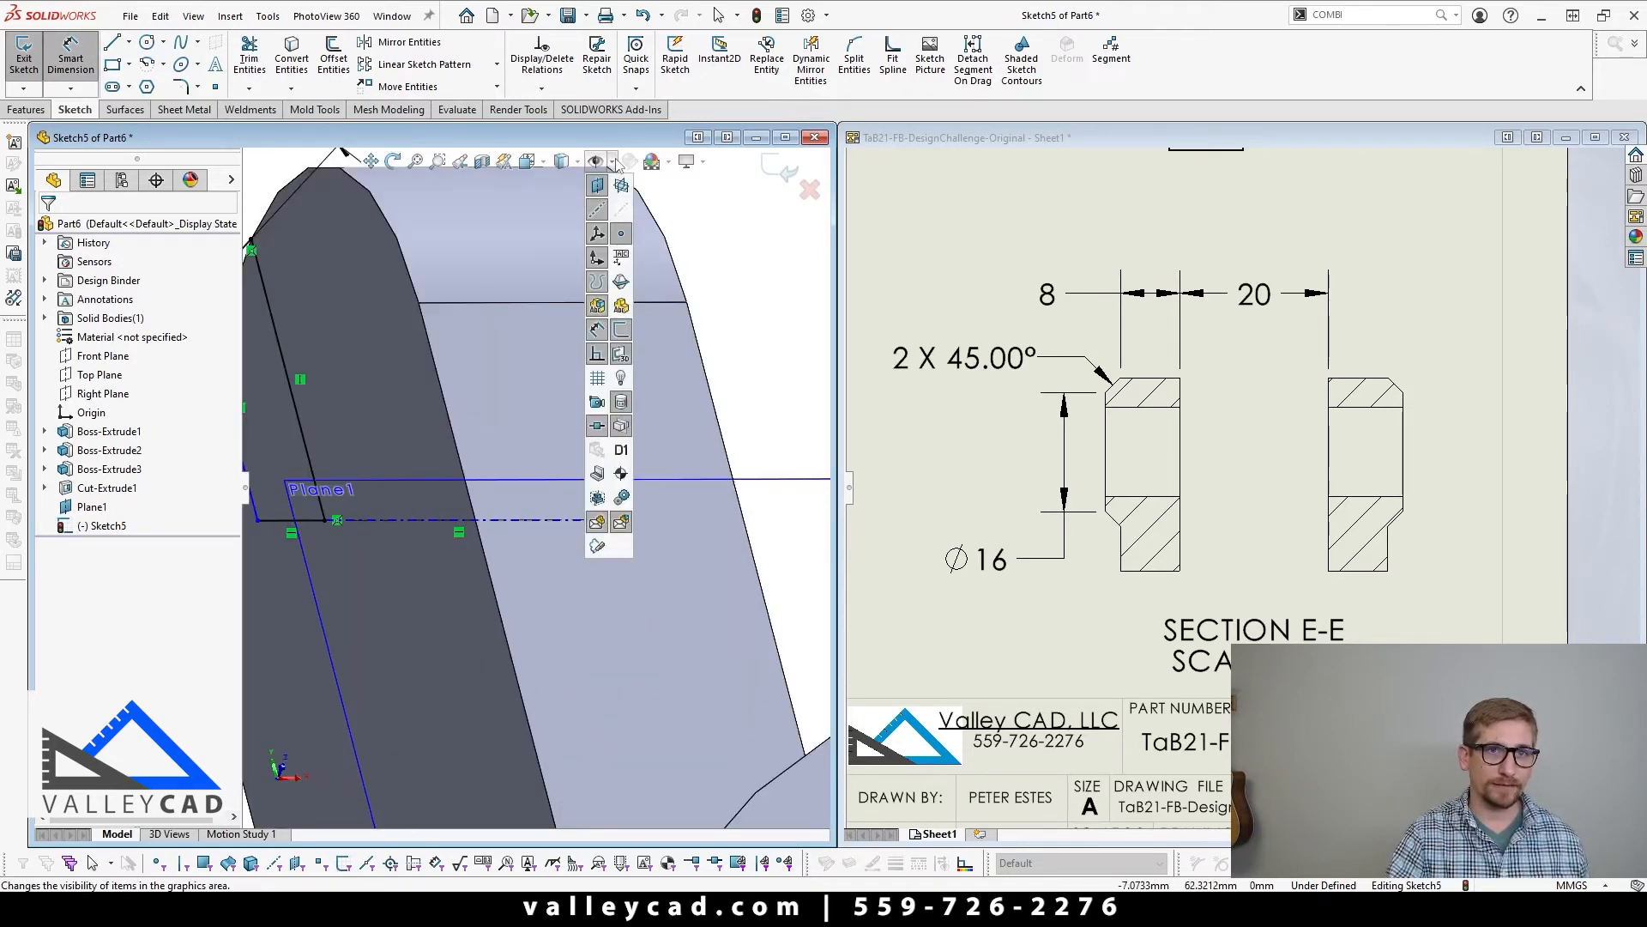
scroll(781, 480, up, 3)
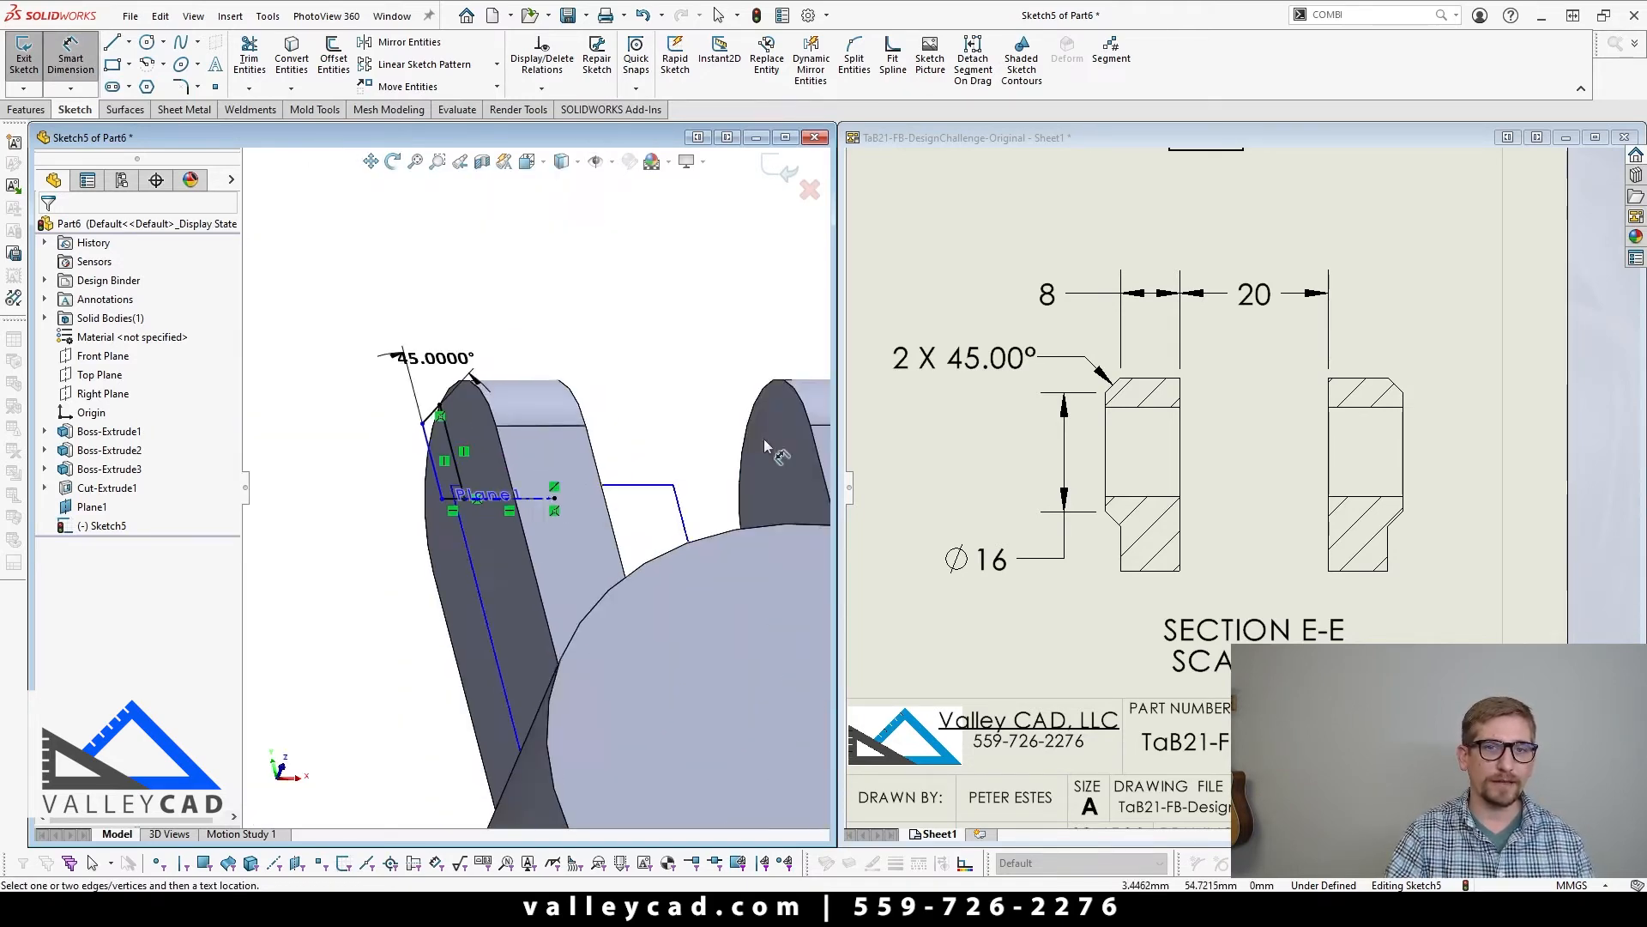
Step: Dimension the pad profile's upper outer corner about the centerline as a 16 mm diameter
scroll(494, 471, down, 2)
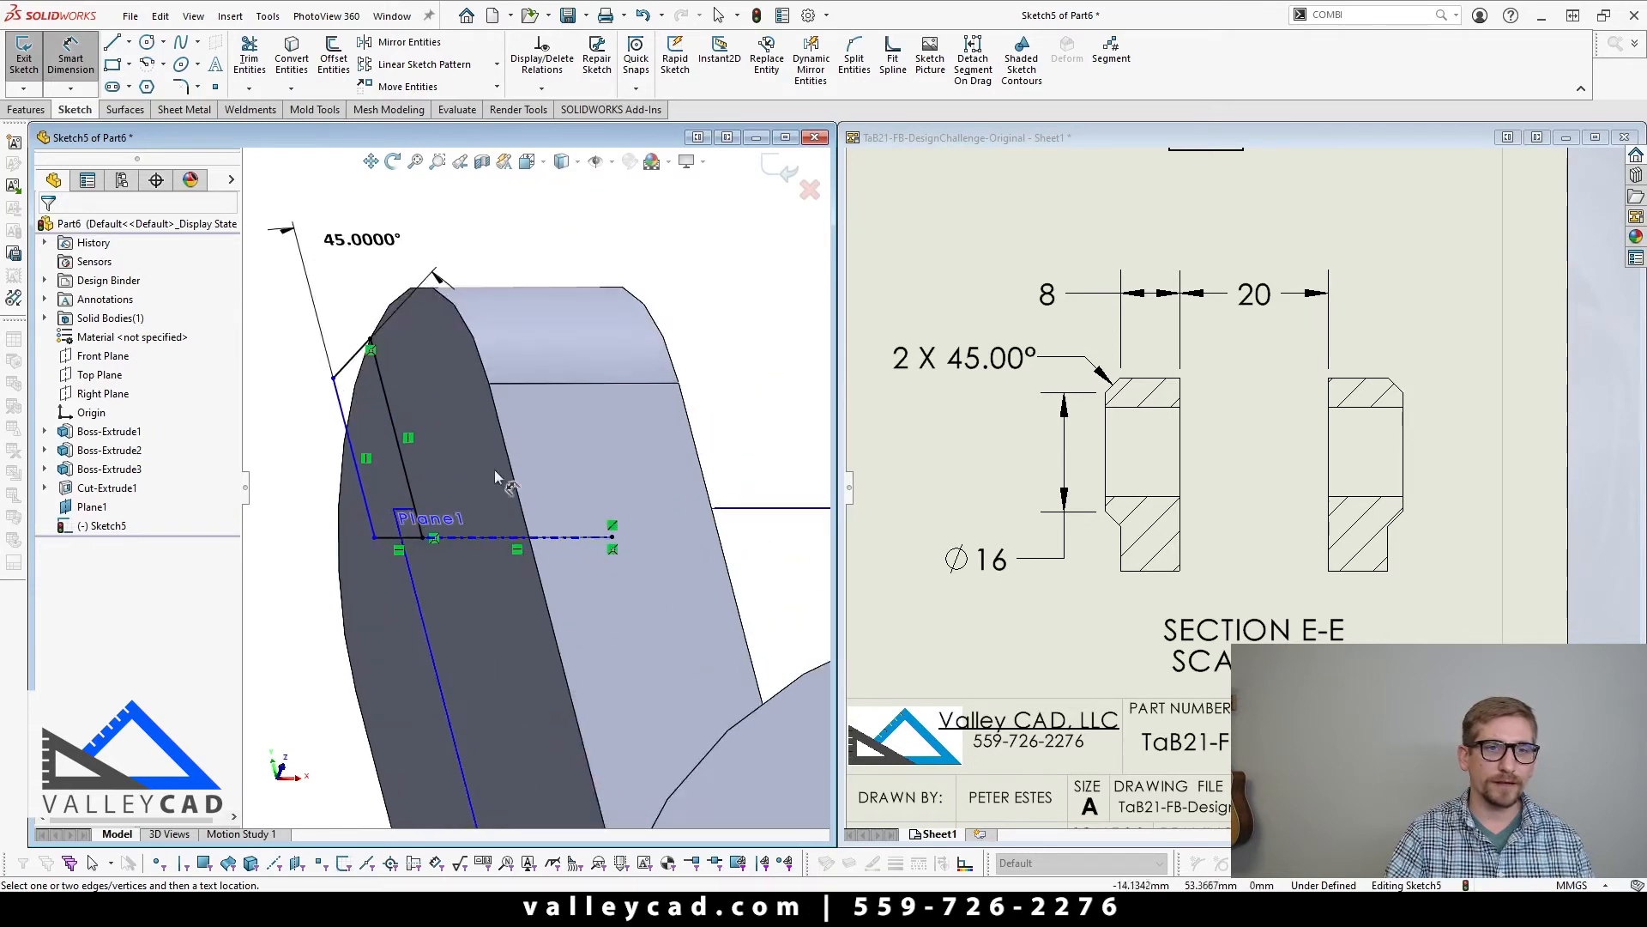
click(334, 380)
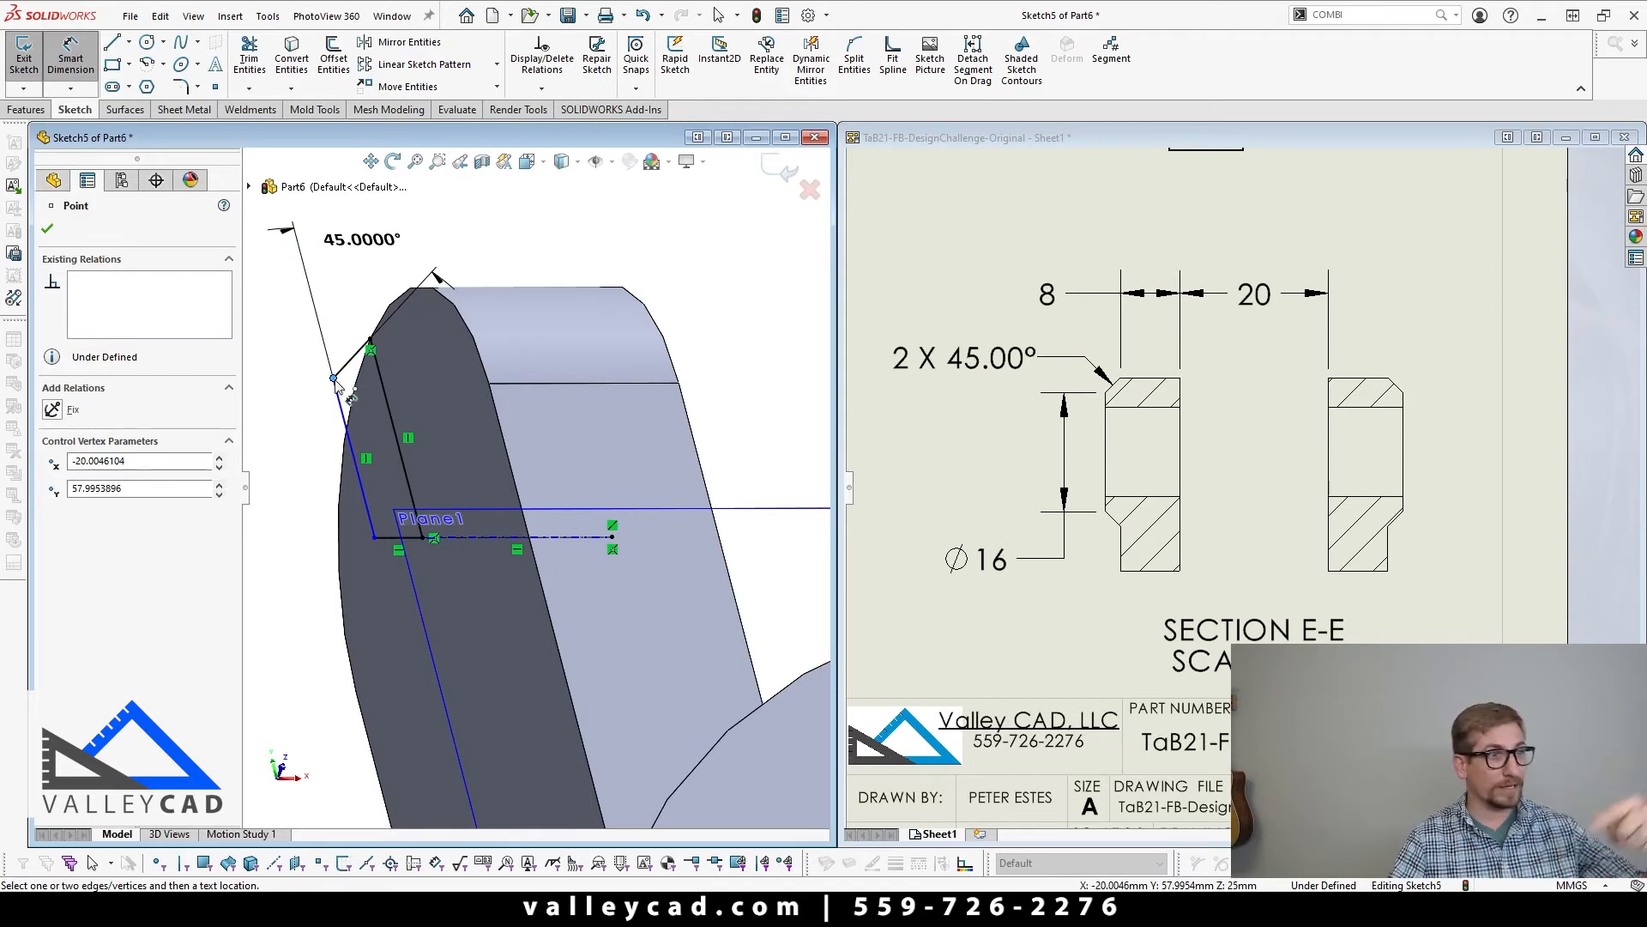
click(501, 537)
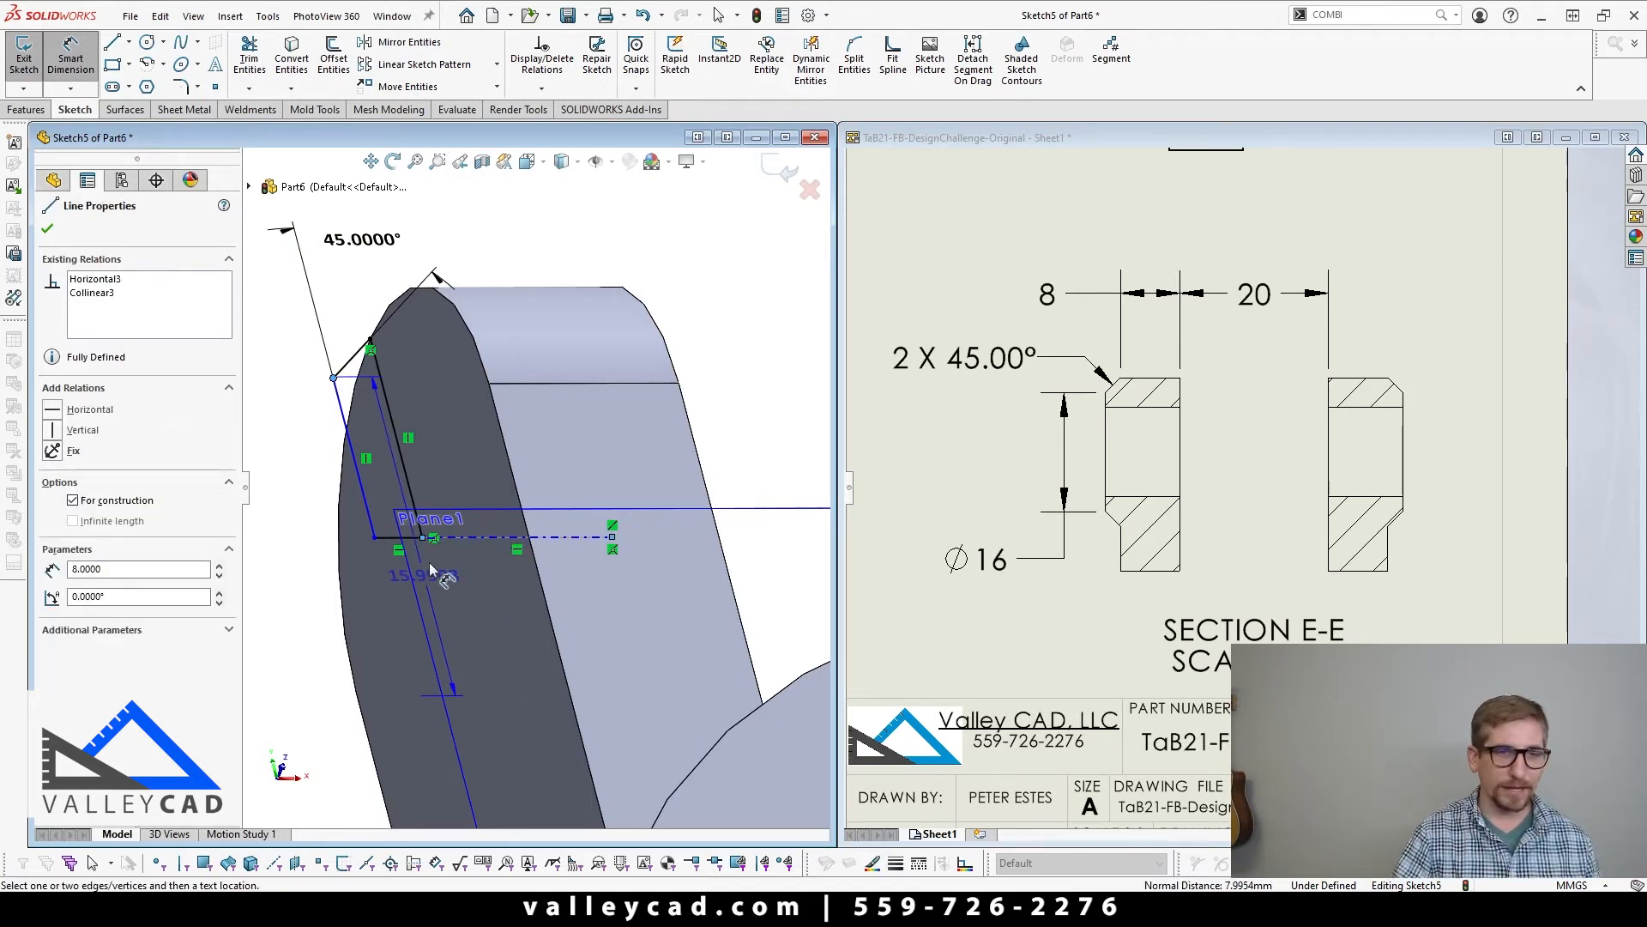
middle_drag(431, 568, 407, 597)
scroll(433, 584, down, 4)
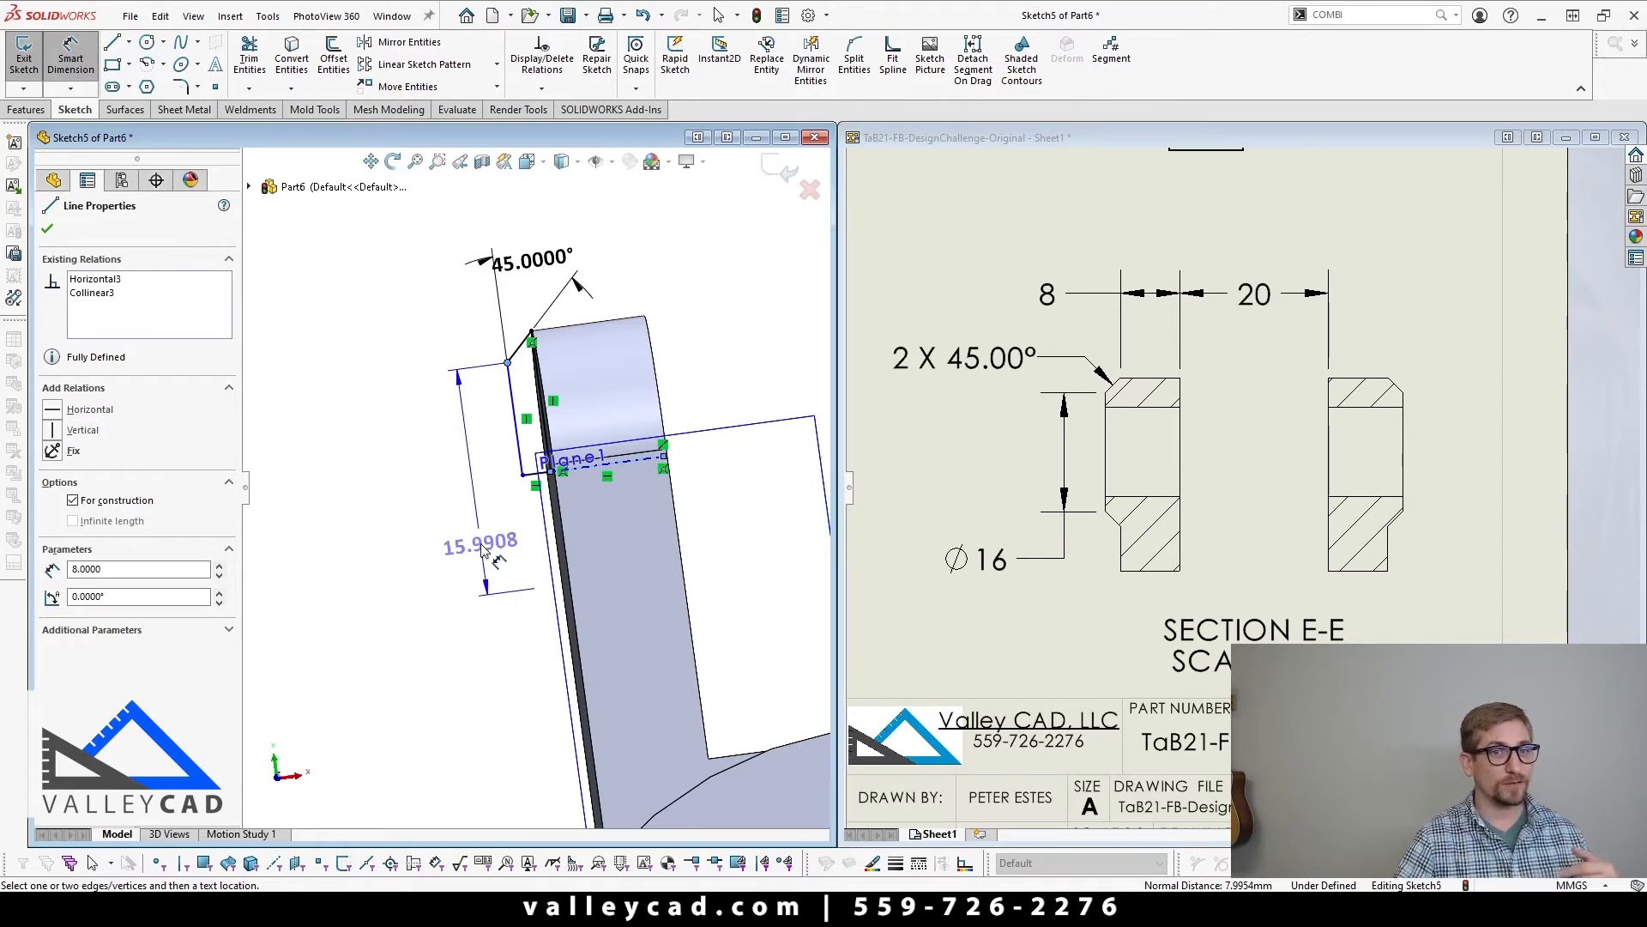
click(482, 544)
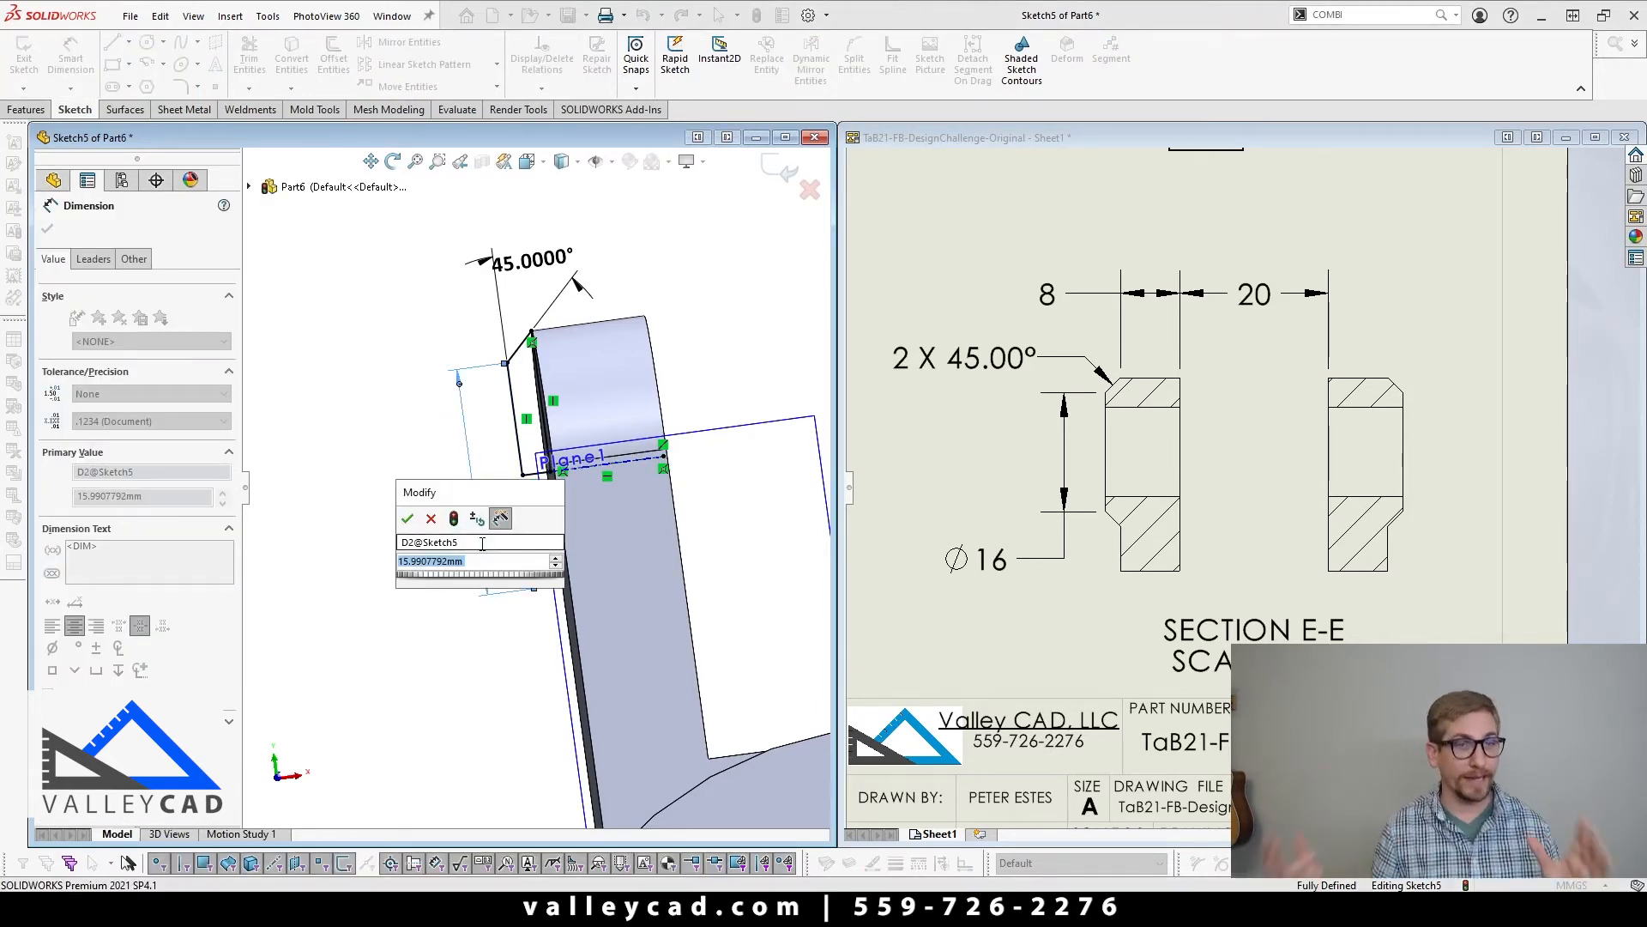
text(16)
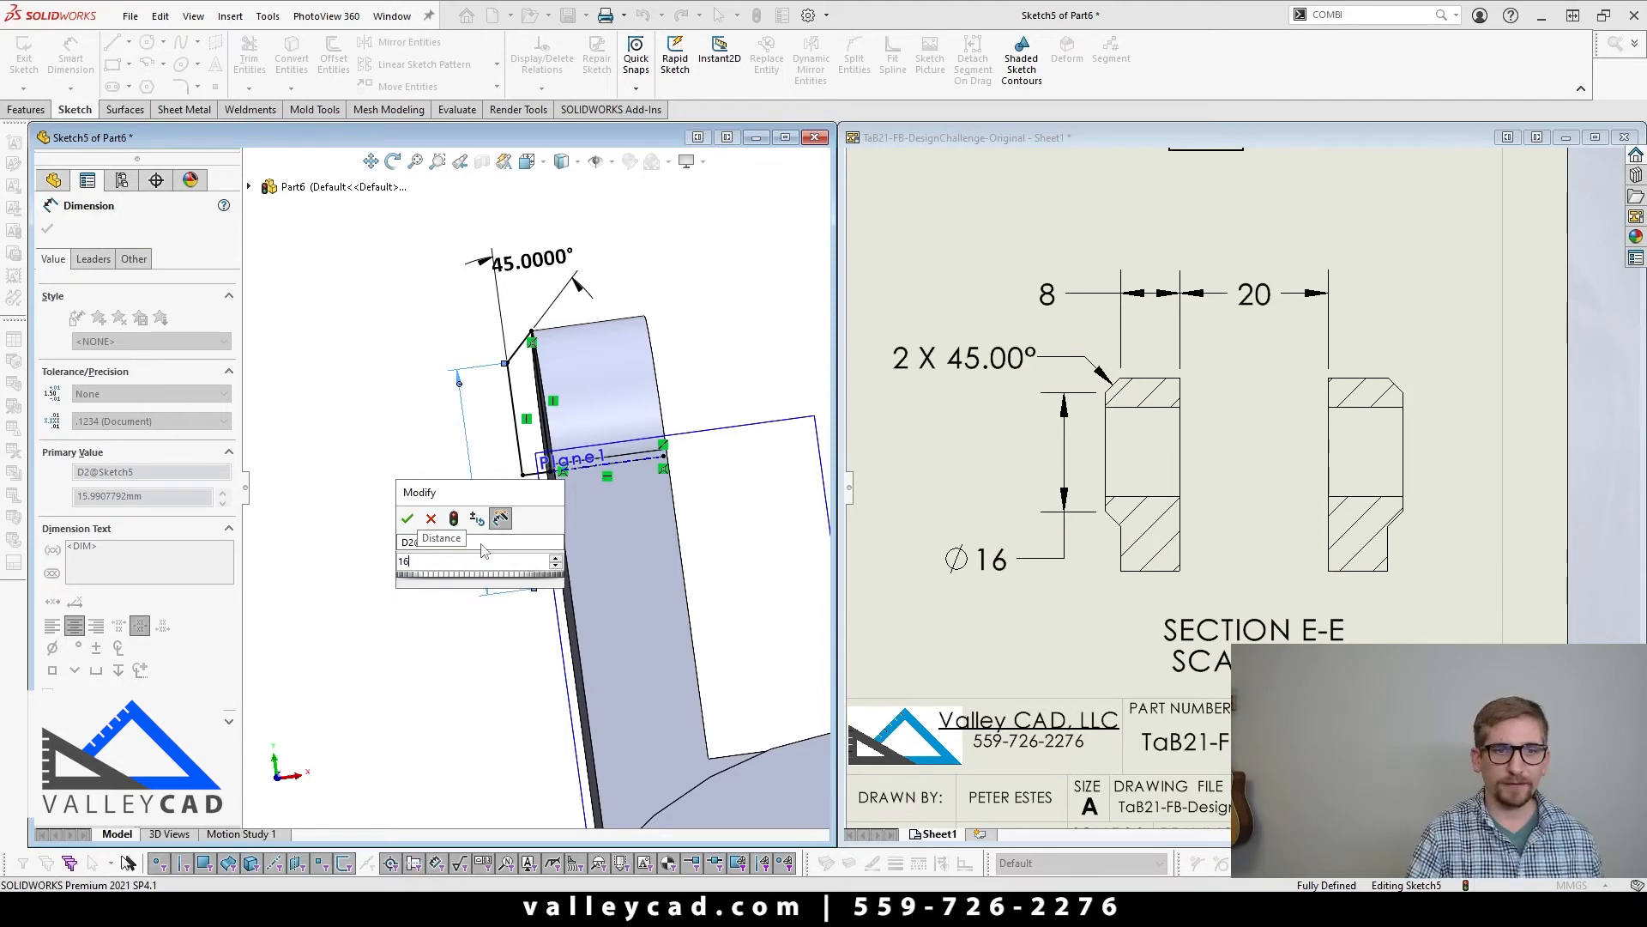
key(Return)
scroll(441, 605, up, 5)
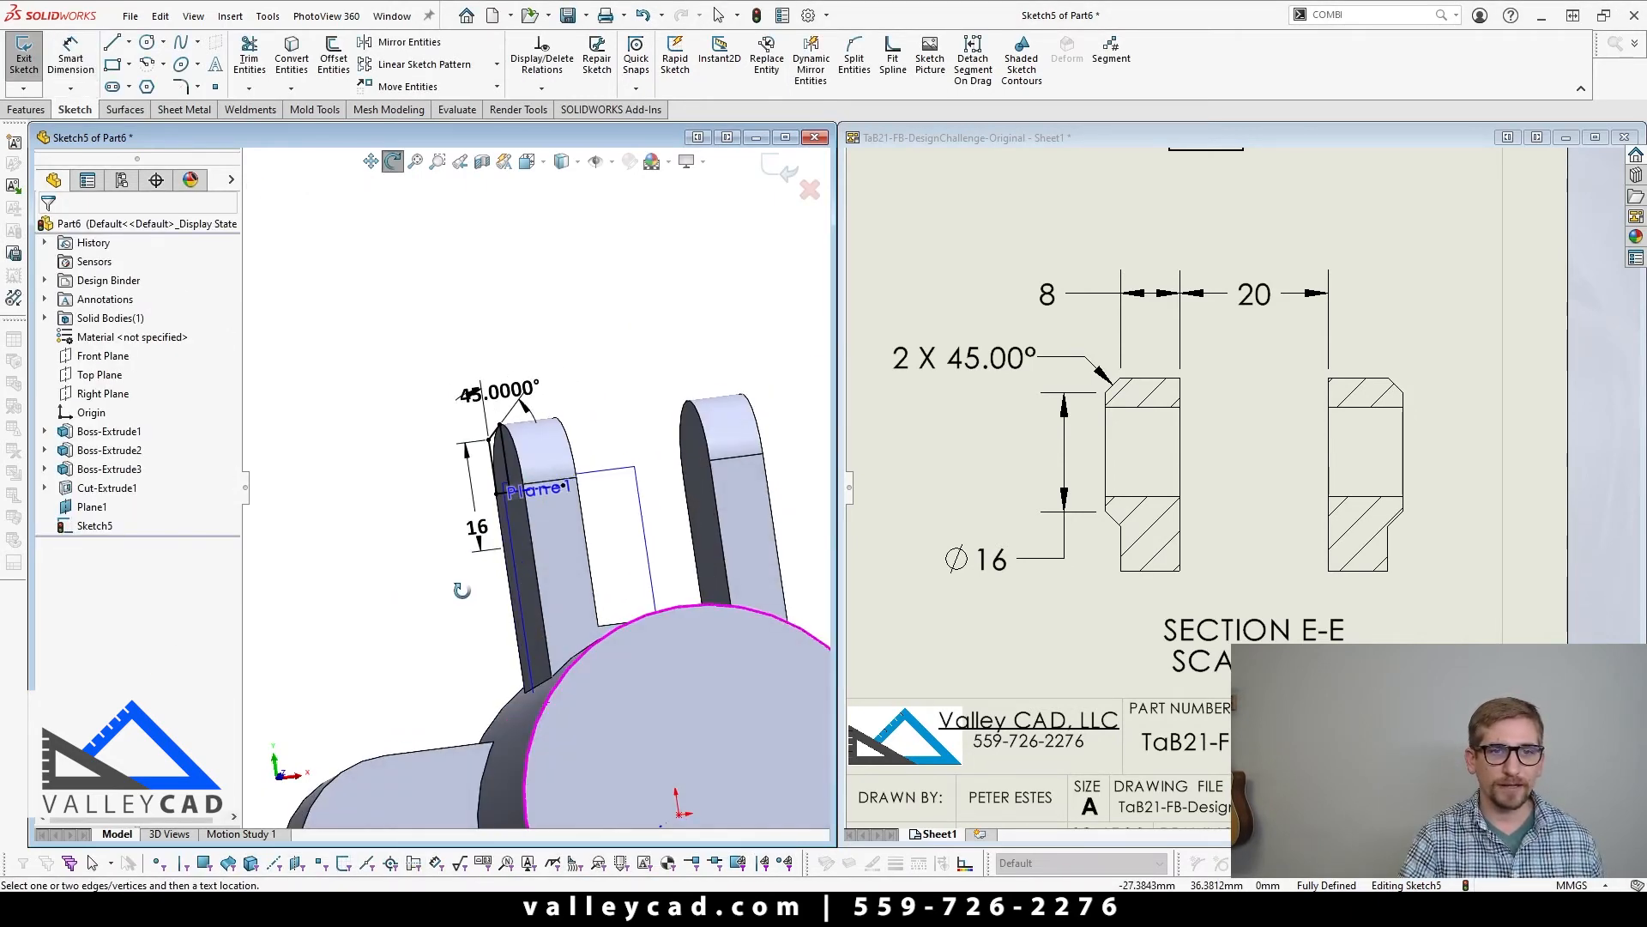
Step: Revolve the pad profile 360° about the centerline as a separate body, with merging turned off
click(26, 109)
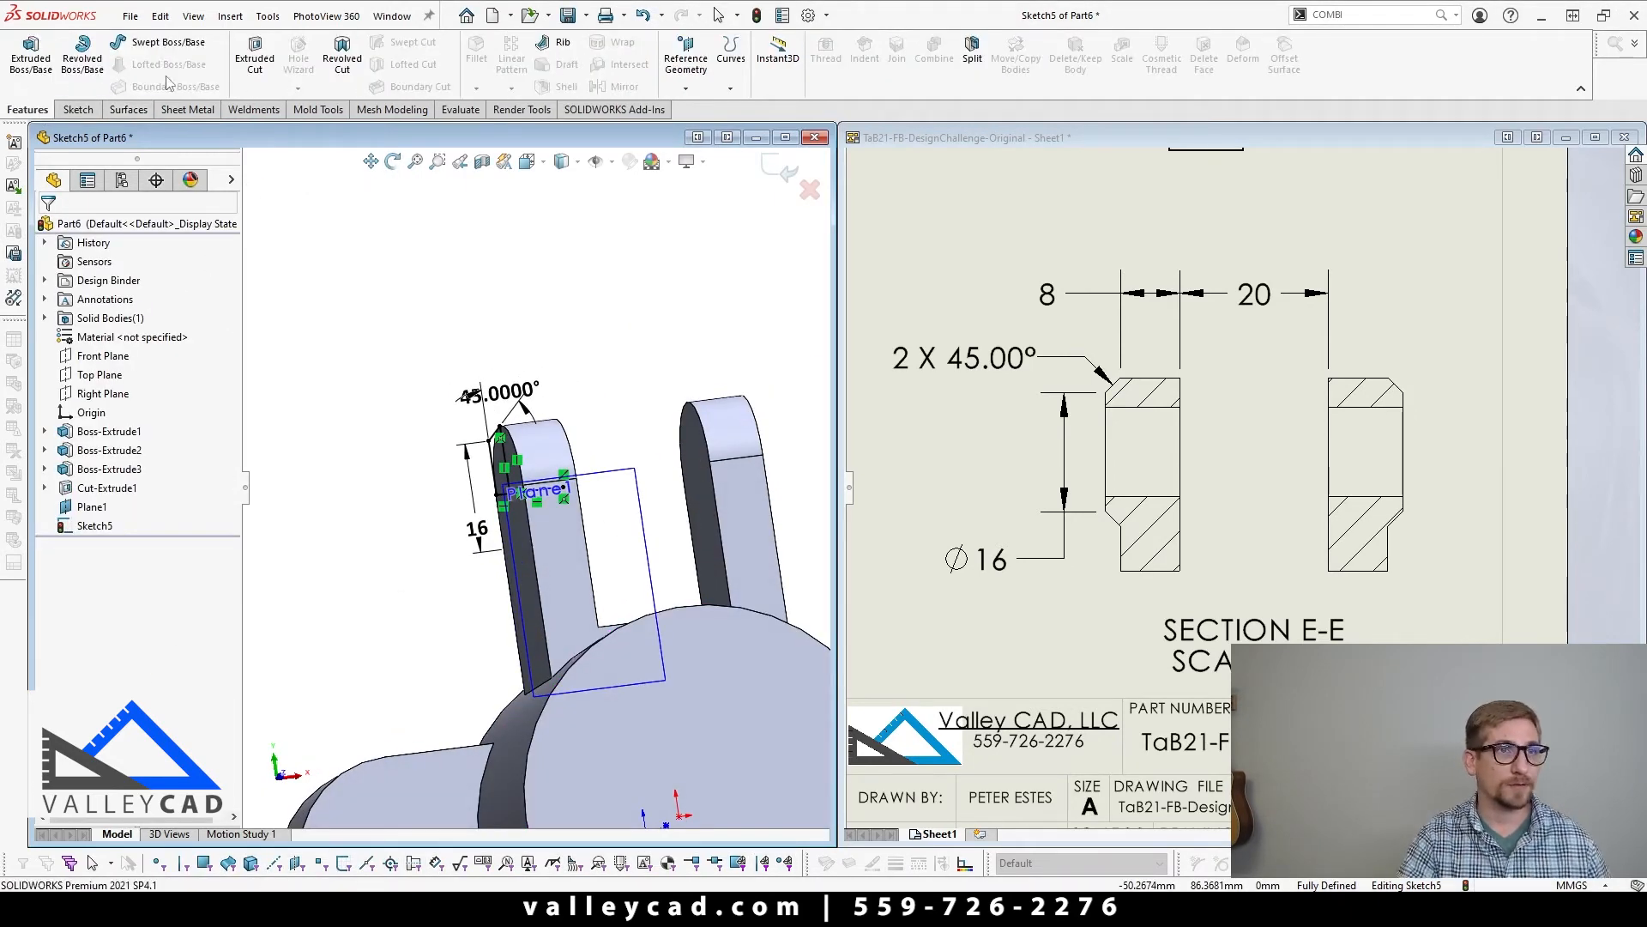
click(94, 74)
scroll(522, 521, down, 3)
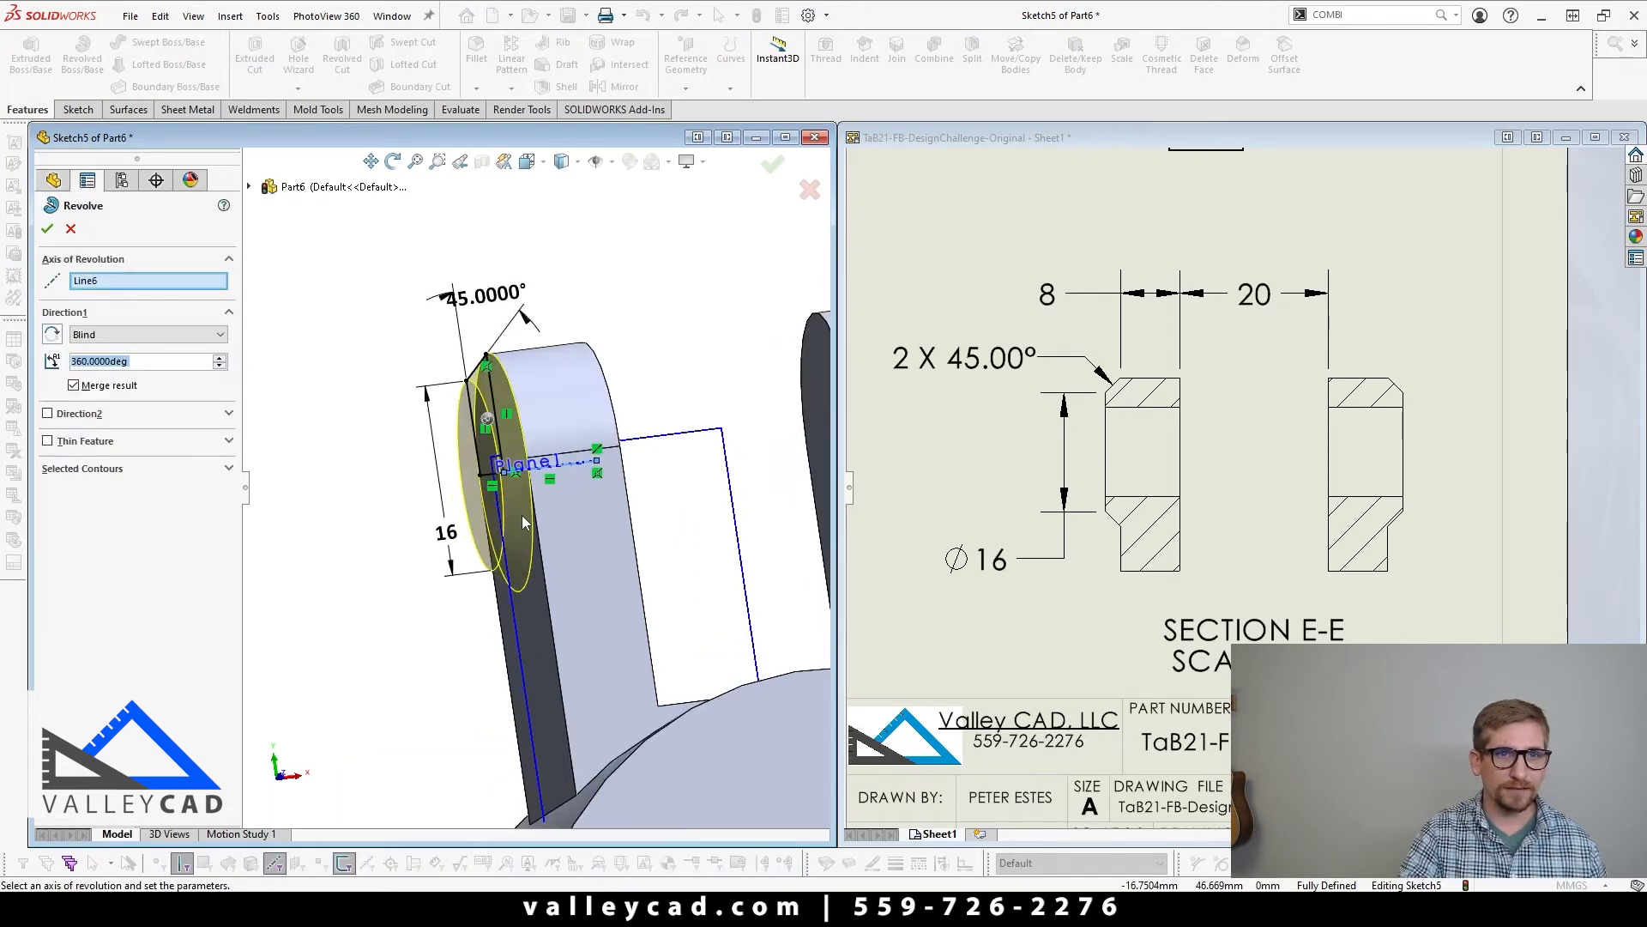
mouse_move(522, 520)
middle_down()
mouse_move(556, 463)
mouse_move(598, 473)
mouse_move(541, 499)
middle_up()
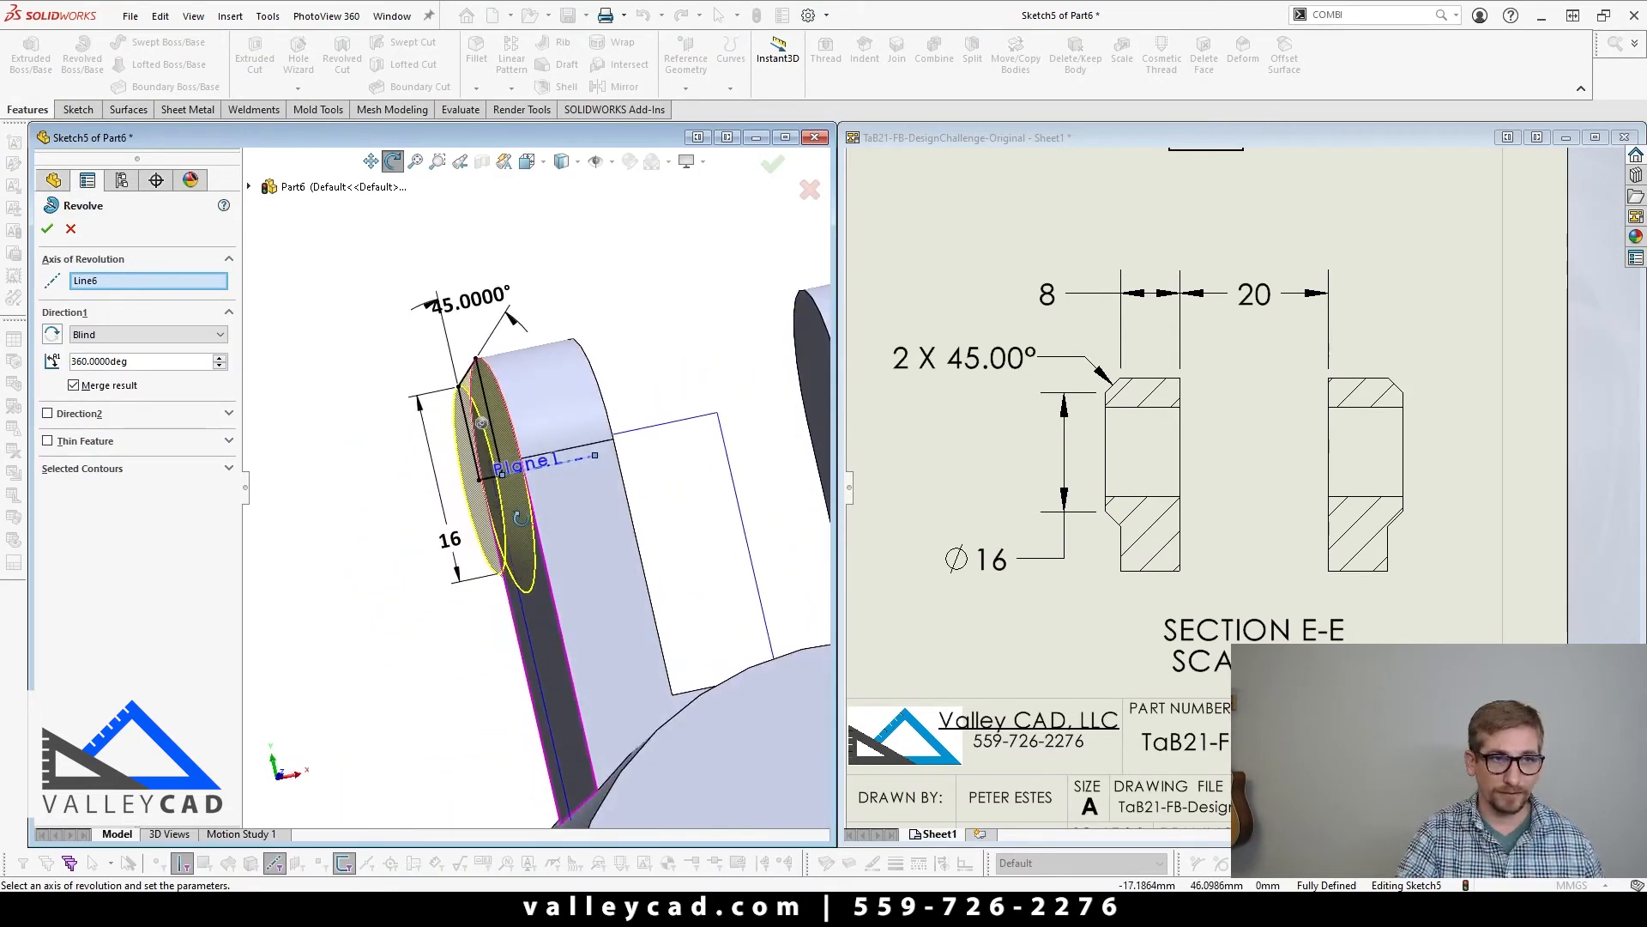
click(74, 385)
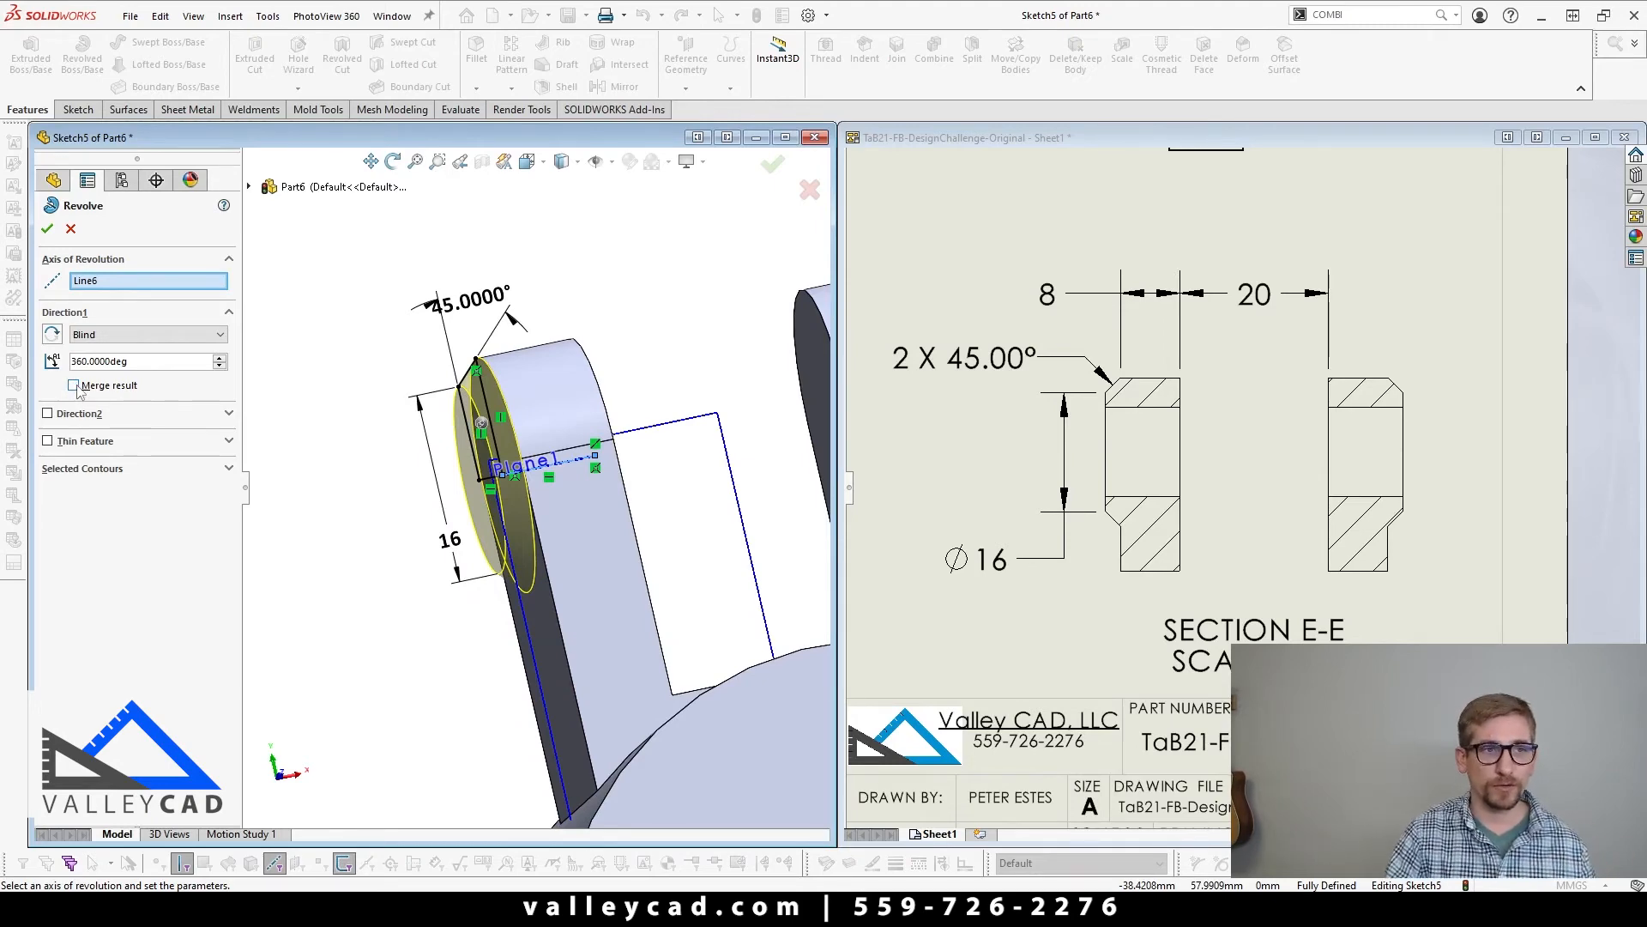
click(48, 229)
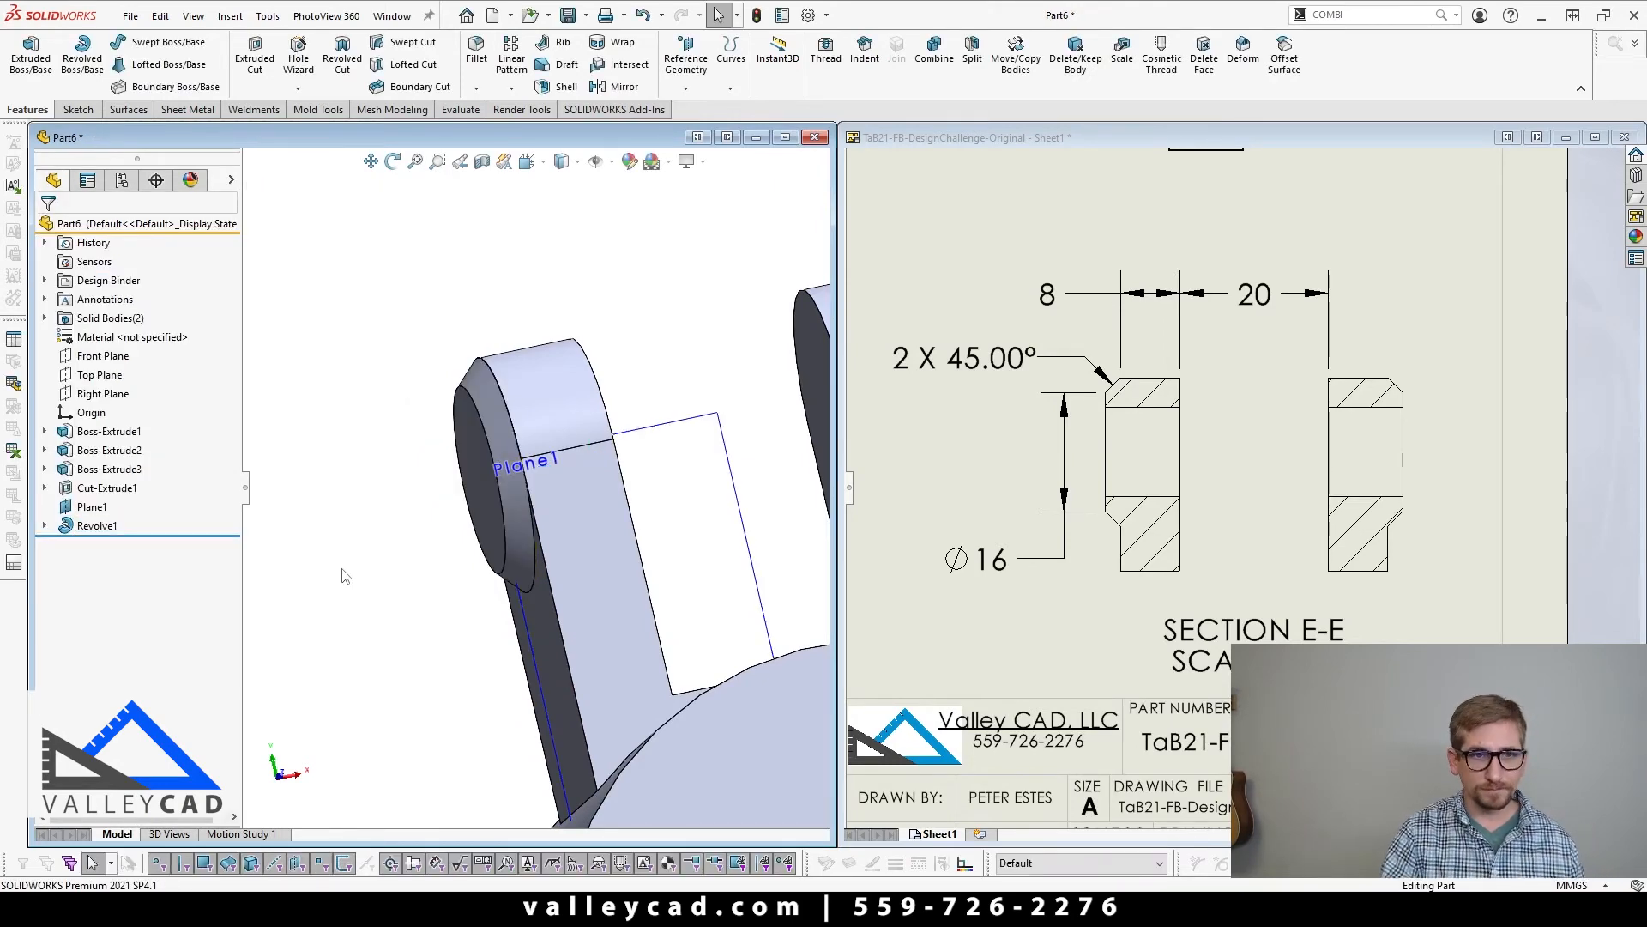
Step: Examine the revolved pad and the bracket's main body from the front and in the list of solid bodies
key(ctrl+1)
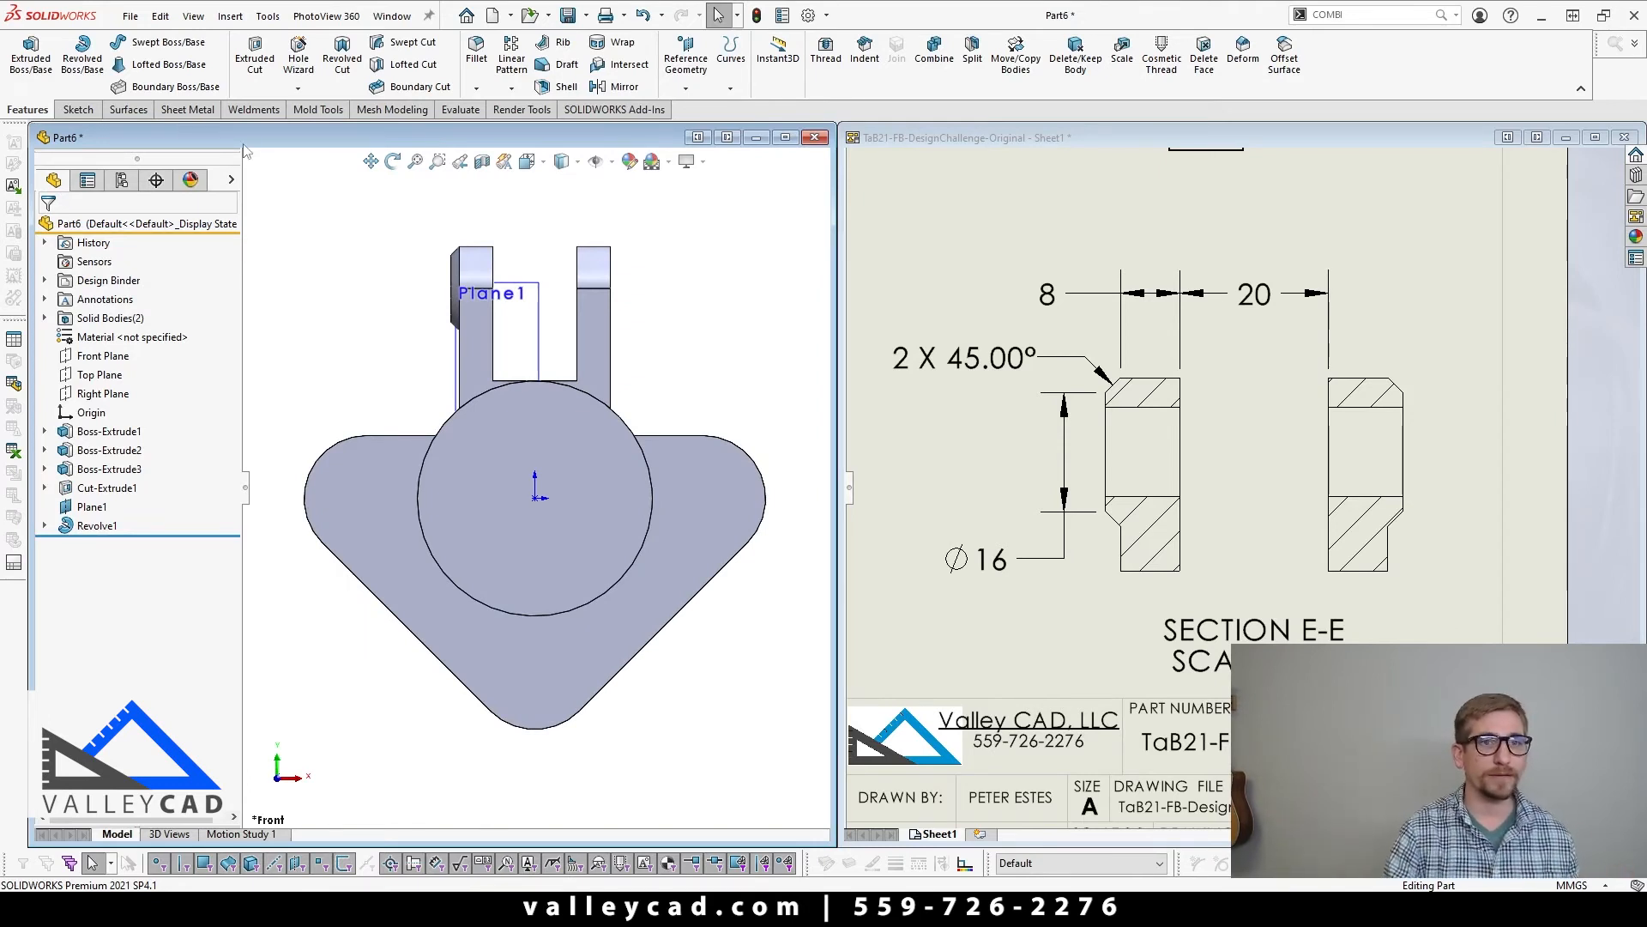
click(455, 276)
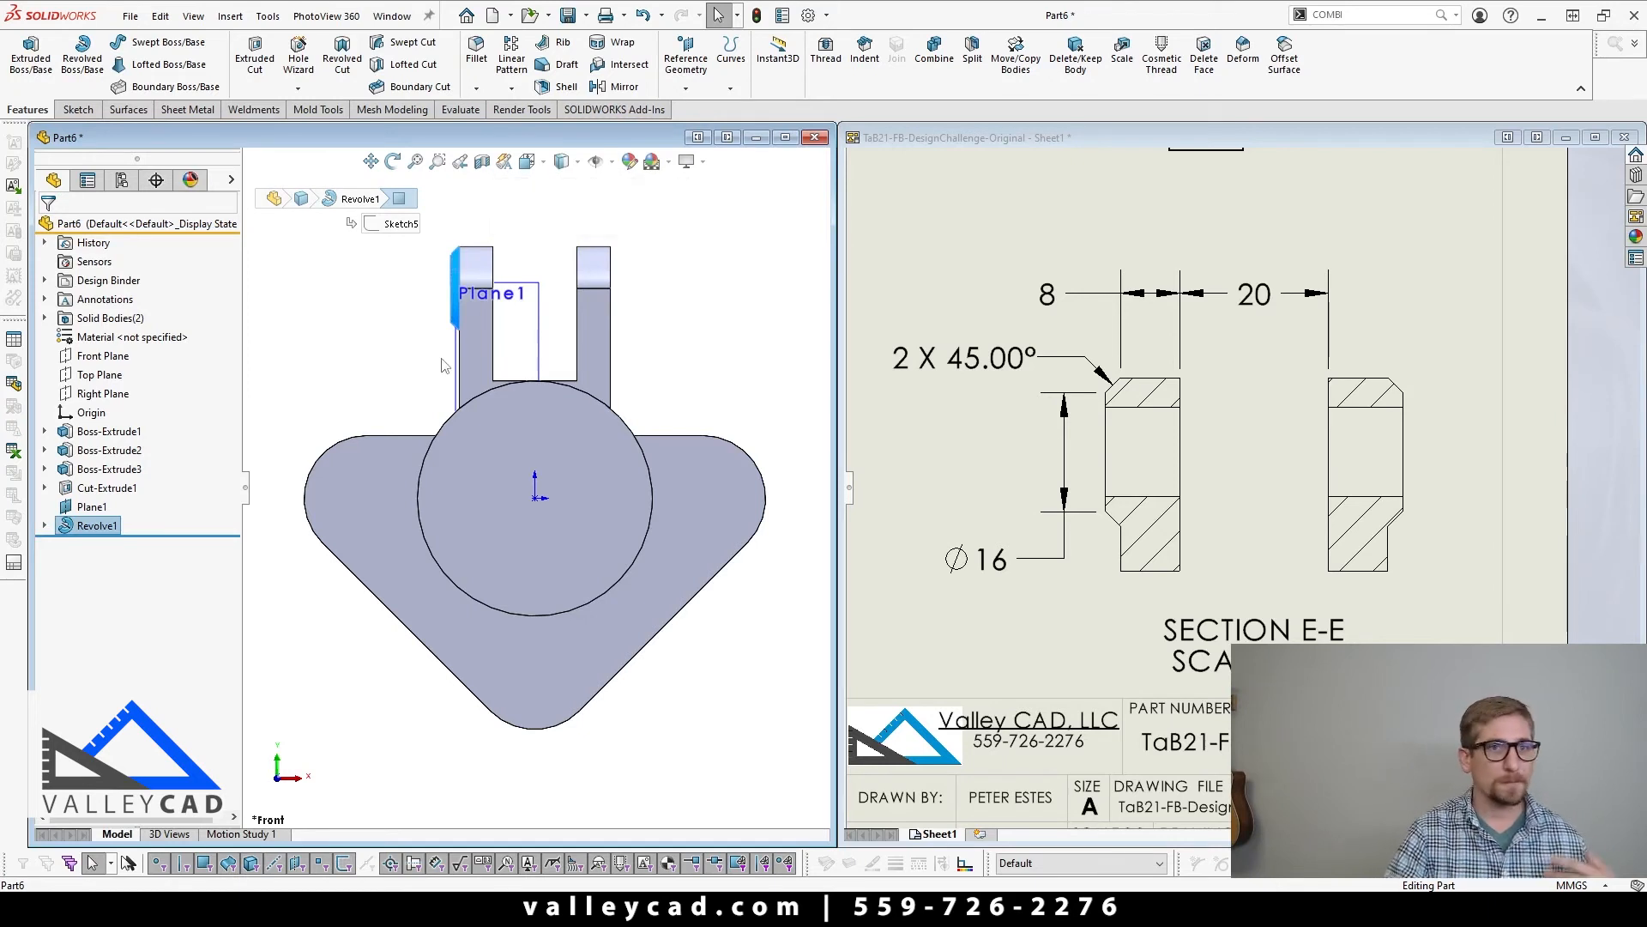
click(352, 361)
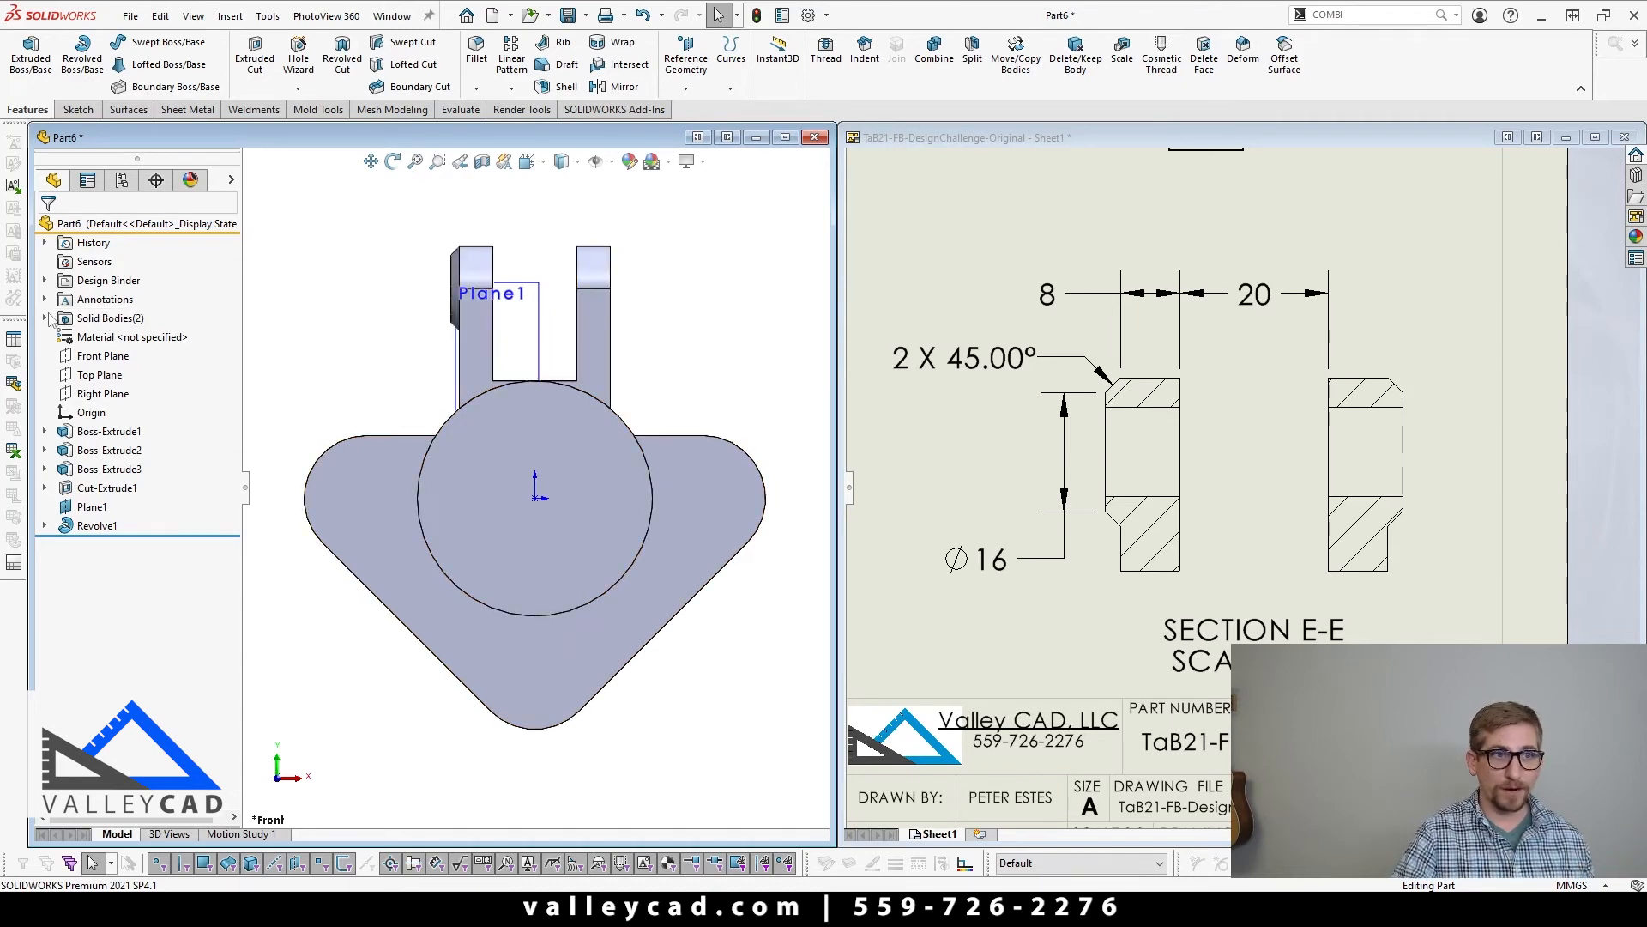
double_click(101, 319)
click(117, 338)
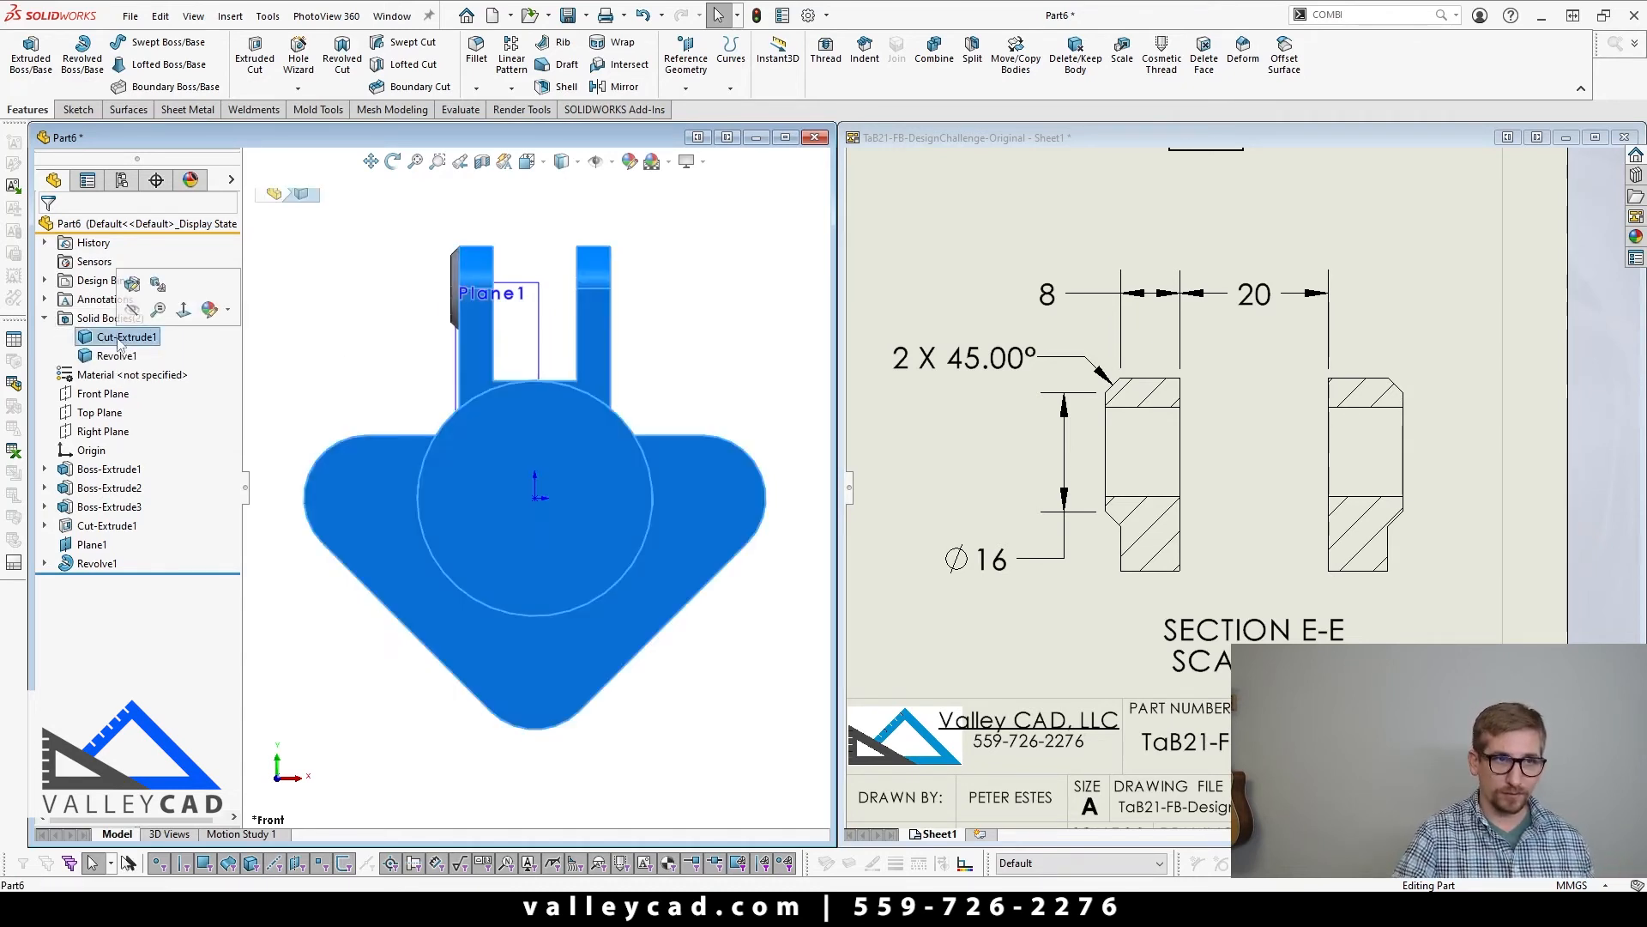
click(297, 390)
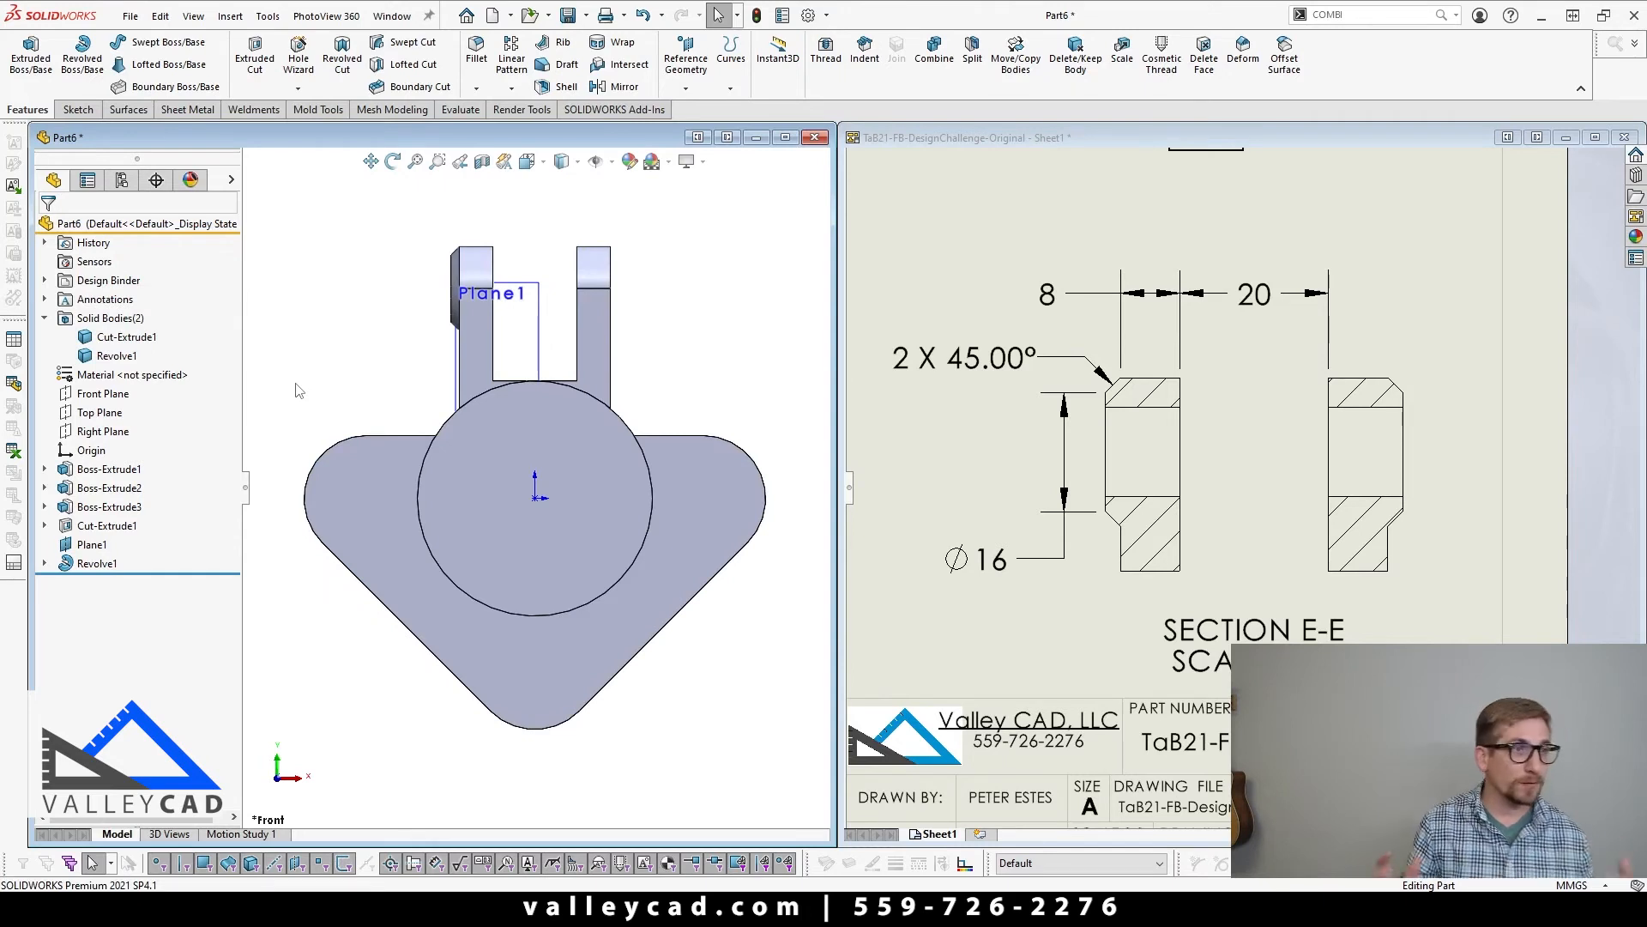
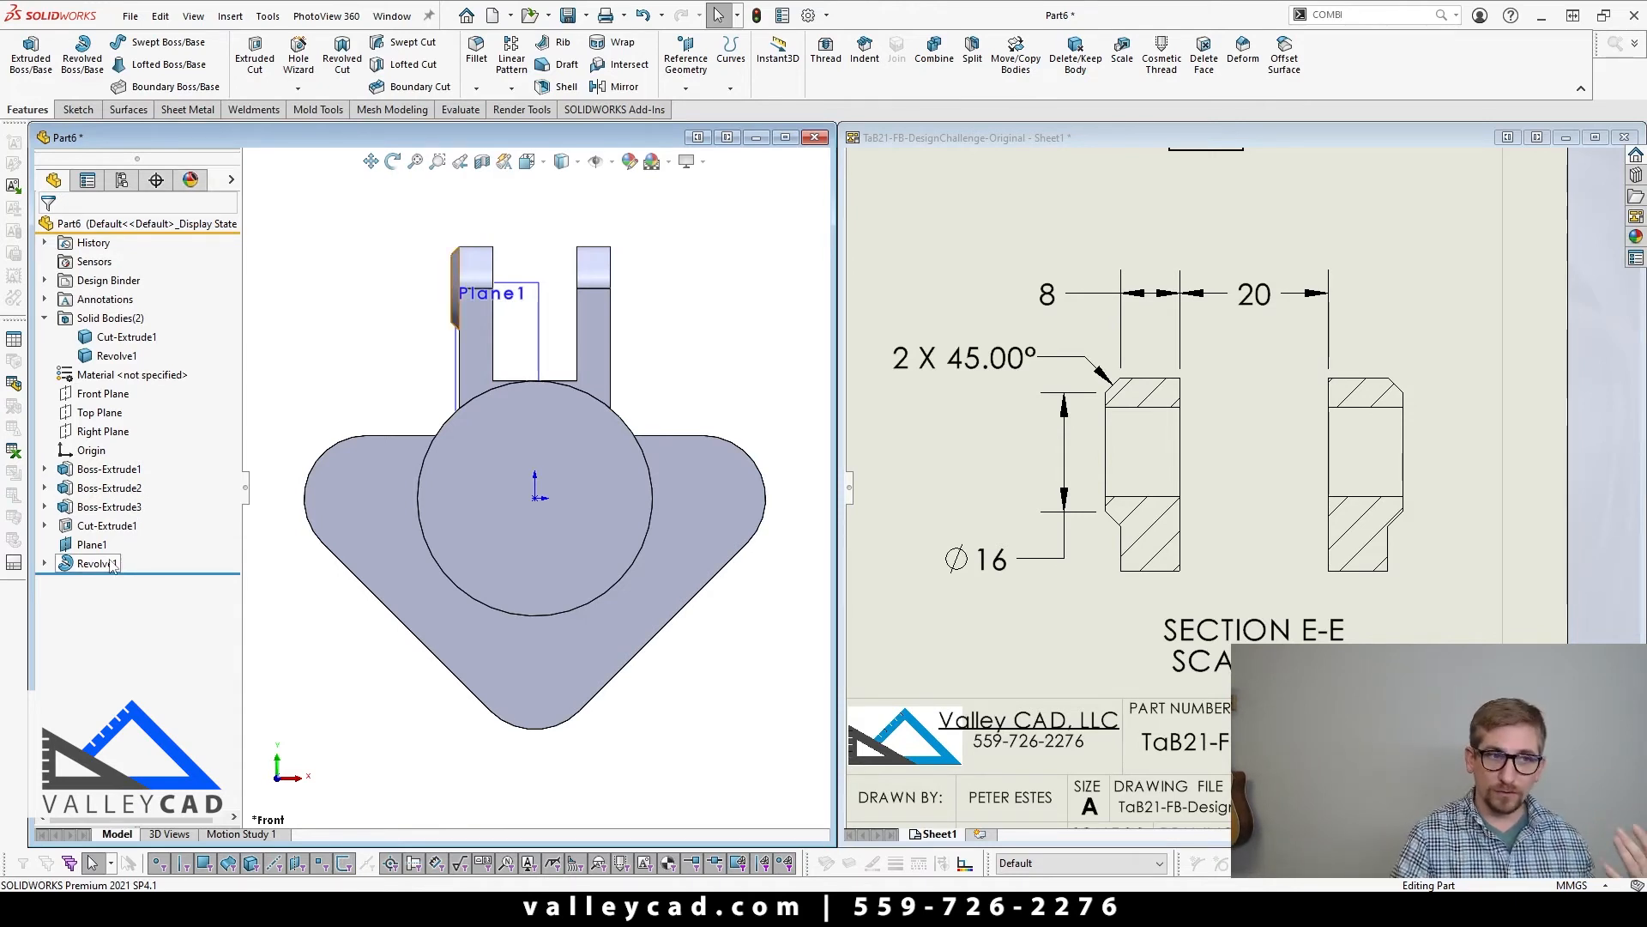
Step: Mirror the revolved pad body about the Right Plane onto the outer side of the other ear
middle_drag(357, 221, 501, 200)
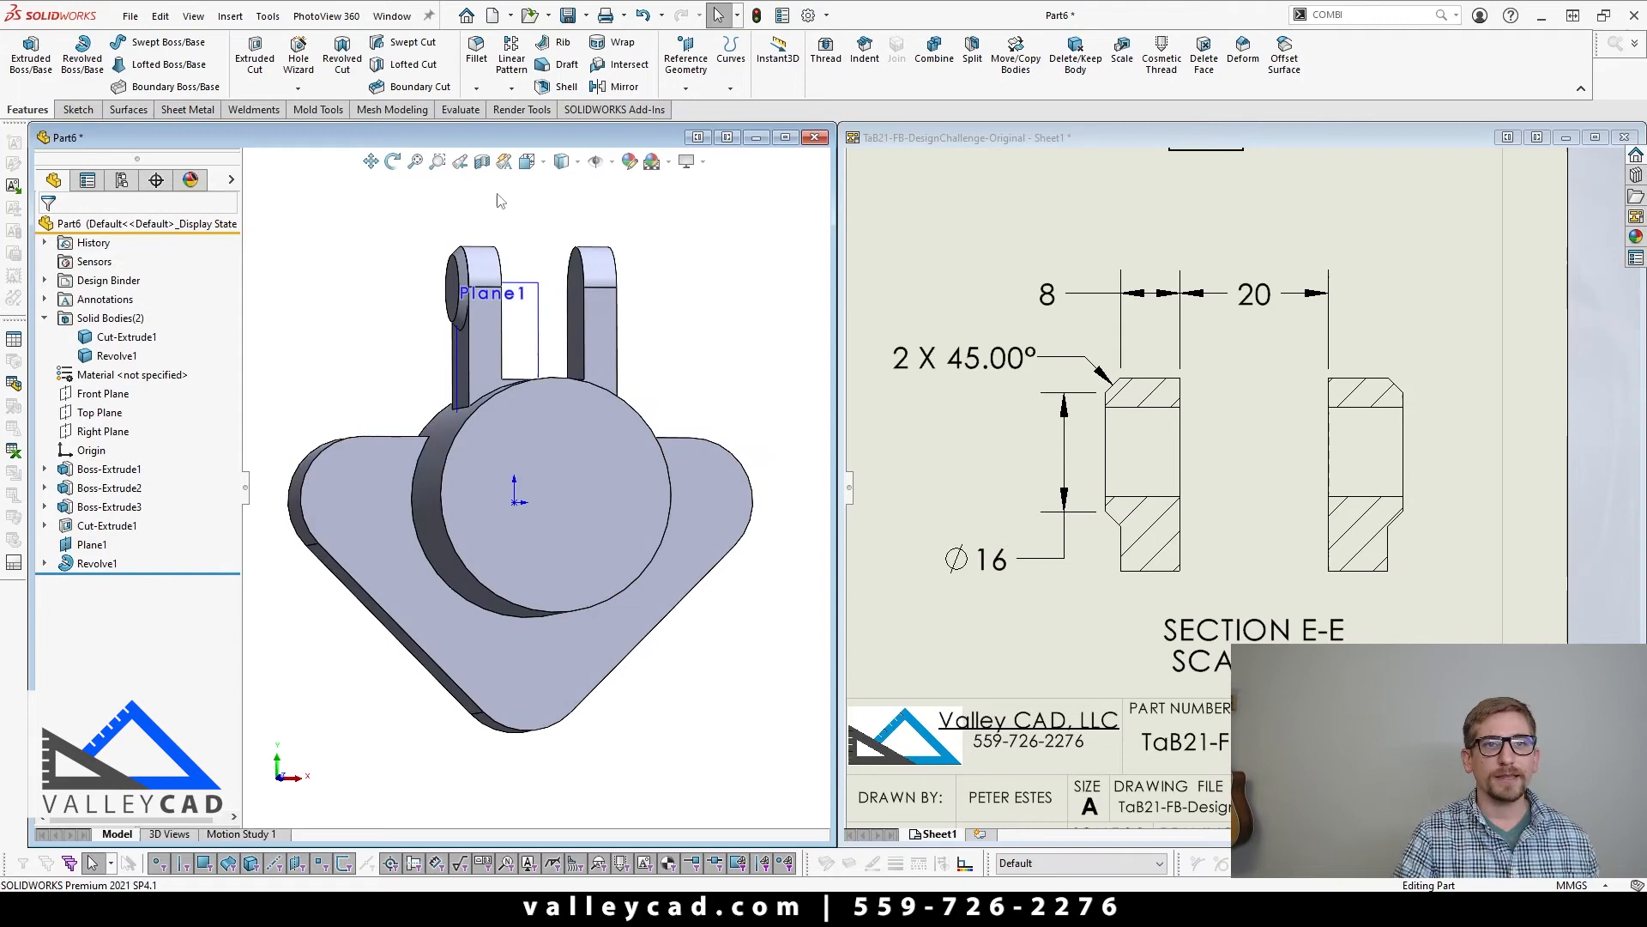
click(617, 89)
click(254, 187)
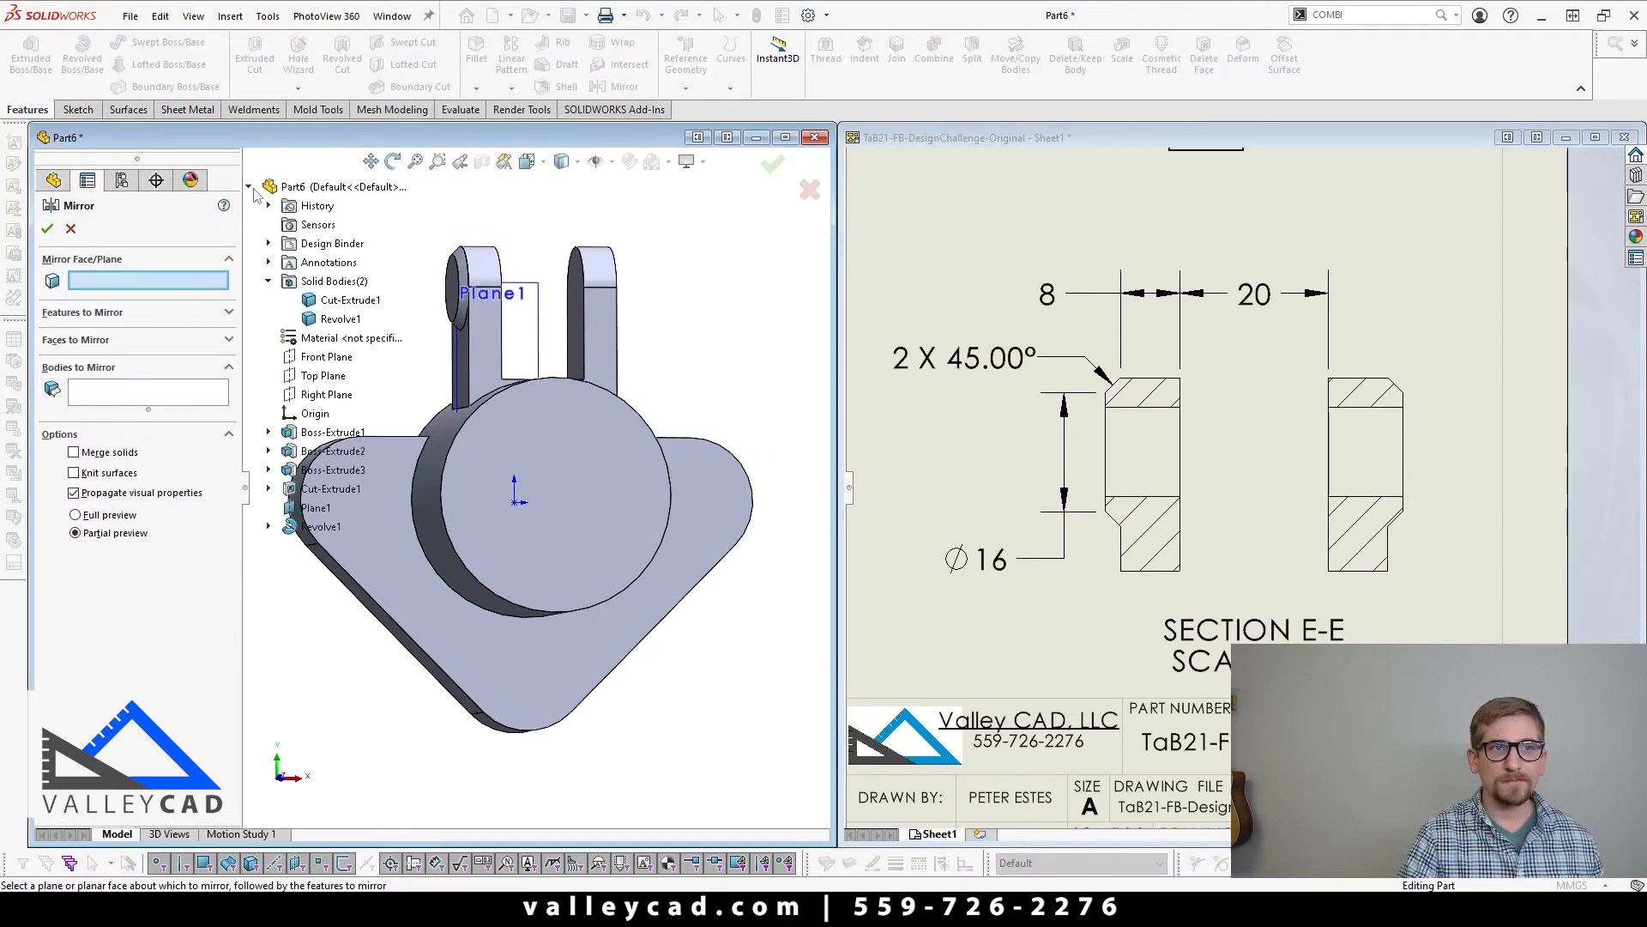
click(326, 394)
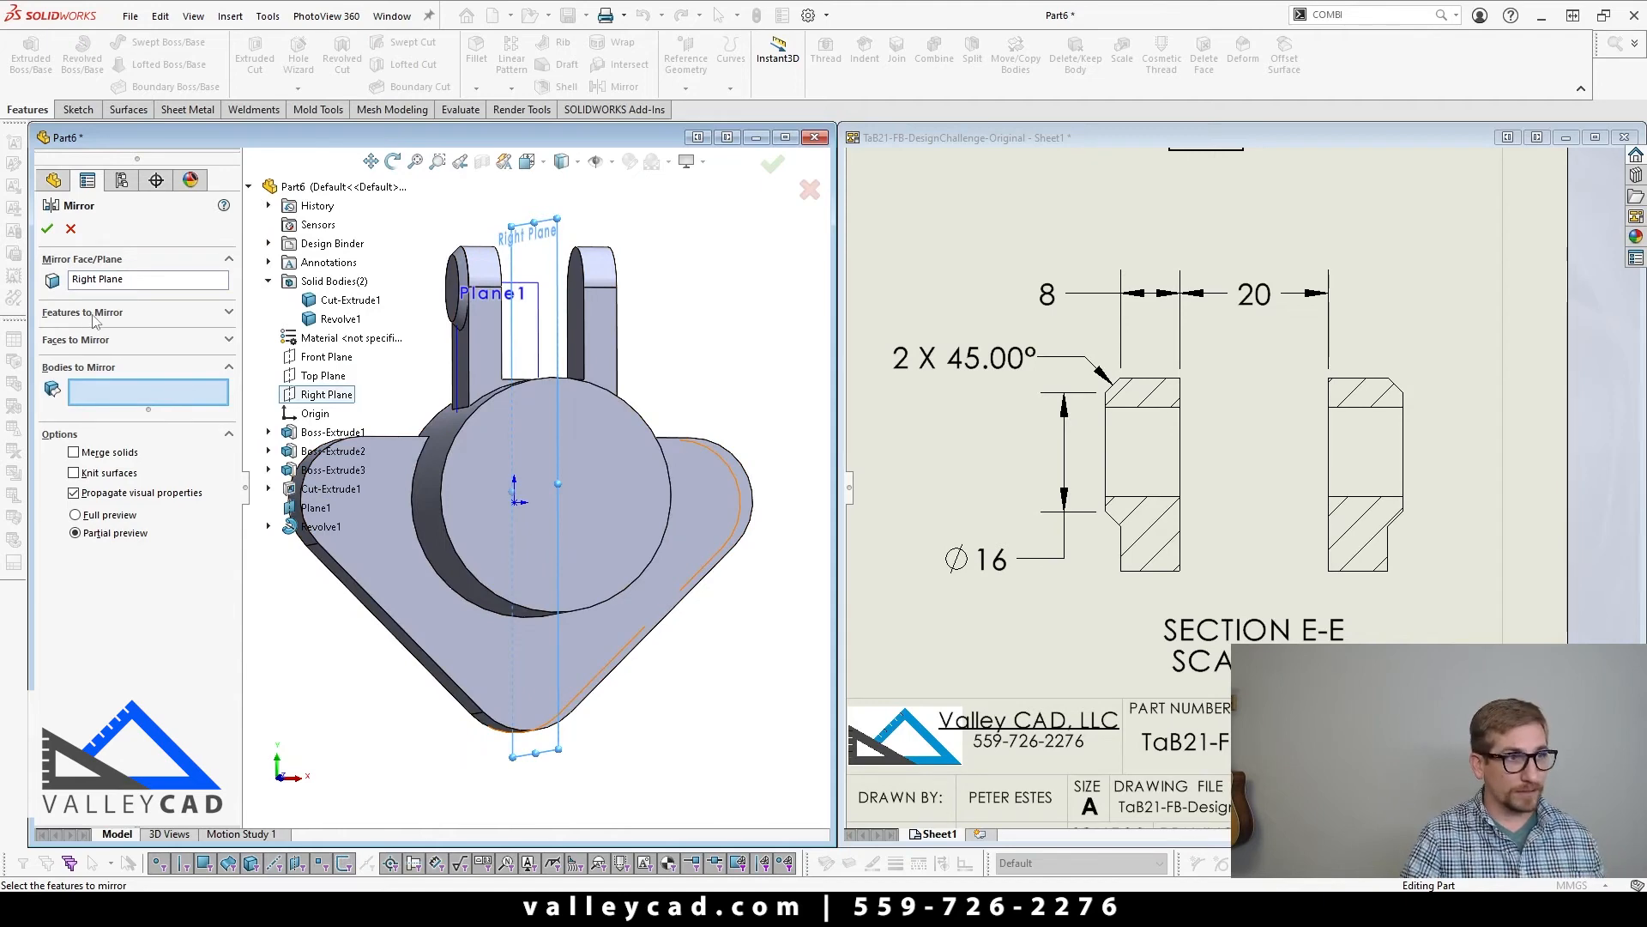
scroll(491, 251, down, 3)
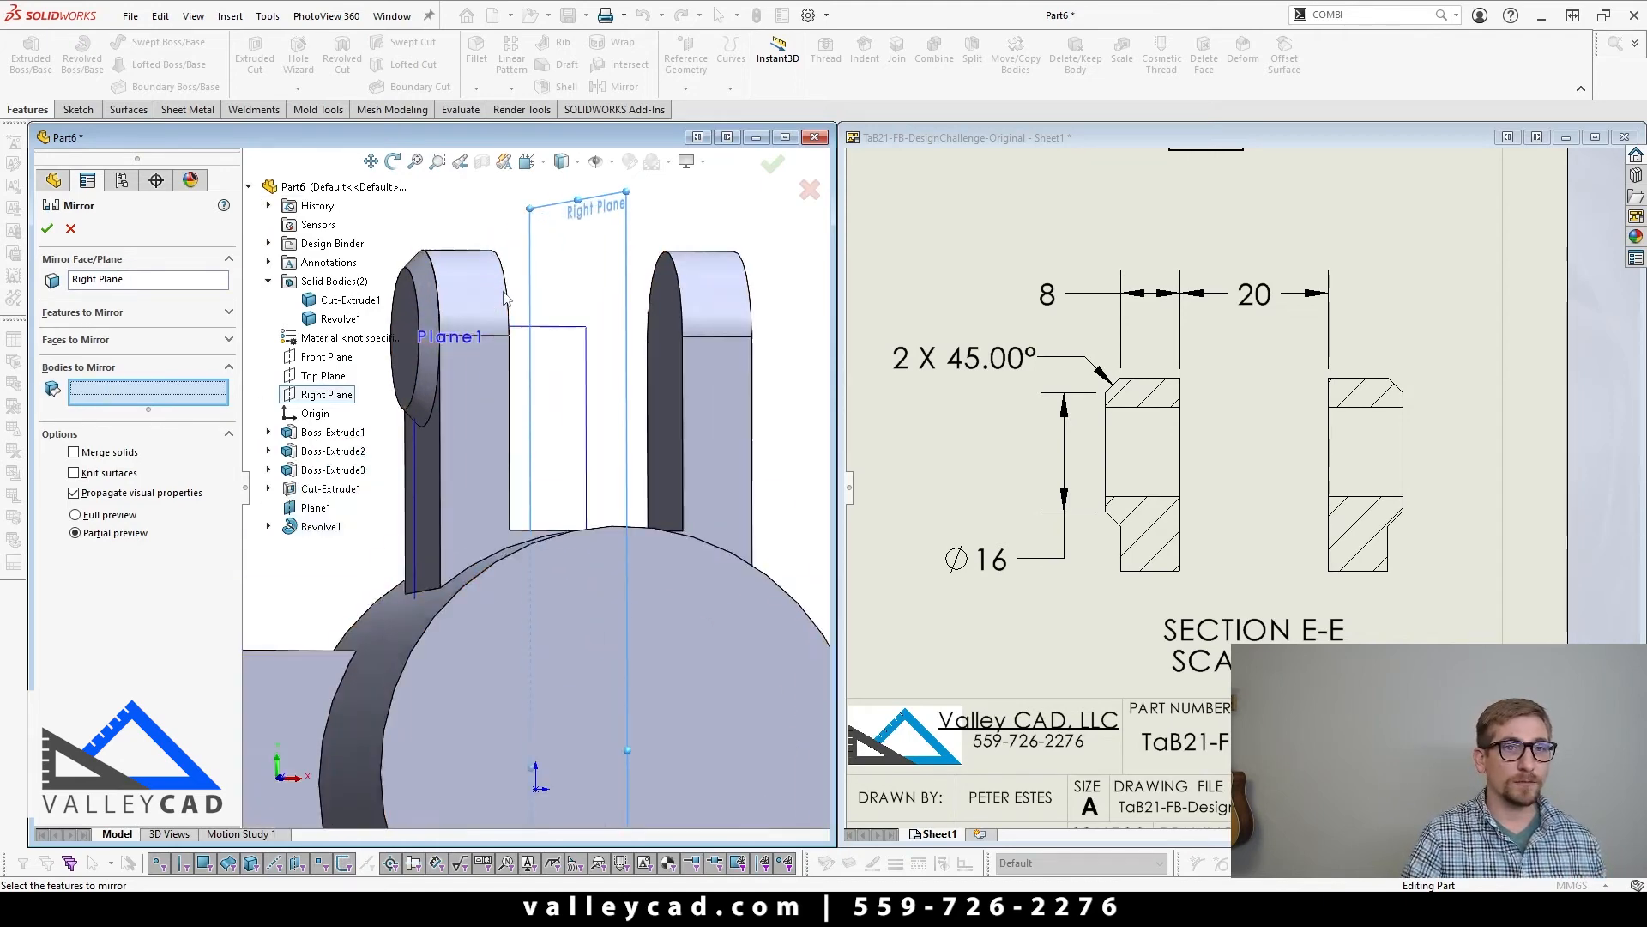
click(423, 322)
right_click(419, 316)
scroll(419, 316, up, 3)
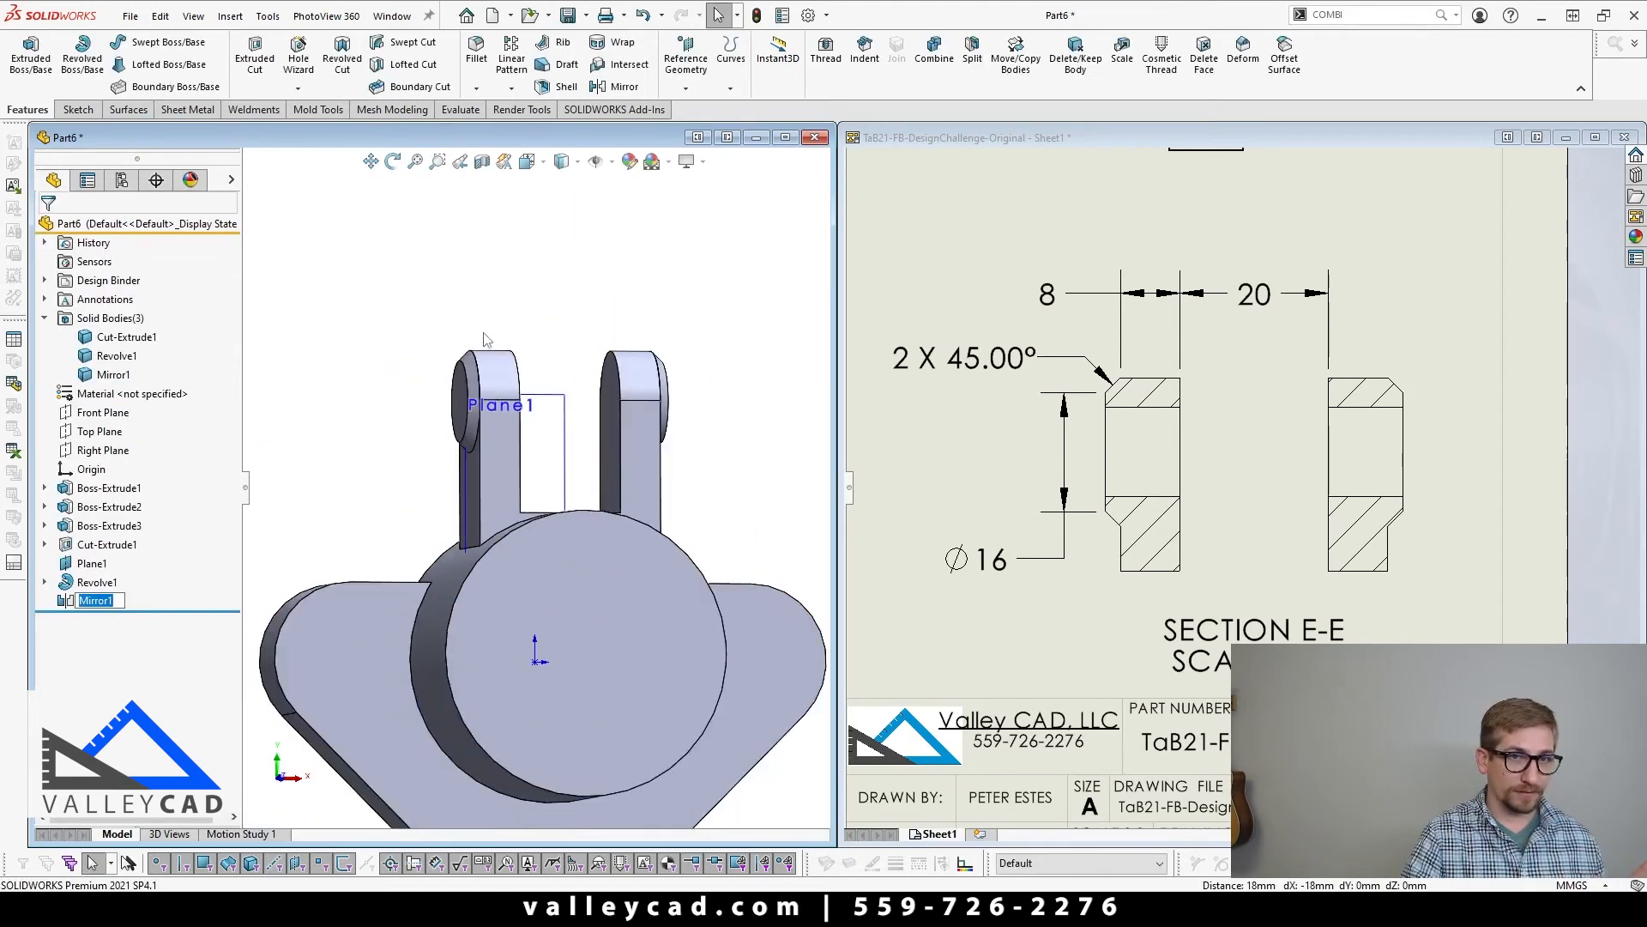
Step: Combine the bracket body and both pad bodies into a single solid with the Add operation
scroll(489, 345, down, 1)
middle_drag(512, 367, 507, 340)
click(507, 335)
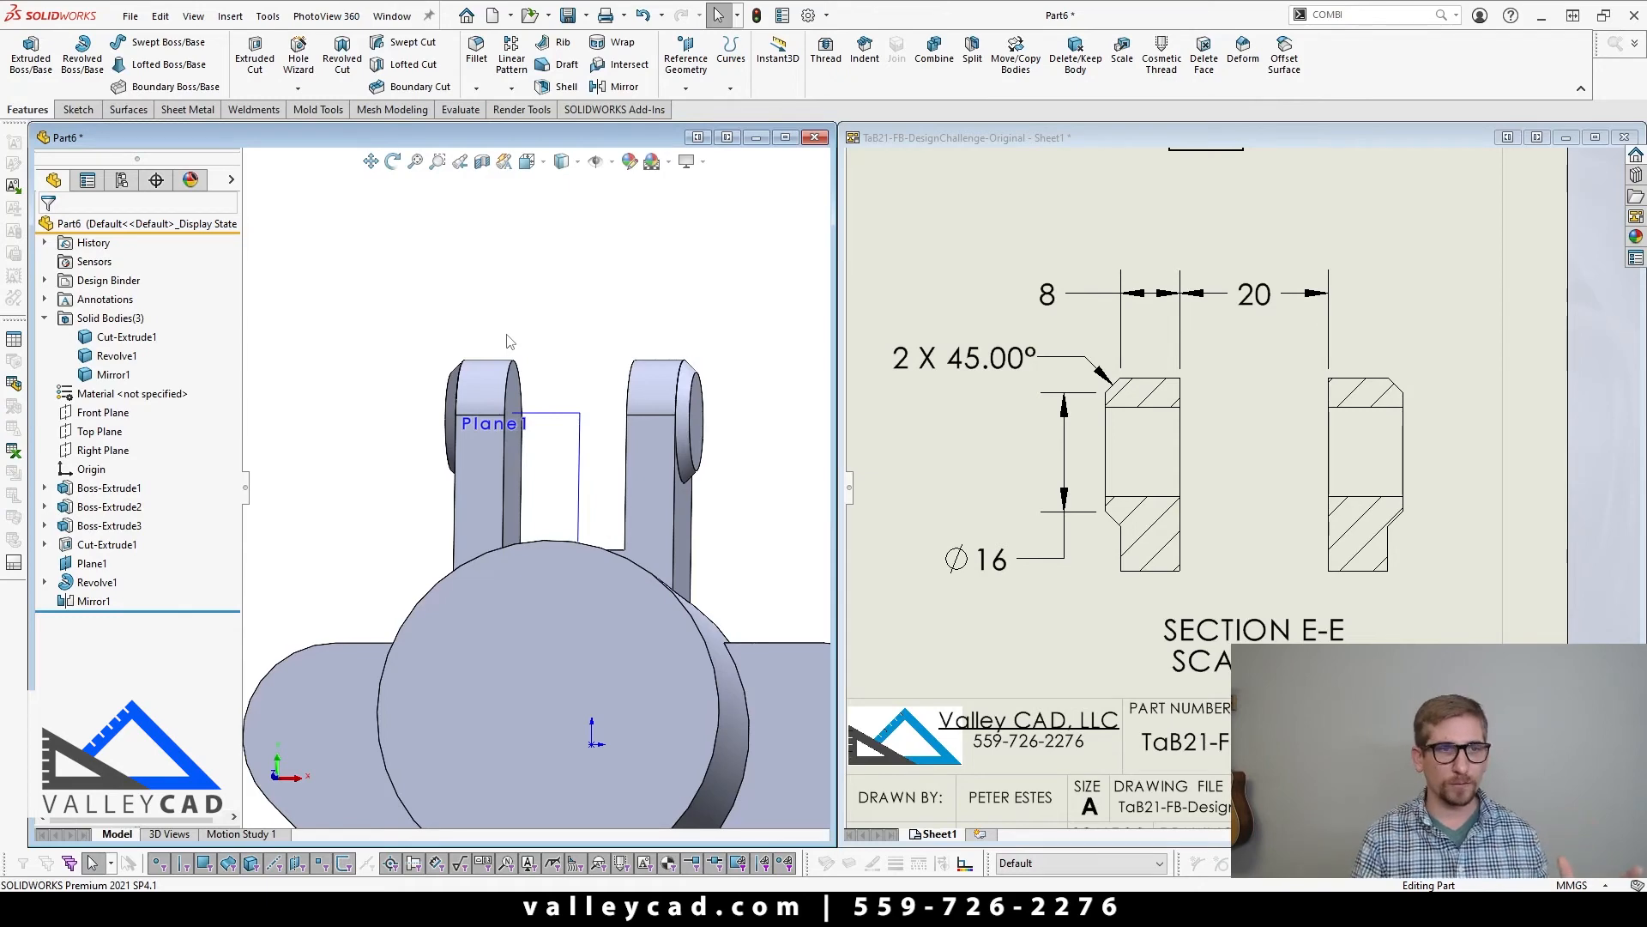
key(ctrl+5)
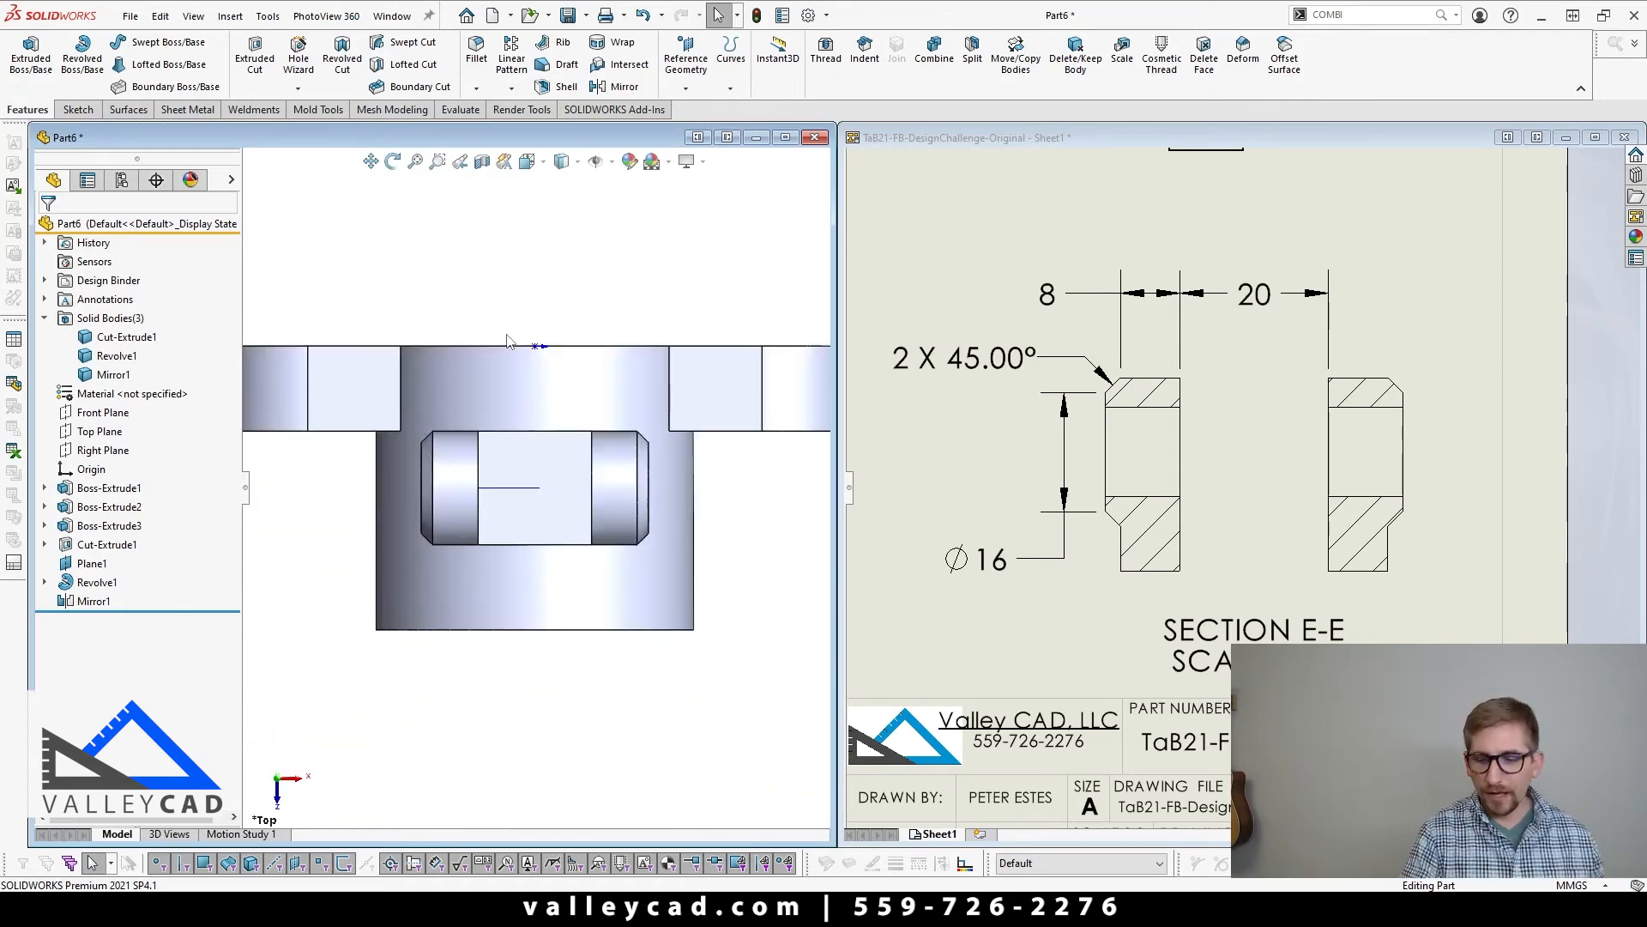
key(ctrl+1)
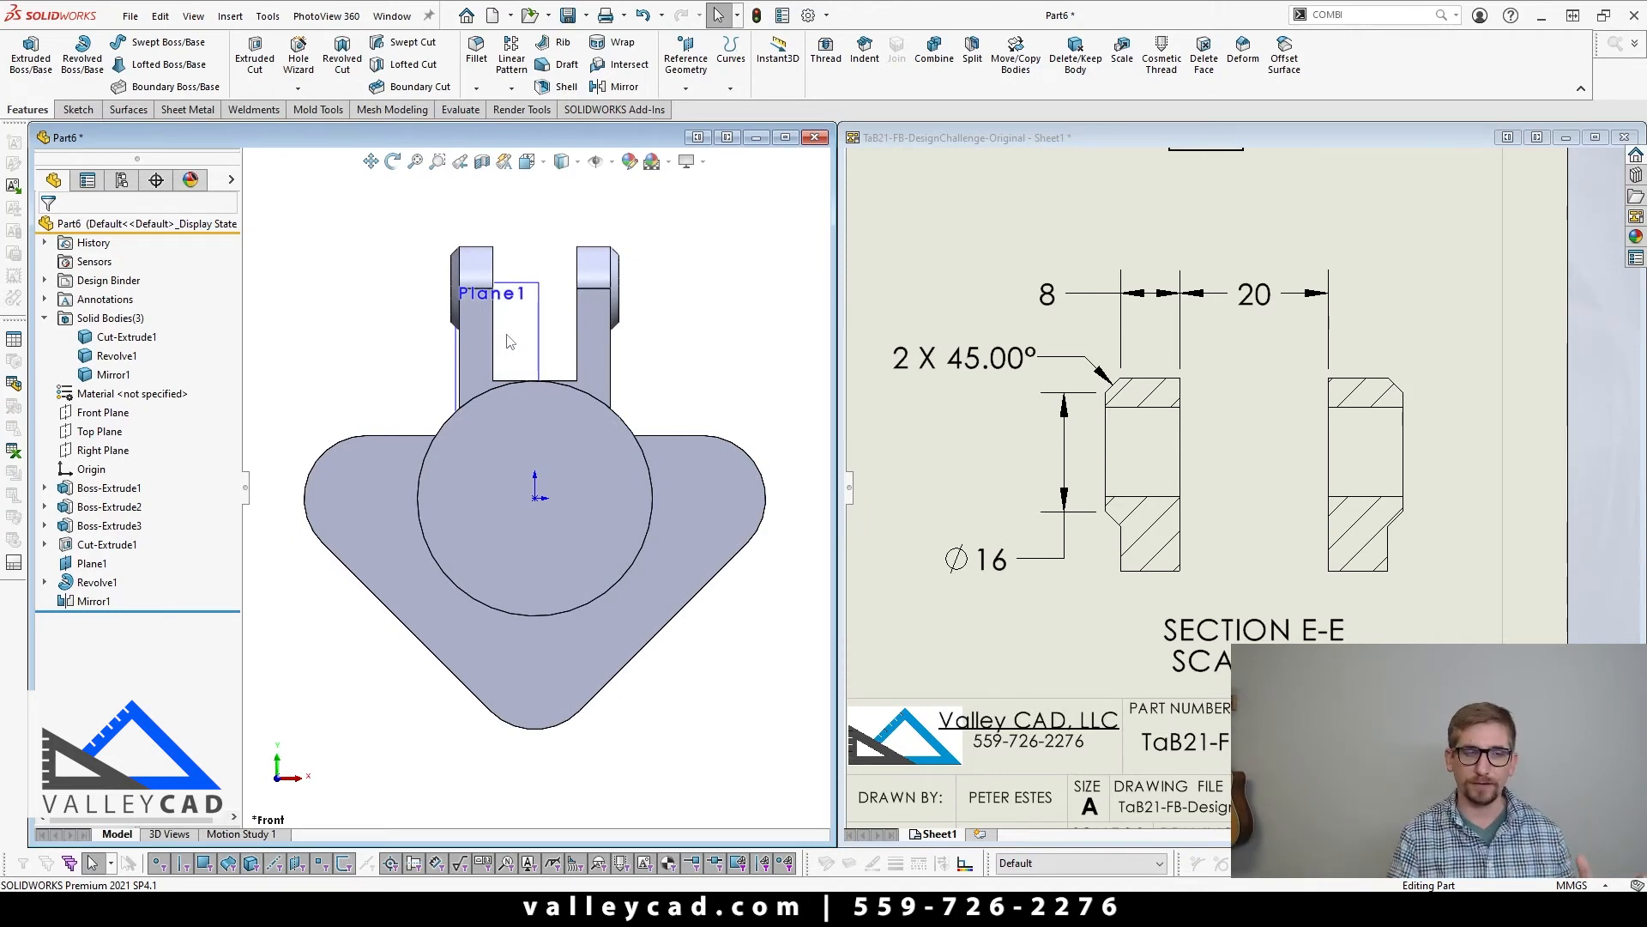
scroll(534, 488, up, 2)
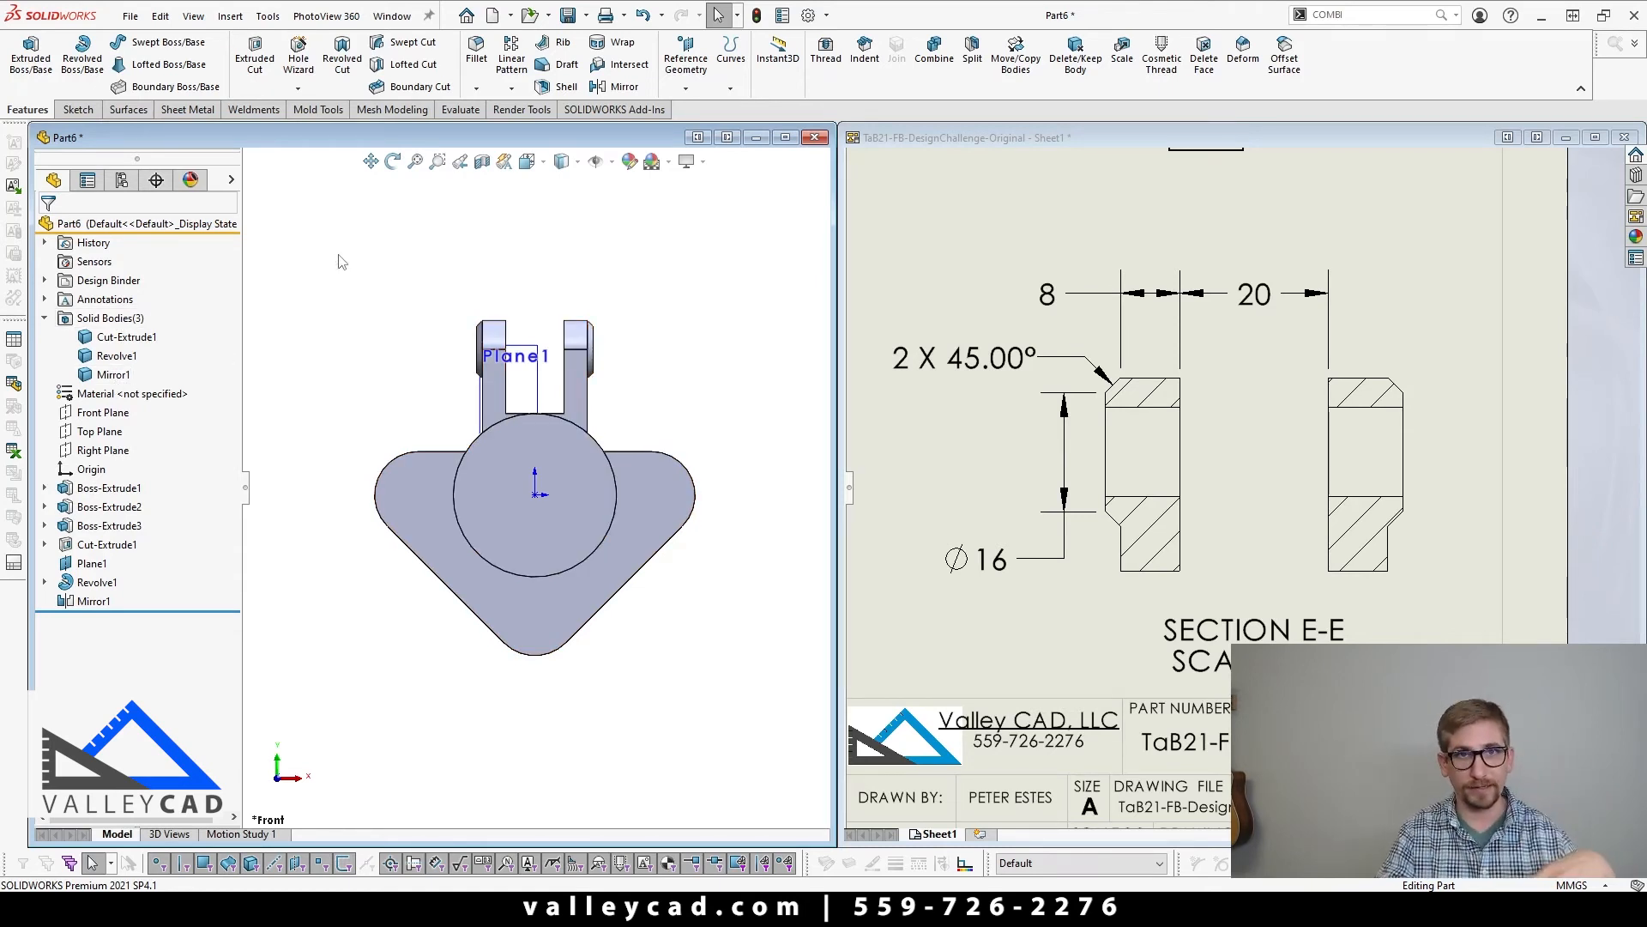
click(937, 54)
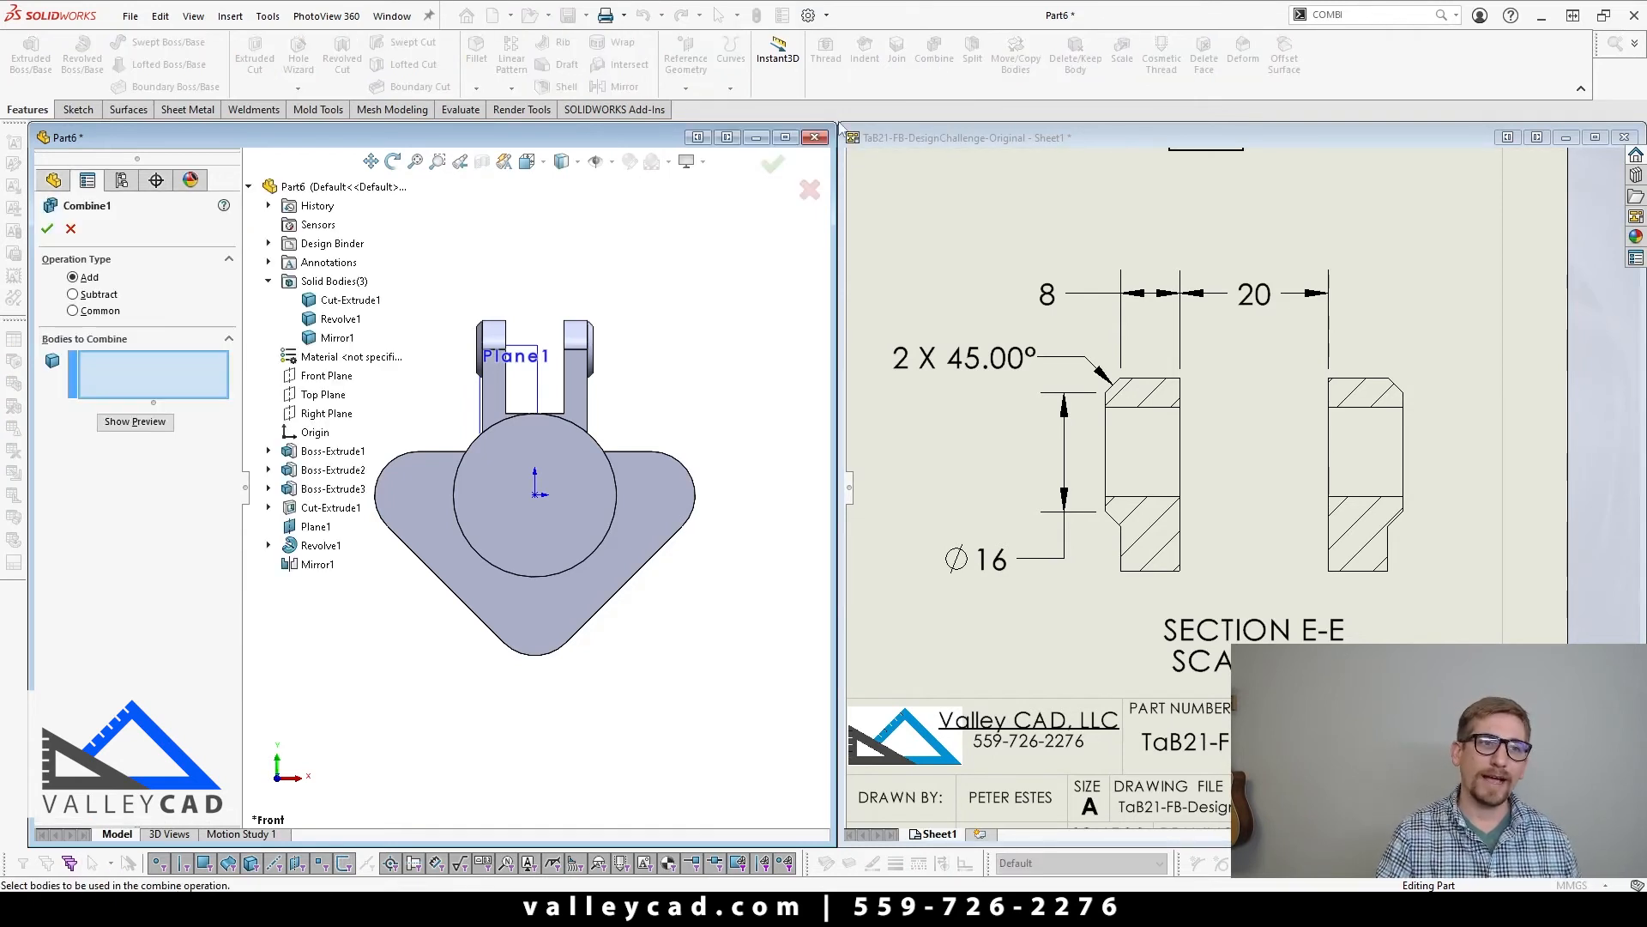
drag(415, 350, 658, 592)
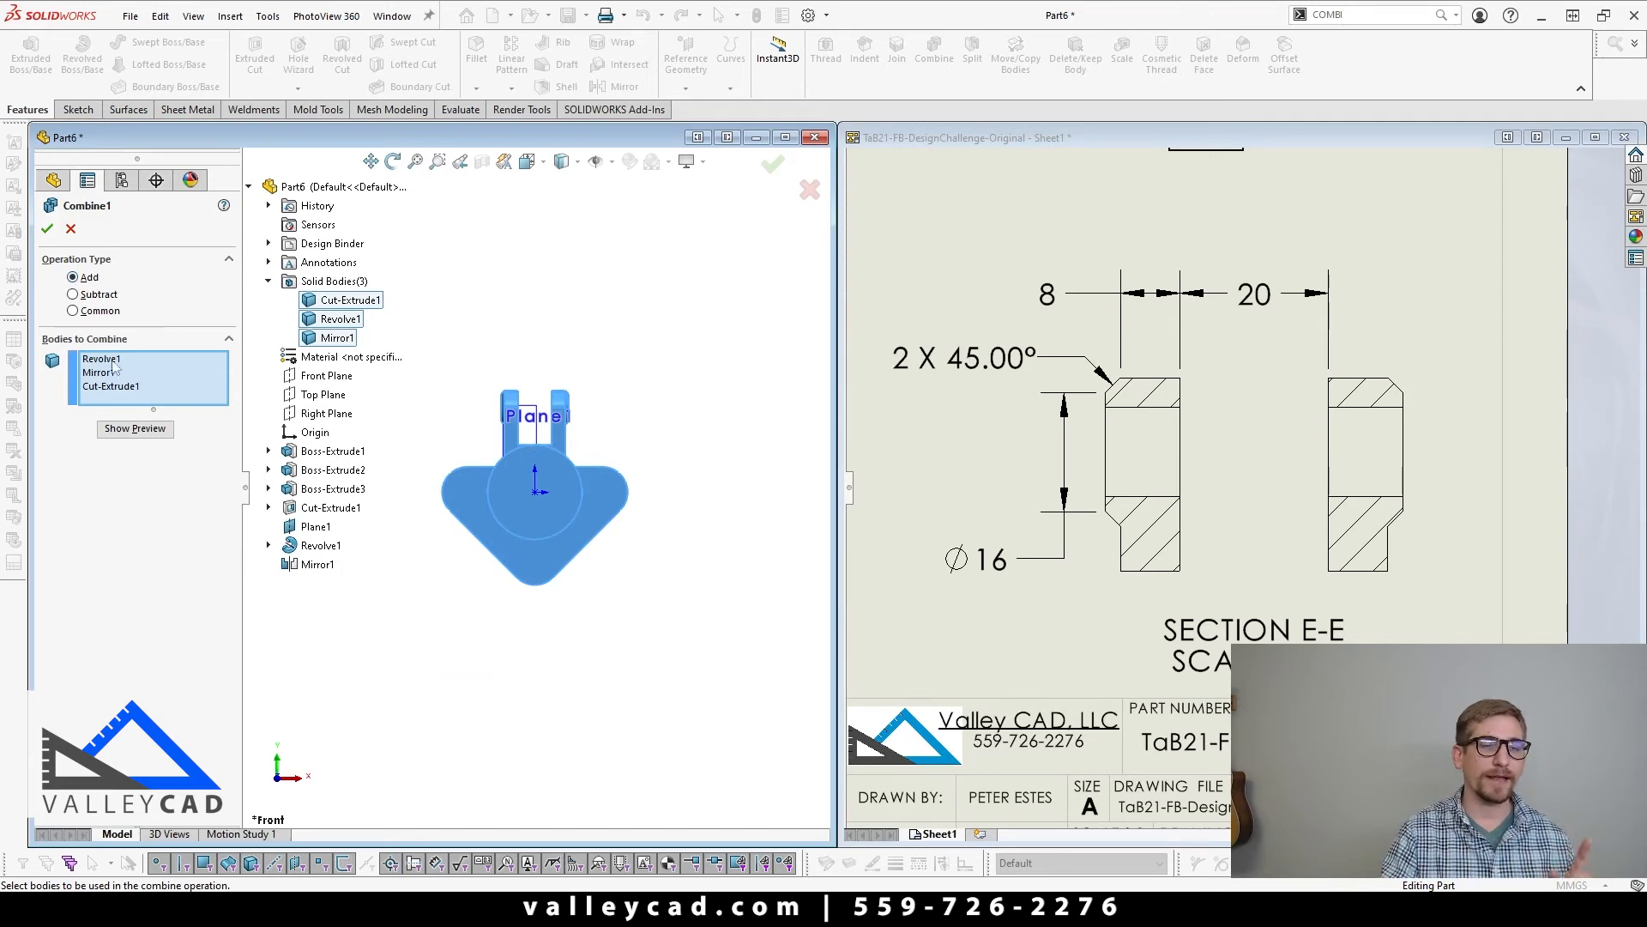
click(134, 428)
scroll(429, 412, down, 3)
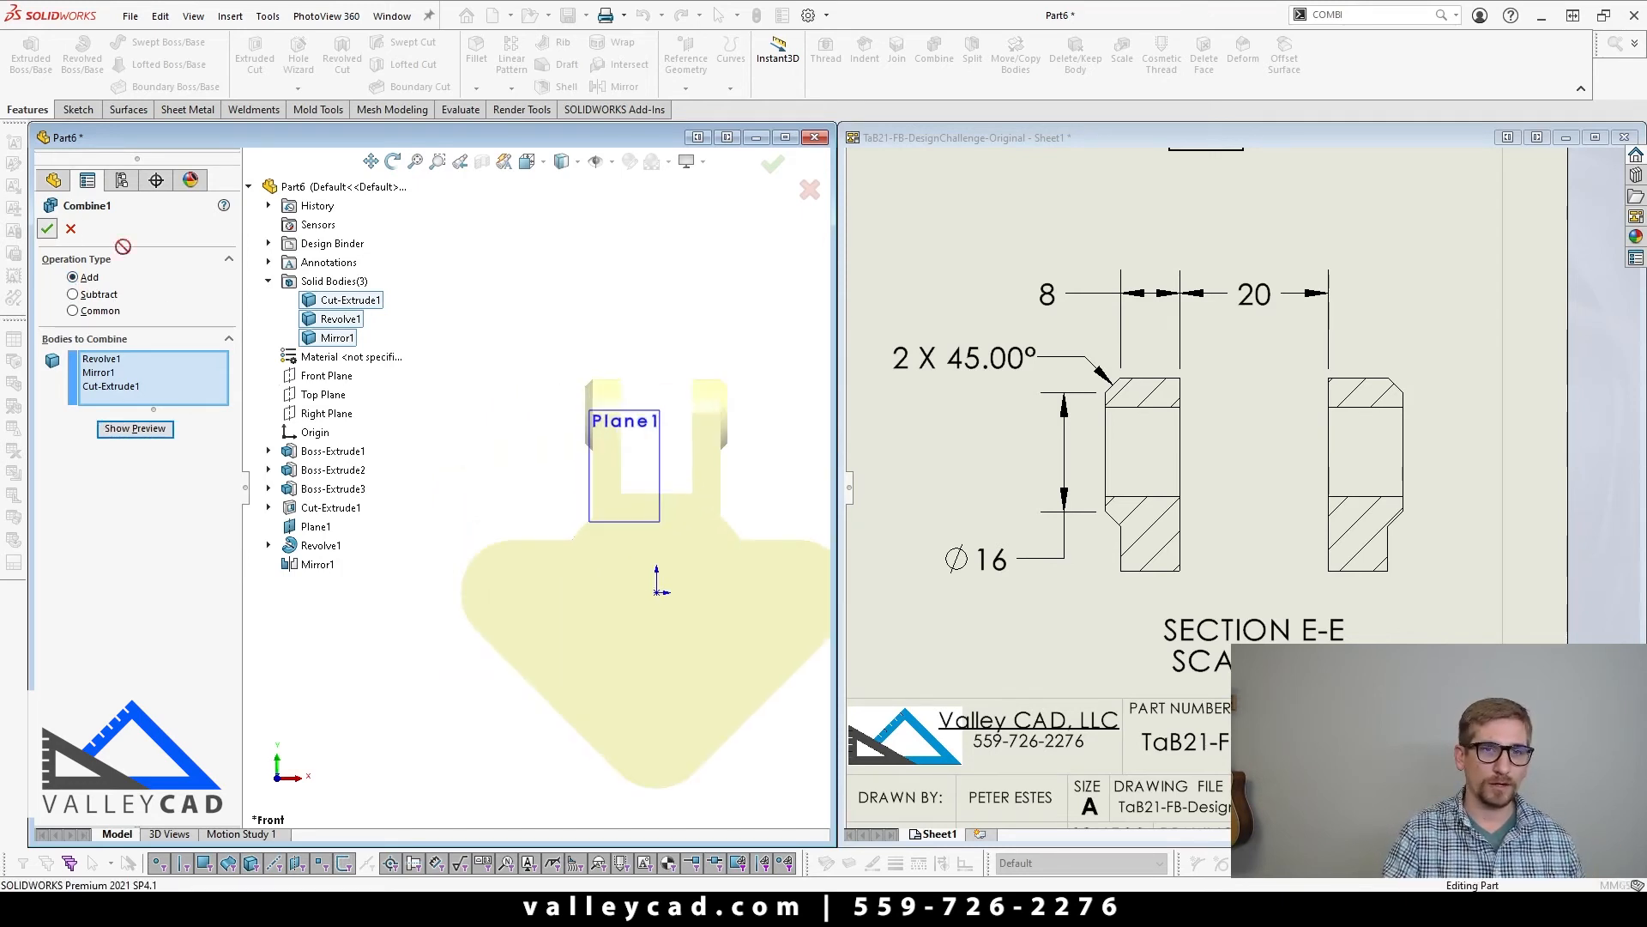
scroll(613, 352, up, 4)
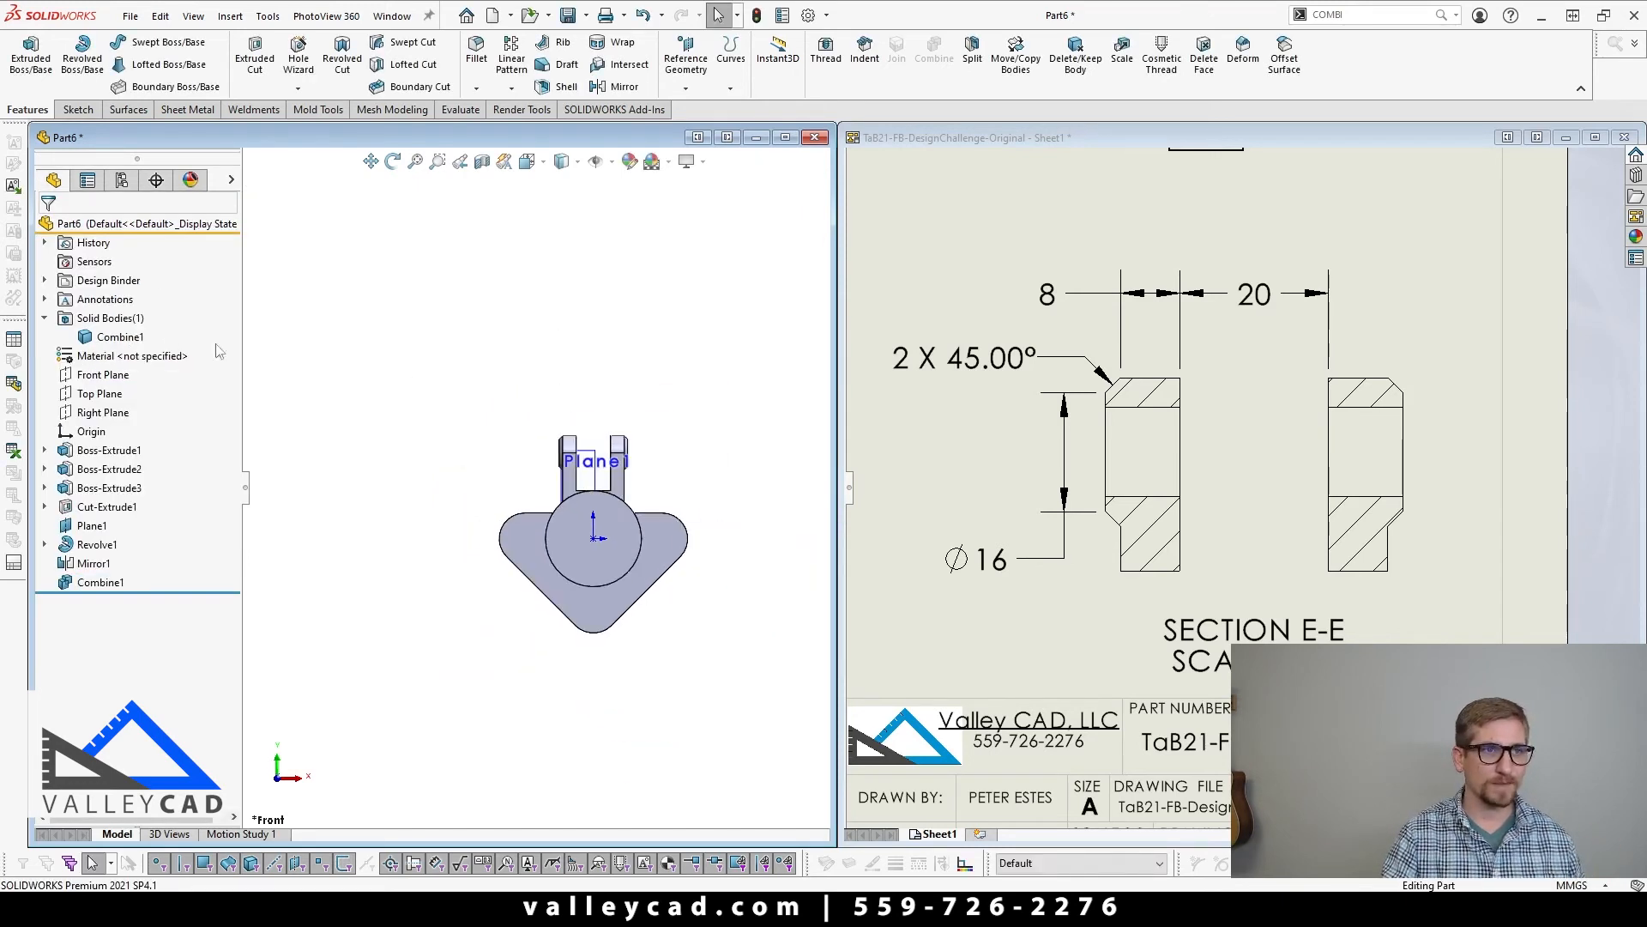
Step: Examine the combined bracket and compare it with the hole callouts in the drawing's front view
click(45, 318)
scroll(578, 655, up, 3)
scroll(580, 570, down, 3)
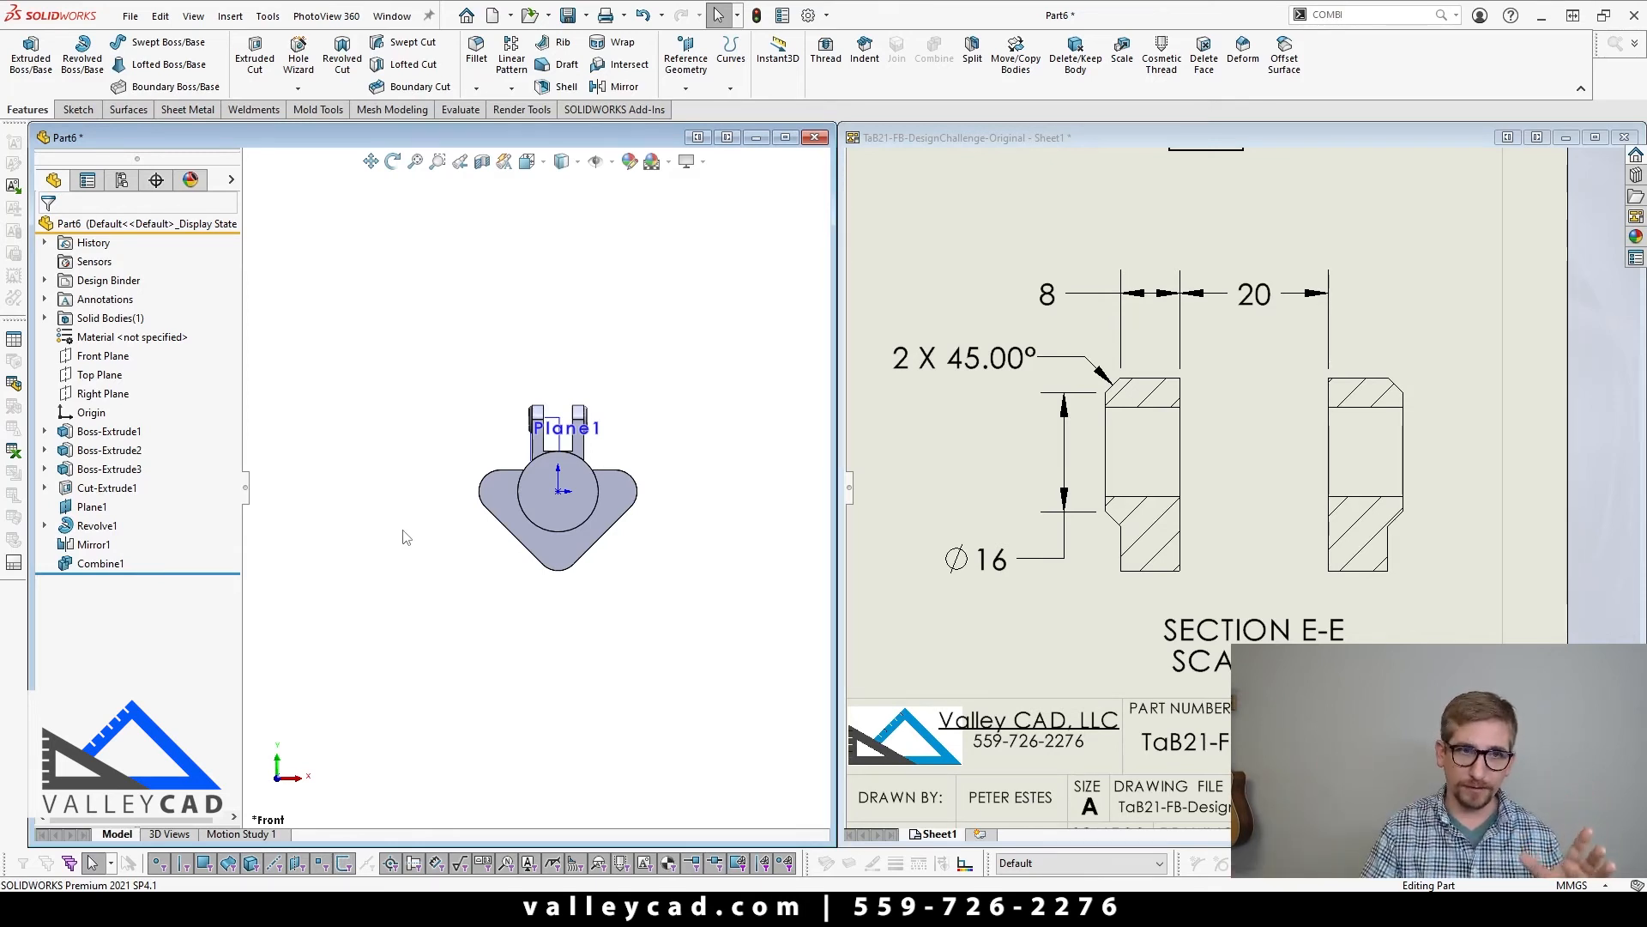
scroll(481, 558, down, 5)
scroll(429, 515, up, 4)
scroll(410, 487, down, 2)
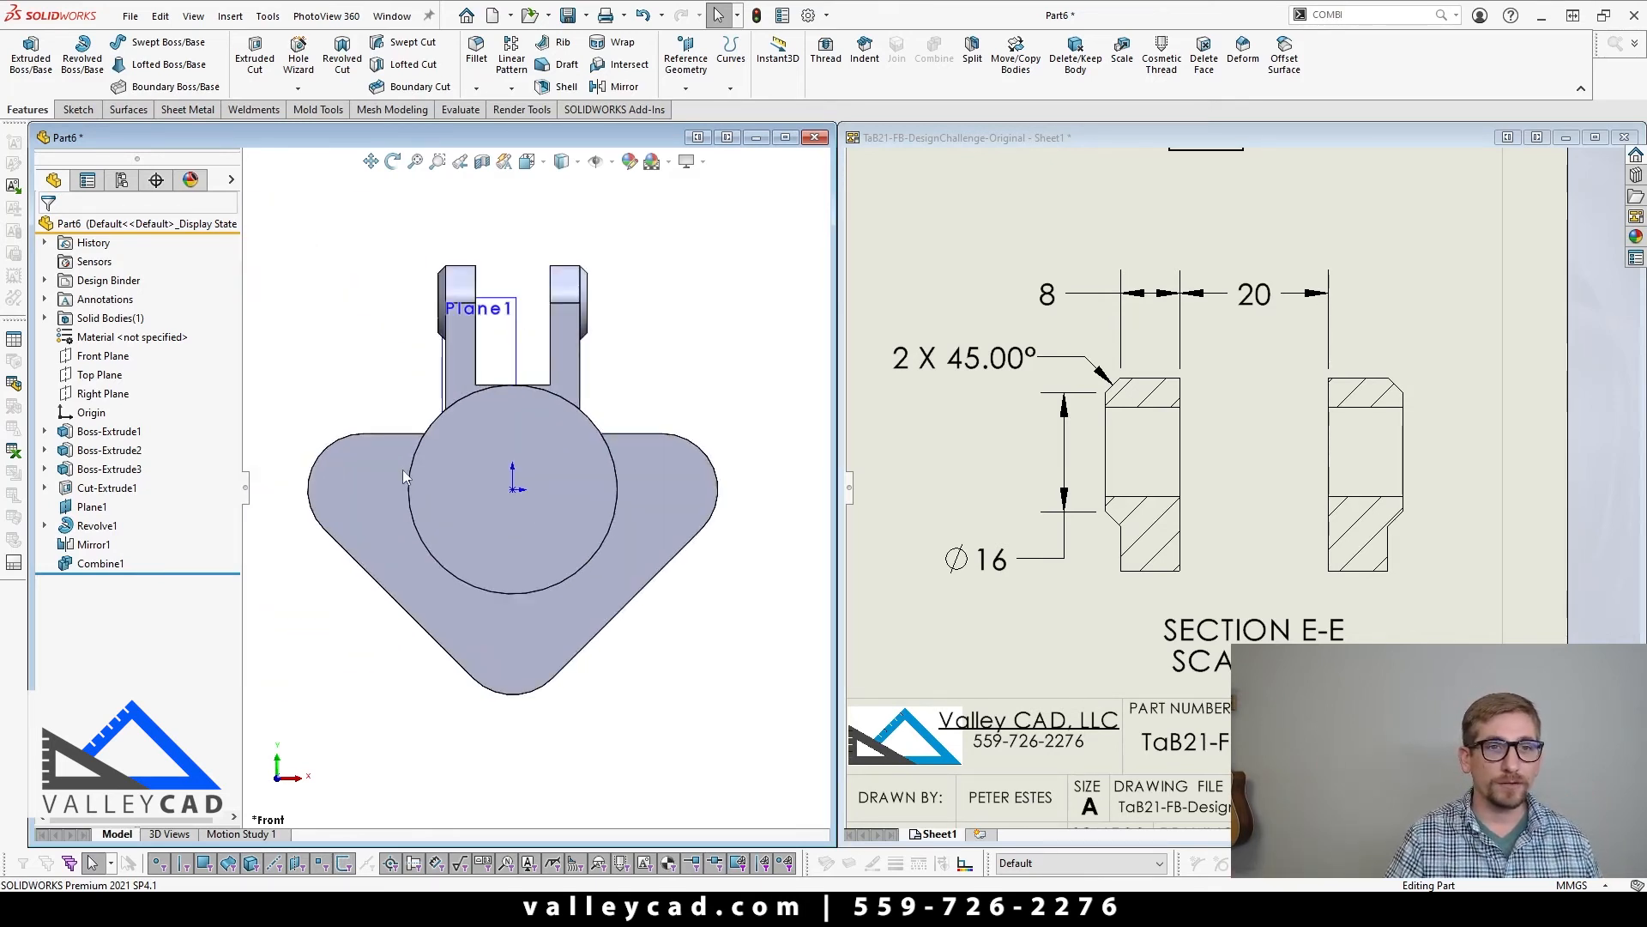
mouse_move(409, 487)
middle_down()
mouse_move(481, 456)
mouse_move(437, 476)
middle_up()
scroll(481, 457, down, 1)
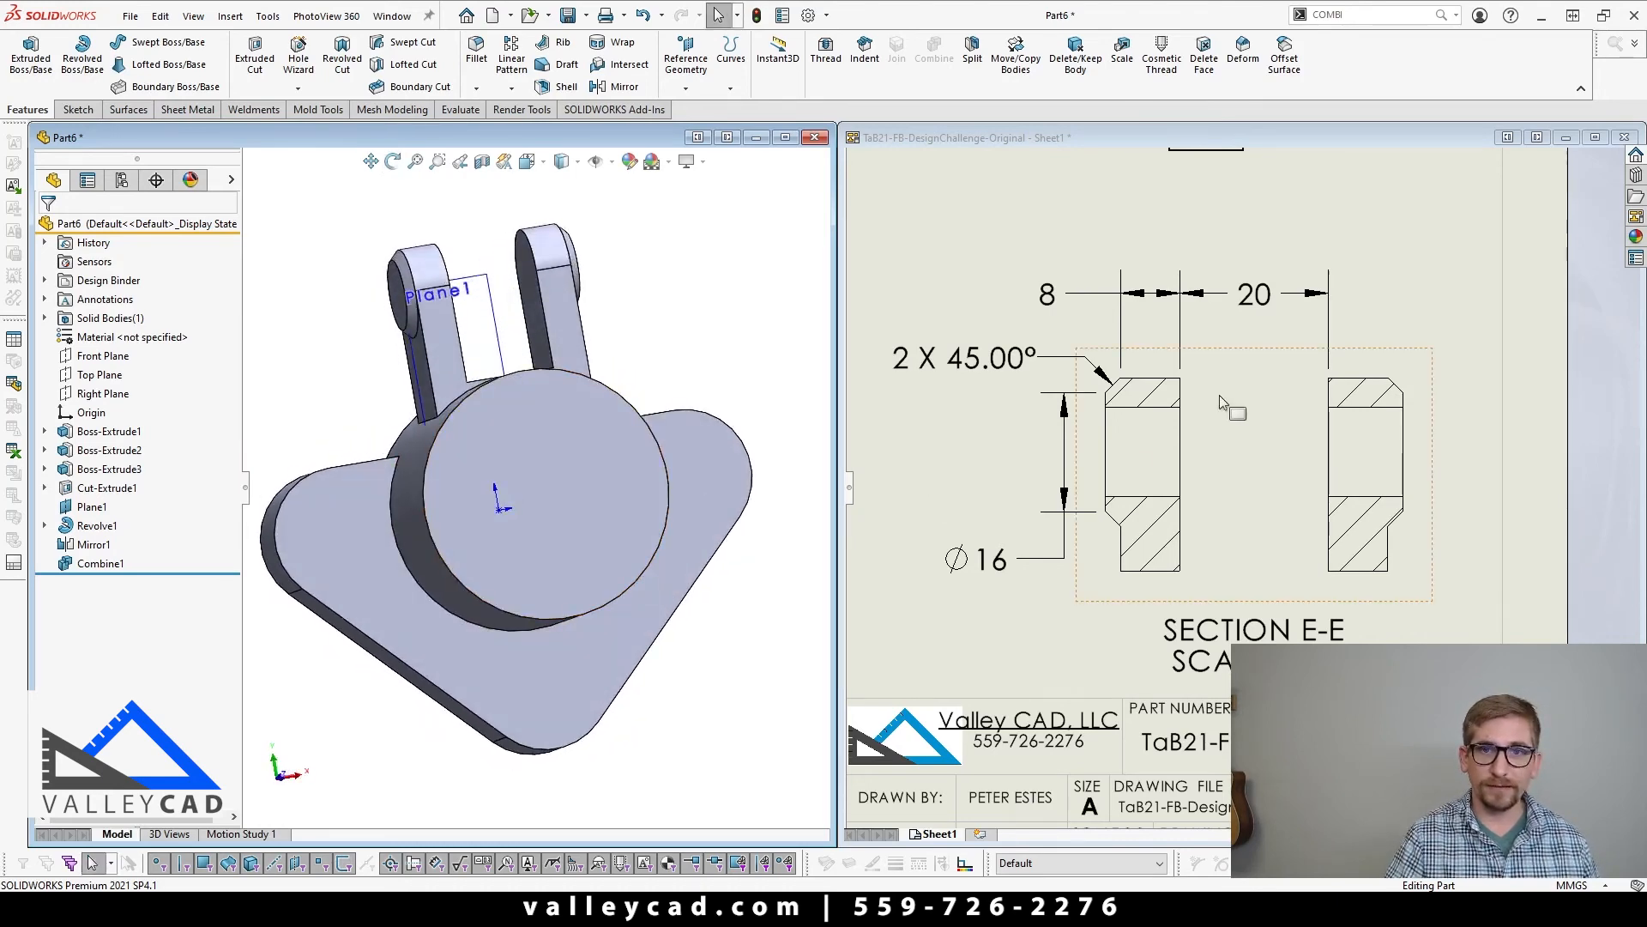
click(986, 477)
key(f)
scroll(1029, 429, down, 6)
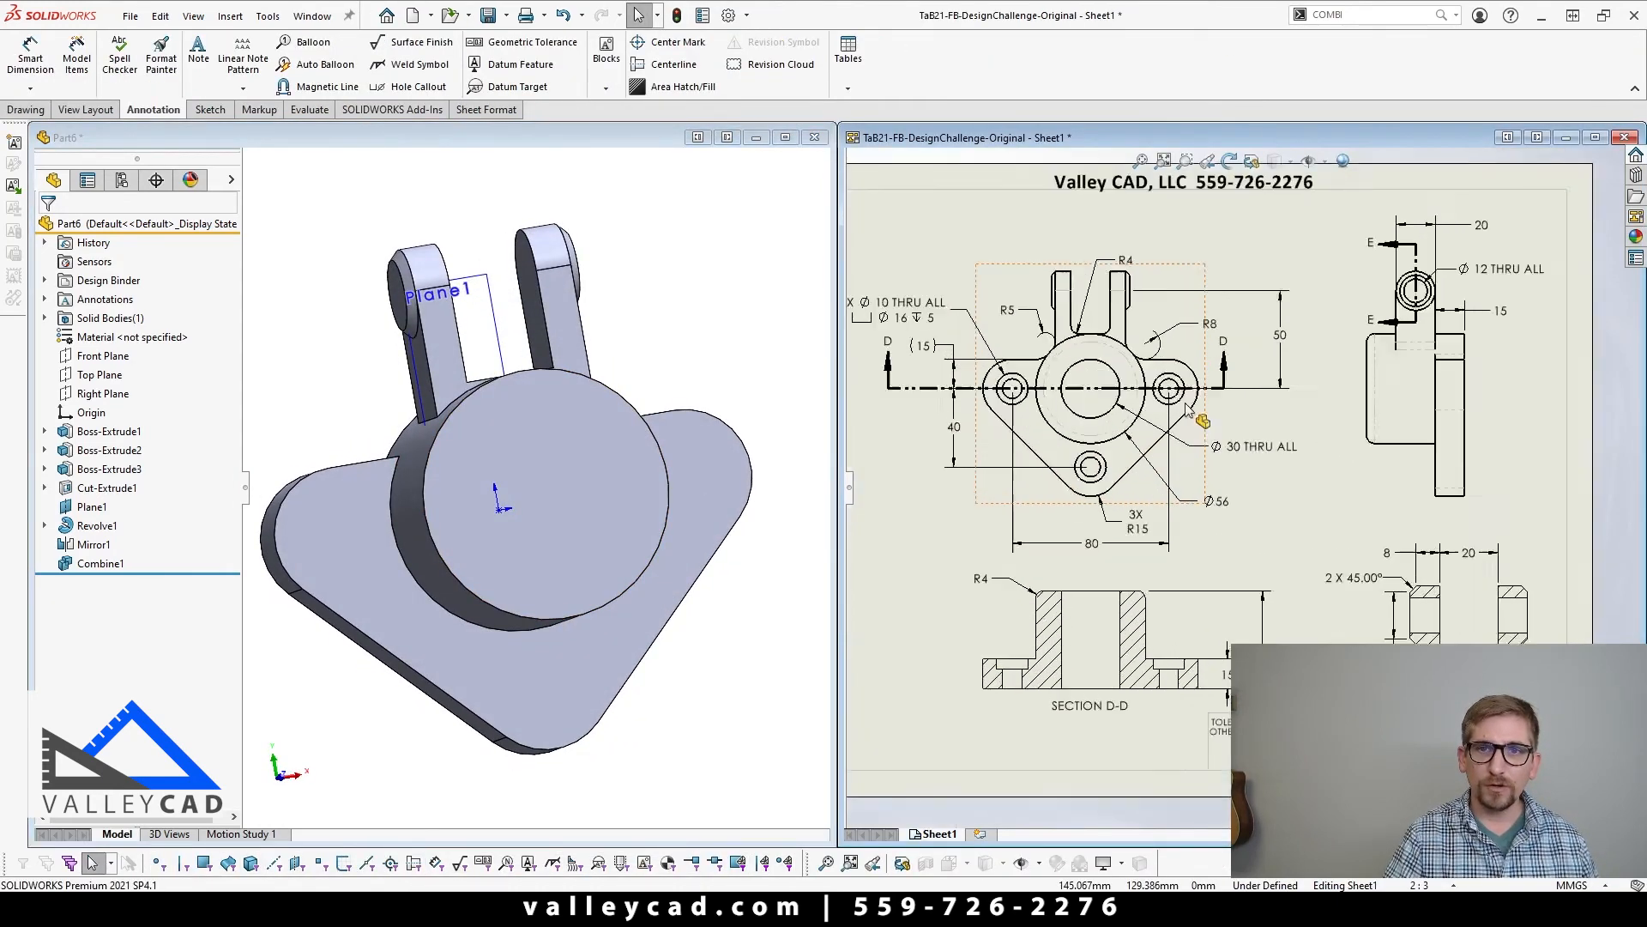
scroll(1048, 408, up, 2)
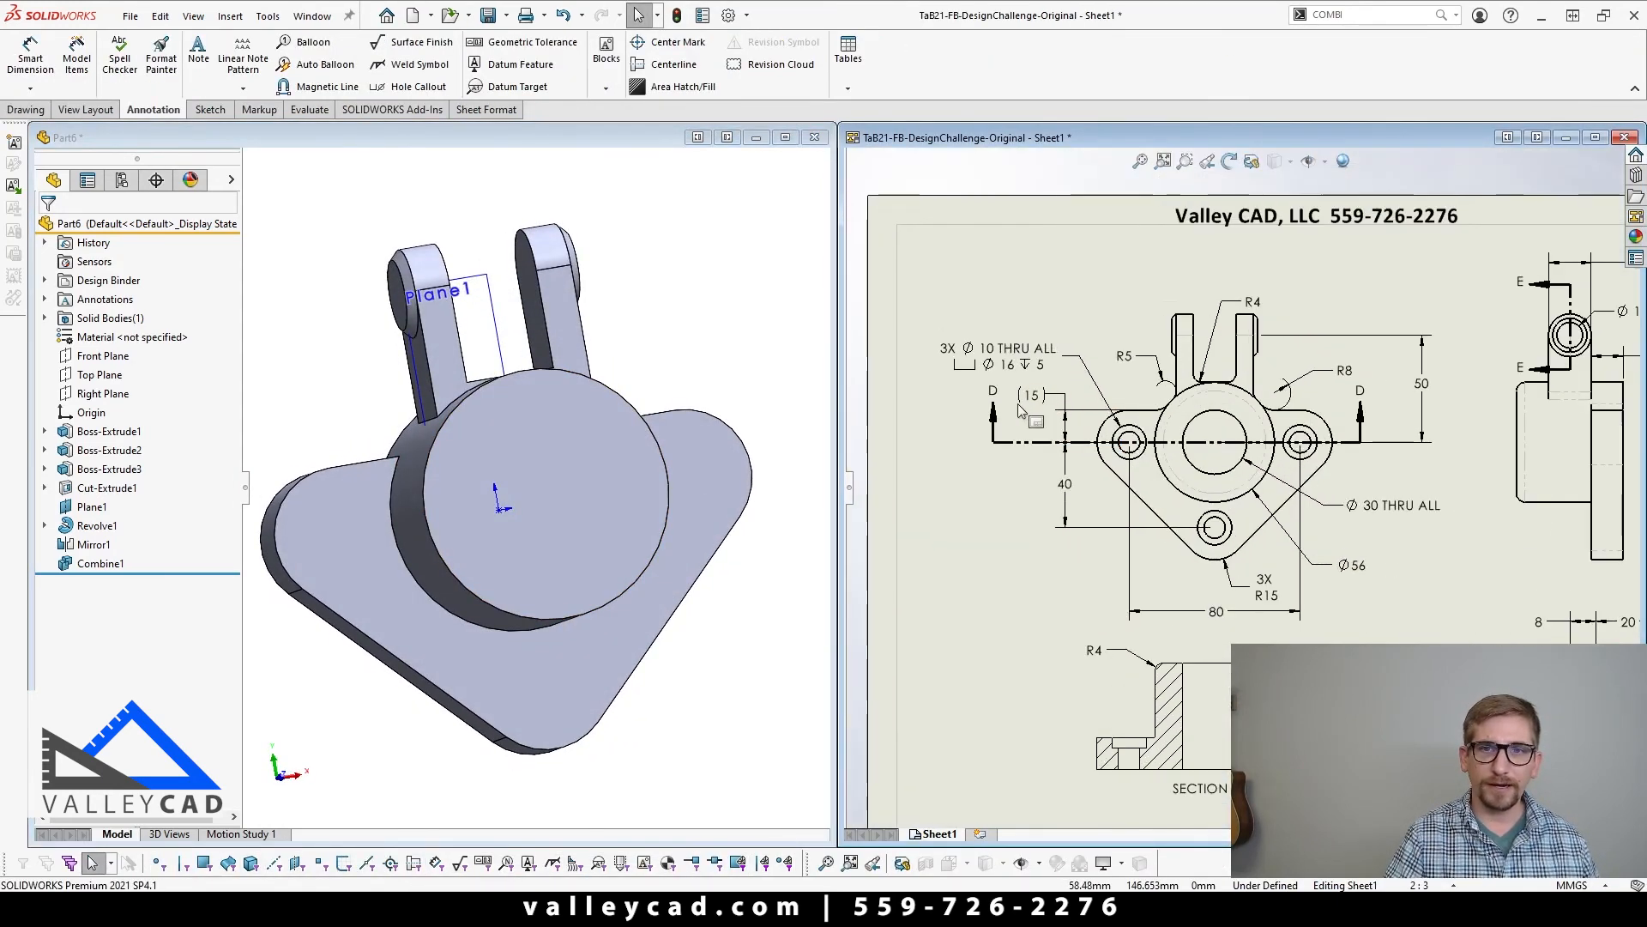
Step: Sketch a circle about 32 mm in diameter on the front face of the round boss, centred on the origin
click(533, 471)
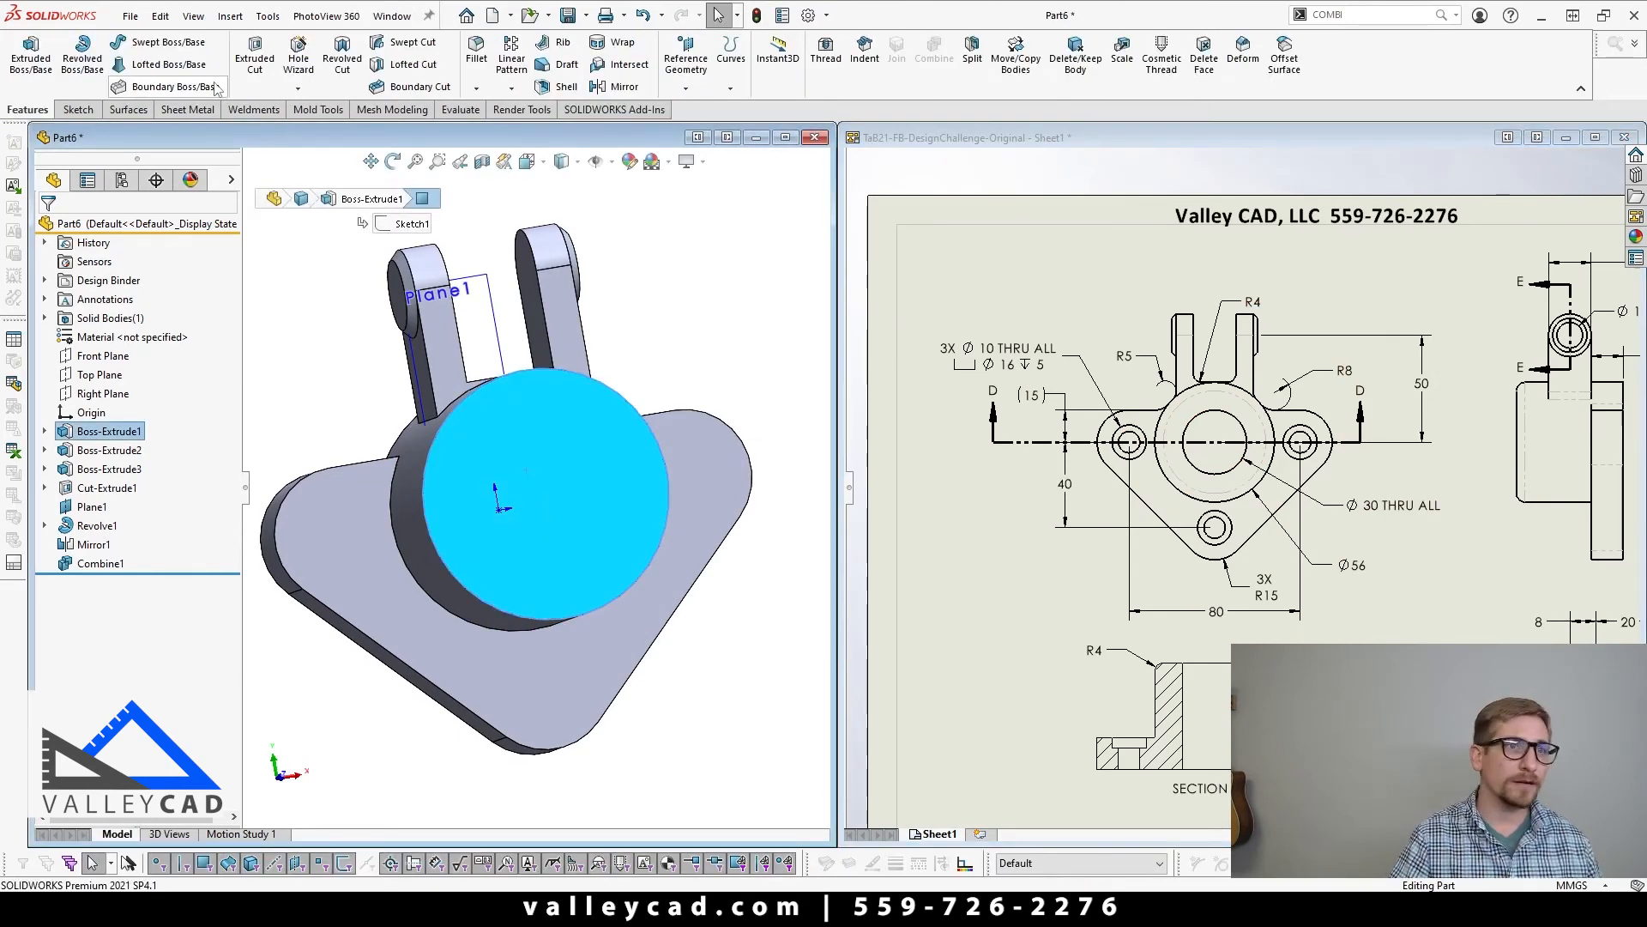
click(256, 58)
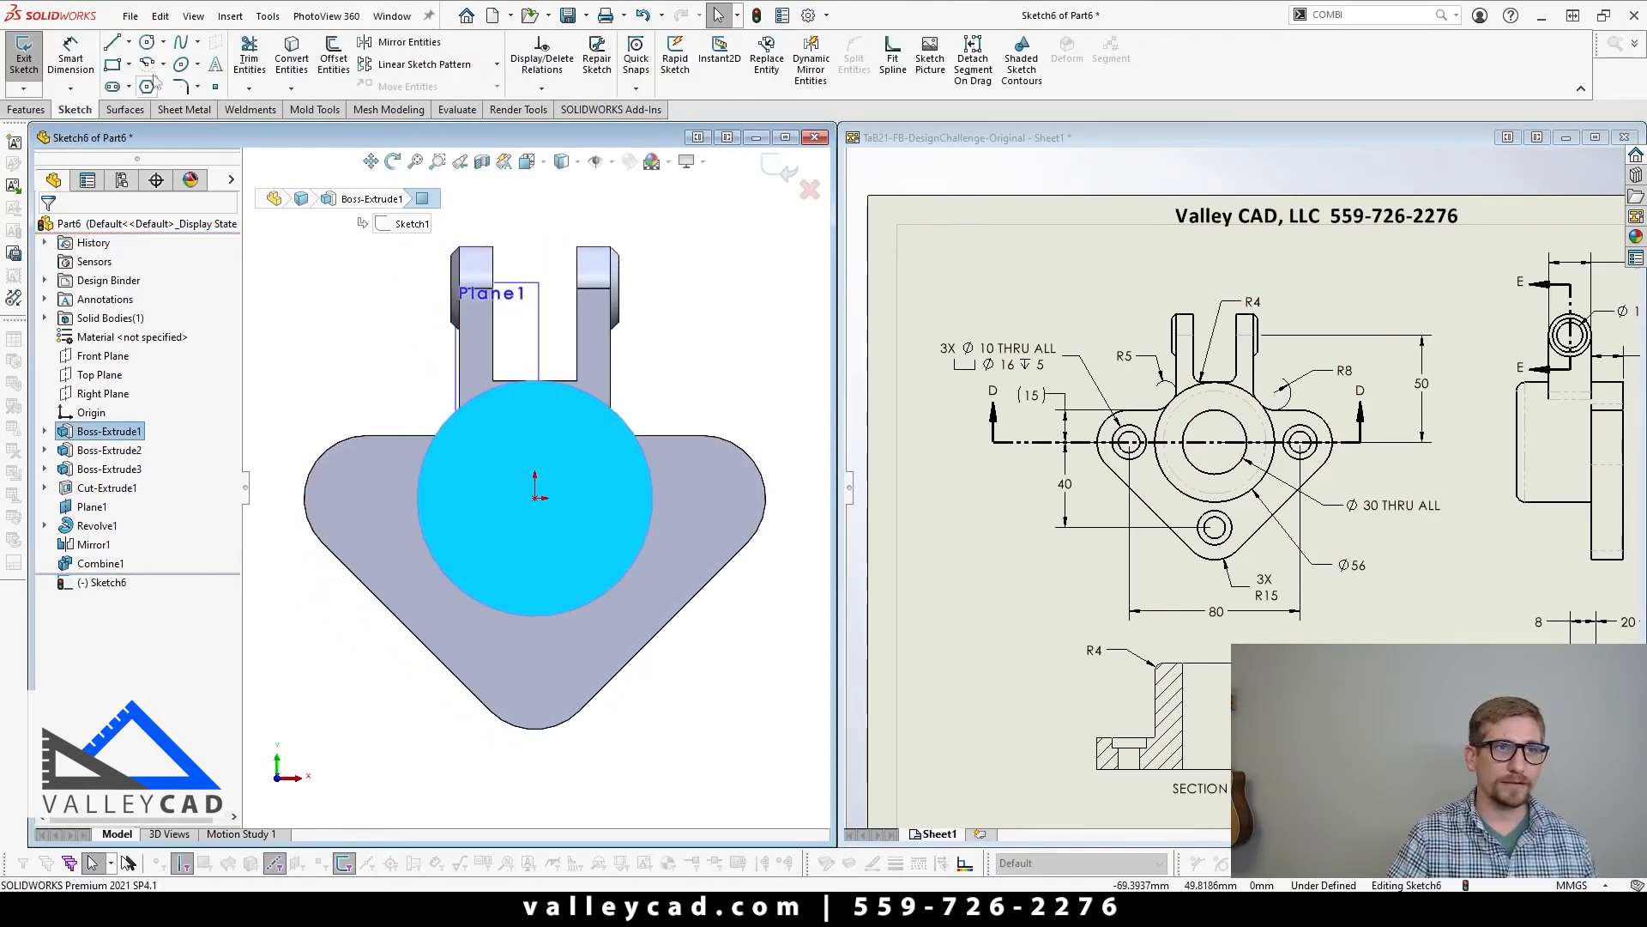
click(147, 43)
click(536, 498)
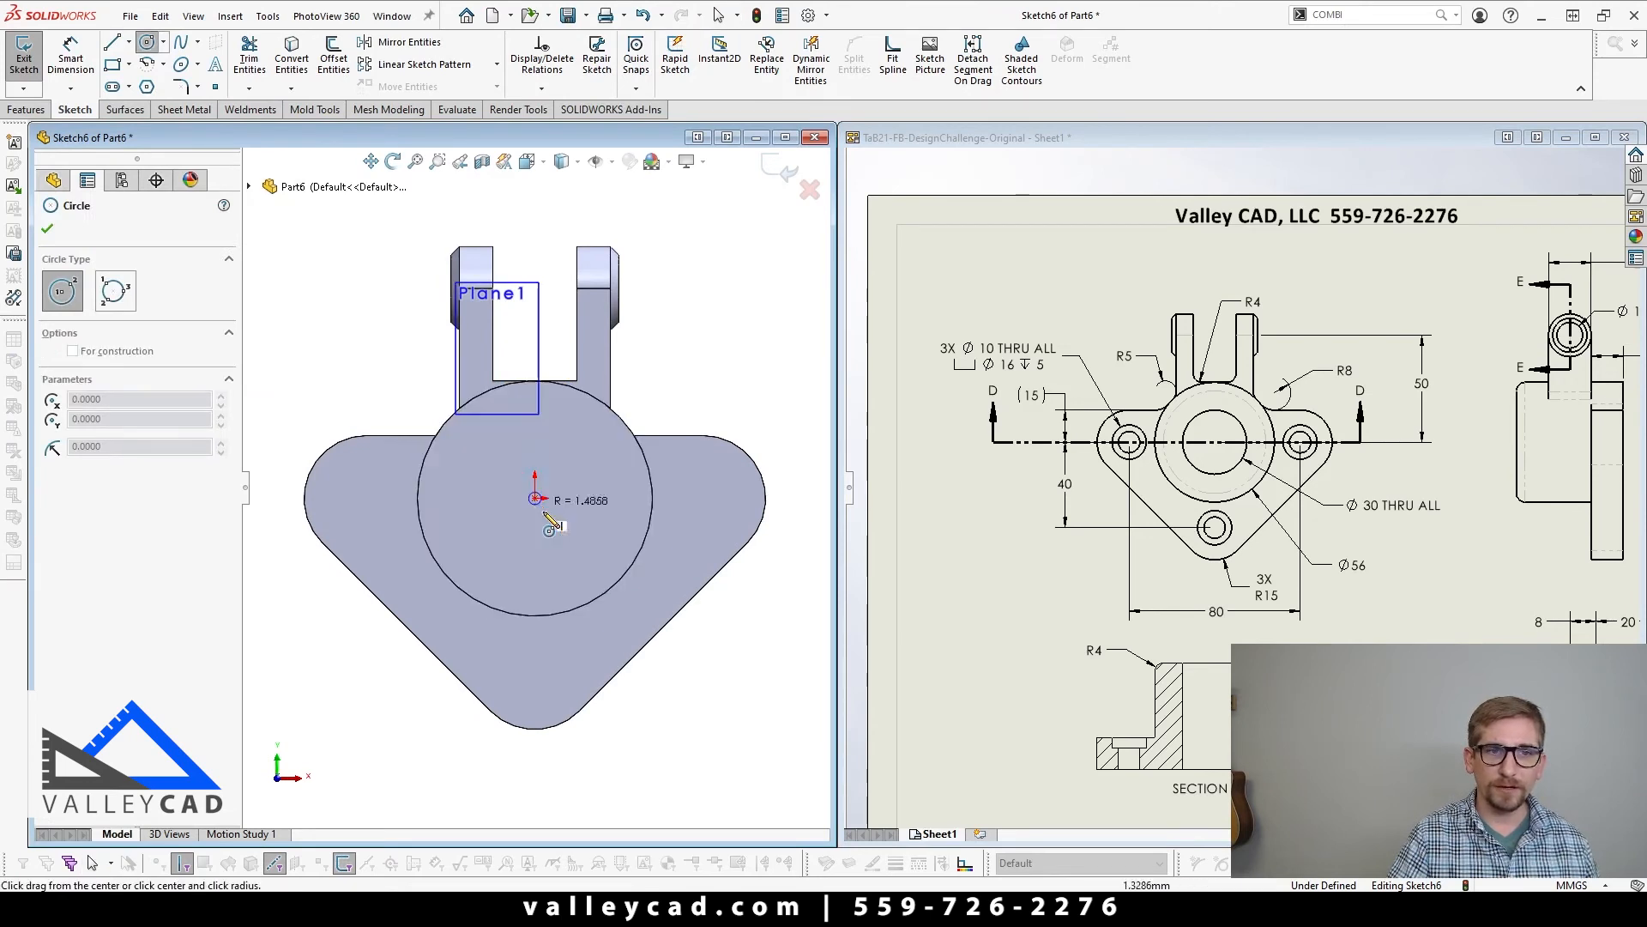
click(582, 547)
Step: Dimension the circle on the boss face with a diameter of 30 mm
click(53, 45)
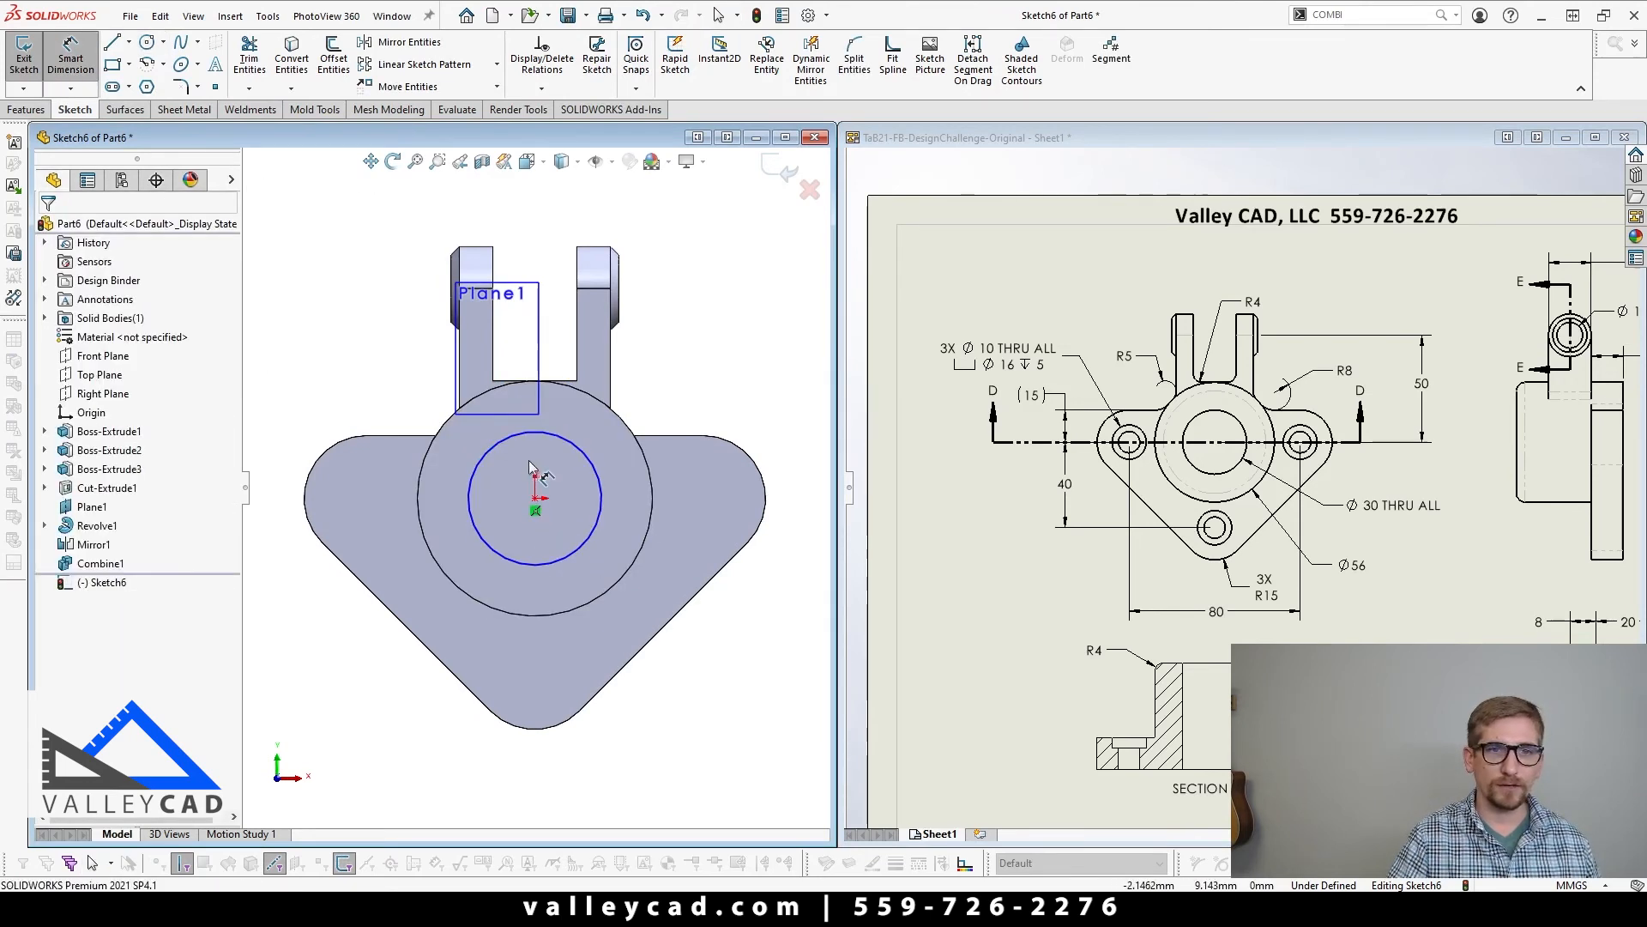
click(566, 448)
click(735, 322)
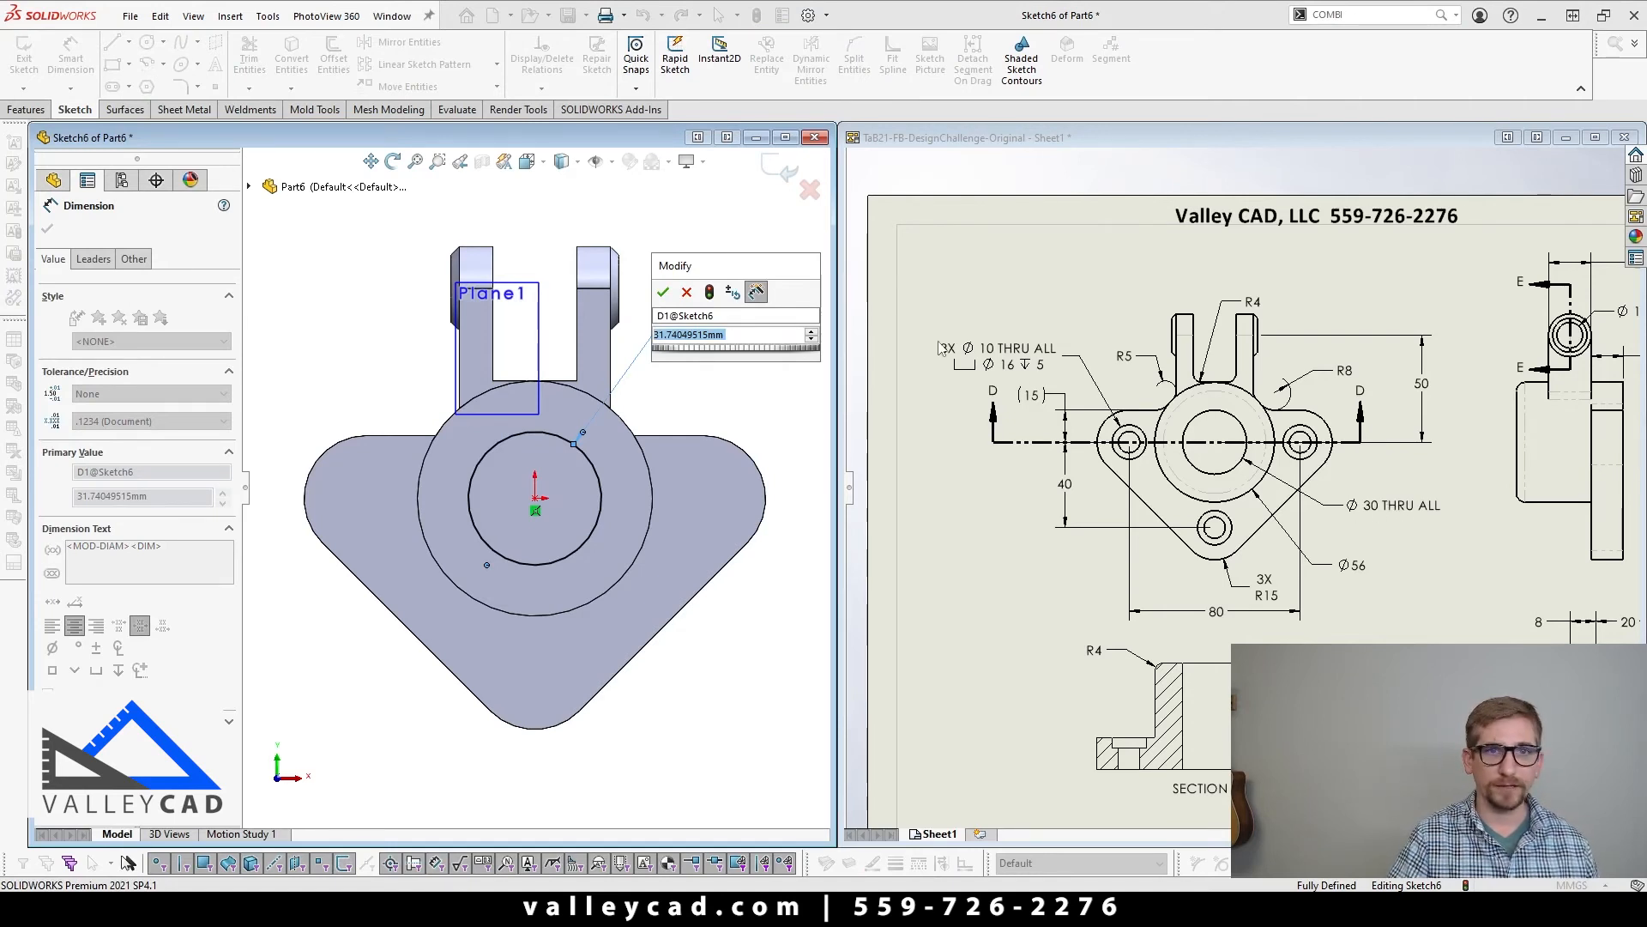
text(30)
key(Return)
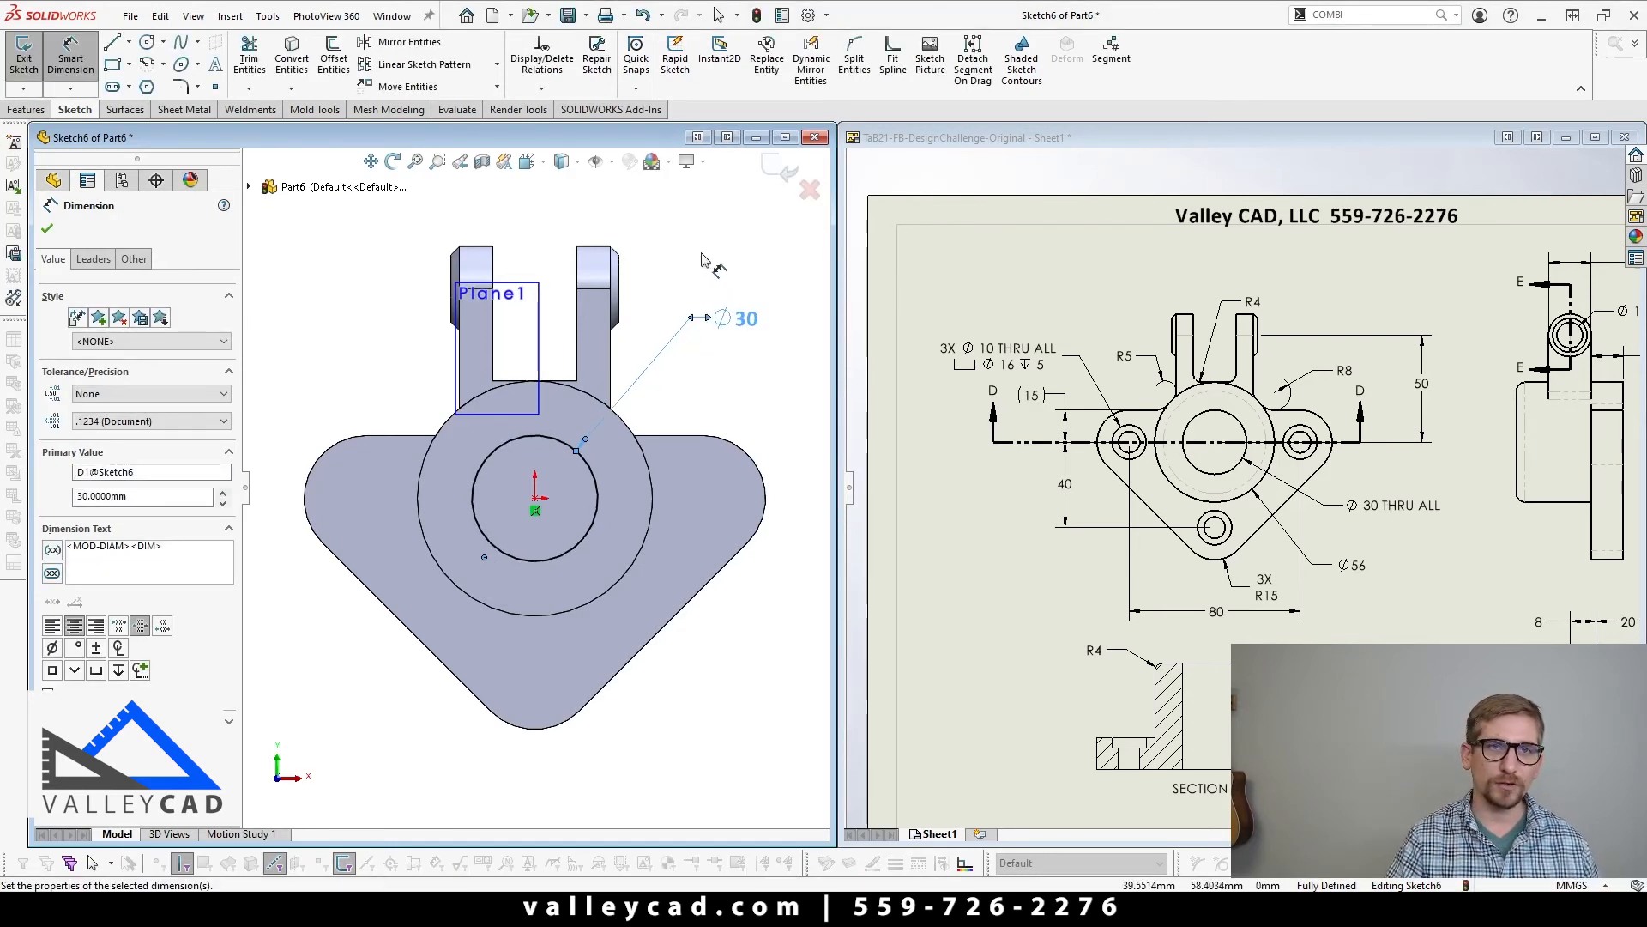
click(701, 260)
Step: Cut the 30 mm circle through the whole bracket with an extruded cut set to Through All
click(27, 109)
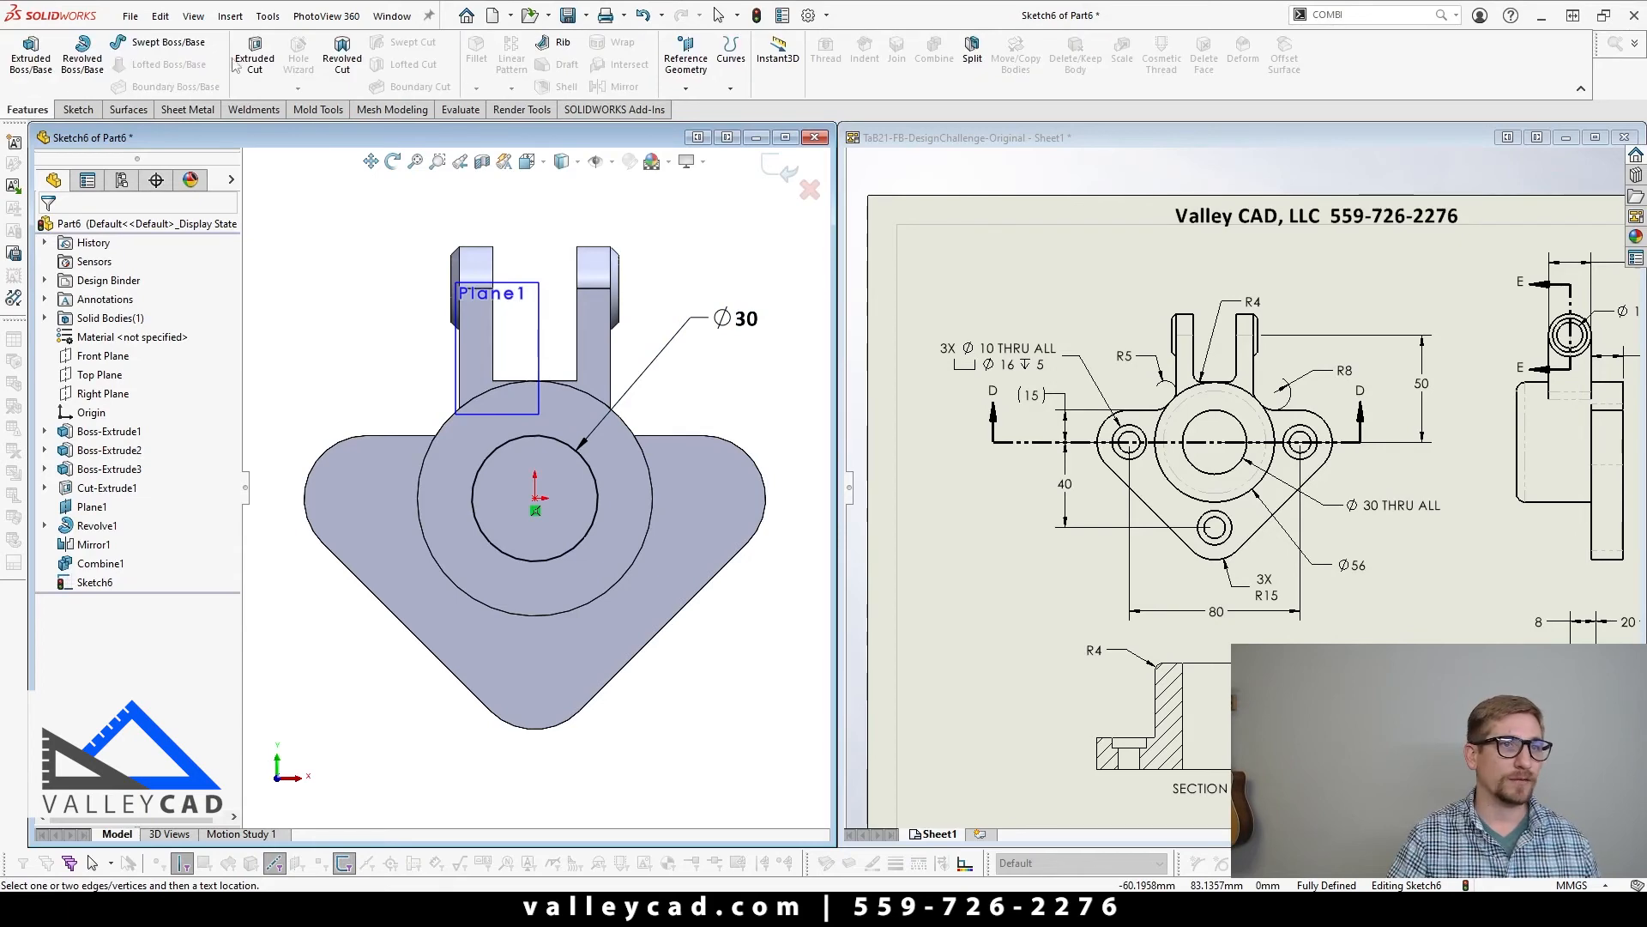
click(237, 64)
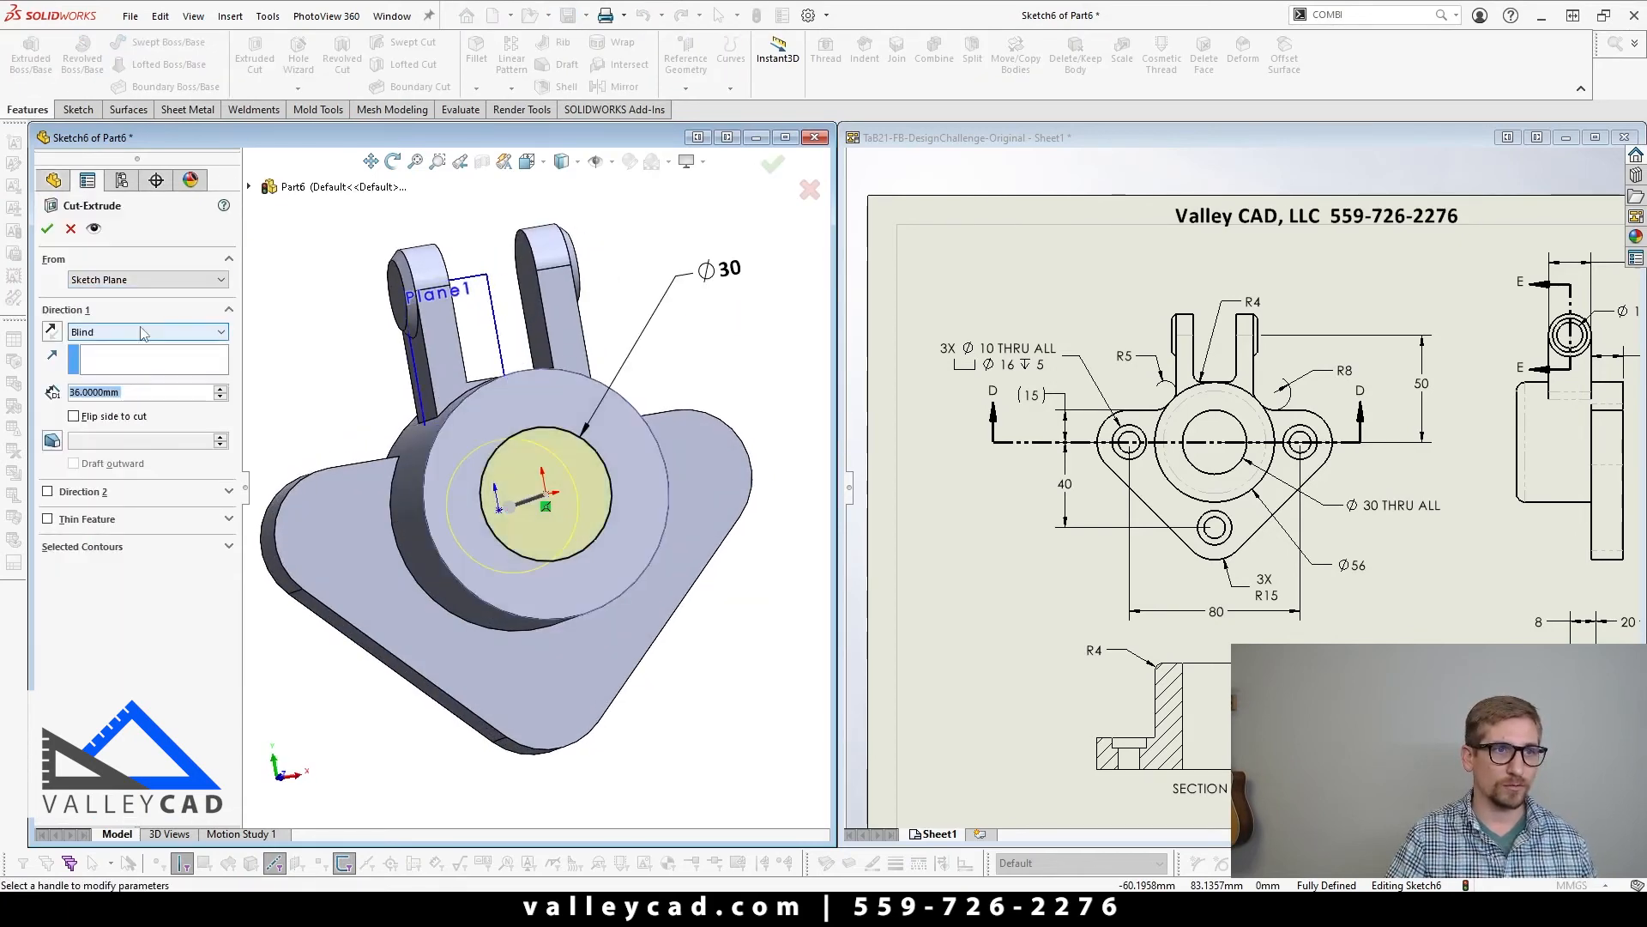
click(143, 333)
click(142, 354)
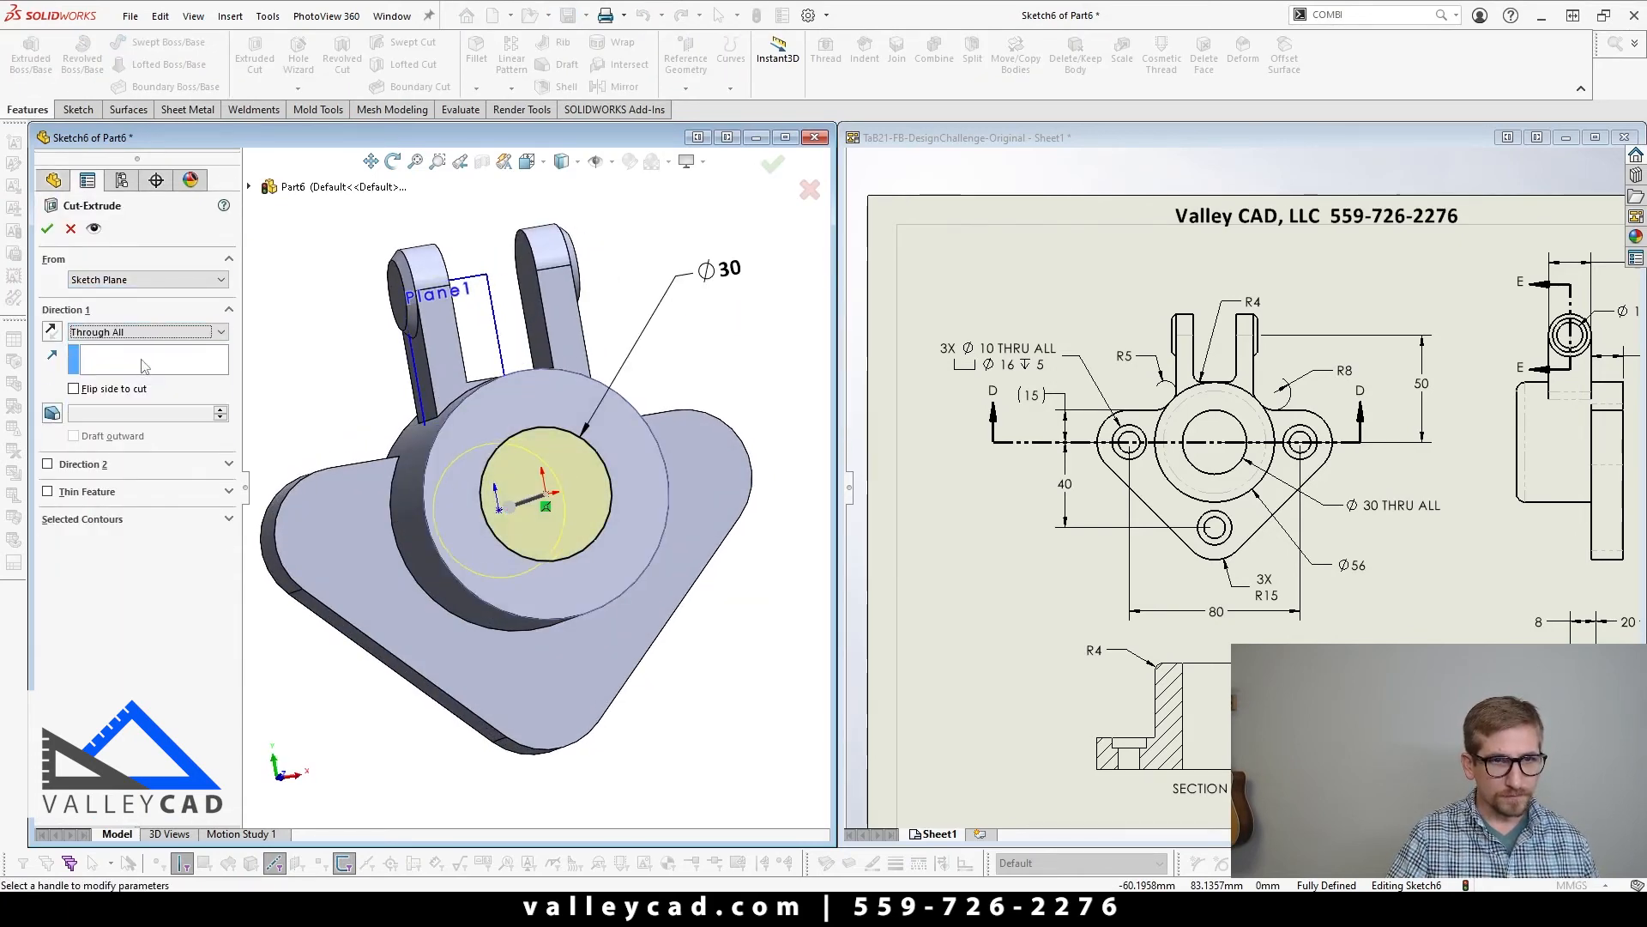
click(47, 229)
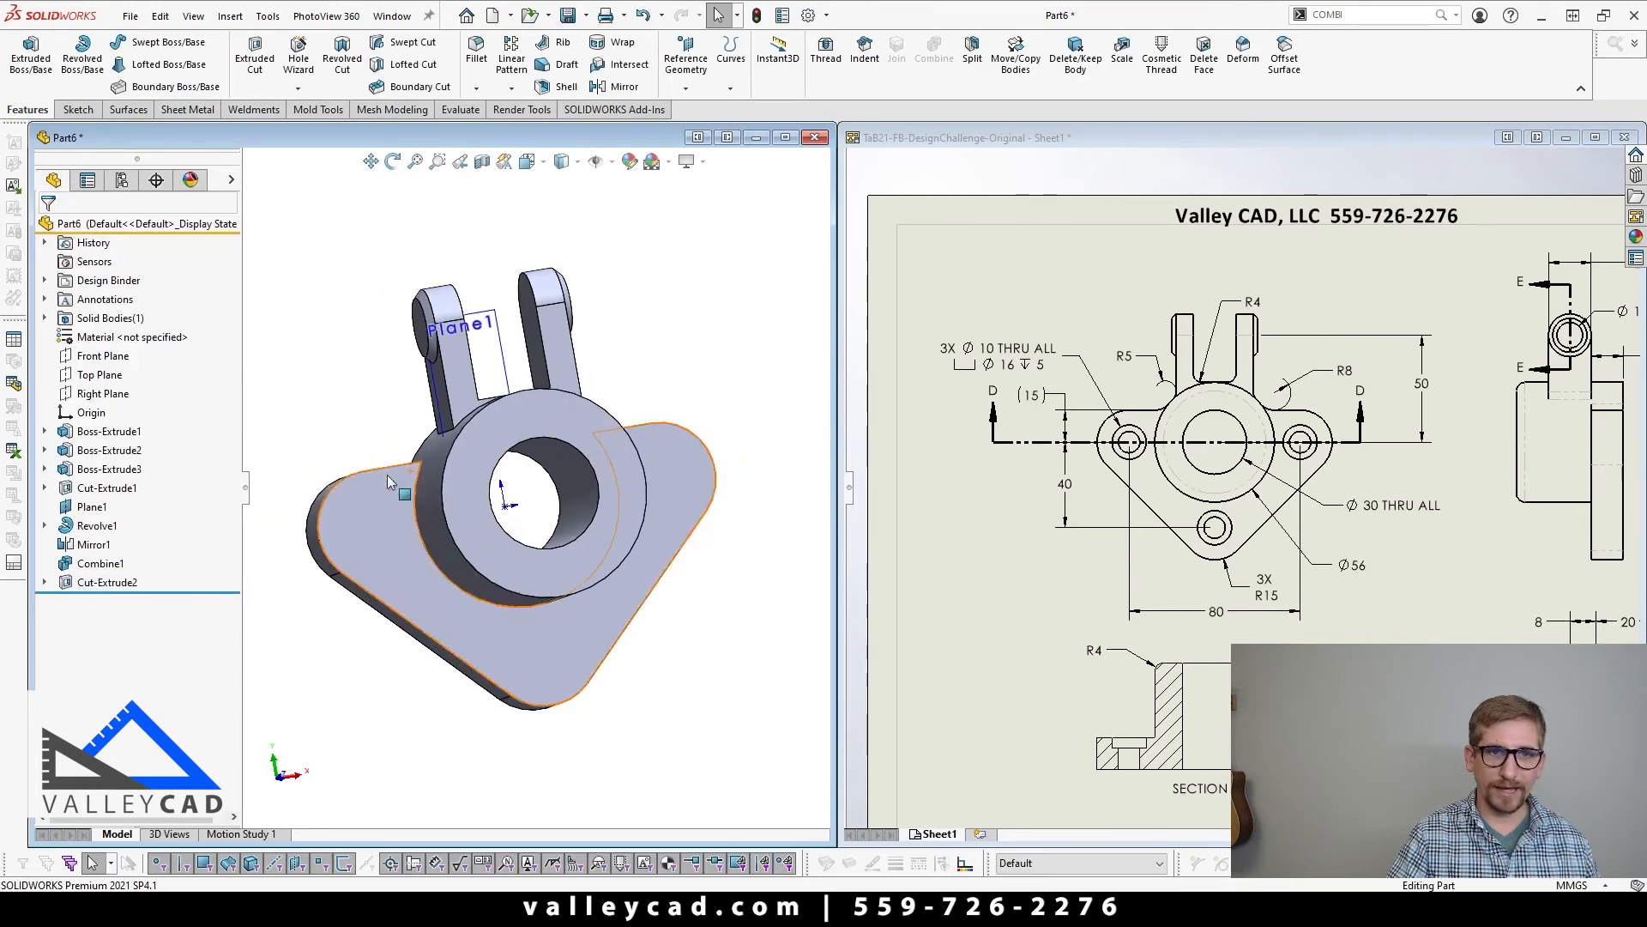
Step: Add an ANSI Metric Ø12.0 drill-size hole through both ears with the Hole Wizard, centred on the pad's flat outer face
middle_drag(433, 525, 455, 410)
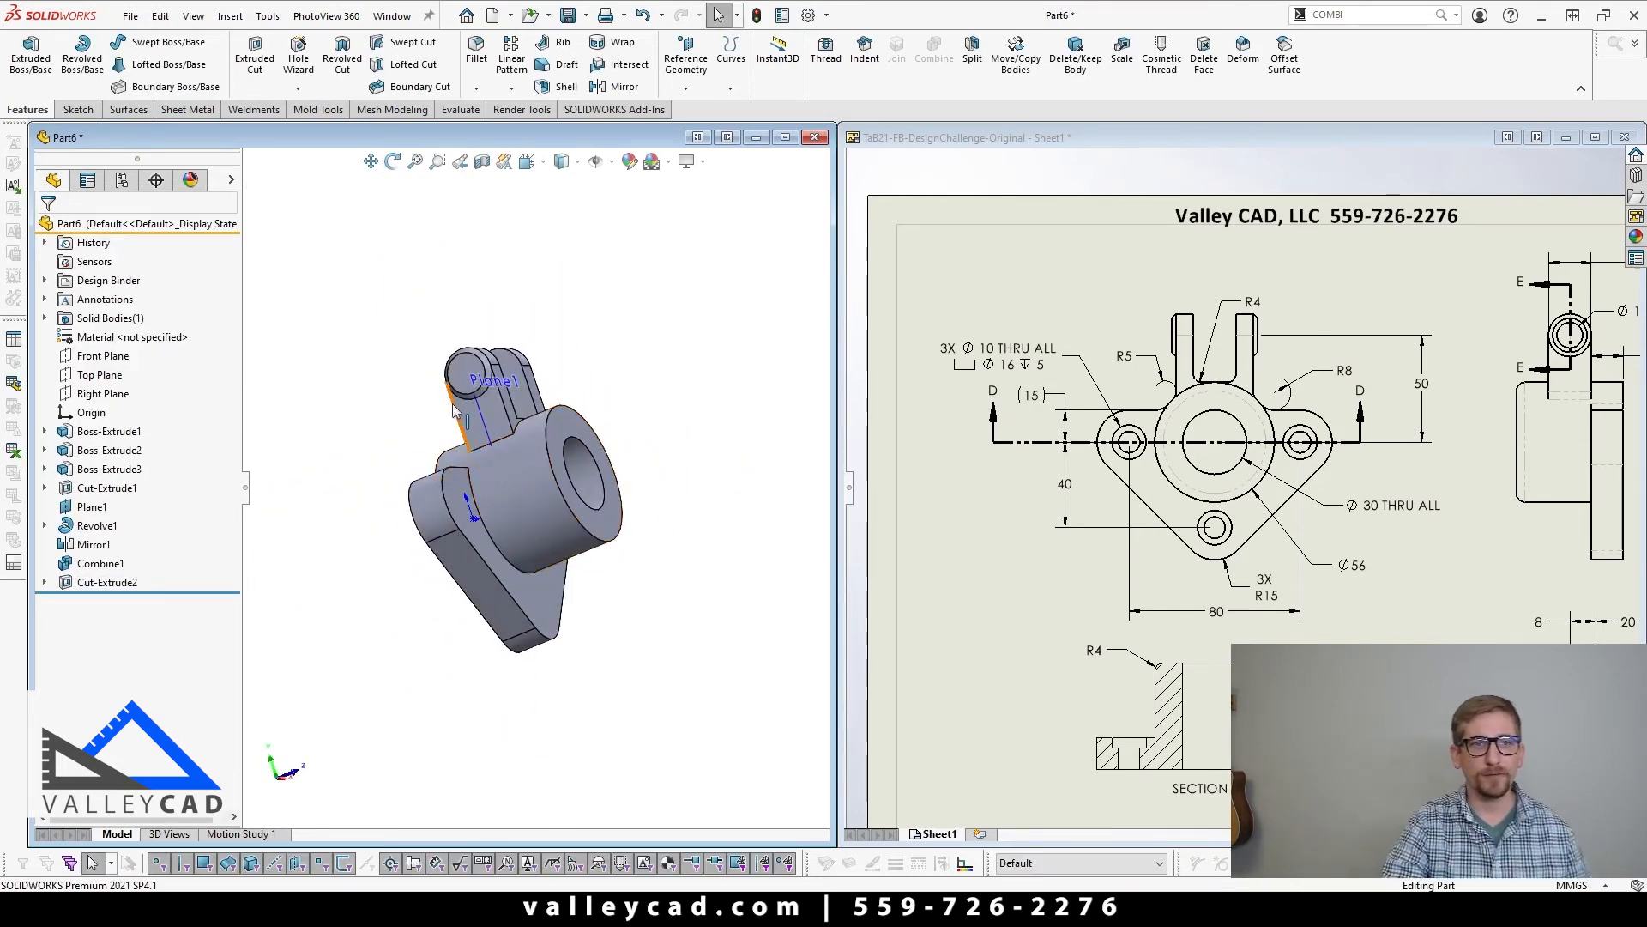
scroll(454, 410, down, 5)
click(515, 369)
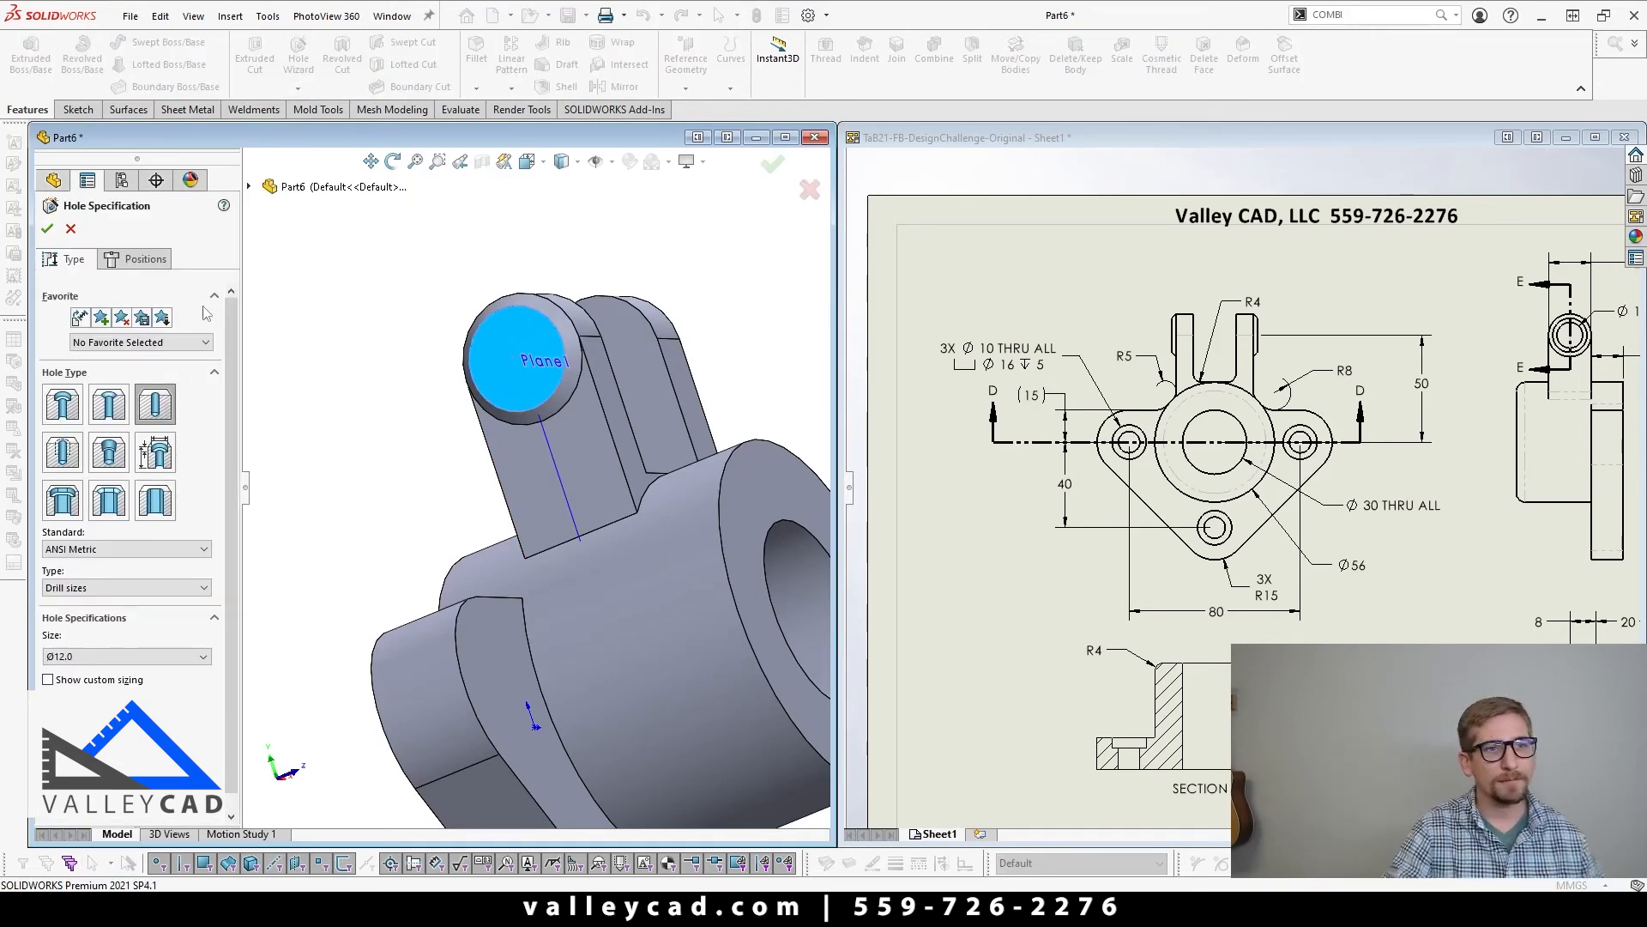
click(155, 409)
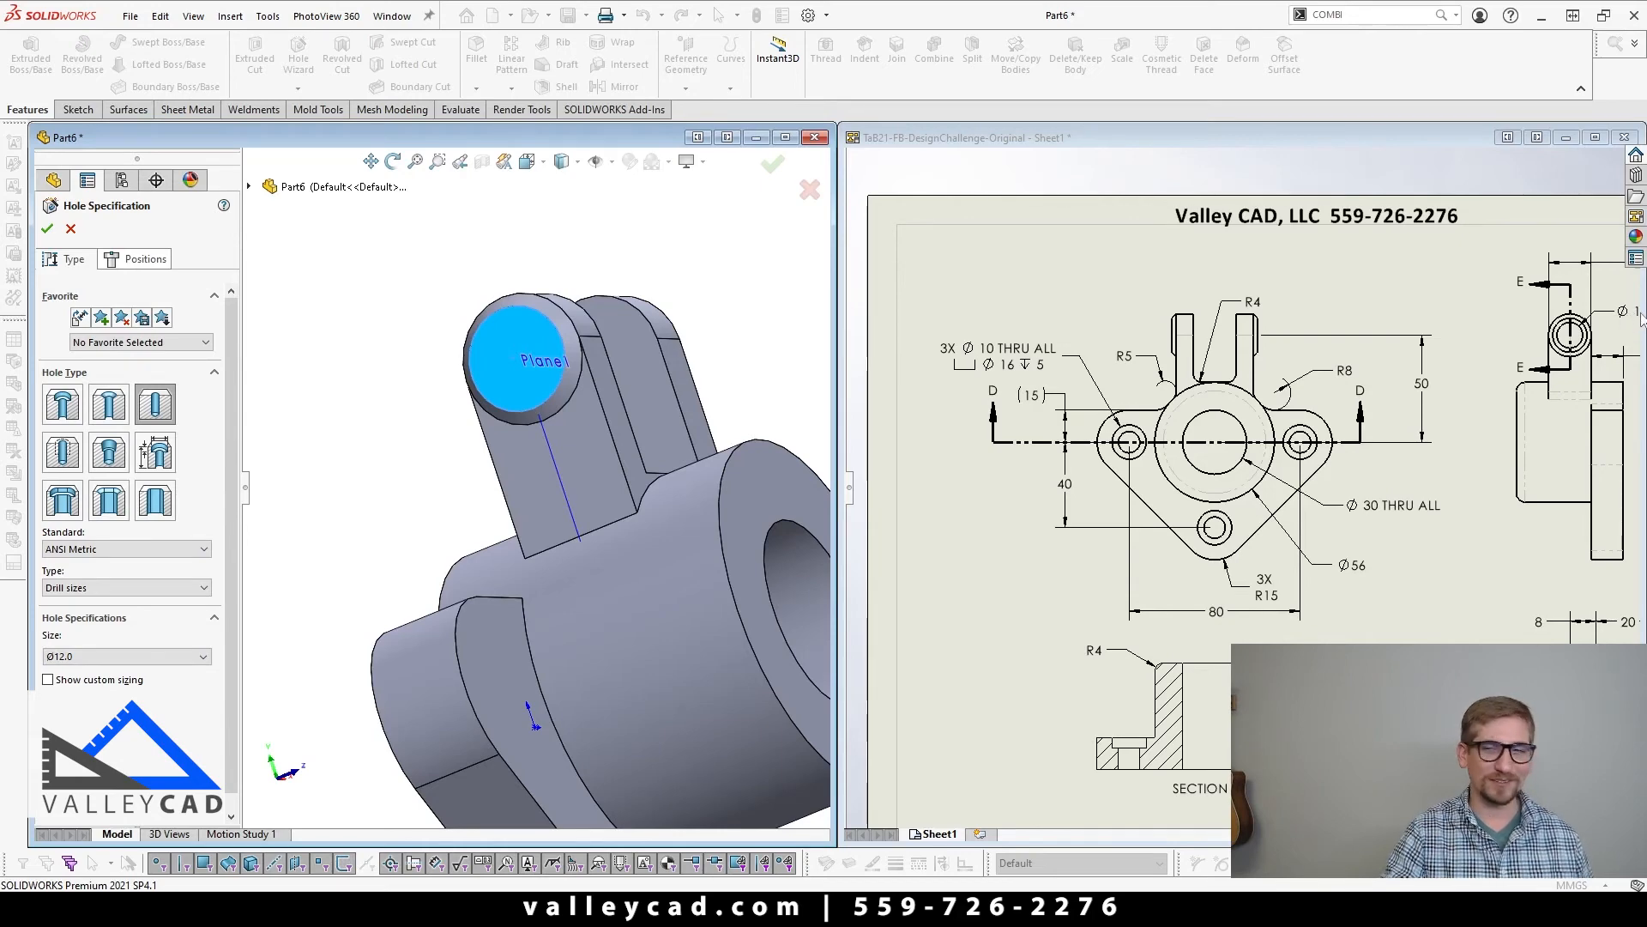
click(129, 264)
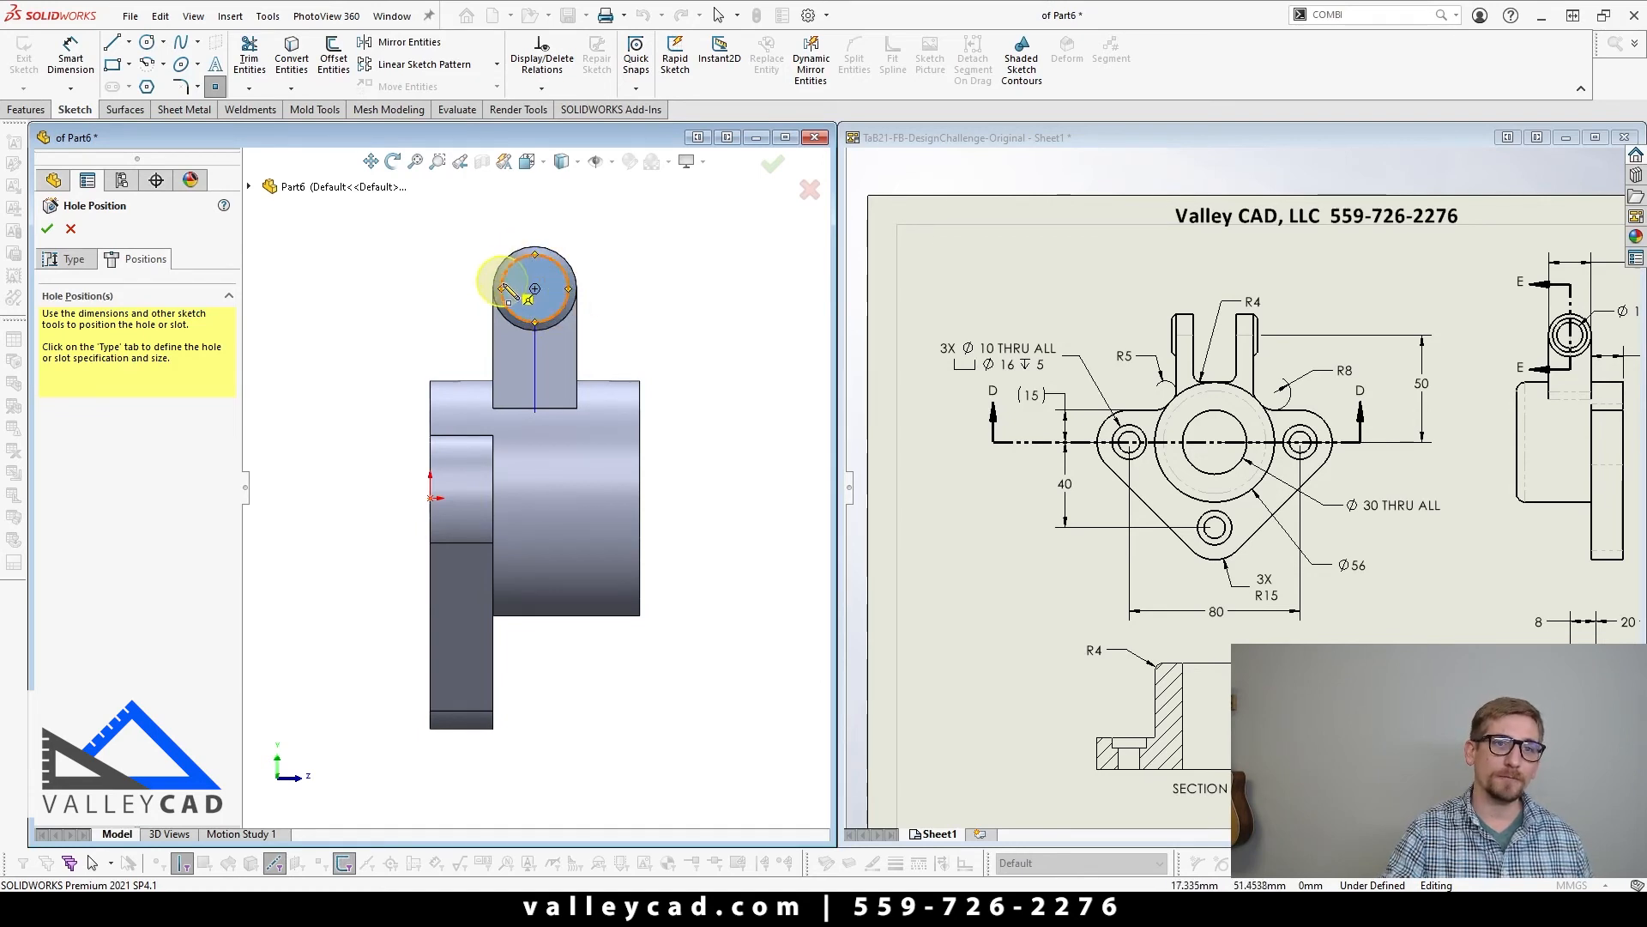
click(535, 291)
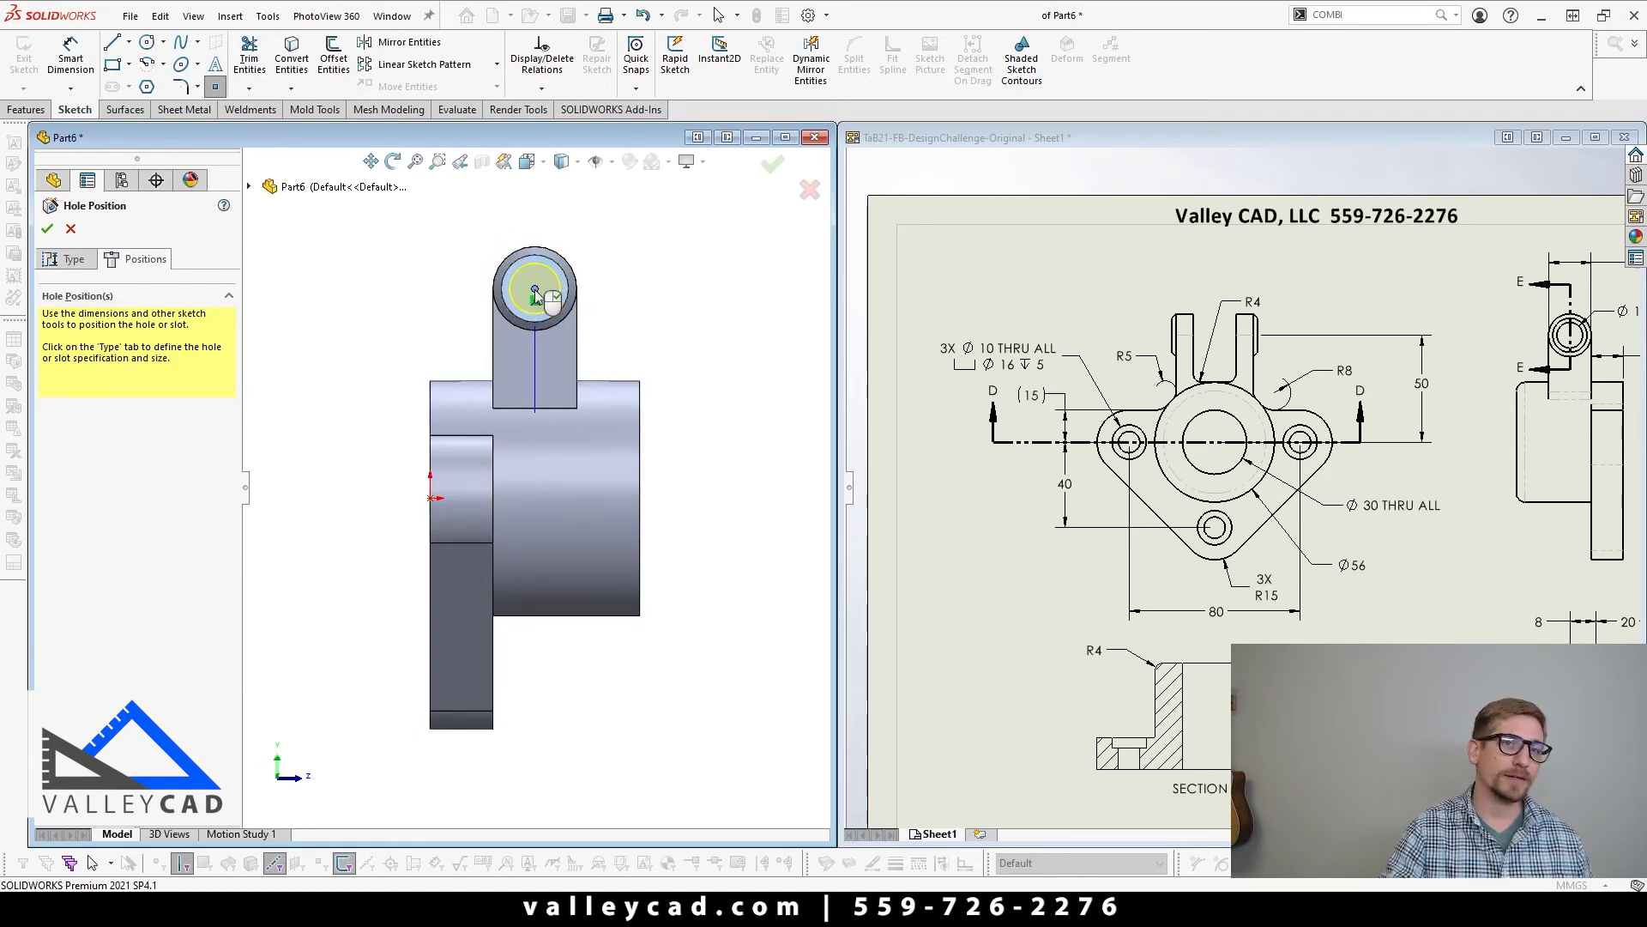
key(Return)
click(711, 297)
middle_drag(712, 297, 607, 368)
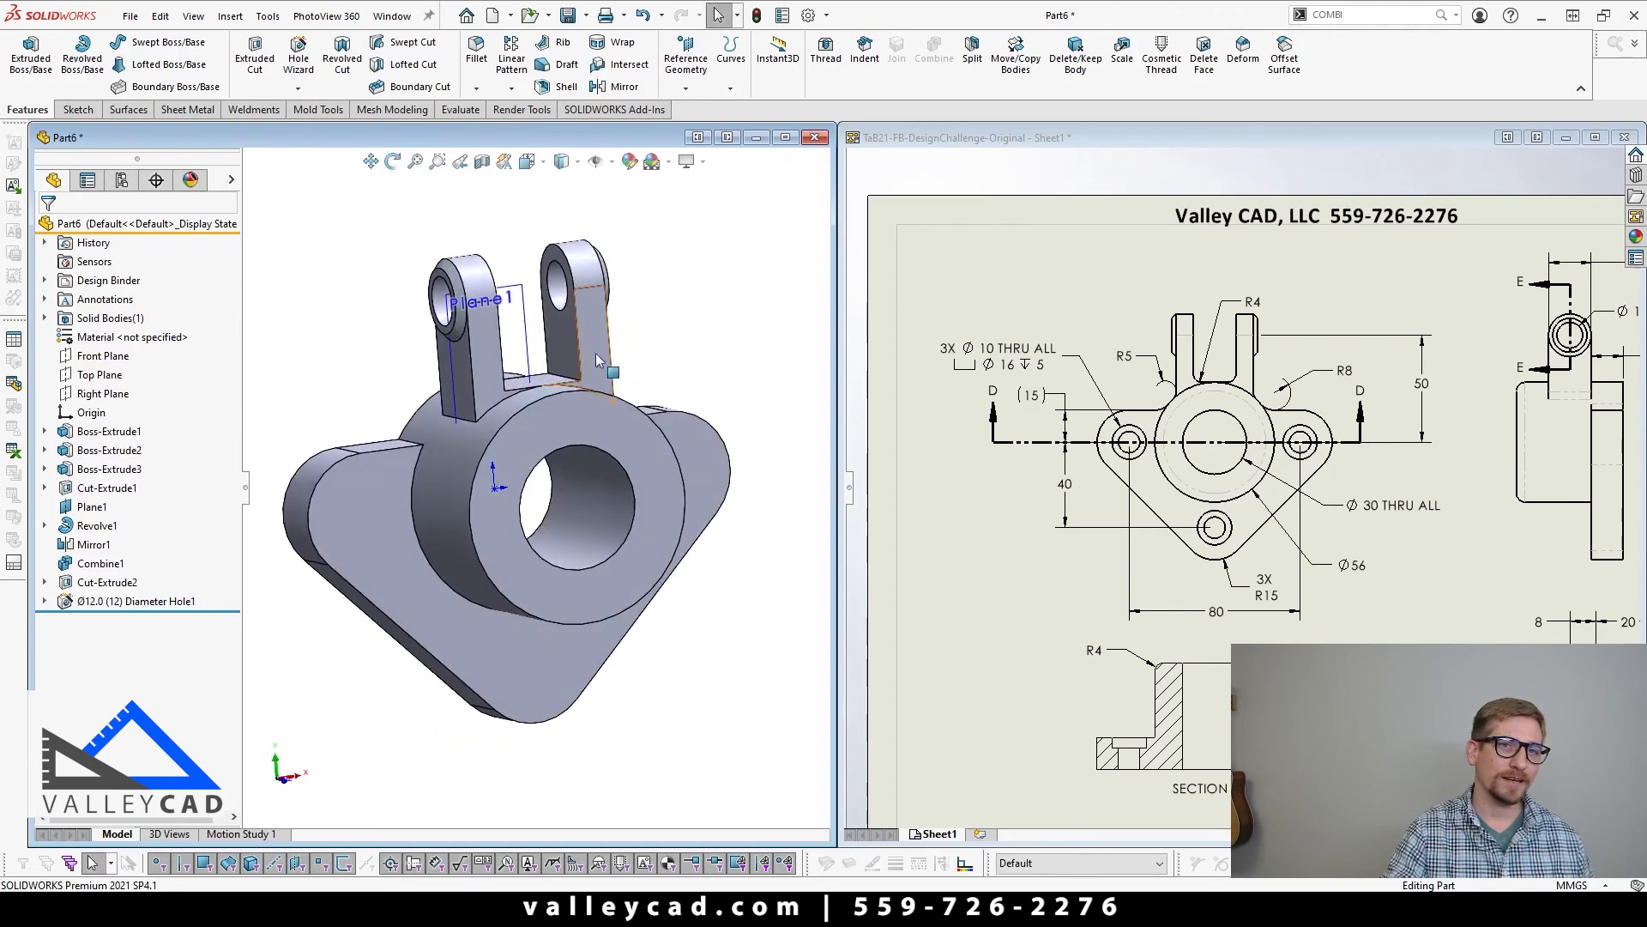
click(1256, 319)
scroll(1257, 318, up, 4)
scroll(1459, 399, down, 5)
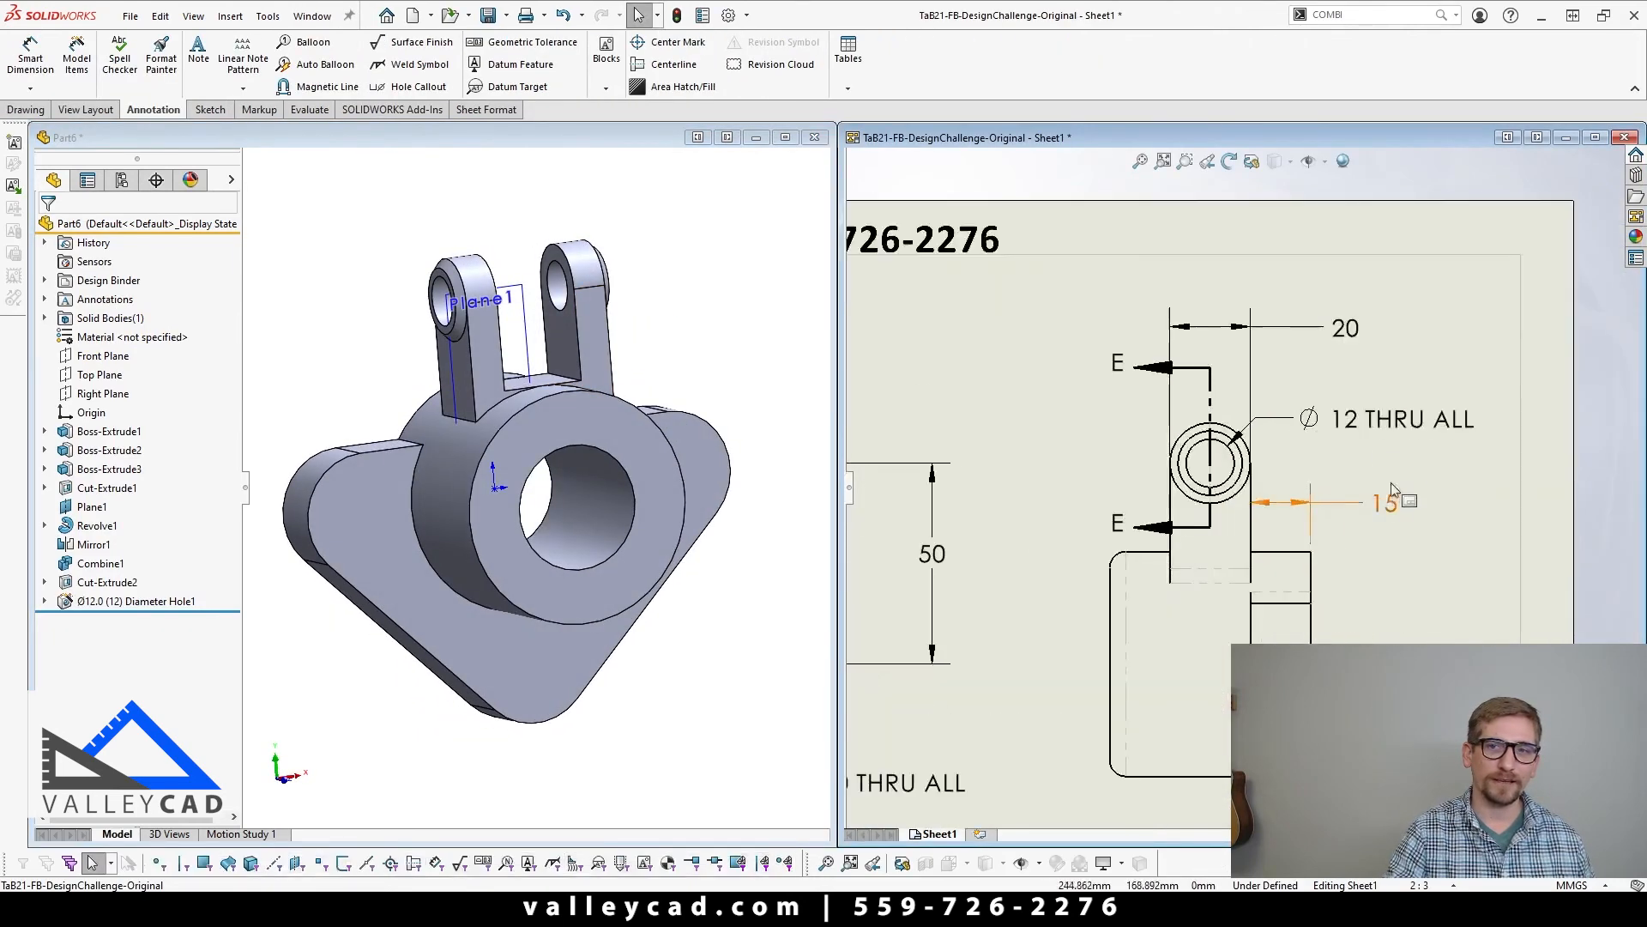
scroll(1209, 520, up, 9)
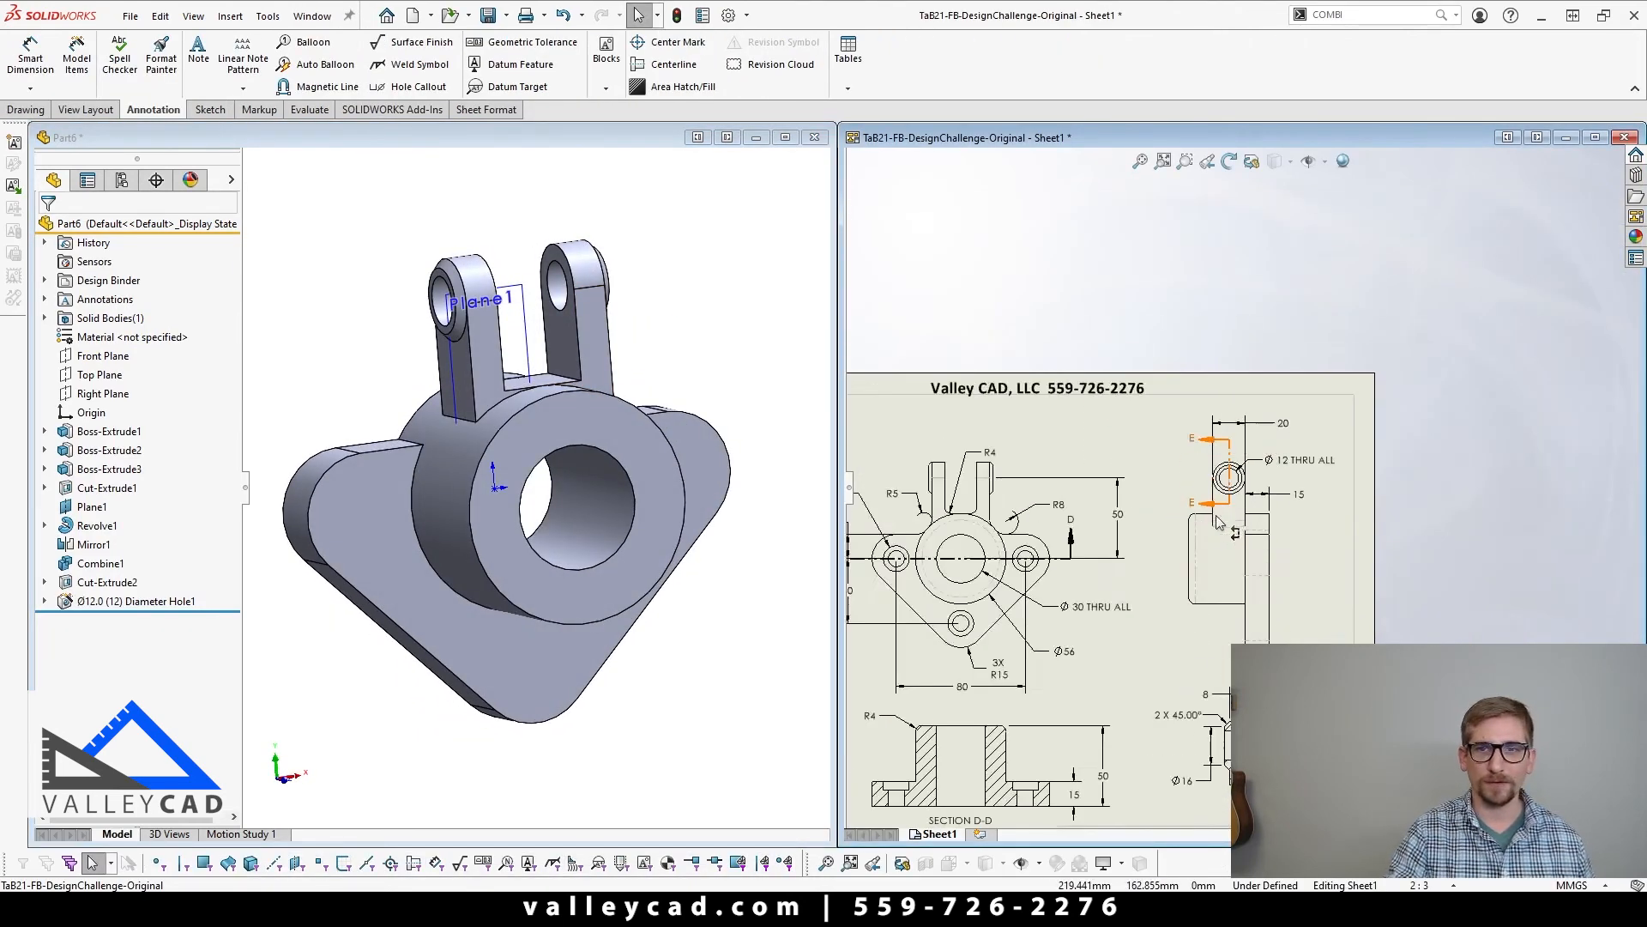
click(649, 646)
scroll(645, 647, up, 3)
key(ctrl+1)
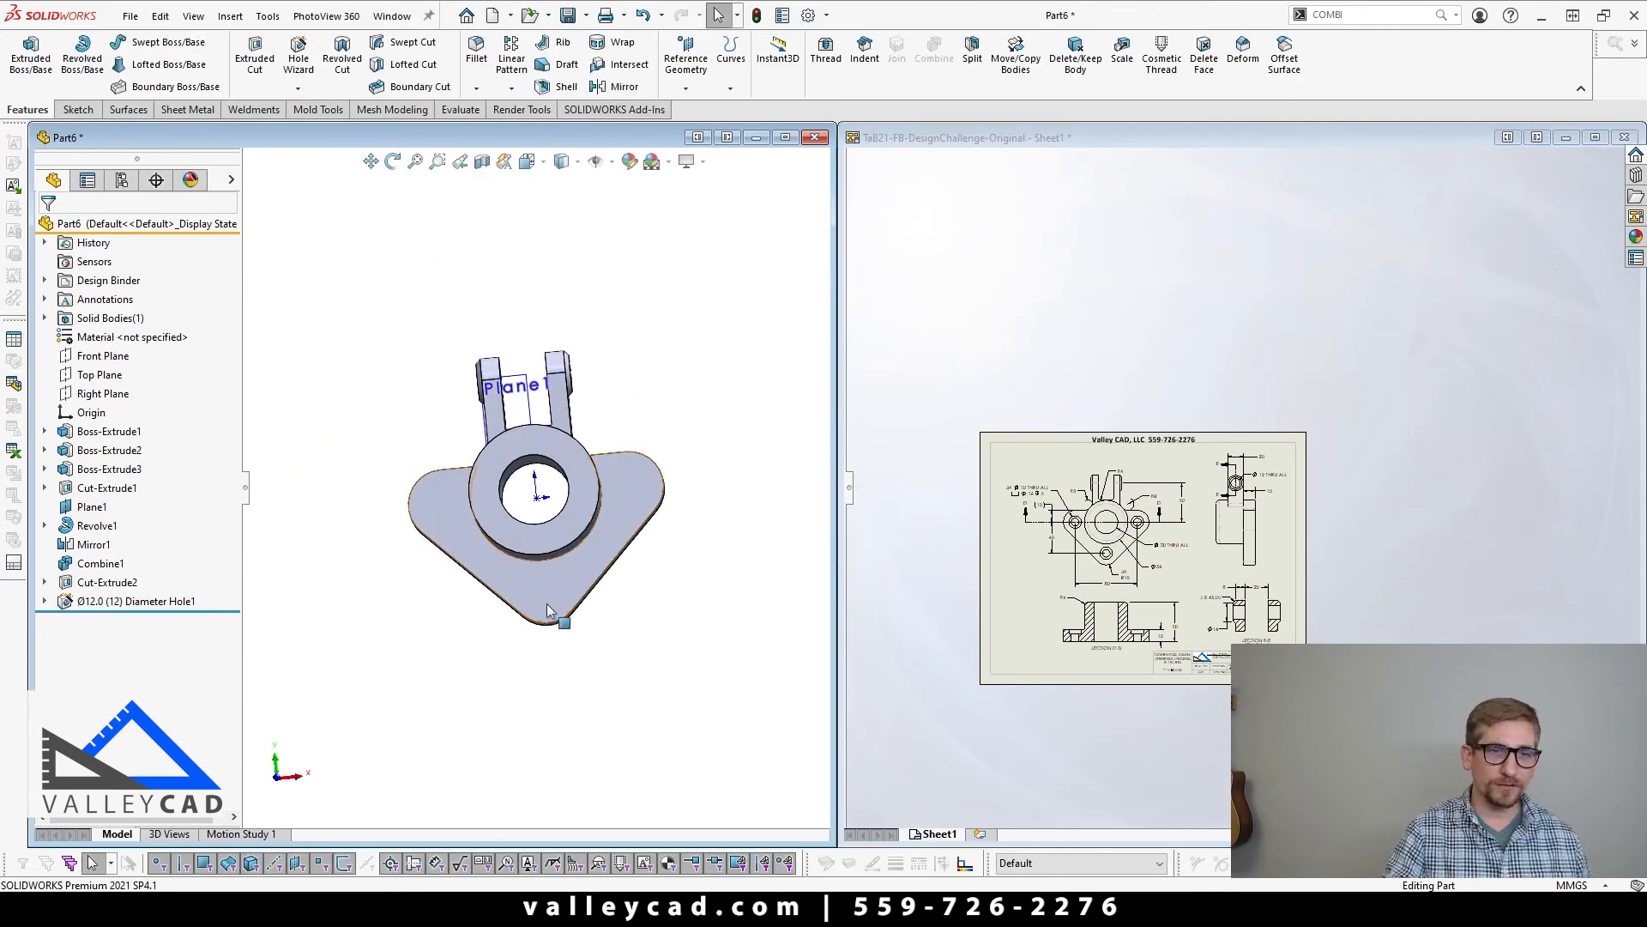
click(538, 598)
key(ctrl+8)
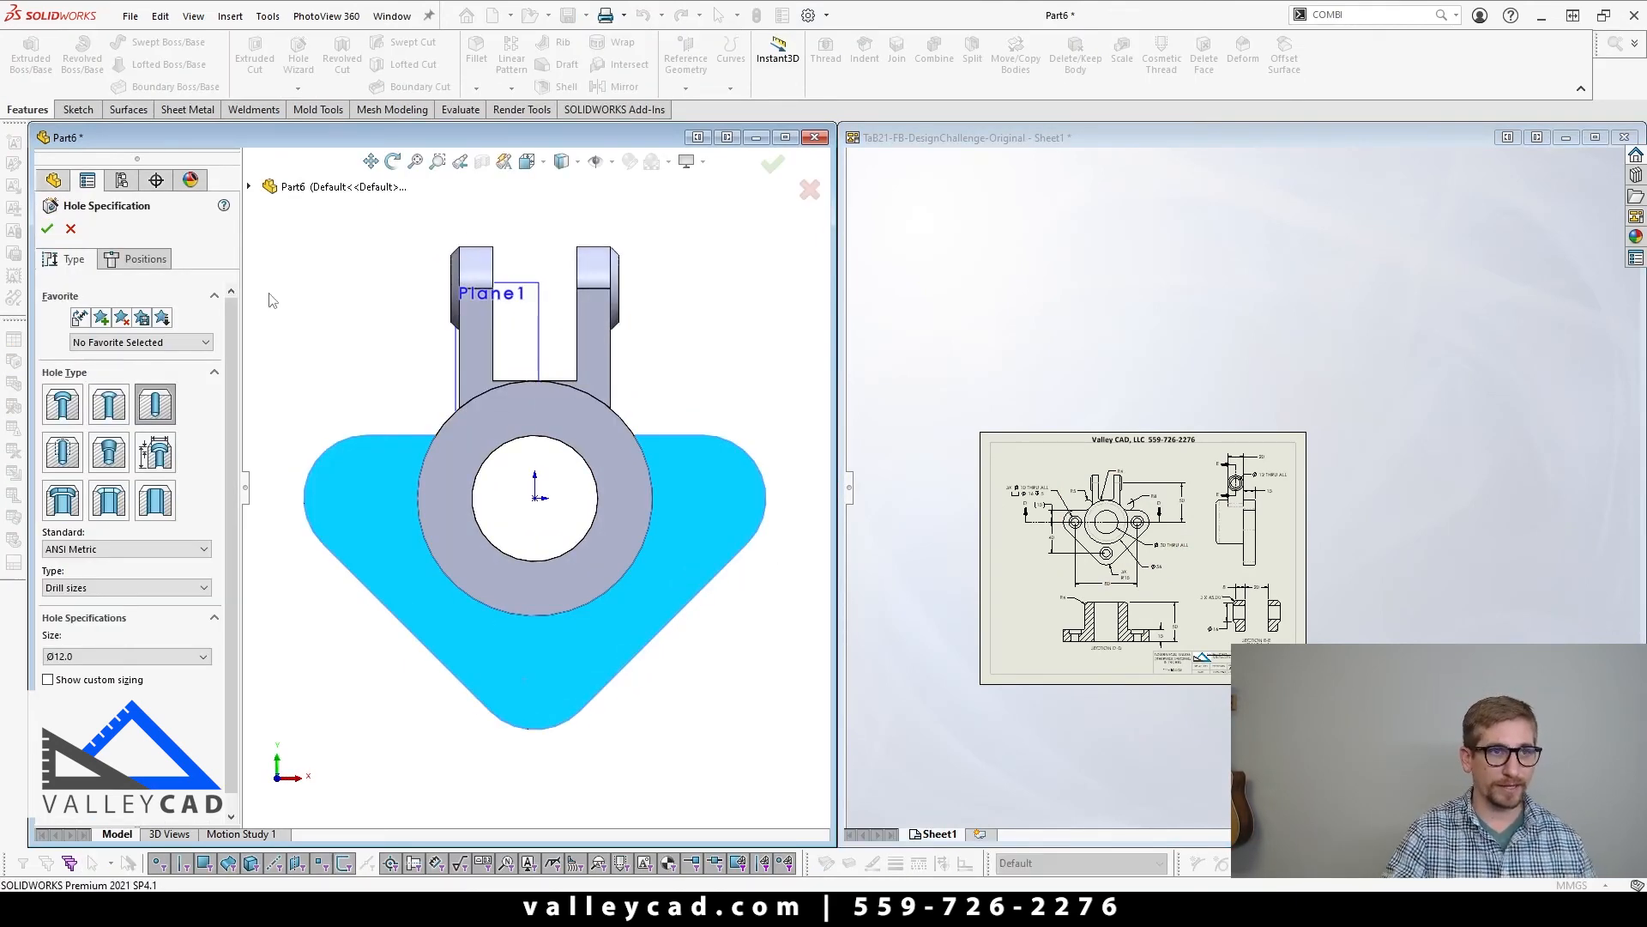
click(63, 409)
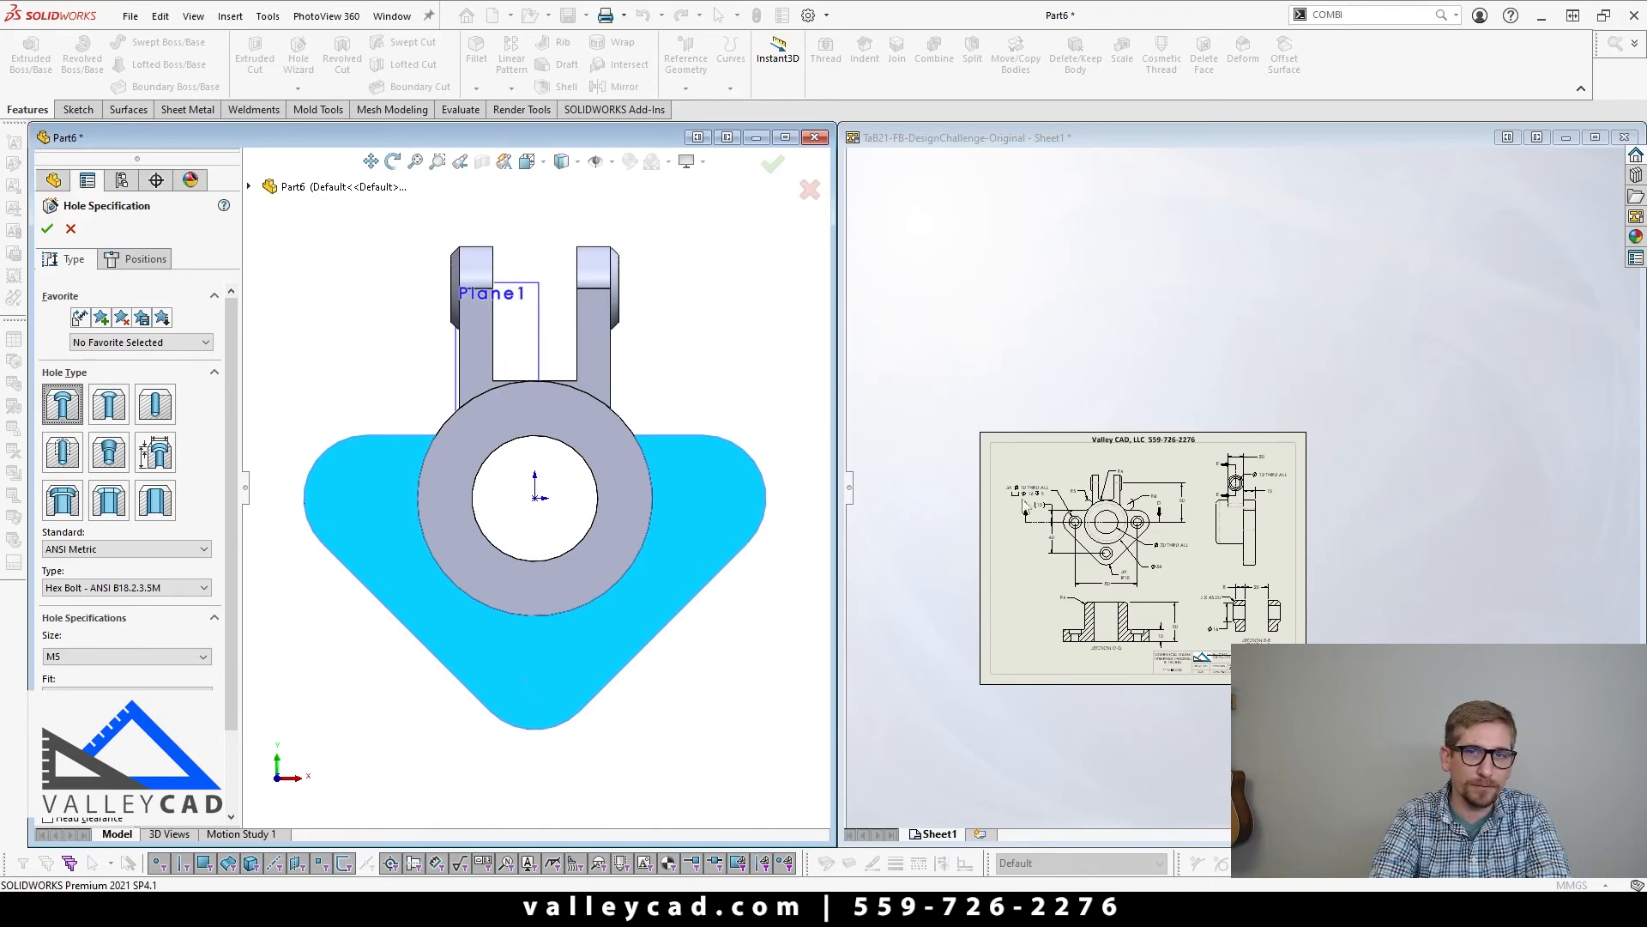
click(77, 236)
Step: Check the counterbore callout on the drawing and start an ANSI Metric hex bolt counterbore of size M10 on the flange's front face
click(999, 499)
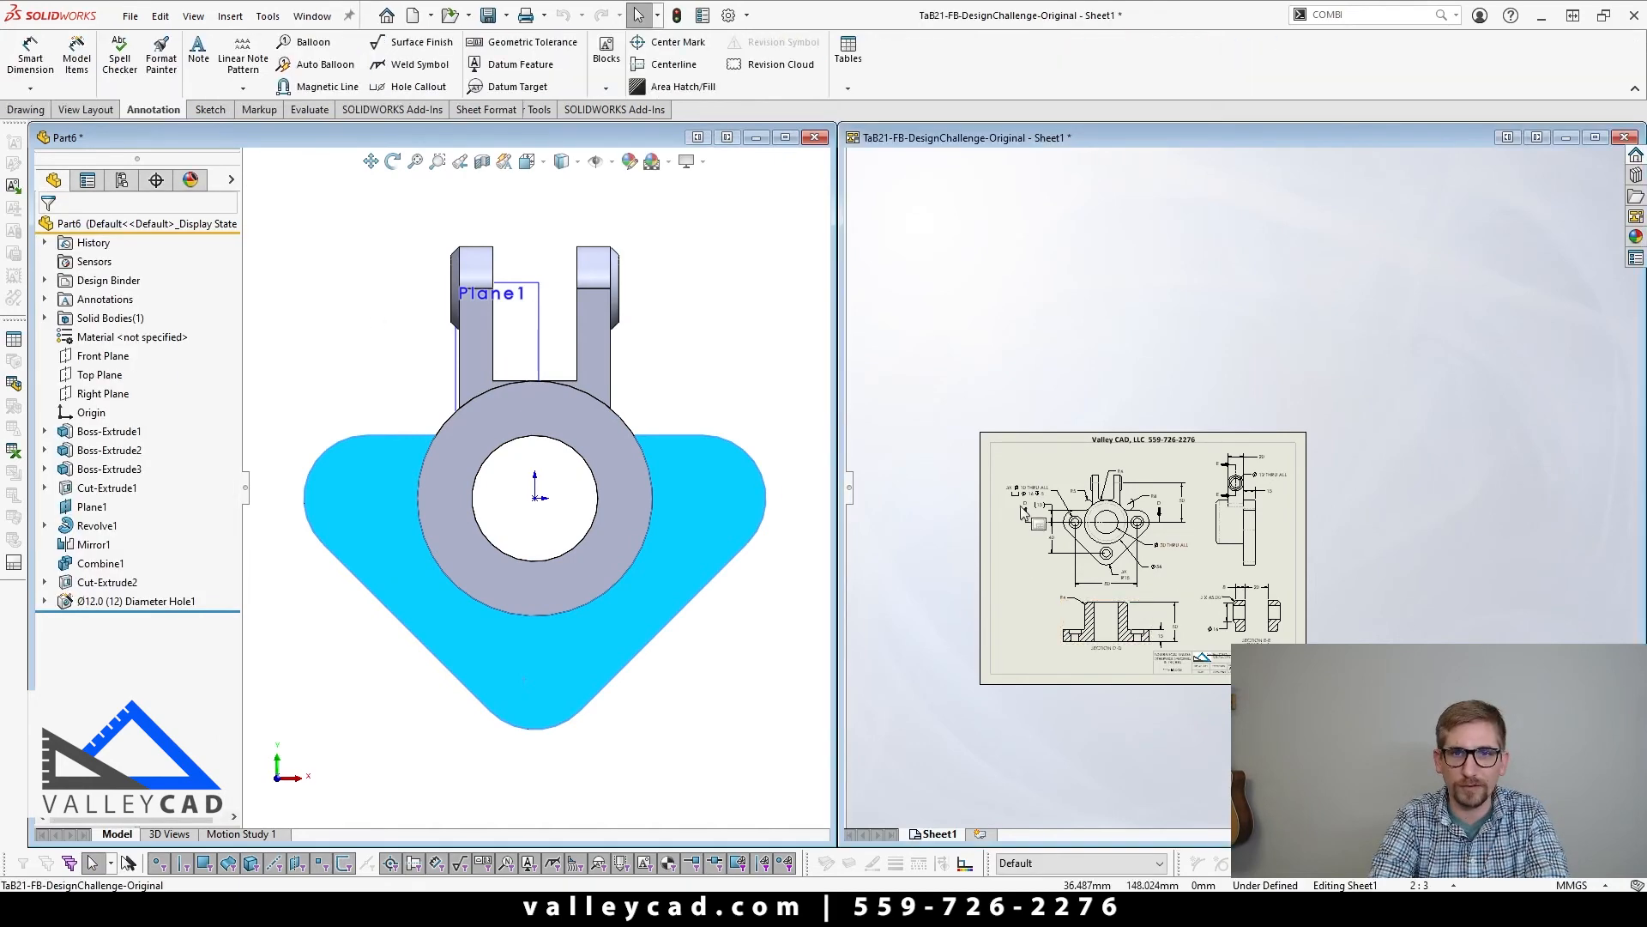
scroll(1000, 500, down, 9)
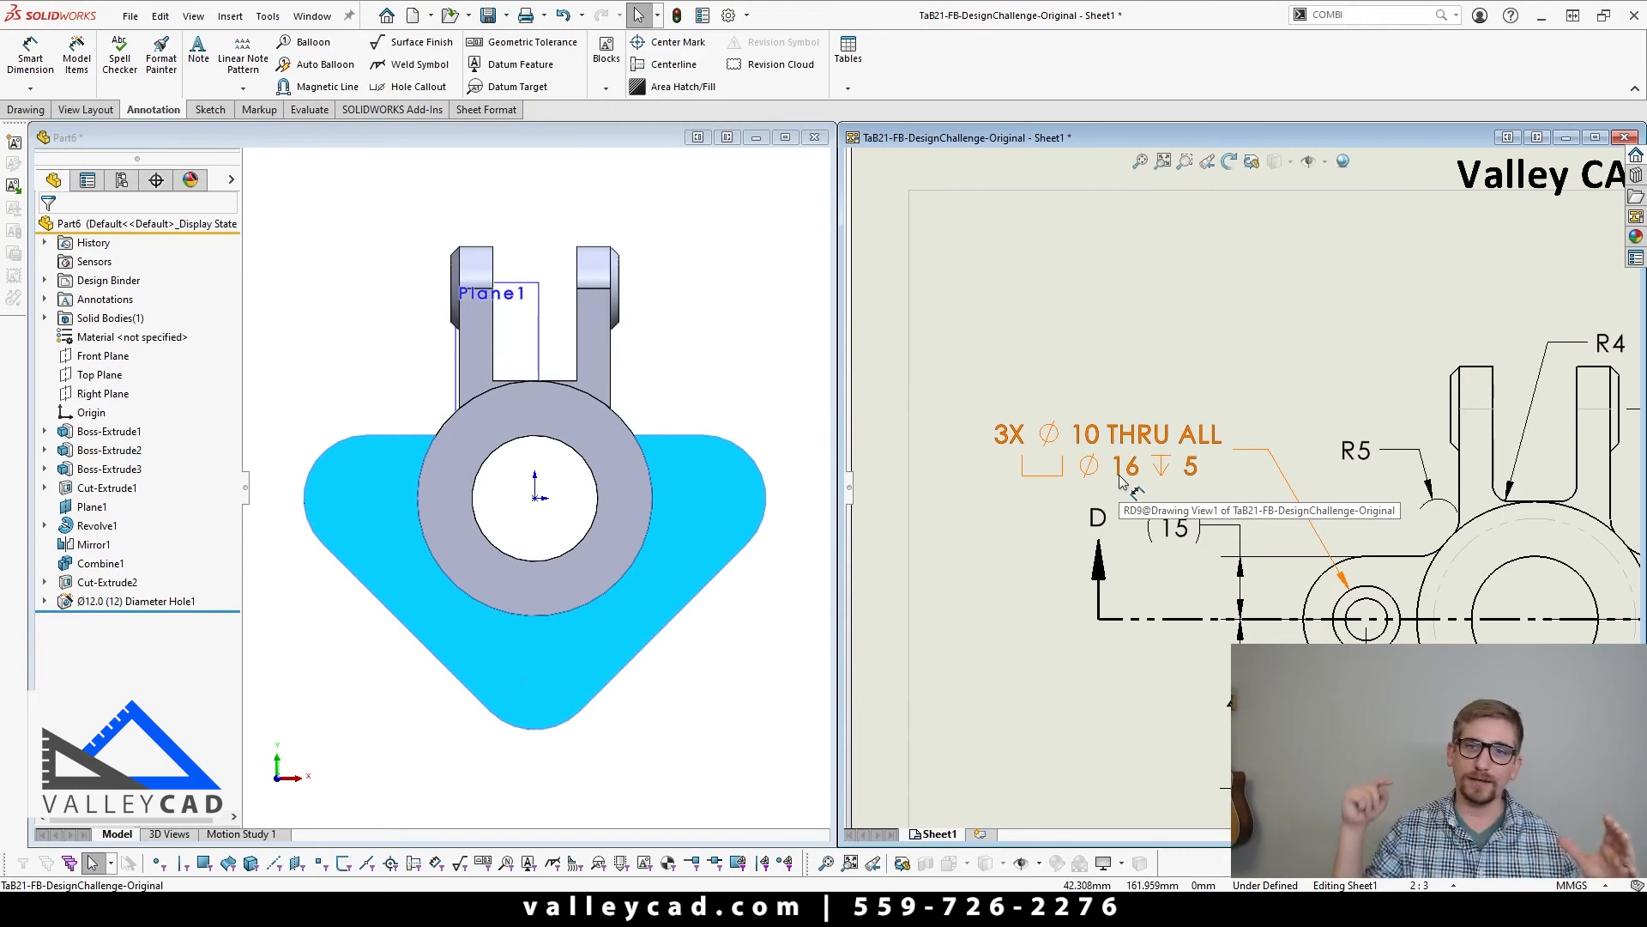
click(357, 662)
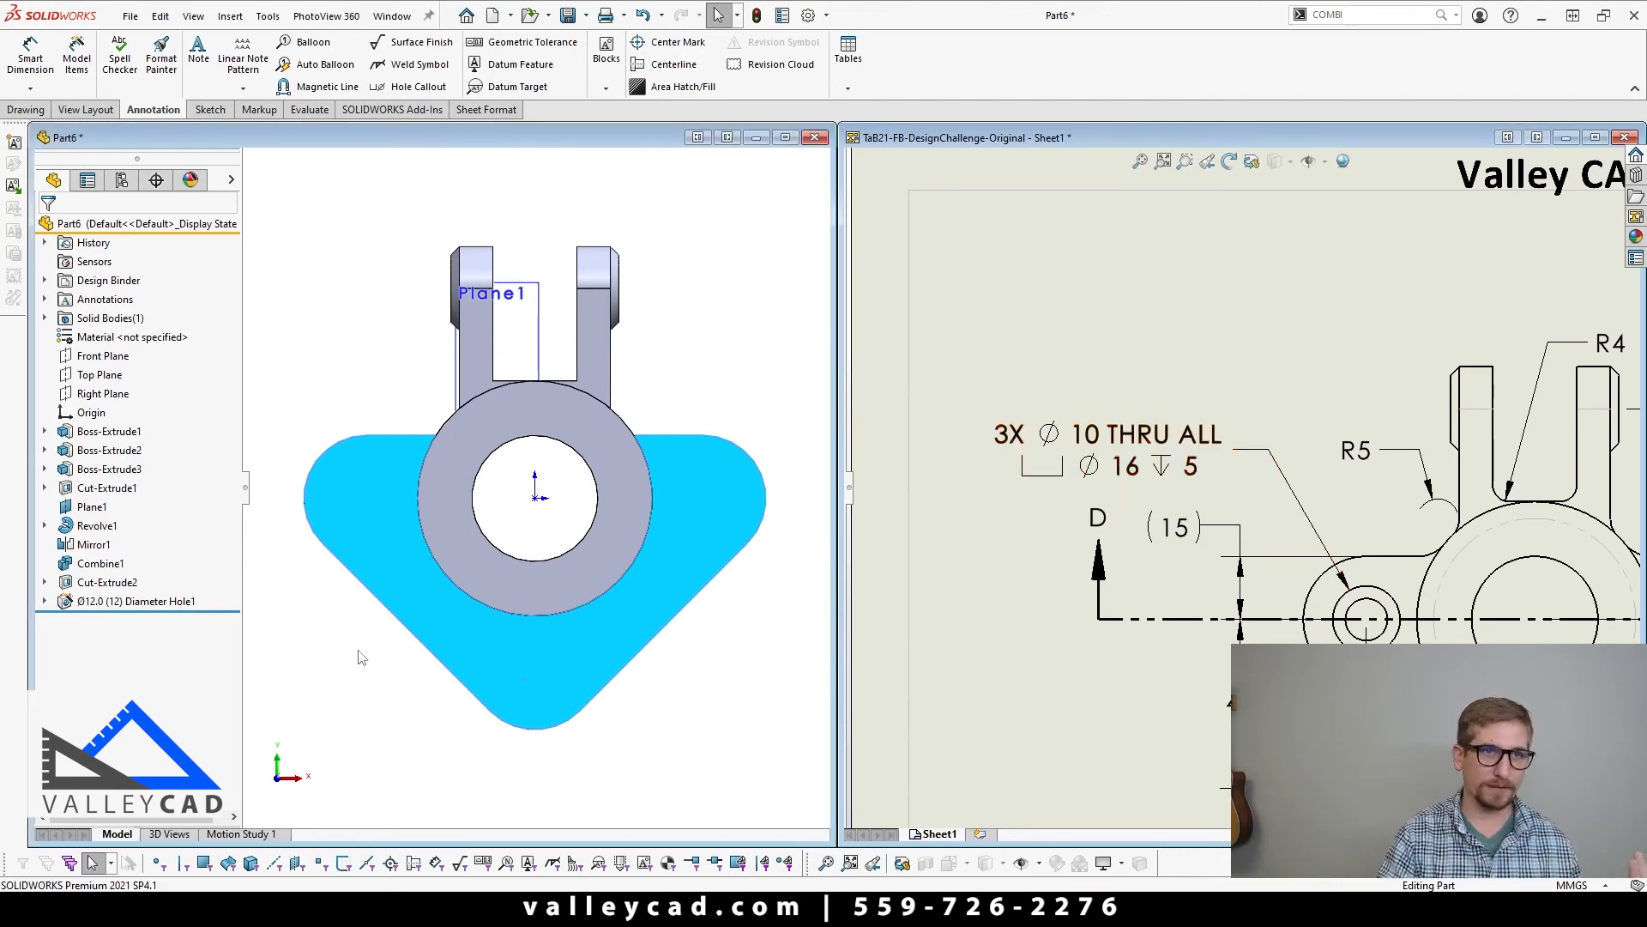
click(361, 480)
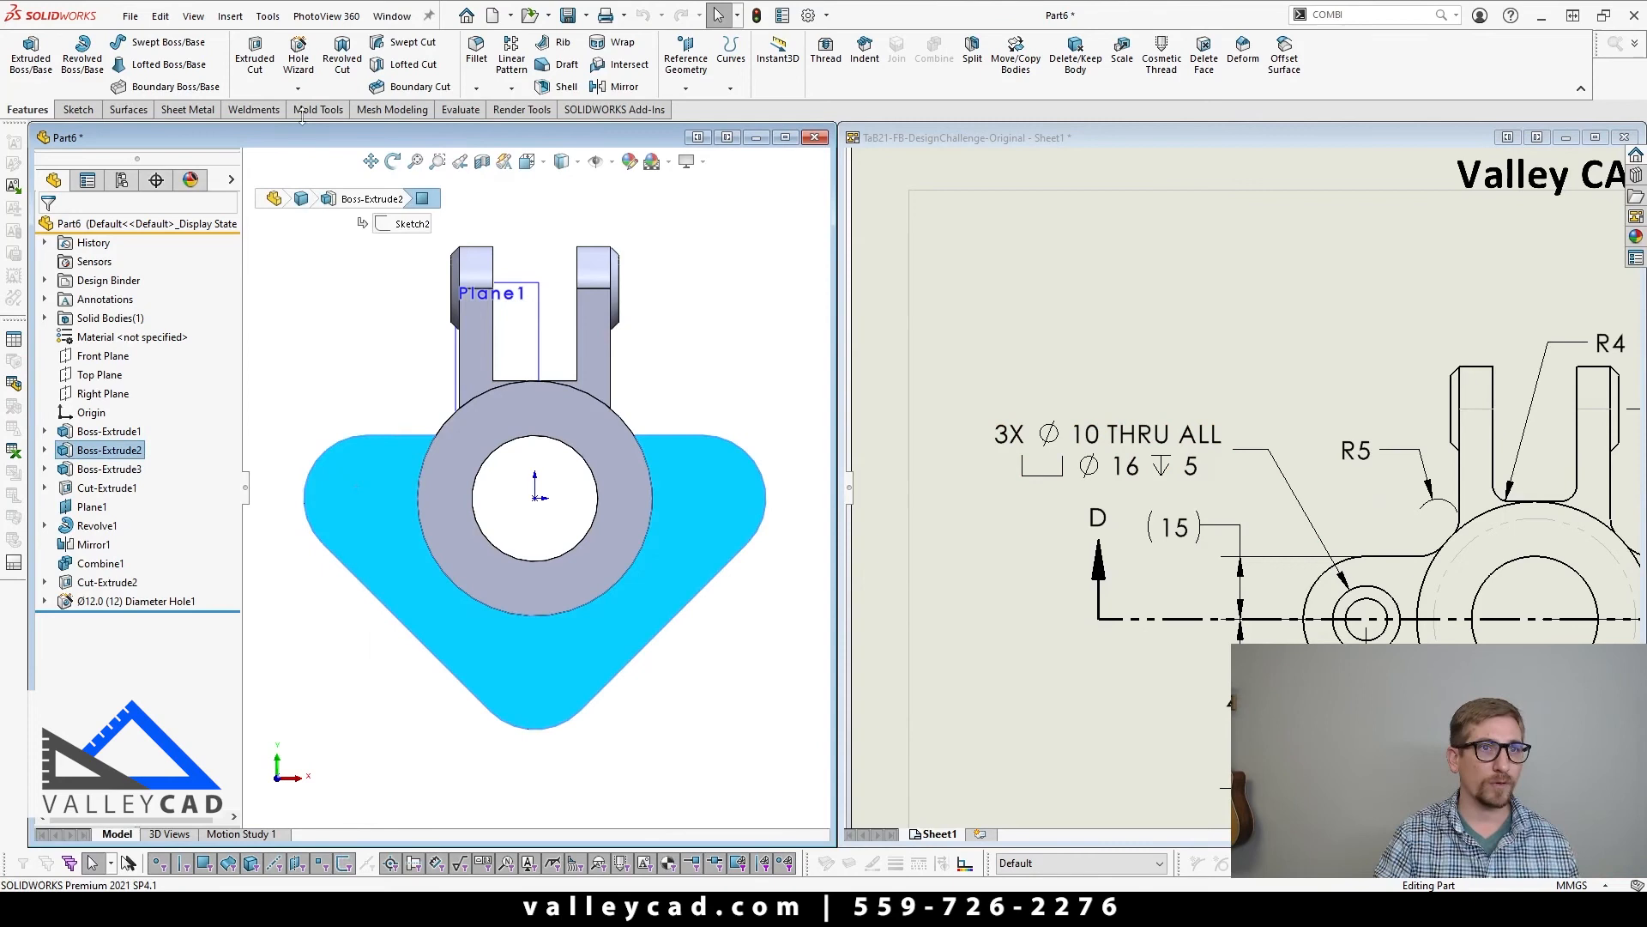
click(291, 71)
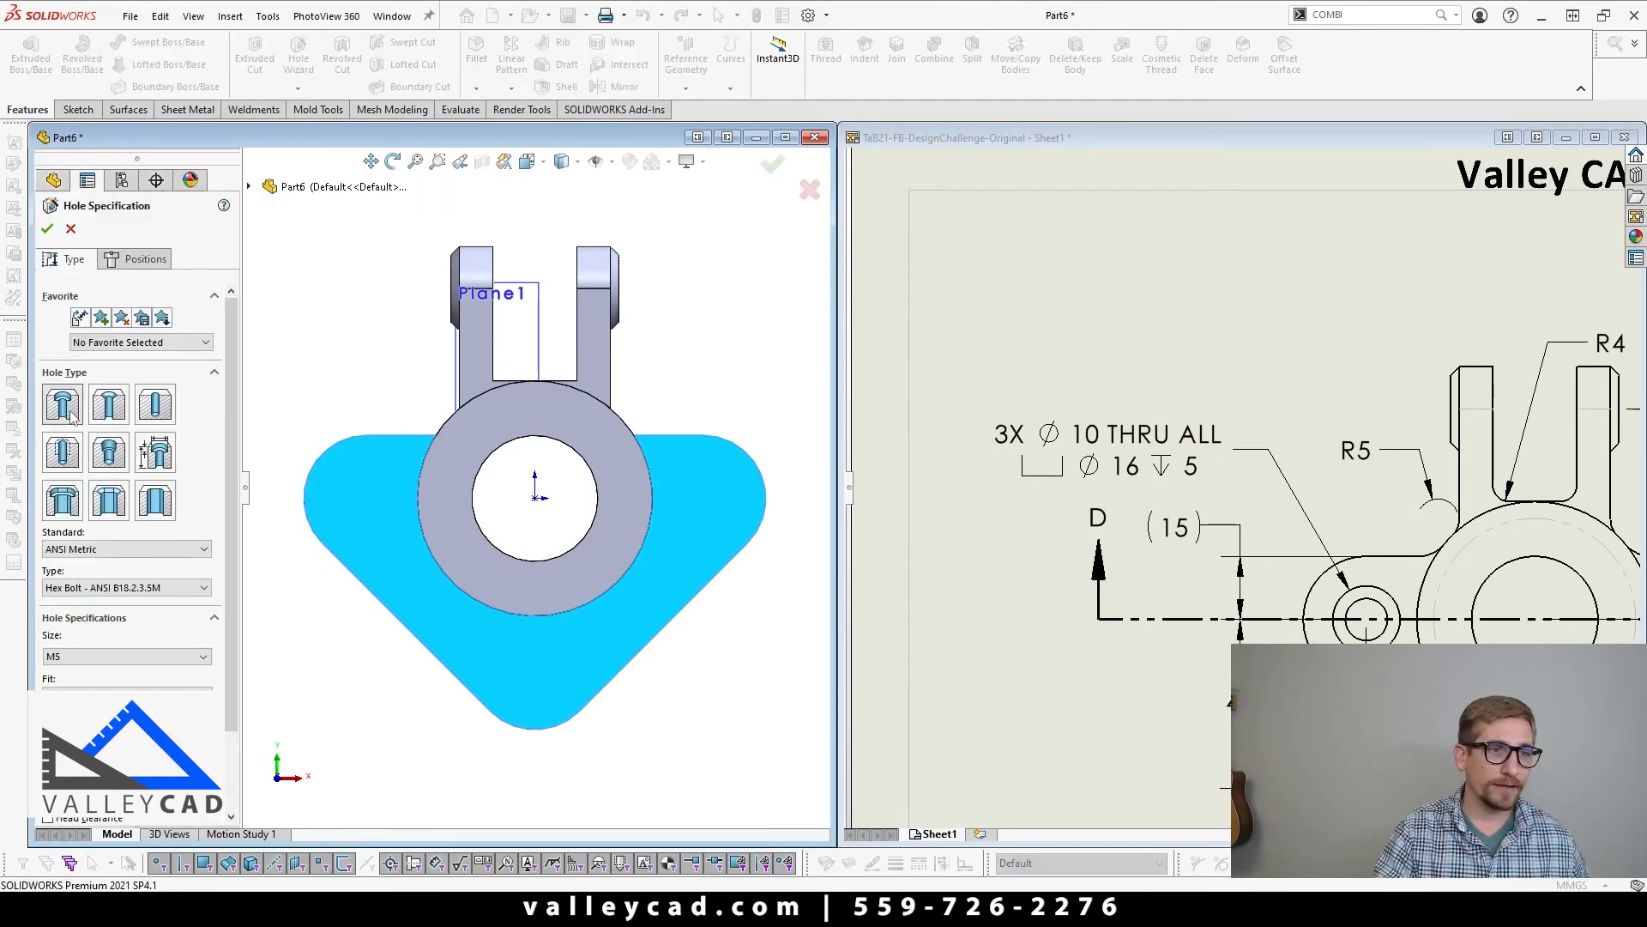
click(119, 658)
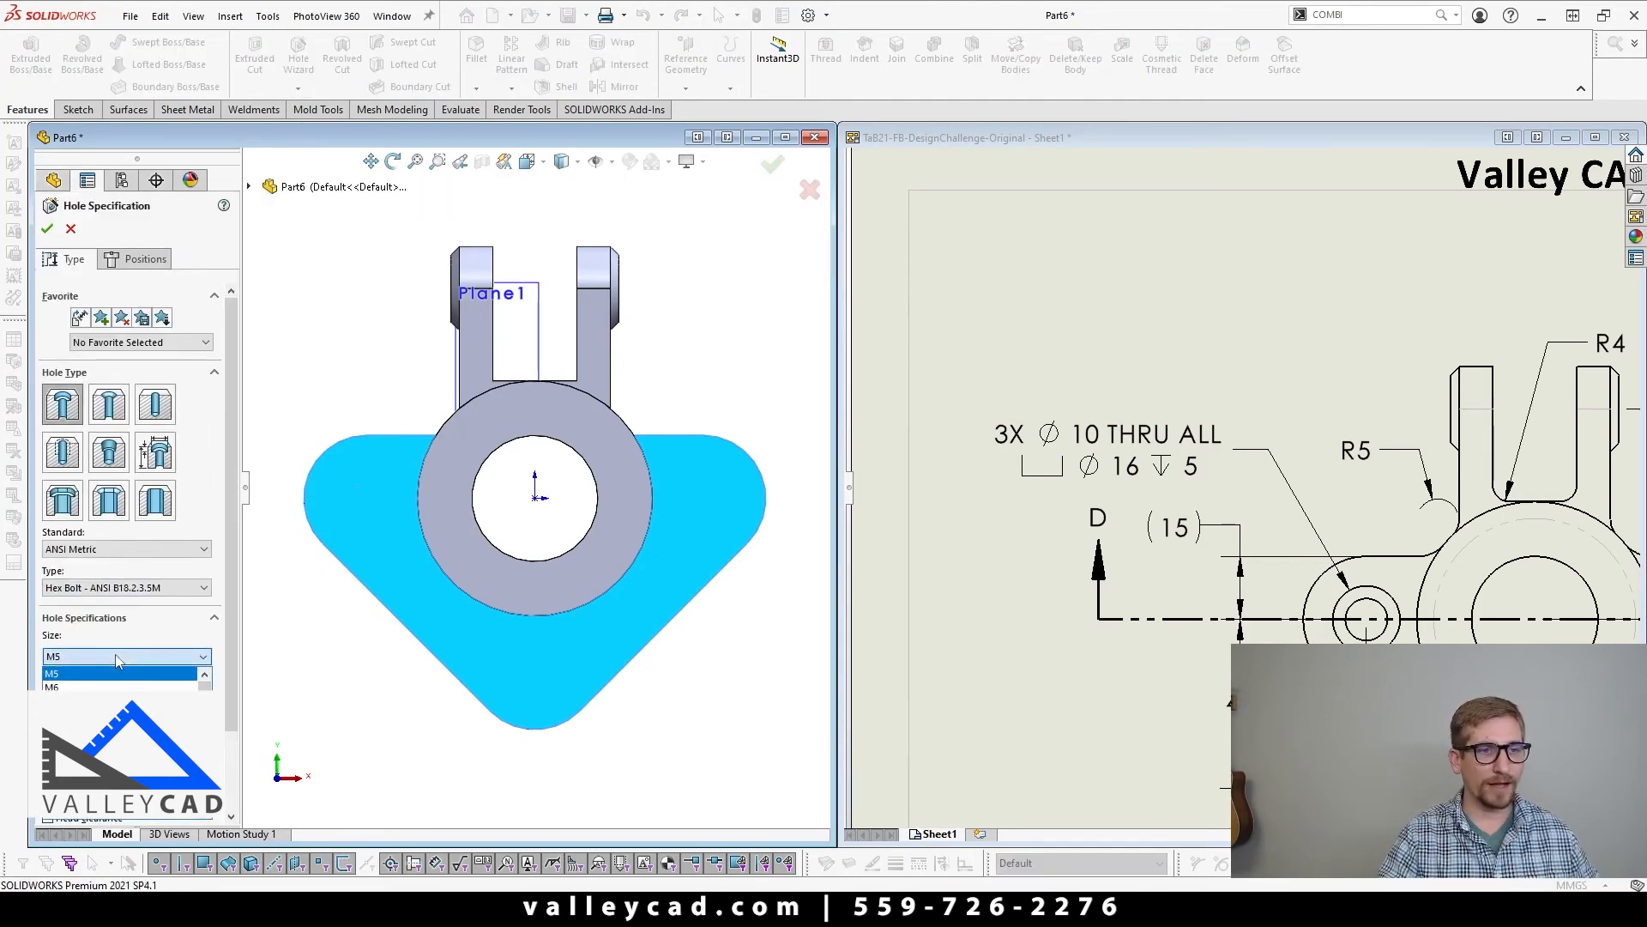
click(111, 715)
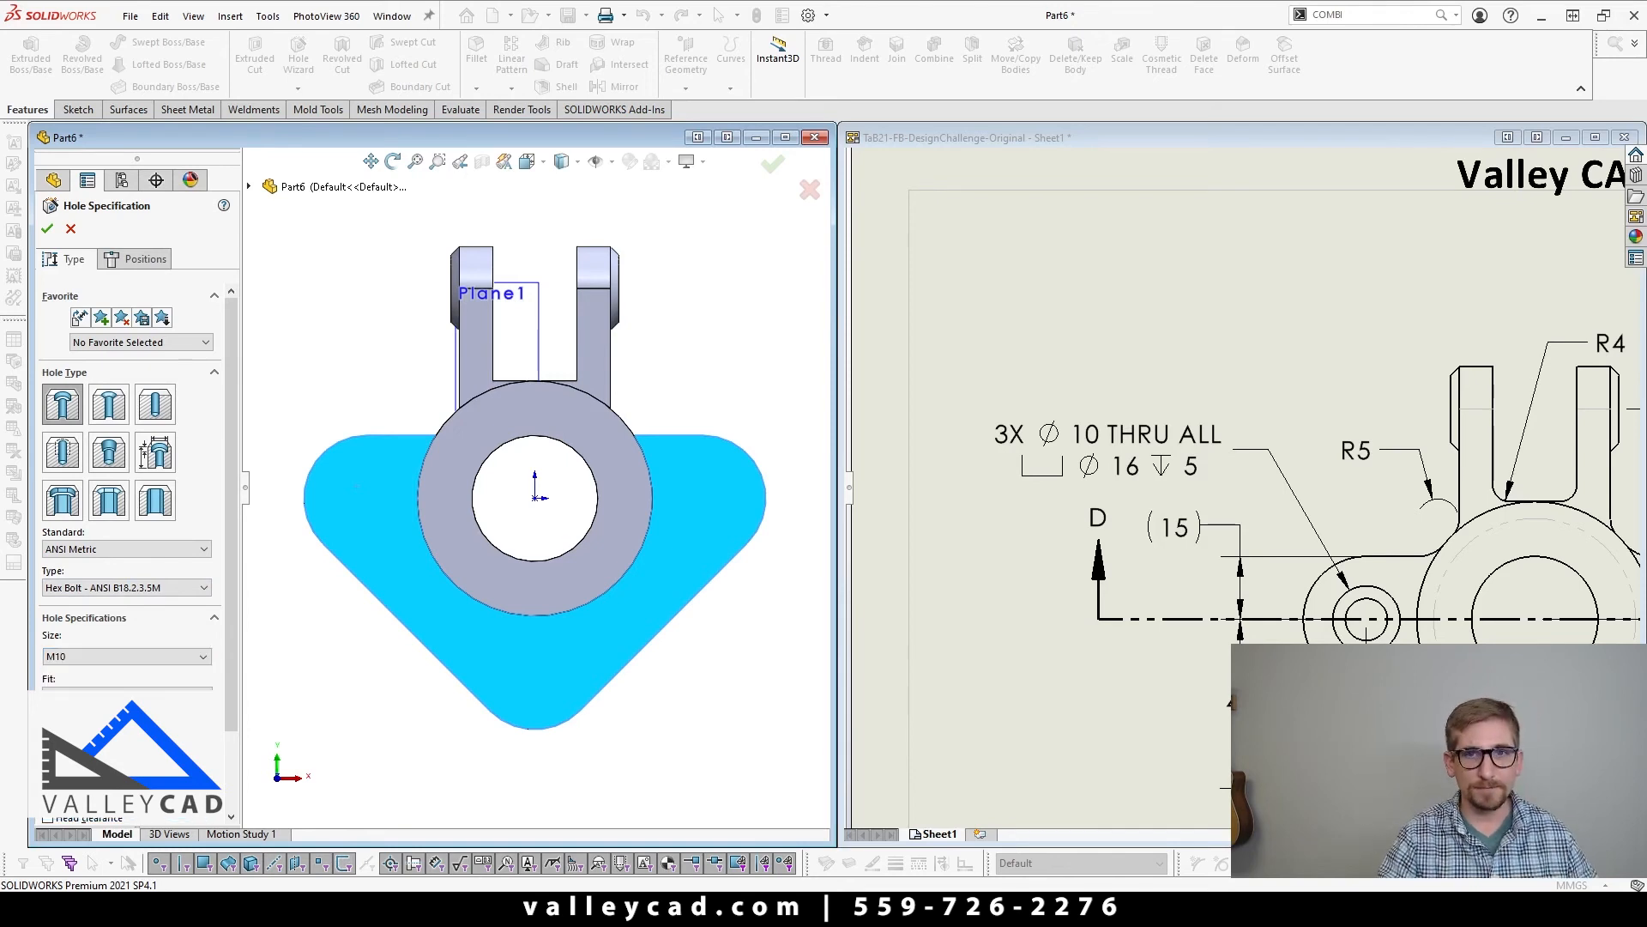
scroll(226, 734, down, 3)
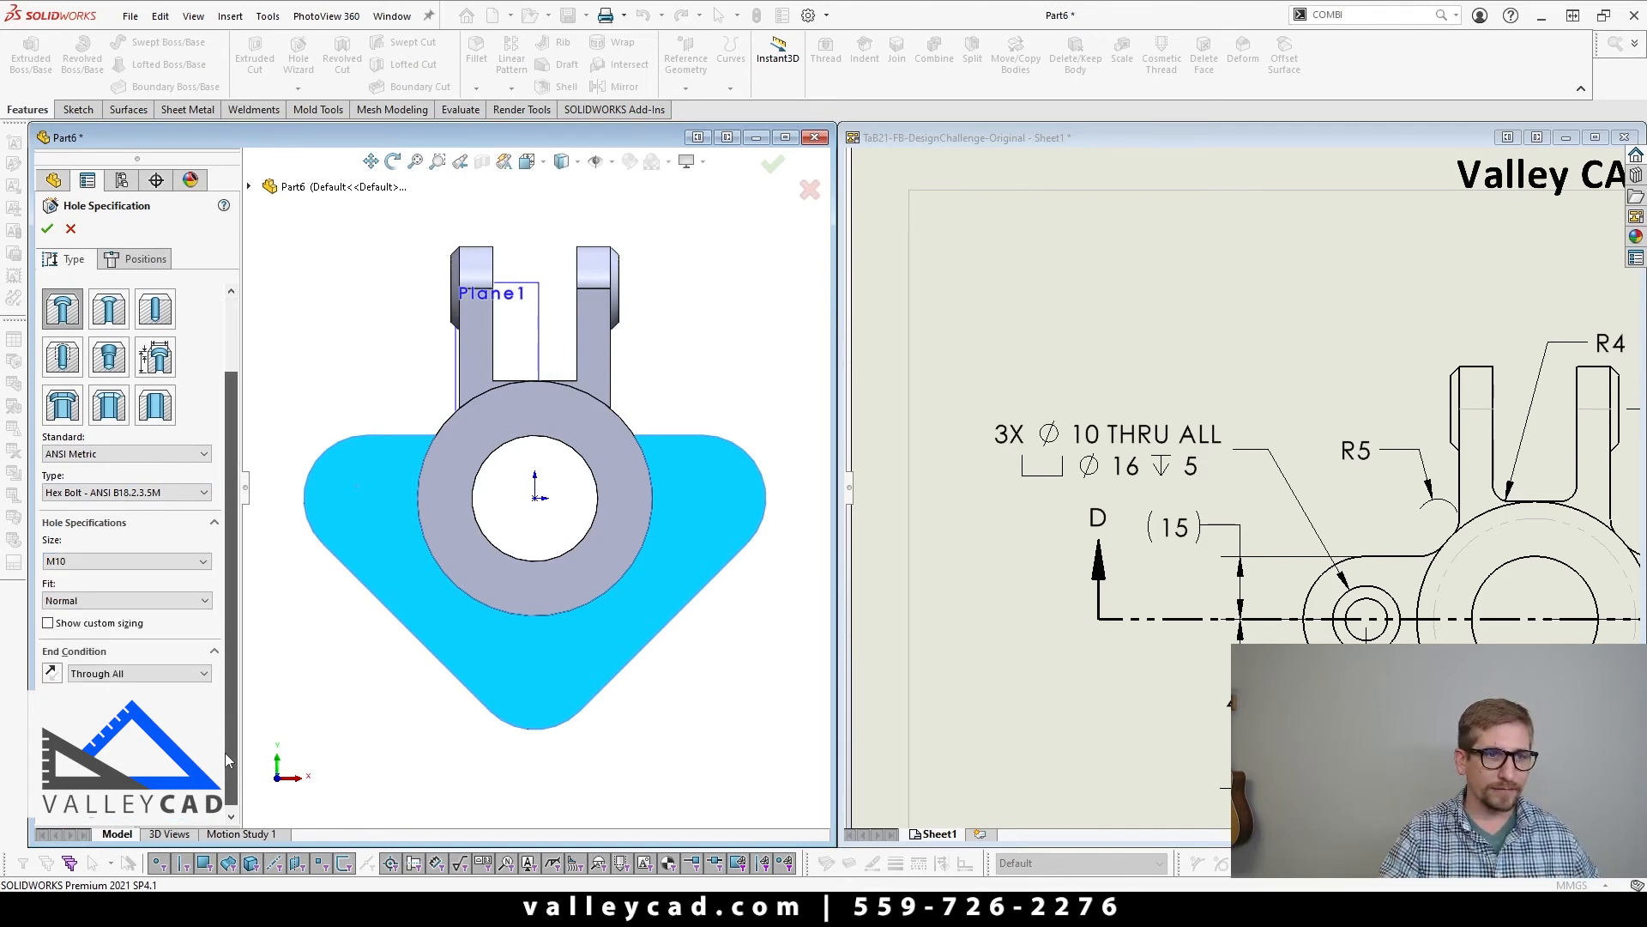
Step: Place three counterbored holes concentric with the flange's three rounded corners
click(137, 258)
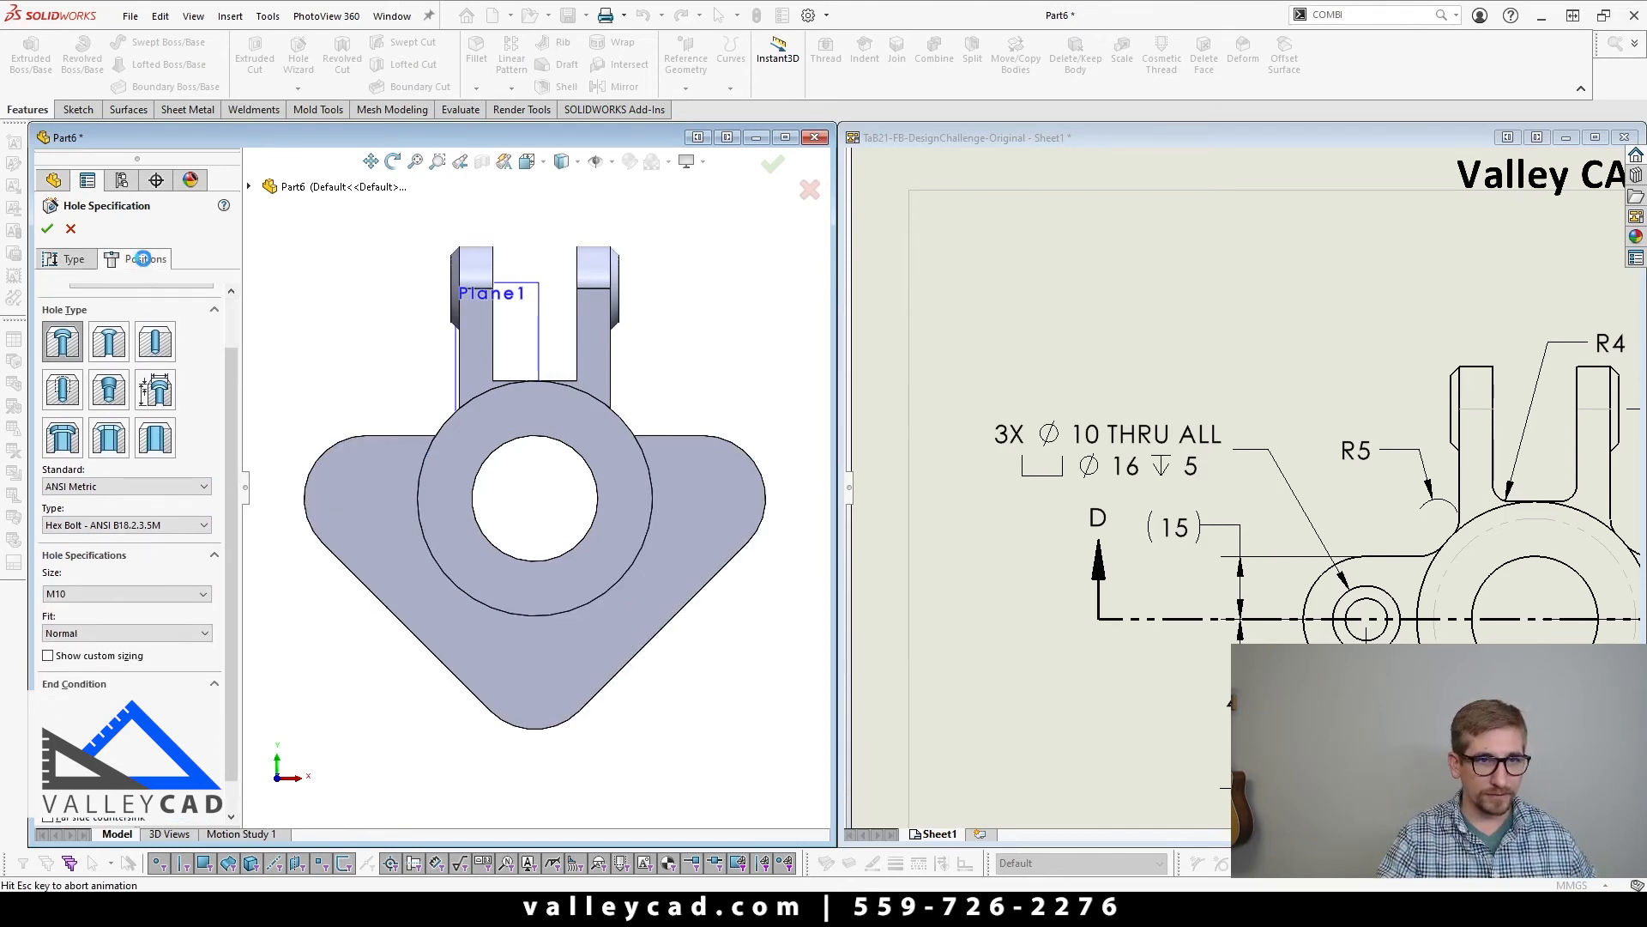
click(318, 475)
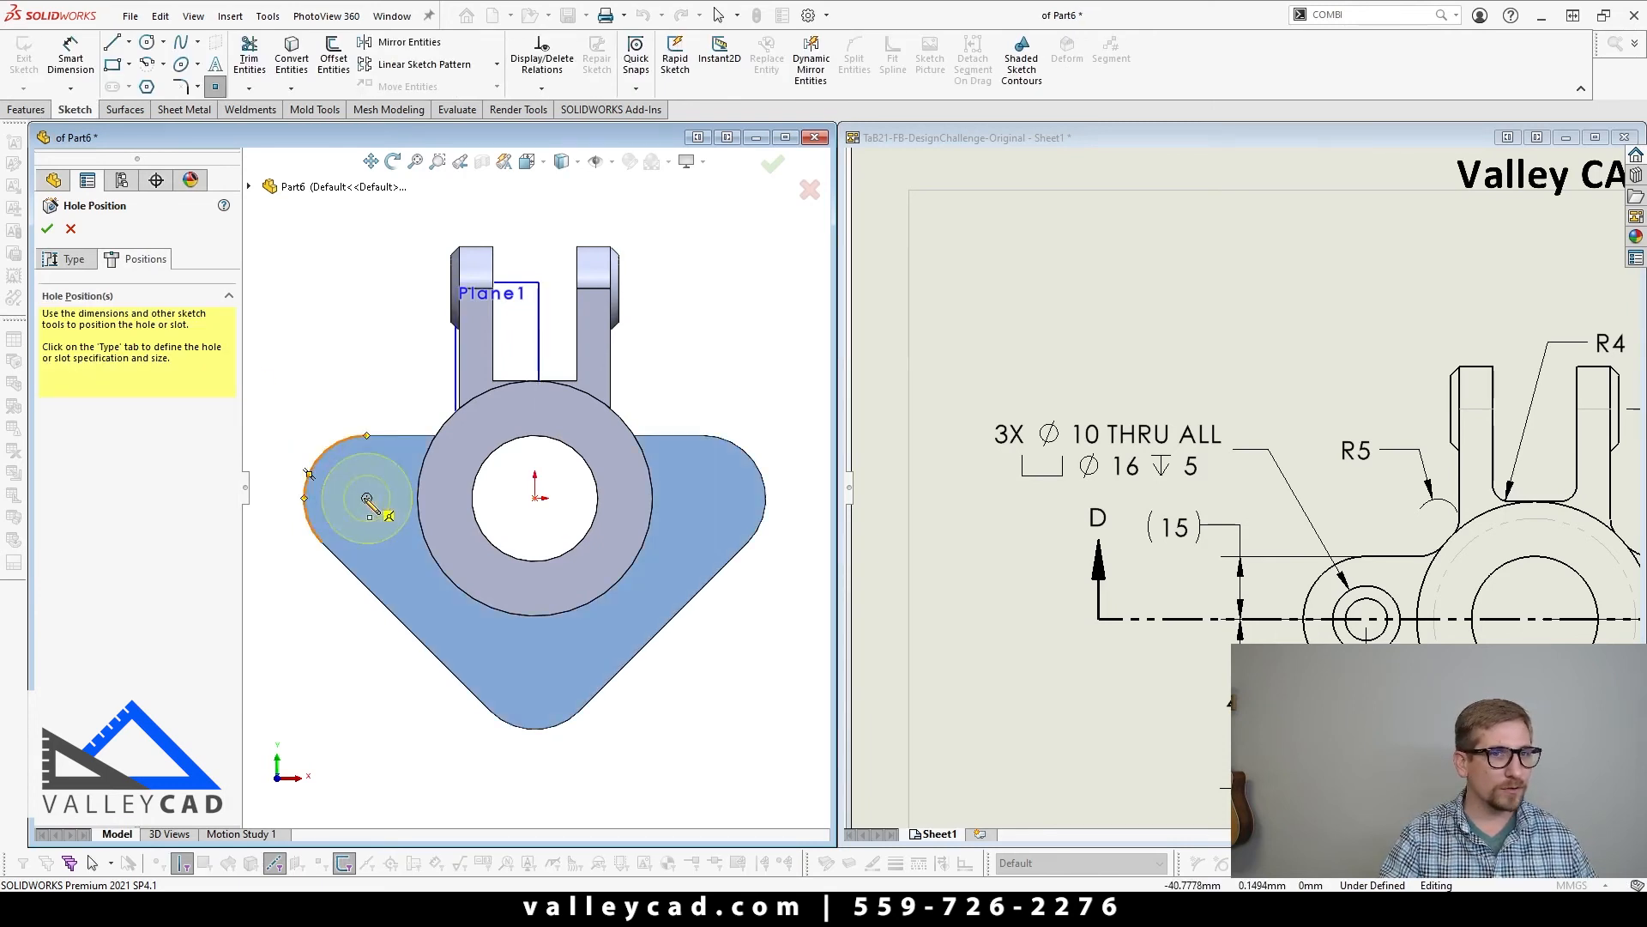
click(366, 499)
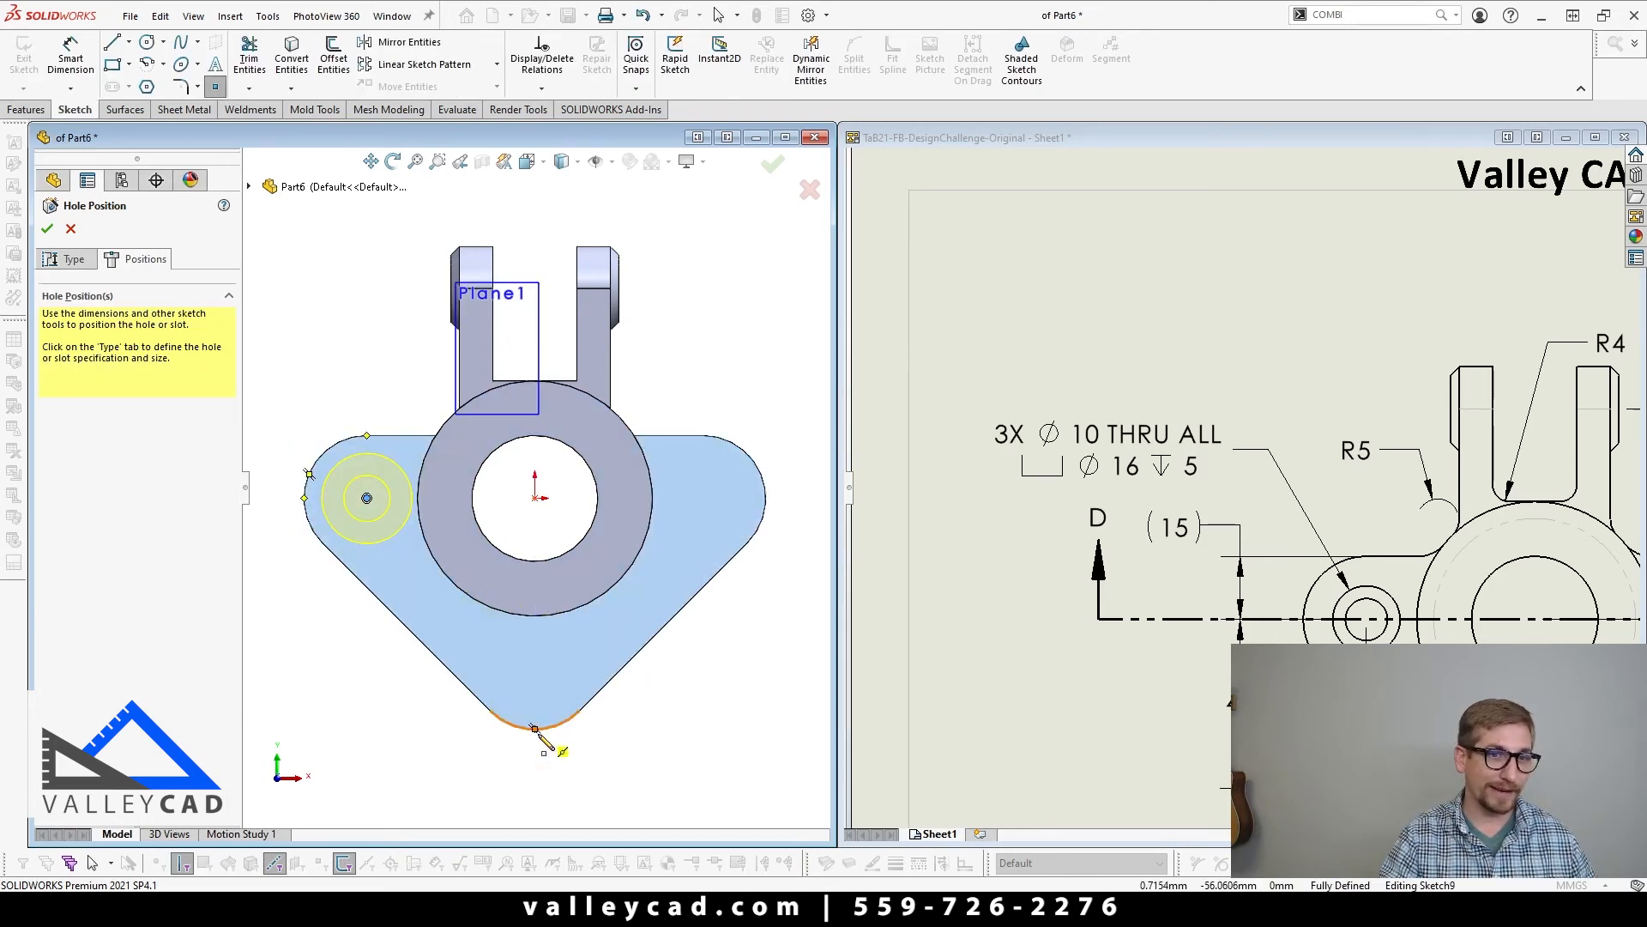
click(534, 667)
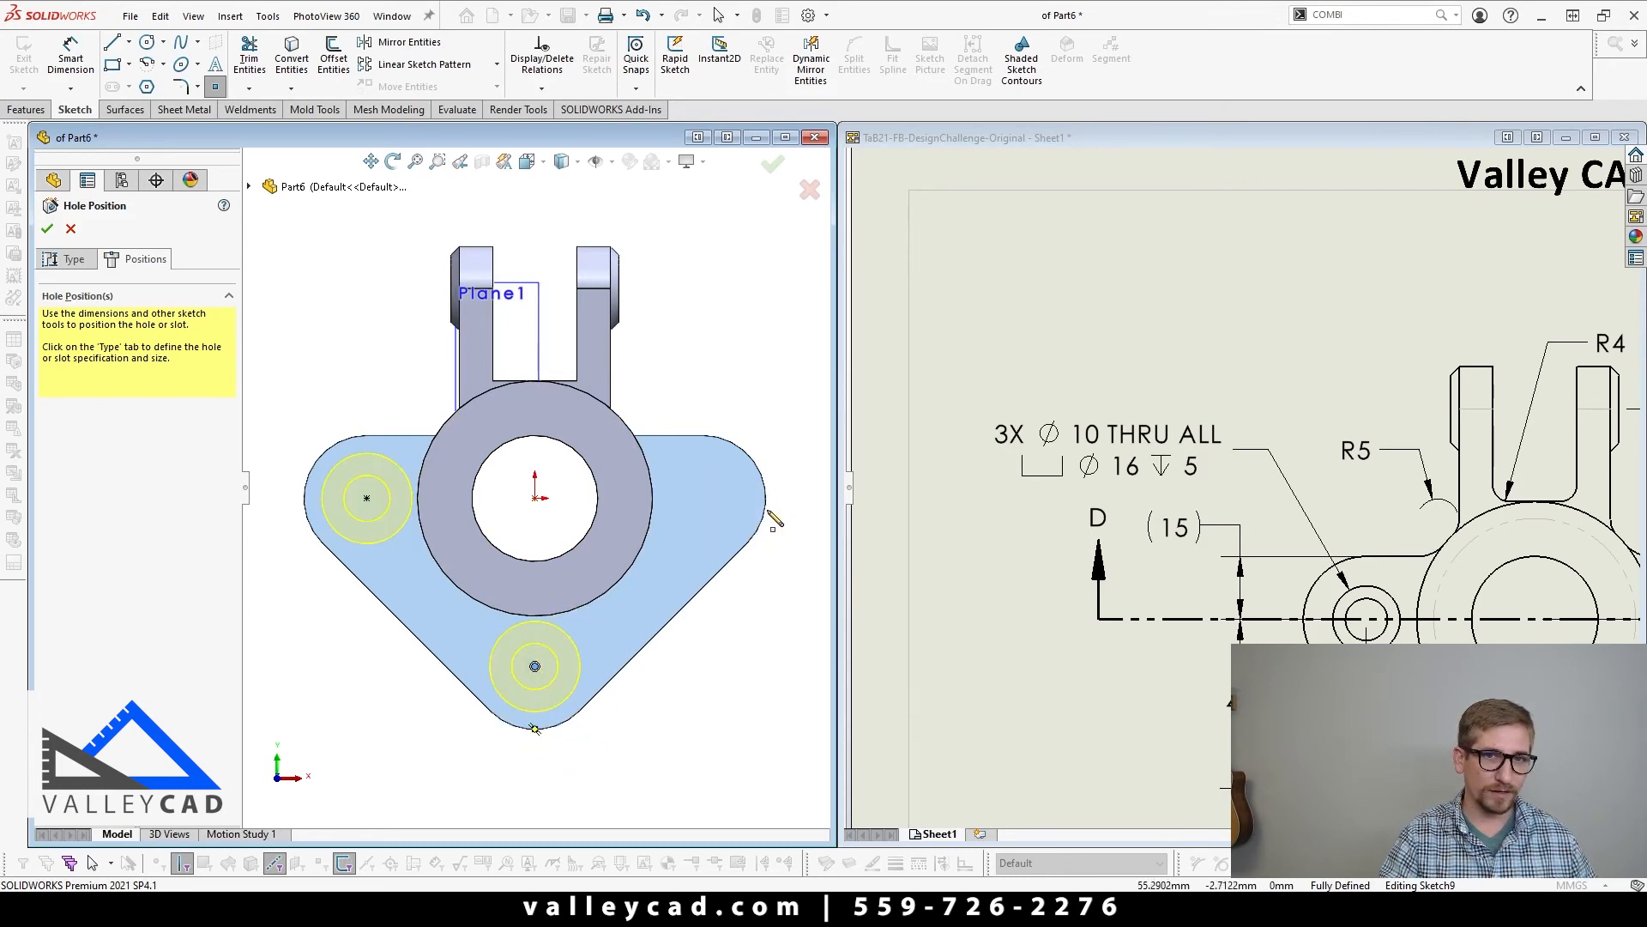
click(702, 497)
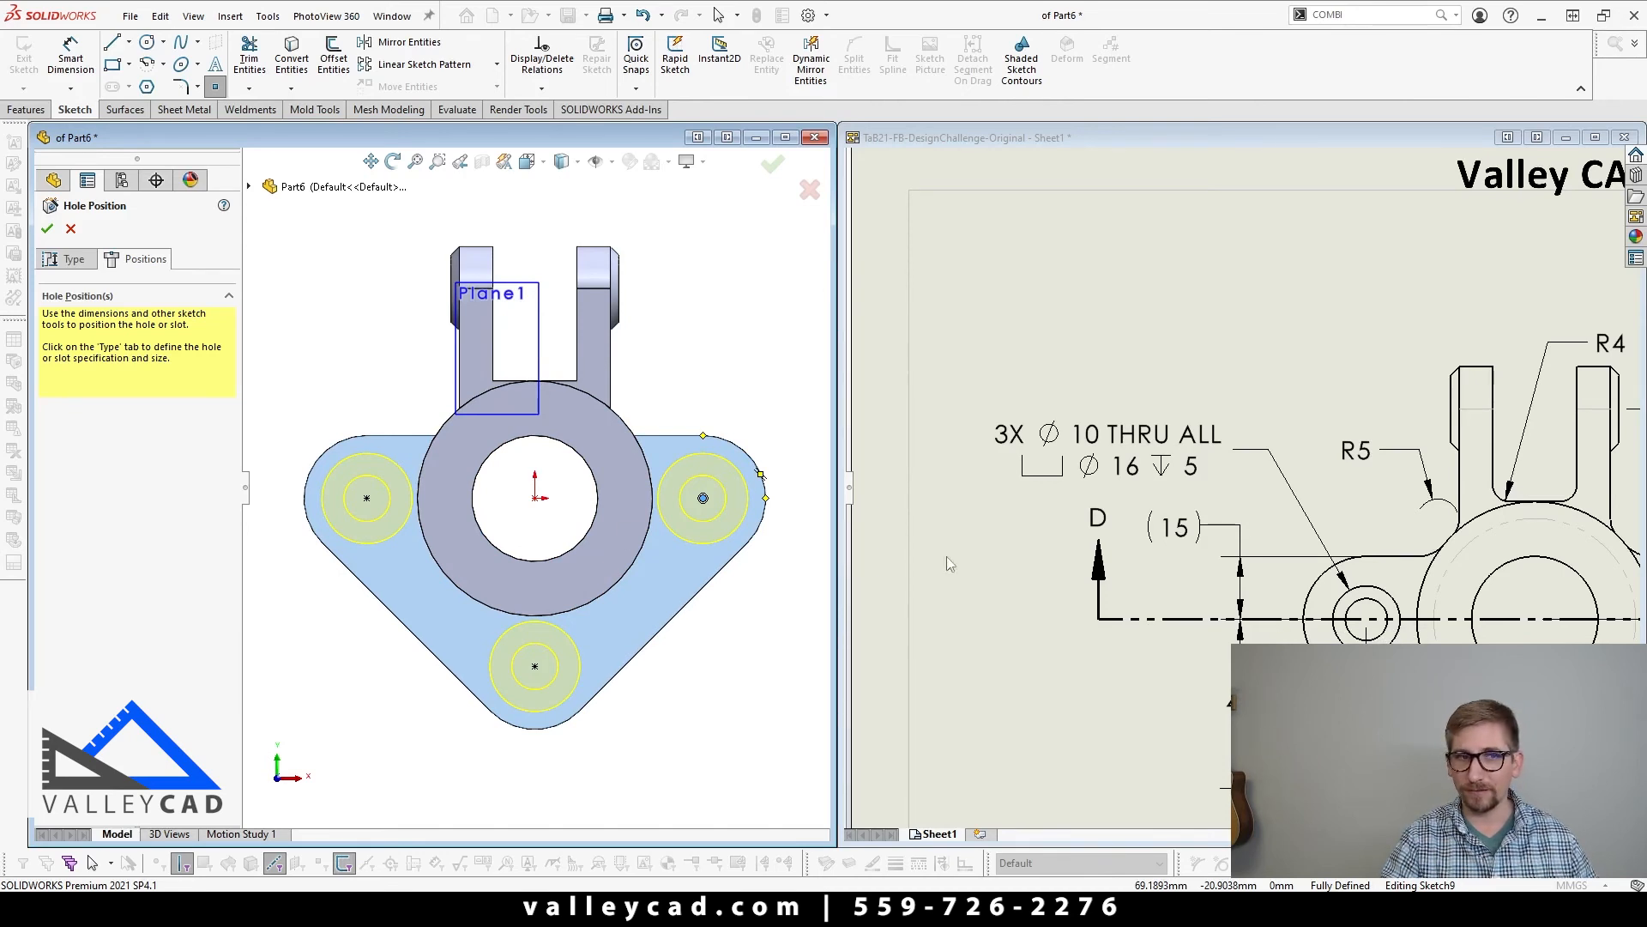
Step: Change the counterbore size to M8 and enable custom sizing for the three flange holes
click(68, 259)
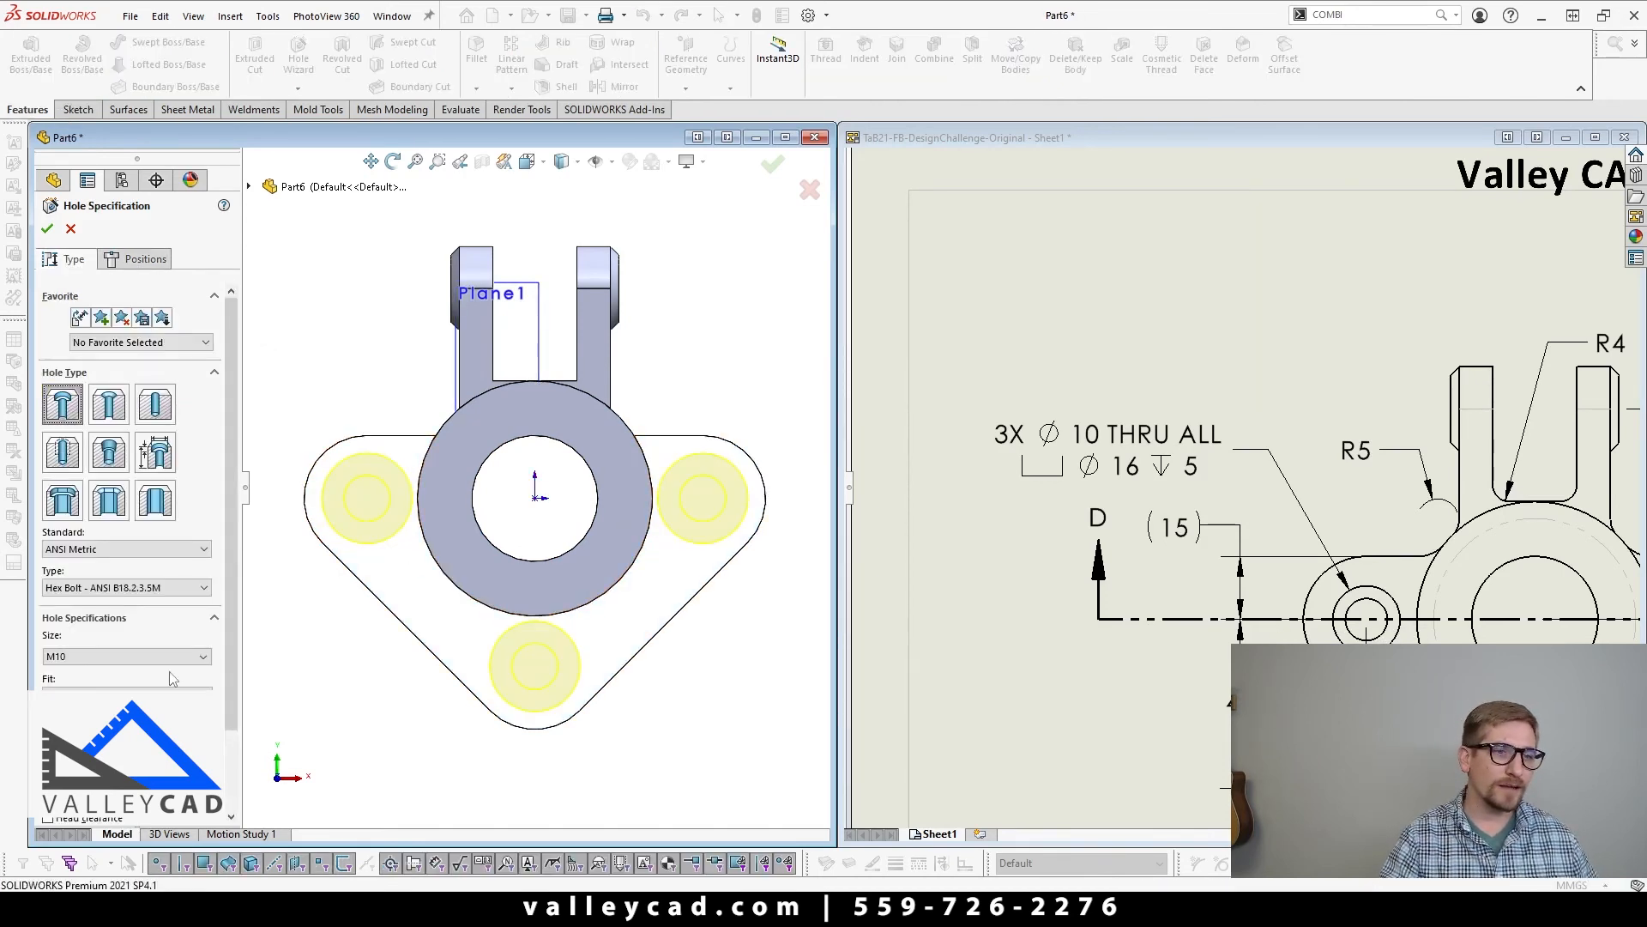
scroll(171, 674, down, 3)
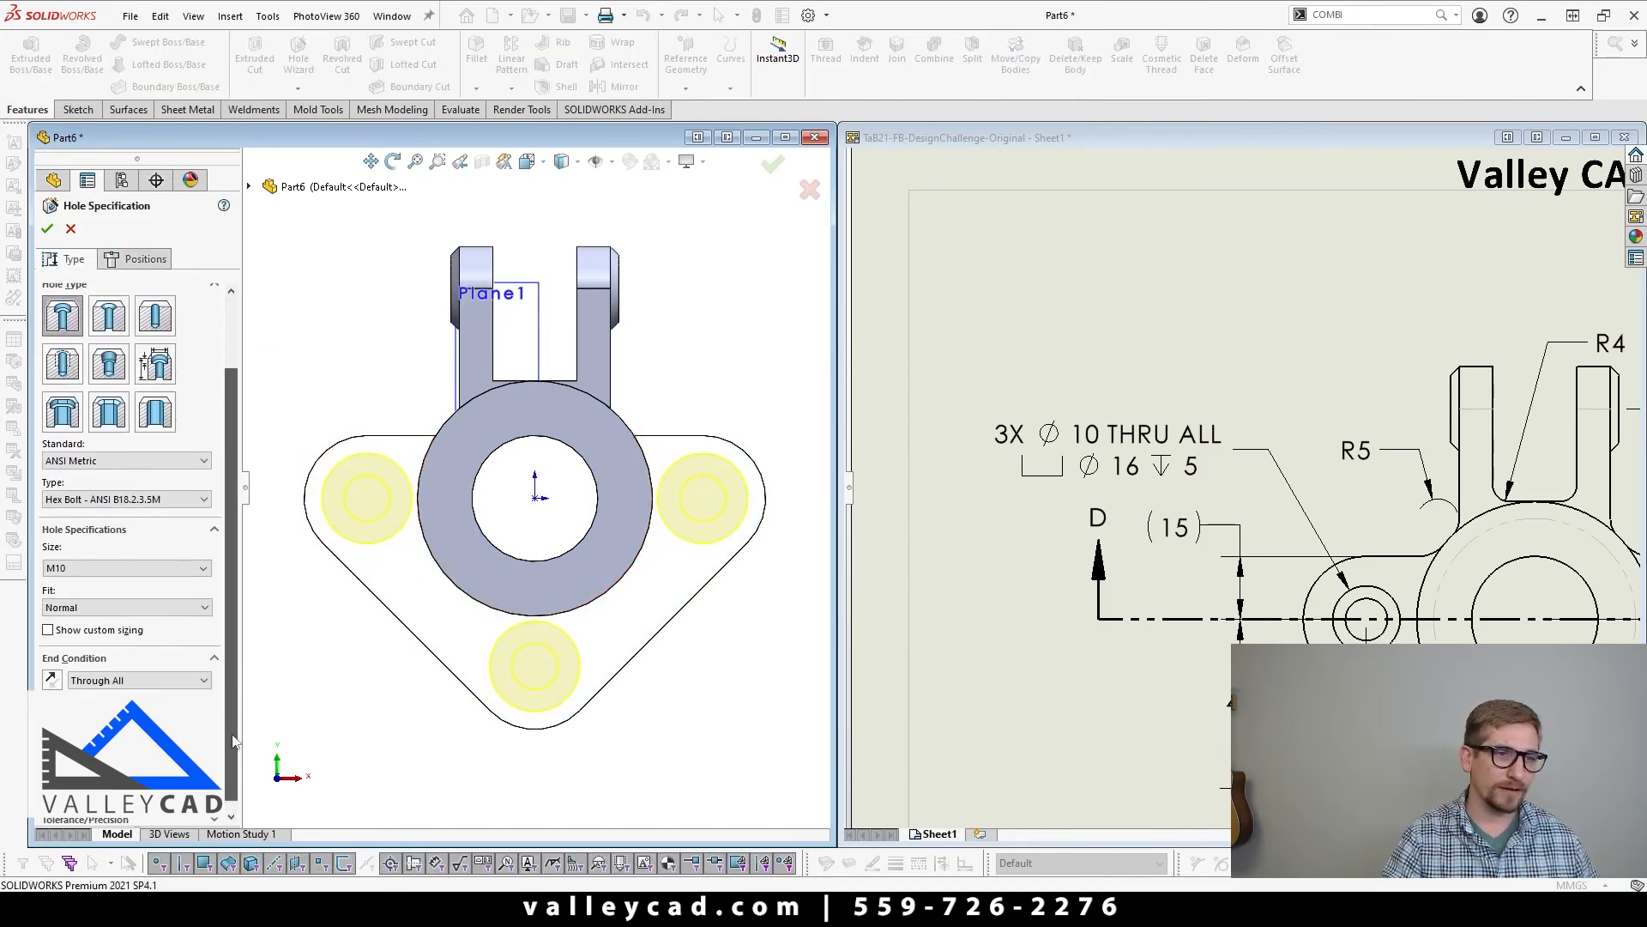
click(48, 630)
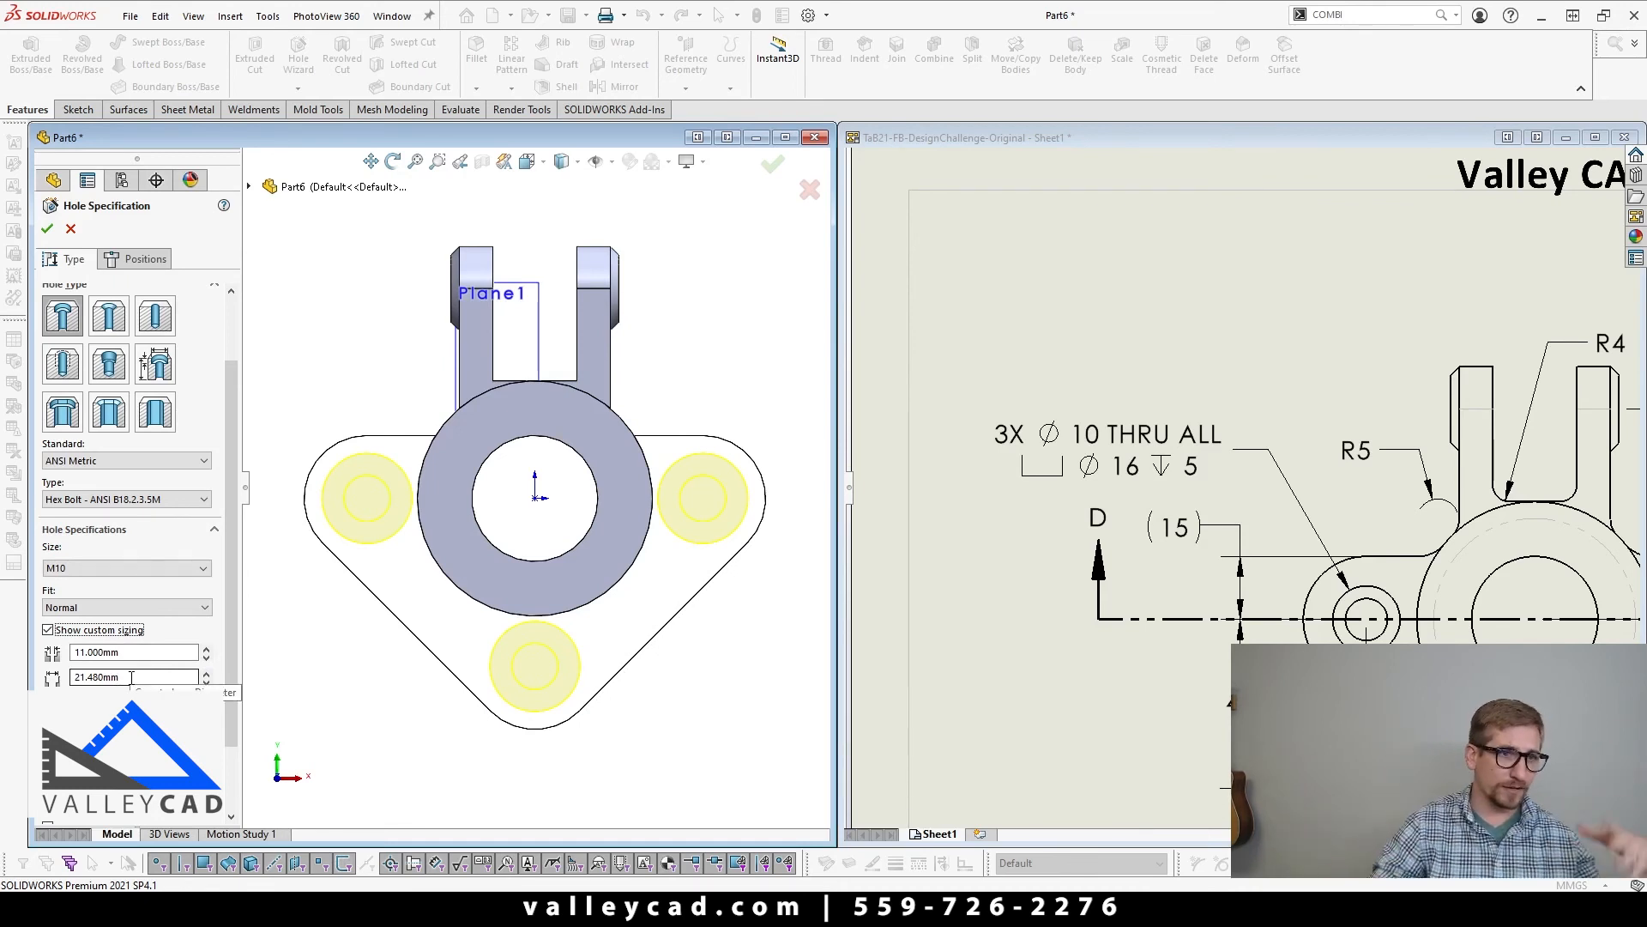
click(125, 567)
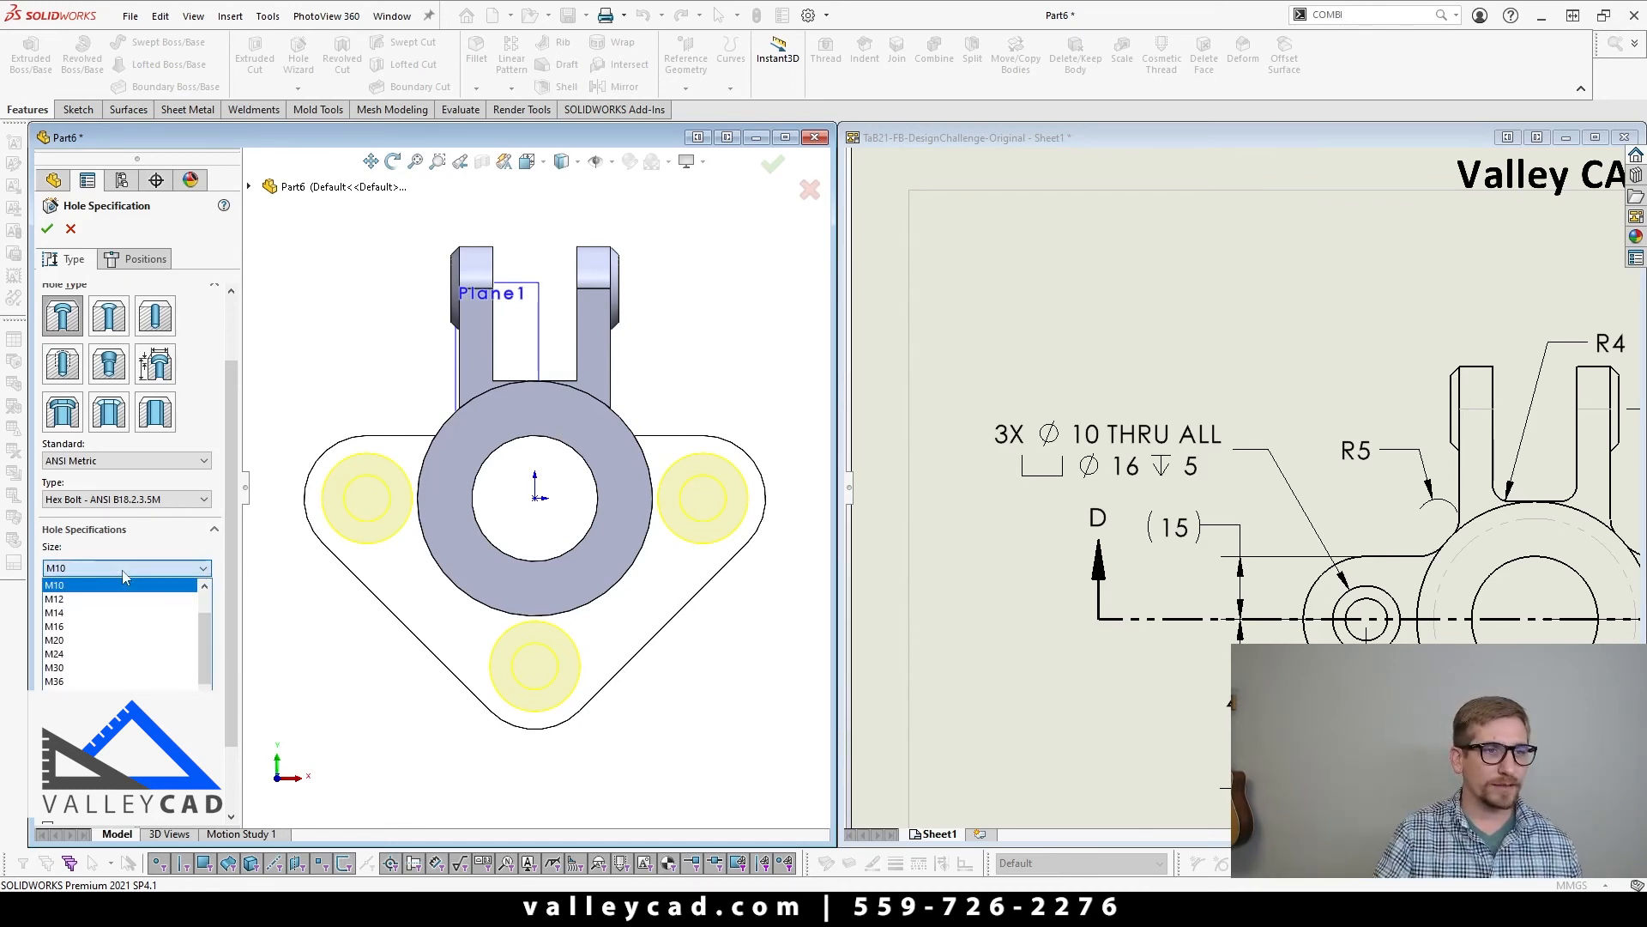
click(96, 612)
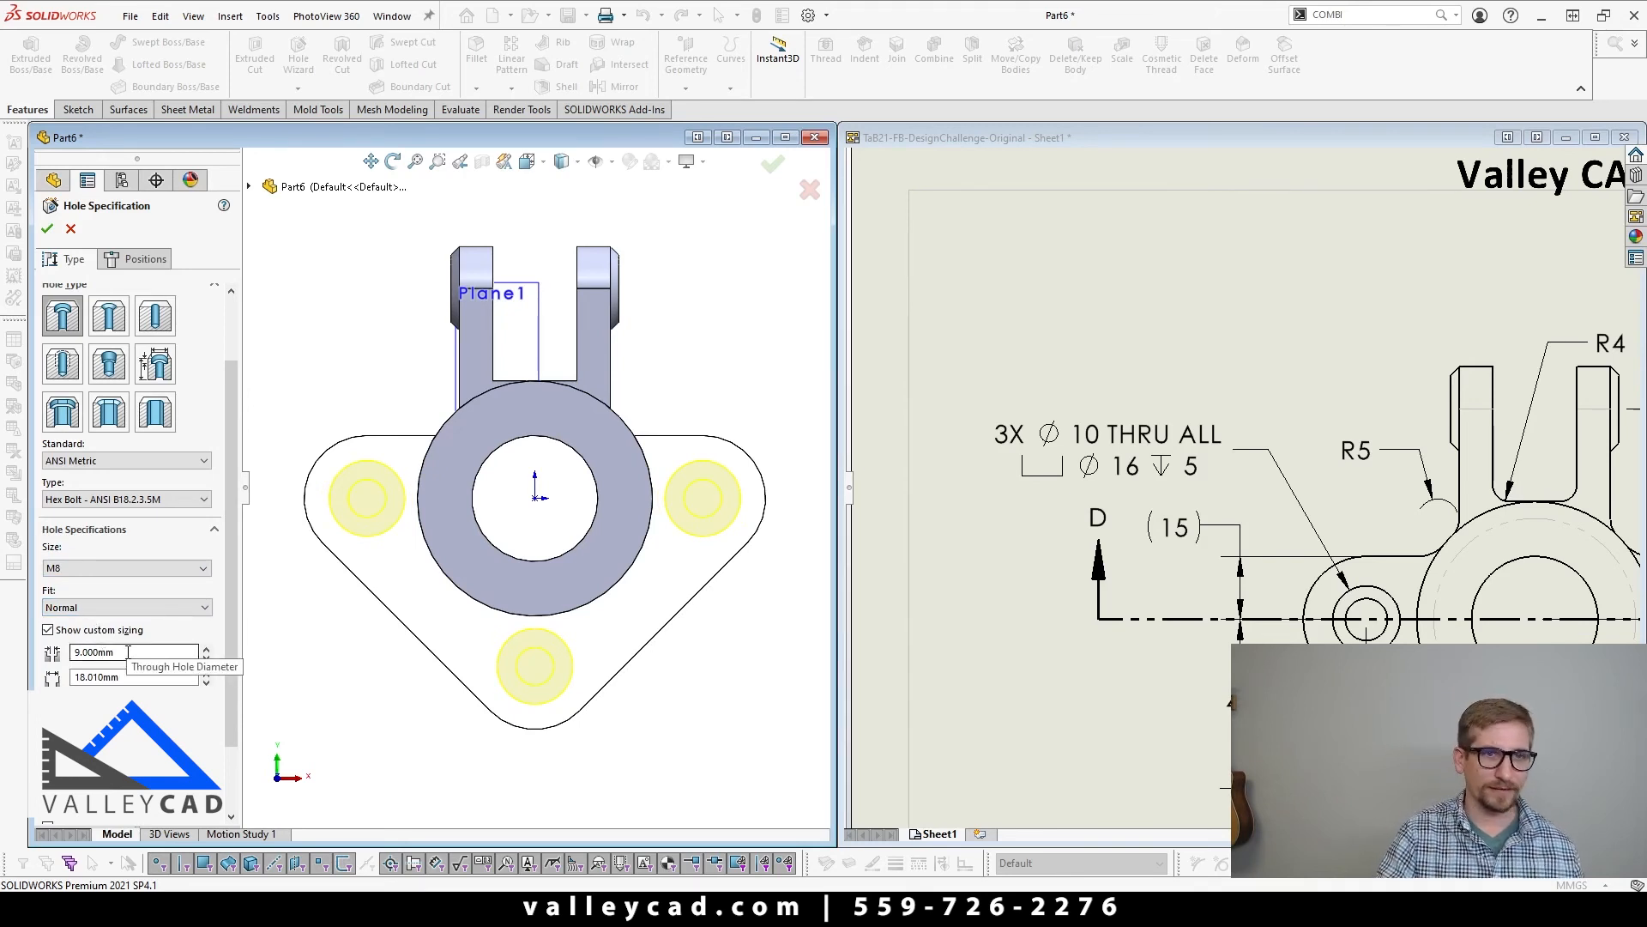
click(48, 629)
click(48, 629)
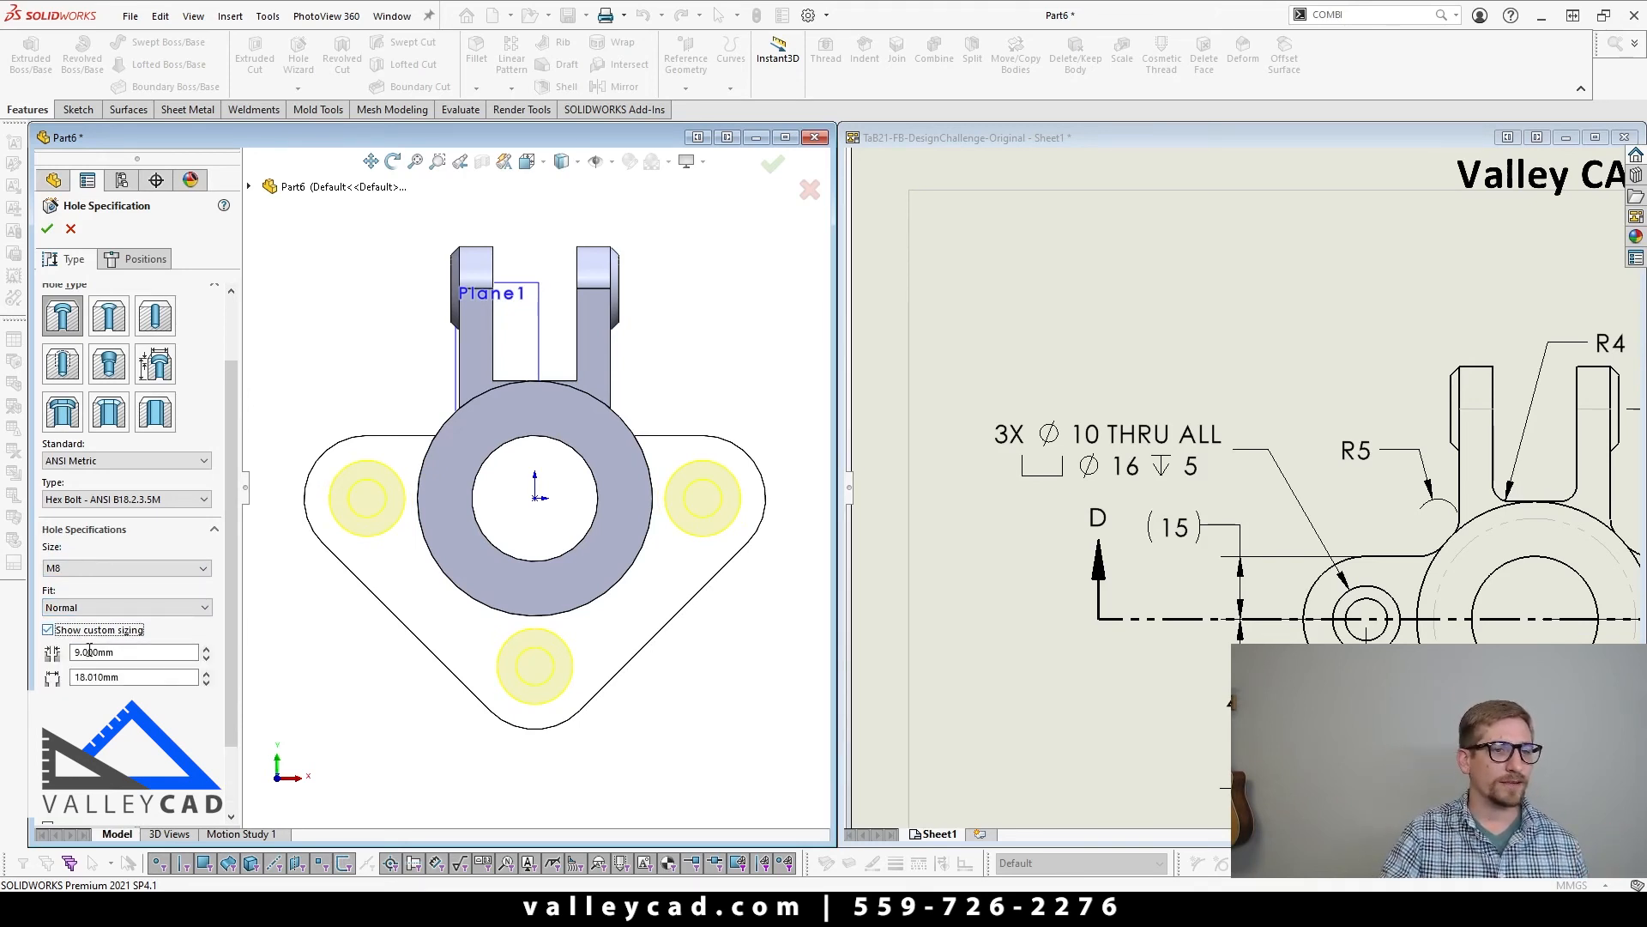
Step: Set the through hole diameter to 10 mm and the counterbore diameter to 16 mm, and finish the flange holes
click(150, 652)
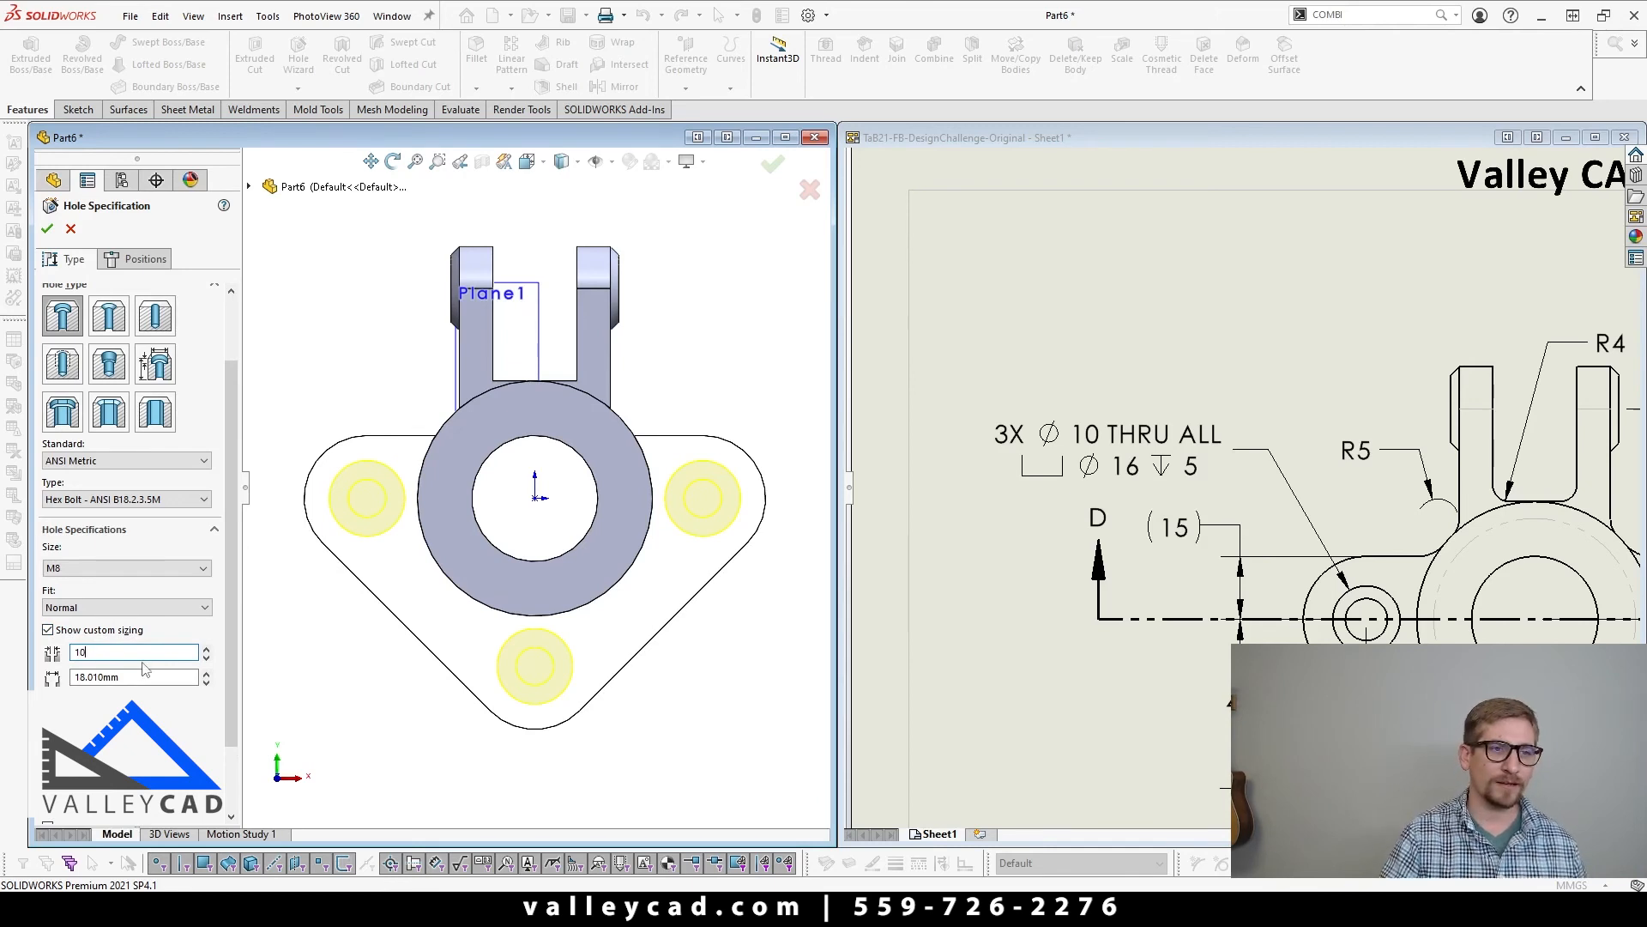
text(10)
key(Tab)
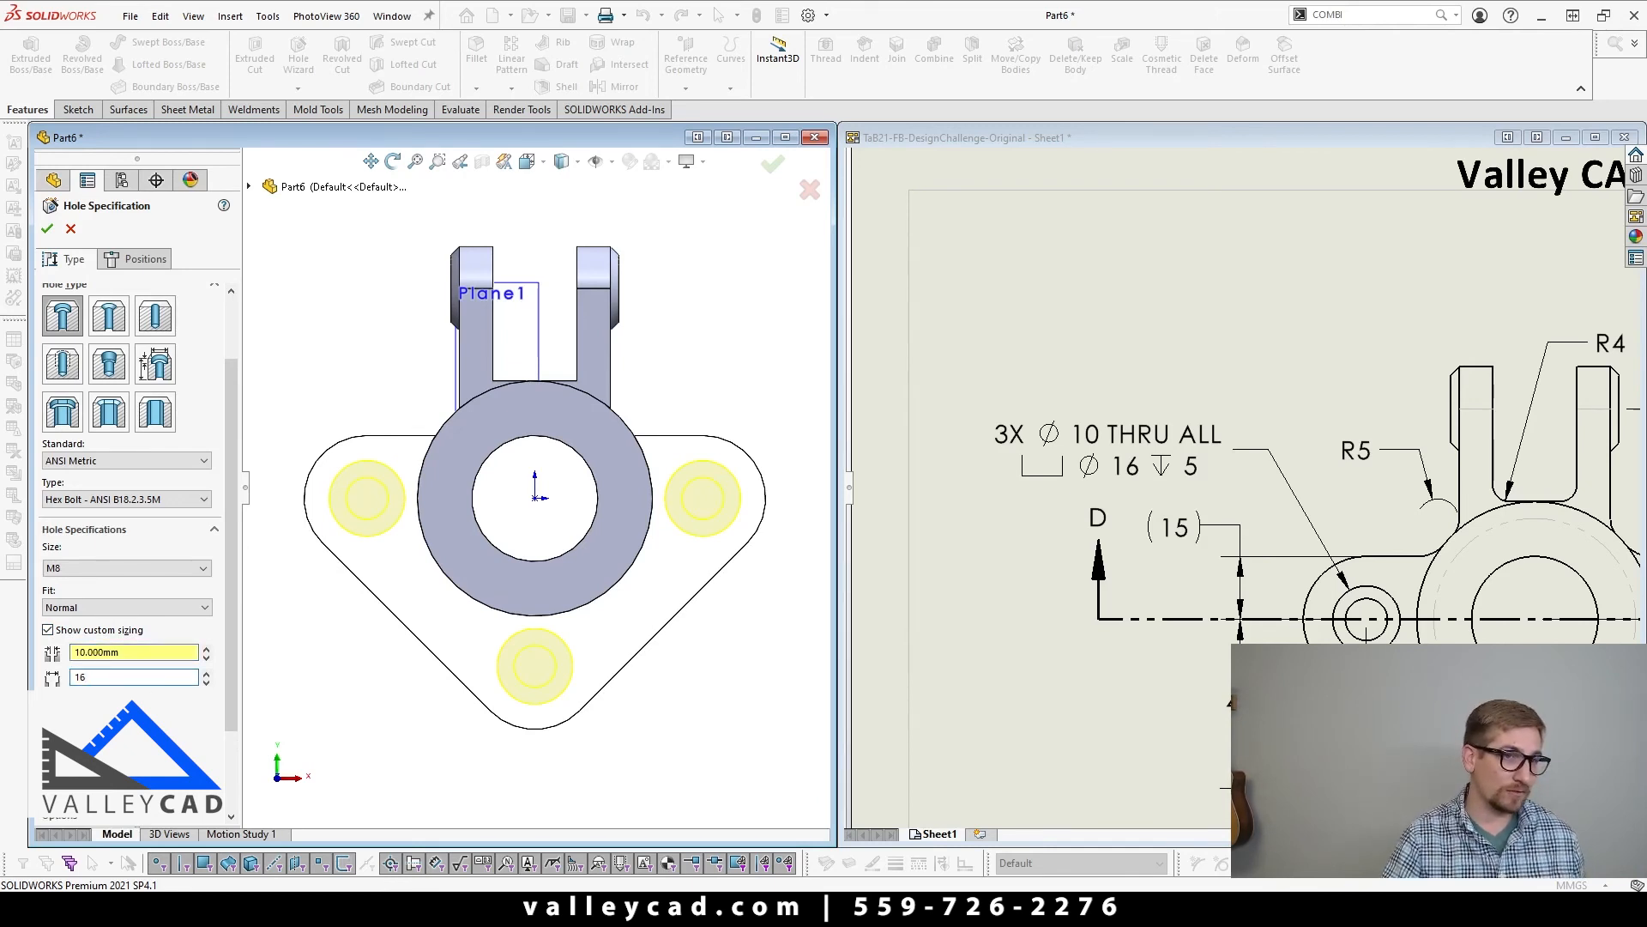
key(Tab)
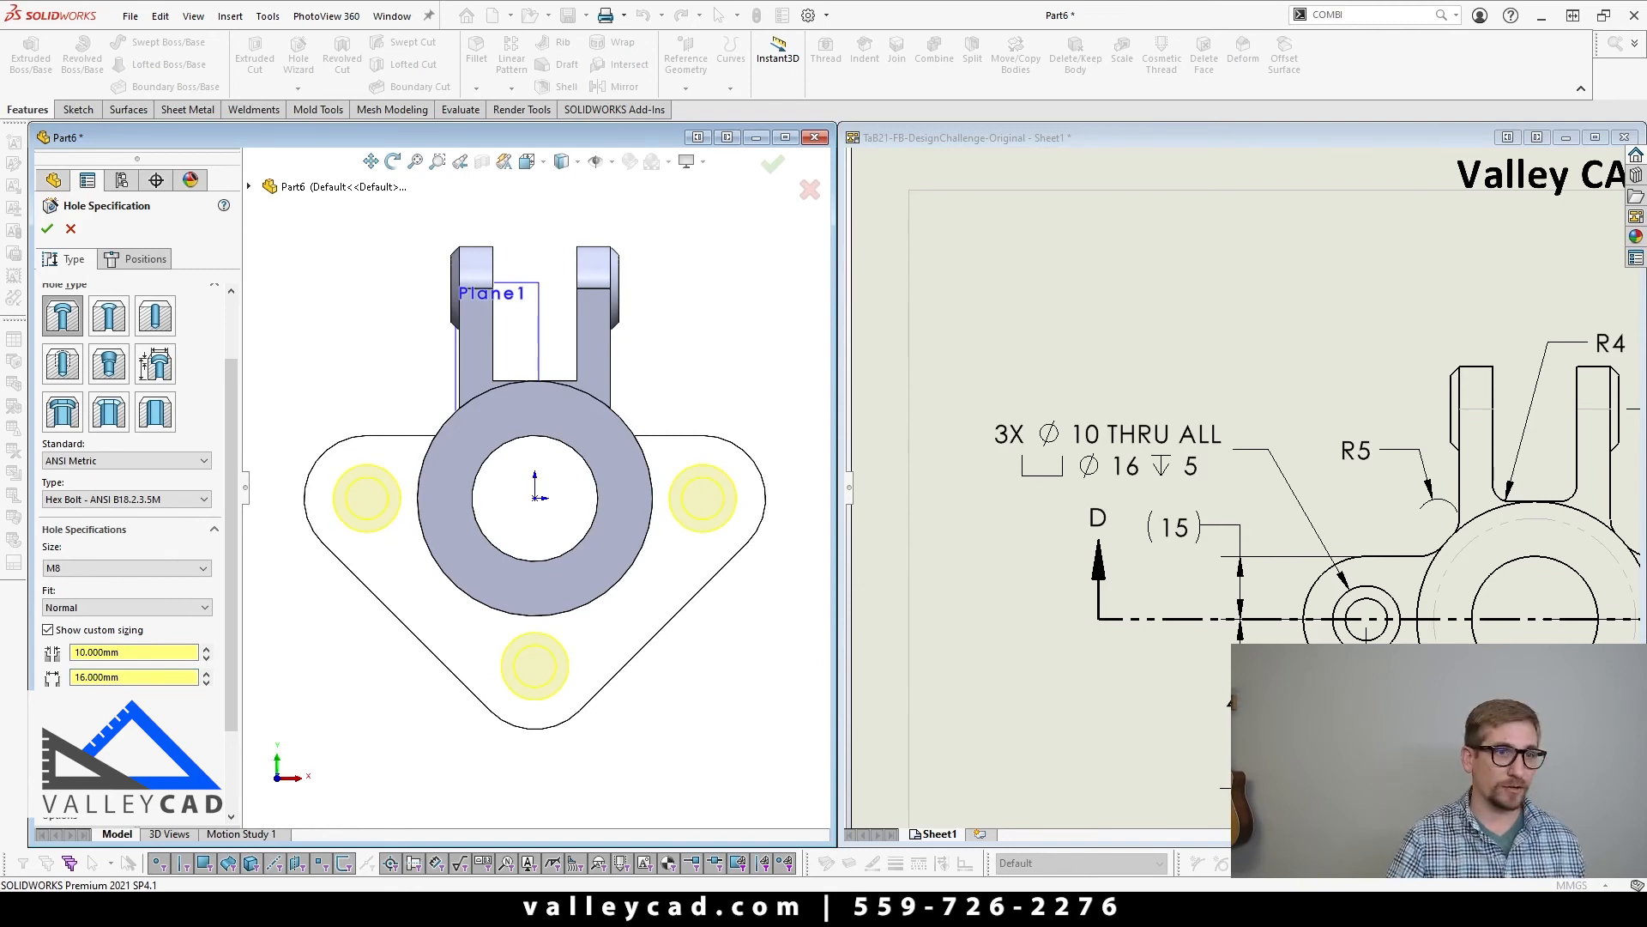
right_click(336, 663)
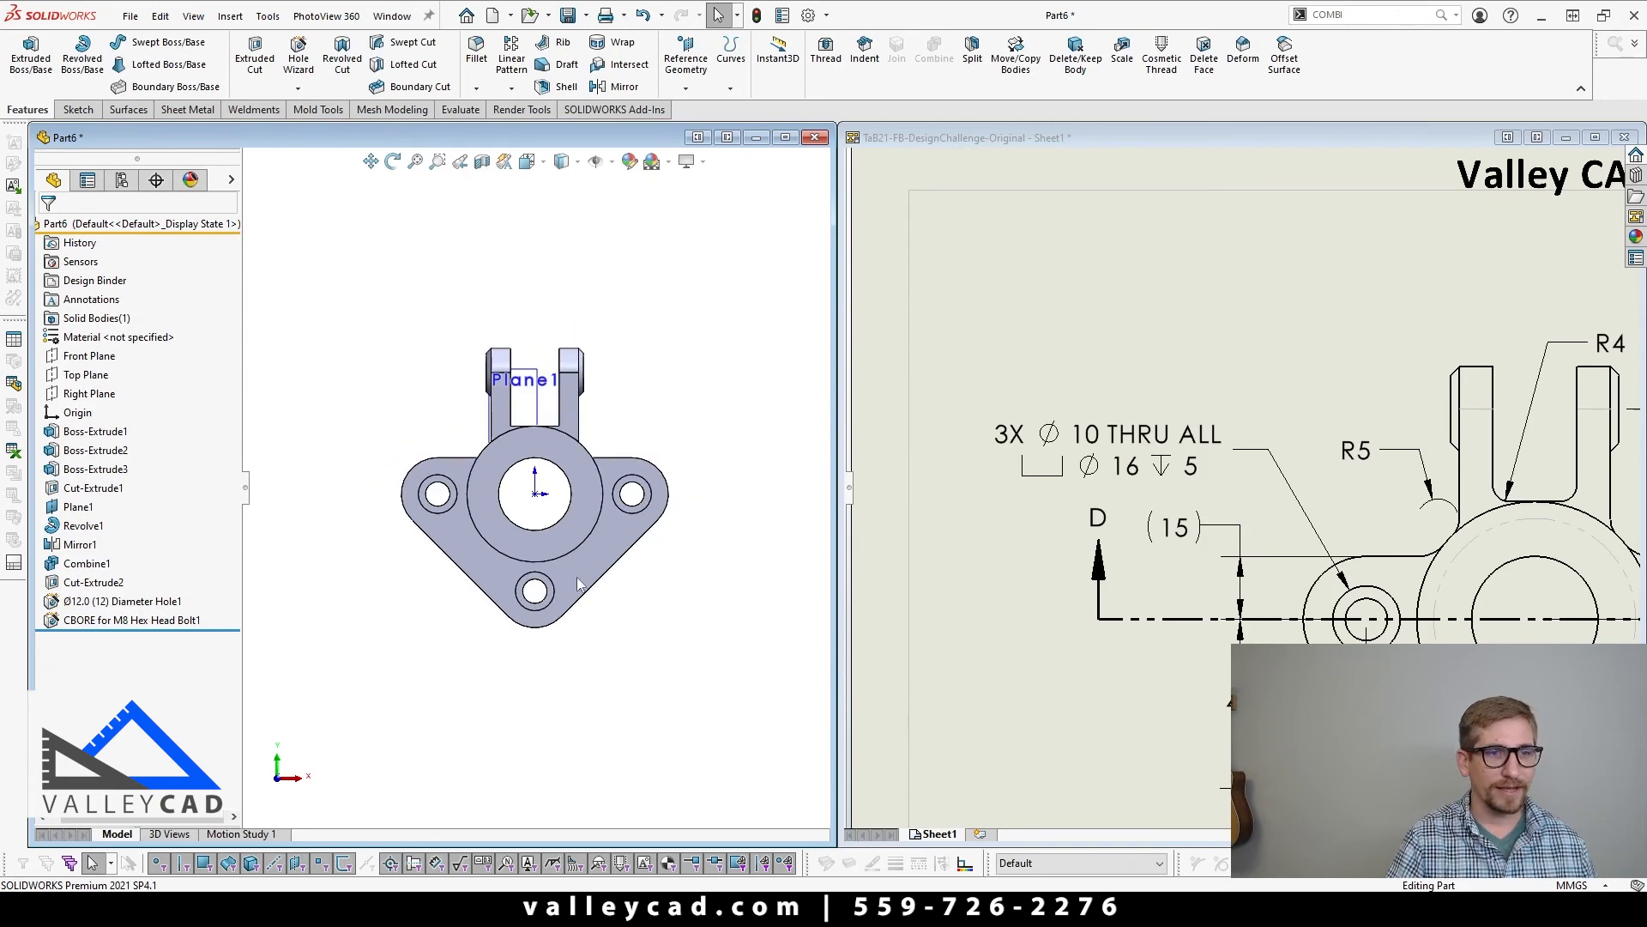
Step: Check the drawing's fillet callouts and fillet the two edges where the flange's upper shoulders meet the cylinder with an 8 mm radius
scroll(578, 586, down, 3)
click(1153, 395)
scroll(1201, 447, up, 3)
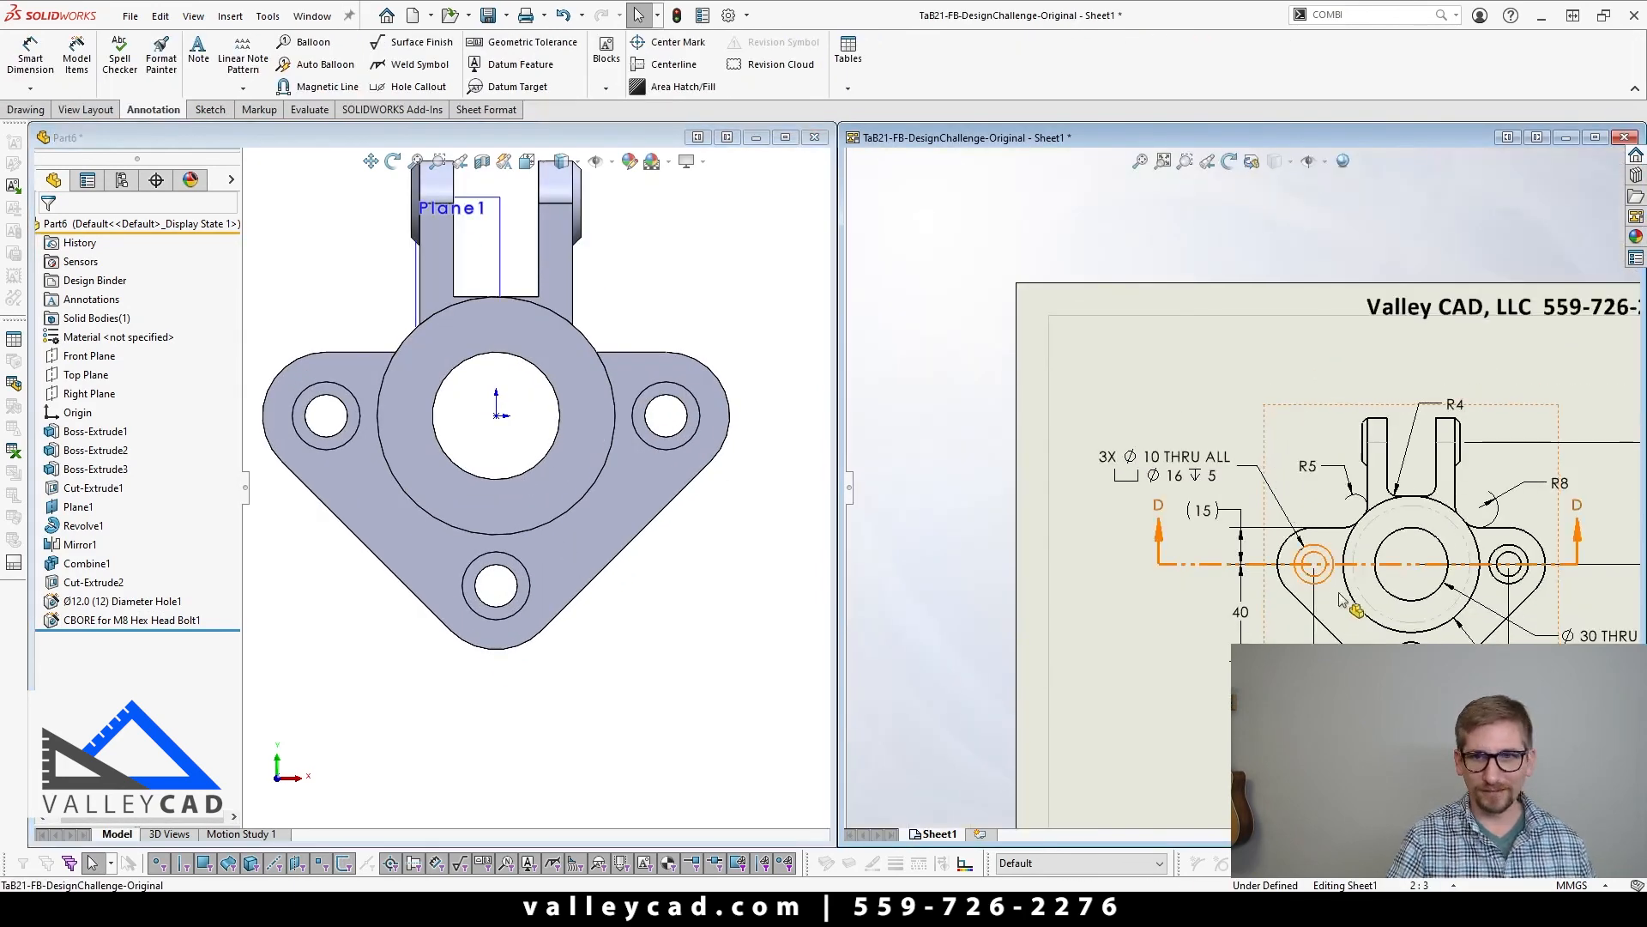
scroll(1343, 599, up, 2)
mouse_move(526, 687)
middle_down()
mouse_move(410, 680)
mouse_move(333, 614)
middle_up()
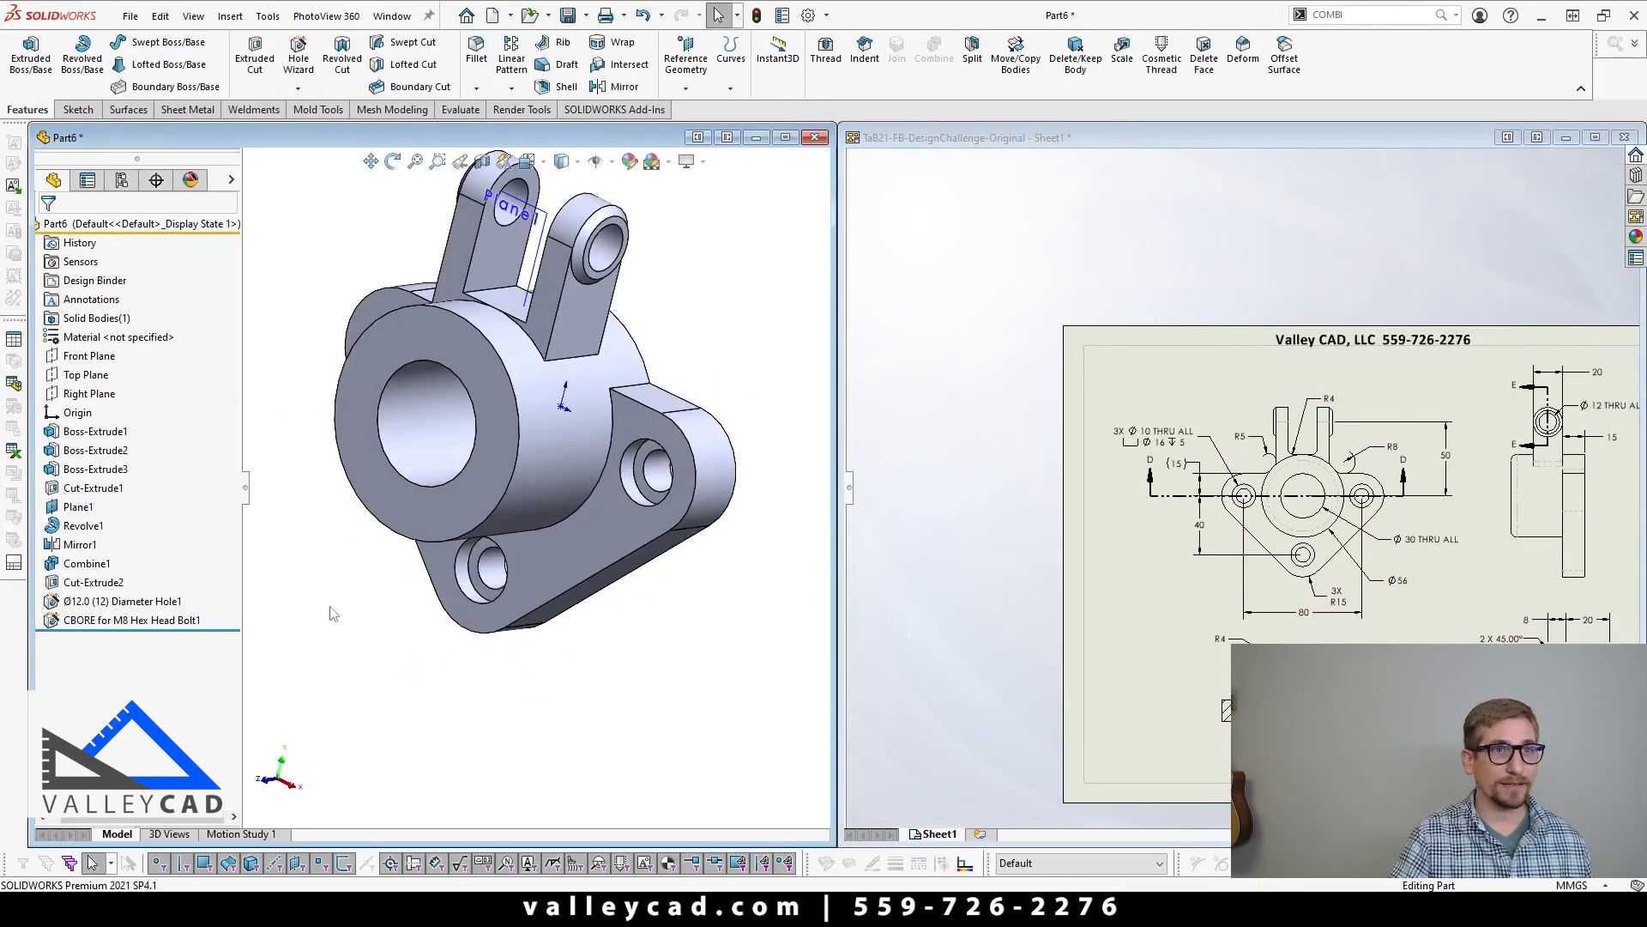
click(476, 47)
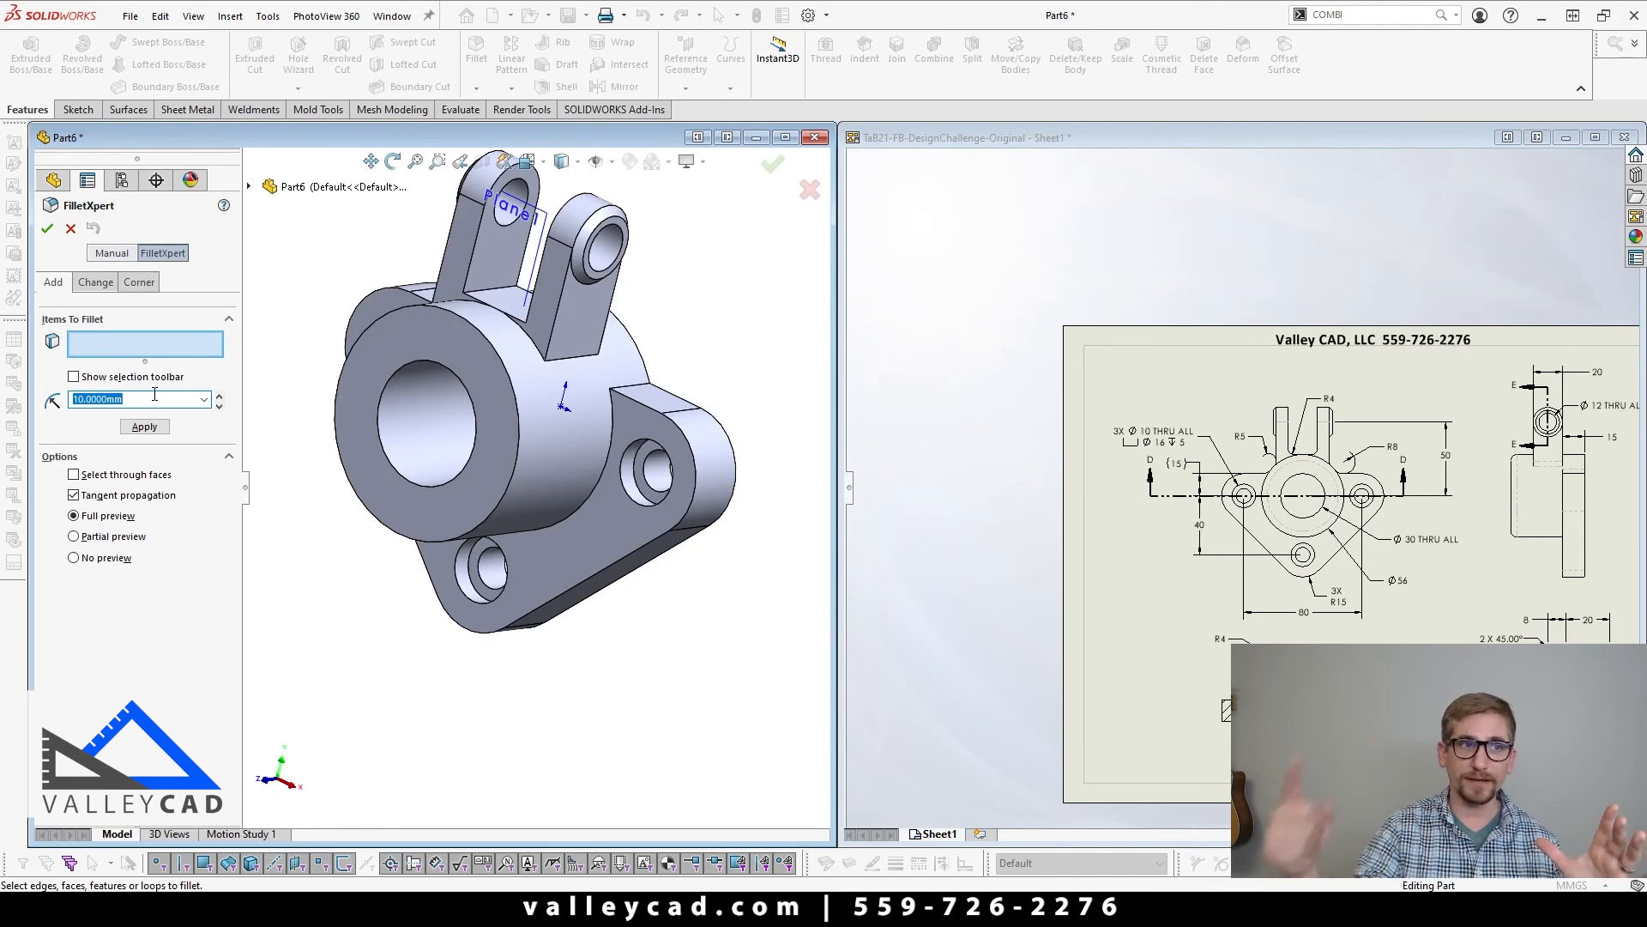
text(8)
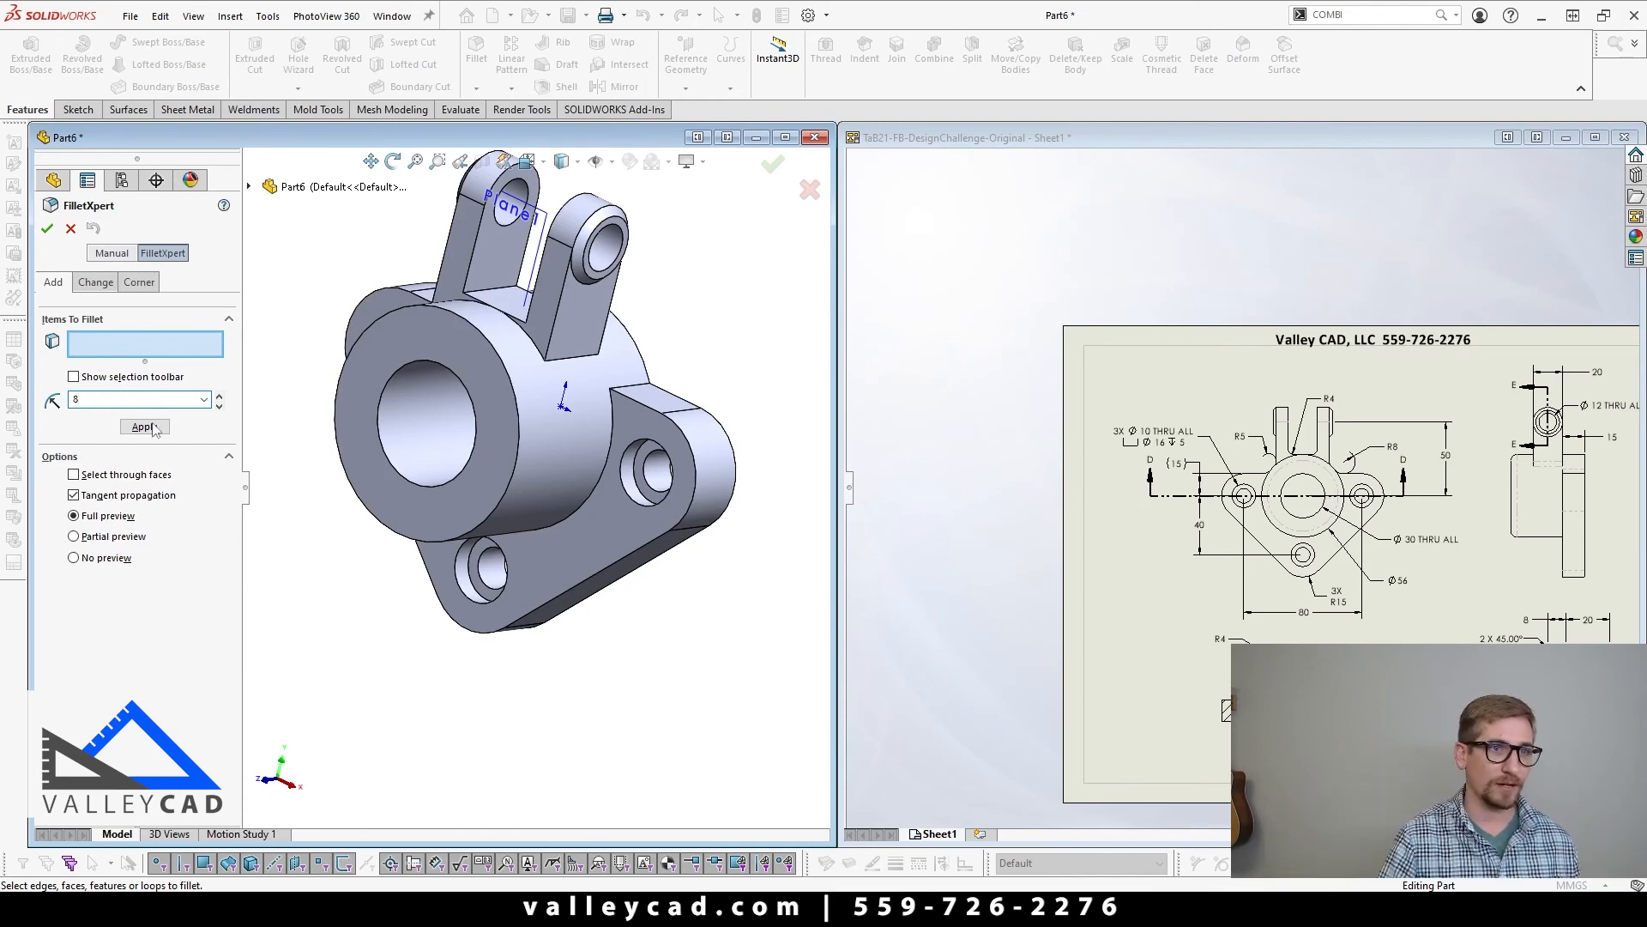
click(145, 426)
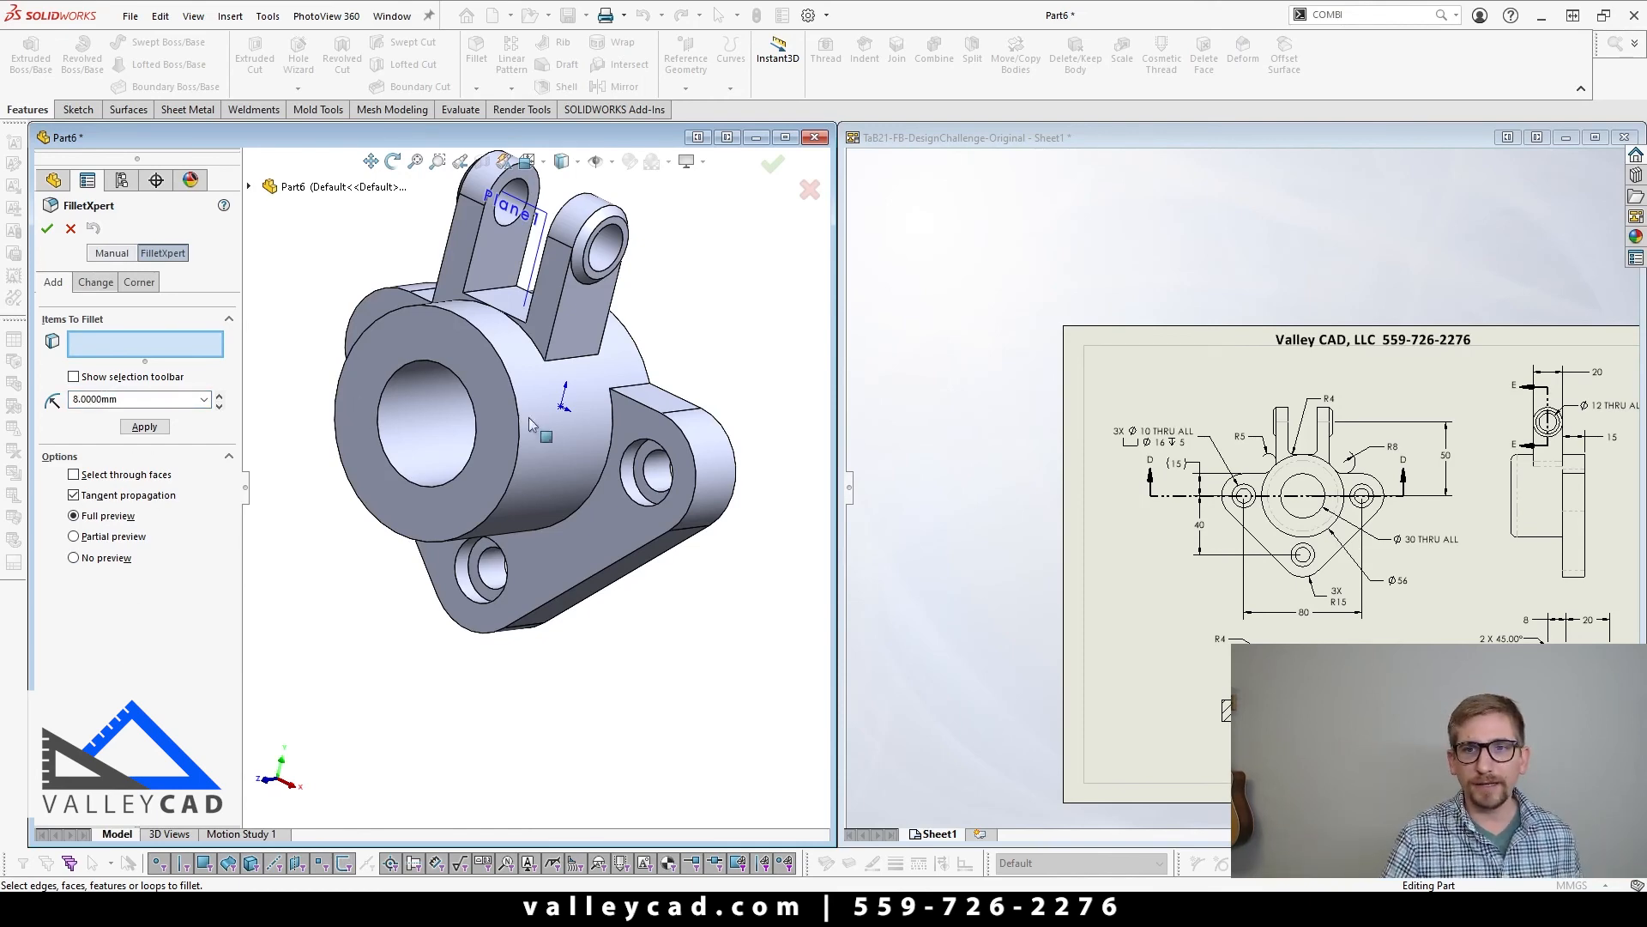
scroll(598, 383, down, 4)
click(585, 372)
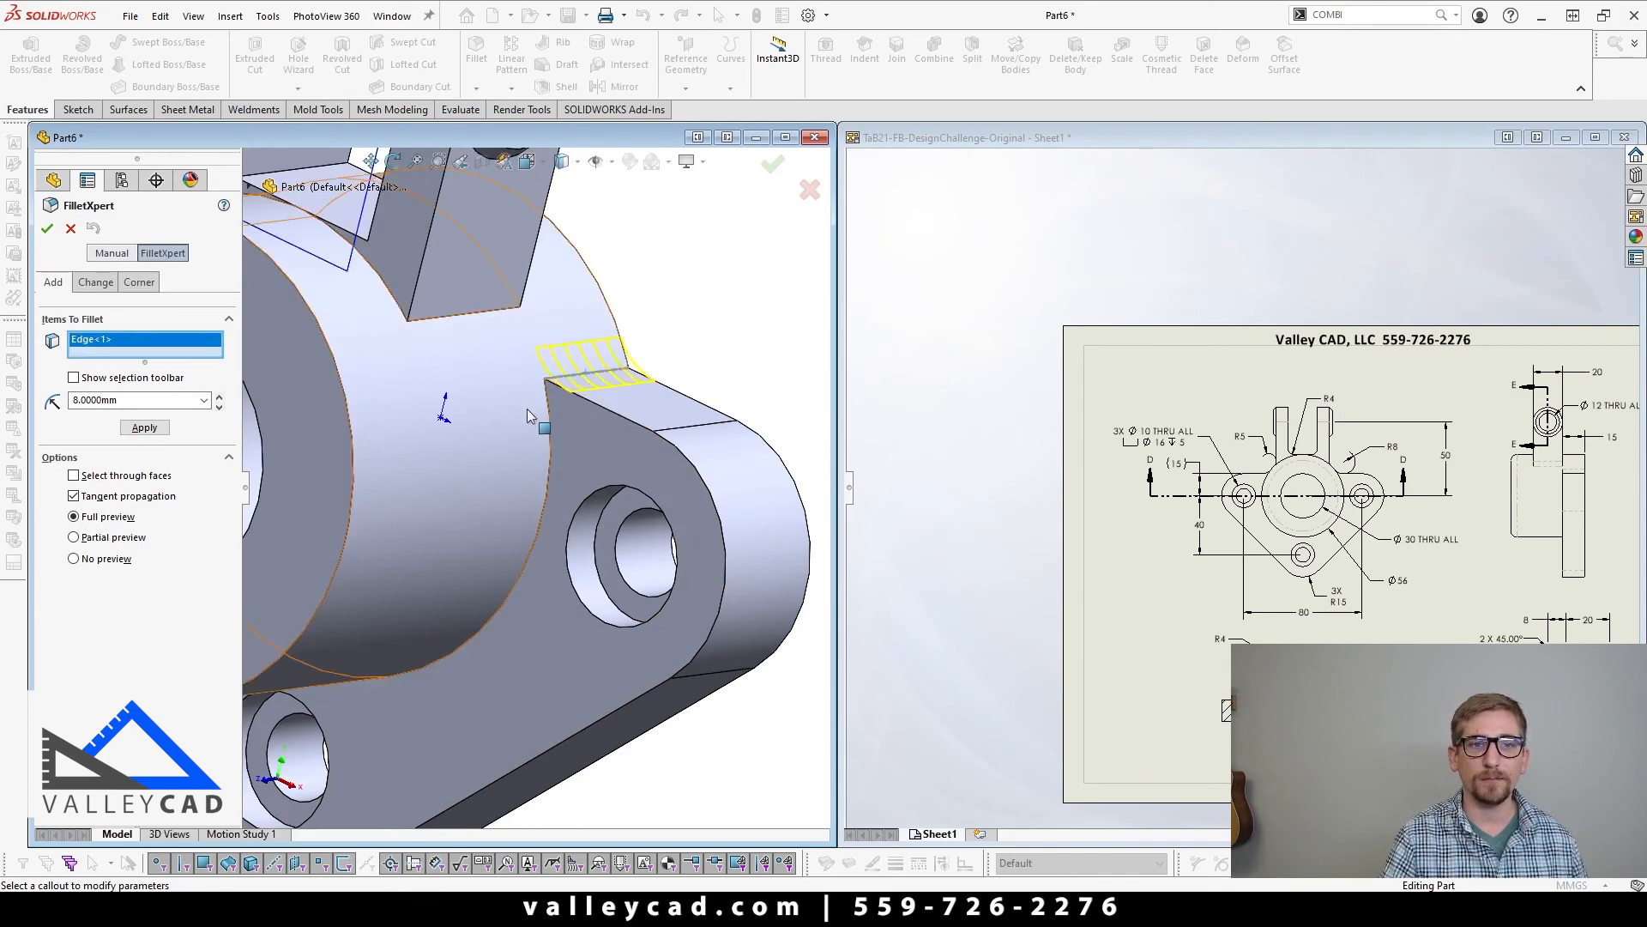
scroll(527, 409, up, 5)
middle_drag(526, 408, 626, 437)
scroll(350, 358, down, 4)
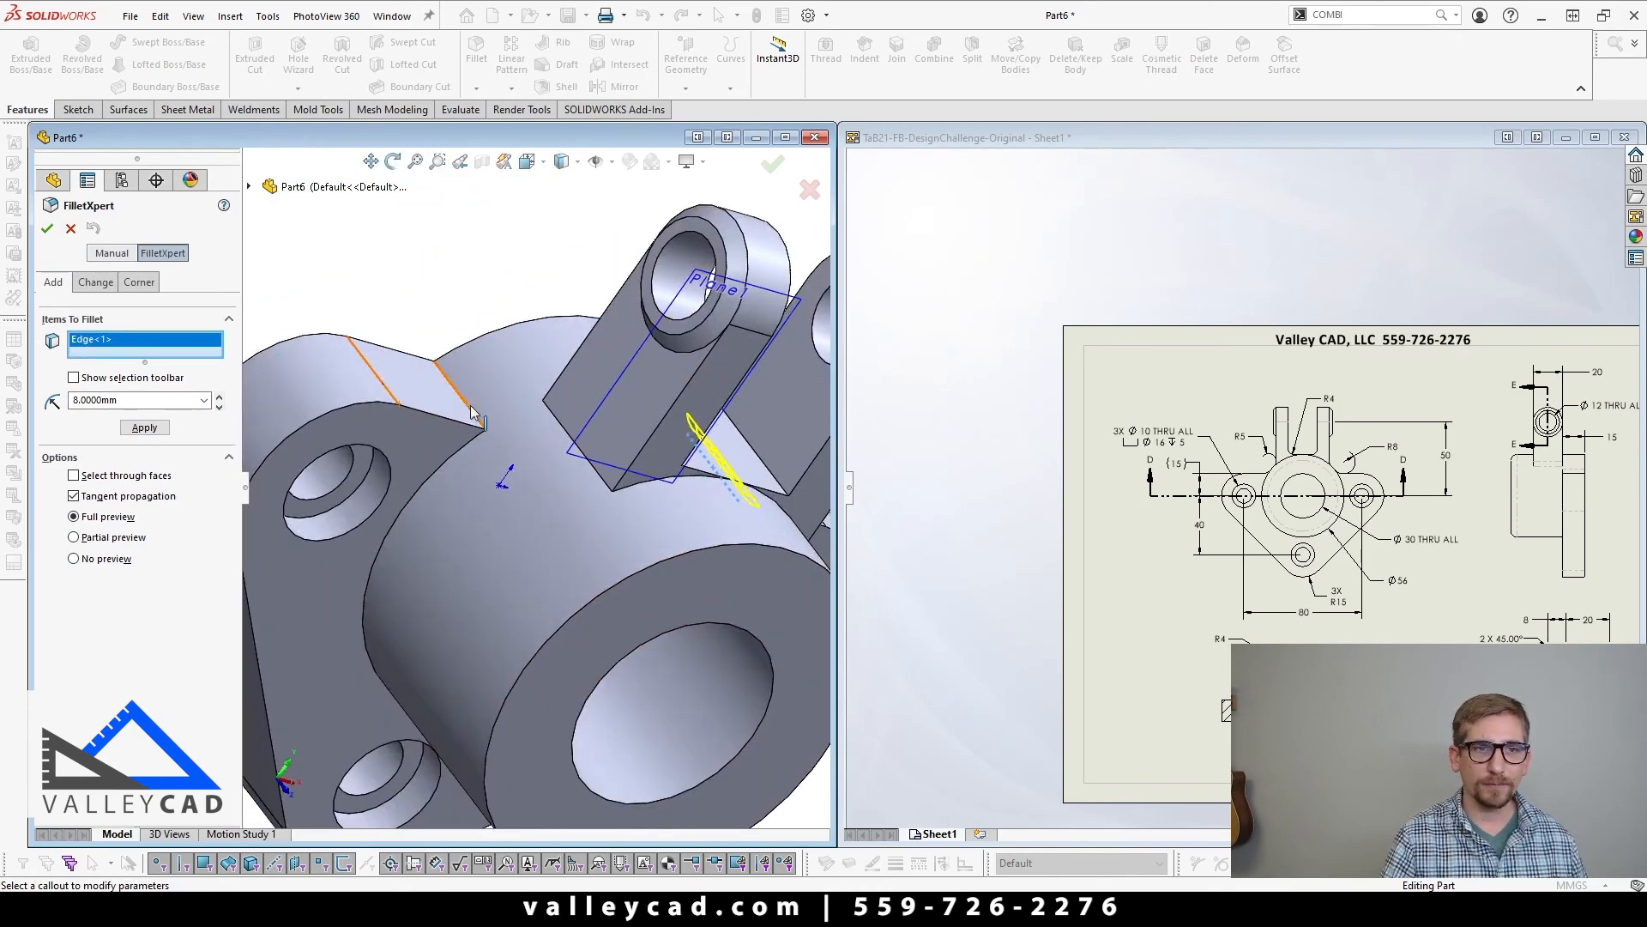
click(463, 399)
click(145, 427)
Step: Fillet the outer edges where the two upright lugs meet the cylinder with a 5 mm radius
double_click(129, 400)
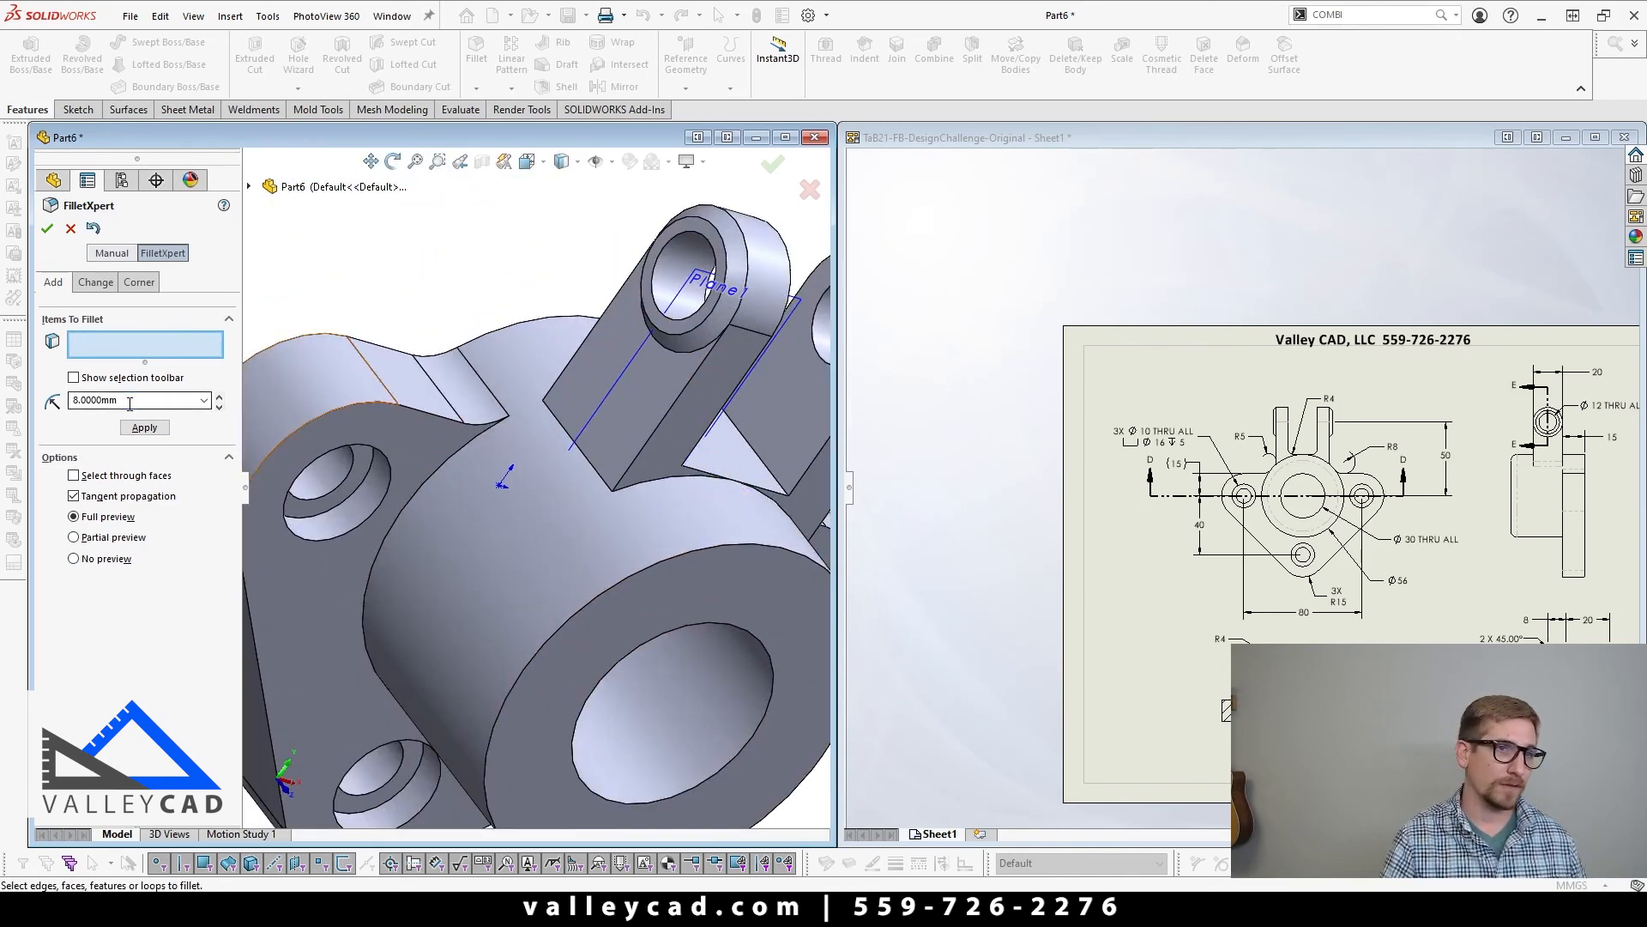
text(5)
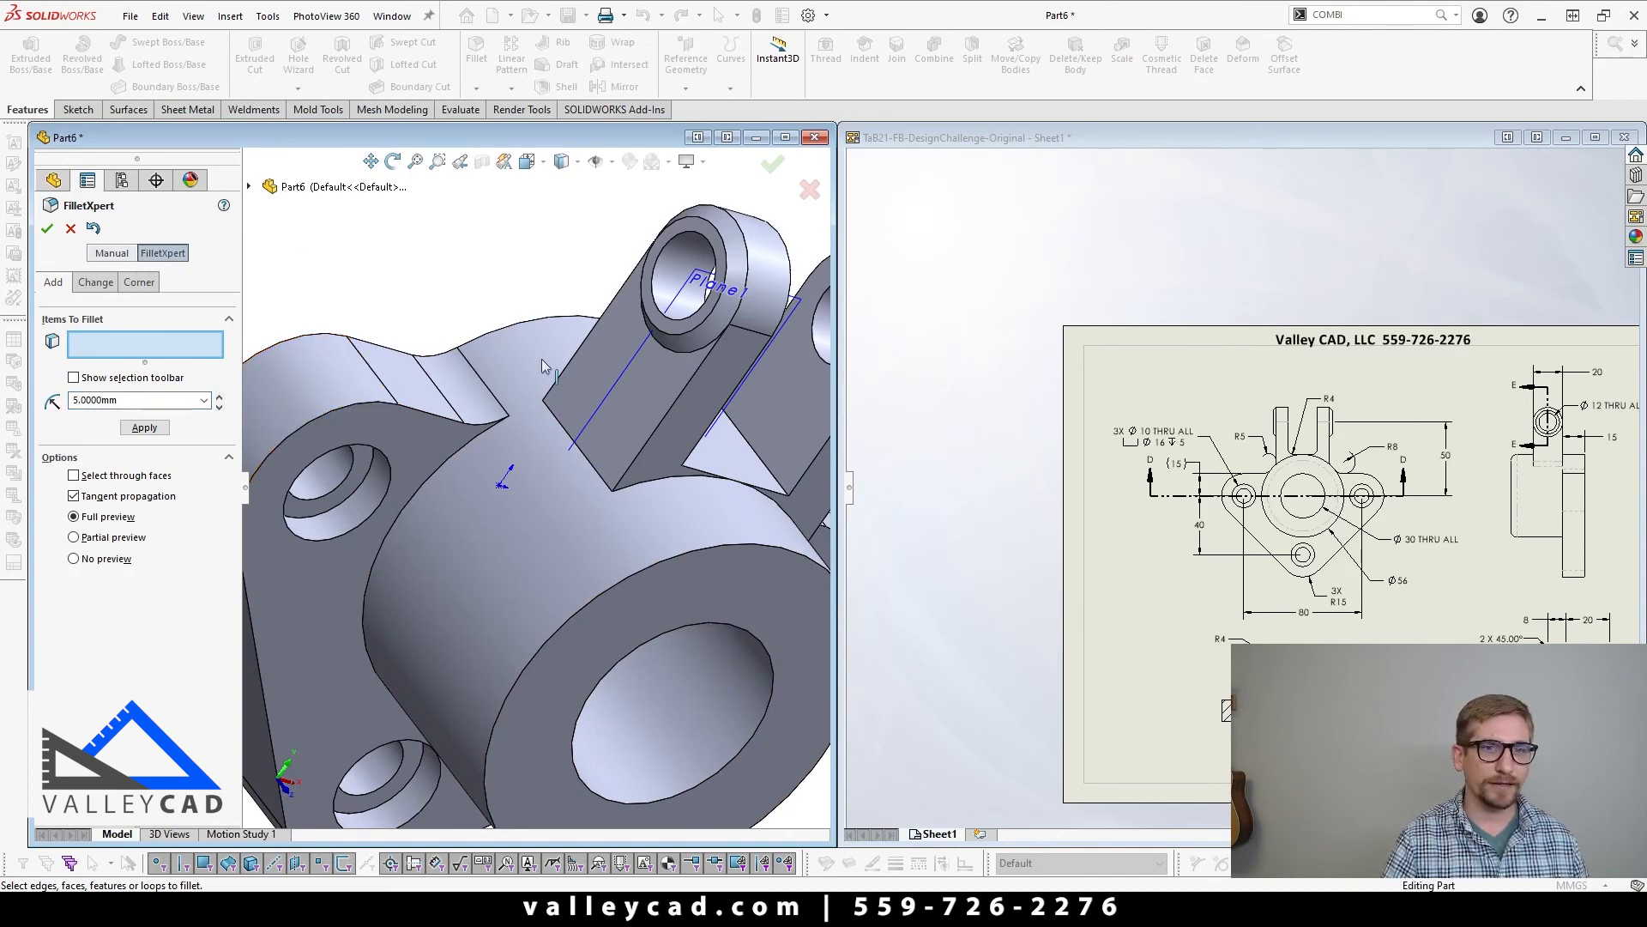
click(592, 463)
scroll(592, 463, up, 3)
middle_drag(592, 463, 526, 486)
middle_drag(636, 508, 703, 514)
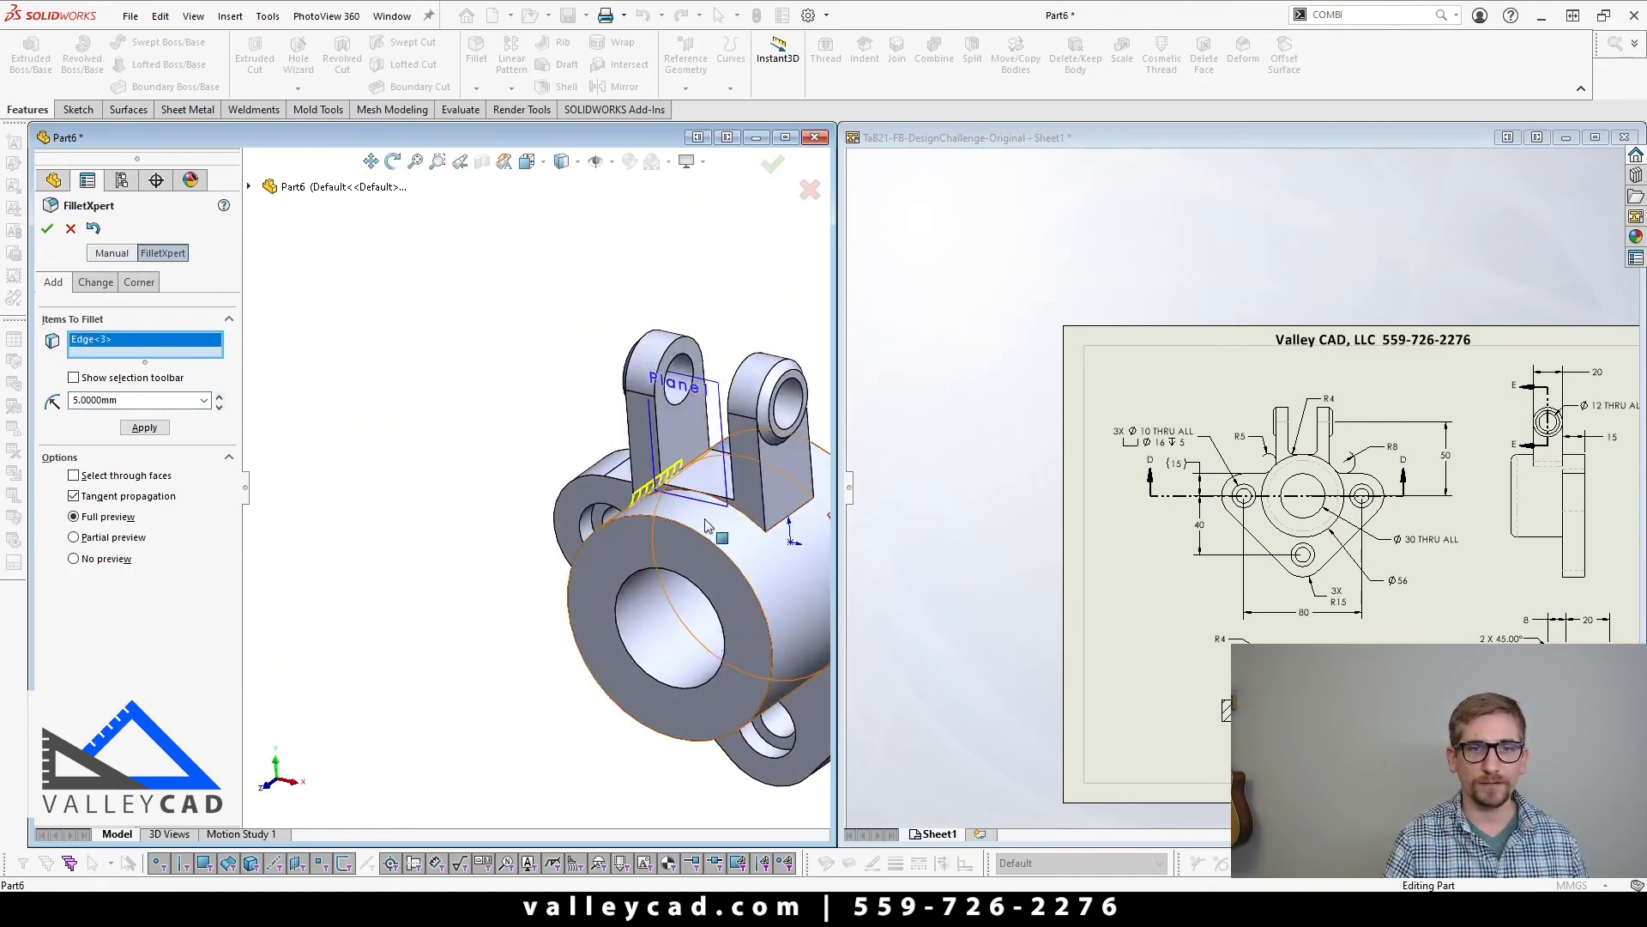
click(789, 516)
right_click(773, 522)
scroll(773, 522, up, 2)
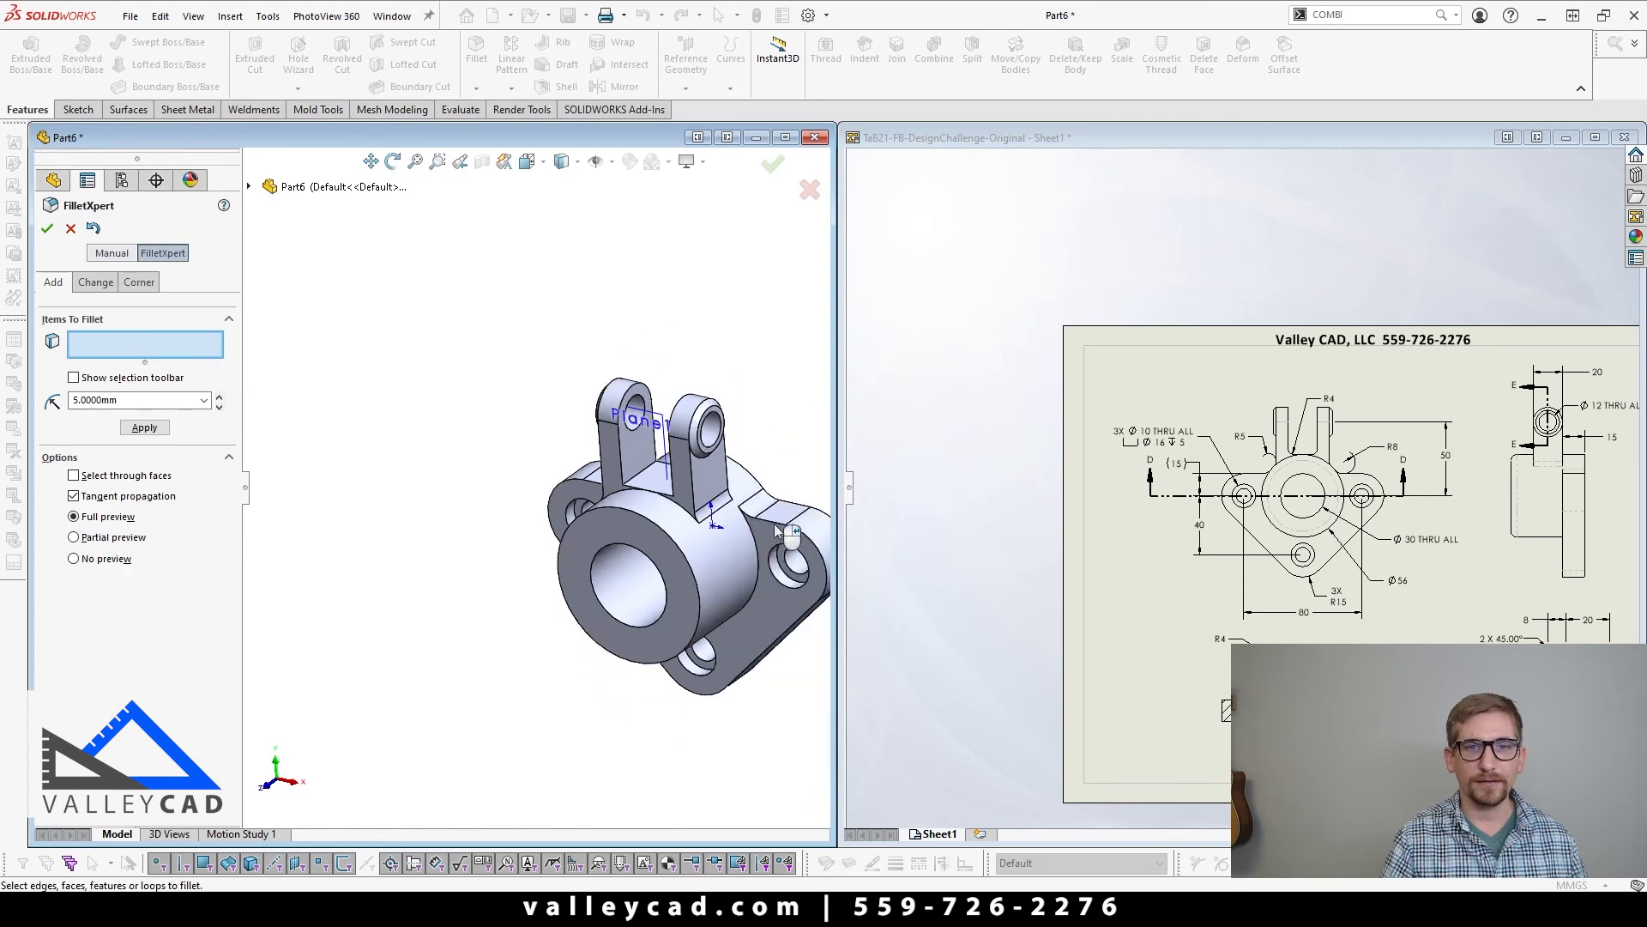
Step: Fillet the lugs' two inner base edges and the cylinder's front outer rim with a 4 mm radius, and finish the fillets
scroll(683, 513, down, 2)
click(130, 399)
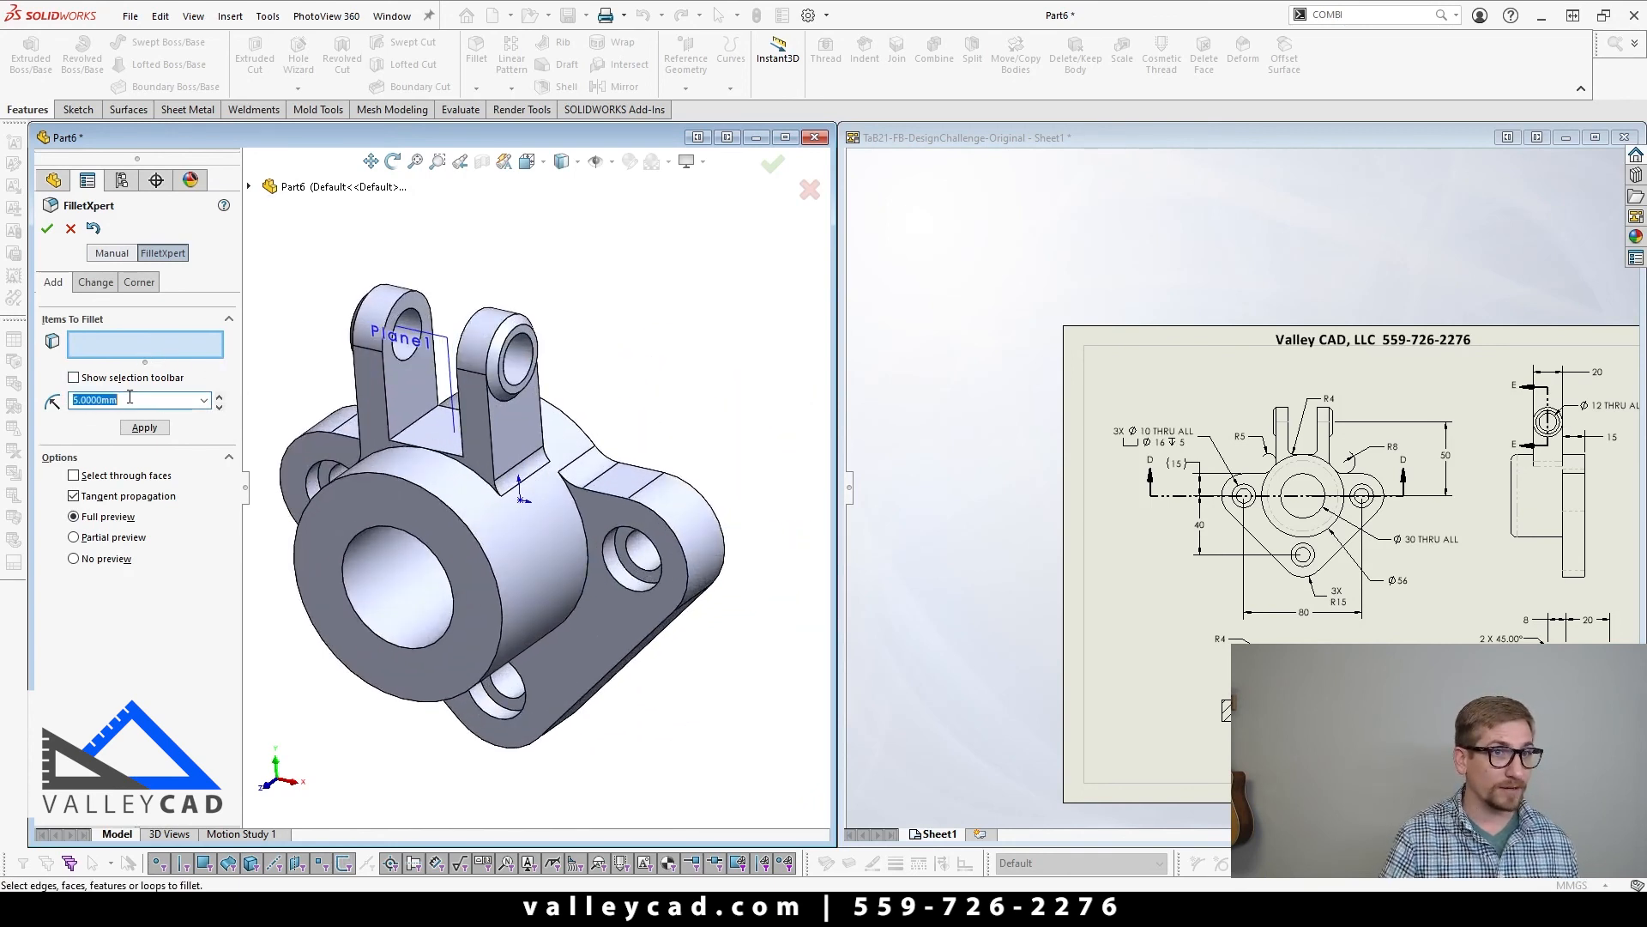
text(4)
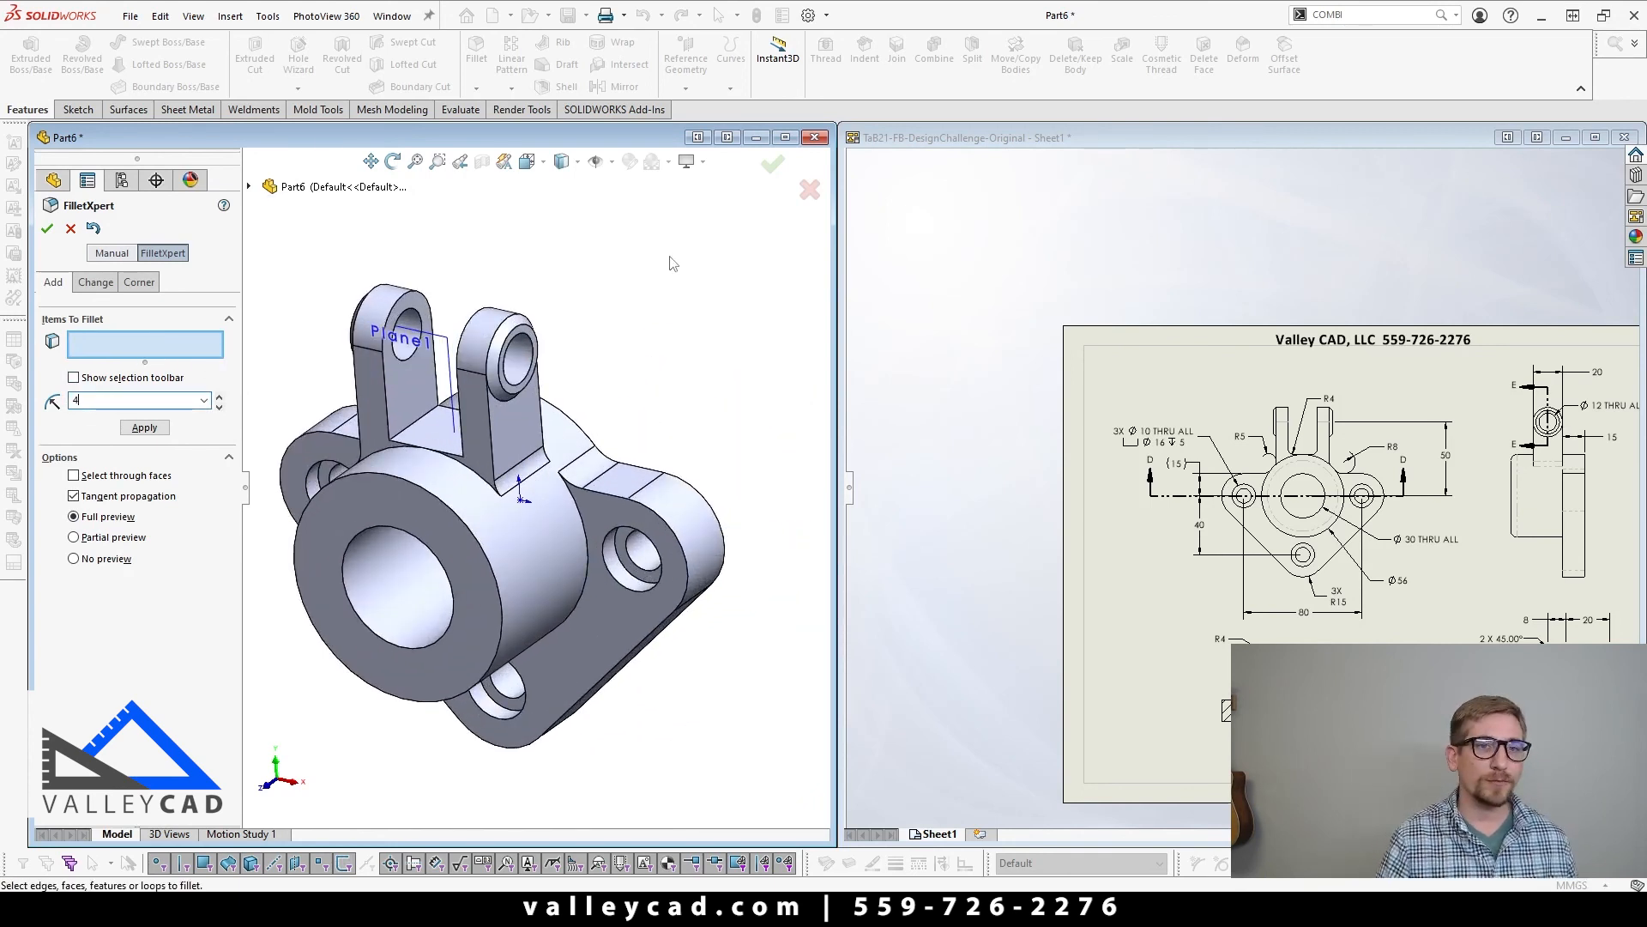
click(433, 457)
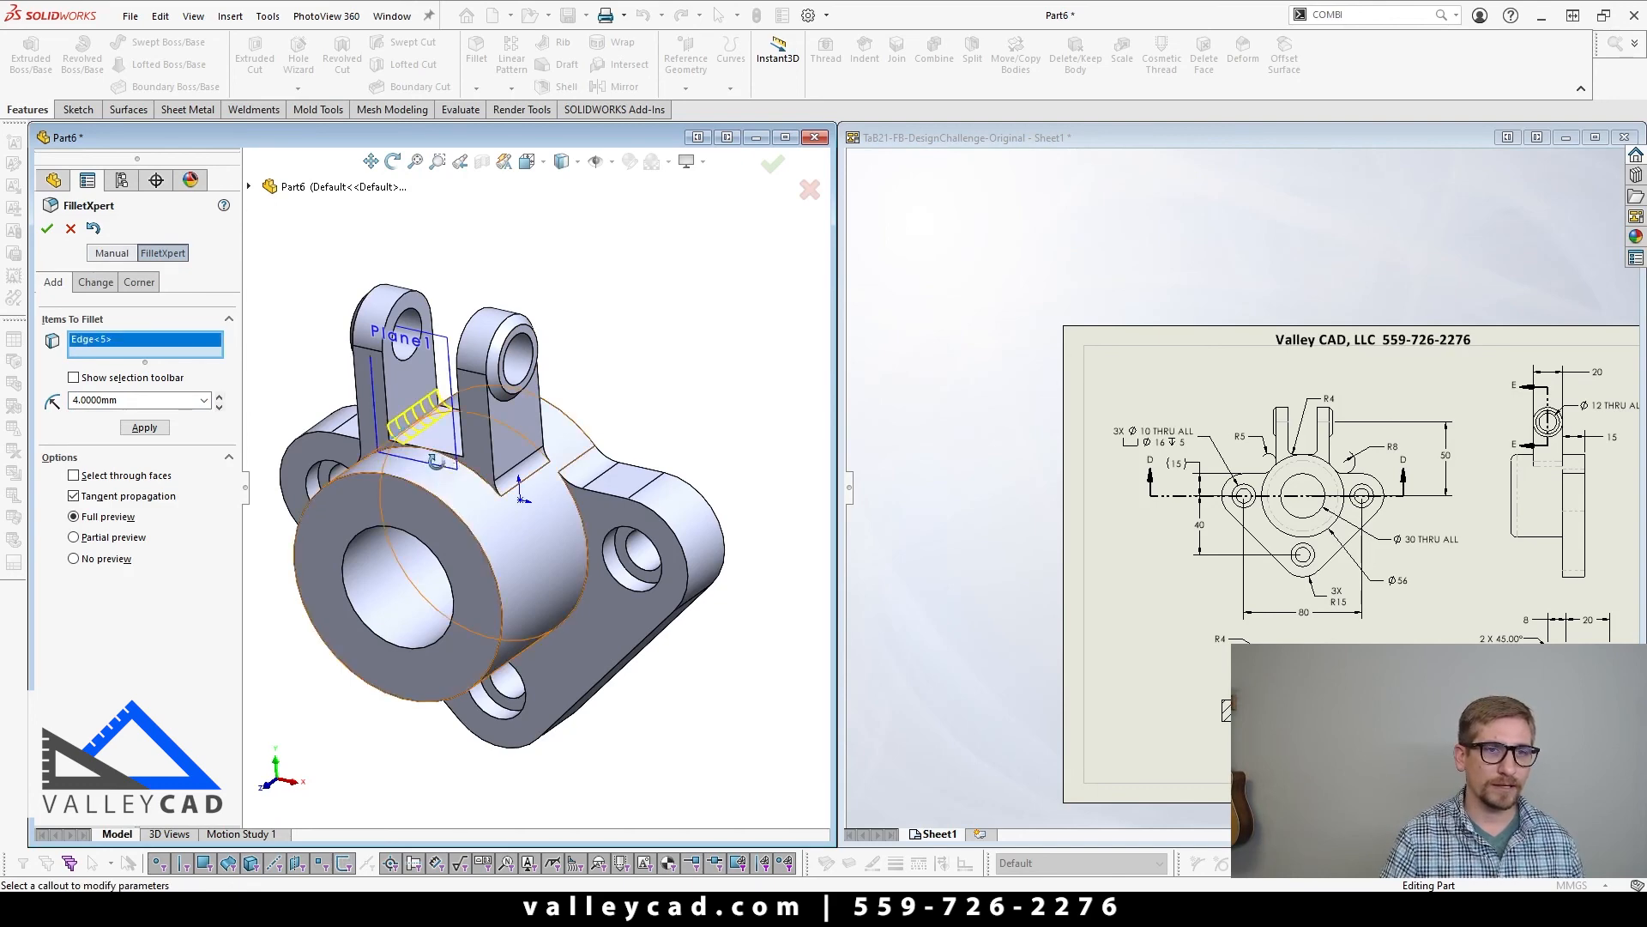
middle_drag(436, 460, 540, 489)
click(526, 476)
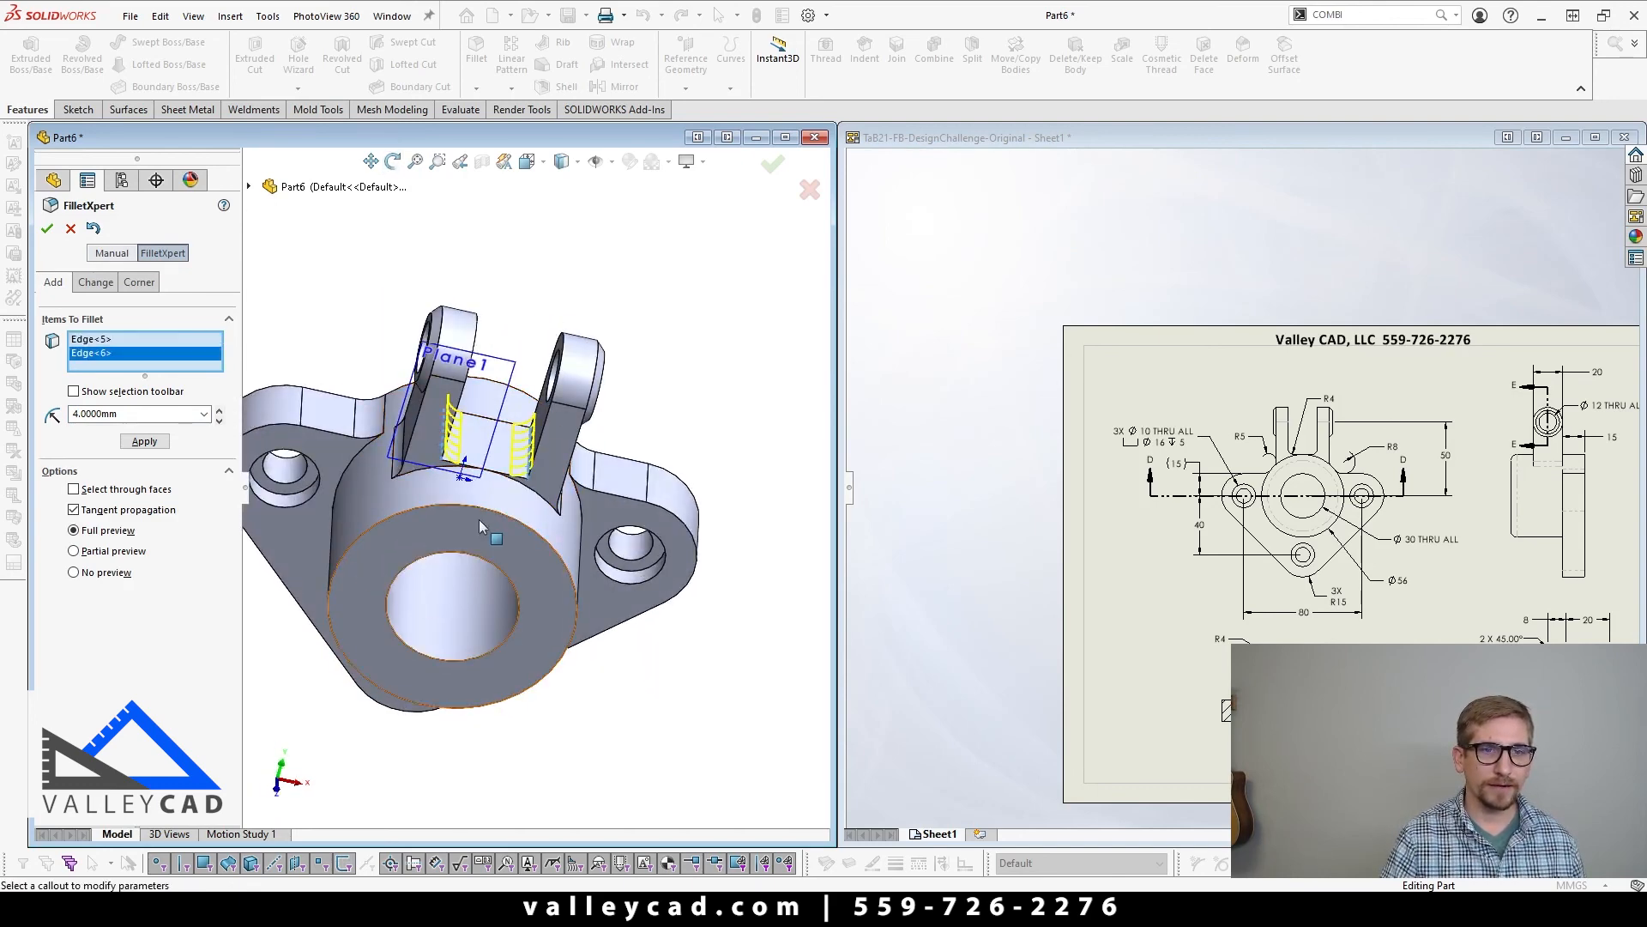
click(486, 515)
right_click(487, 515)
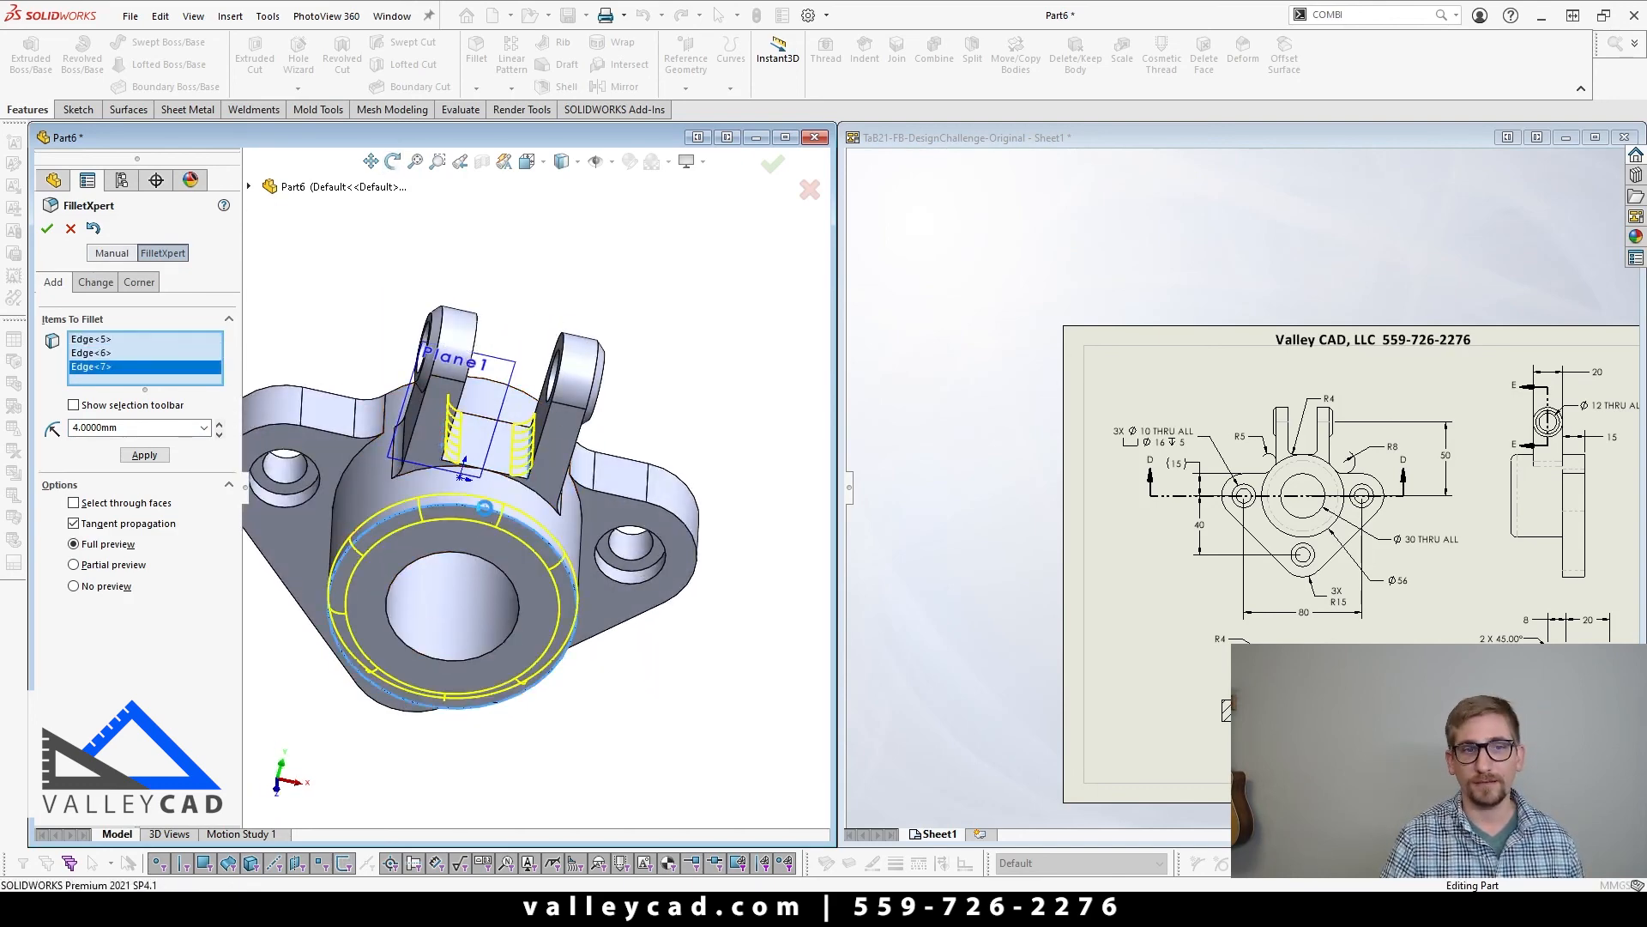
scroll(486, 515, up, 4)
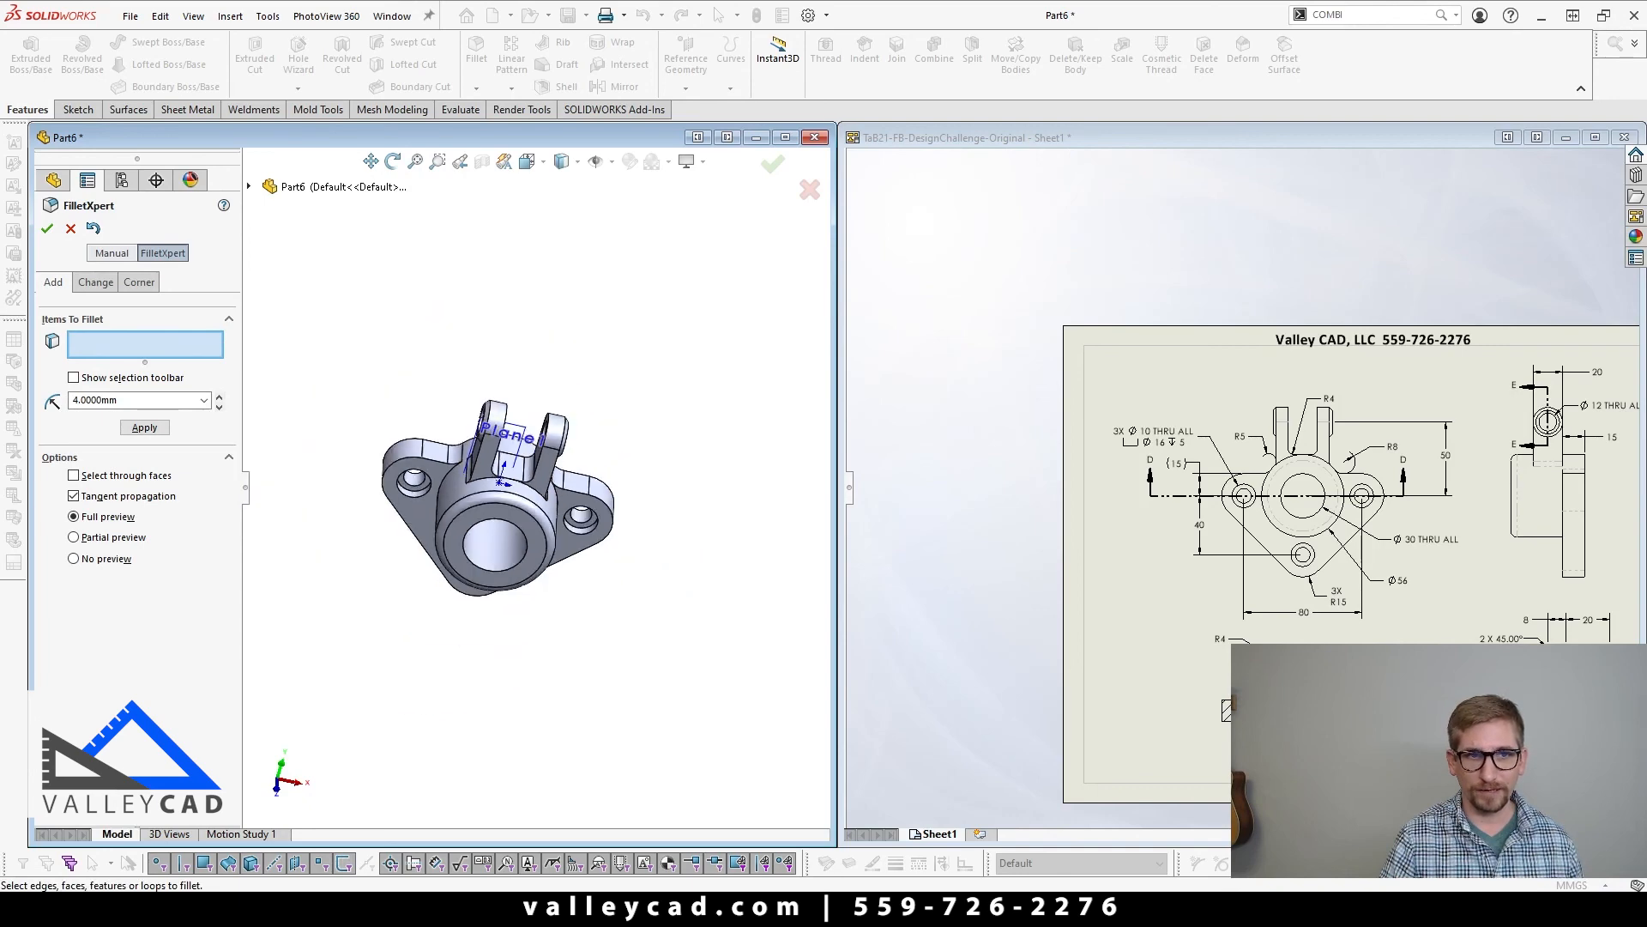
click(48, 229)
key(ctrl+7)
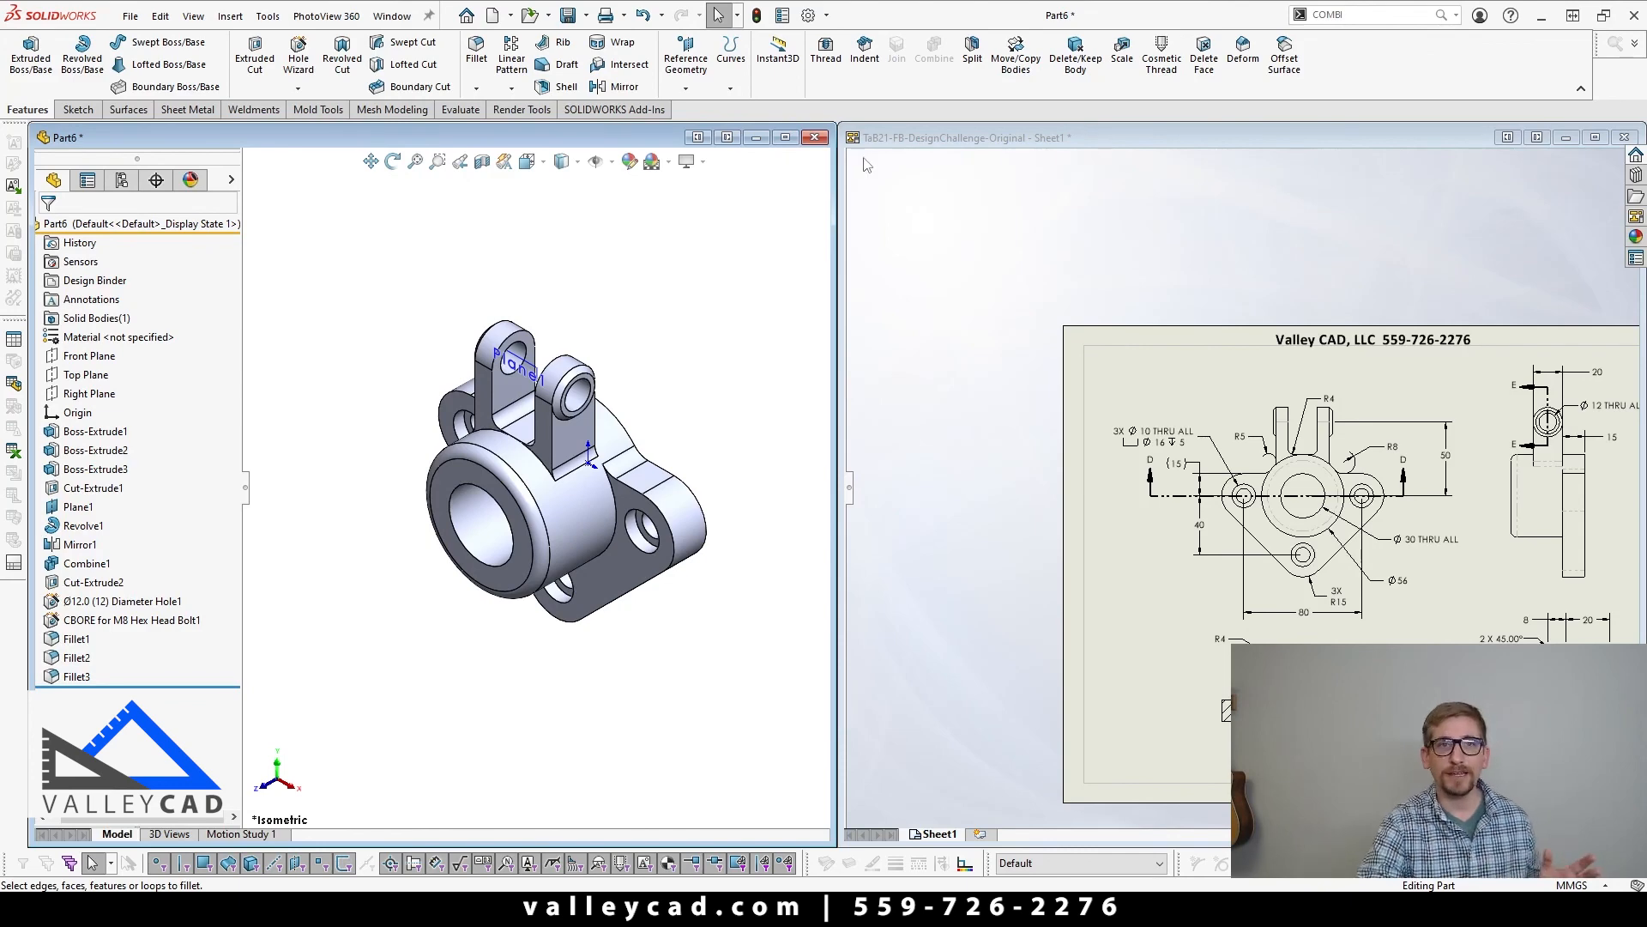
Step: Maximize the part window and inspect the finished bracket and its lug pads, ending in the front view
click(786, 138)
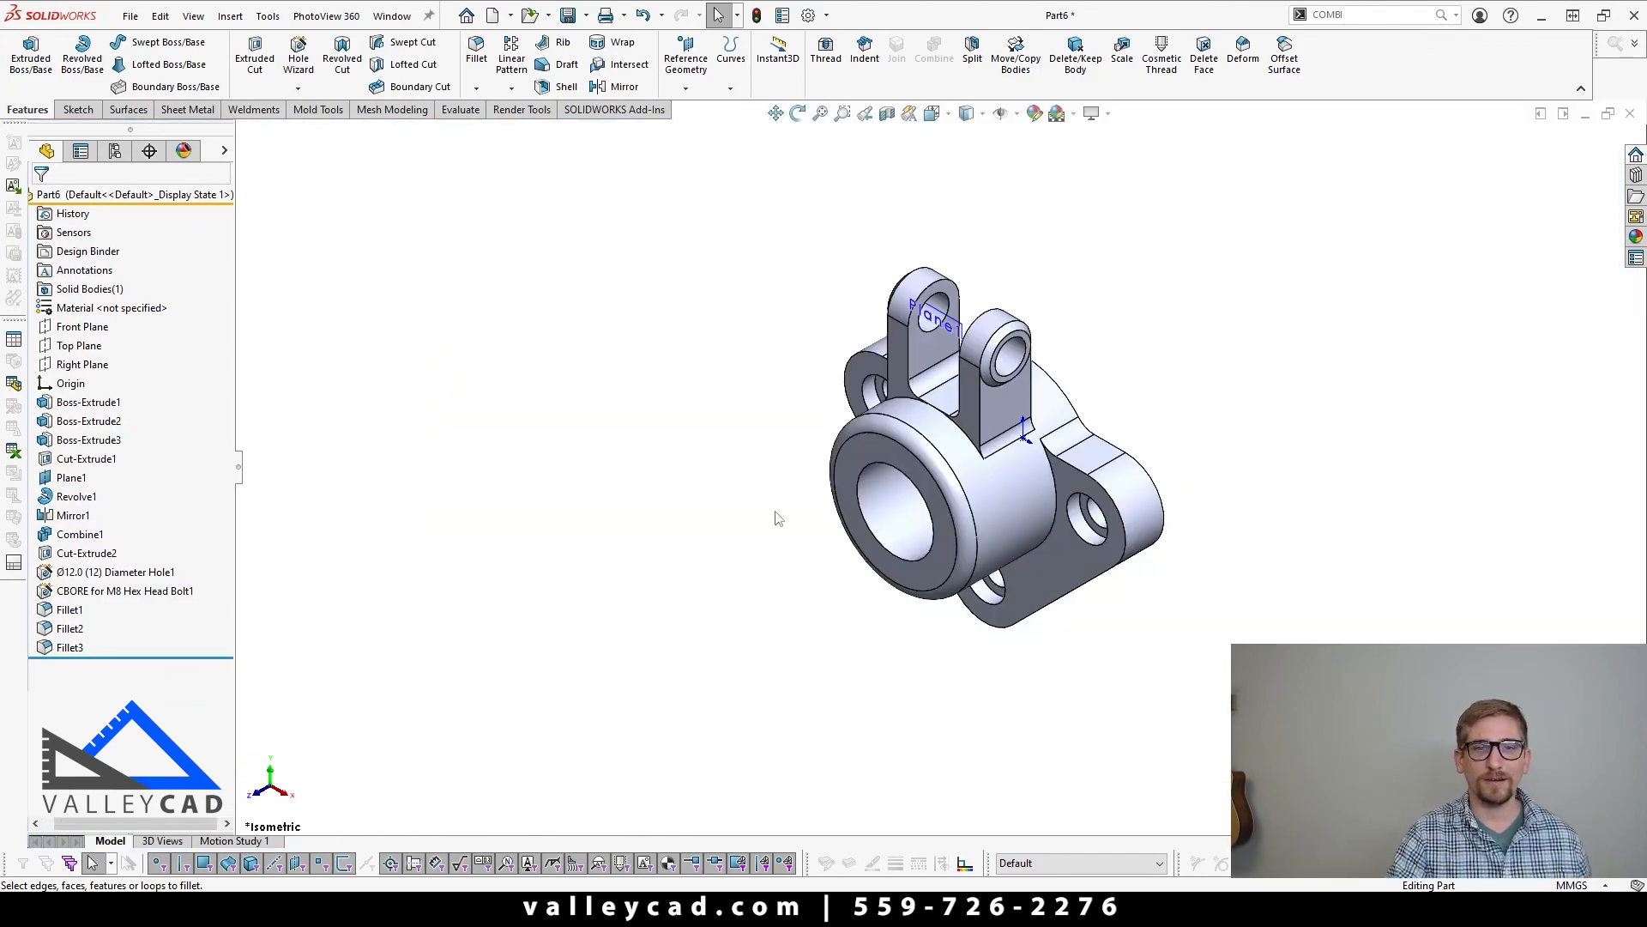
middle_drag(827, 596, 922, 500)
key(Escape)
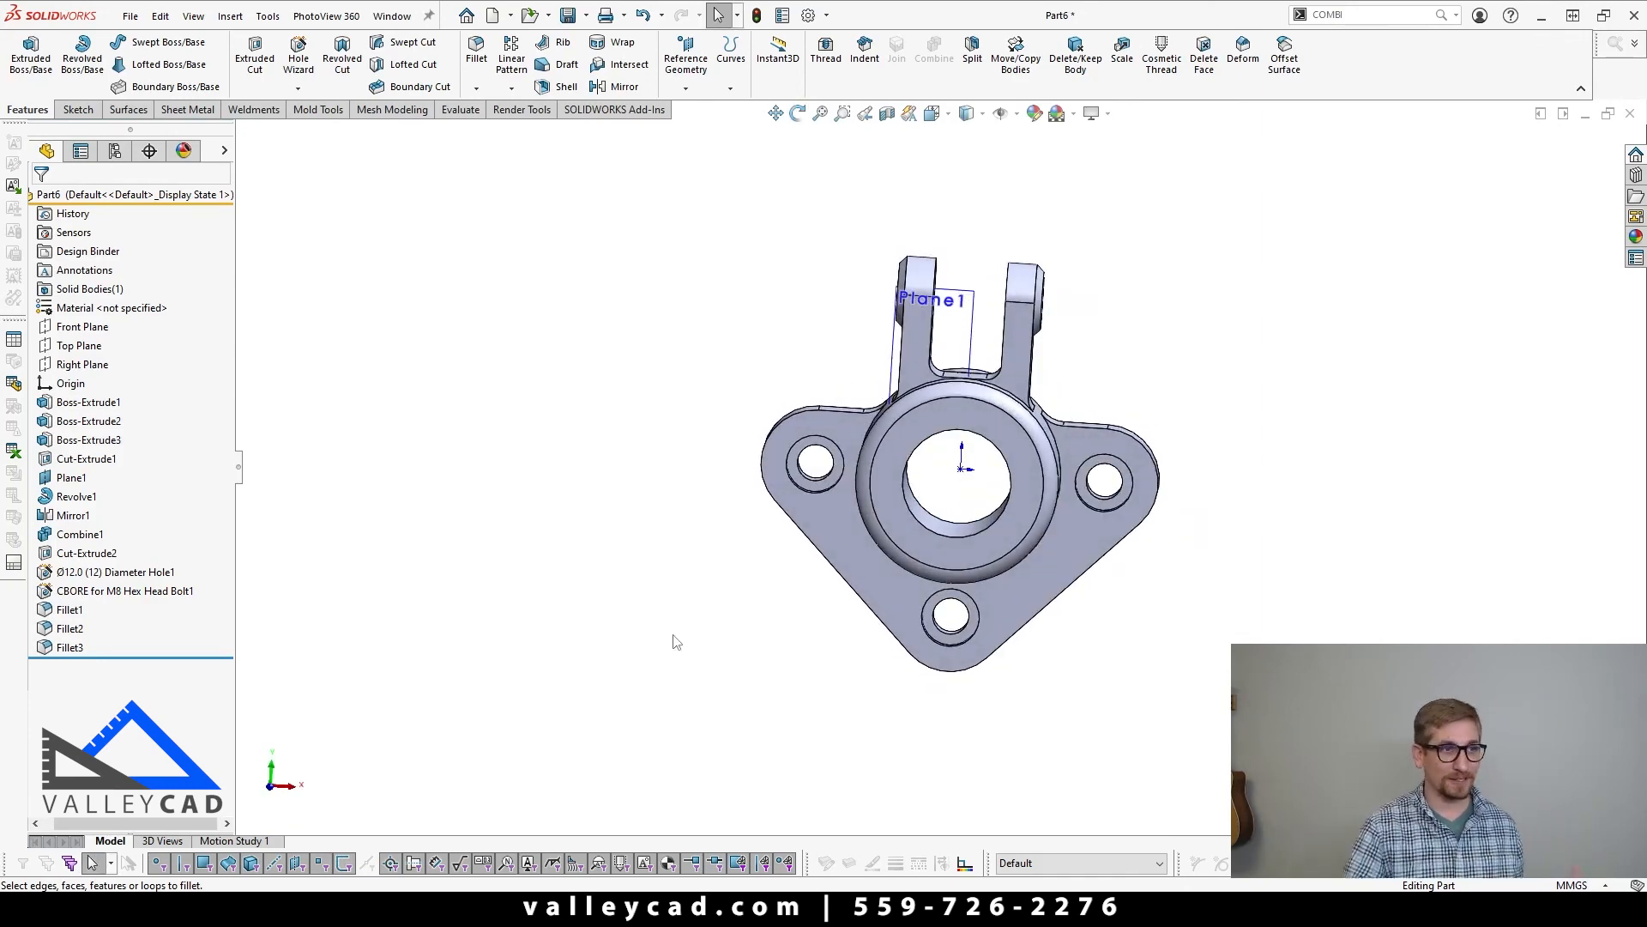
scroll(923, 315, down, 4)
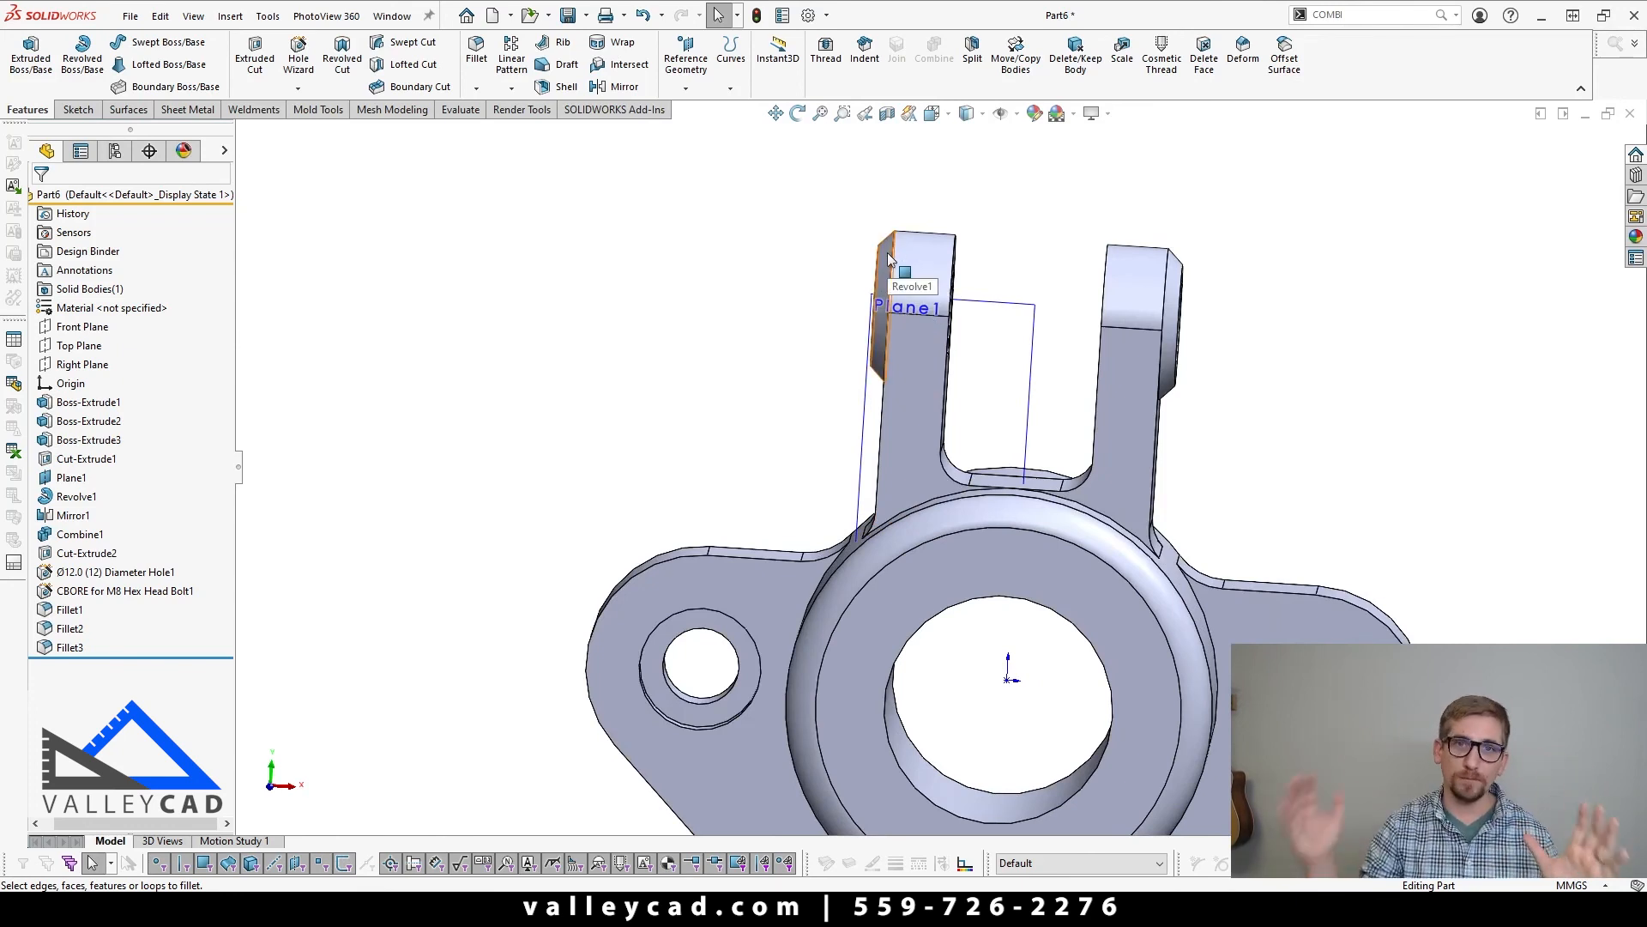
key(f)
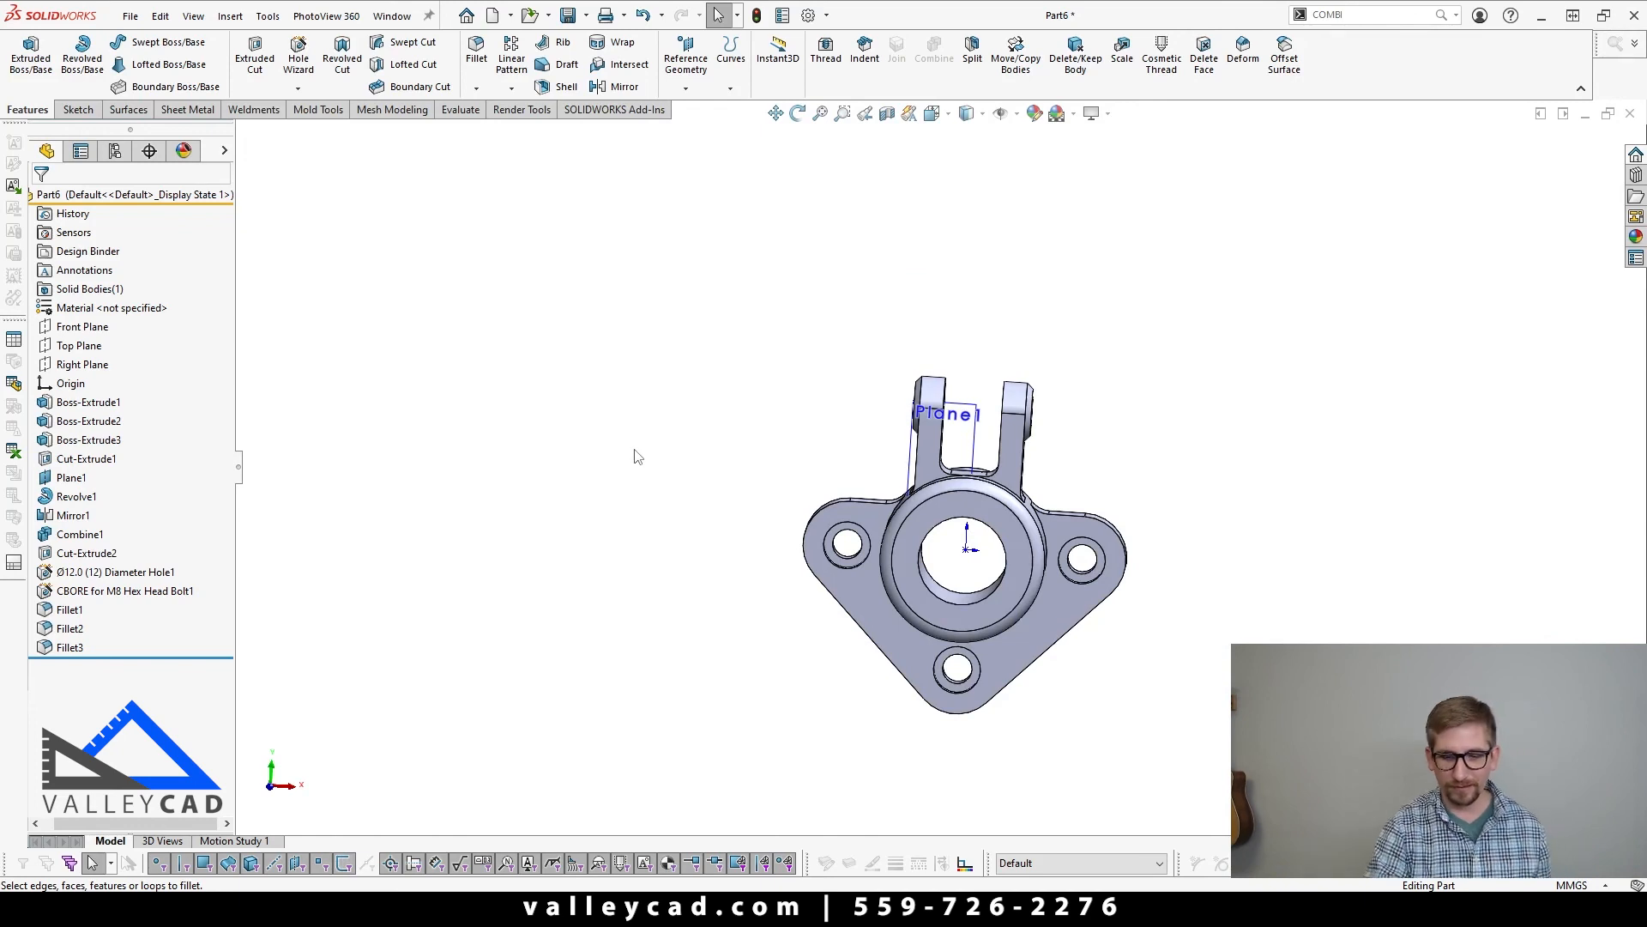
key(ctrl+1)
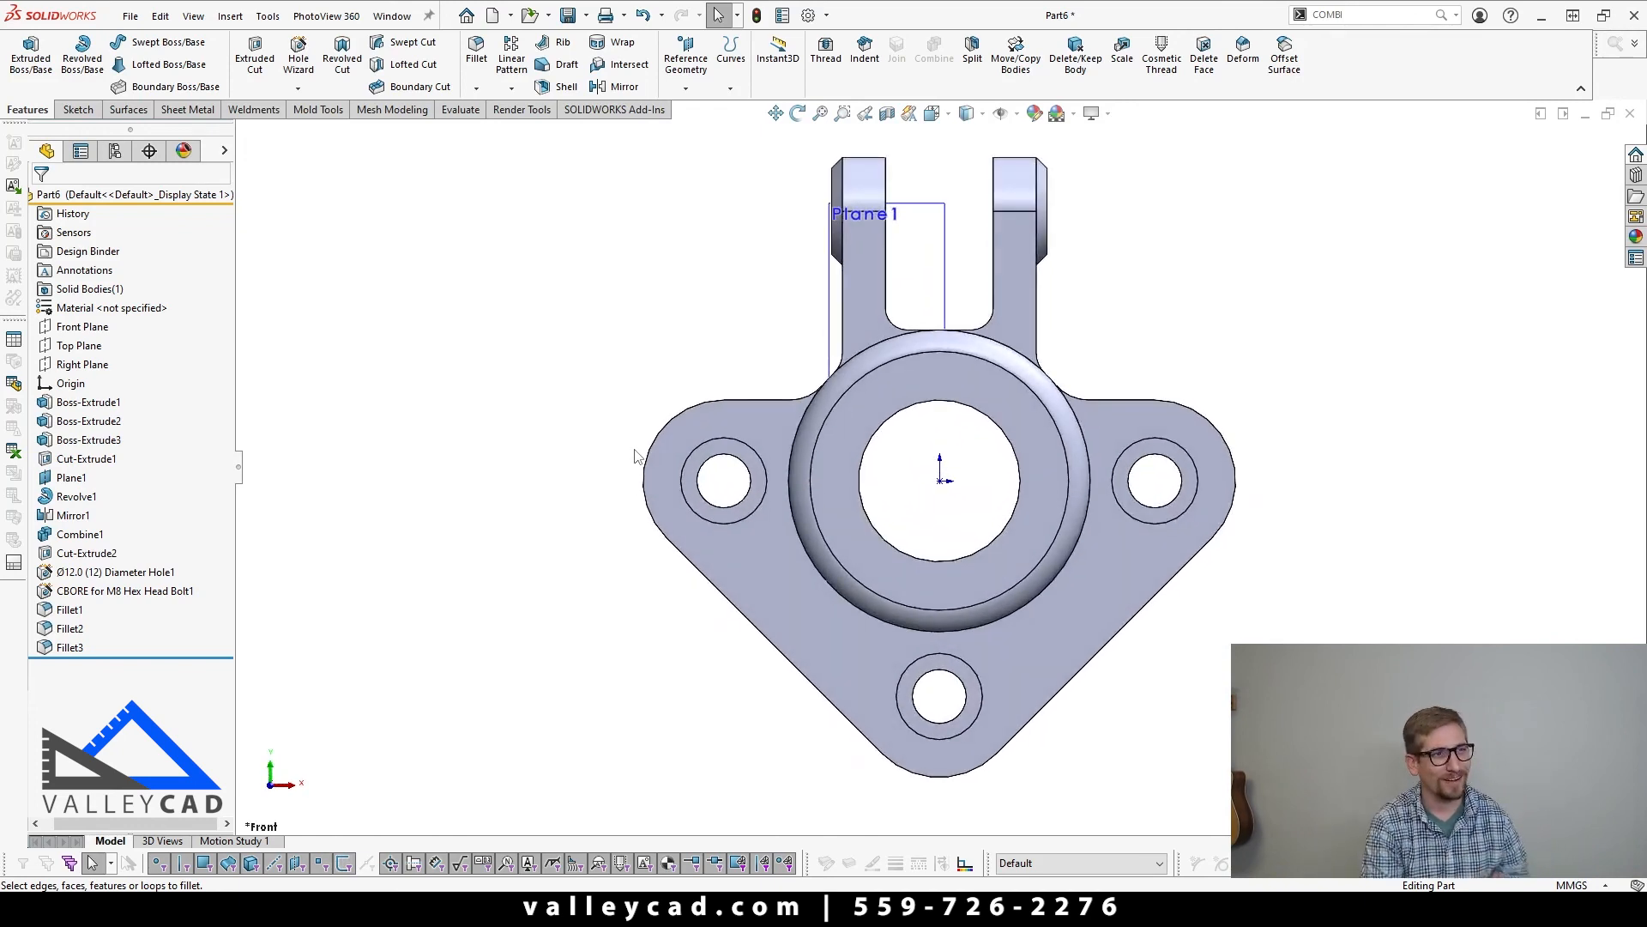